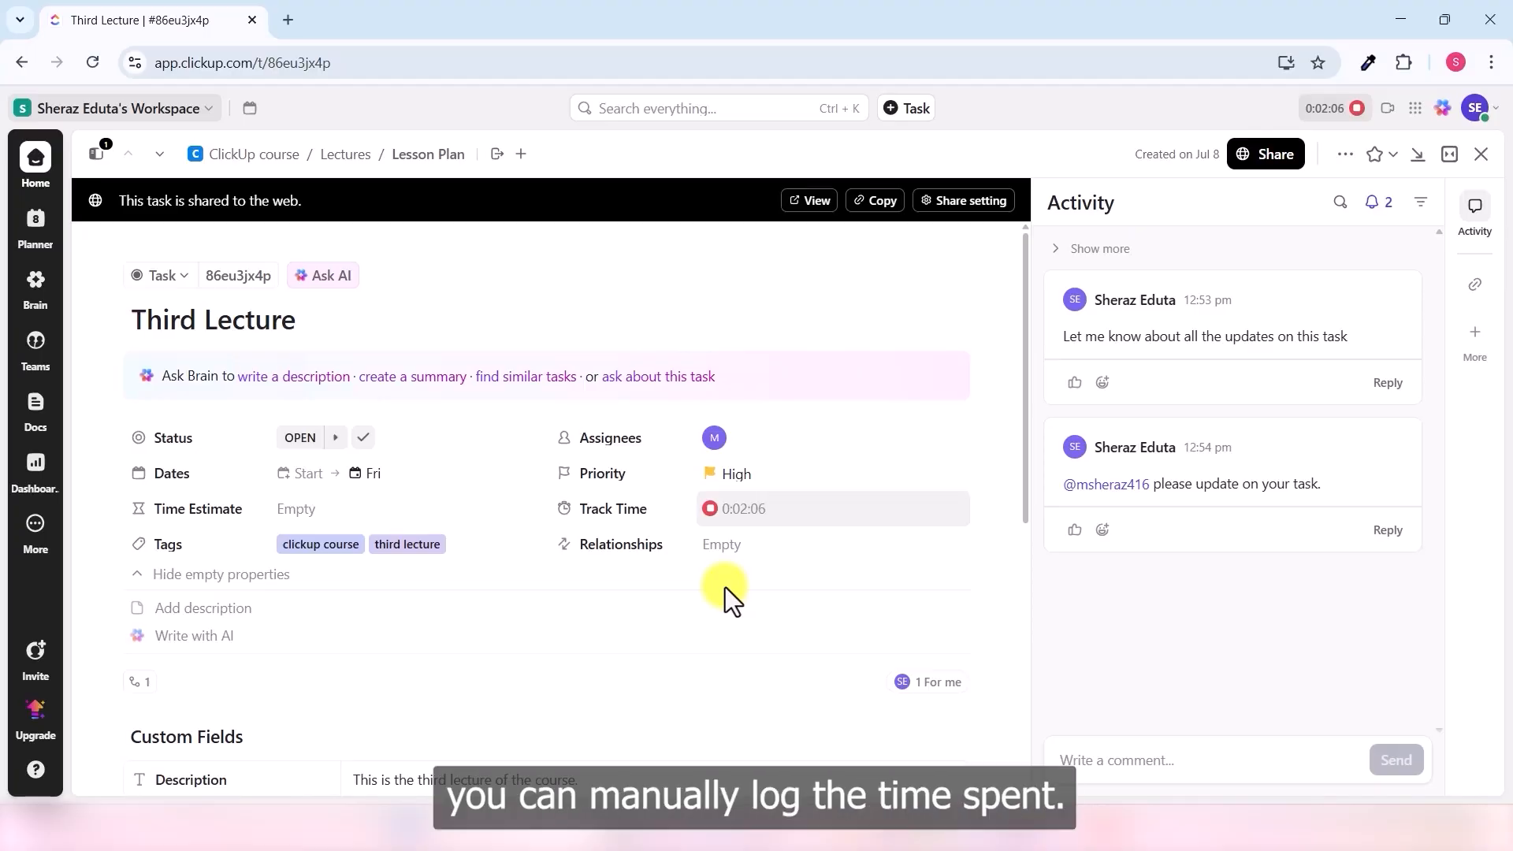
- Stop Third Lecture's running timer and log a 5h 45m time entry
left_click(648, 524)
left_click(1004, 247)
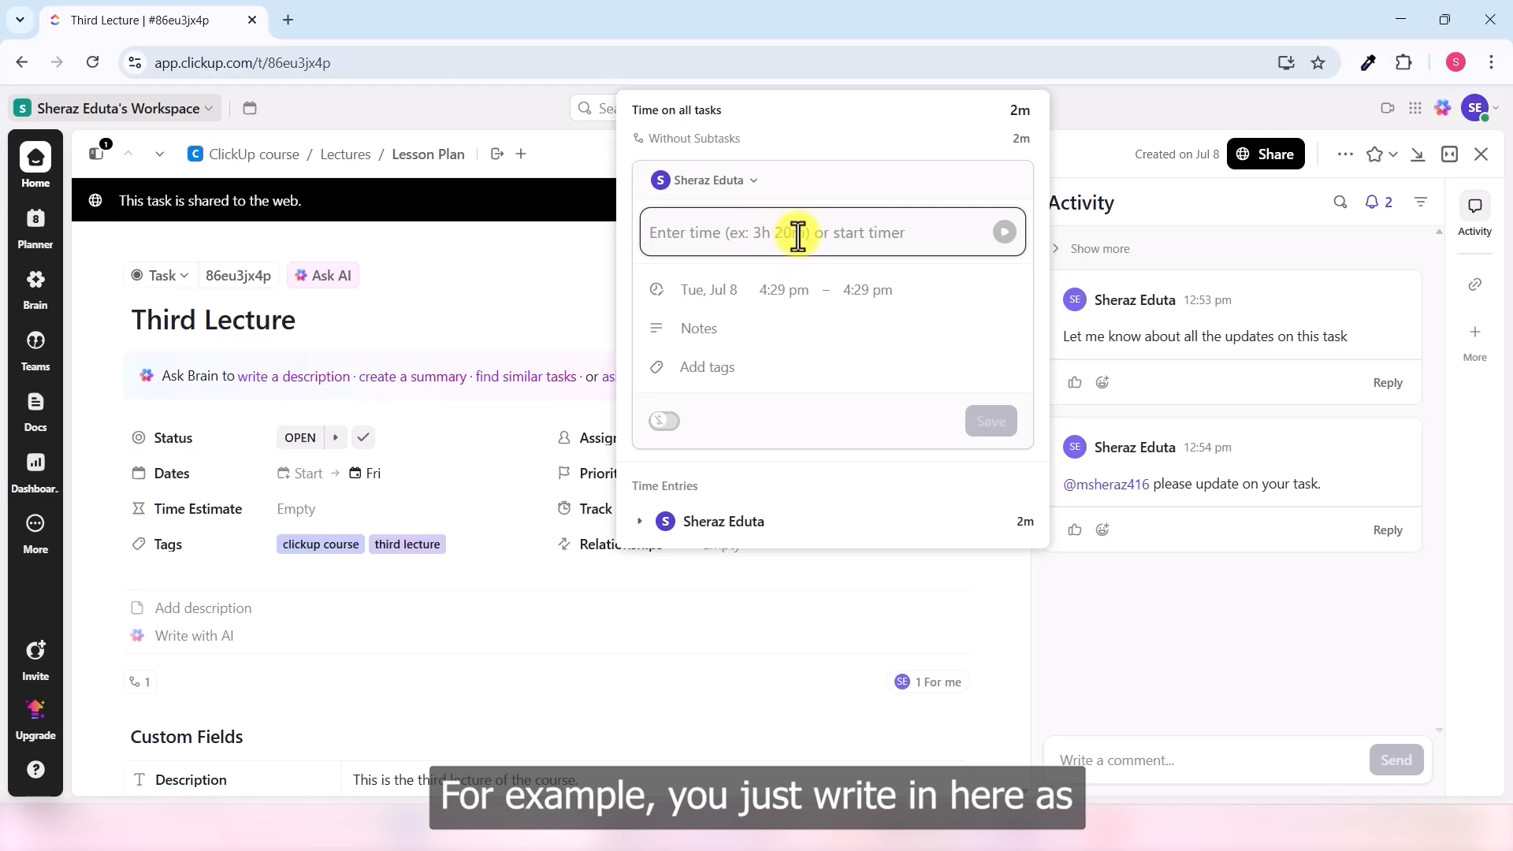
type("5h")
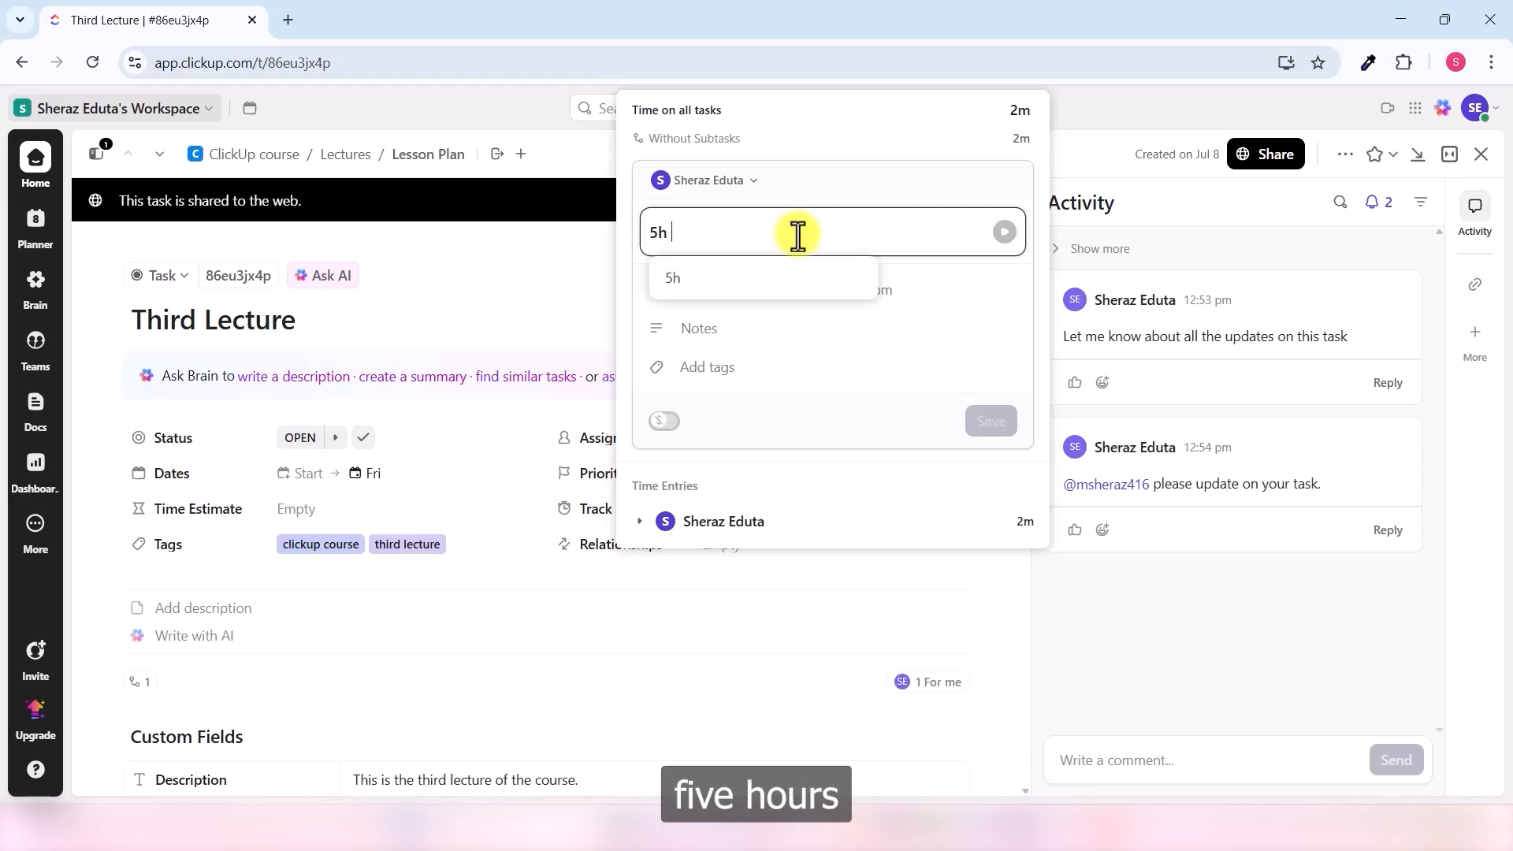
type(" 4")
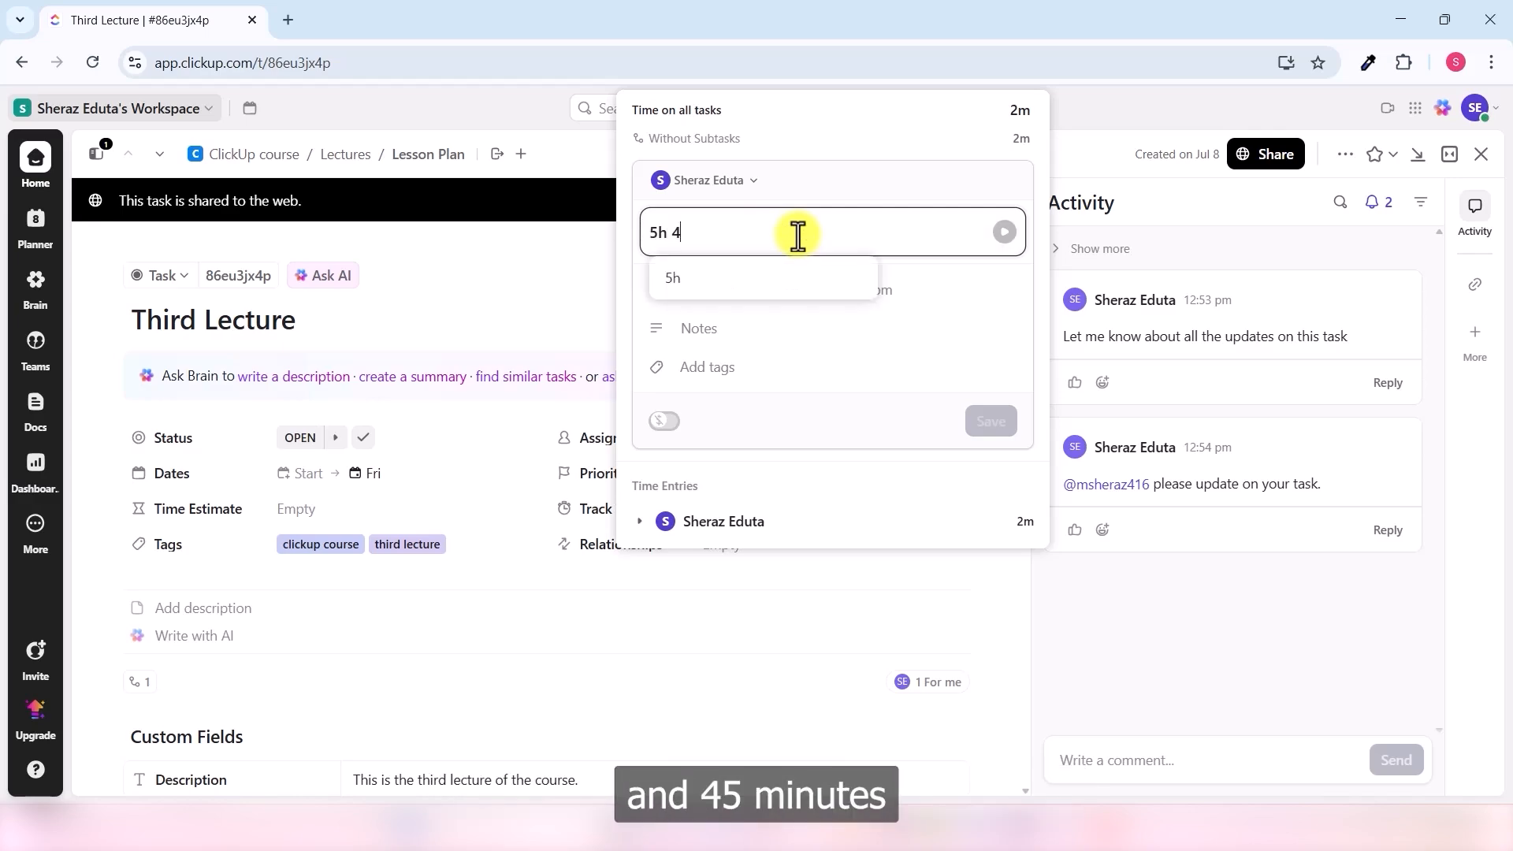
type("5m")
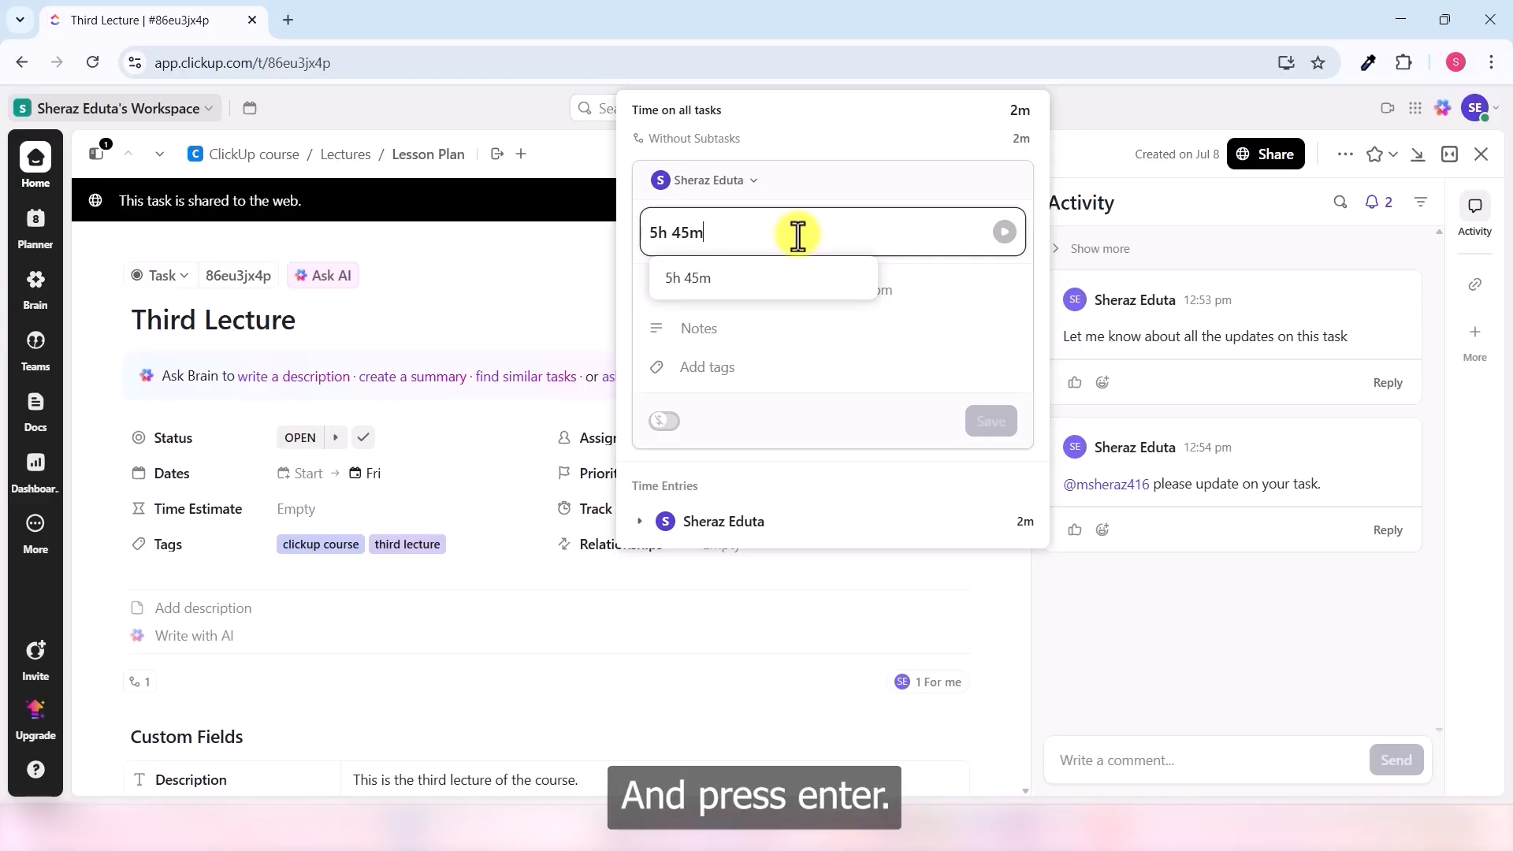
key("Return")
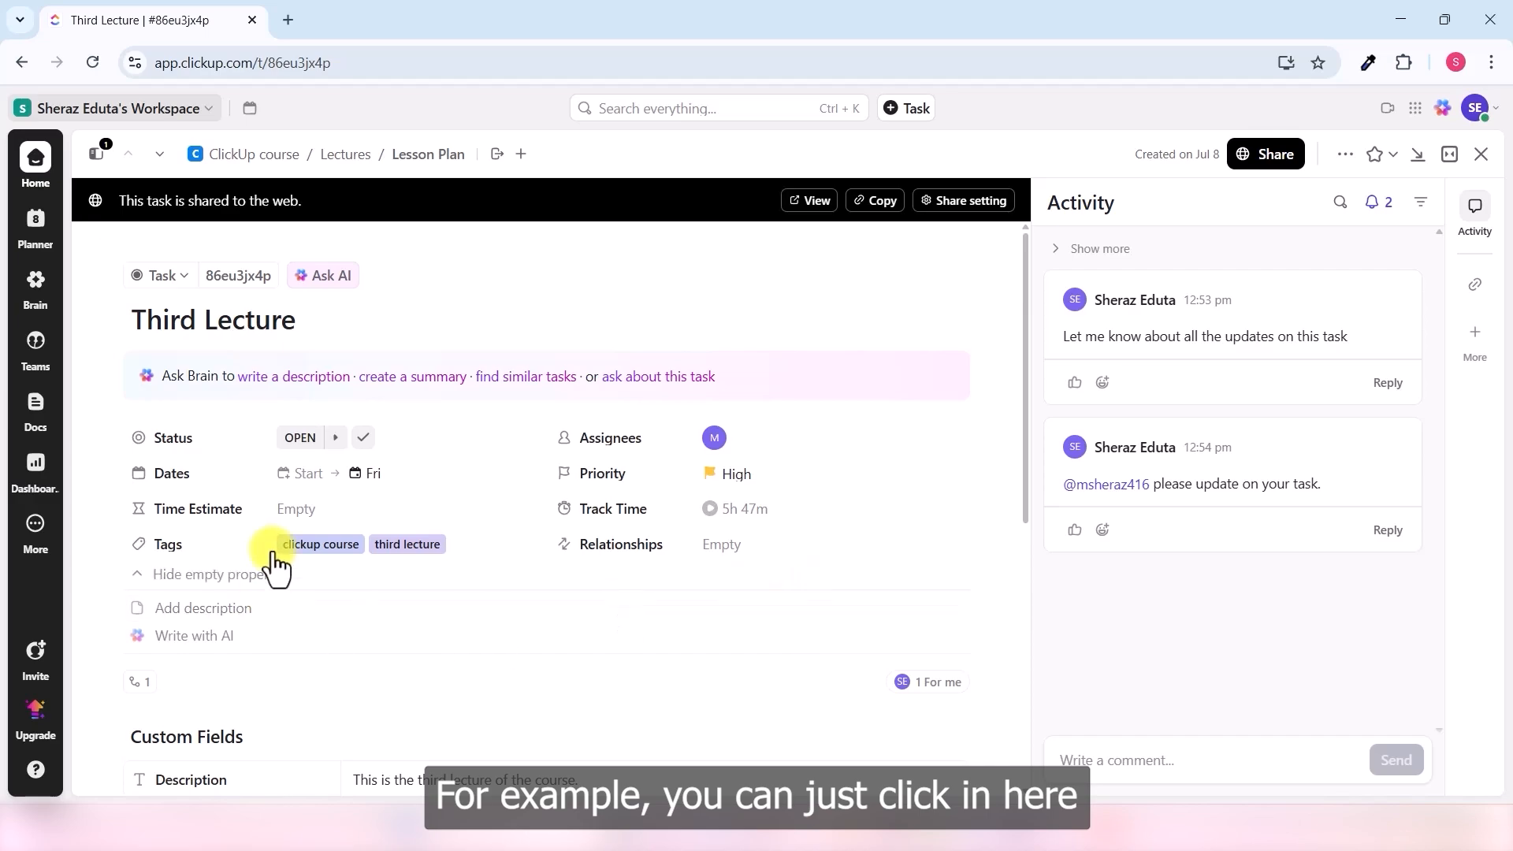
- Enter 4d as Third Lecture's time estimate, accepting it as 32 hours
left_click(318, 520)
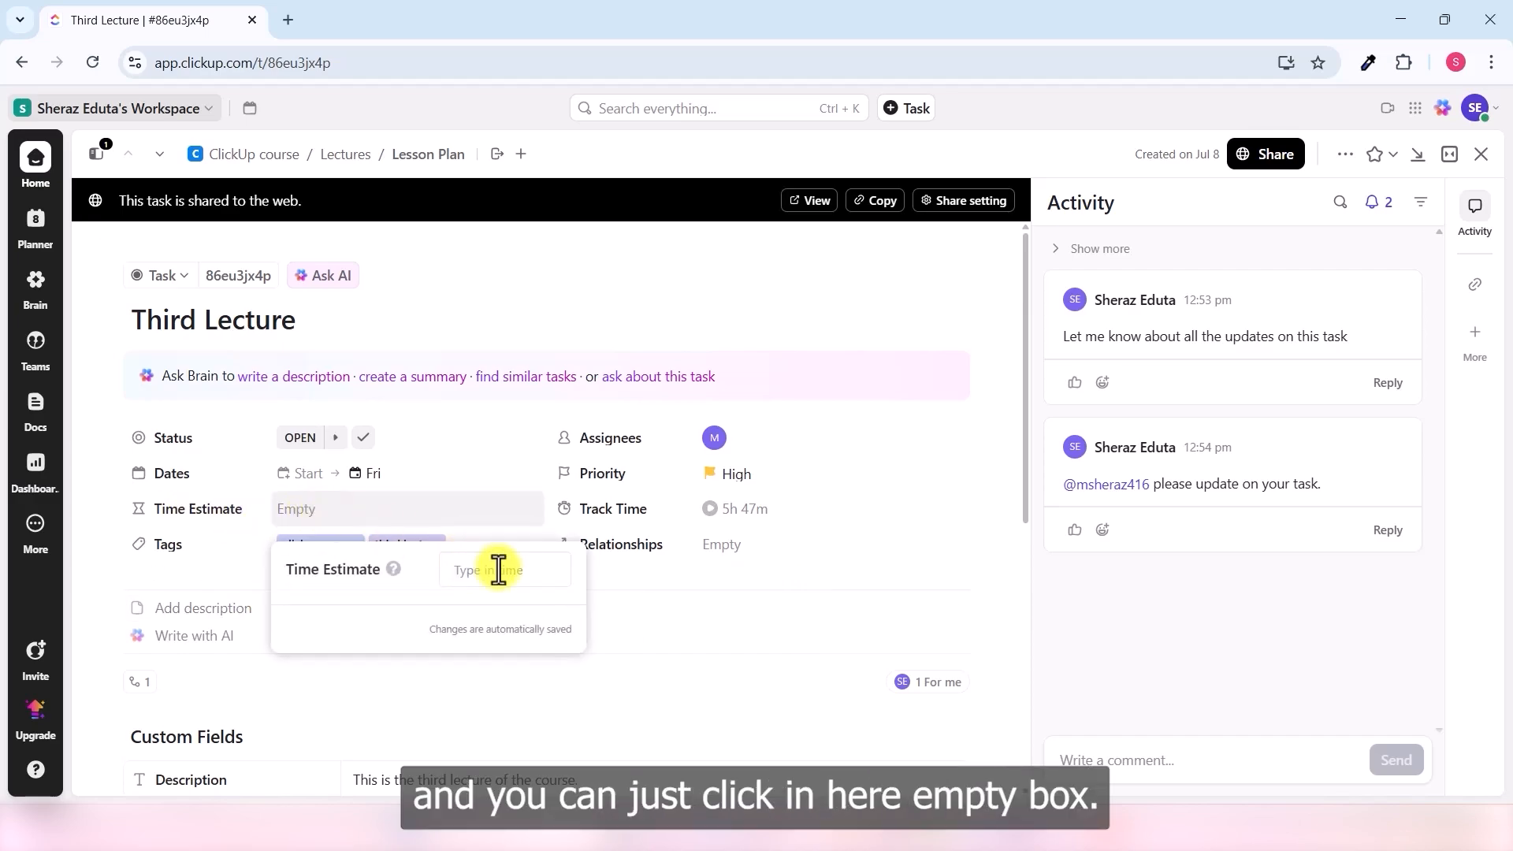
mouse_move(394, 571)
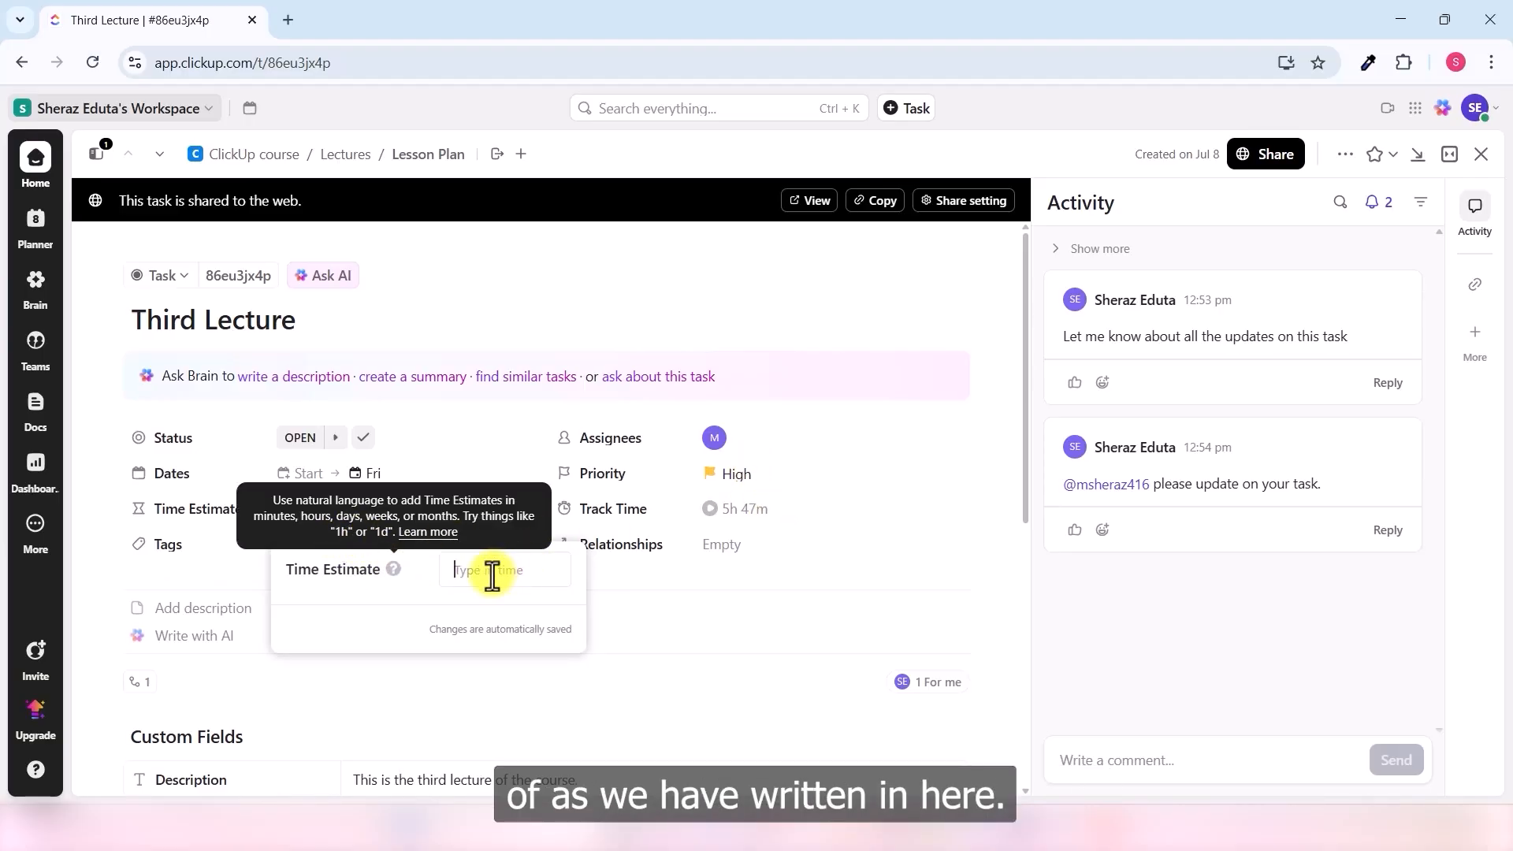
type("4d")
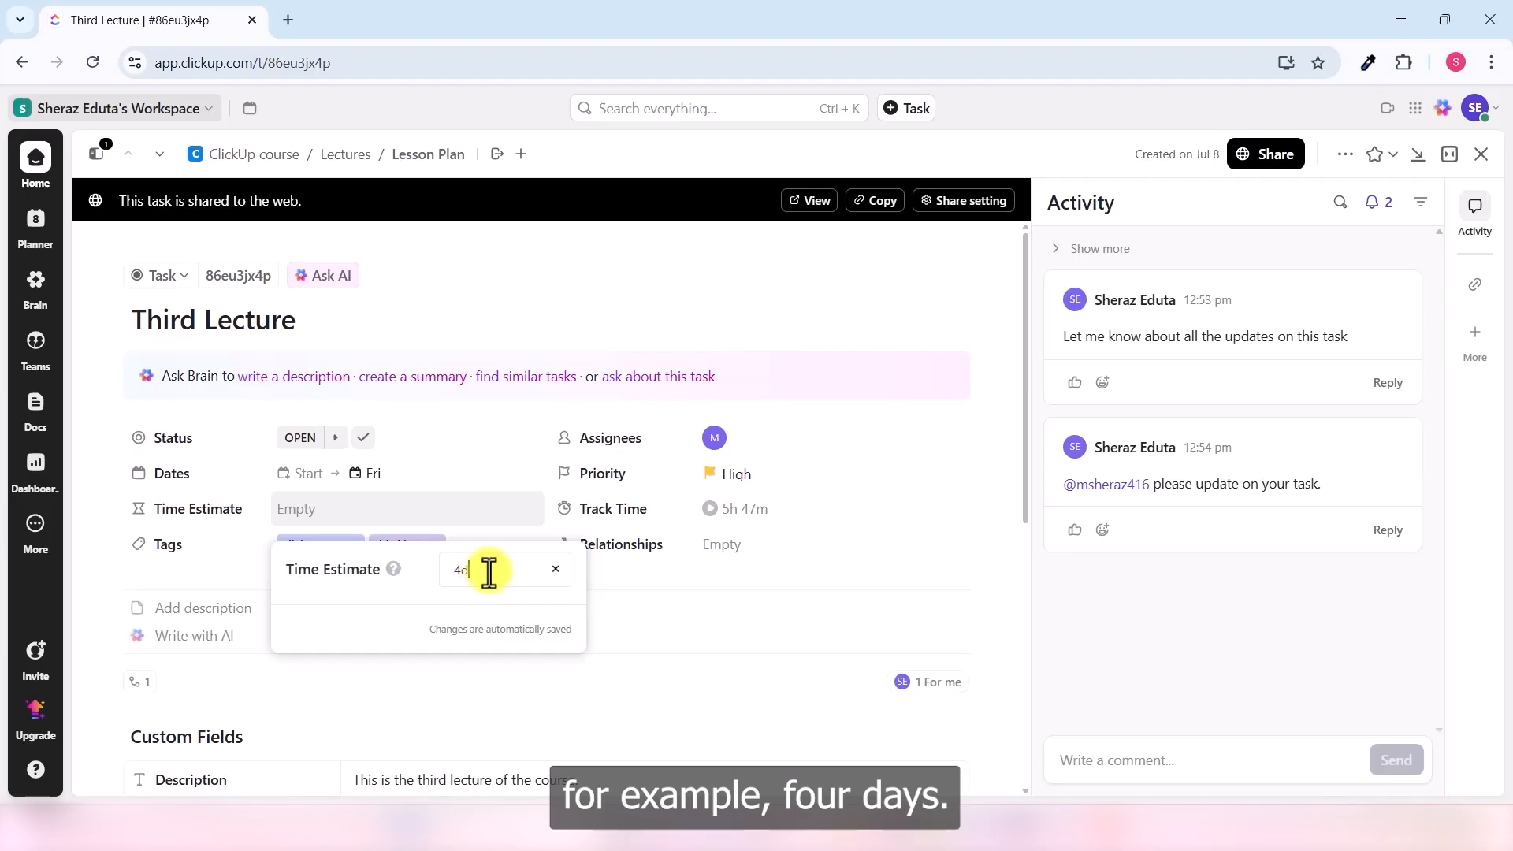
key("Return")
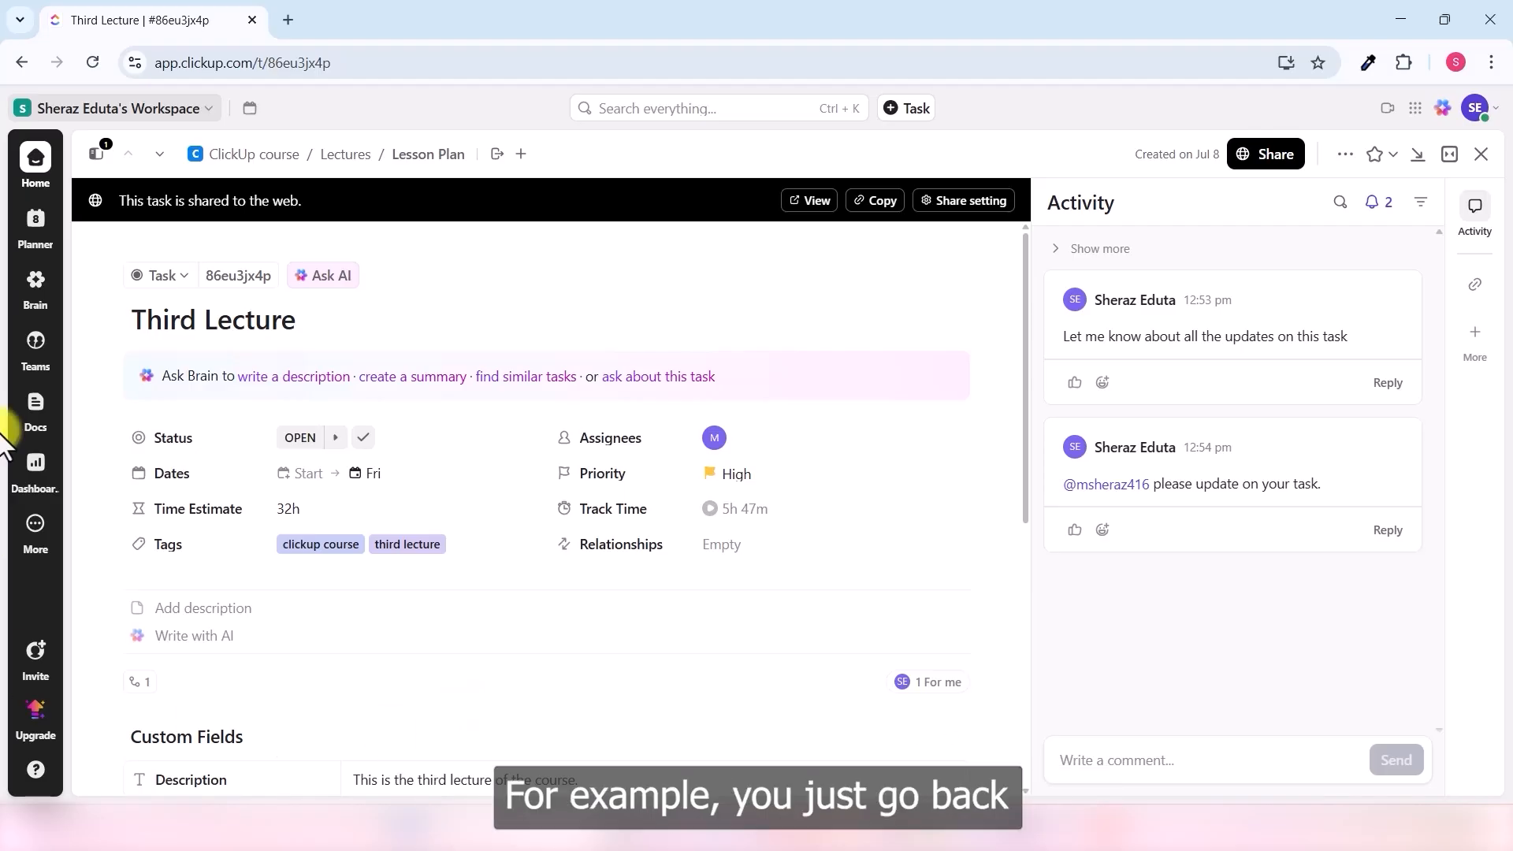
- Close the task and add a new 'Fourth Lecture' task to Lesson Plan
left_click(1482, 154)
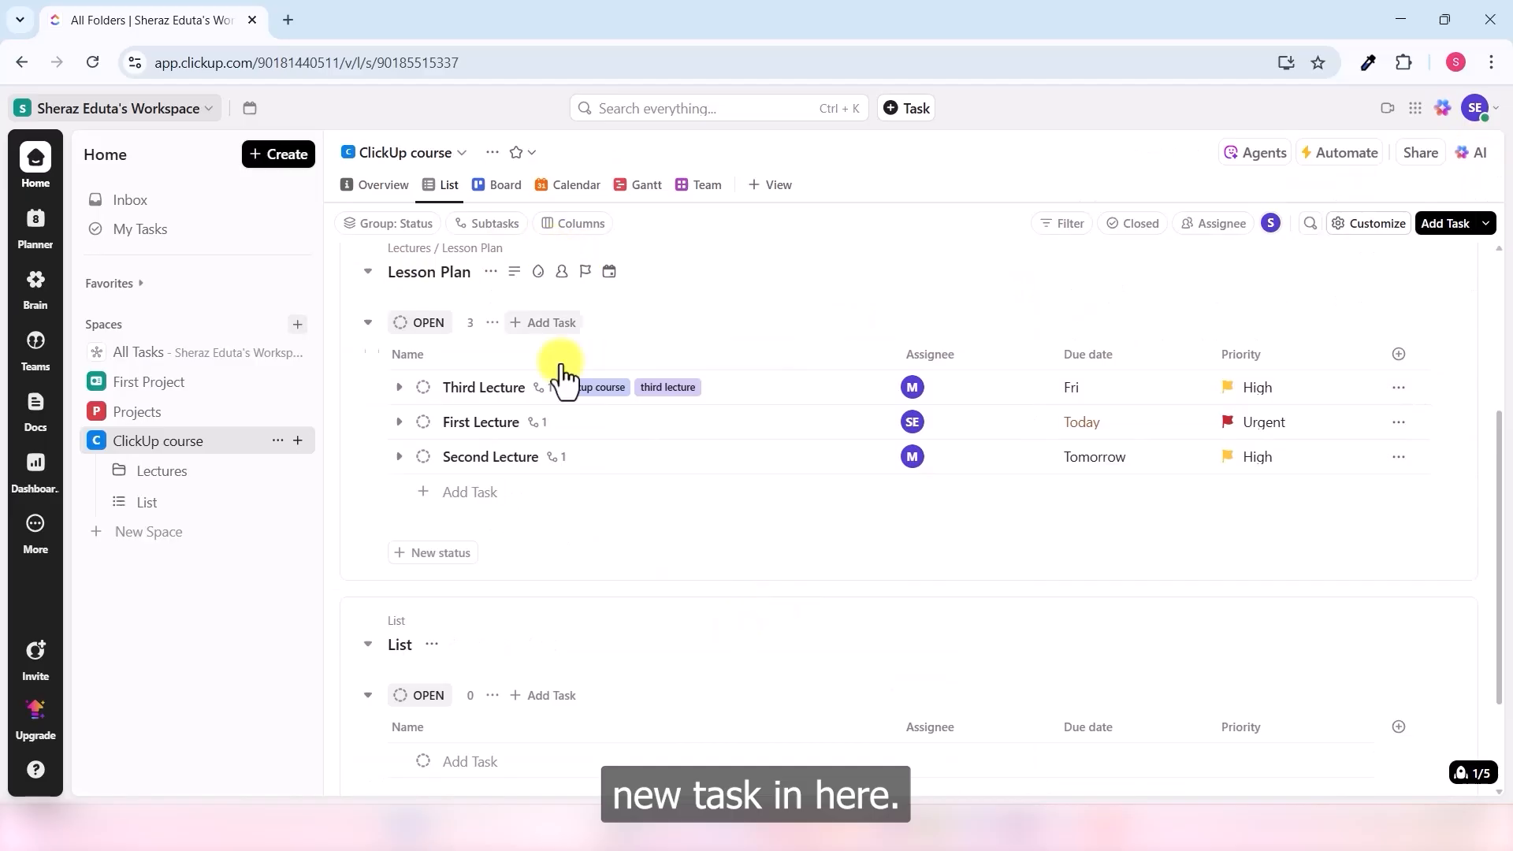
left_click(467, 493)
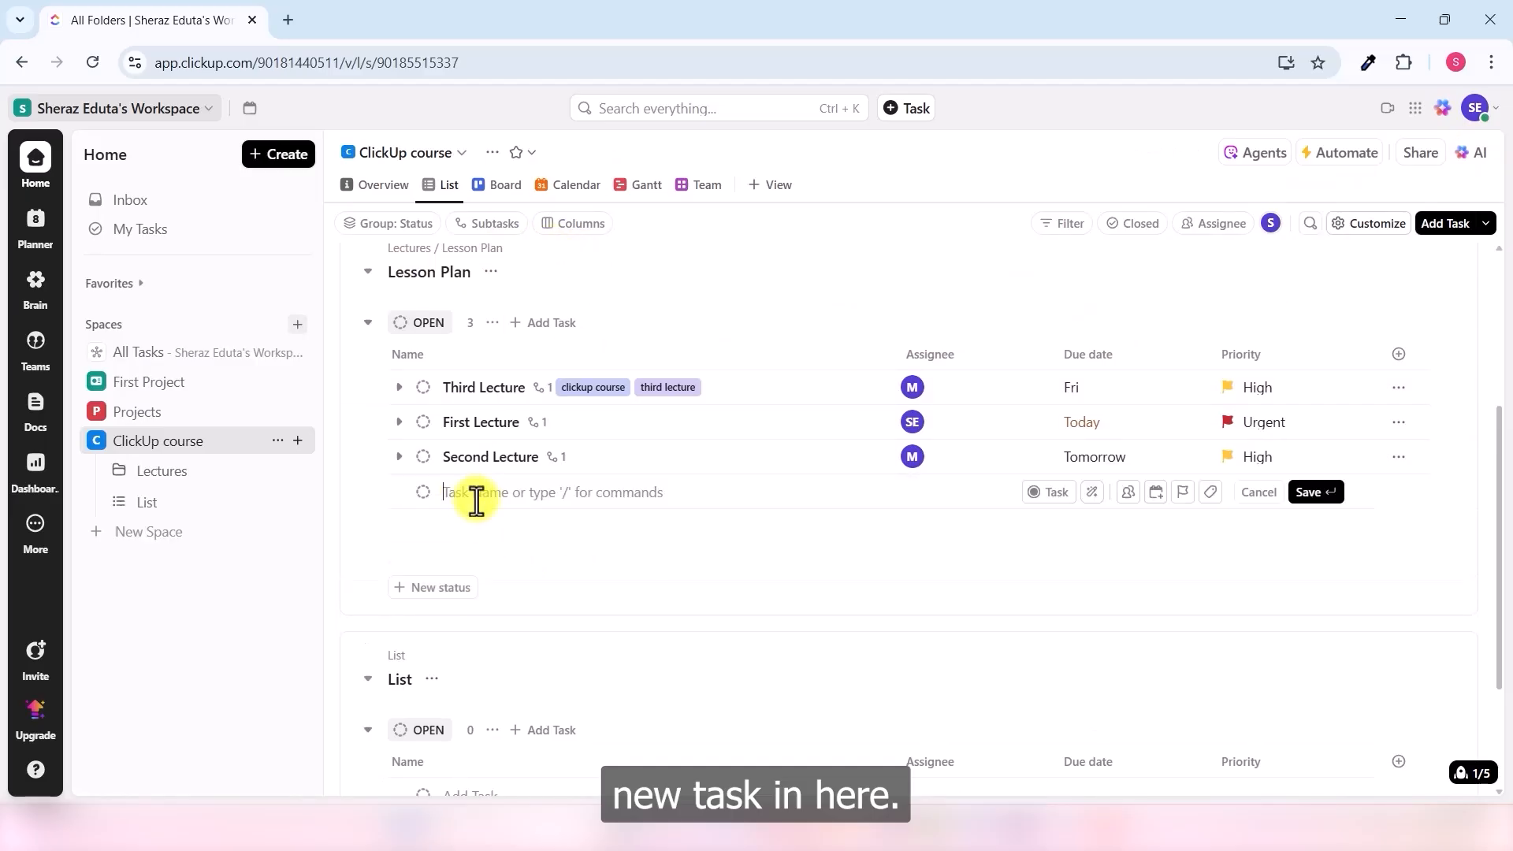
type("Fourth Lecture")
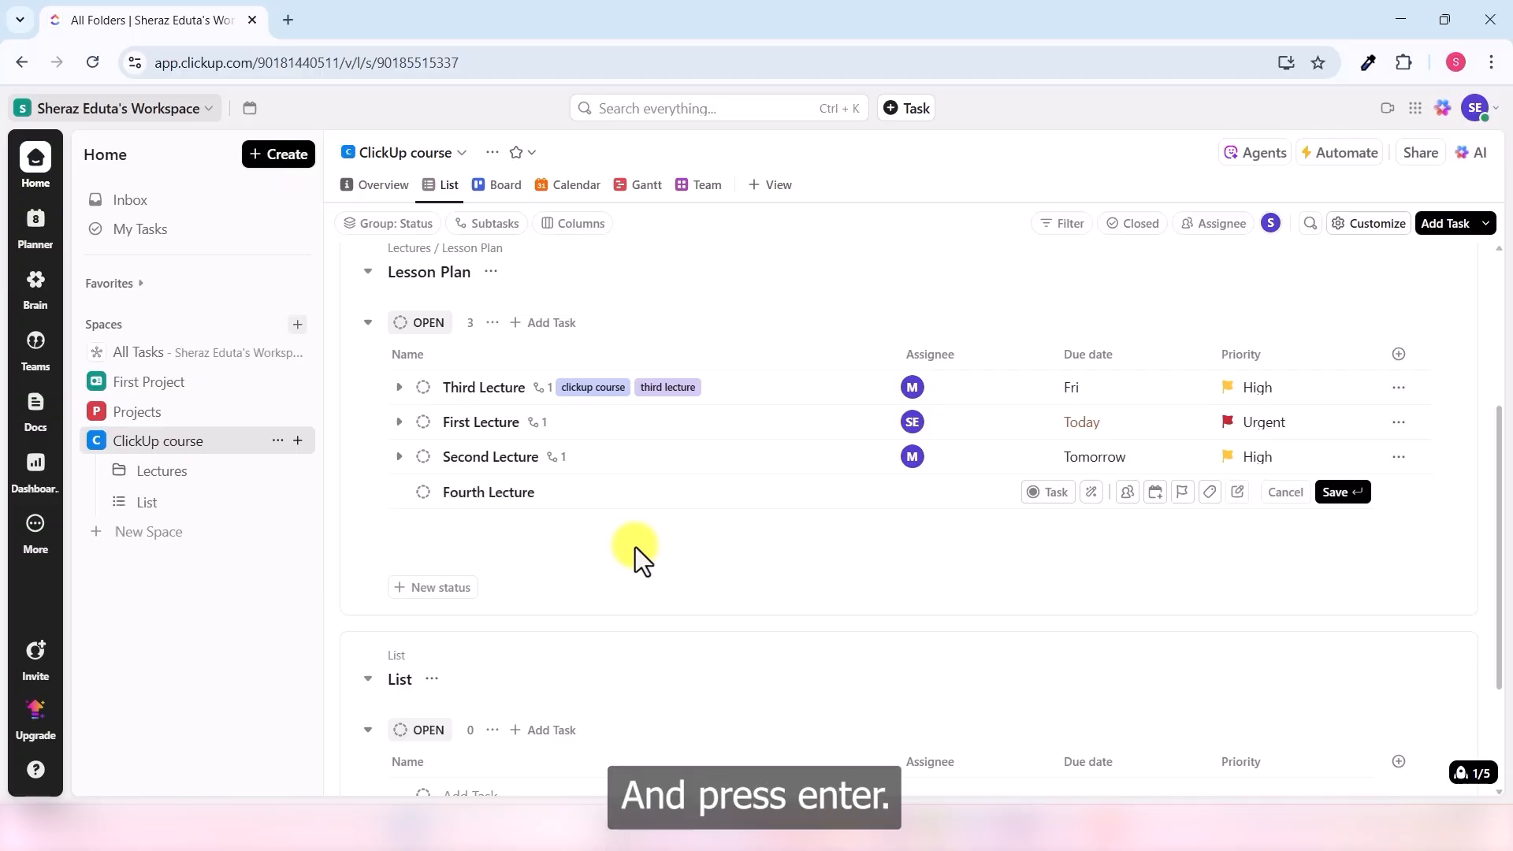
key("Return")
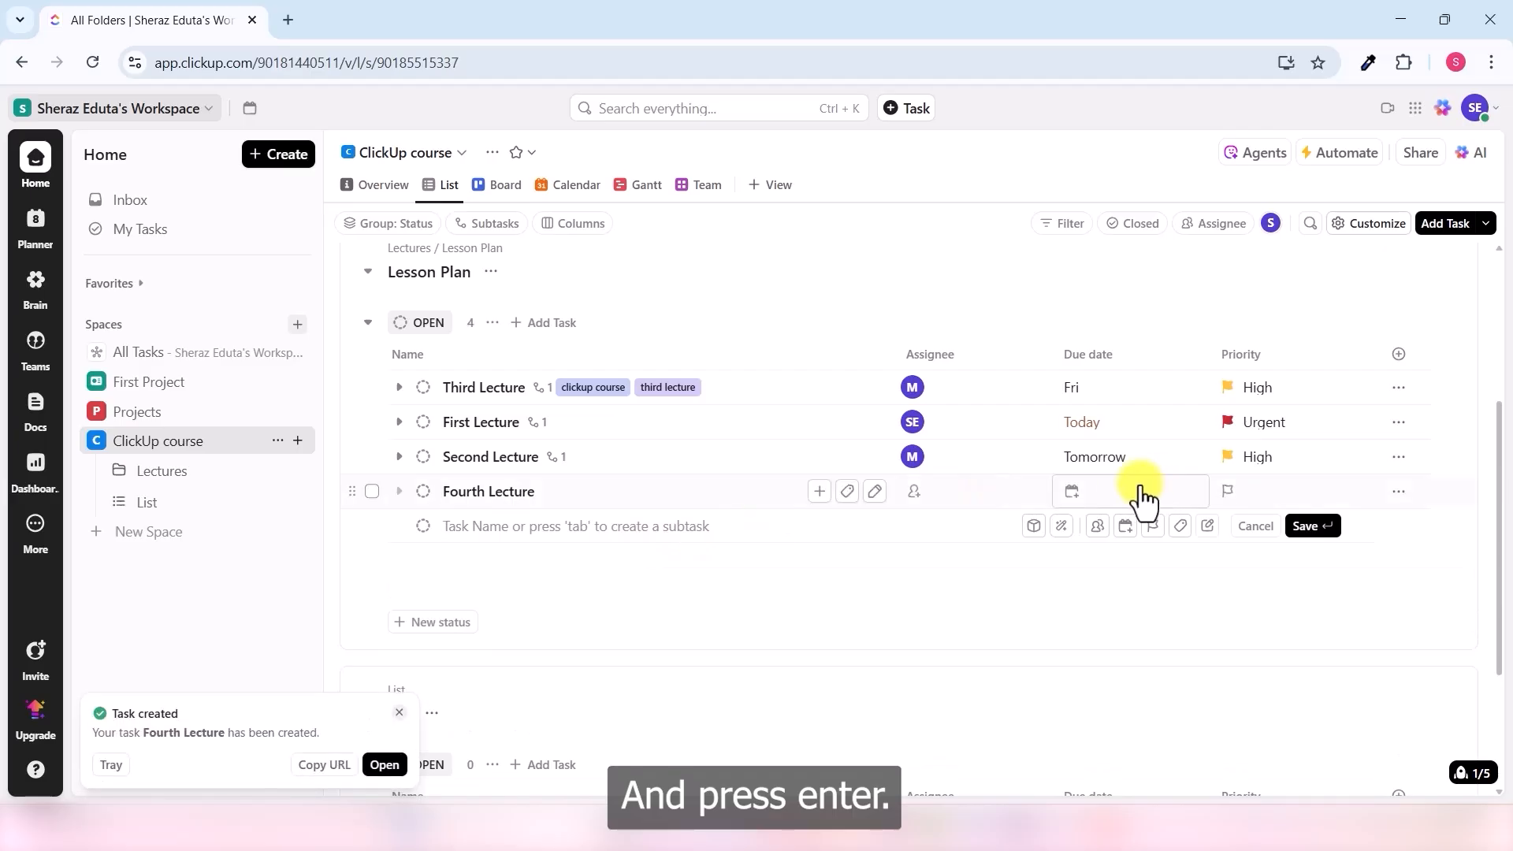
- Make Fourth Lecture due Jul 15, assigned to yourself, with Low priority
left_click(1074, 493)
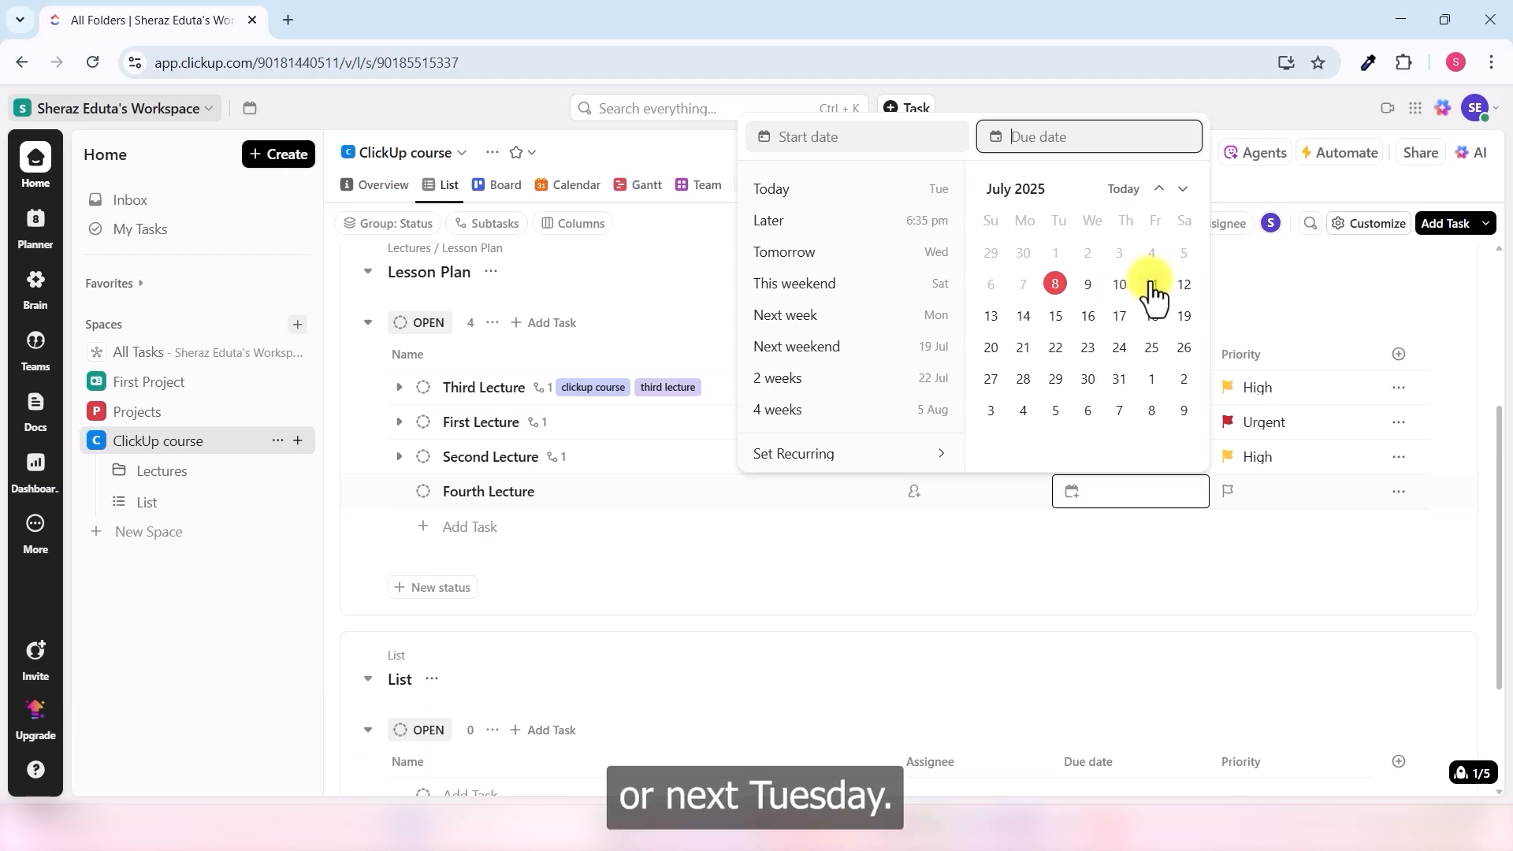
left_click(1056, 319)
left_click(1098, 545)
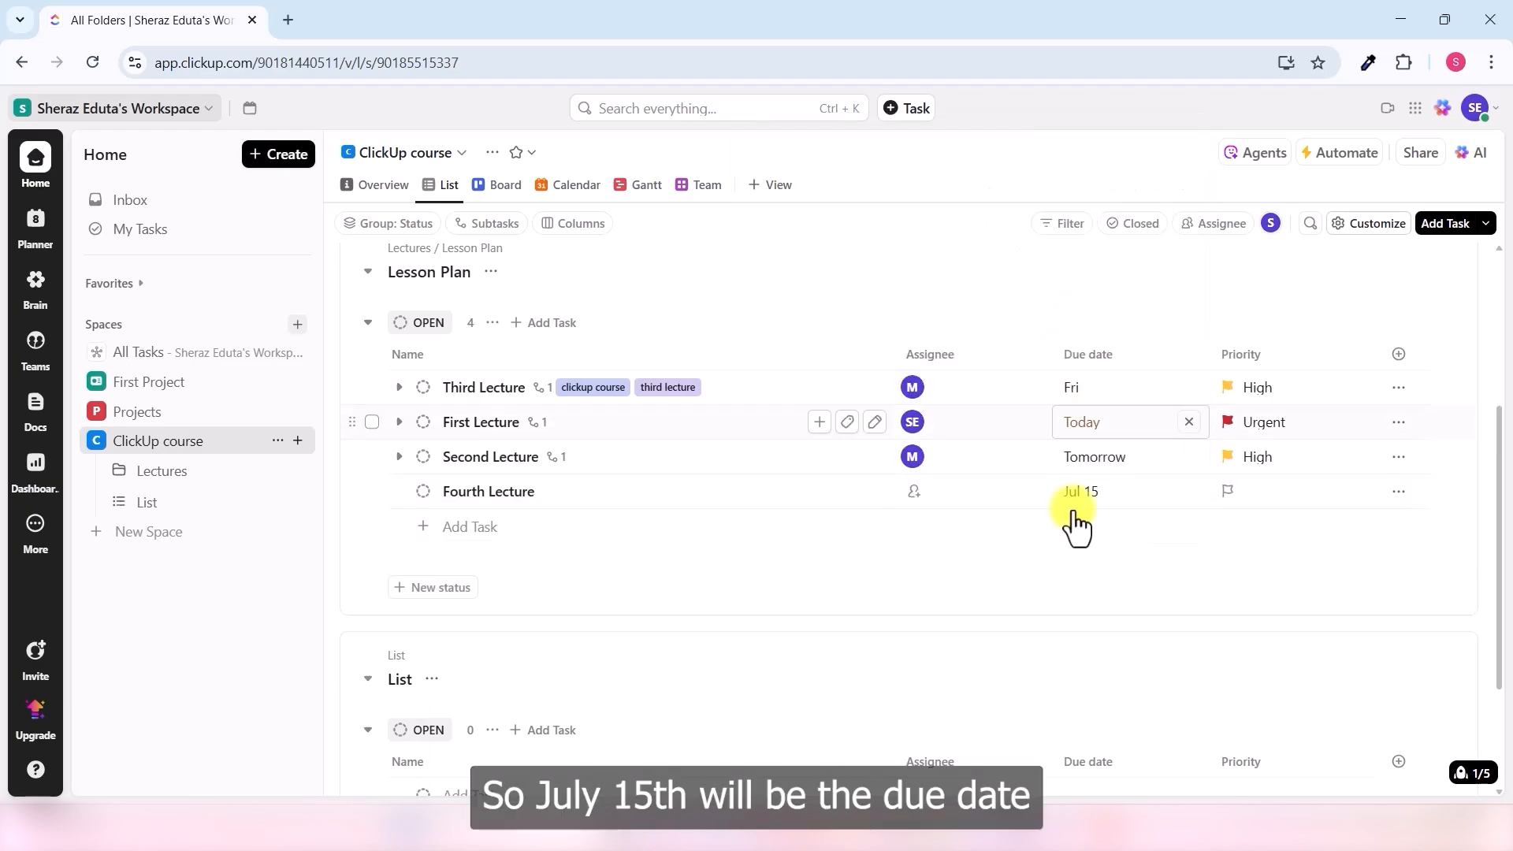
left_click(914, 493)
left_click(966, 485)
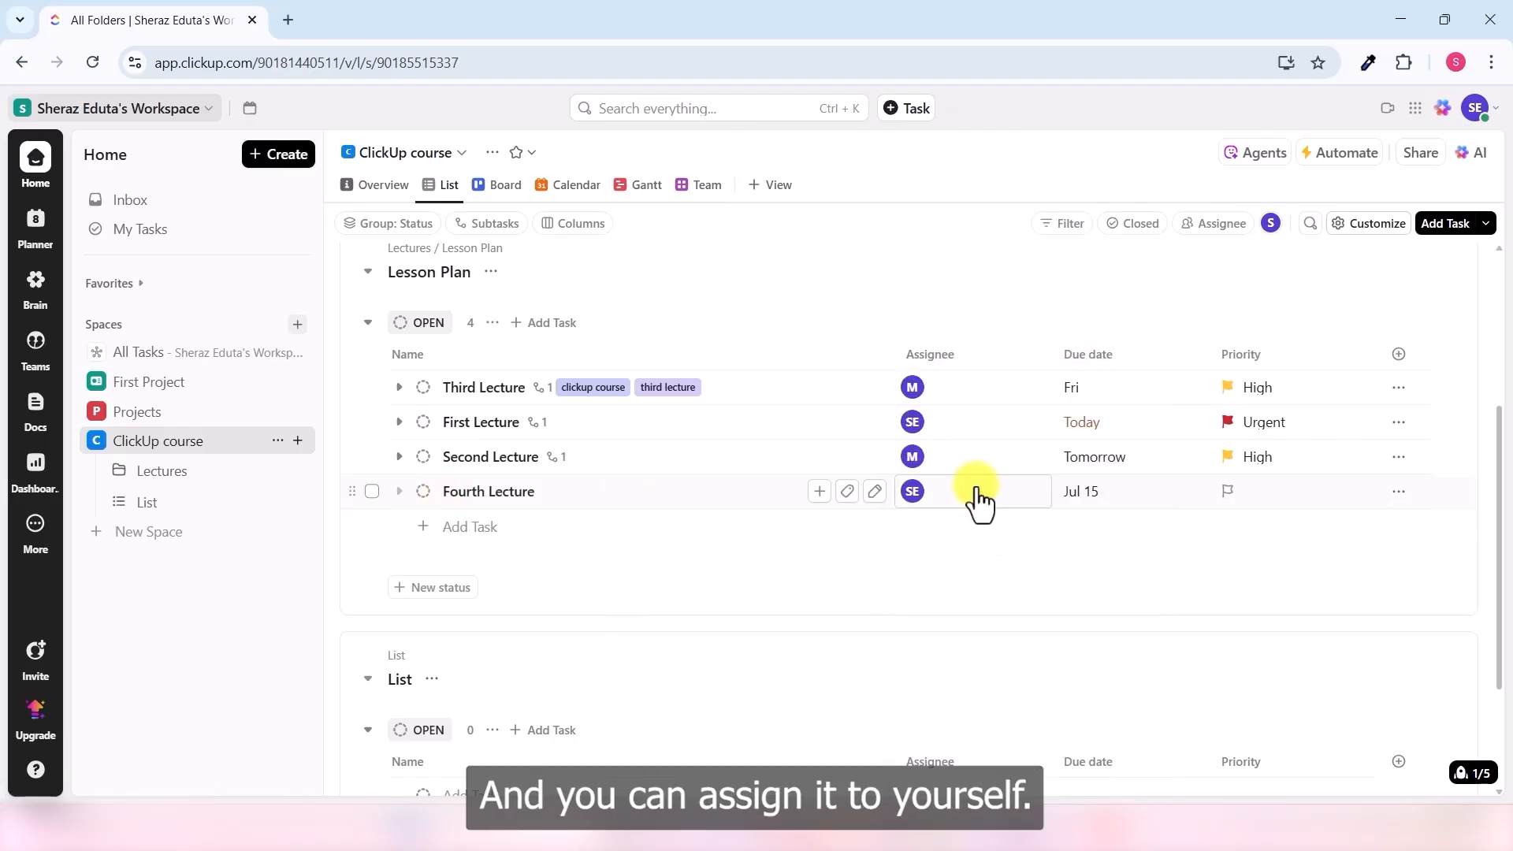
left_click(1240, 507)
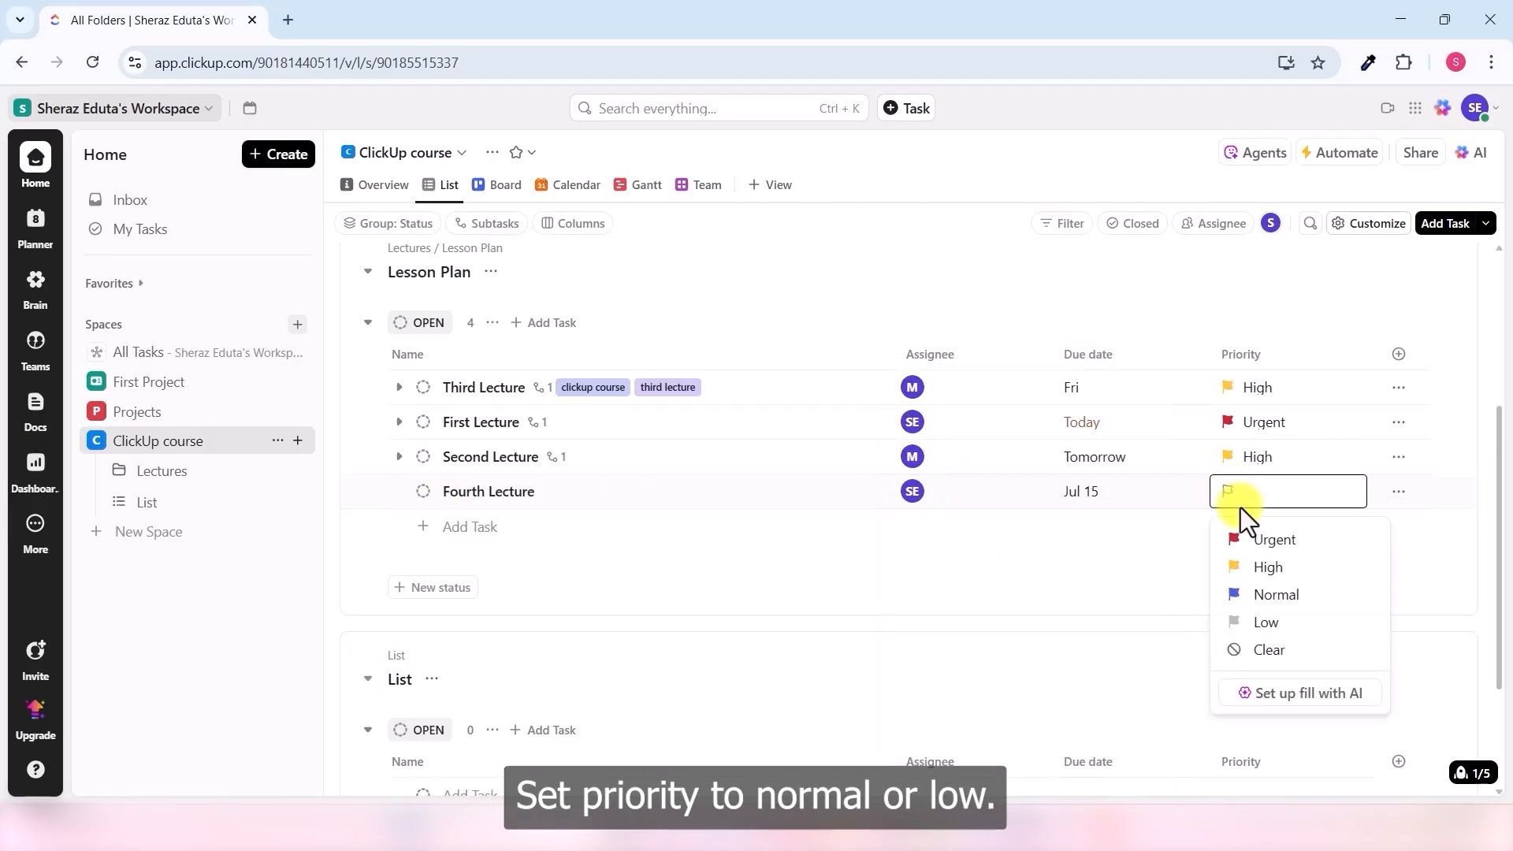
left_click(1282, 629)
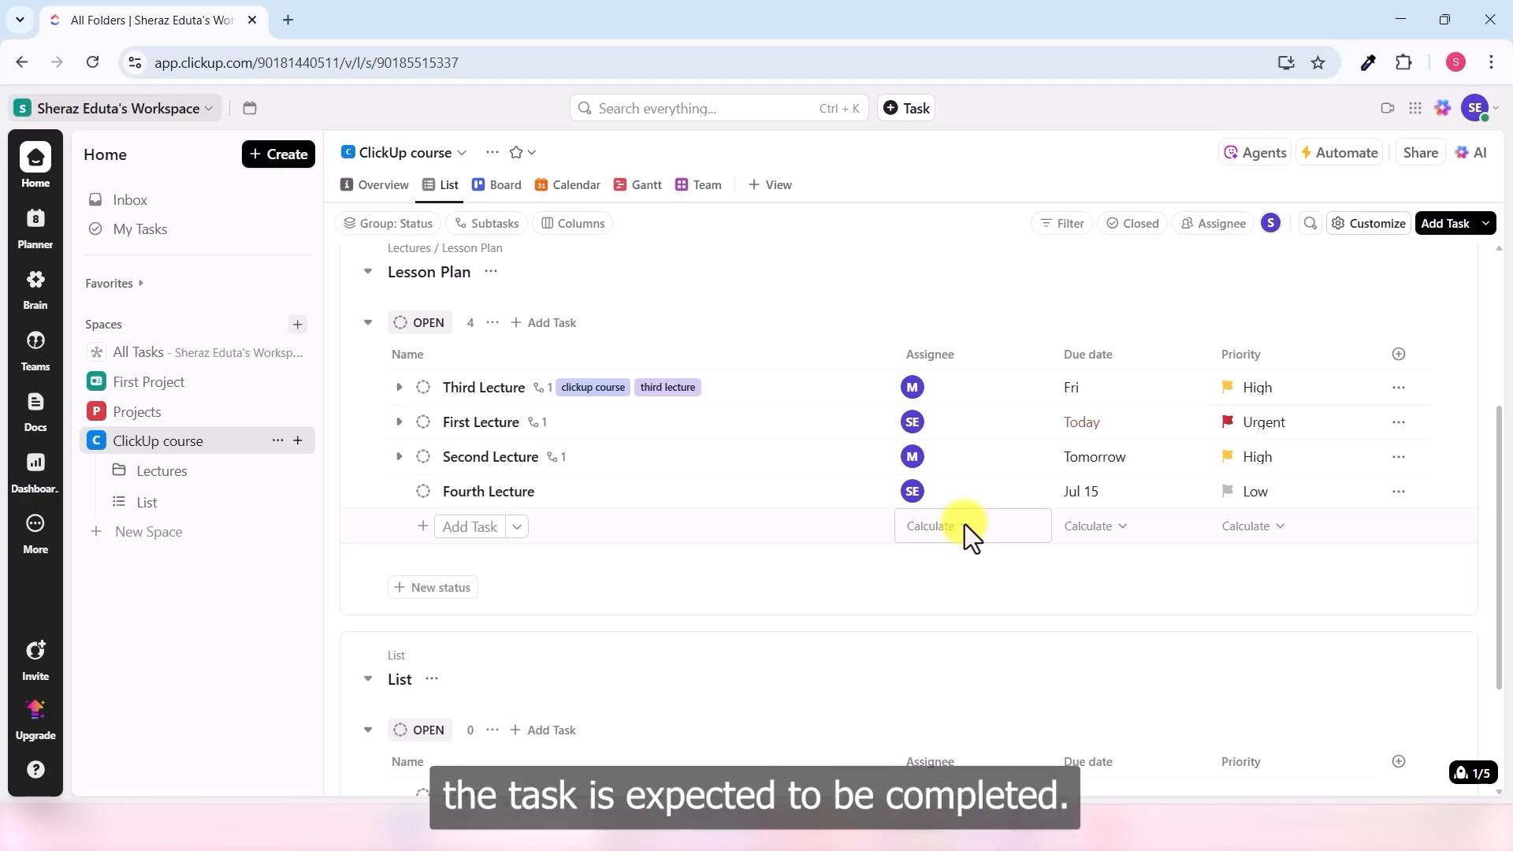
- Add a 6:00 pm time to Fourth Lecture's Jul 15 due date
left_click(1093, 504)
left_click(1167, 140)
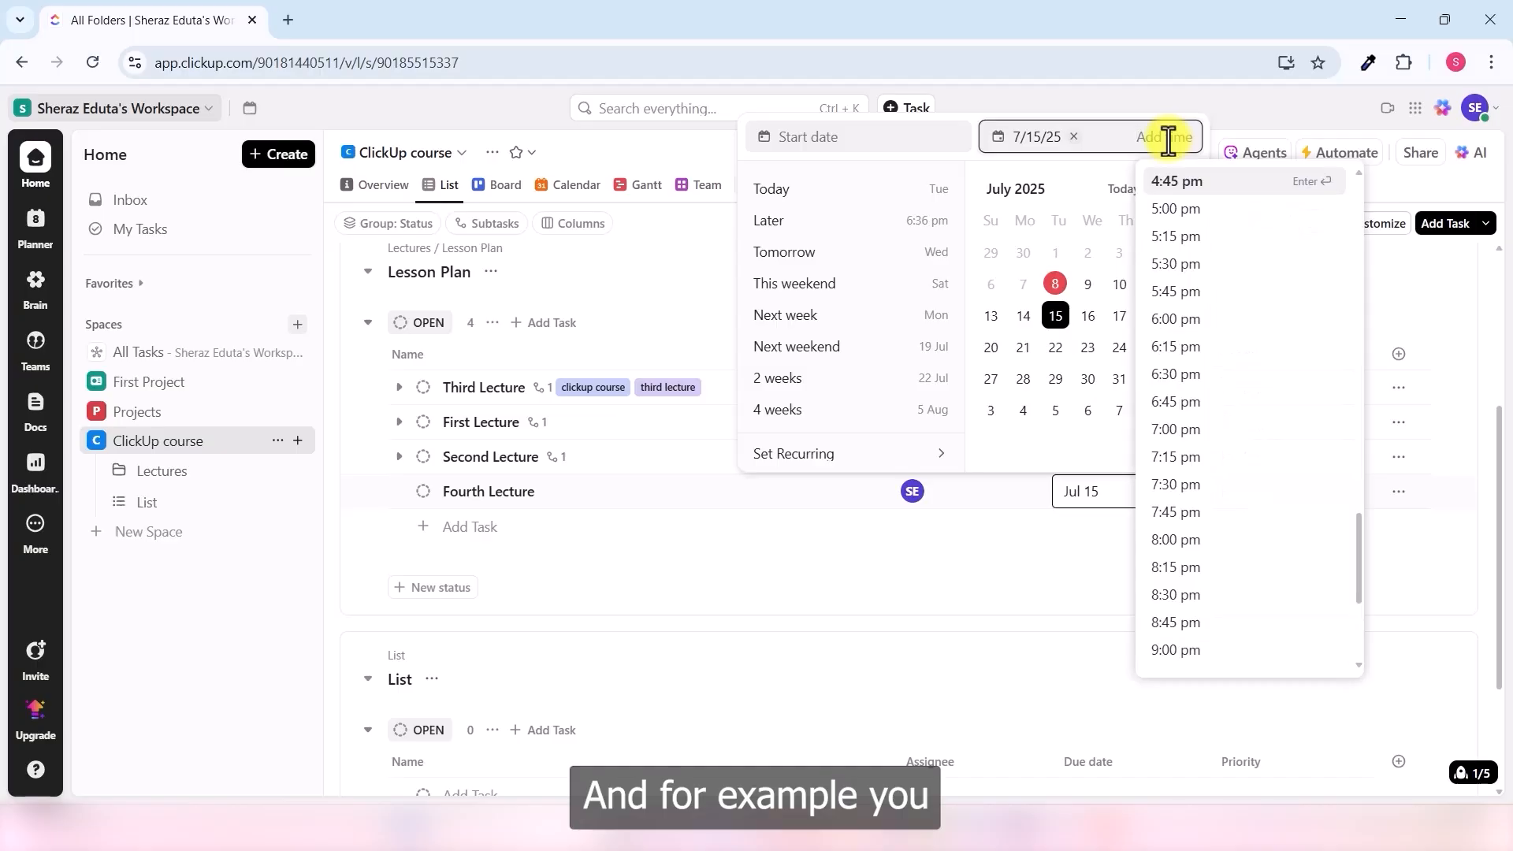
left_click(1183, 320)
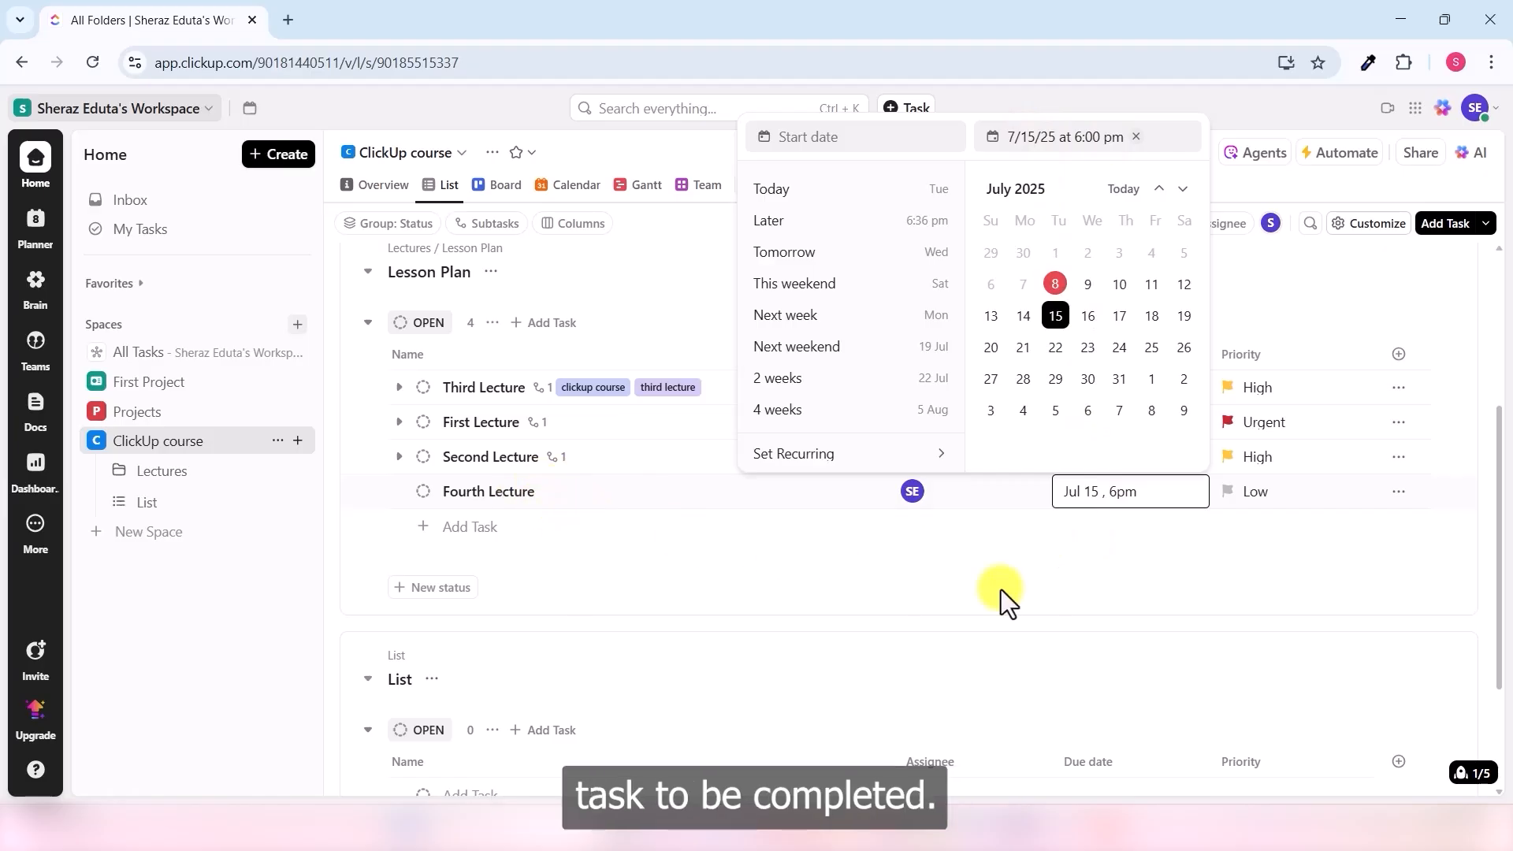
left_click(1133, 564)
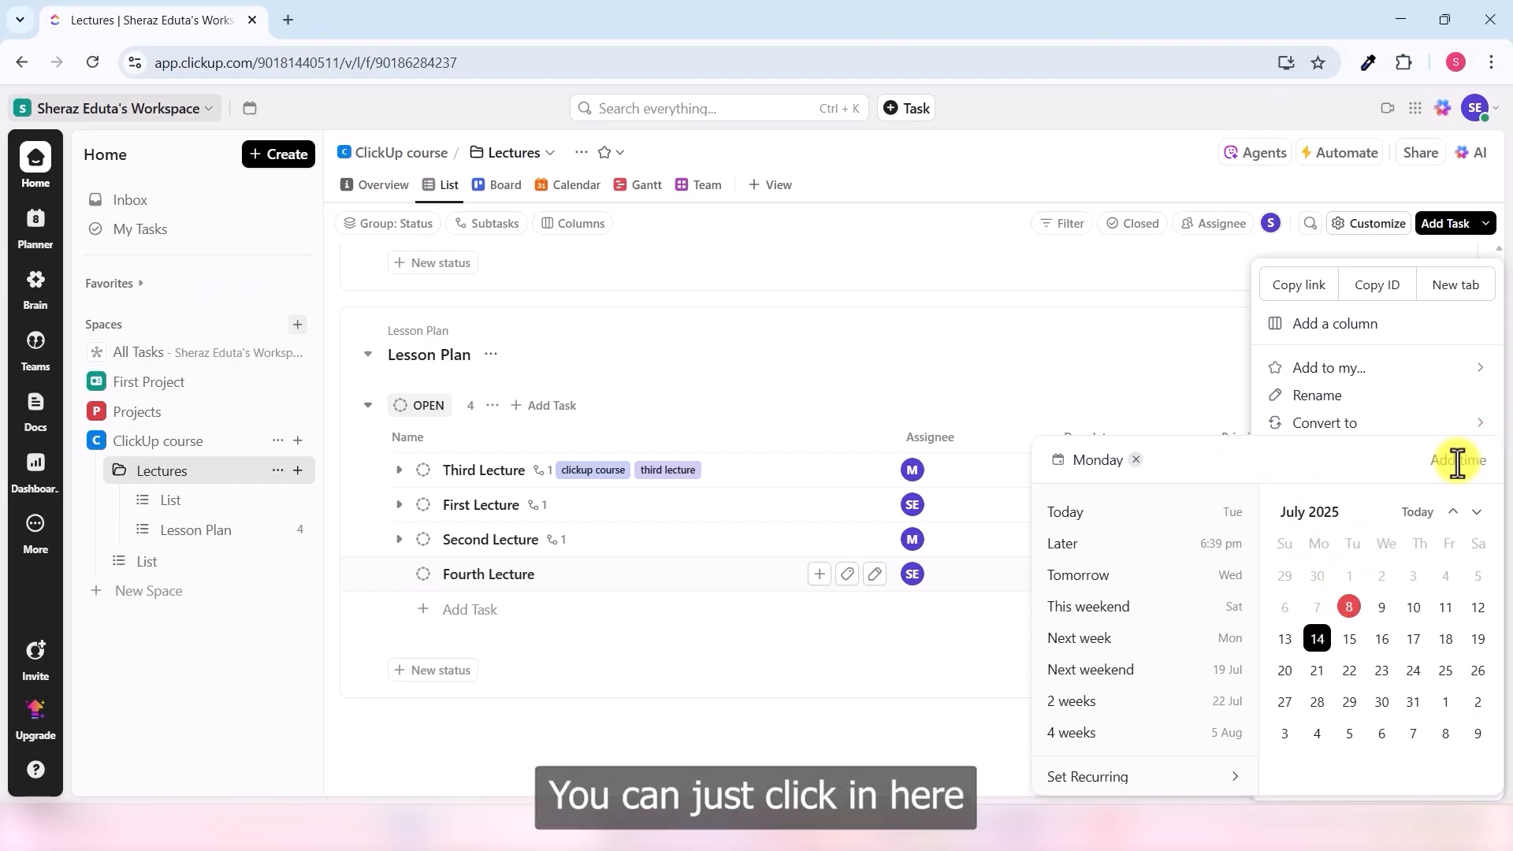
- Create a reminder for Monday at 10:00 am and view it
left_click(1457, 463)
scroll(1388, 510, "up", 10)
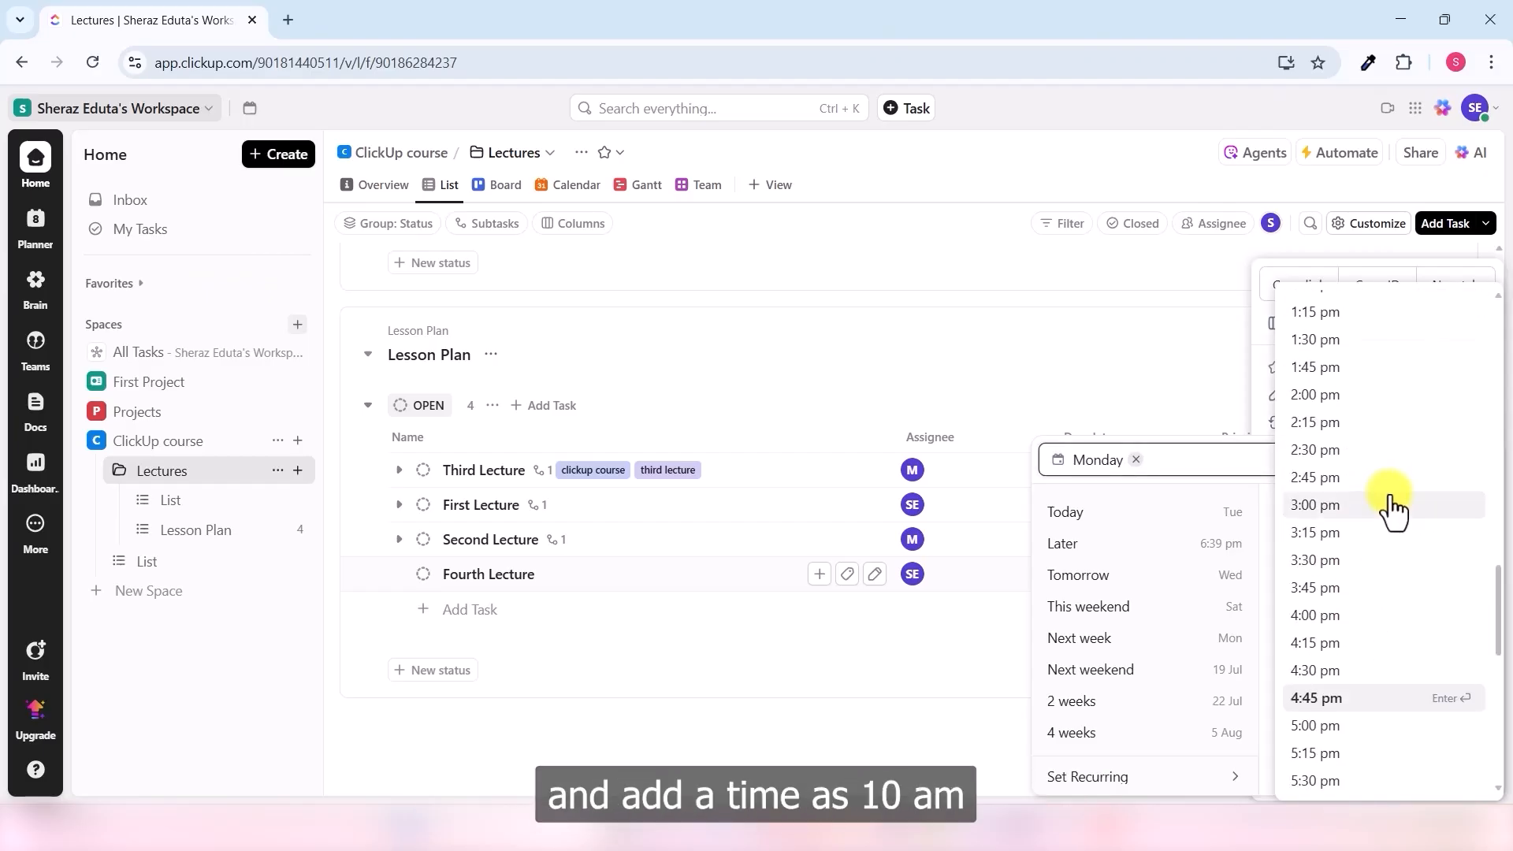
scroll(1391, 509, "up", 5)
scroll(1376, 524, "down", 2)
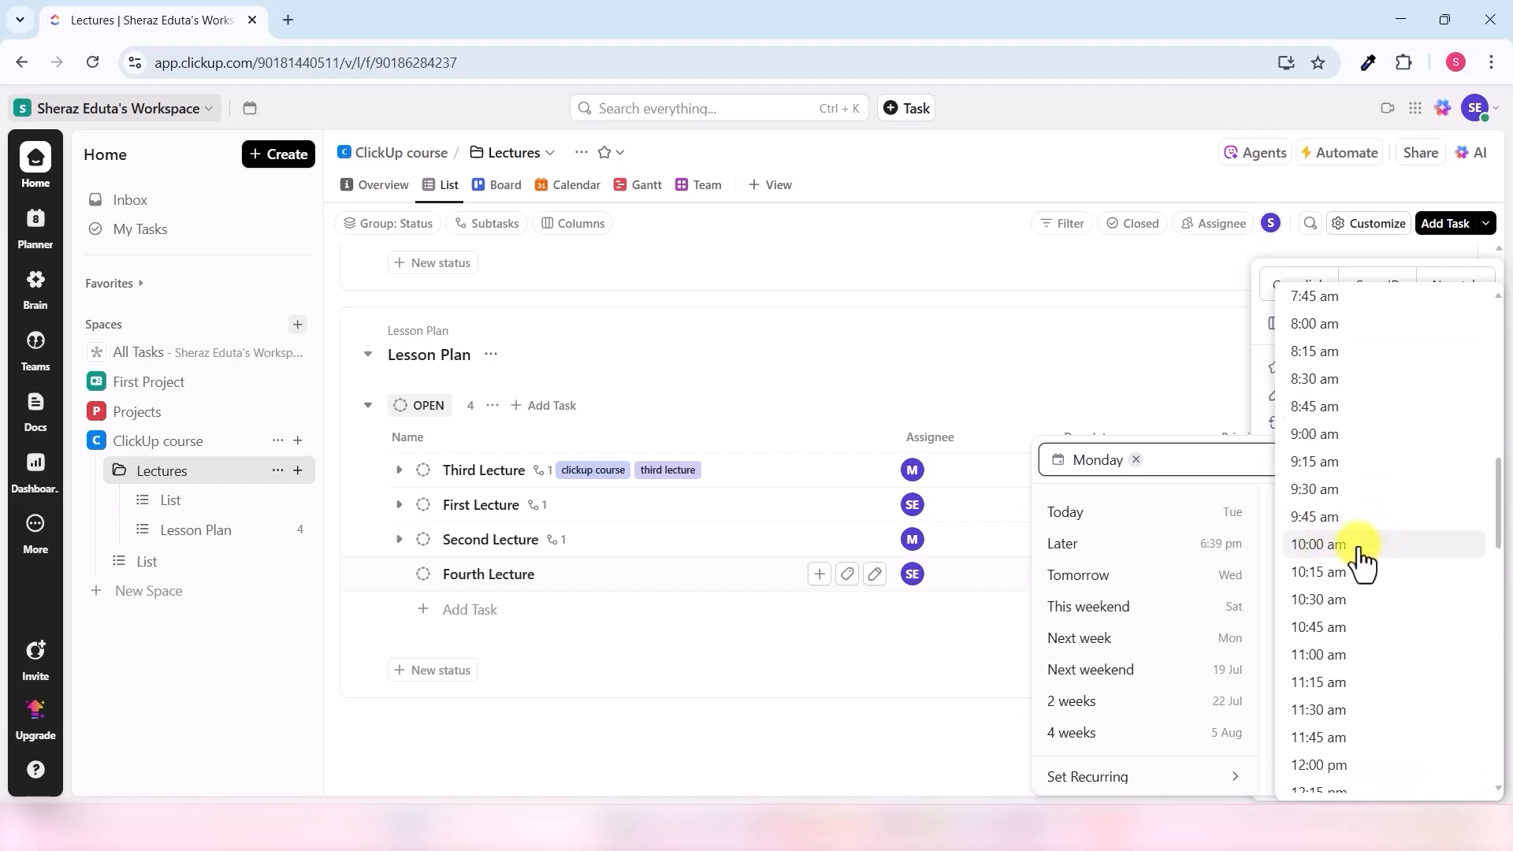
left_click(1361, 549)
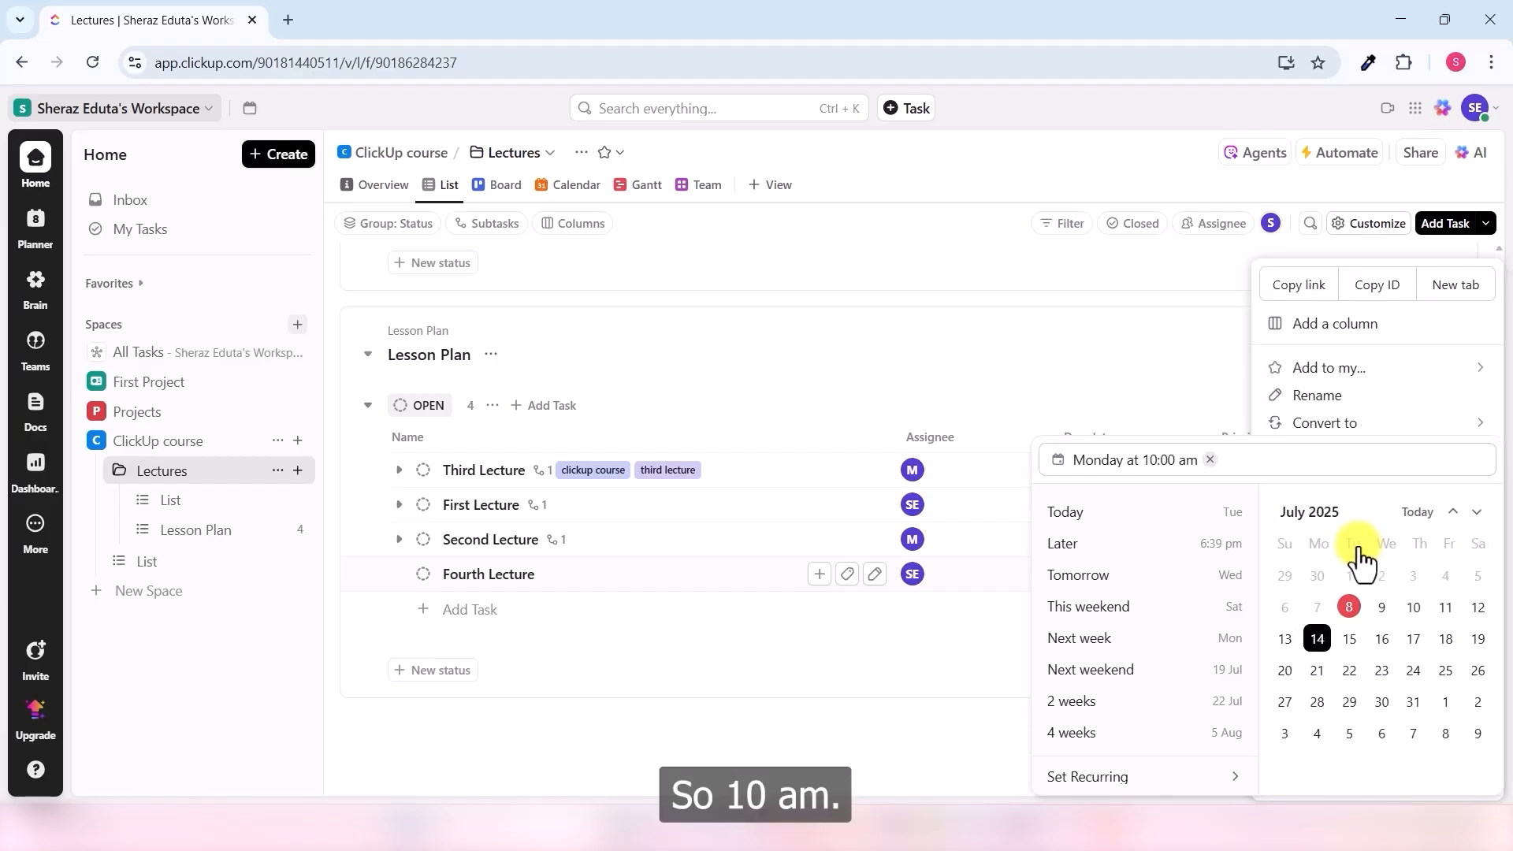
left_click(945, 692)
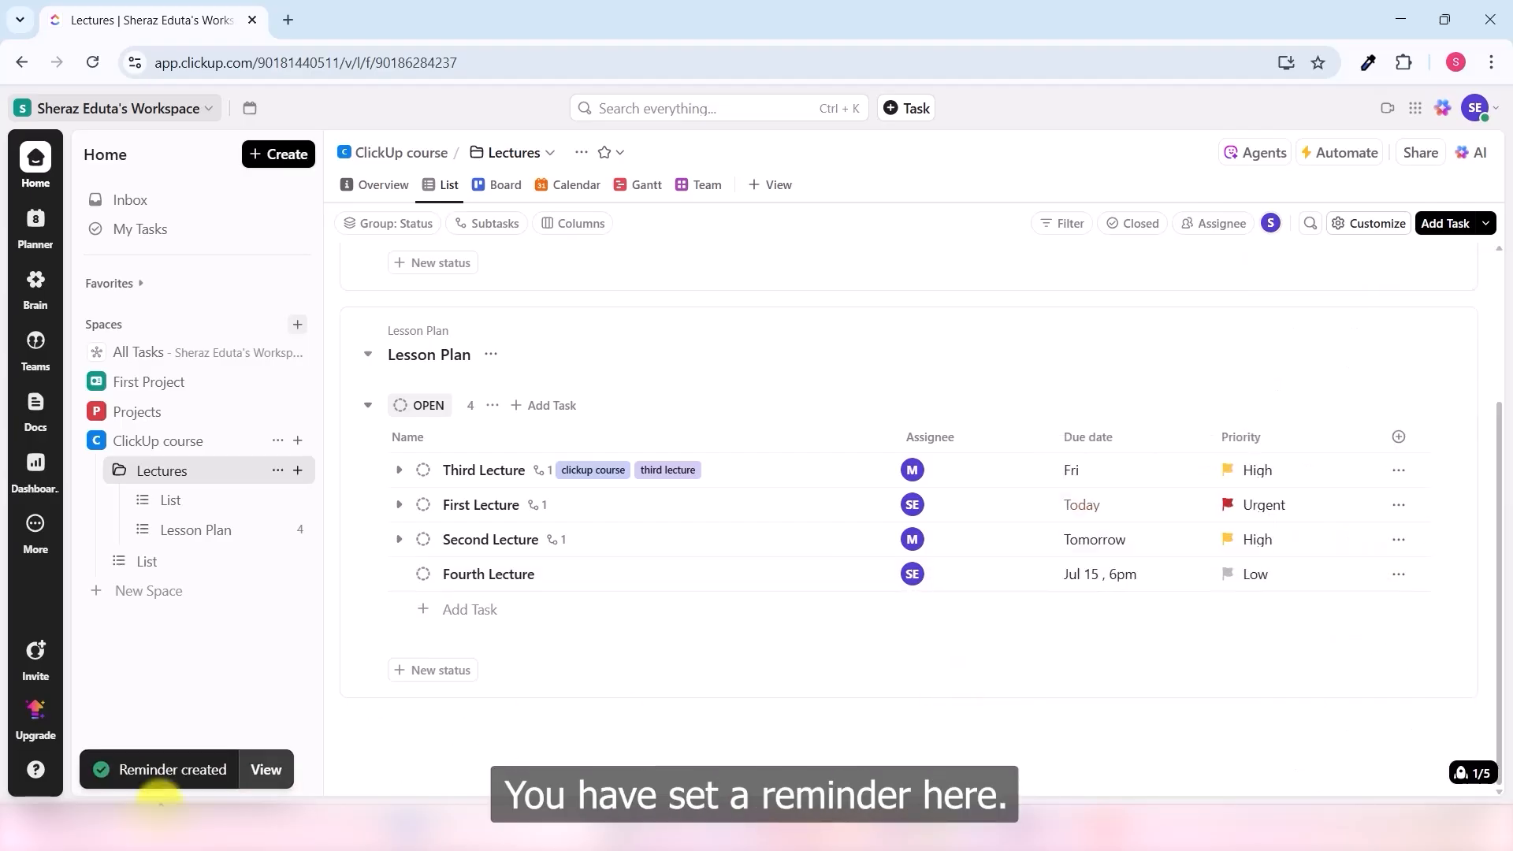
left_click(271, 774)
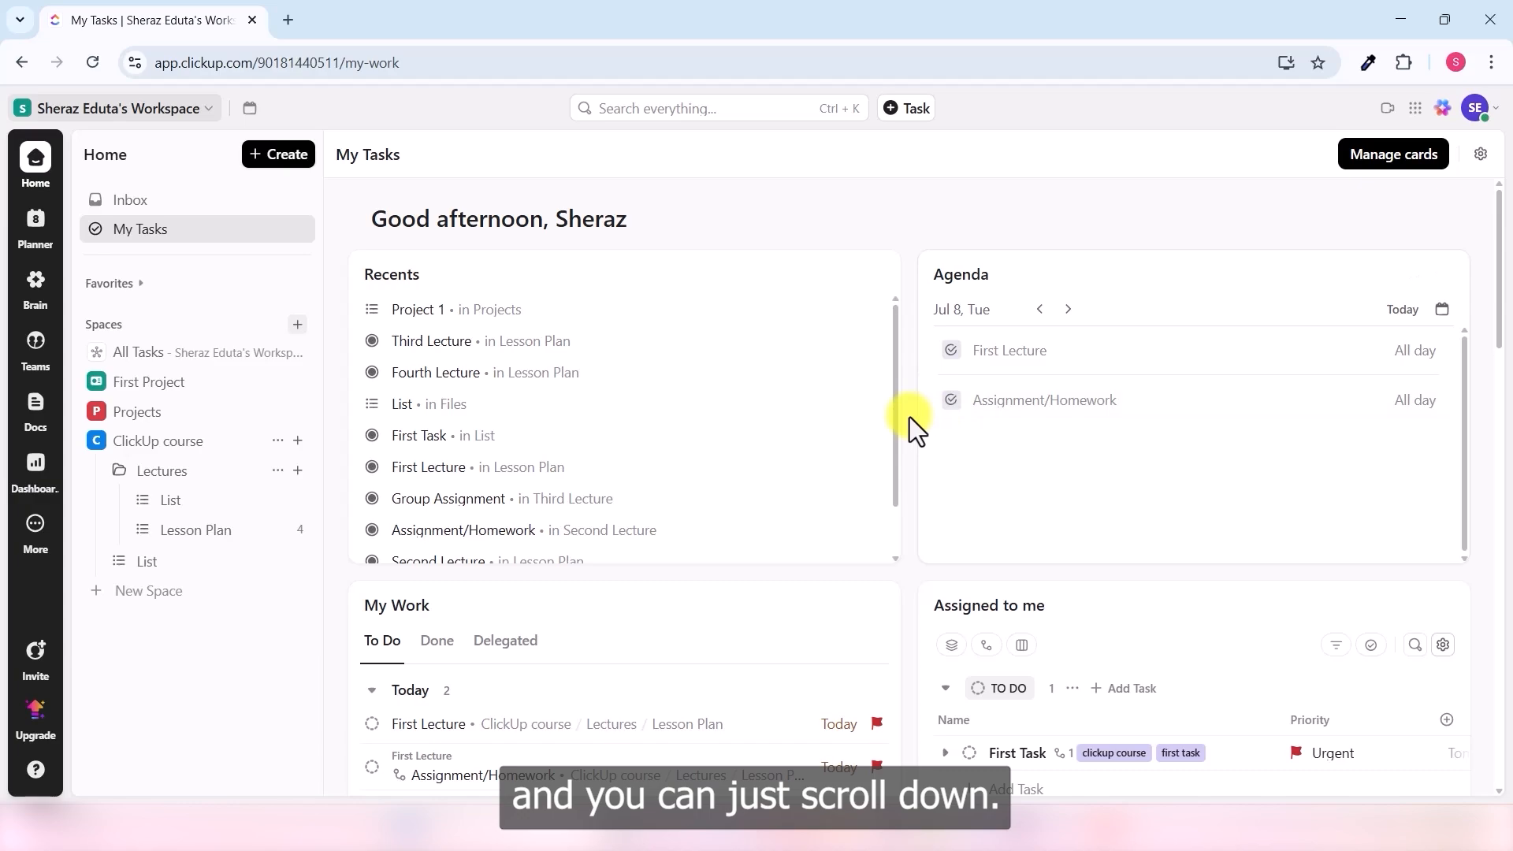
- Scroll to Reminders and expand Next to see the Fourth Lecture reminder
scroll(909, 418, "down", 10)
scroll(909, 417, "down", 4)
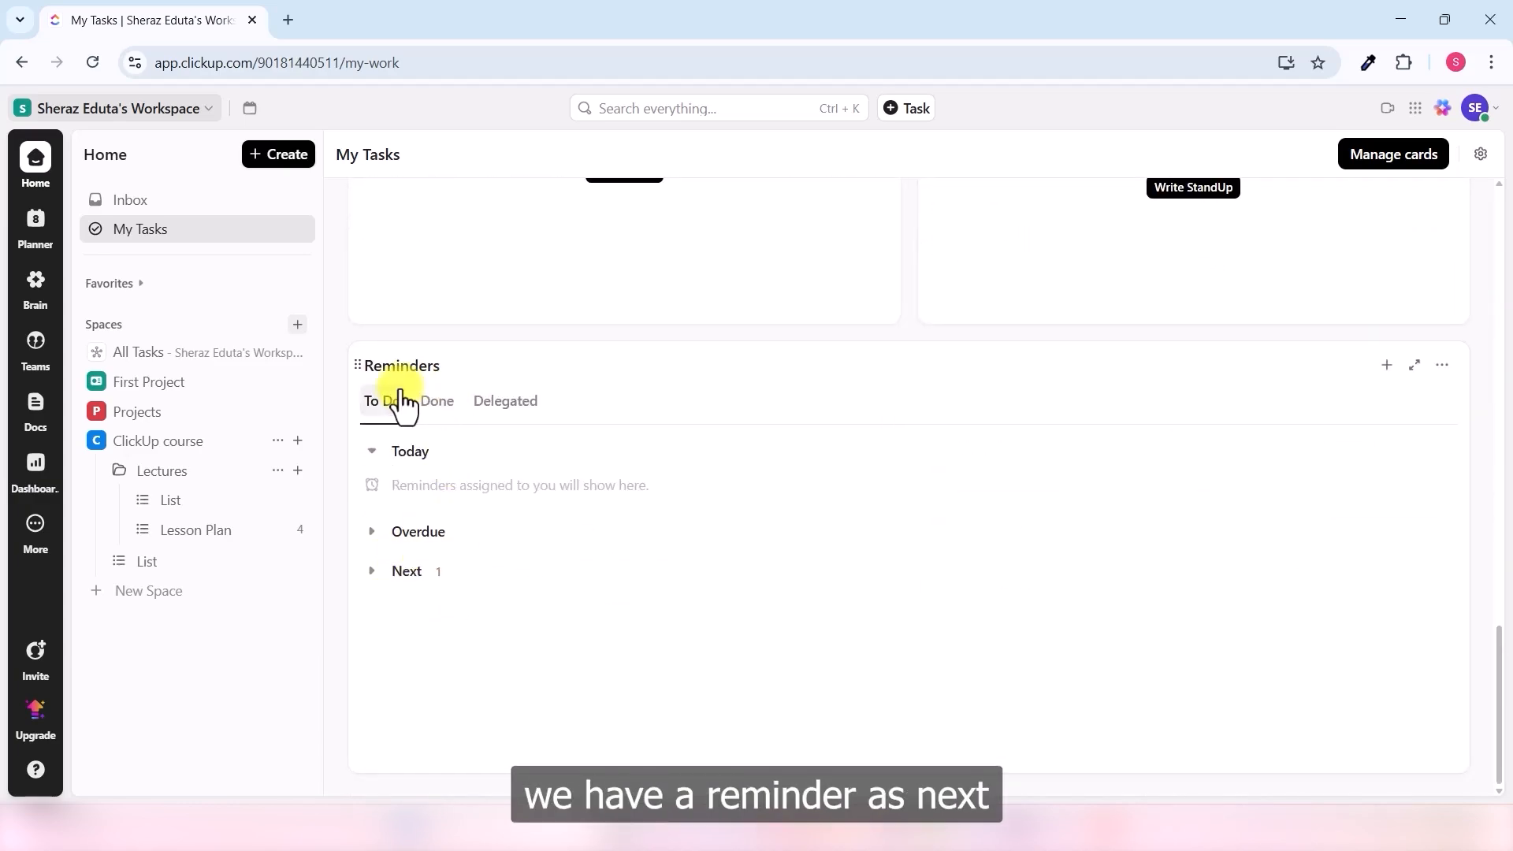
left_click(418, 574)
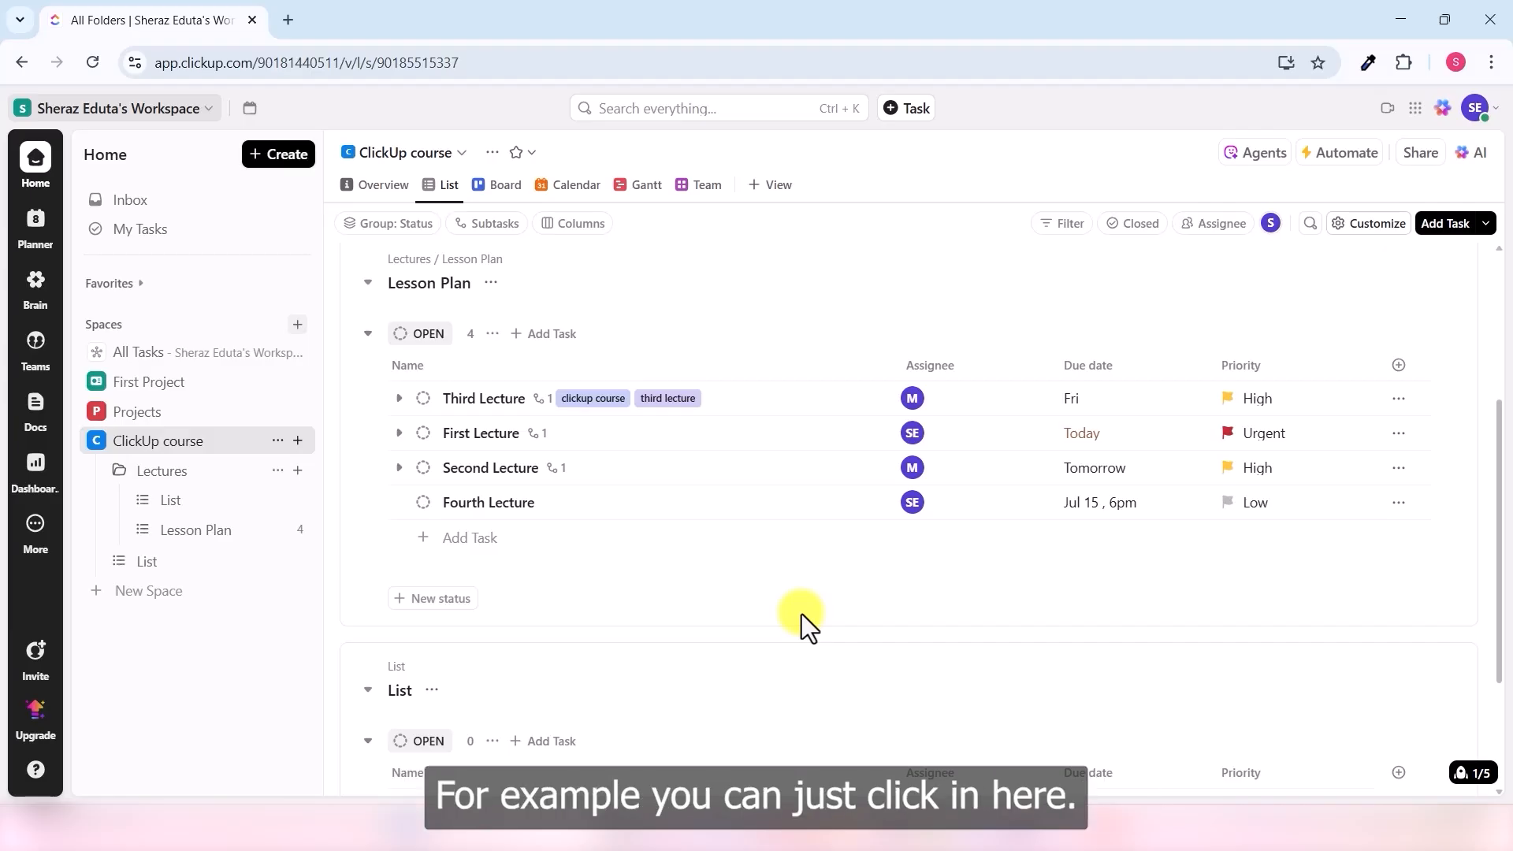
left_click(565, 189)
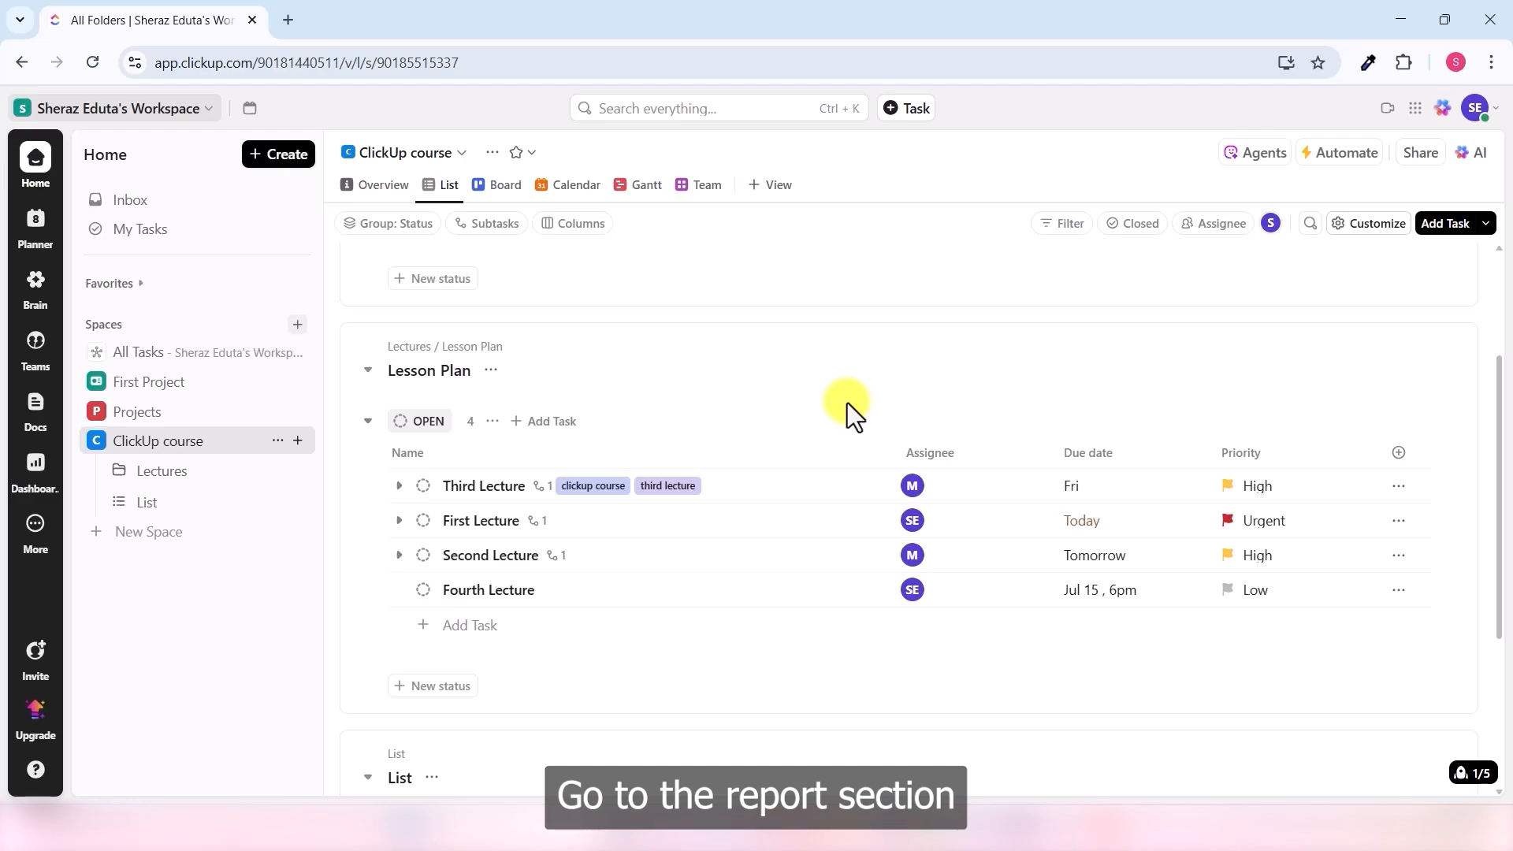
- Search 'time', open Timesheets and show All timesheets for Jul 6 – Jul 12
left_click(698, 110)
type("time")
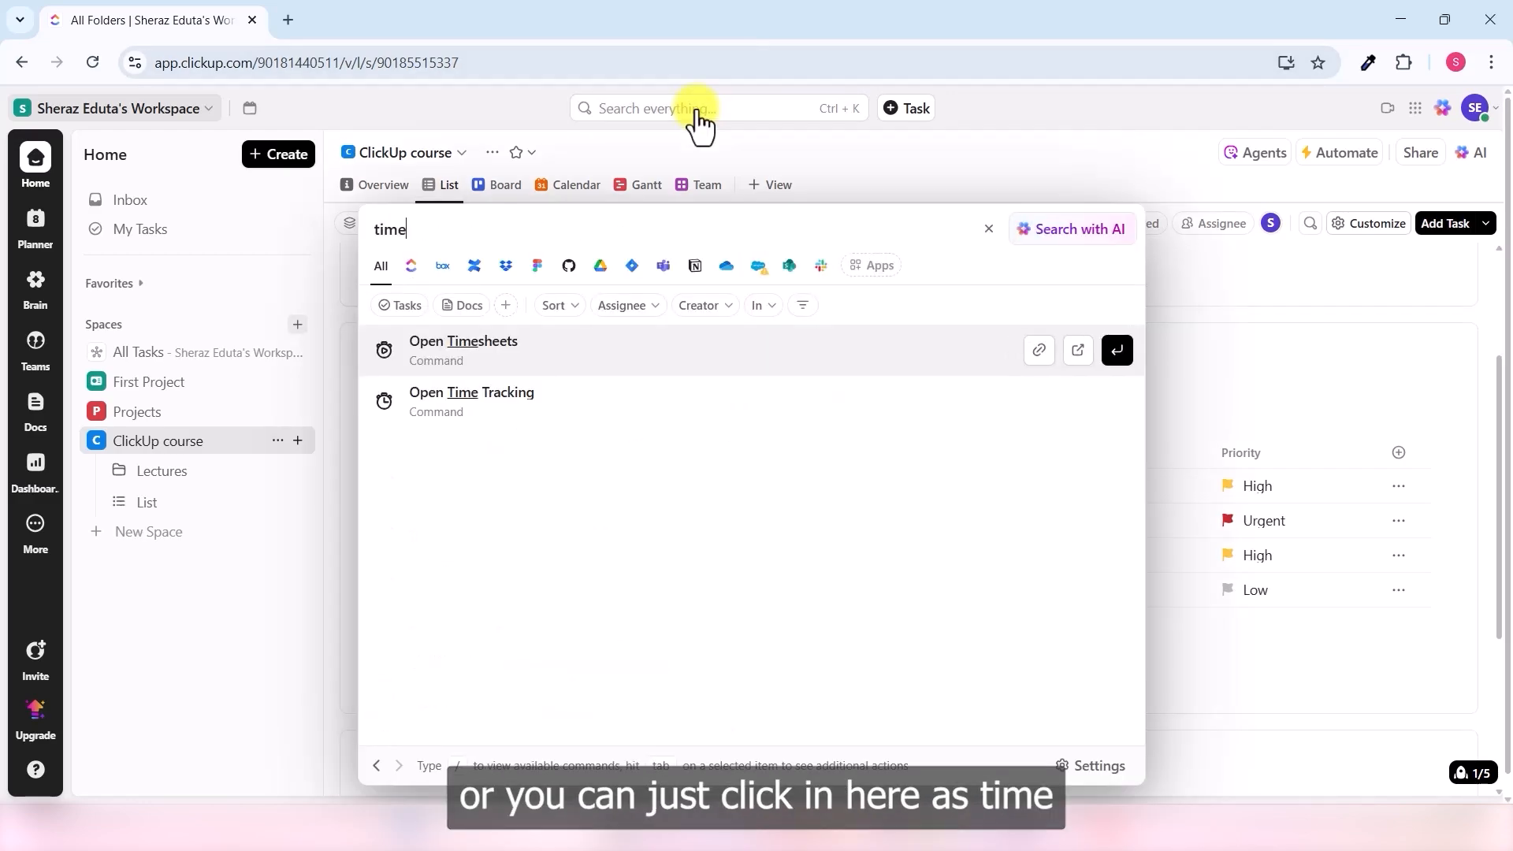
left_click(490, 353)
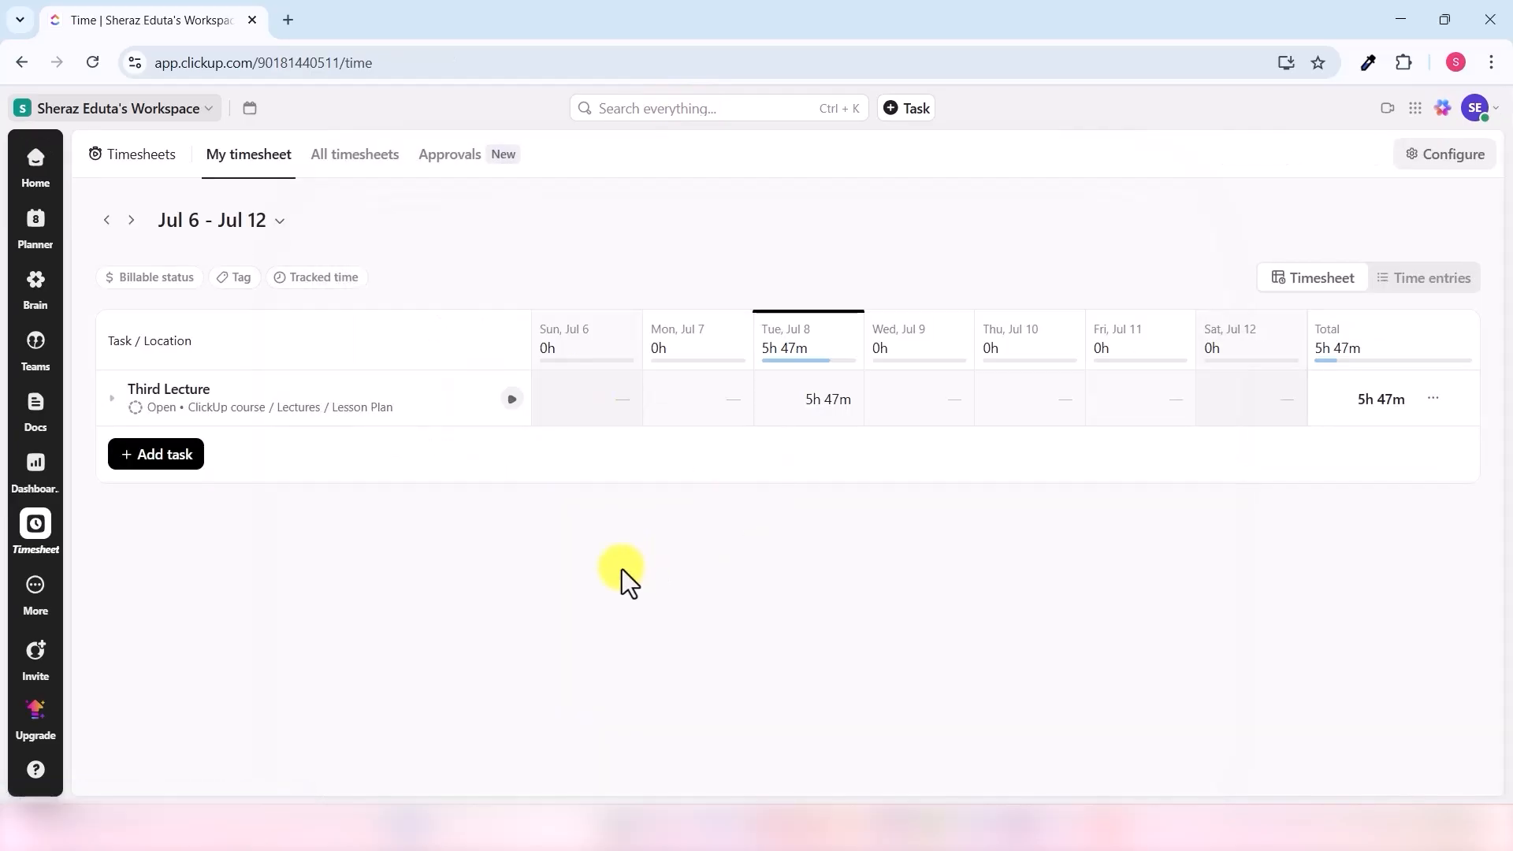
left_click(360, 167)
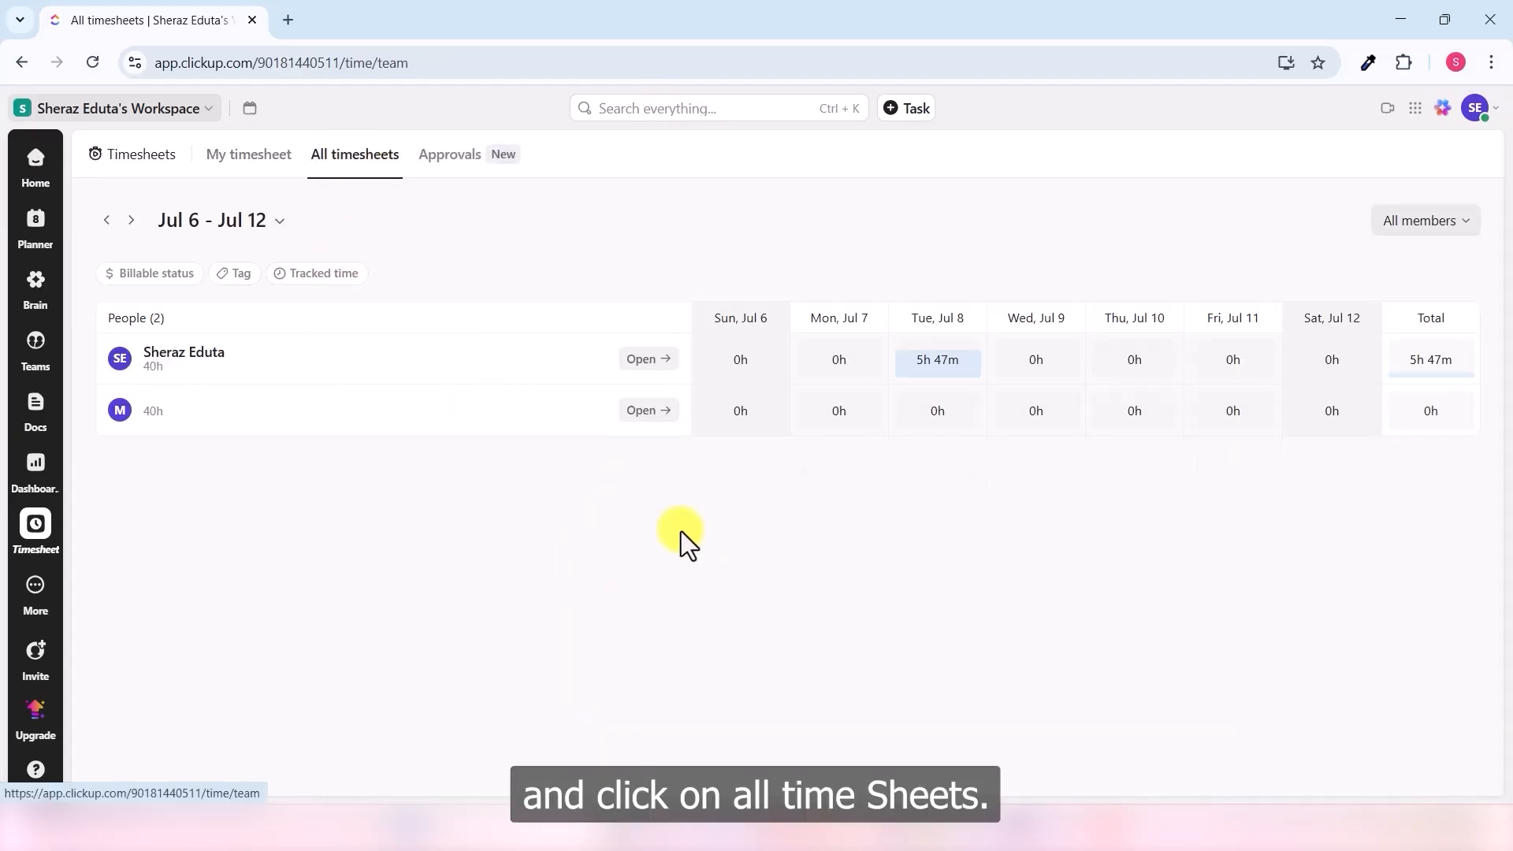
mouse_move(926, 367)
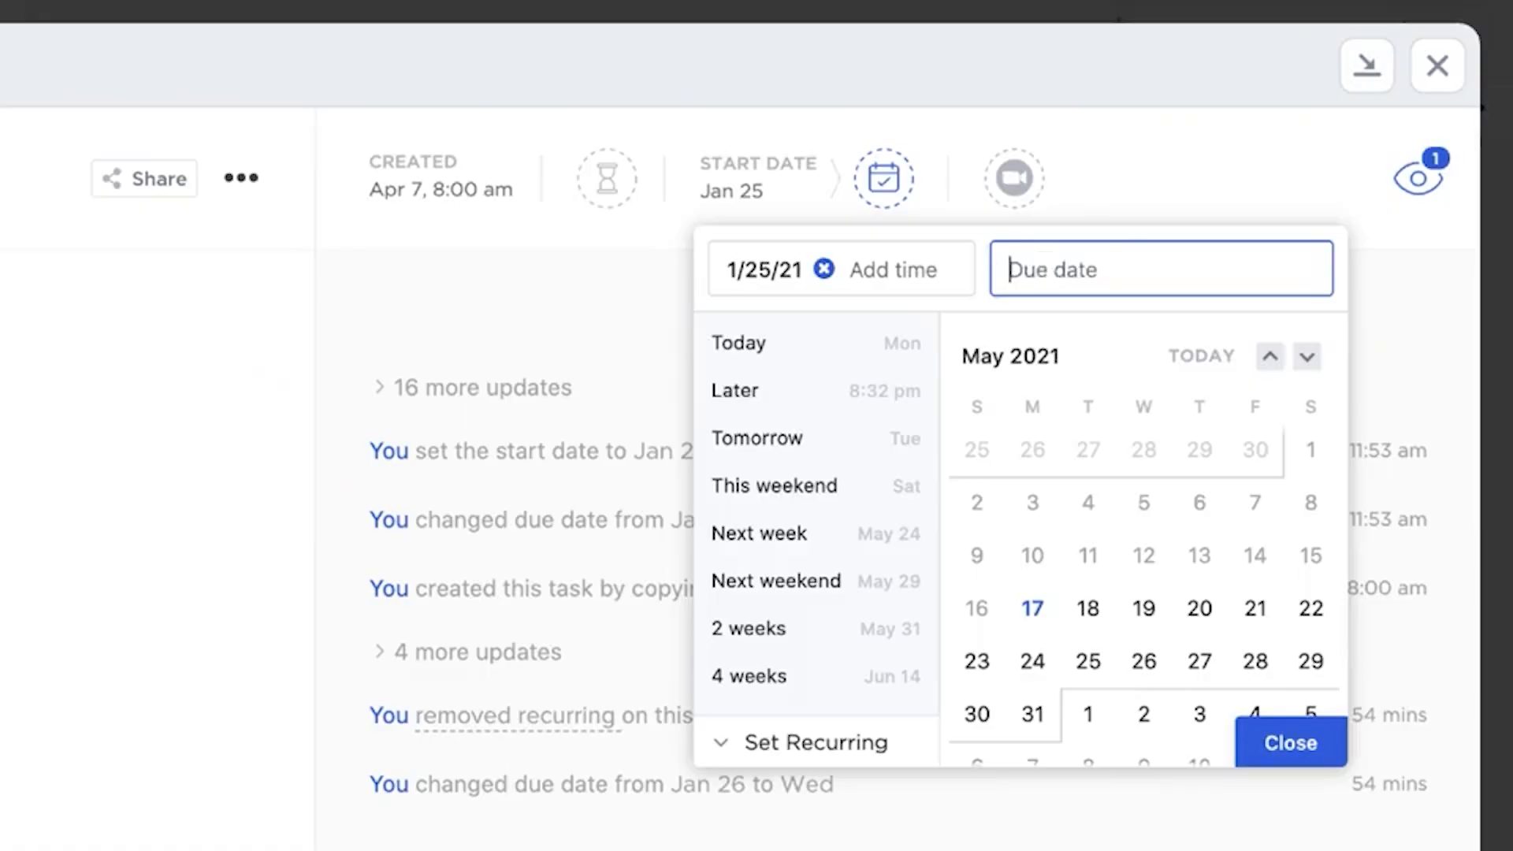
- Set the due date to Friday 10:00 am, recurring weekly and creating a new task each time
type("friday")
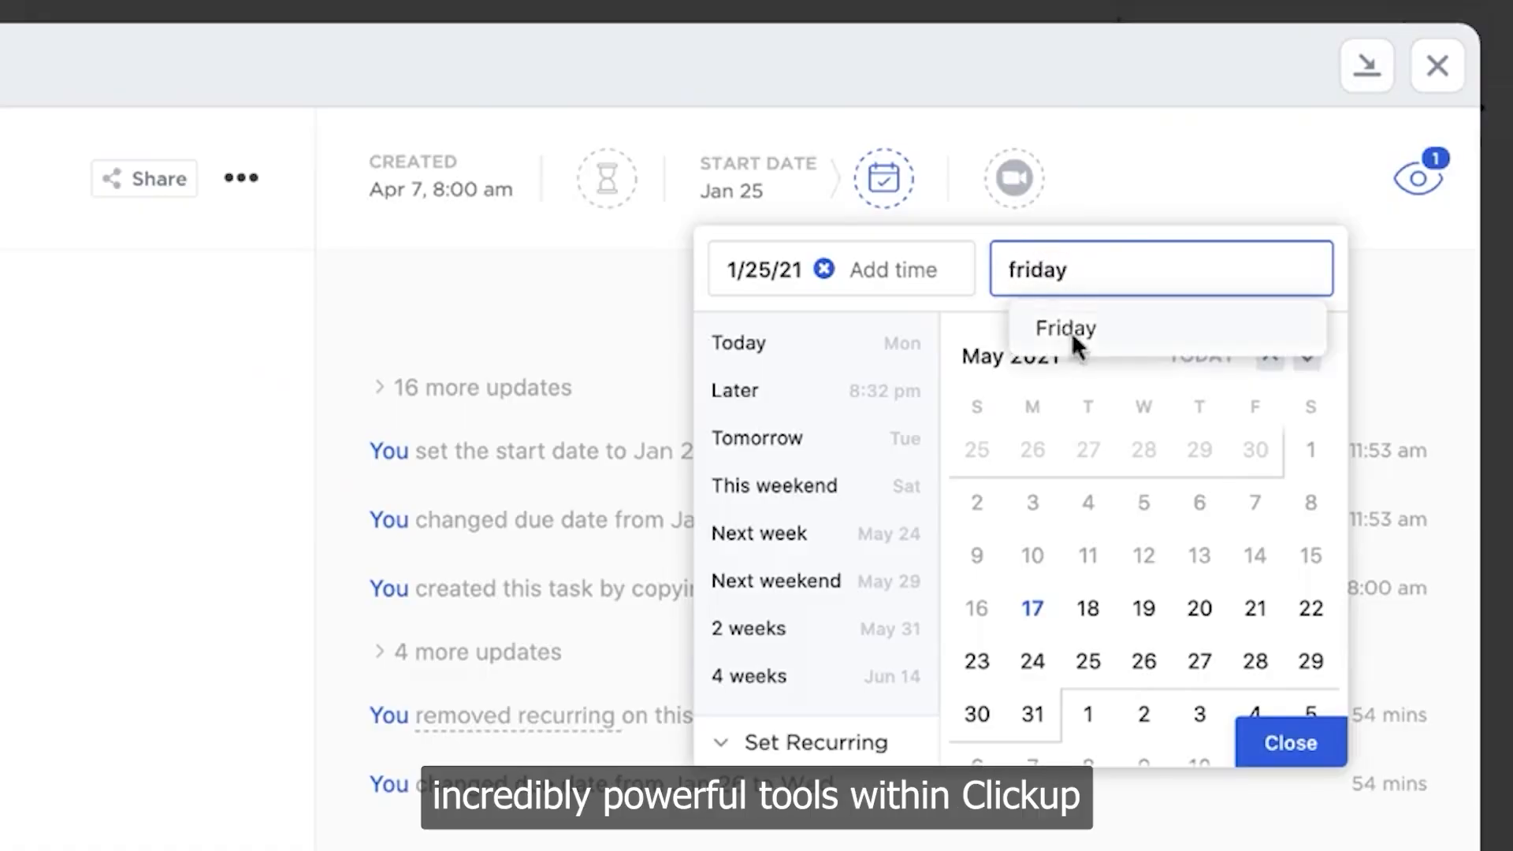
left_click(1073, 331)
left_click(1138, 268)
type("10:")
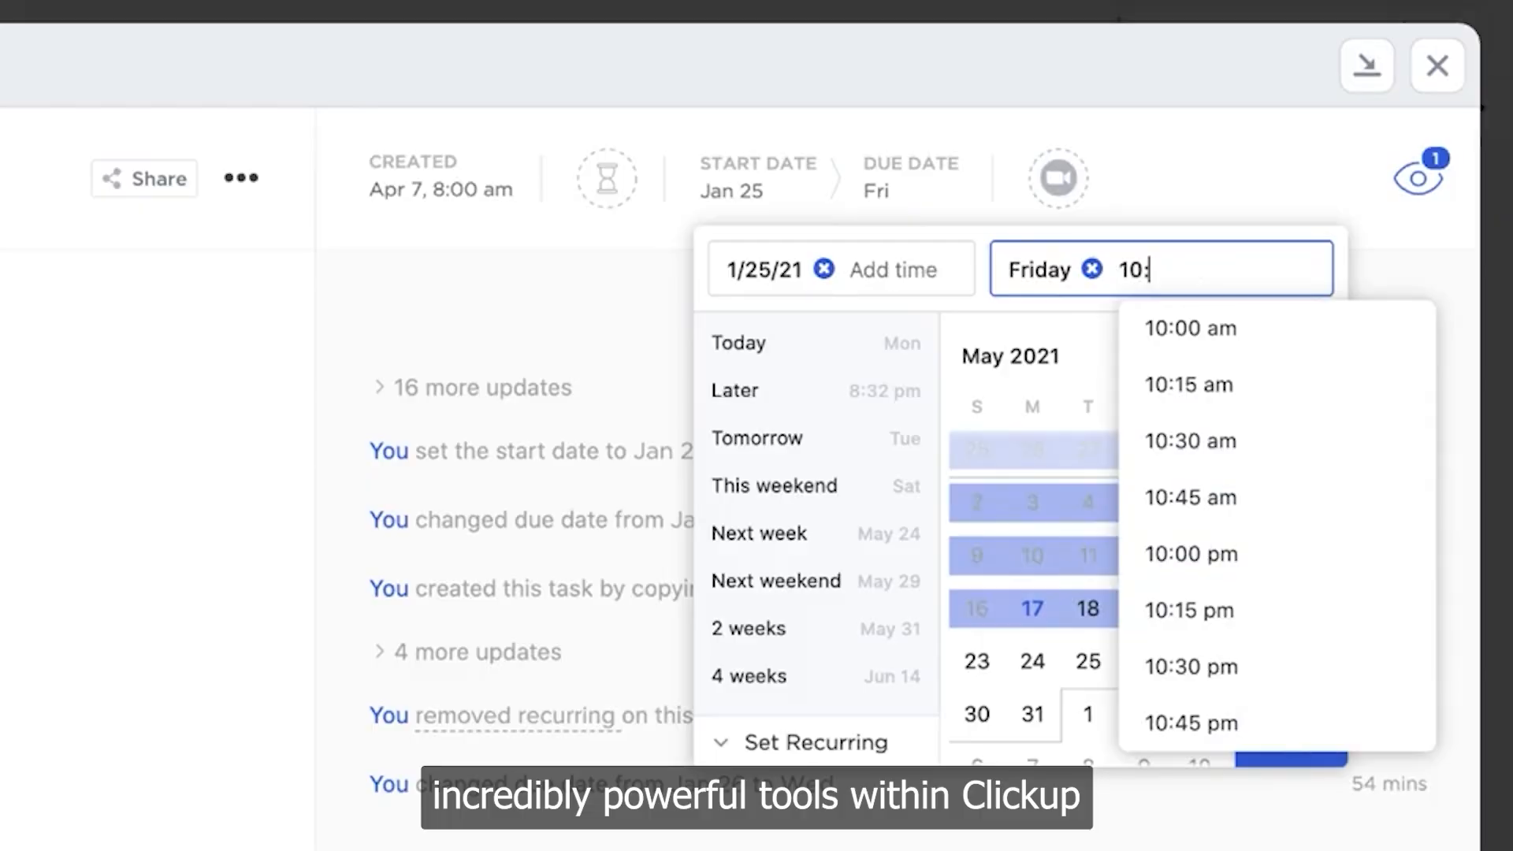
type("00 am")
left_click(1178, 326)
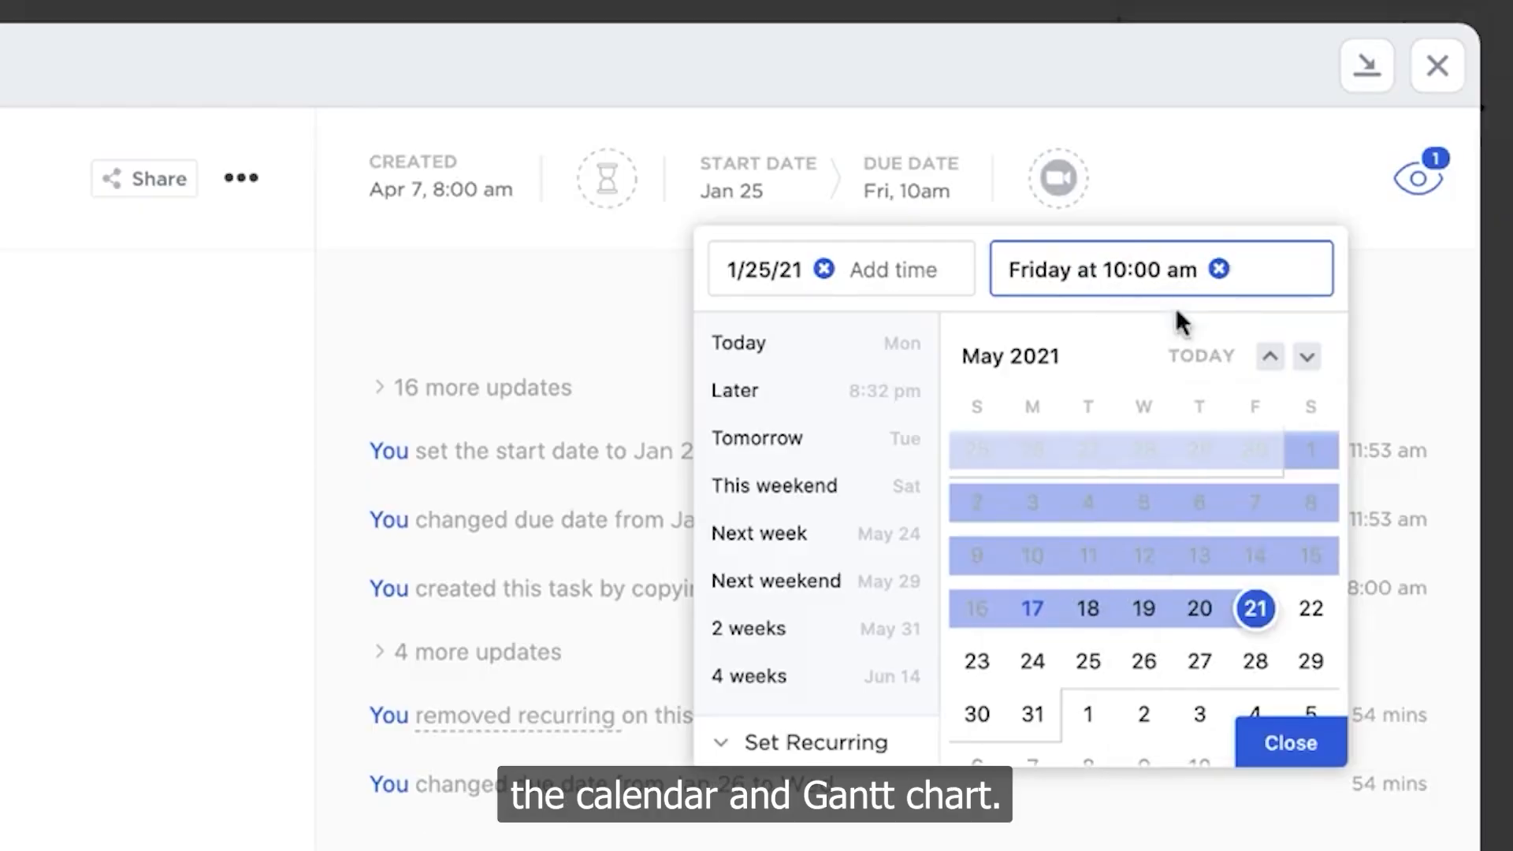
left_click(803, 740)
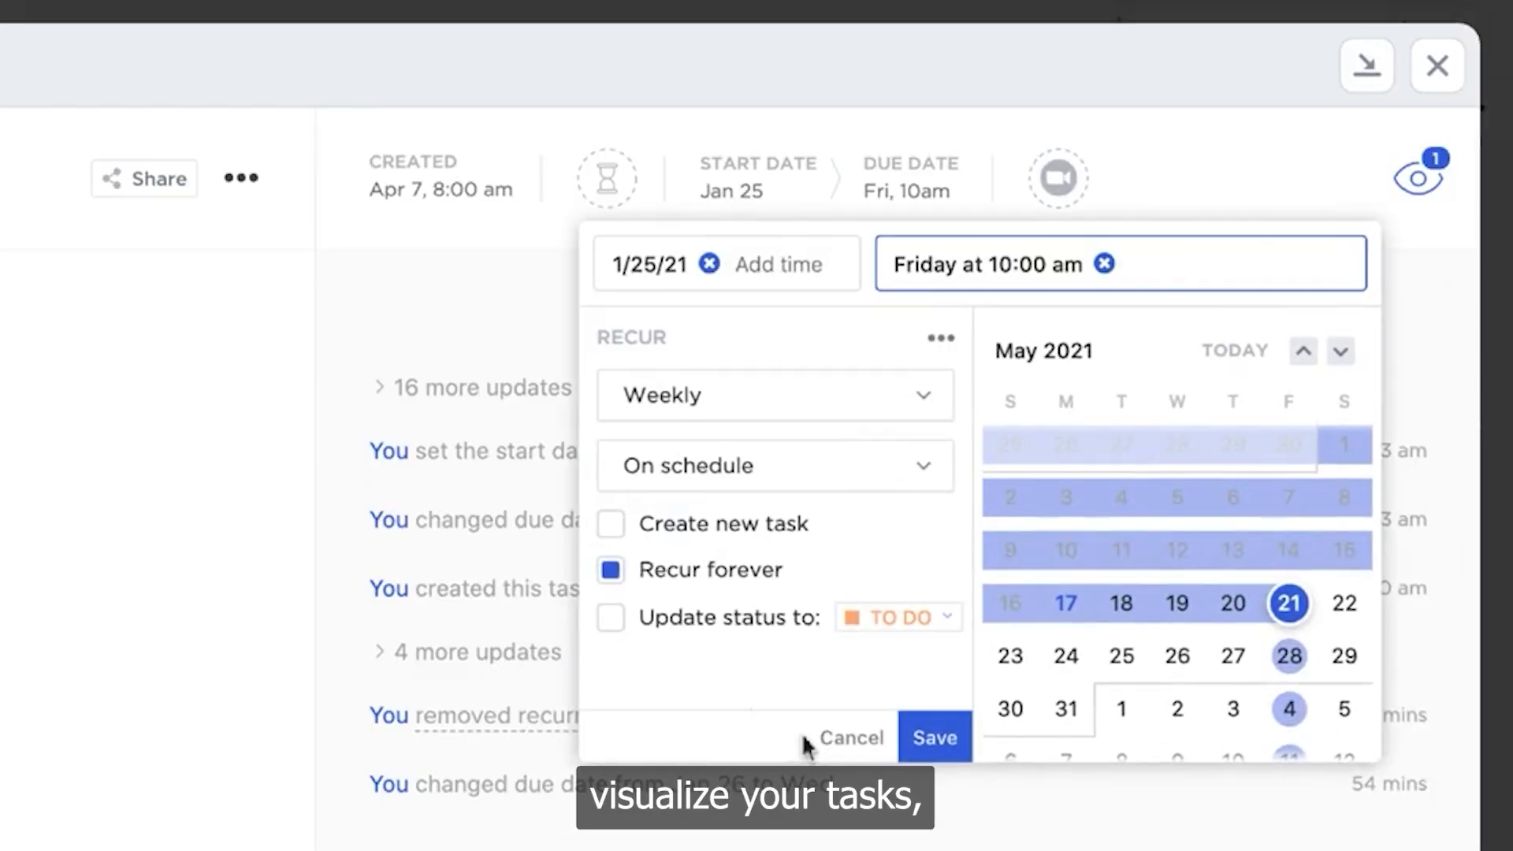
left_click(612, 527)
left_click(915, 734)
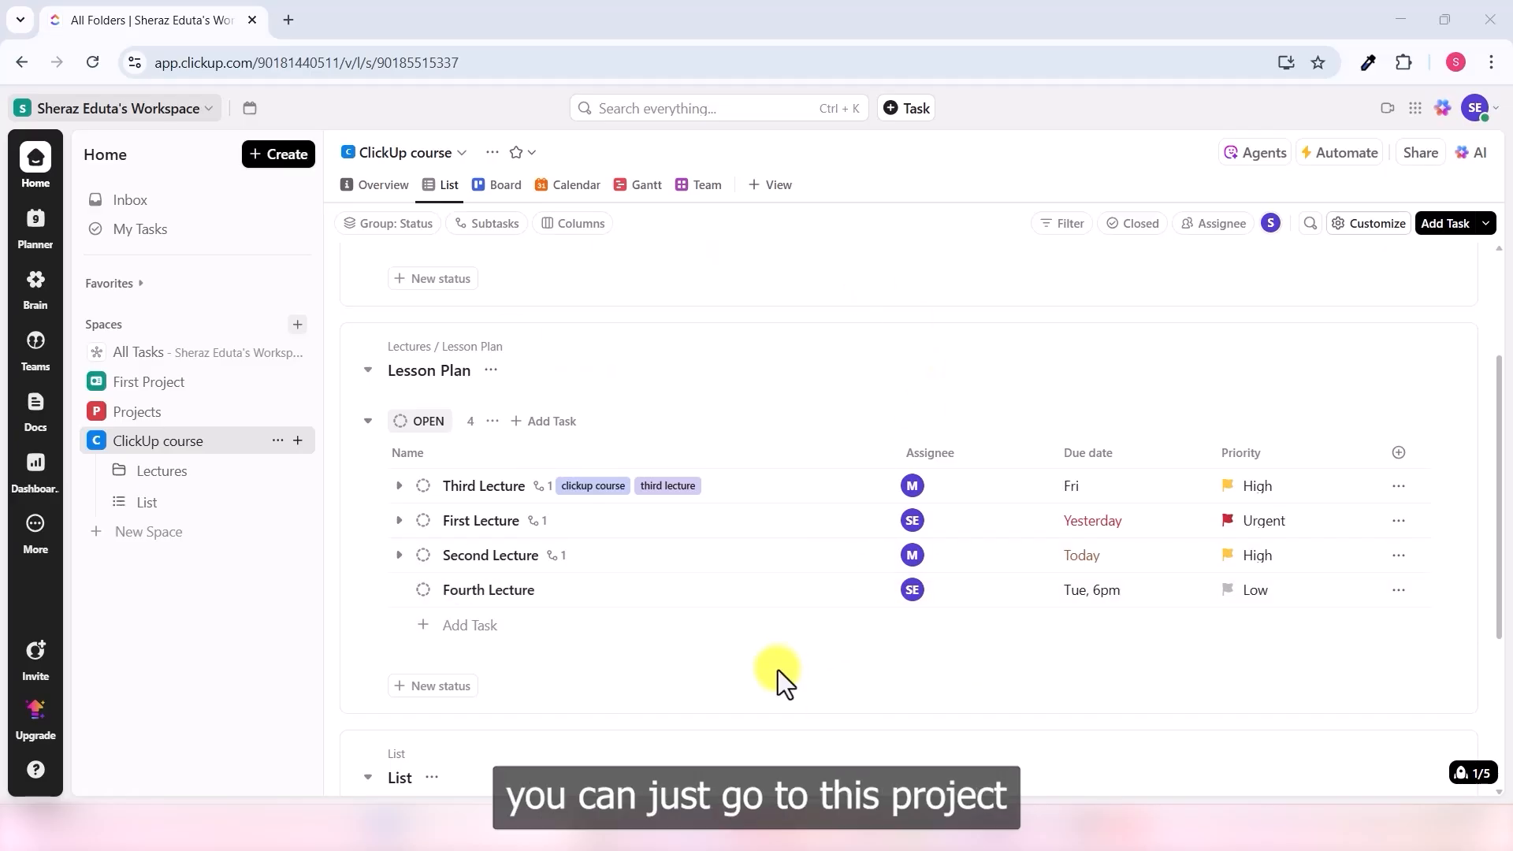
- Switch to the July 2025 Calendar view and open the Fourth Lecture event on July 15
left_click(575, 189)
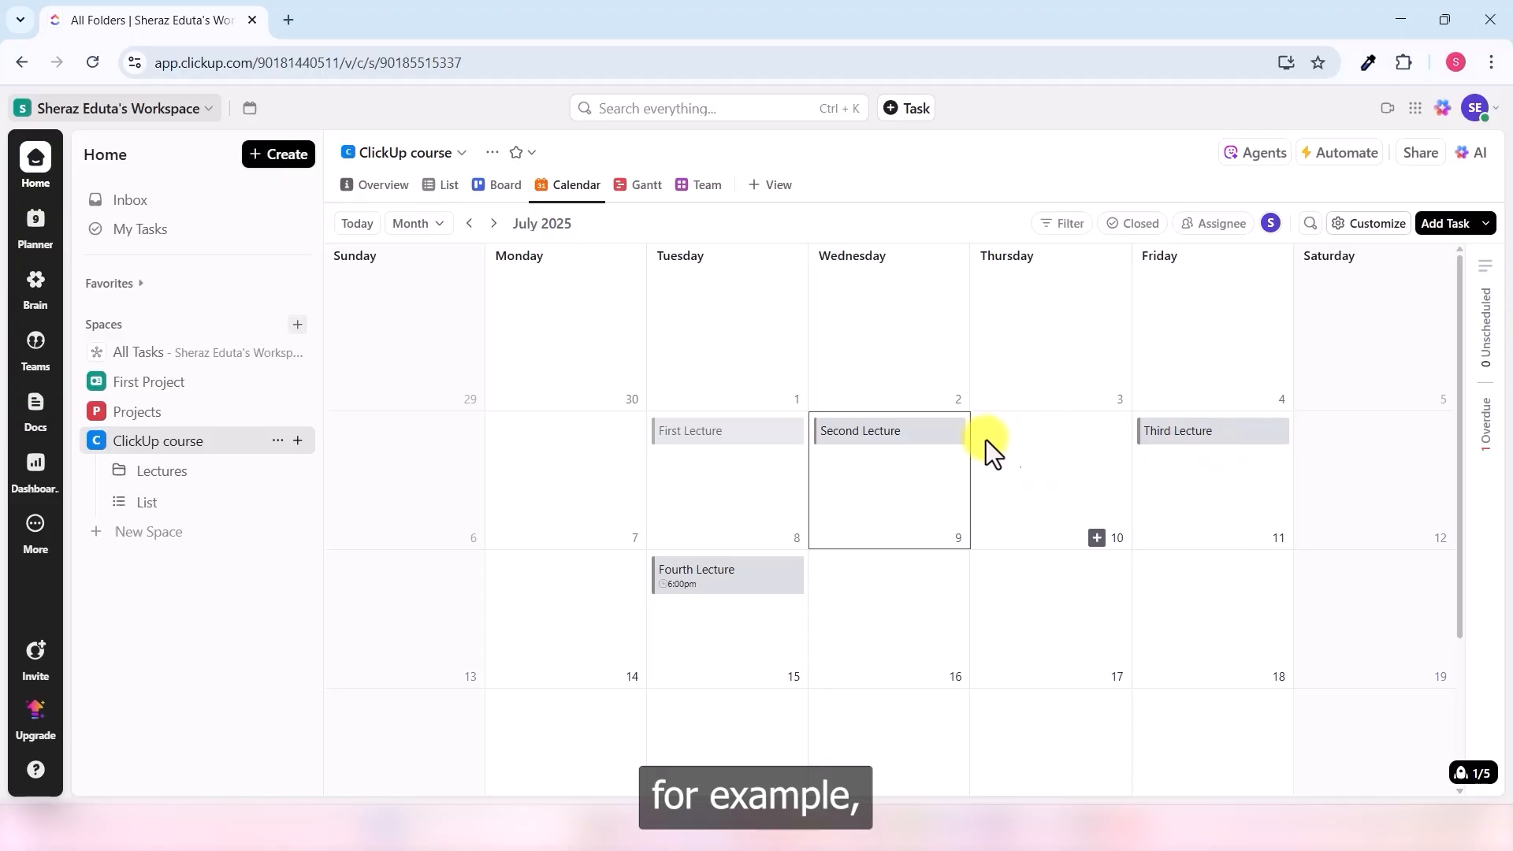
left_click(739, 586)
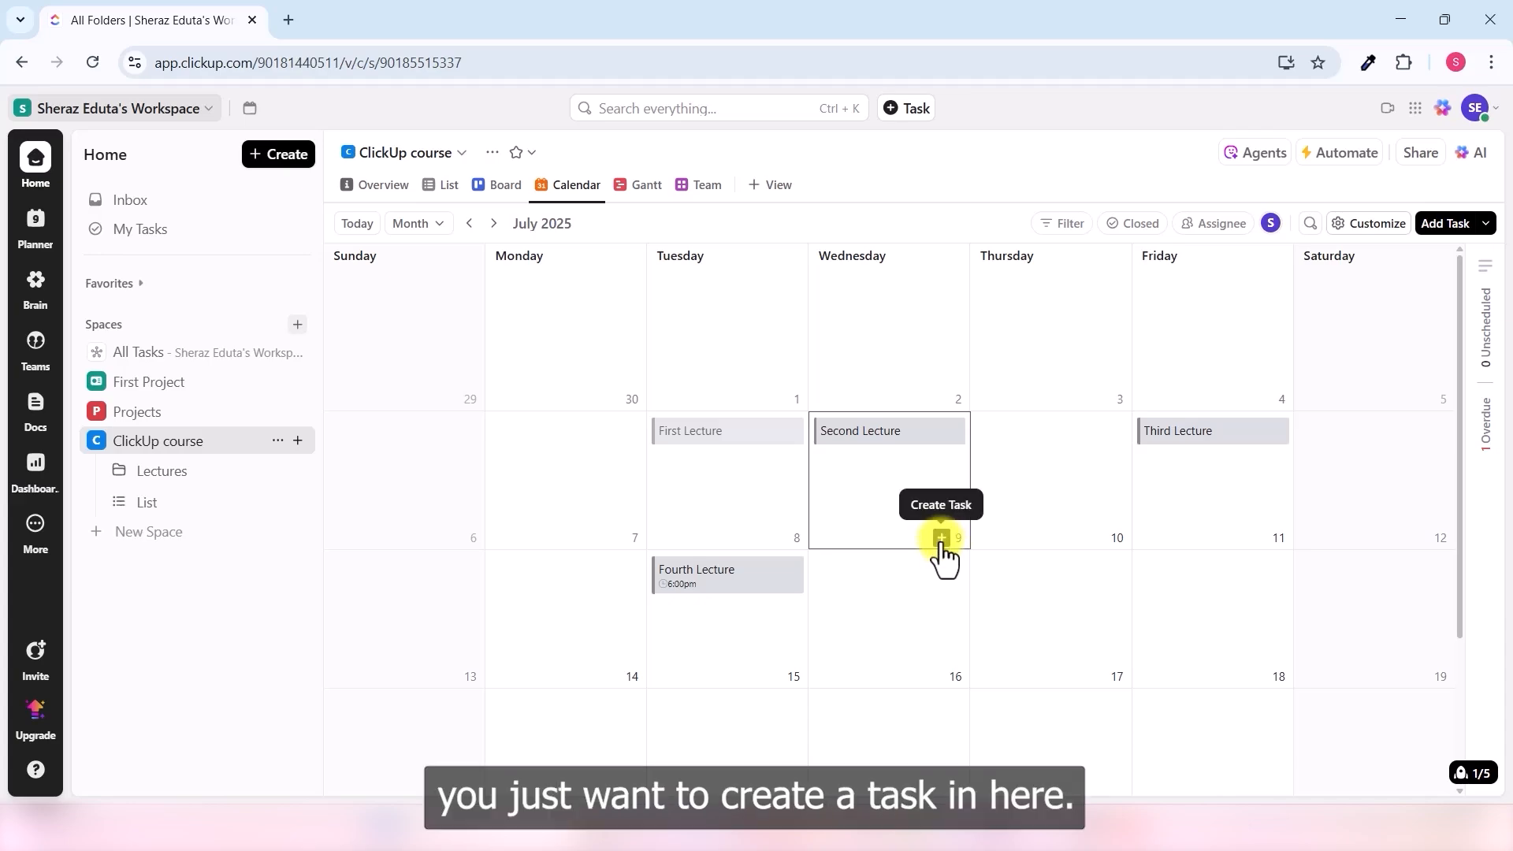
- Start a new calendar task named 'Chemistry Quiz', due Friday, July 11
left_click(942, 539)
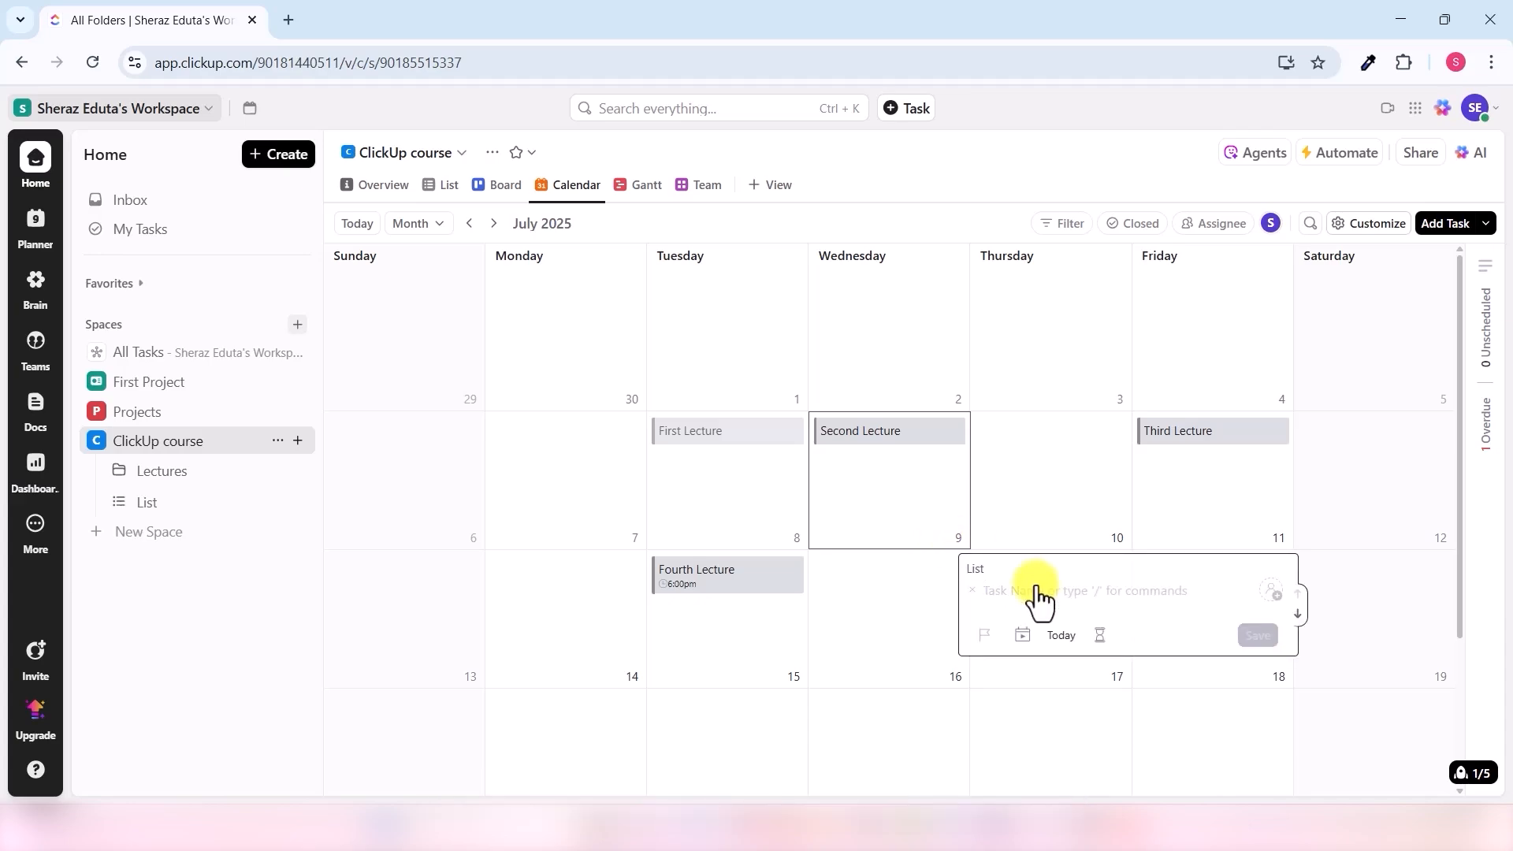
type("C")
key("BackSpace")
type("Chemist")
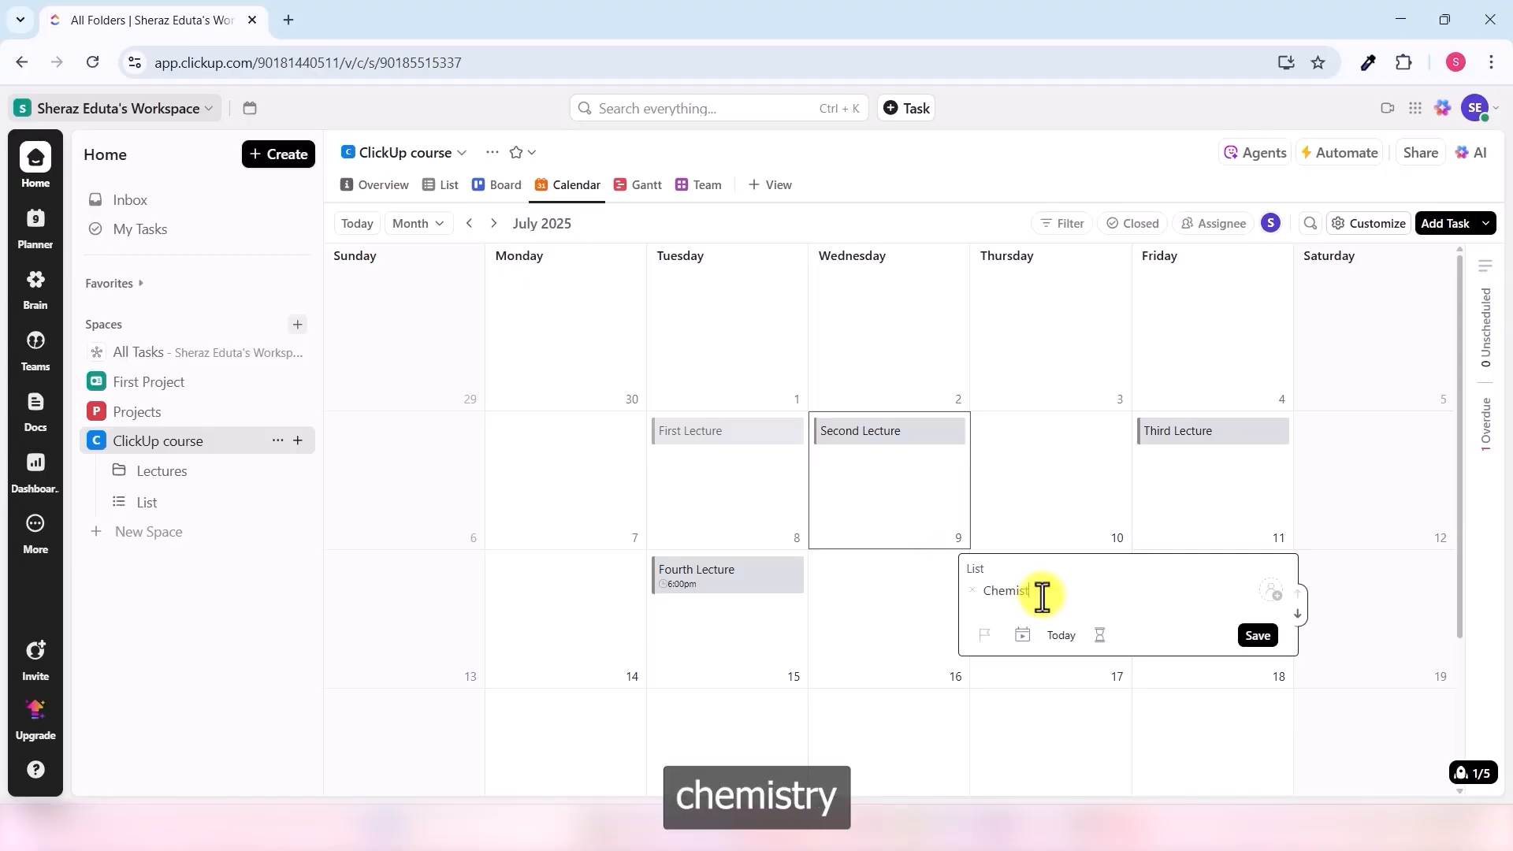
type("ry Quiz")
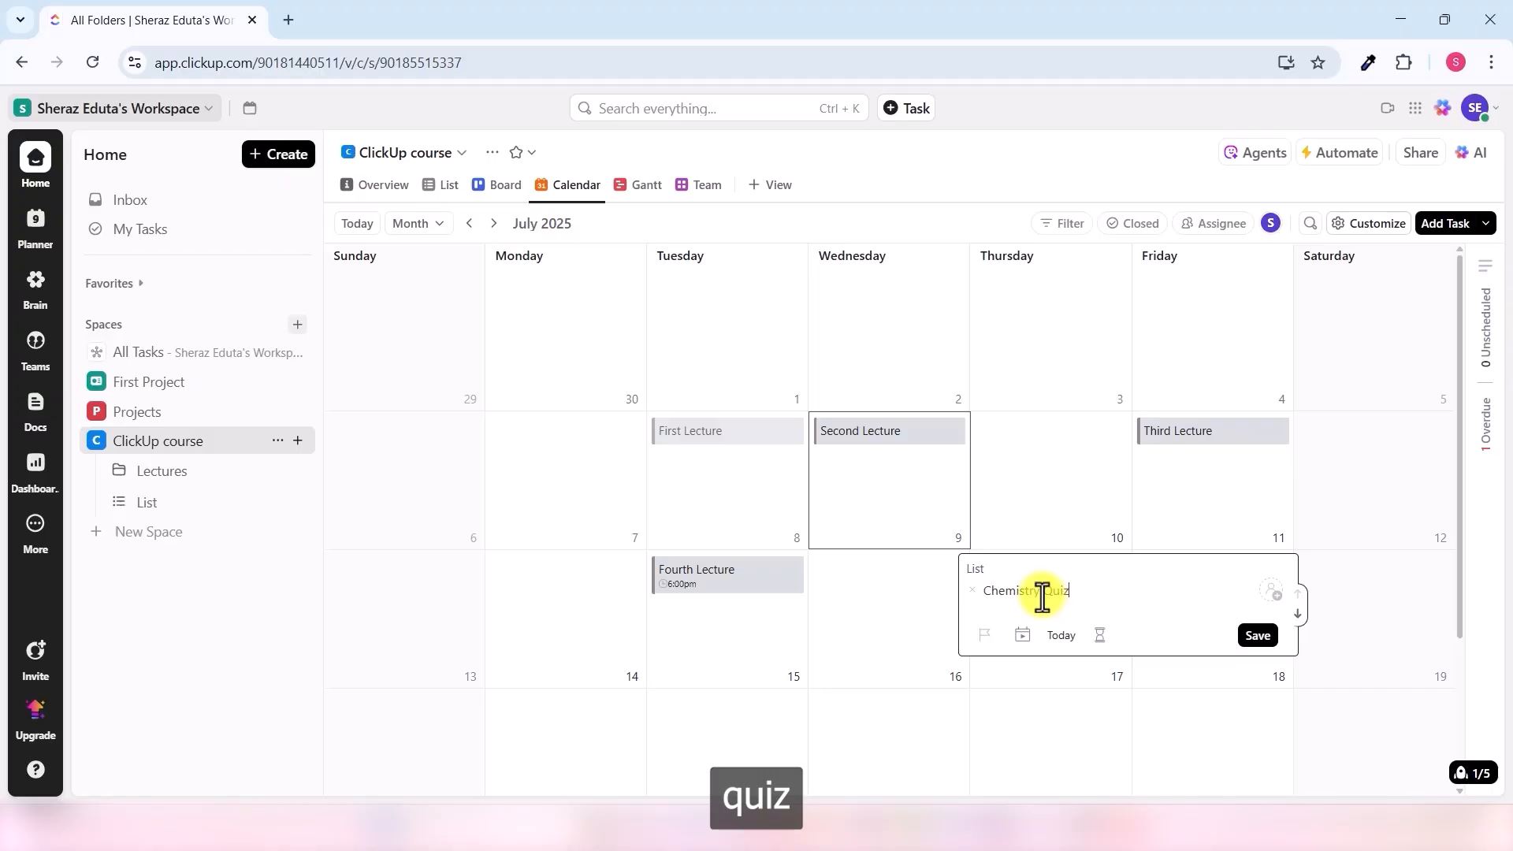
left_click(1062, 637)
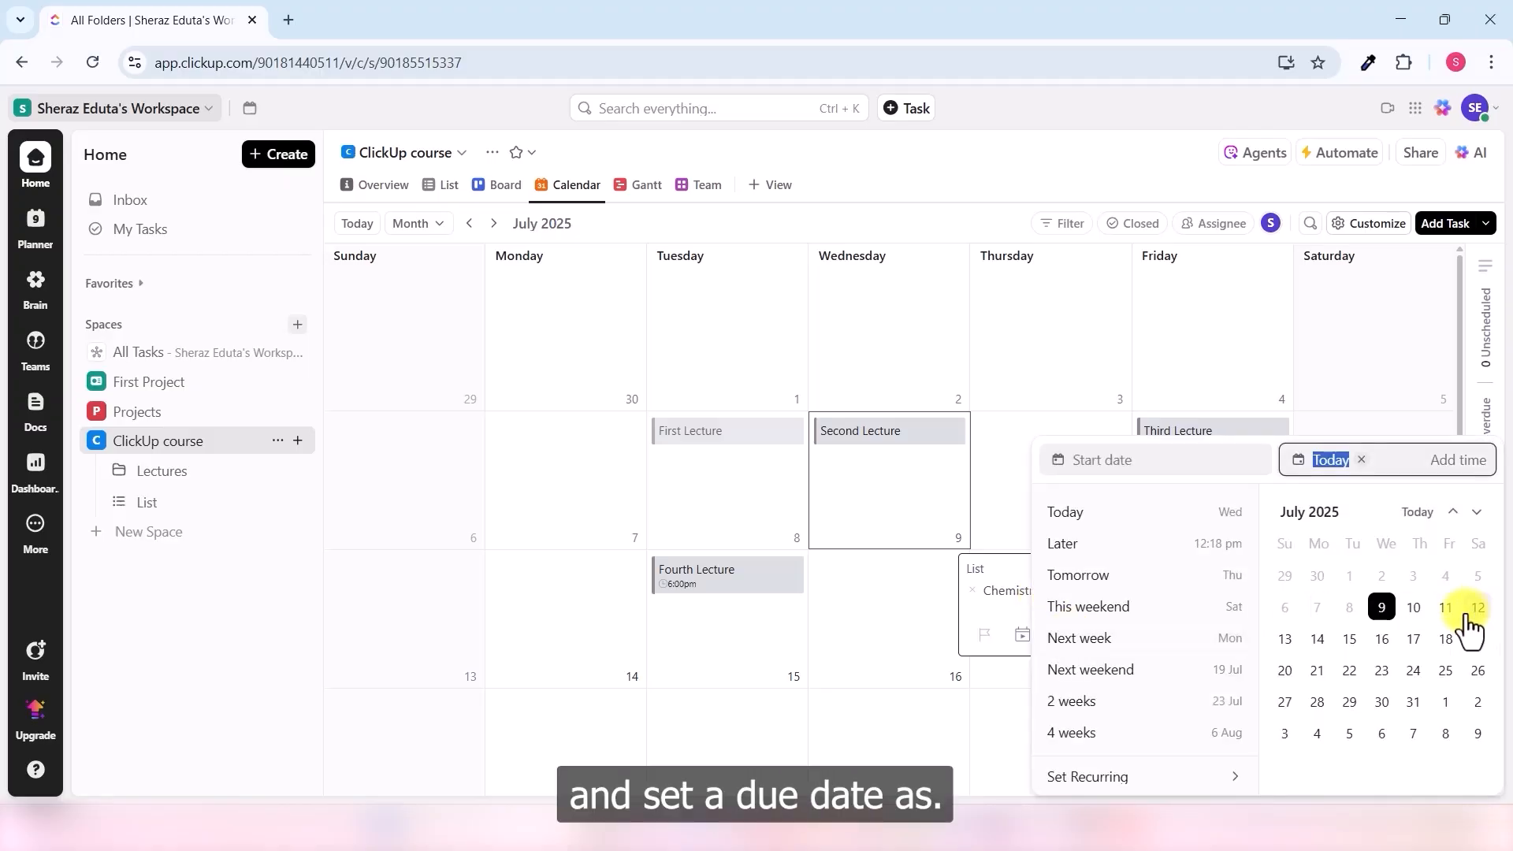
left_click(1442, 623)
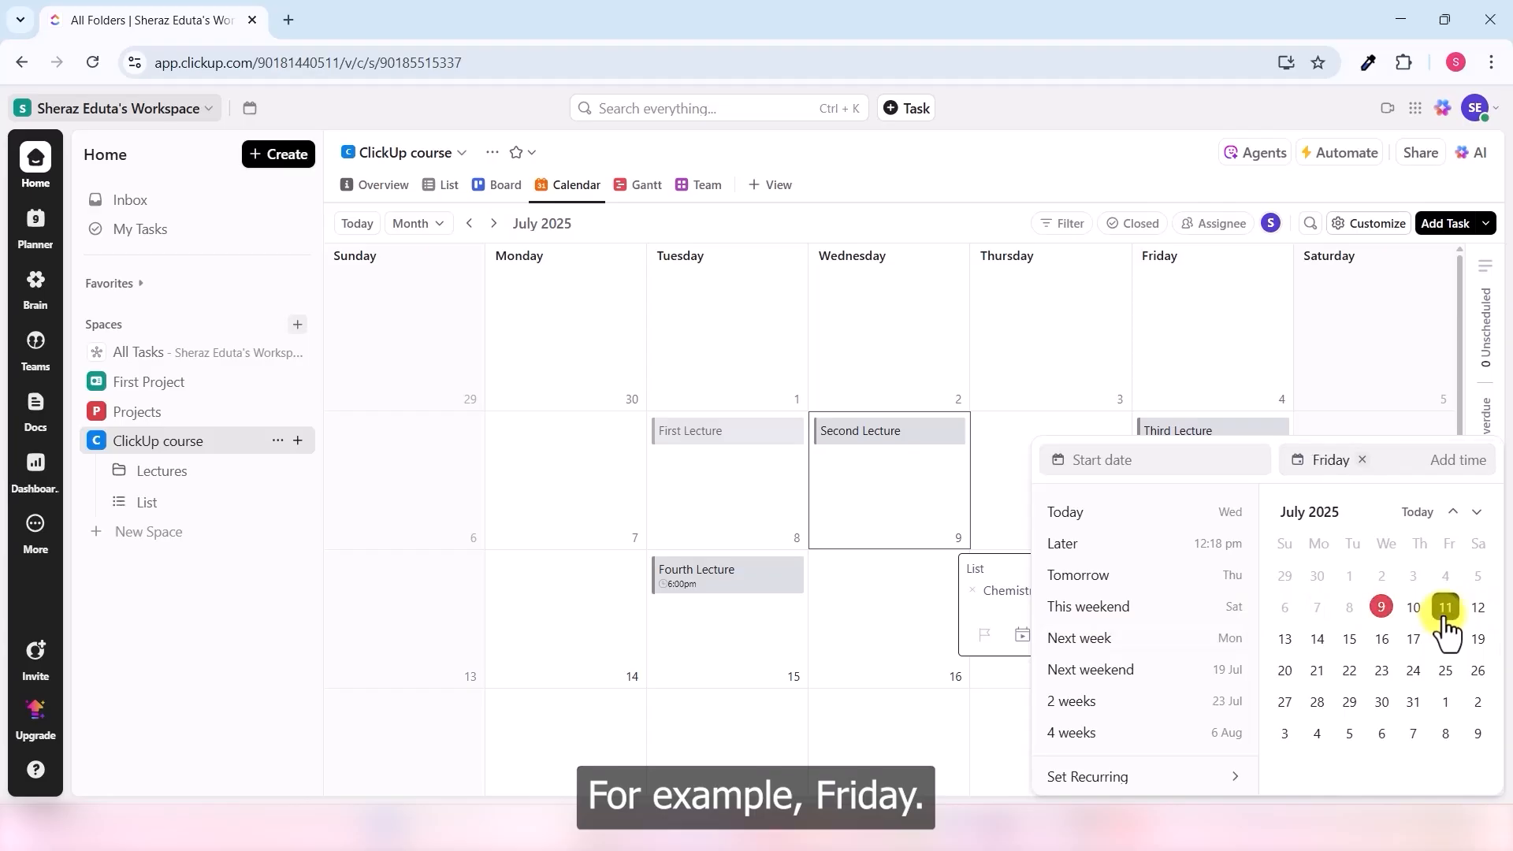
left_click(1006, 599)
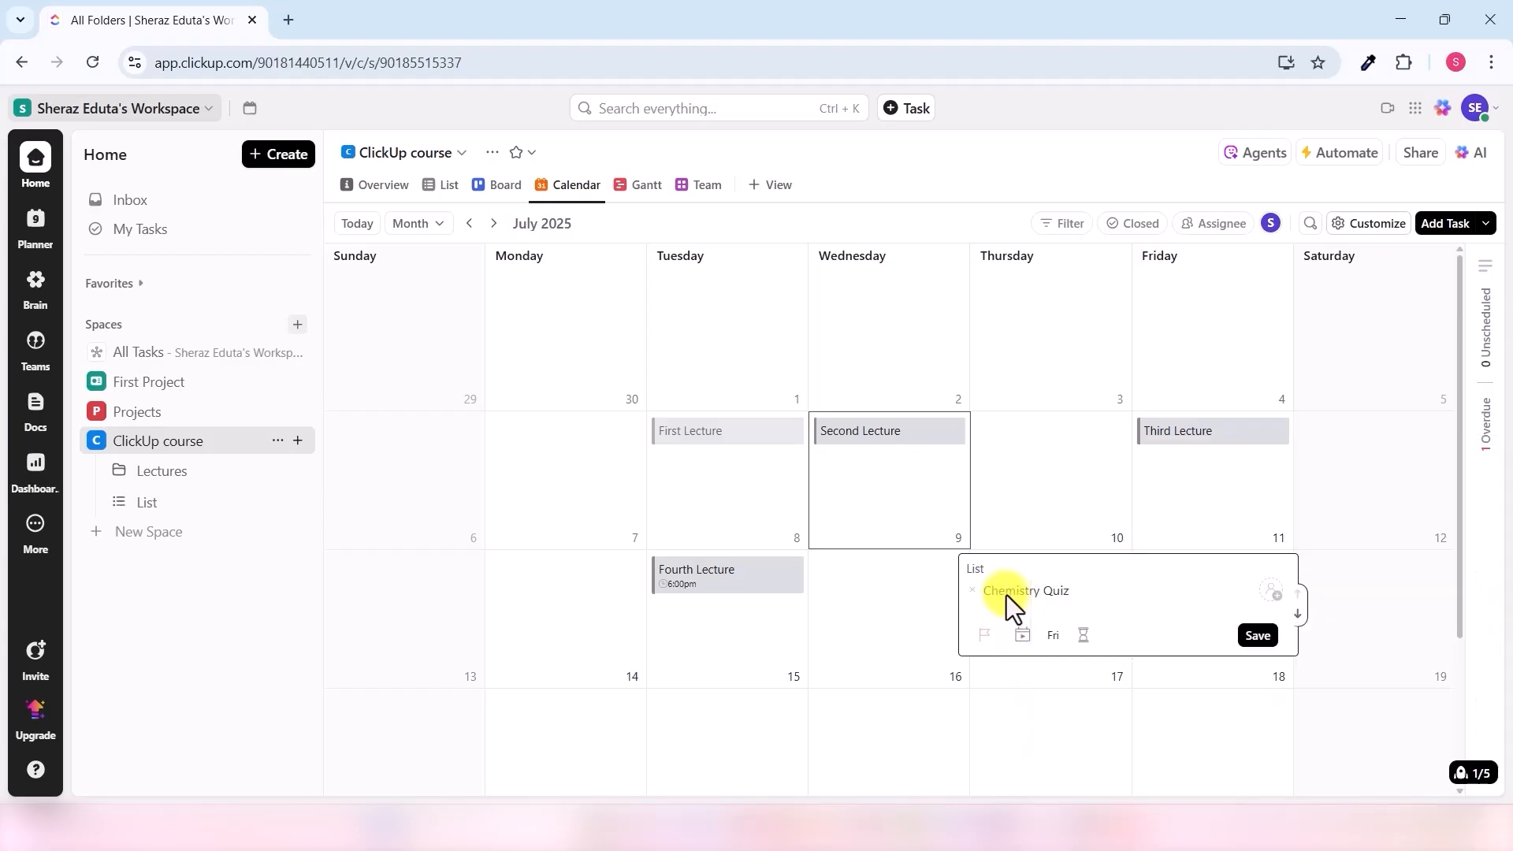
- Give it a 12-hour estimate, a start date of today (July 9), and an 11:00 am due time
left_click(1084, 636)
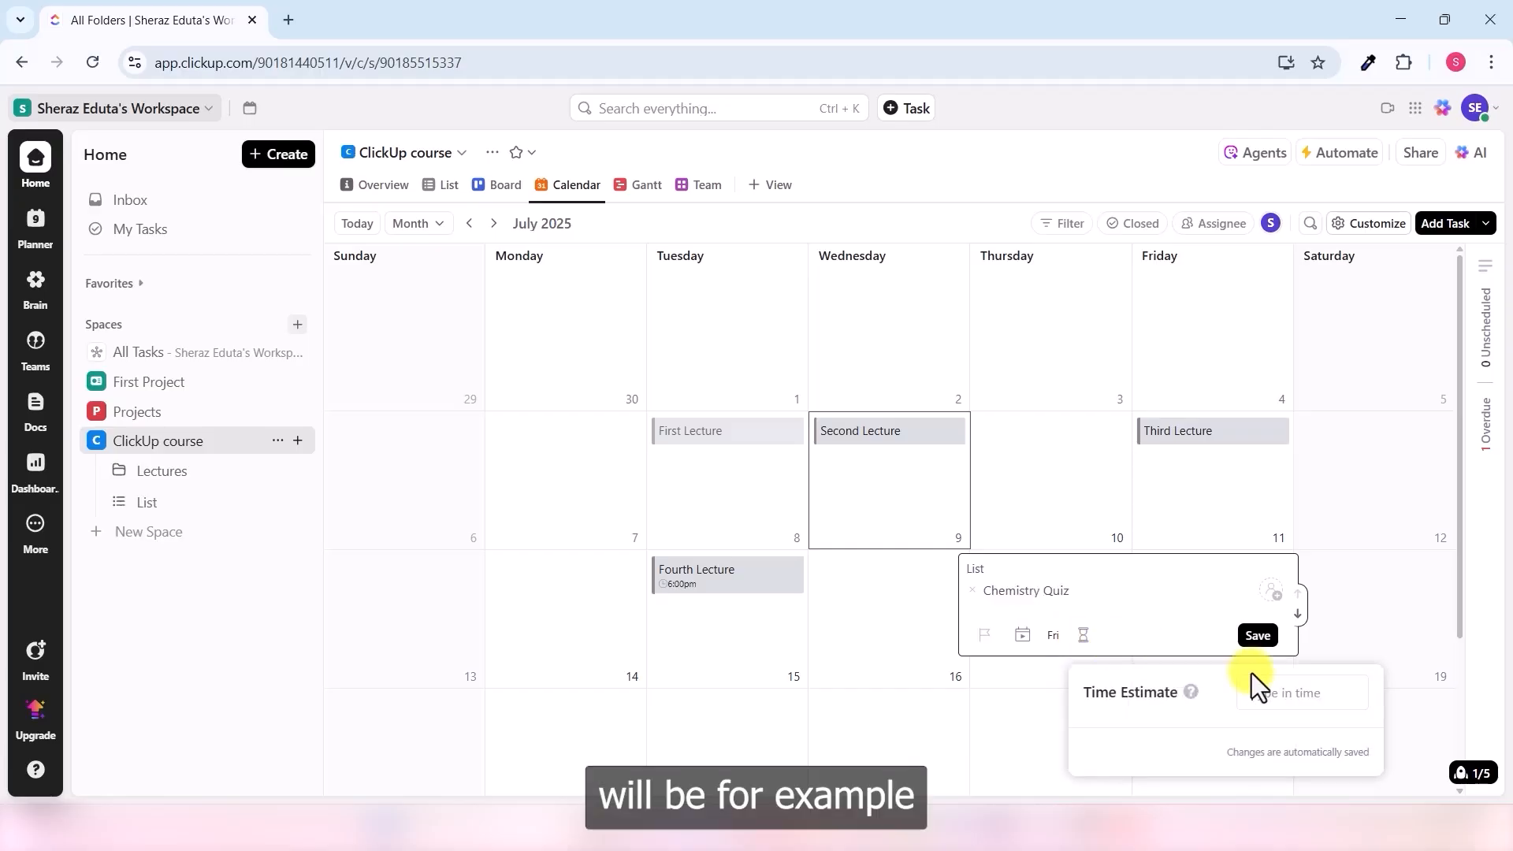
type("12h")
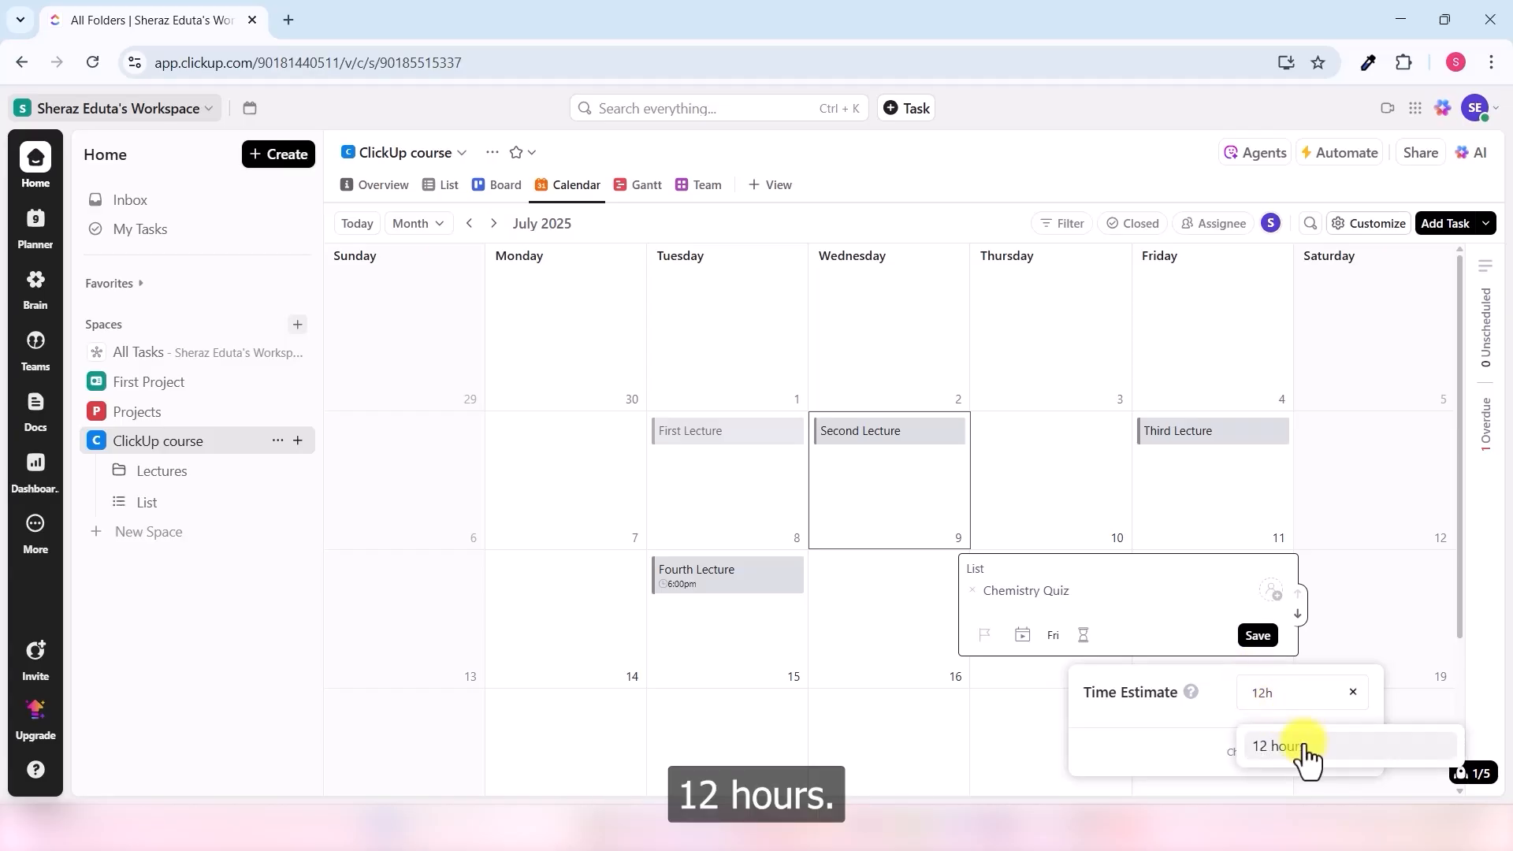
left_click(1304, 749)
left_click(1021, 637)
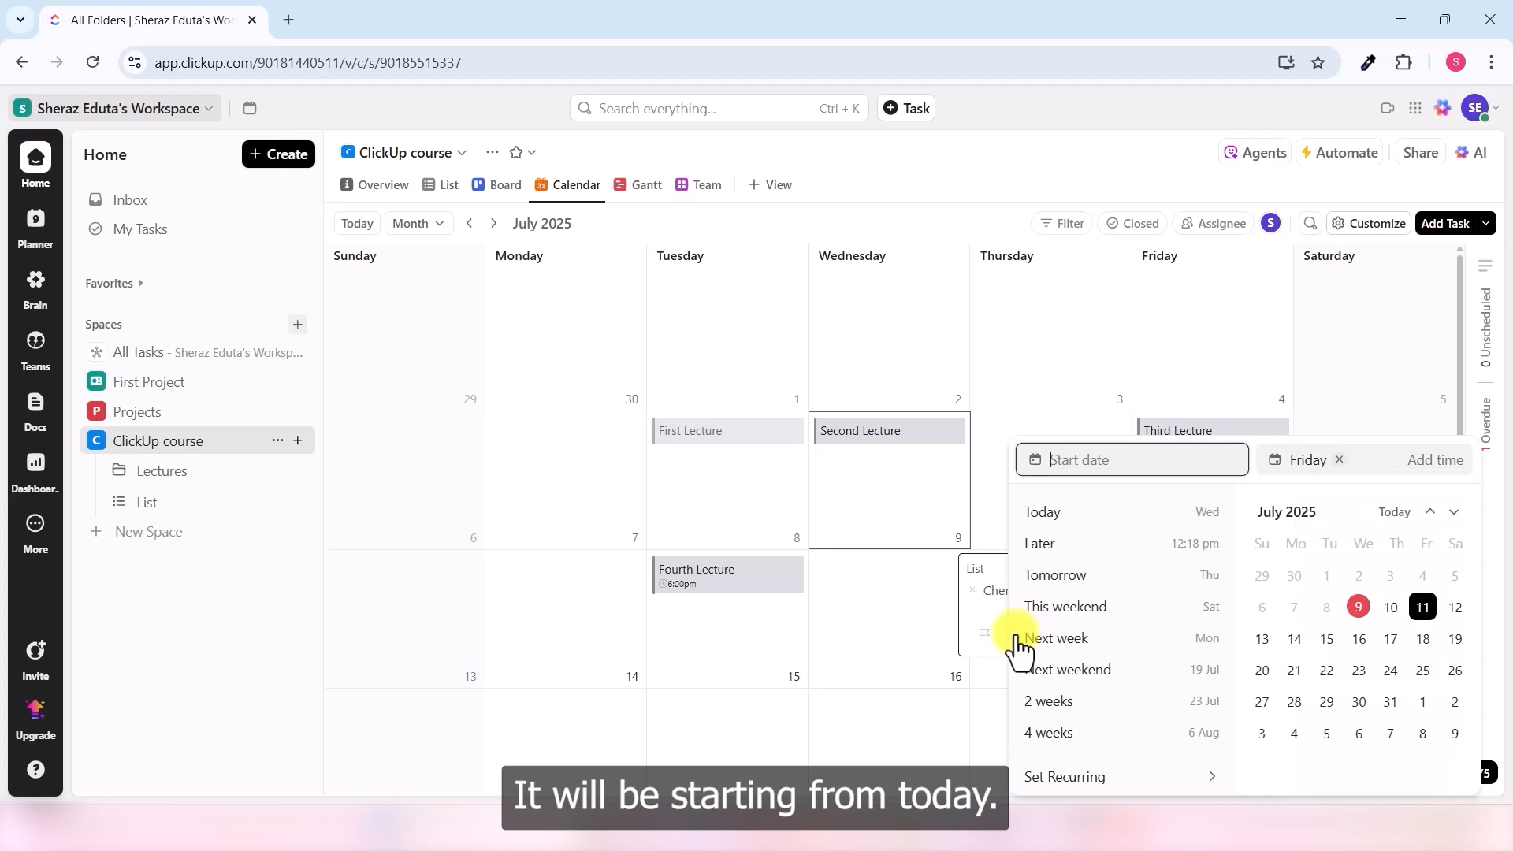
left_click(1364, 609)
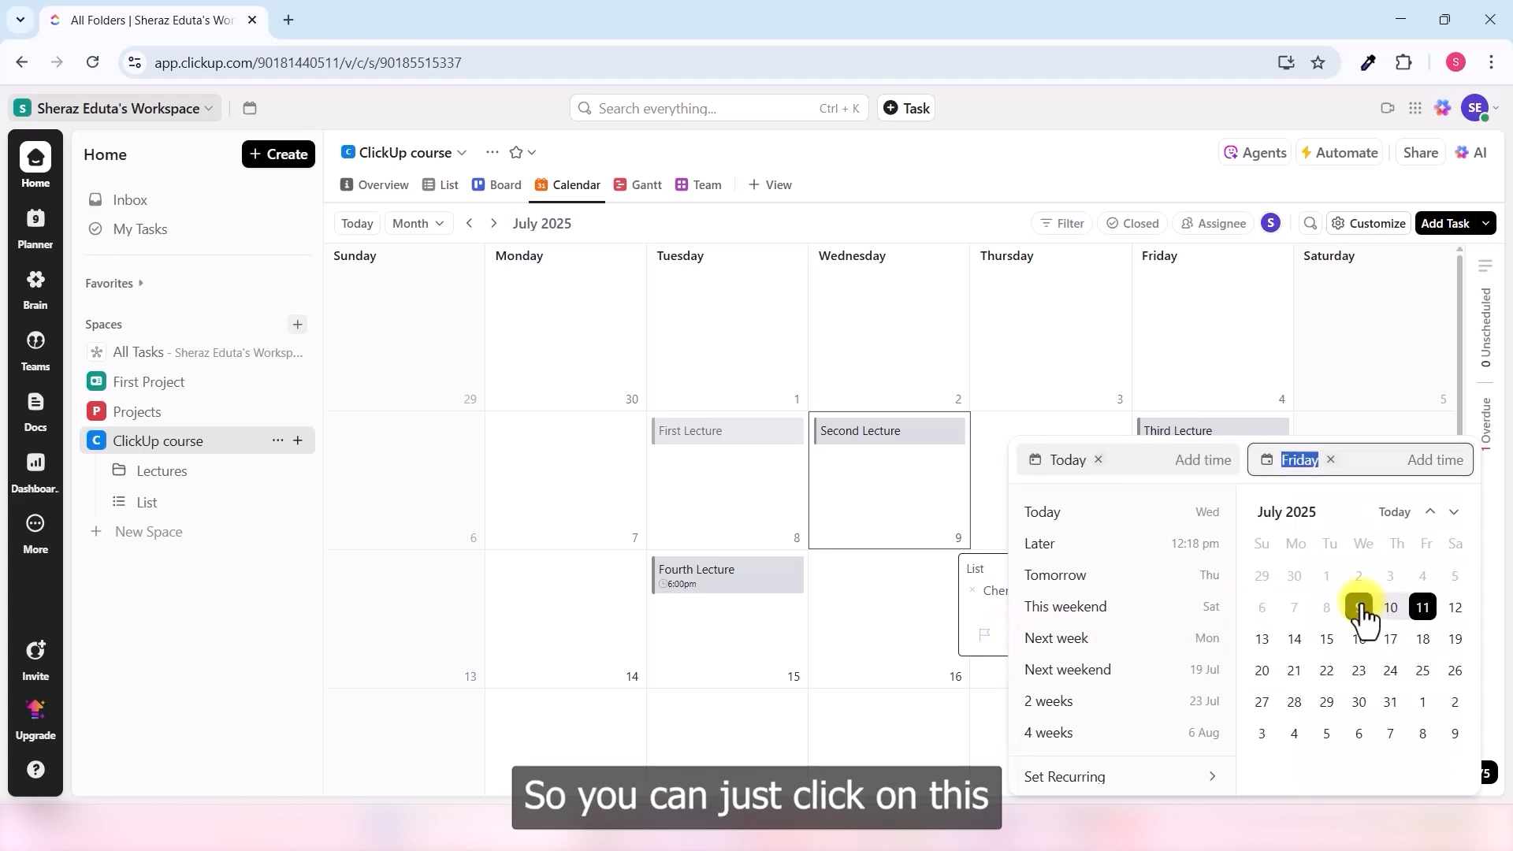
left_click(1435, 460)
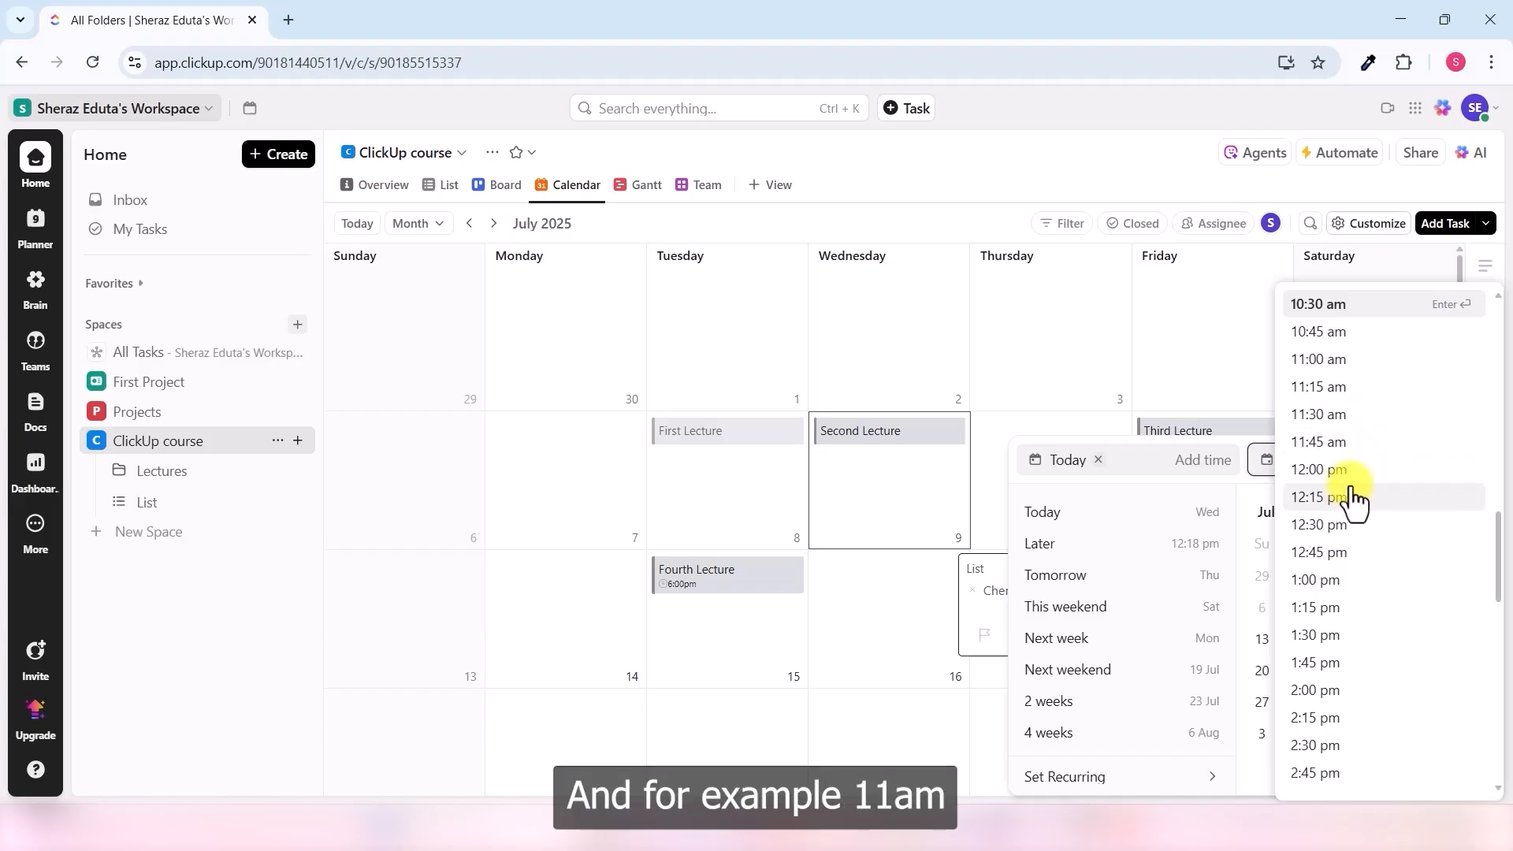
left_click(1351, 360)
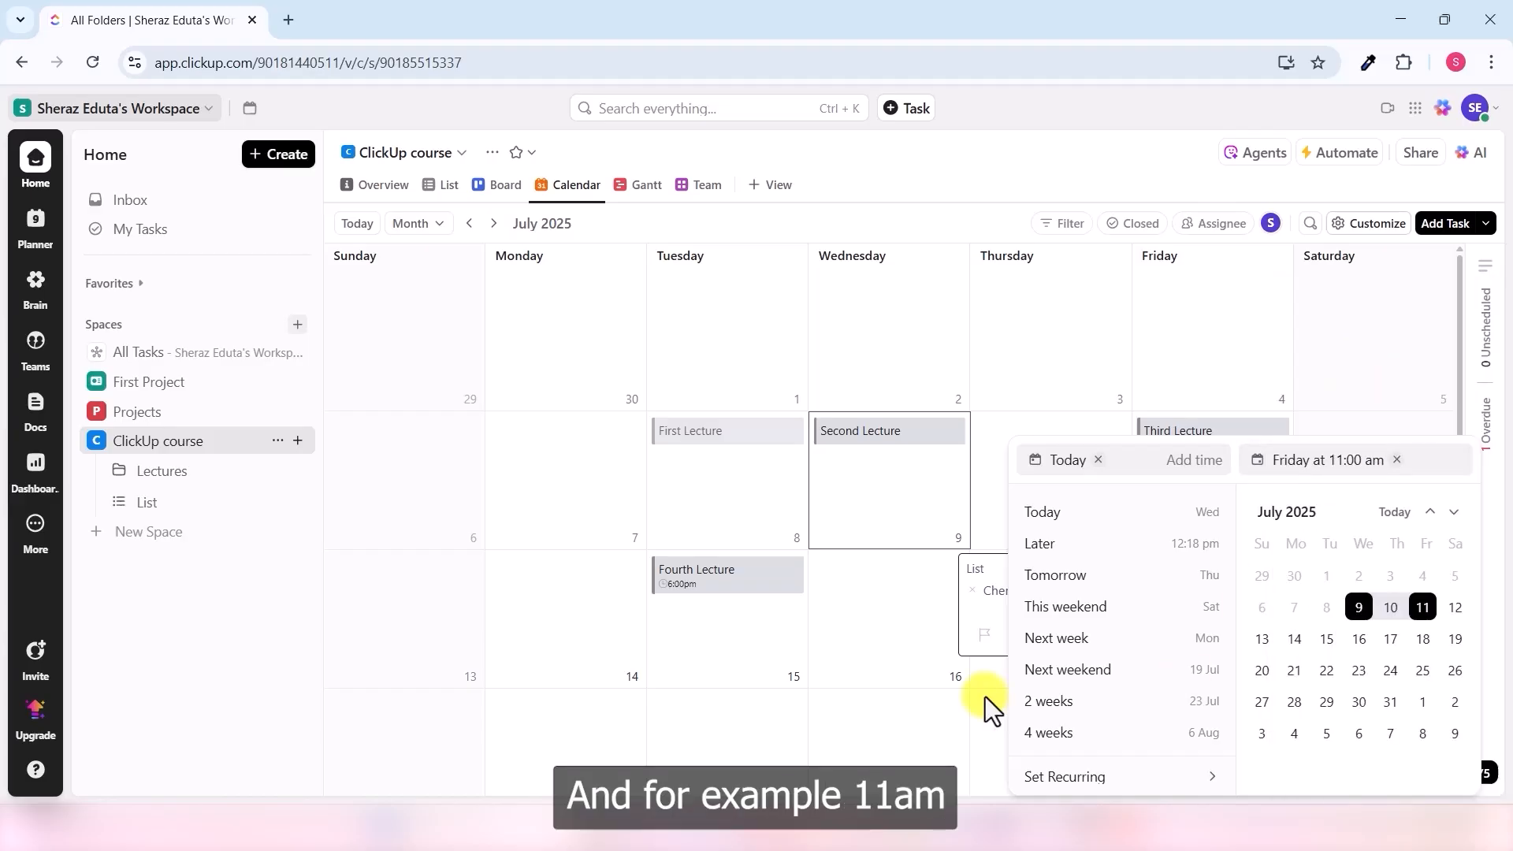
left_click(988, 697)
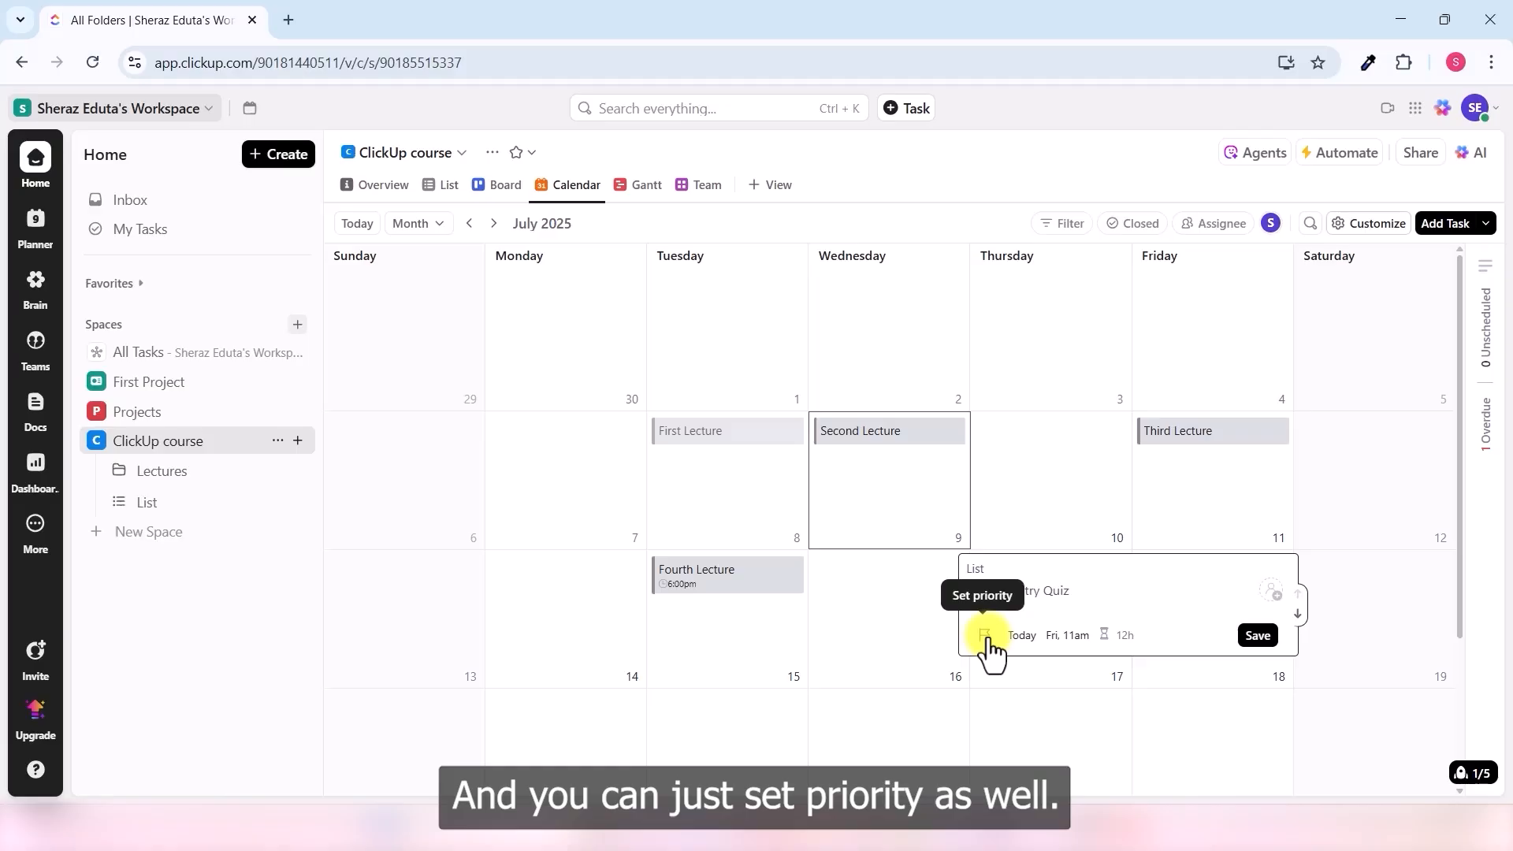
- Mark the Chemistry Quiz as Urgent and save it
left_click(985, 635)
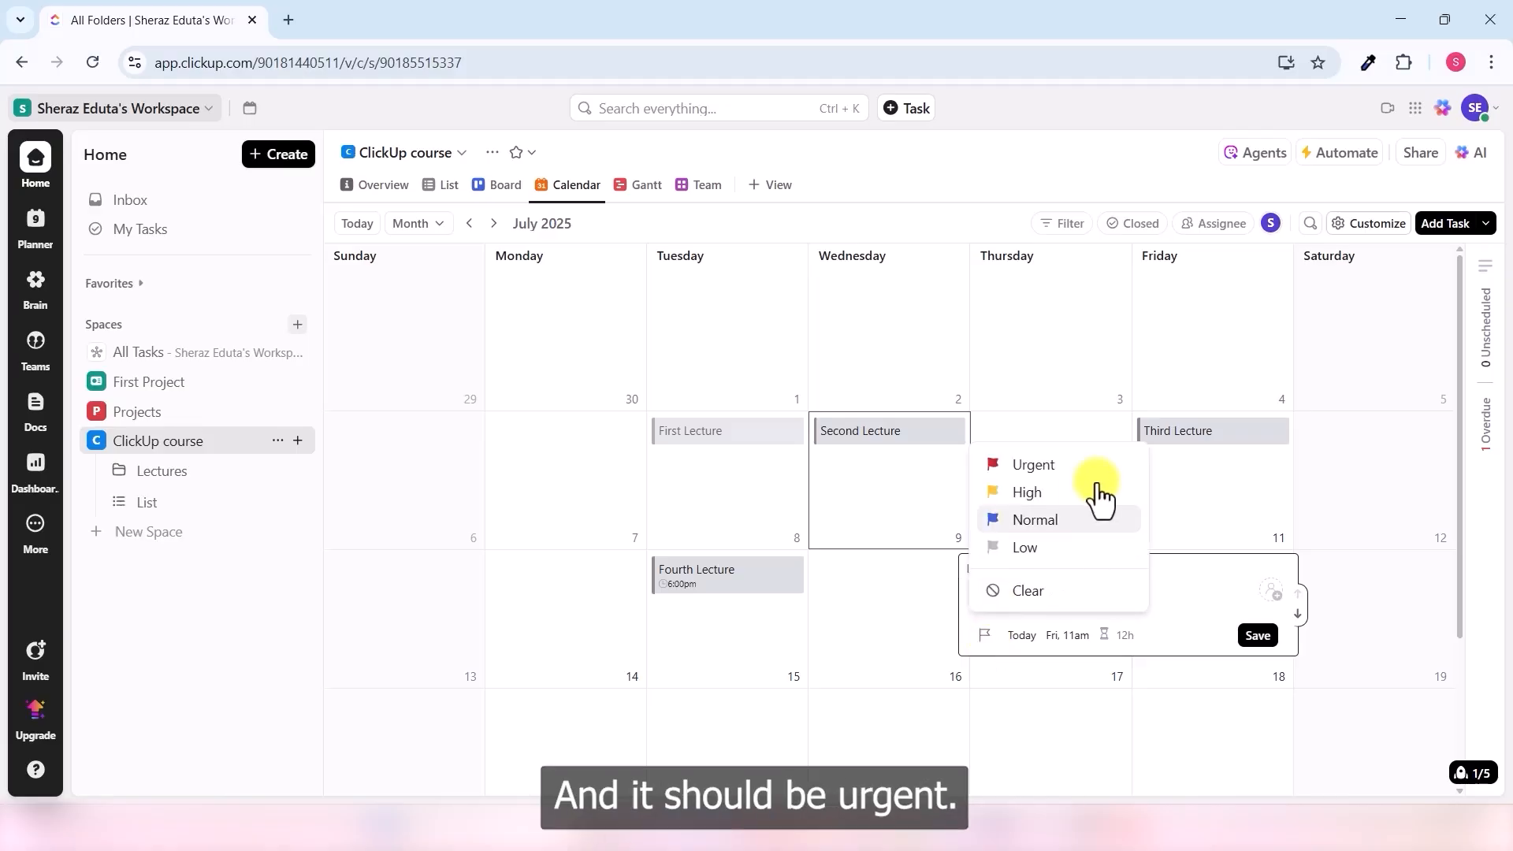
left_click(1050, 473)
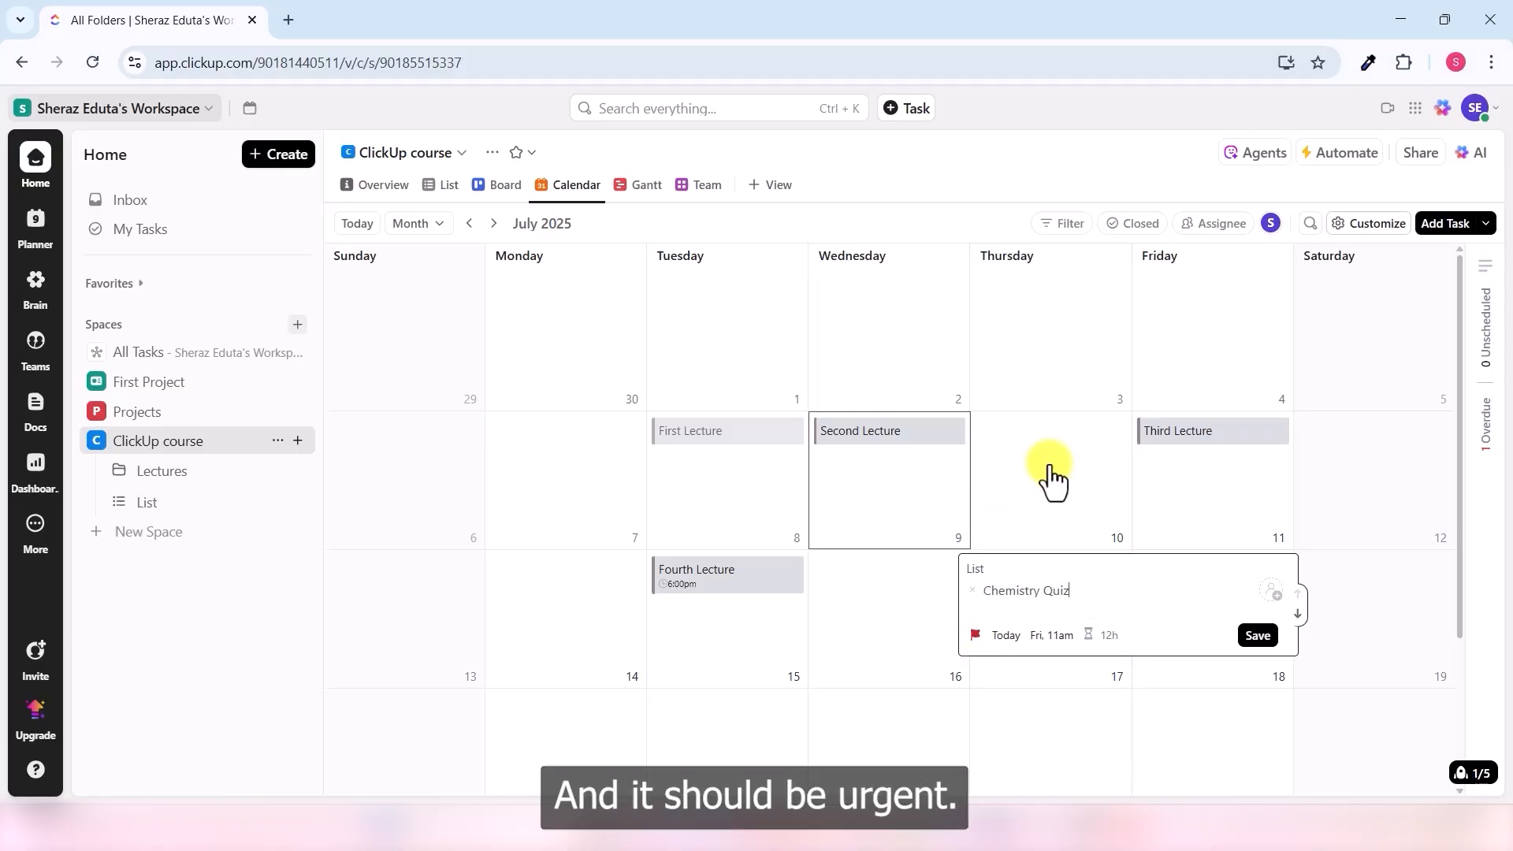
left_click(1259, 637)
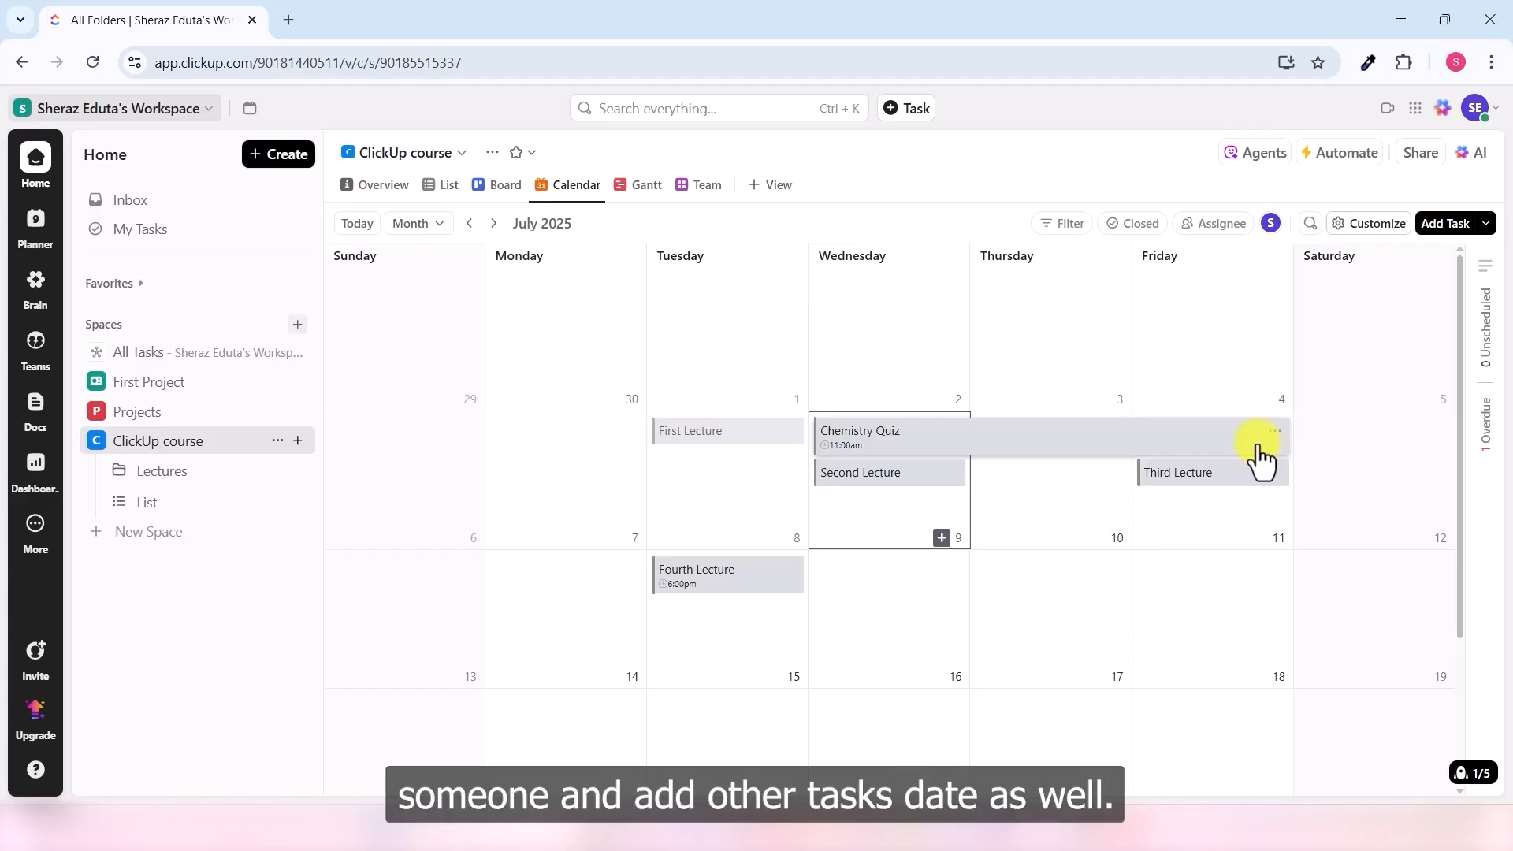
- Open the Chemistry Quiz task and assign it to yourself
left_click(958, 441)
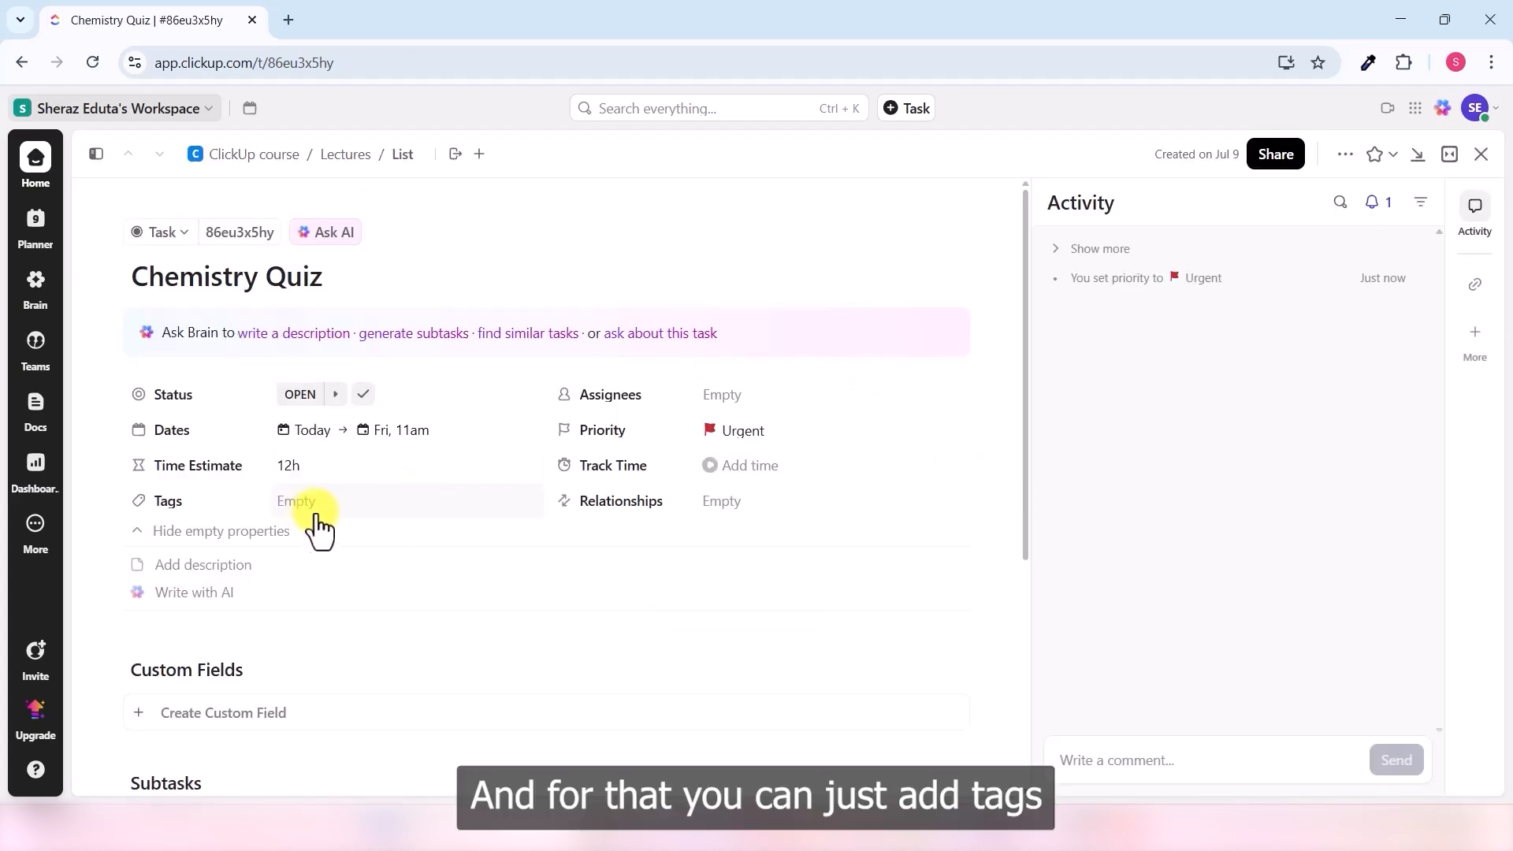
left_click(748, 411)
left_click(765, 497)
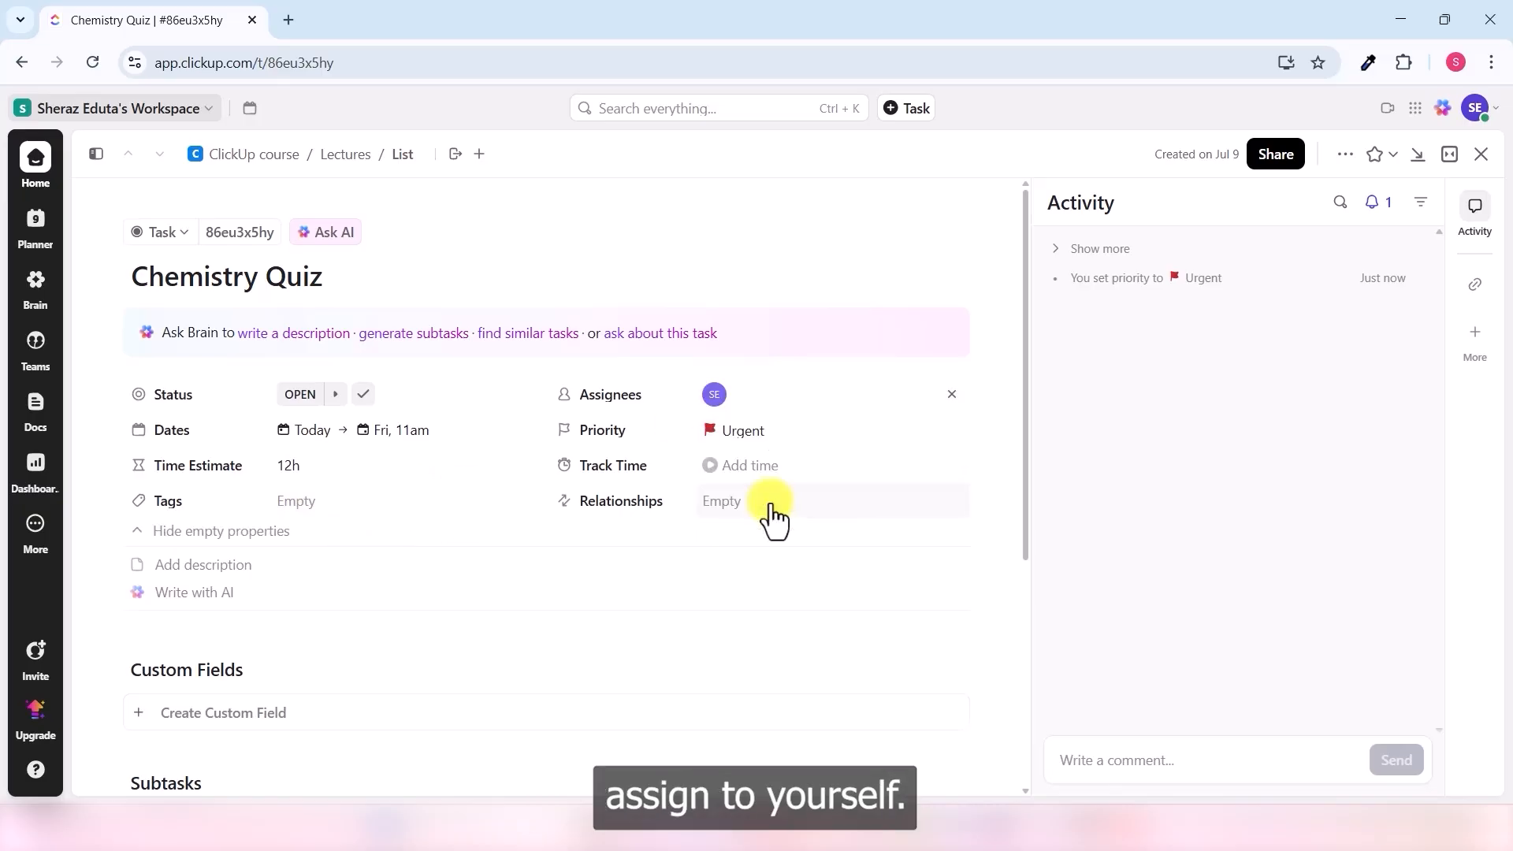
- Add 'chemistry' and 'quiz' tags, then close the task panel
left_click(340, 504)
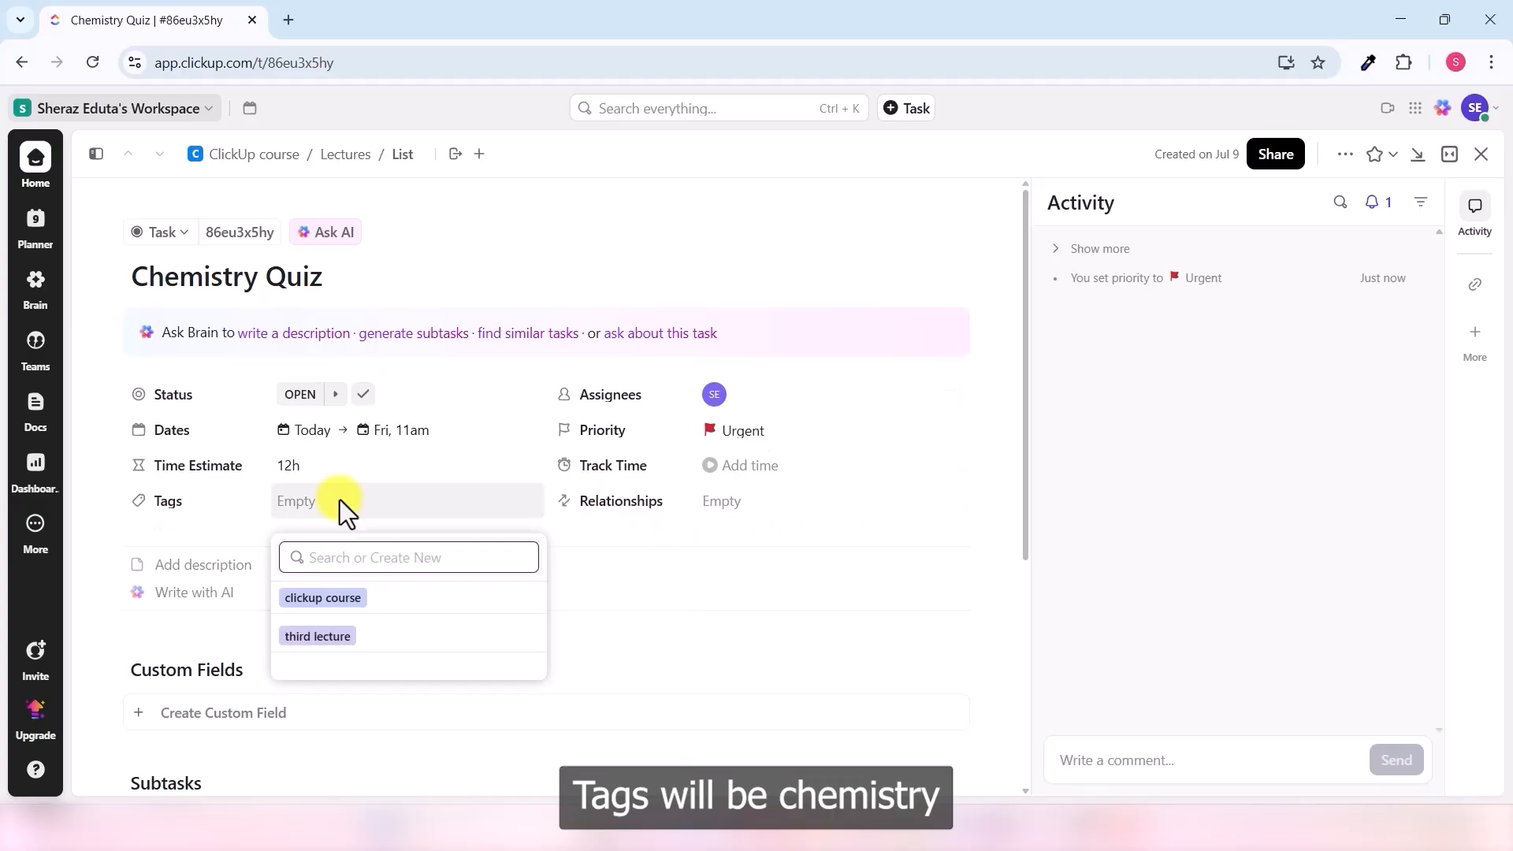
type("chemistry")
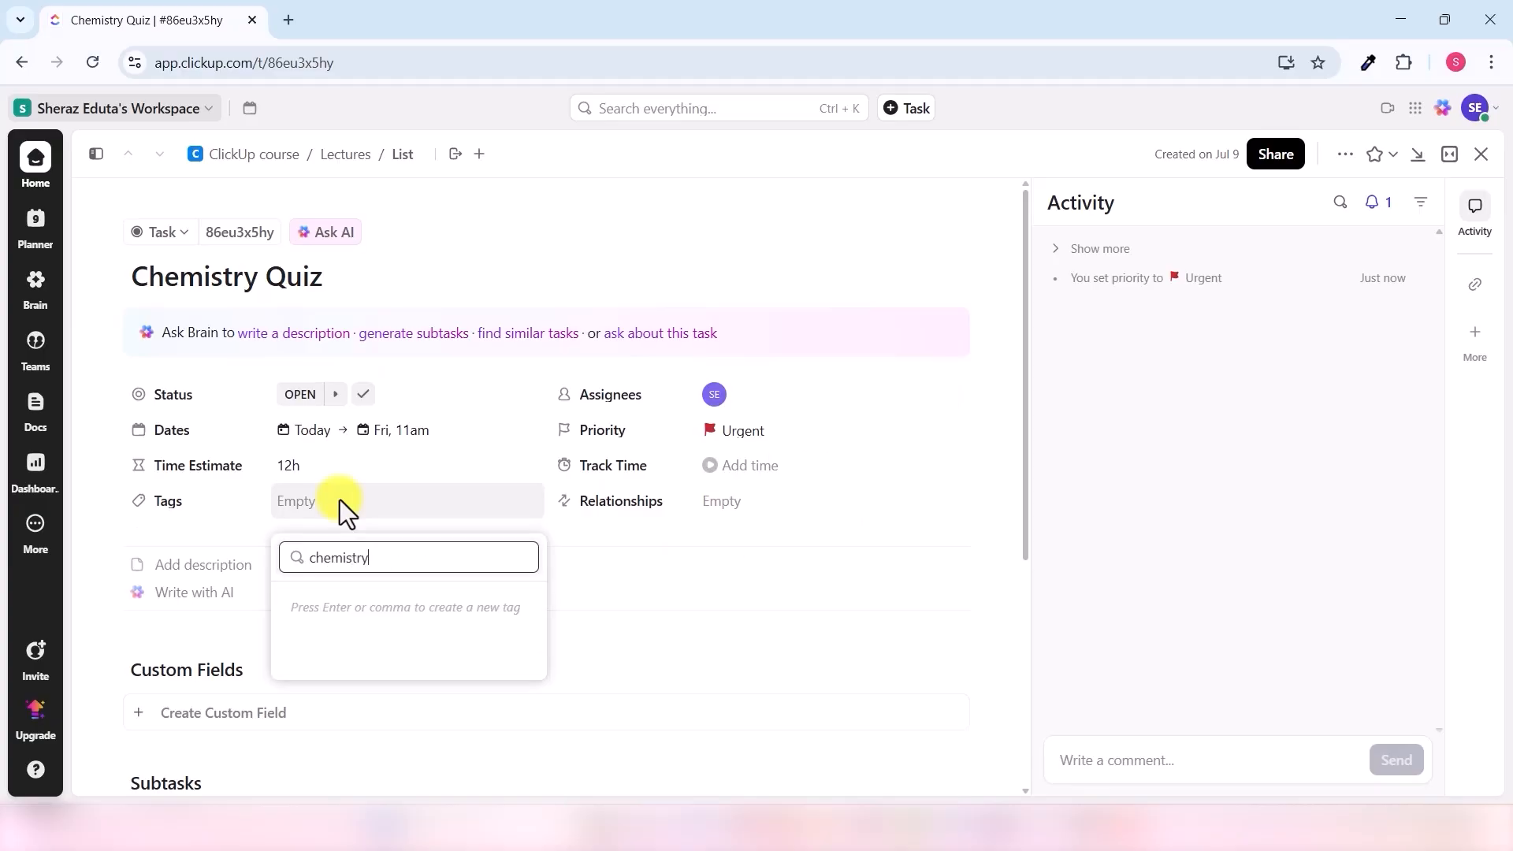
key("Return")
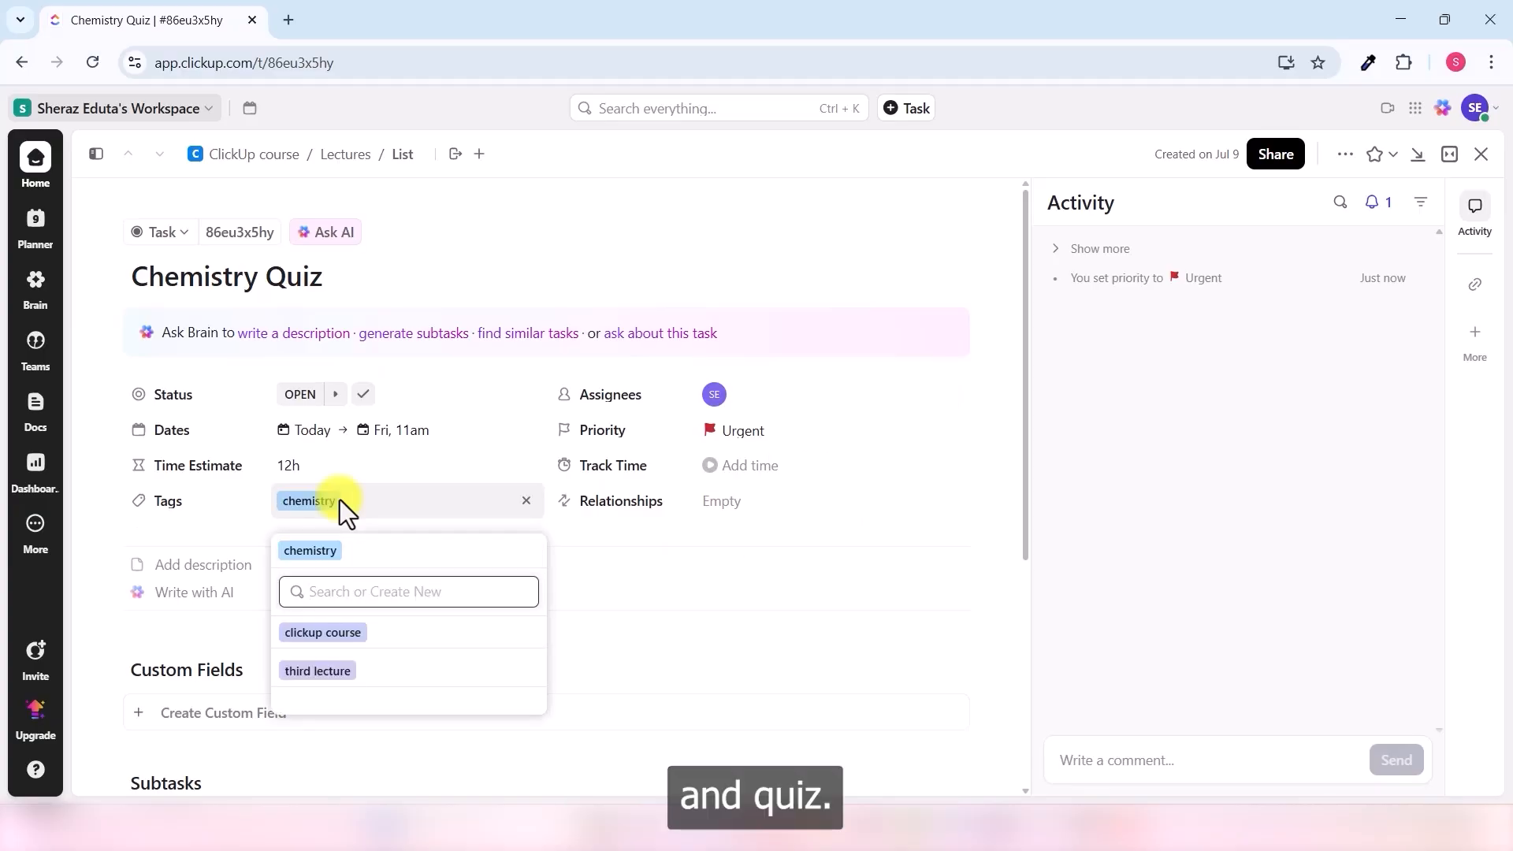
type("quiz")
key("Return")
left_click(720, 545)
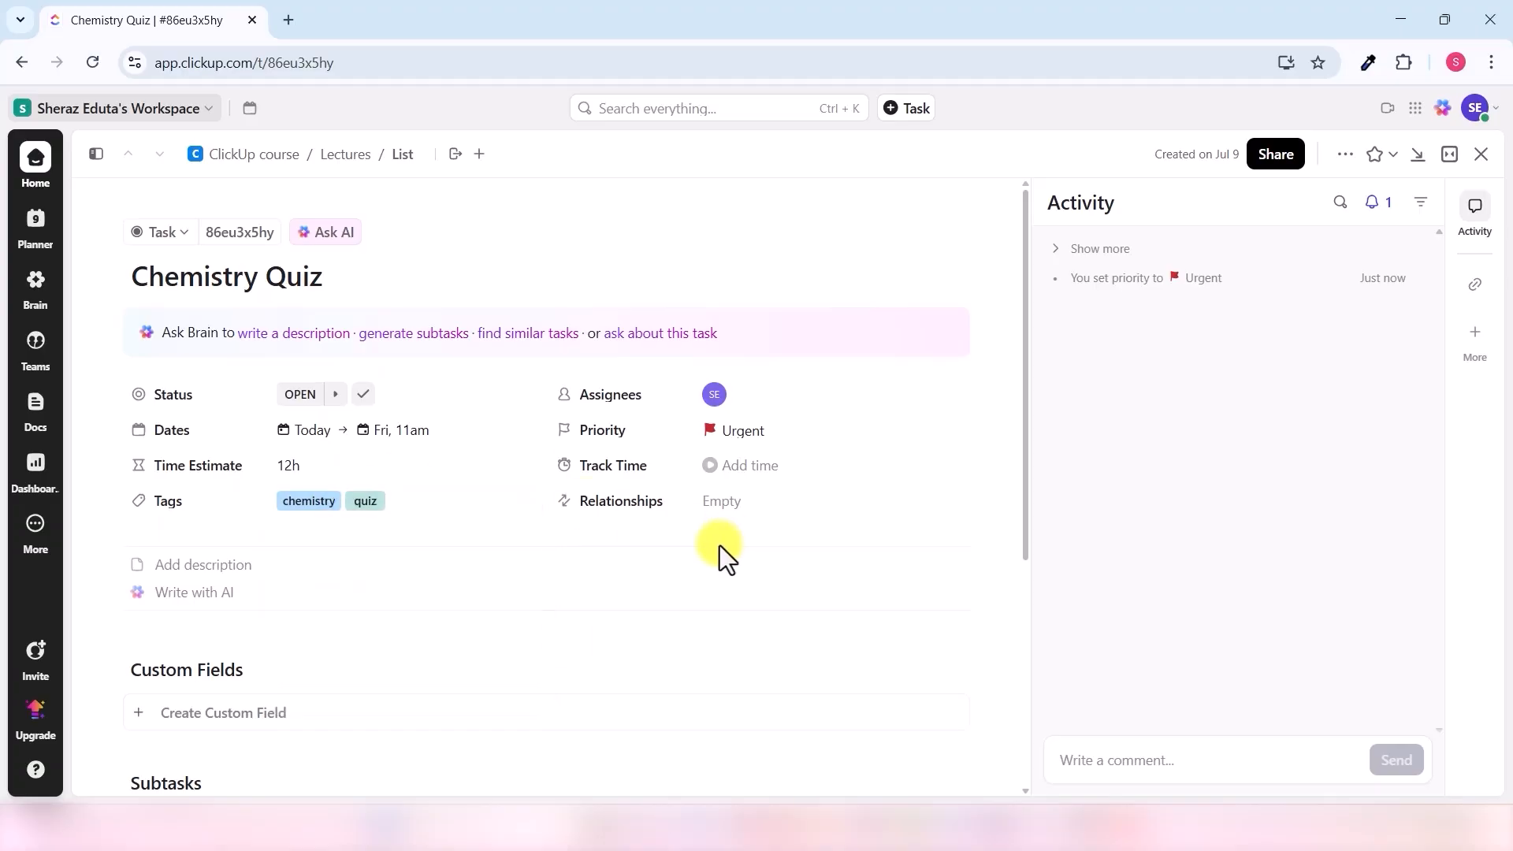
left_click(1481, 153)
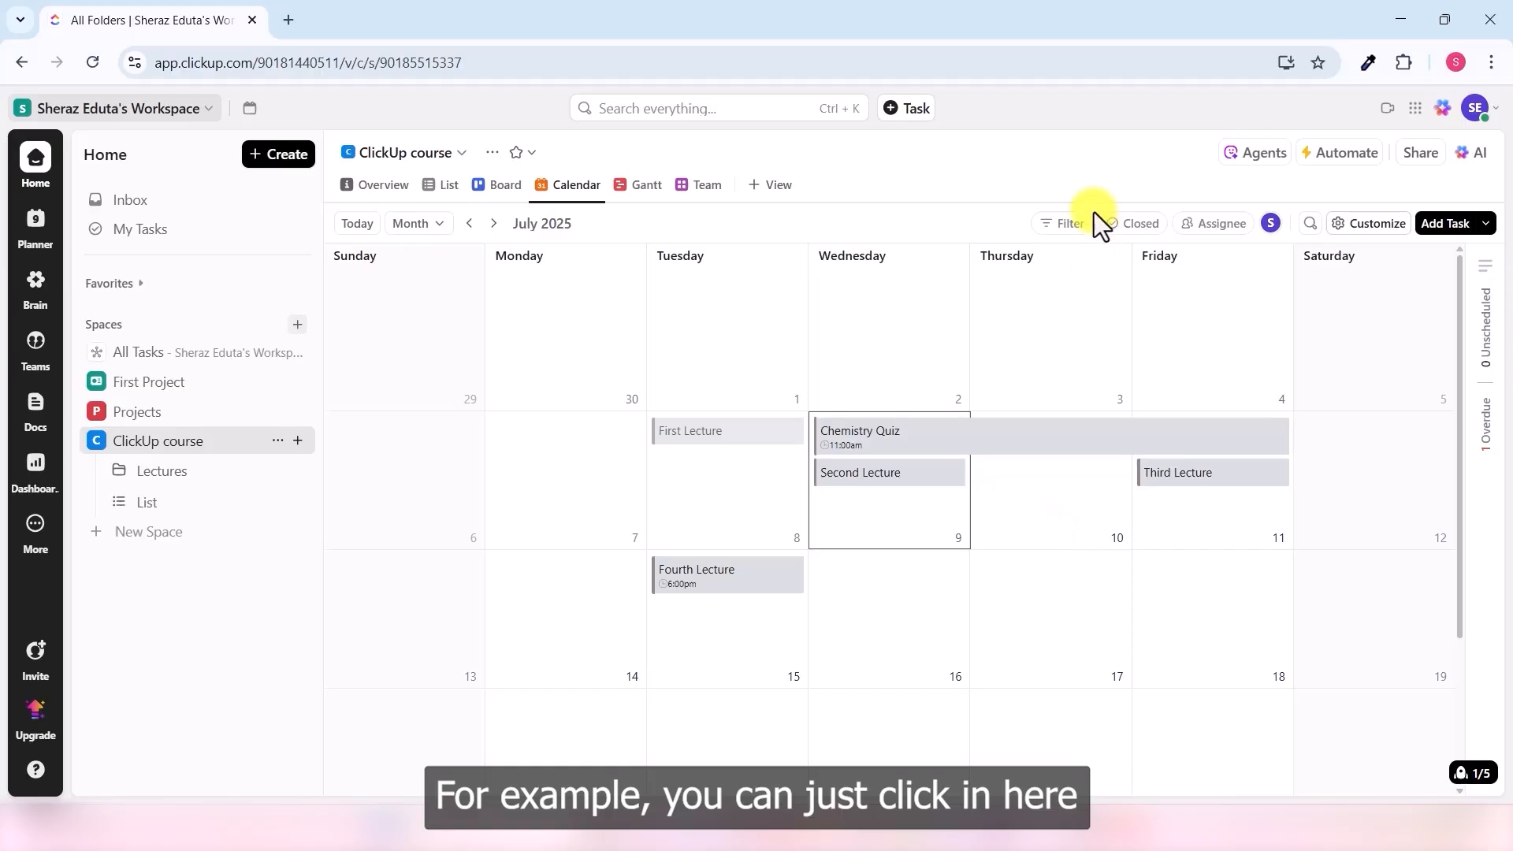
left_click(1072, 227)
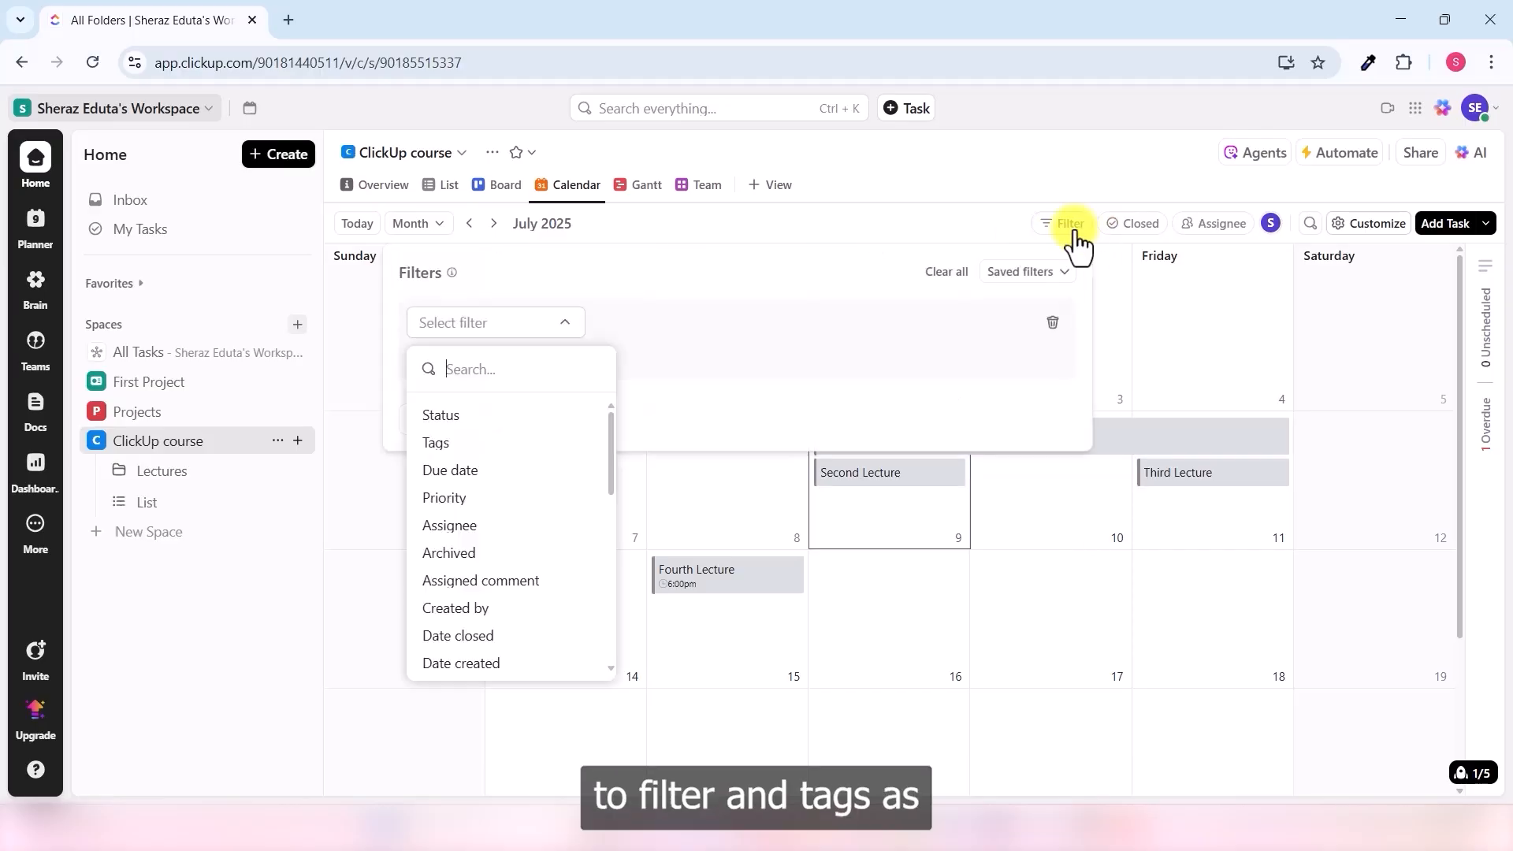
left_click(451, 446)
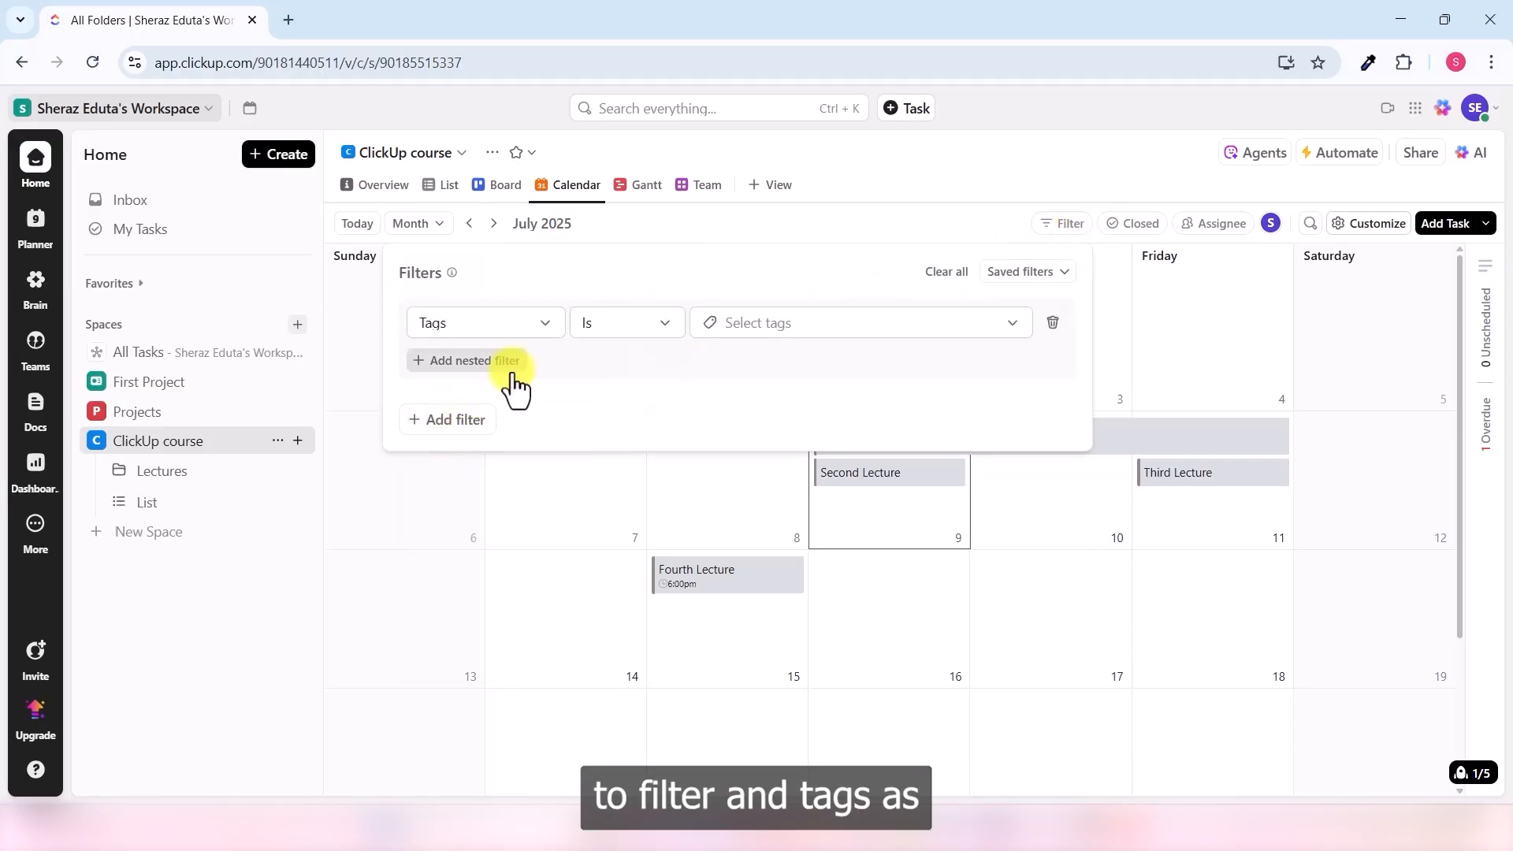
left_click(790, 330)
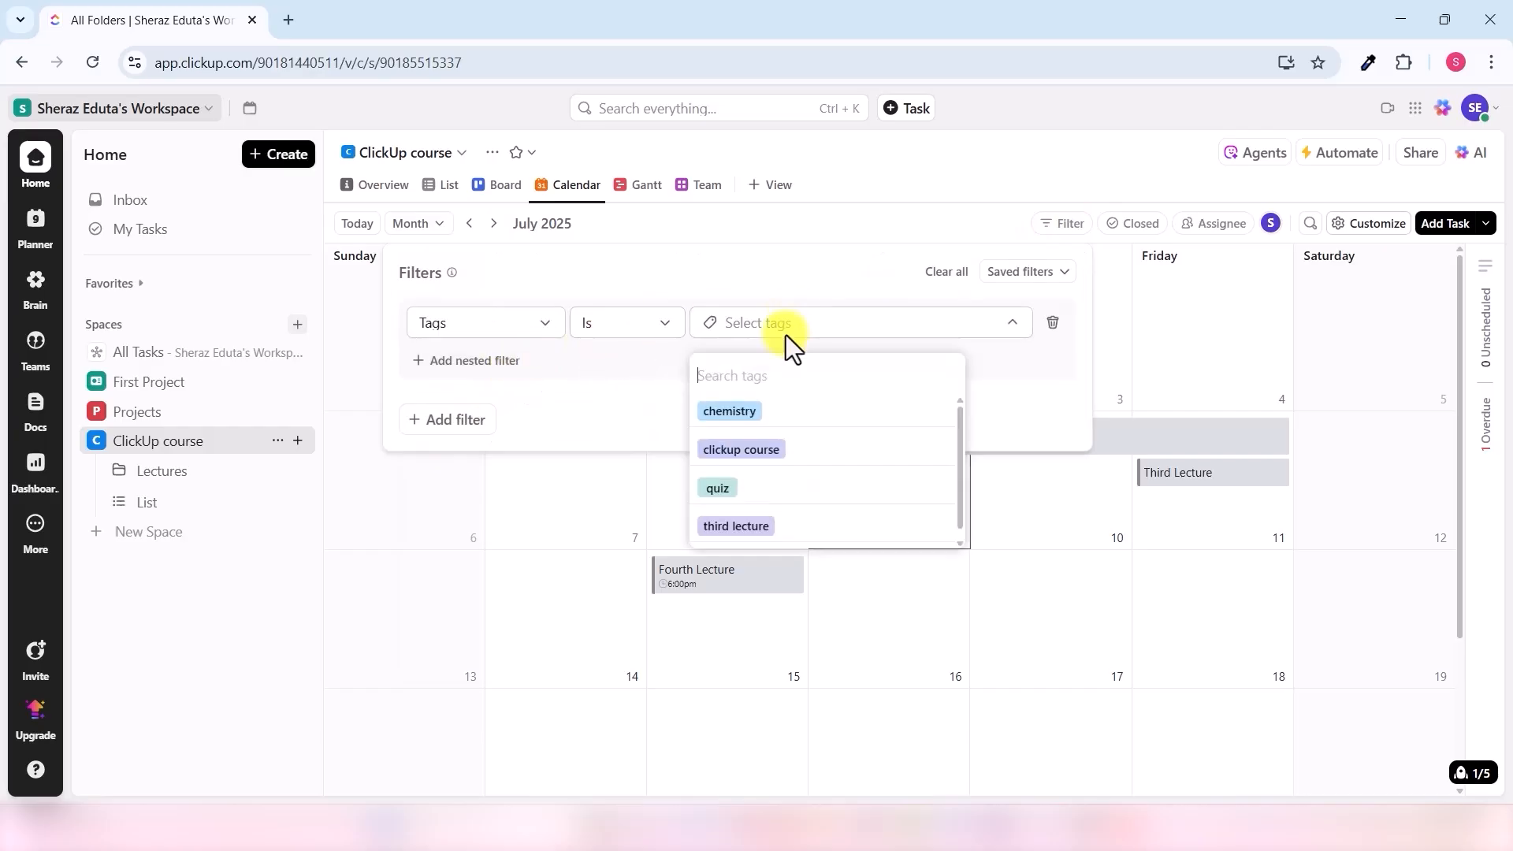
left_click(739, 492)
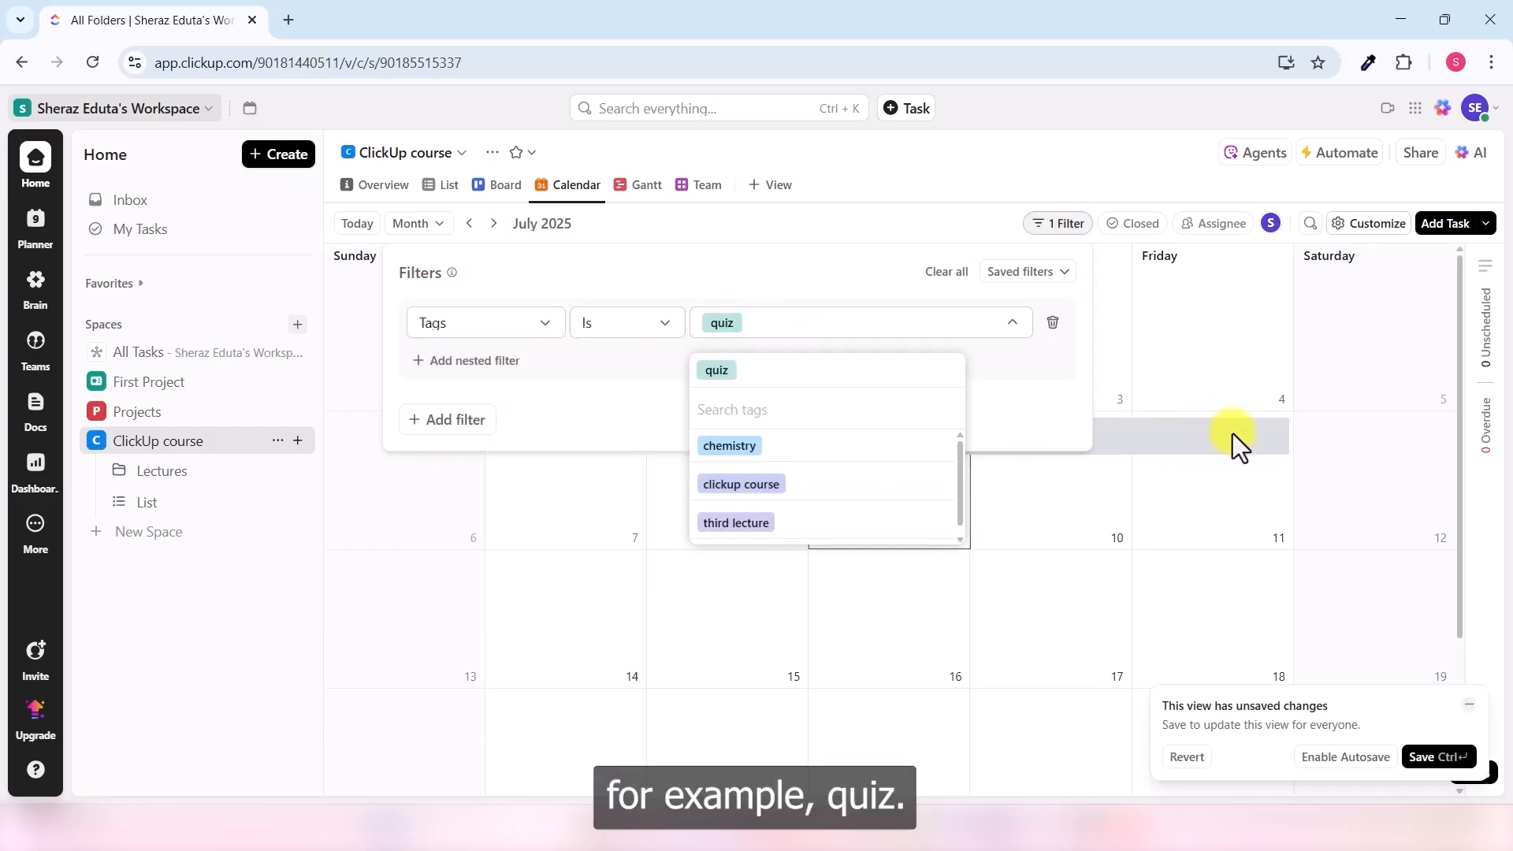
left_click(1196, 512)
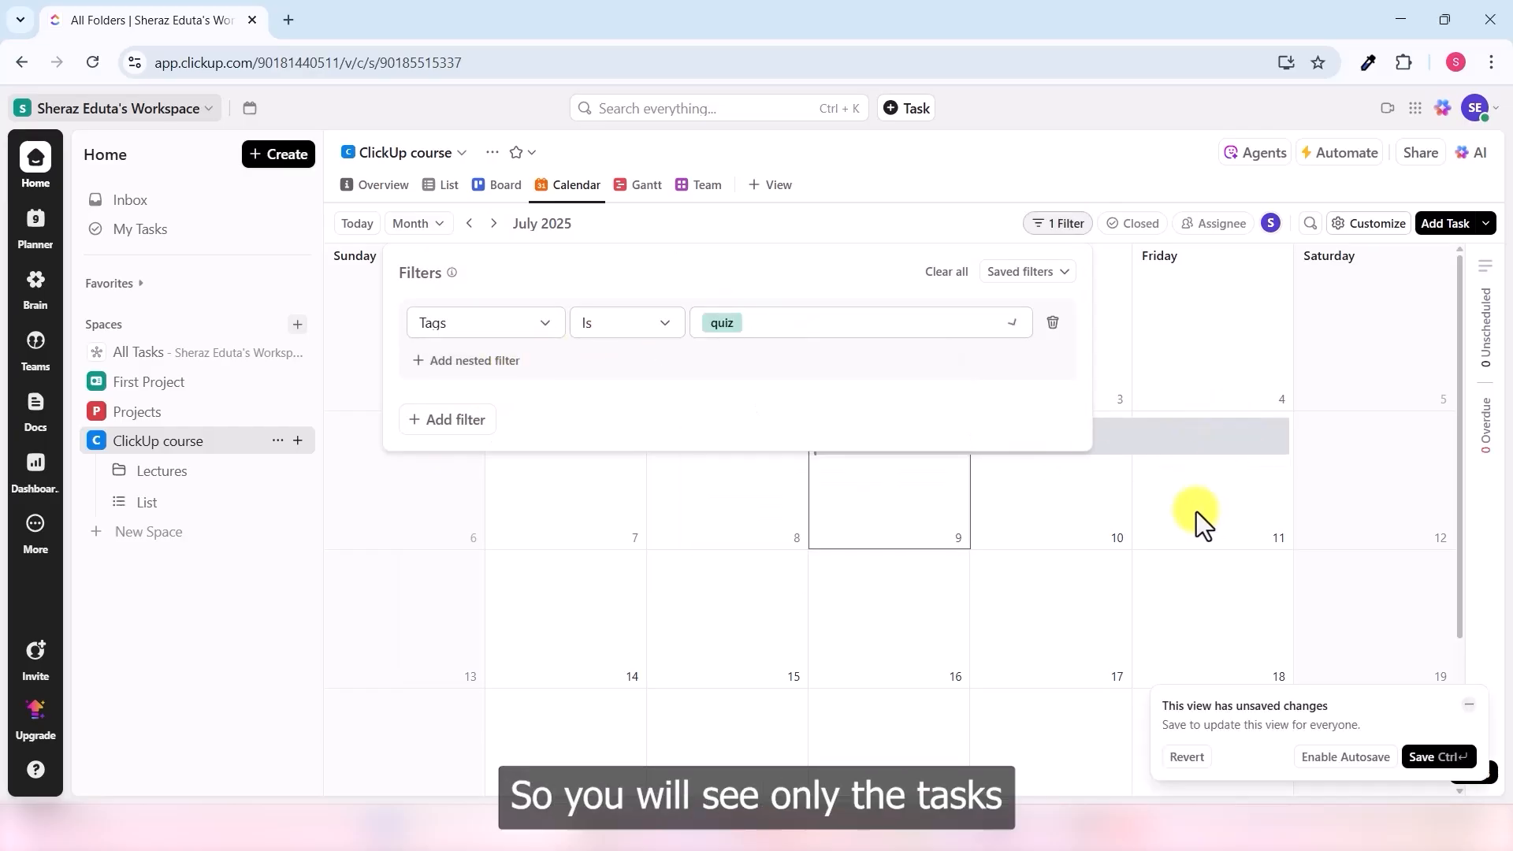
left_click(1094, 550)
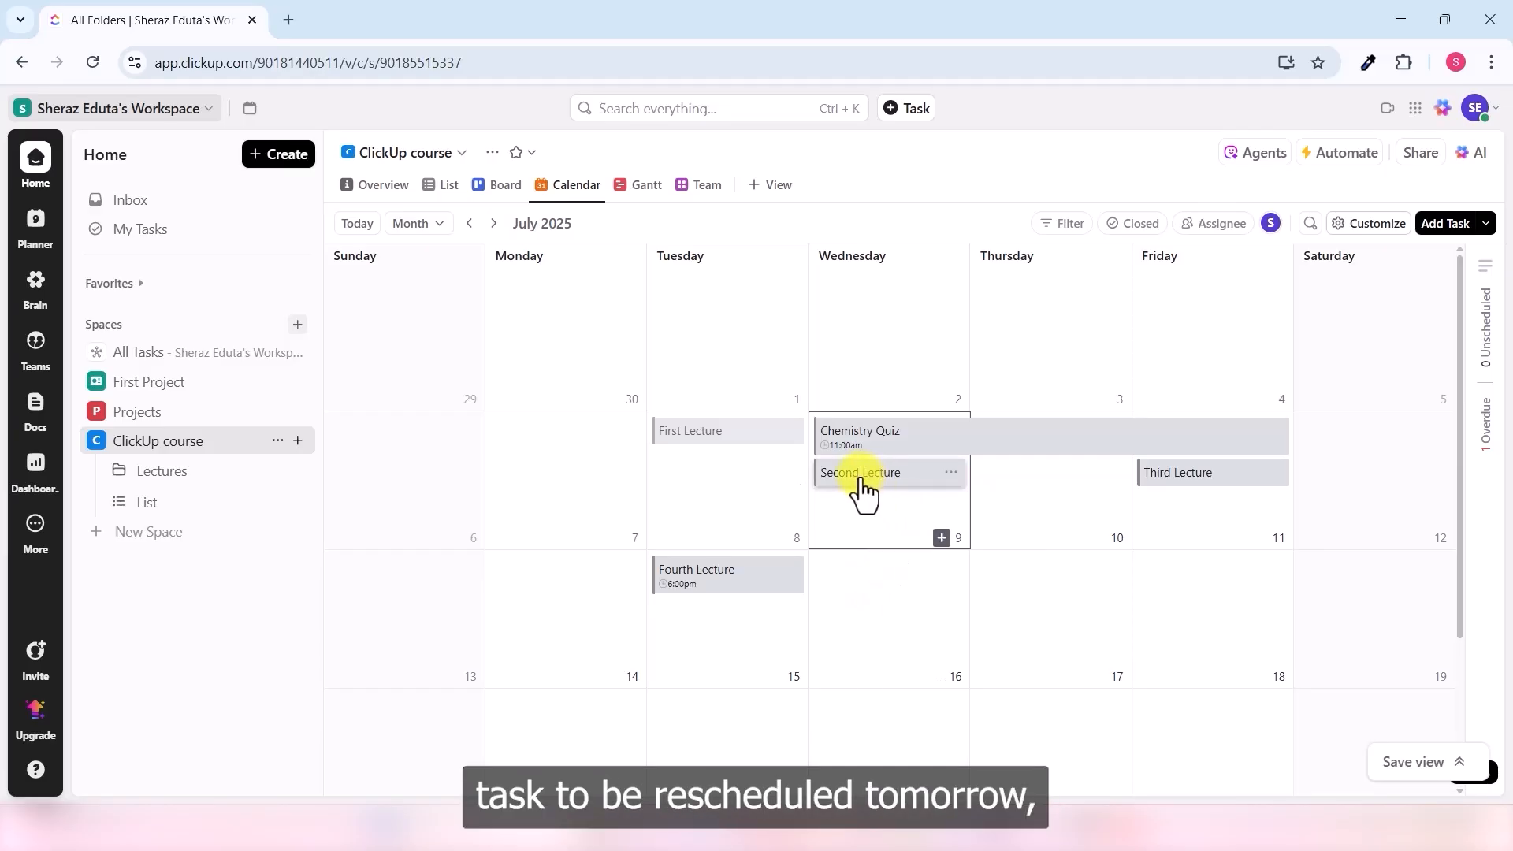
- Move Second Lecture from Wednesday 9 to Thursday 10 on the calendar, then switch to Gantt view
left_click_drag(857, 482, 1001, 509)
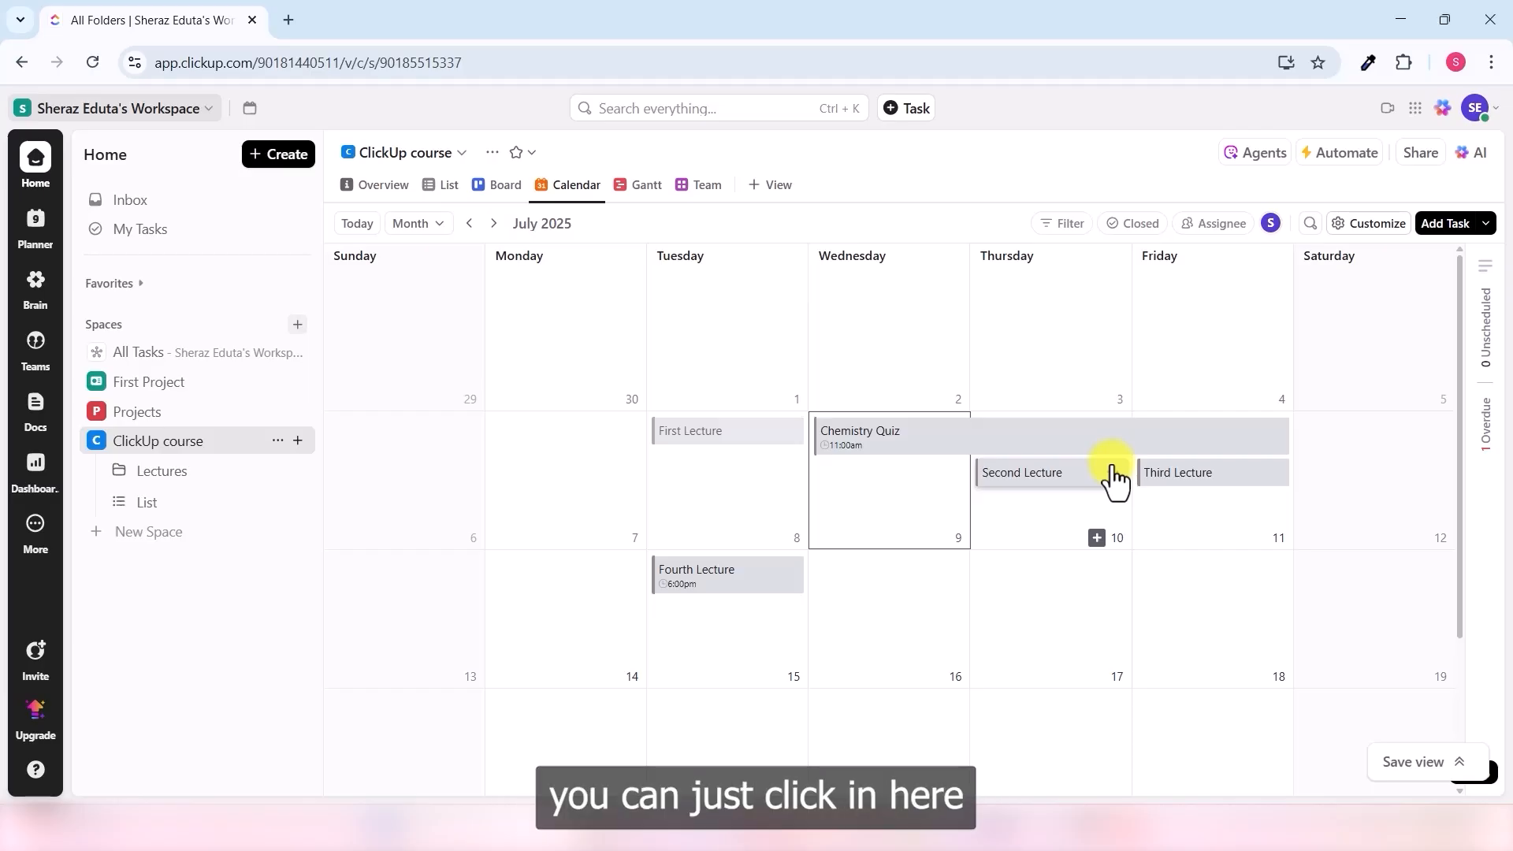
left_click(643, 187)
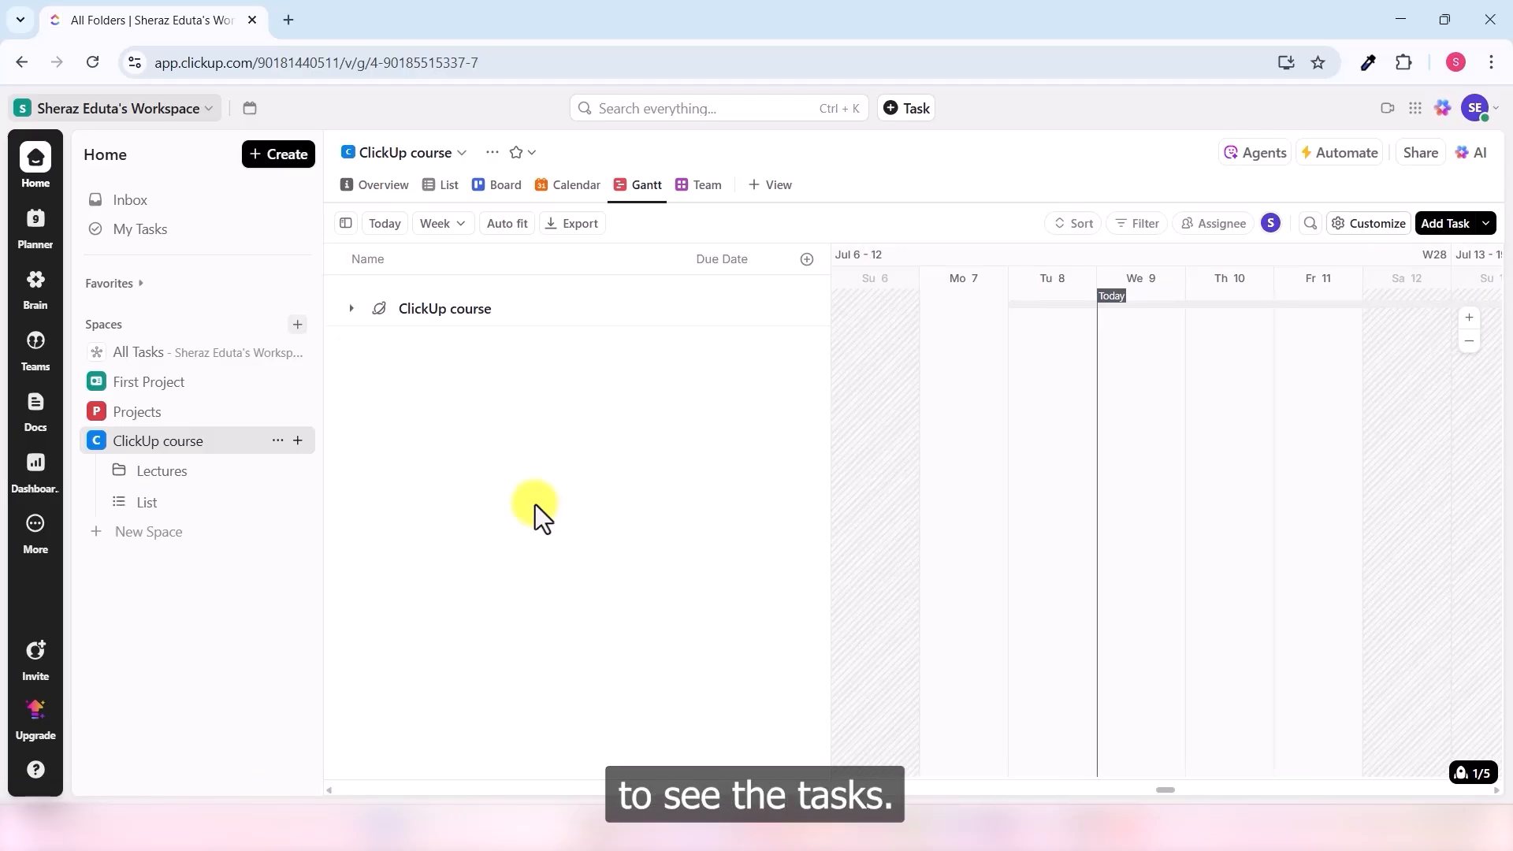
- Expand ClickUp course, Lectures and Lesson Plan to reveal the four lecture tasks on the Gantt chart
left_click(351, 310)
left_click(379, 343)
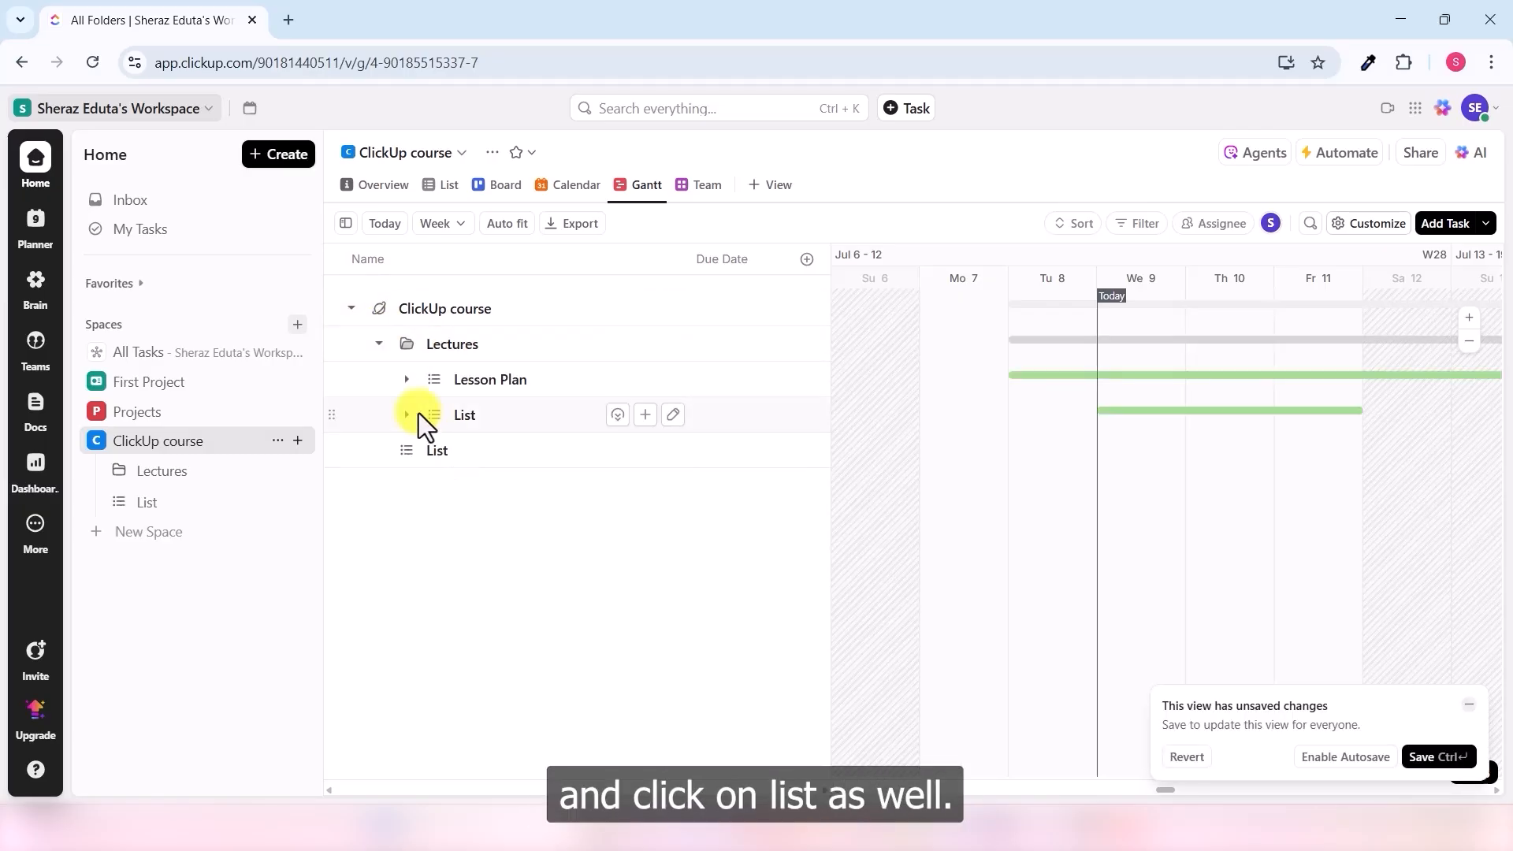
left_click(407, 379)
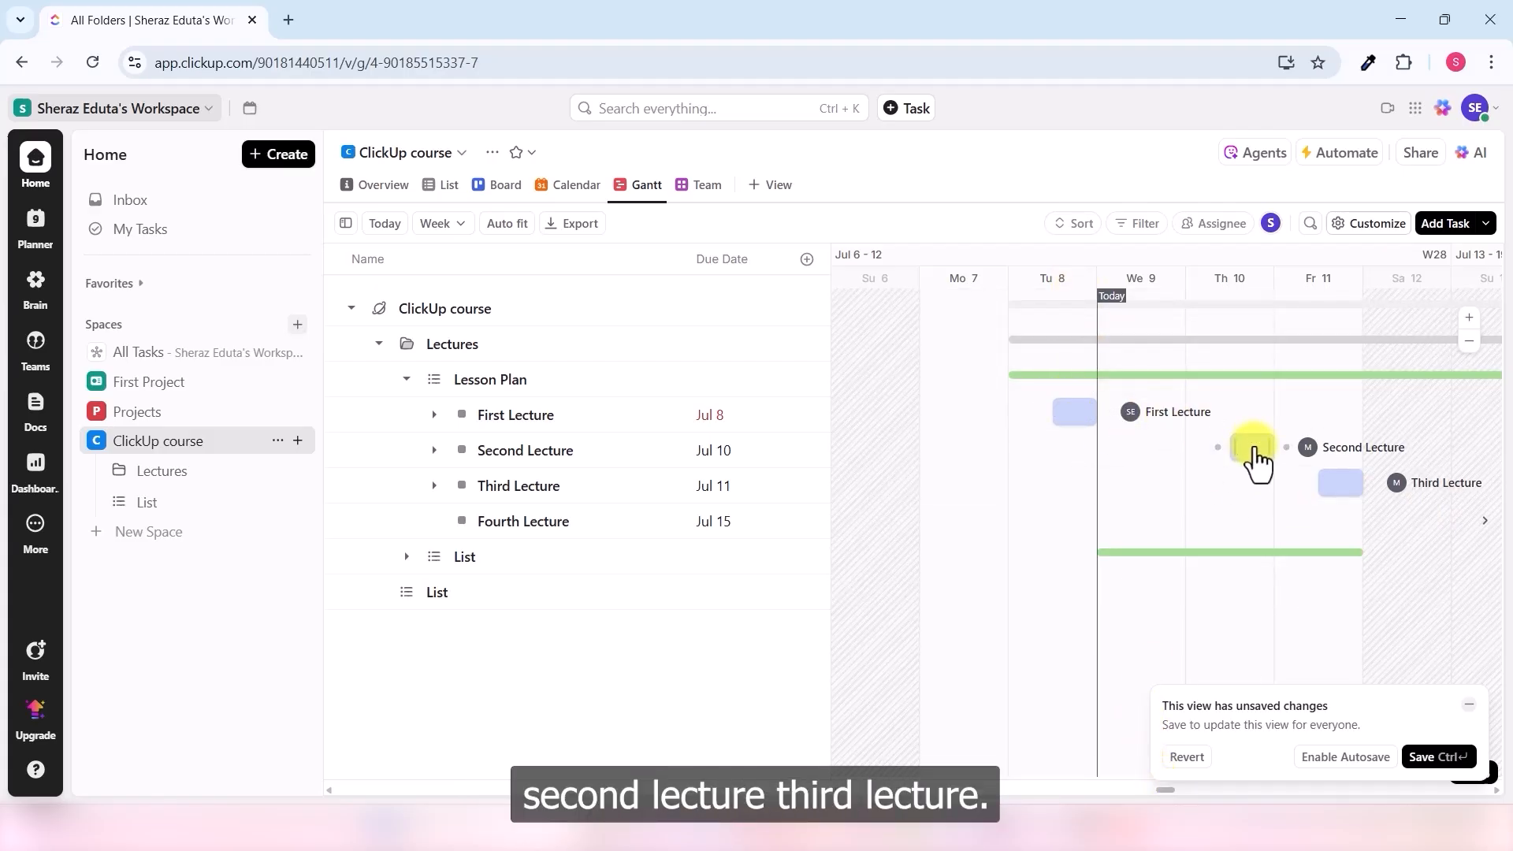
left_click_drag(1169, 789, 1182, 783)
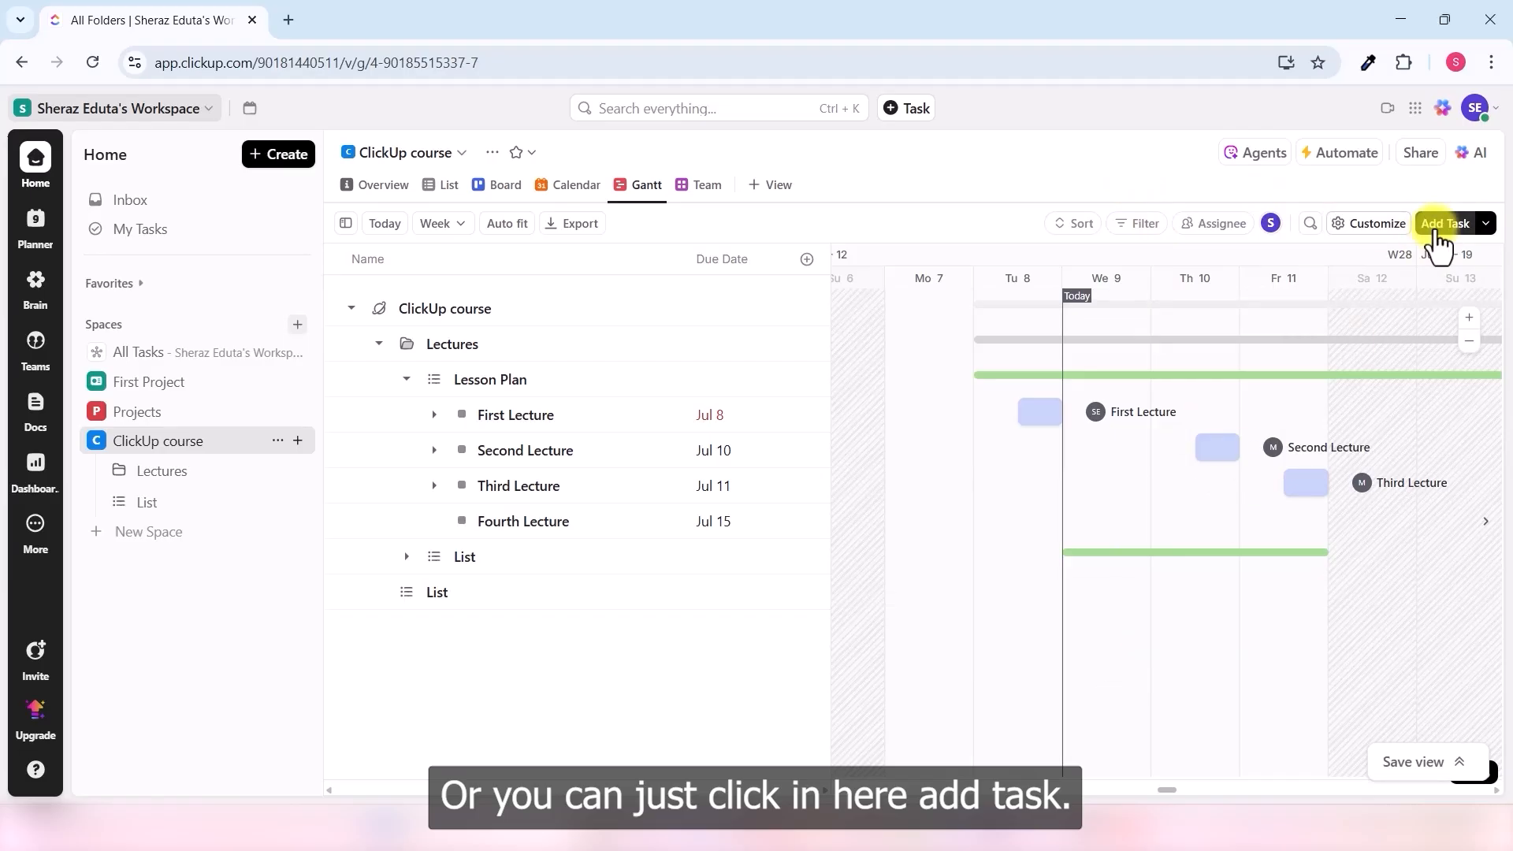
- Start a new task named 'Chapter Review' and assign it to yourself
left_click(1440, 228)
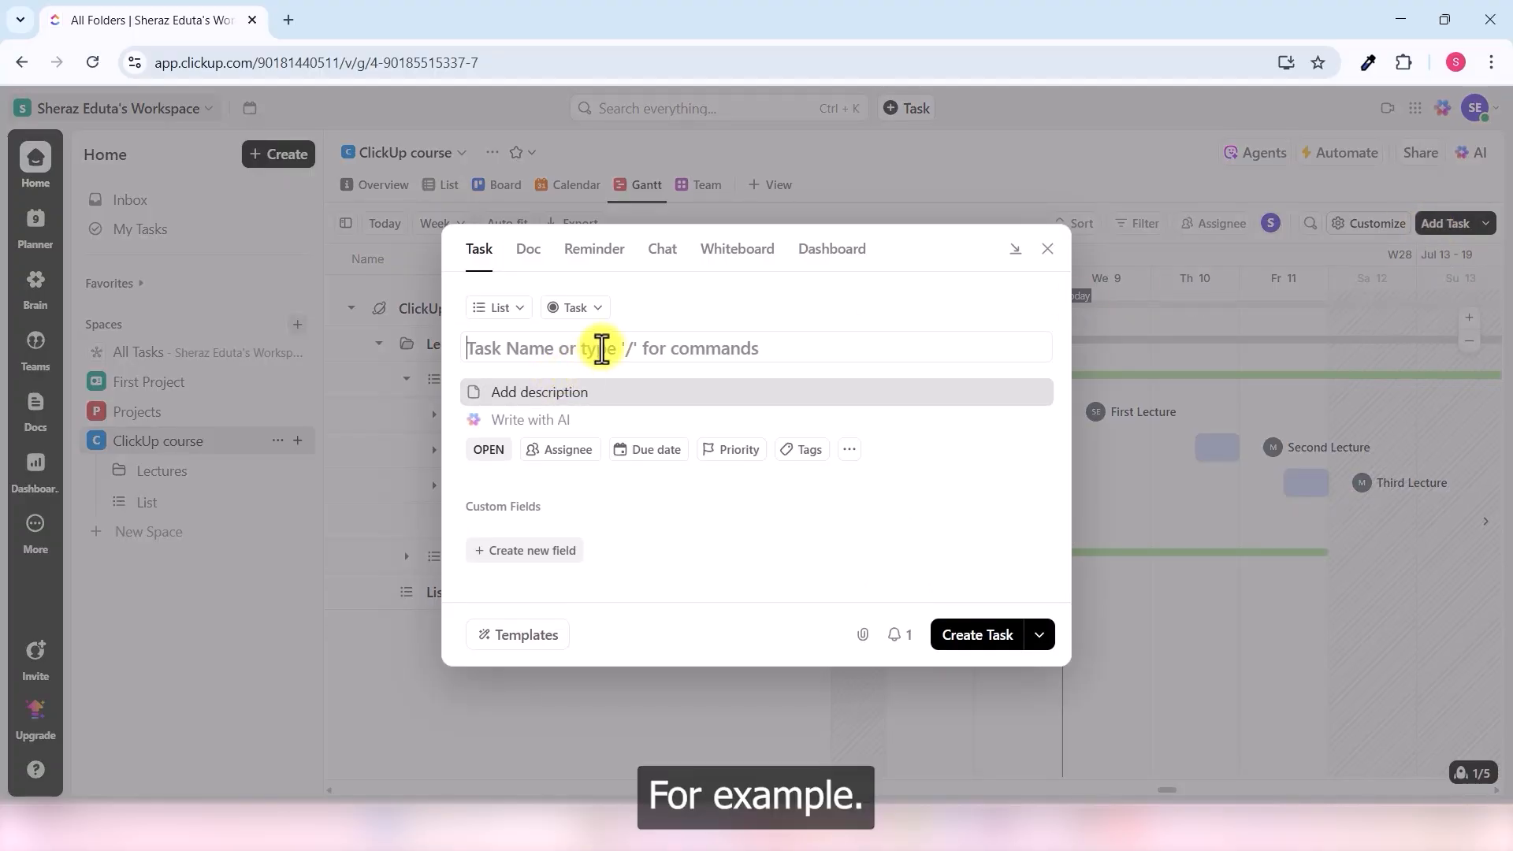
type("Chapter Re")
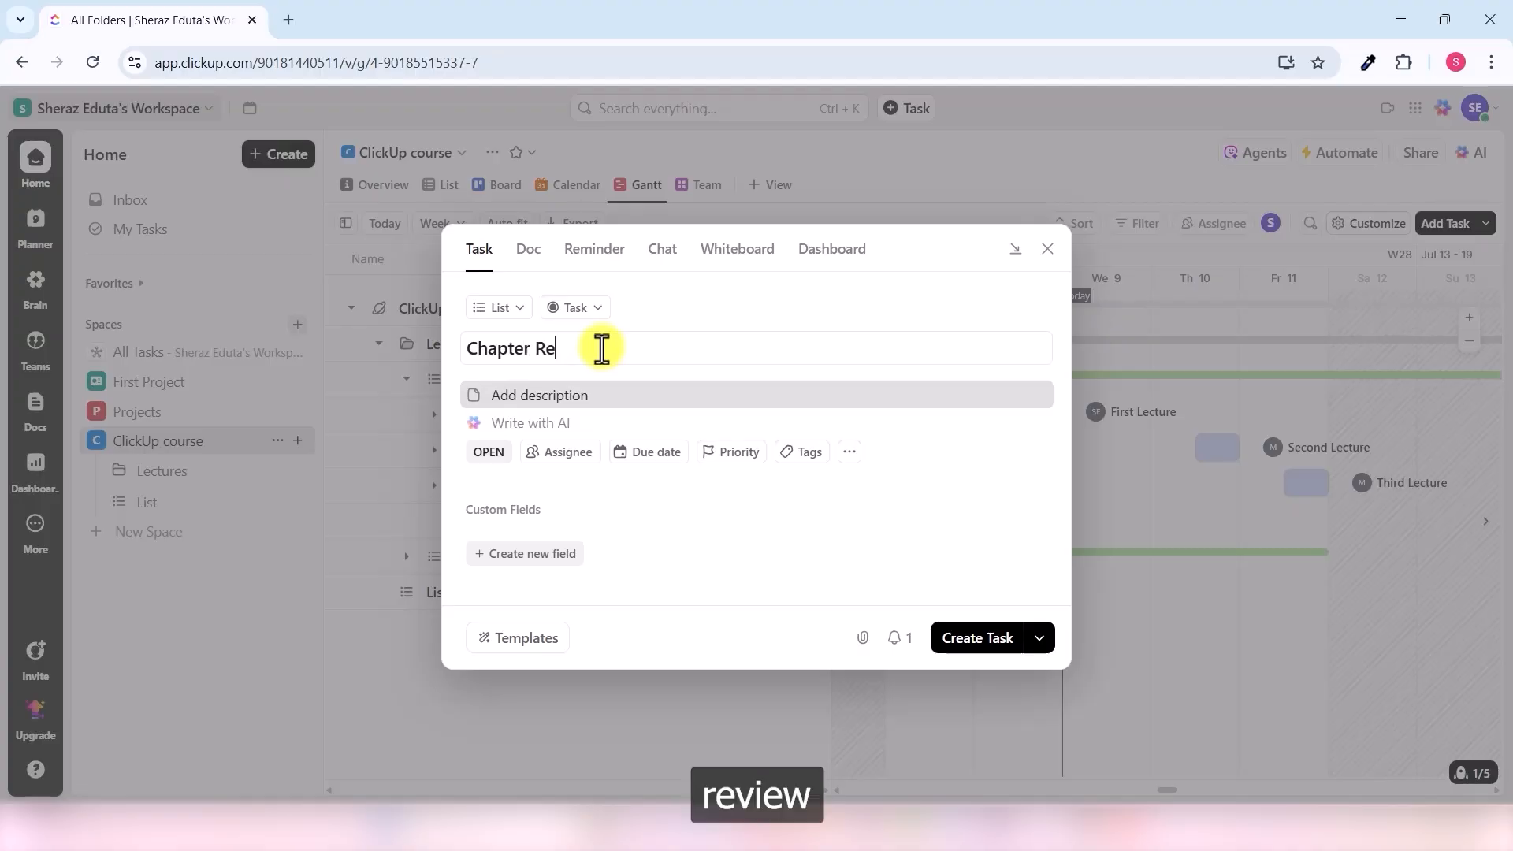
type("view")
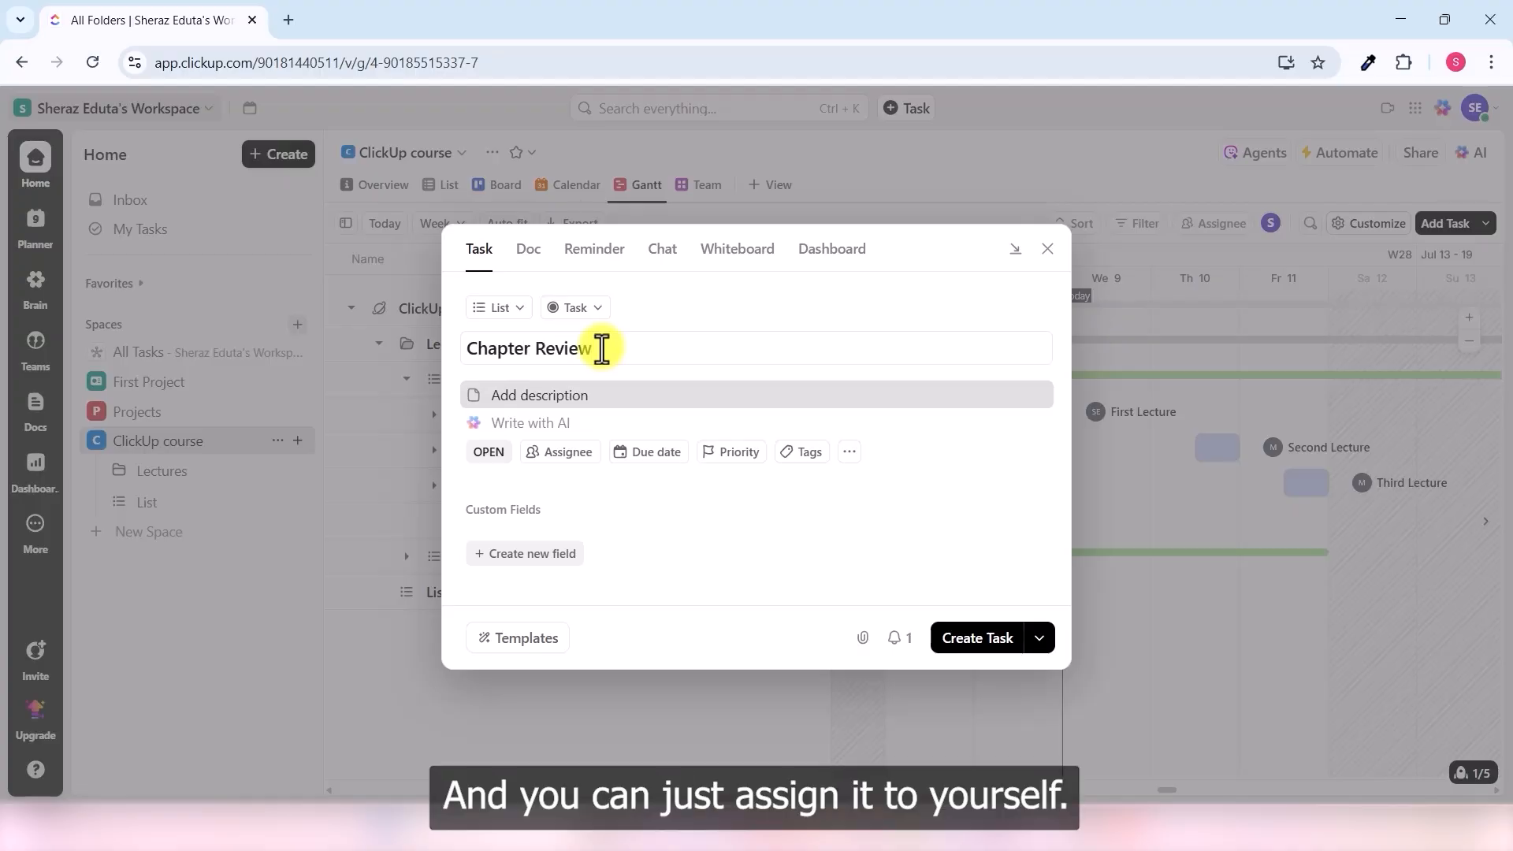
left_click(582, 462)
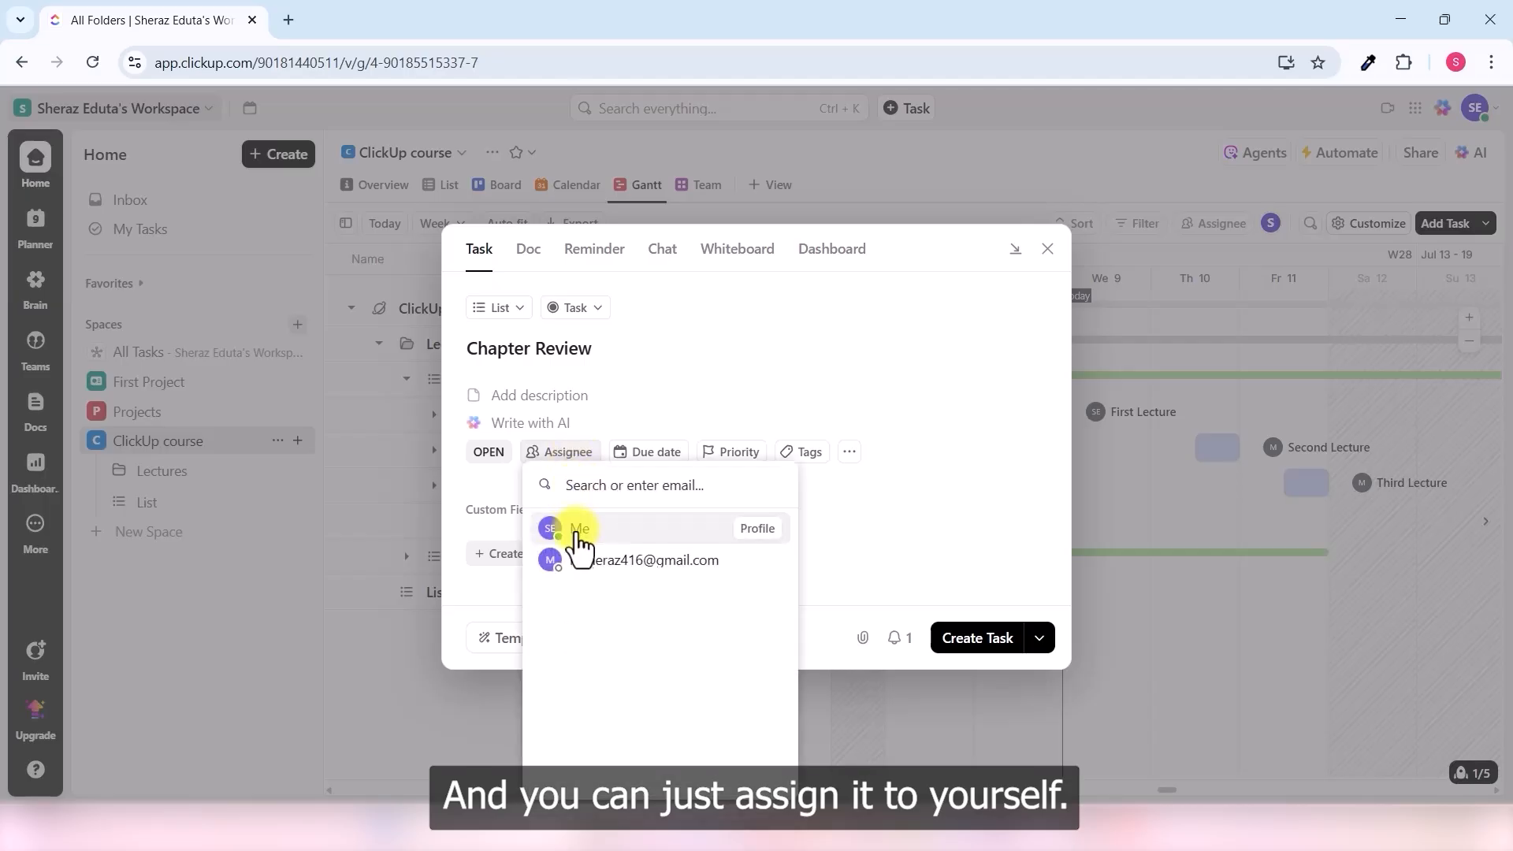
left_click(574, 530)
- Set Chapter Review's due date to Jul 16 at 11am
left_click(599, 455)
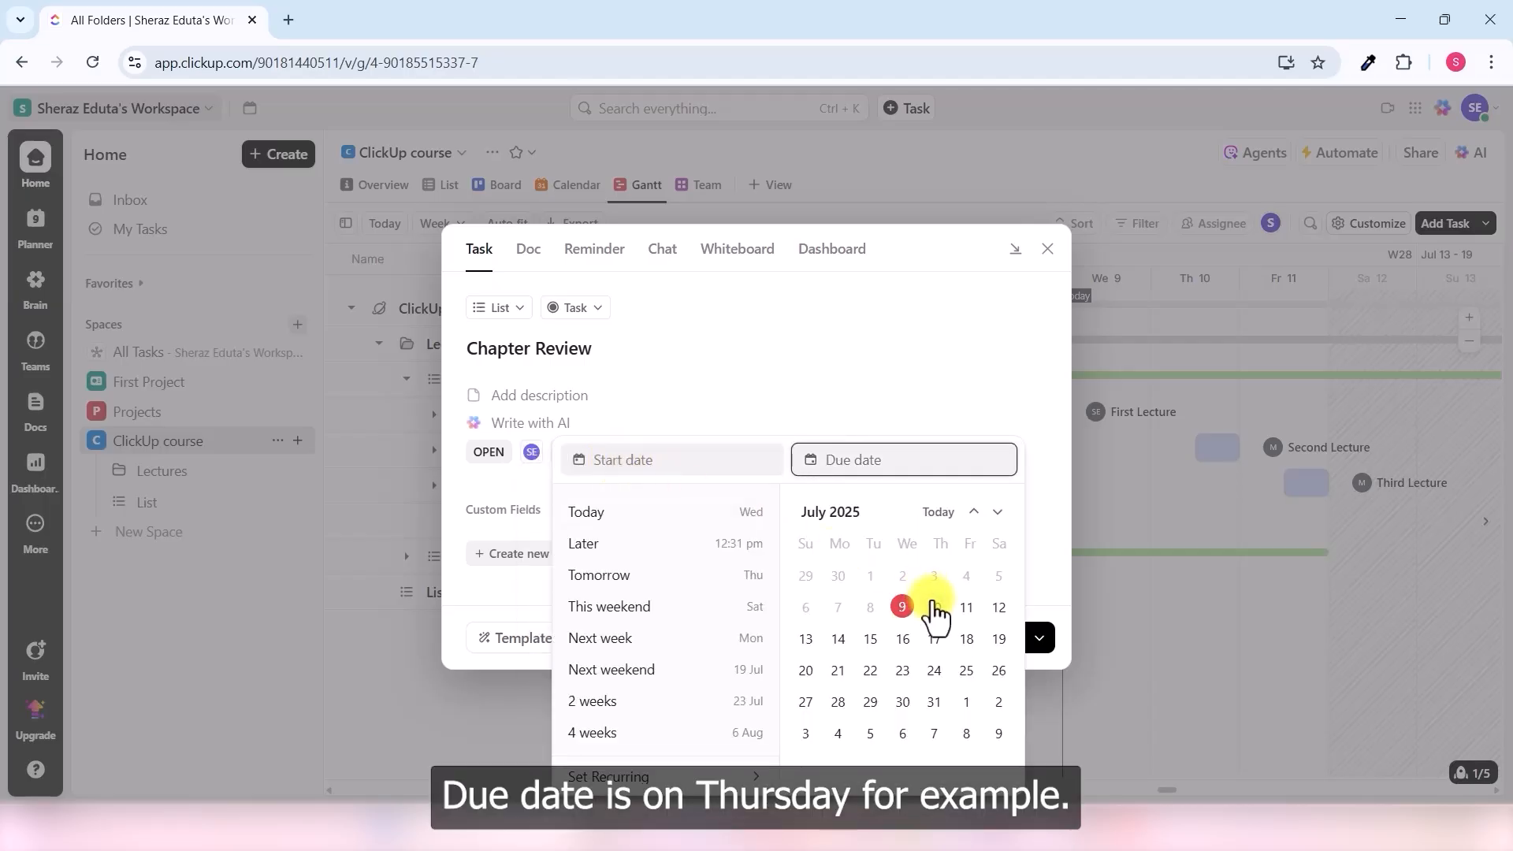
left_click(935, 608)
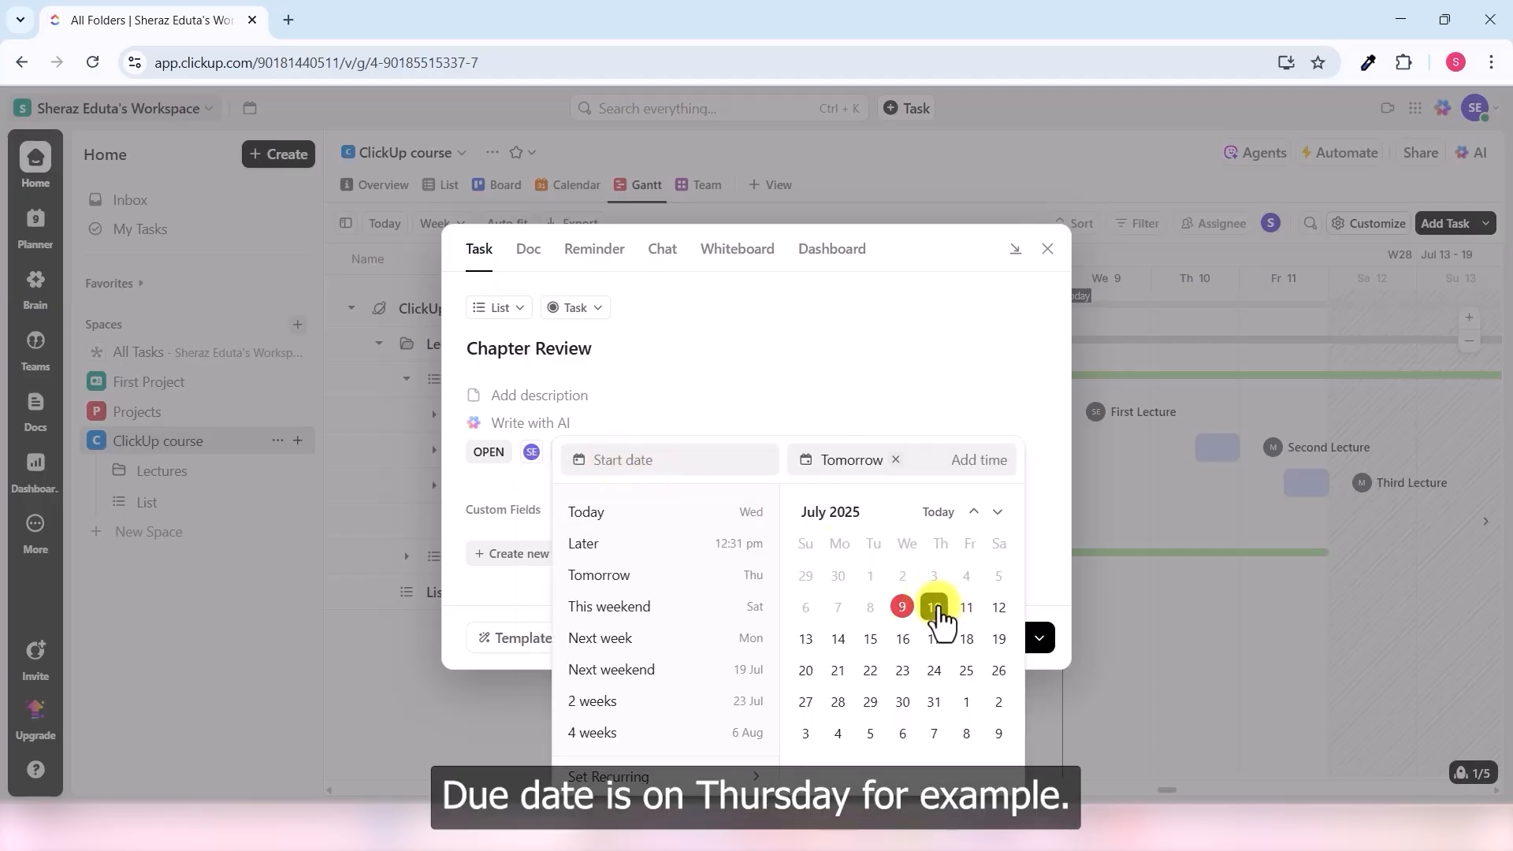
left_click(905, 639)
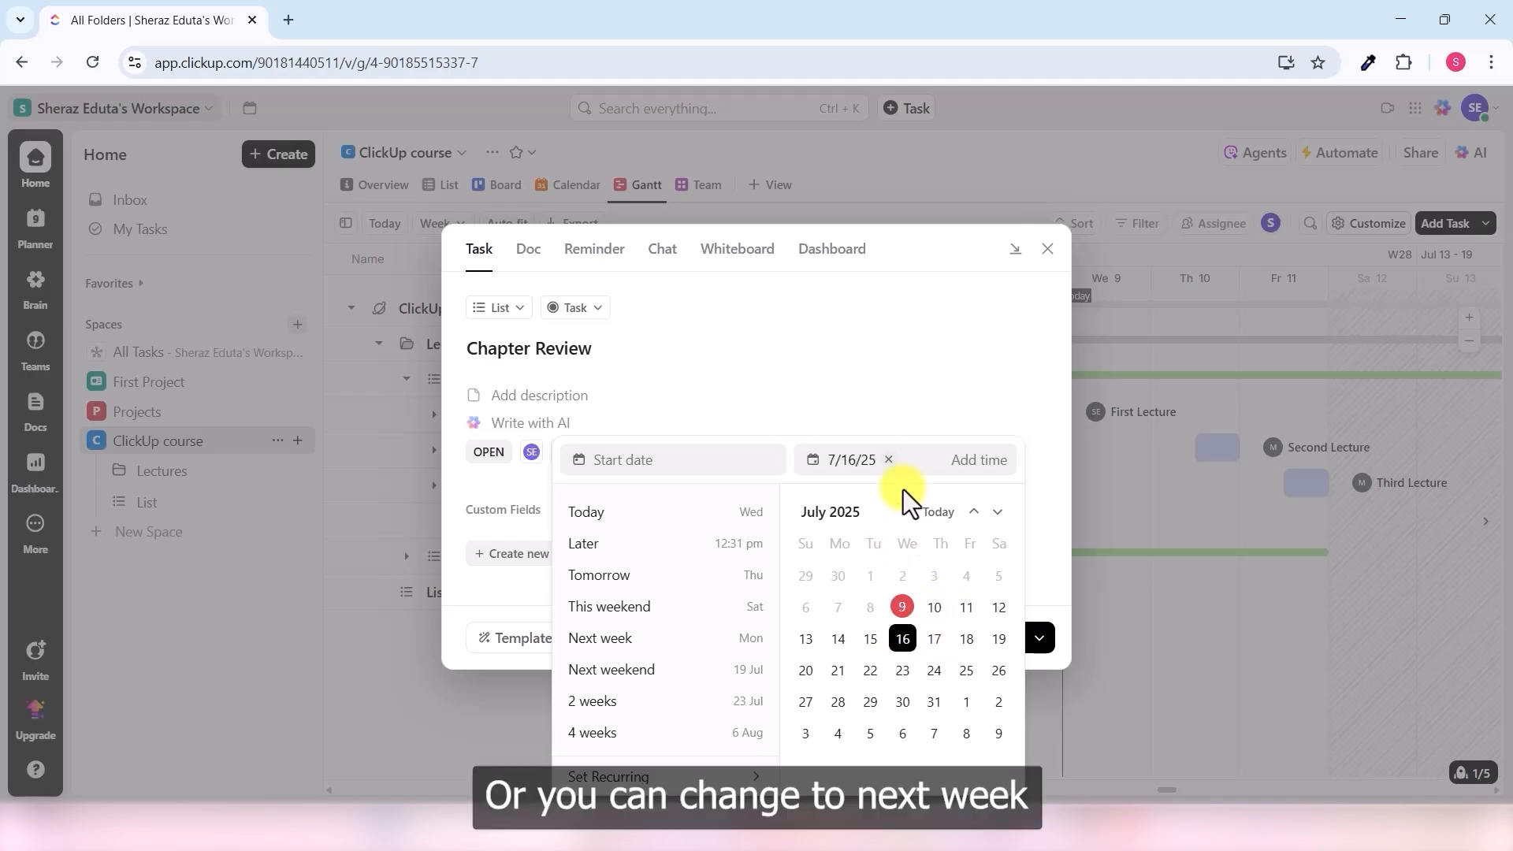
left_click(977, 460)
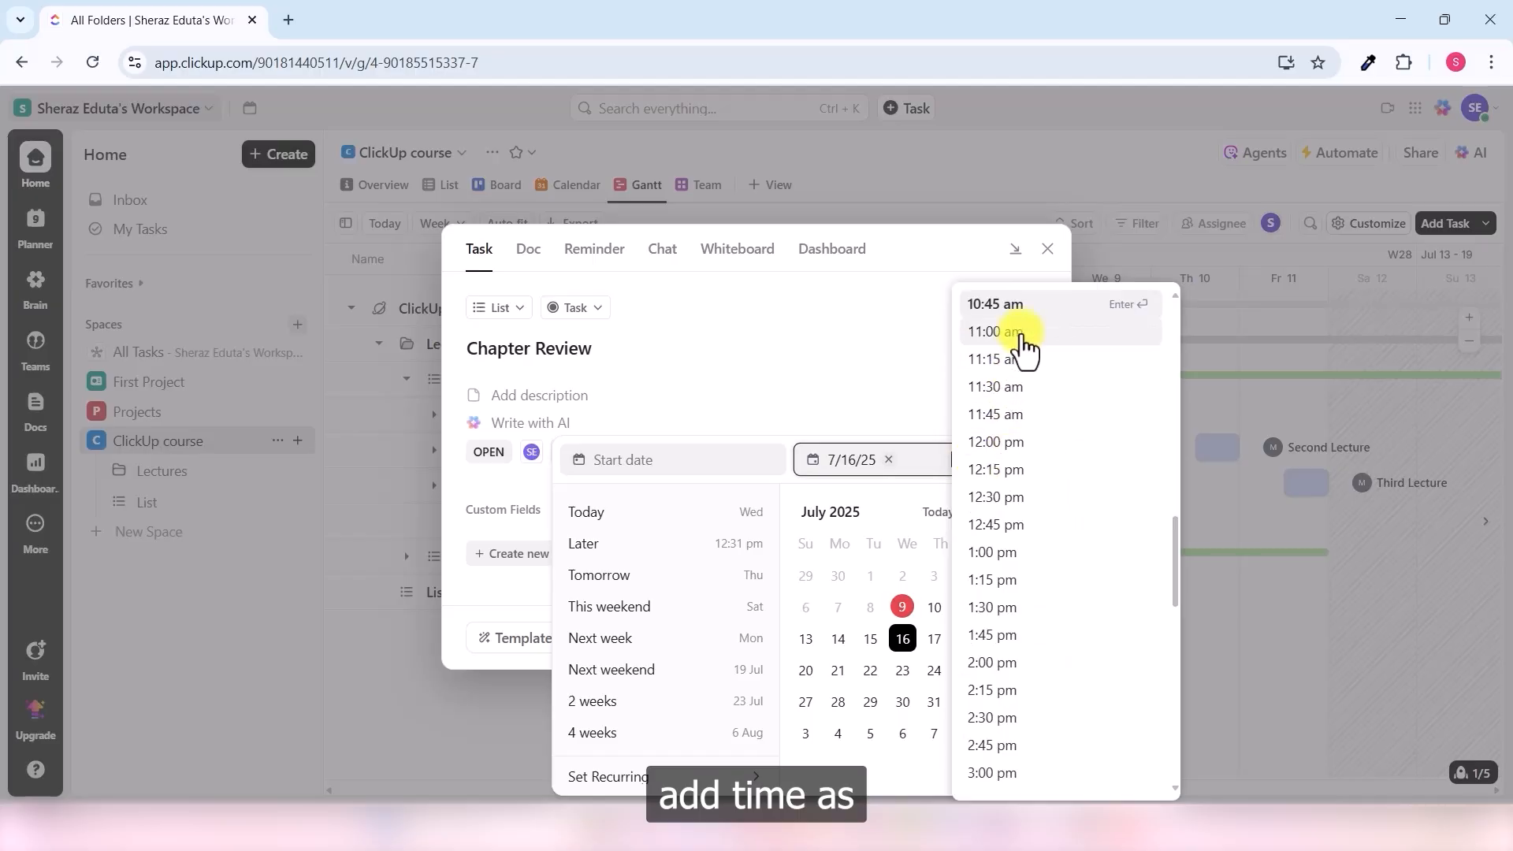
left_click(1007, 444)
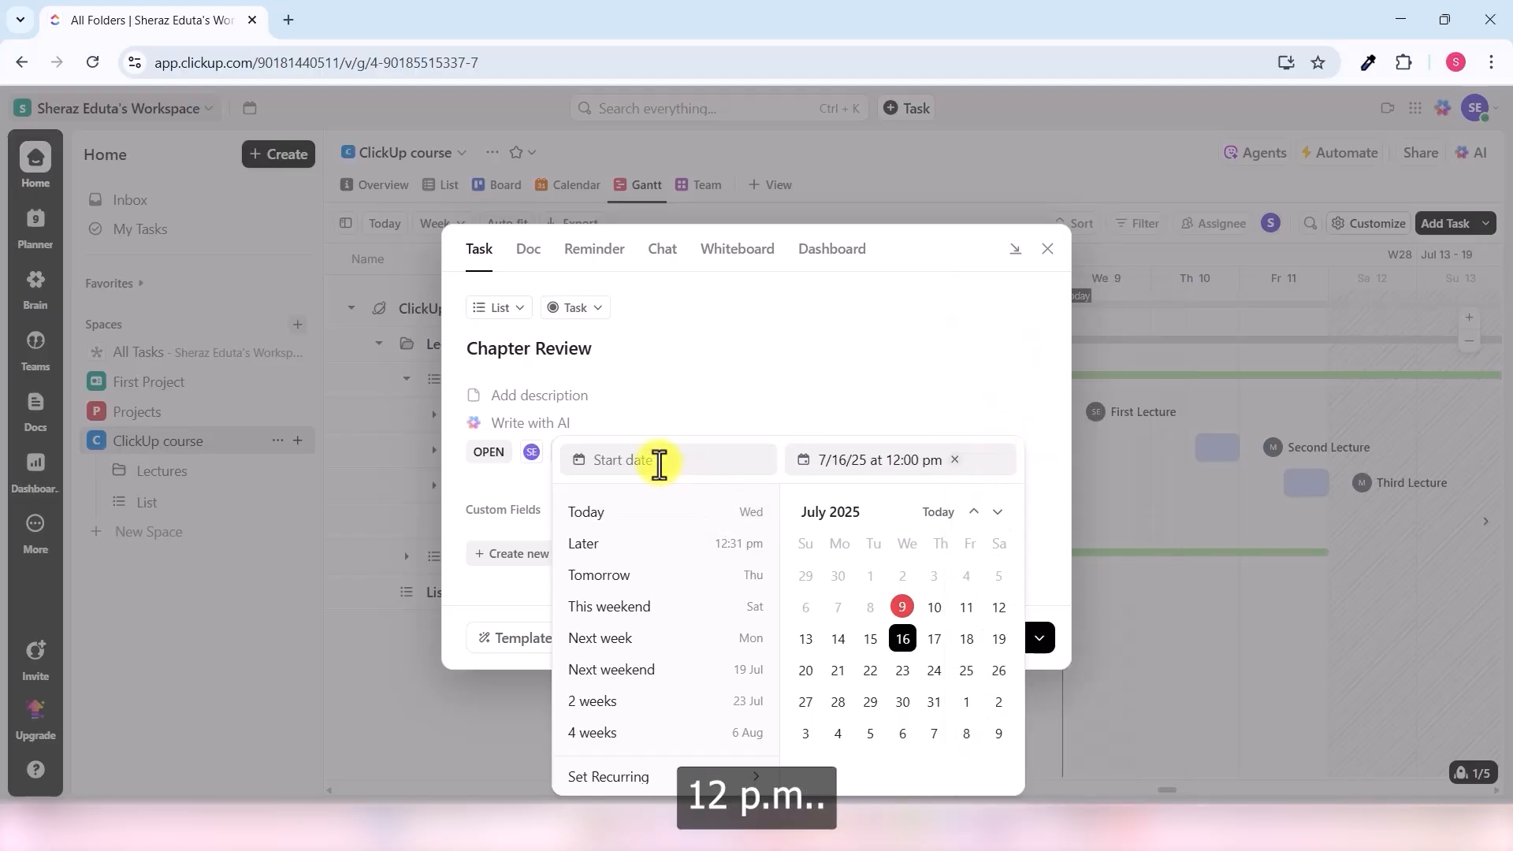
left_click(620, 514)
left_click(620, 514)
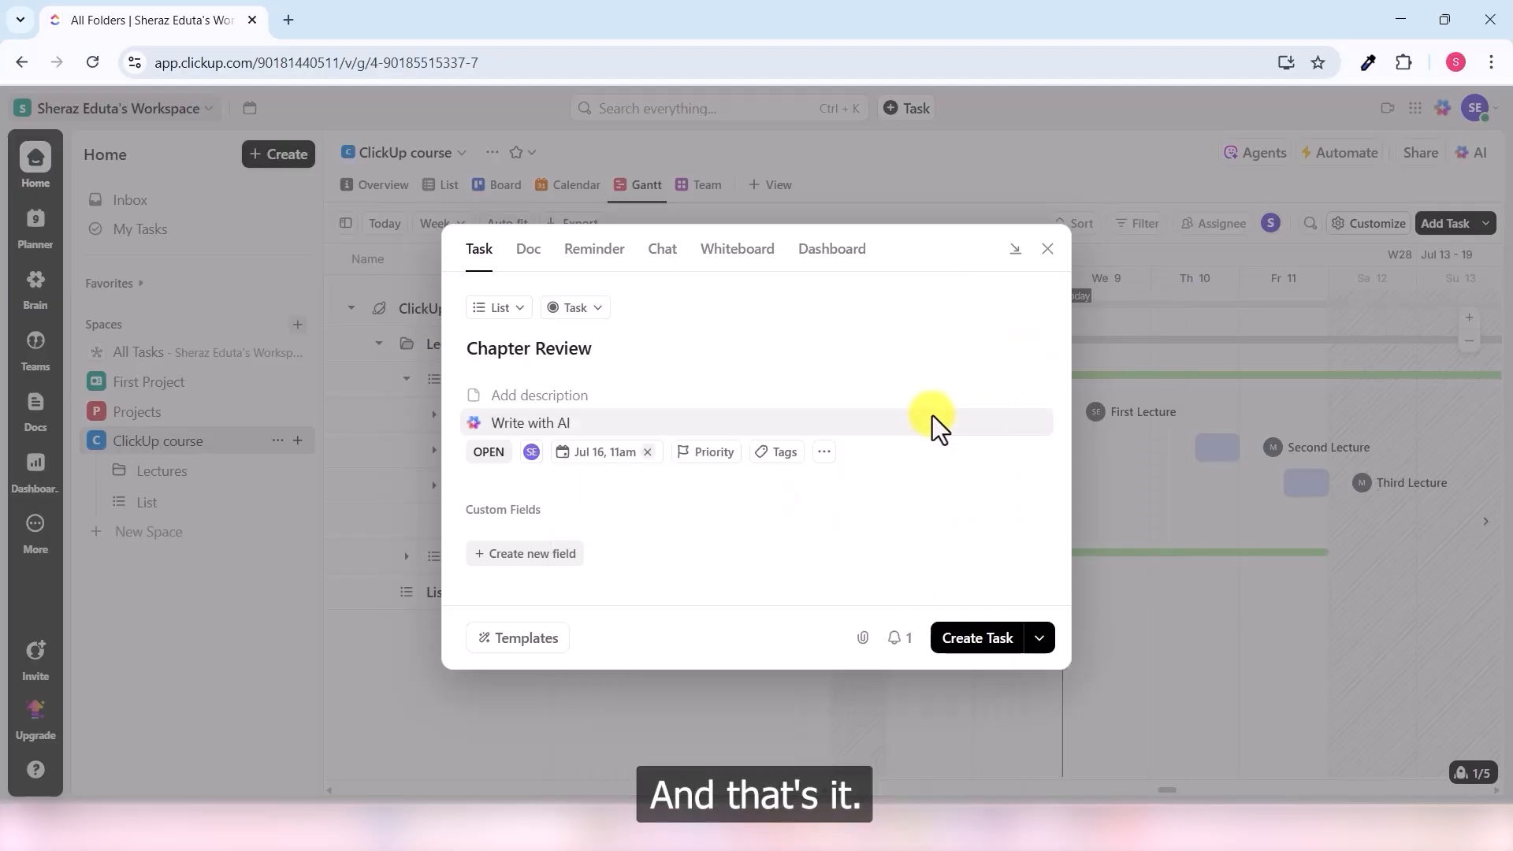
- Give it Normal priority and tags chemistry and review, then create the task
left_click(715, 473)
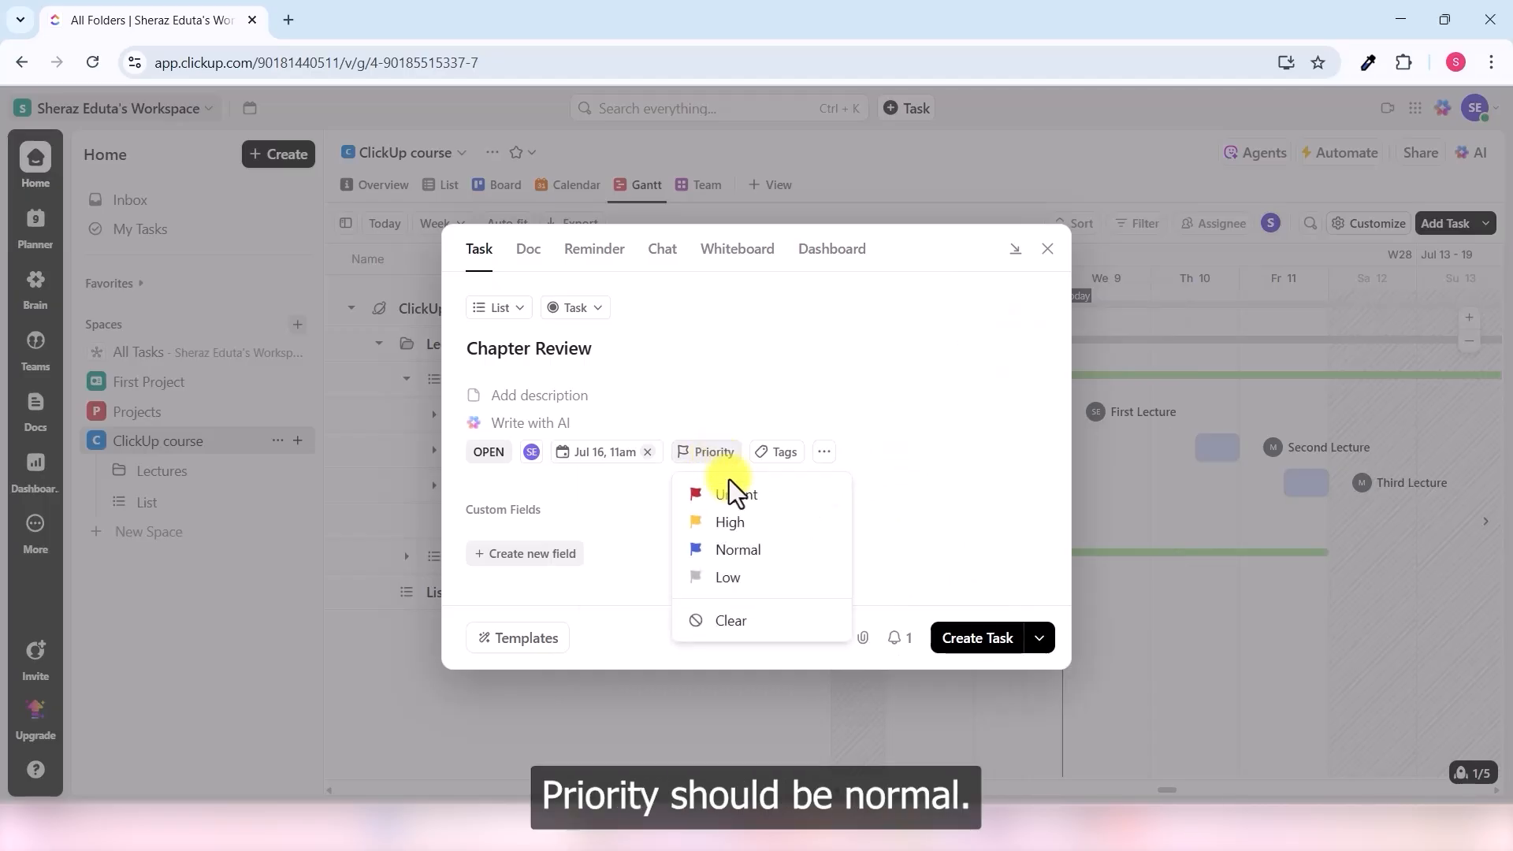
left_click(721, 553)
left_click(824, 453)
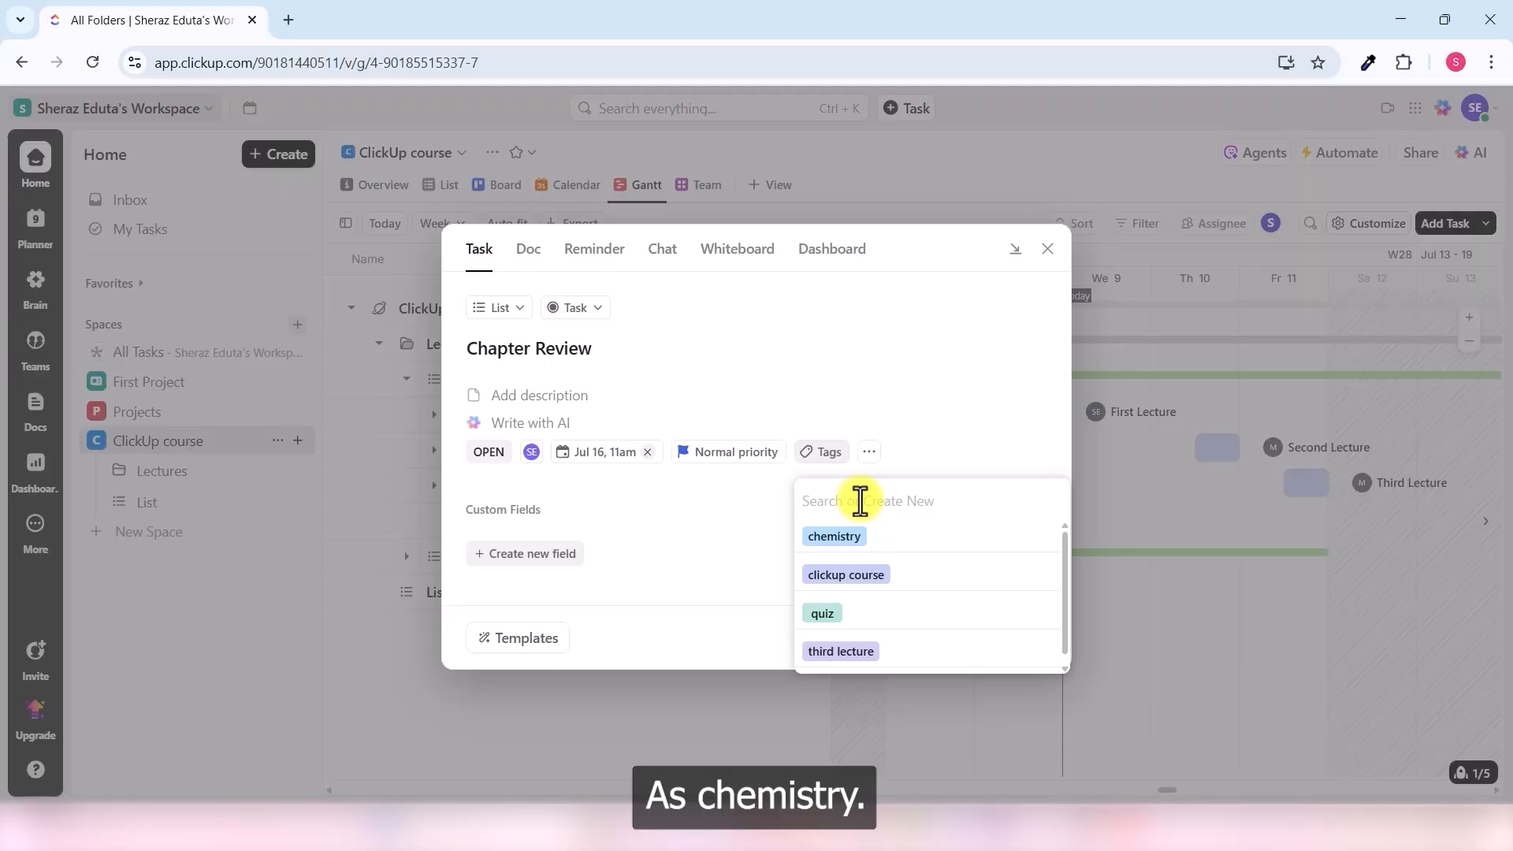
type("Chemis")
key("Return")
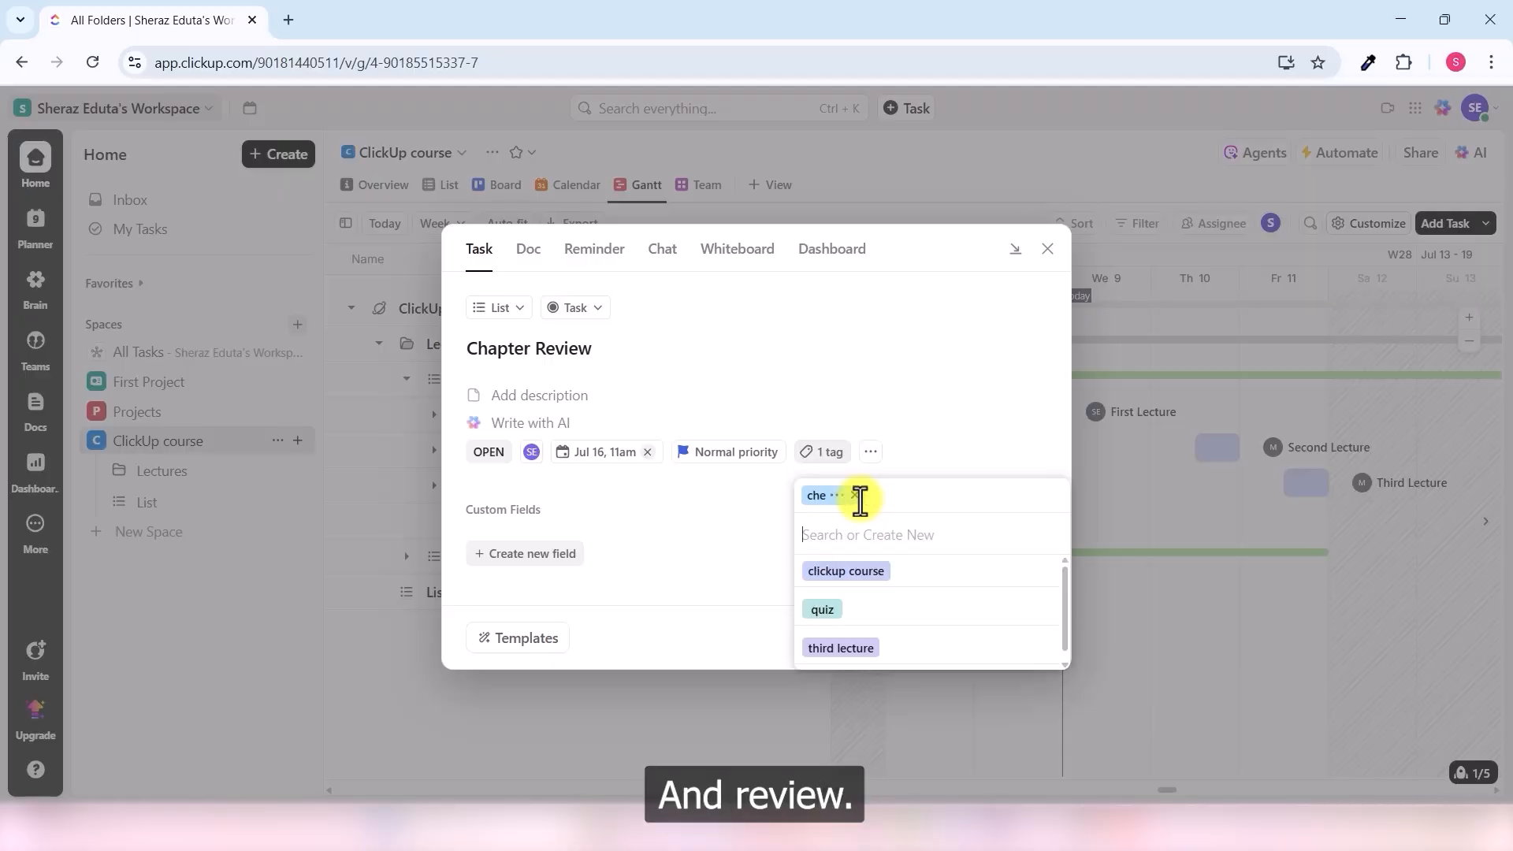
type("review")
key("Return")
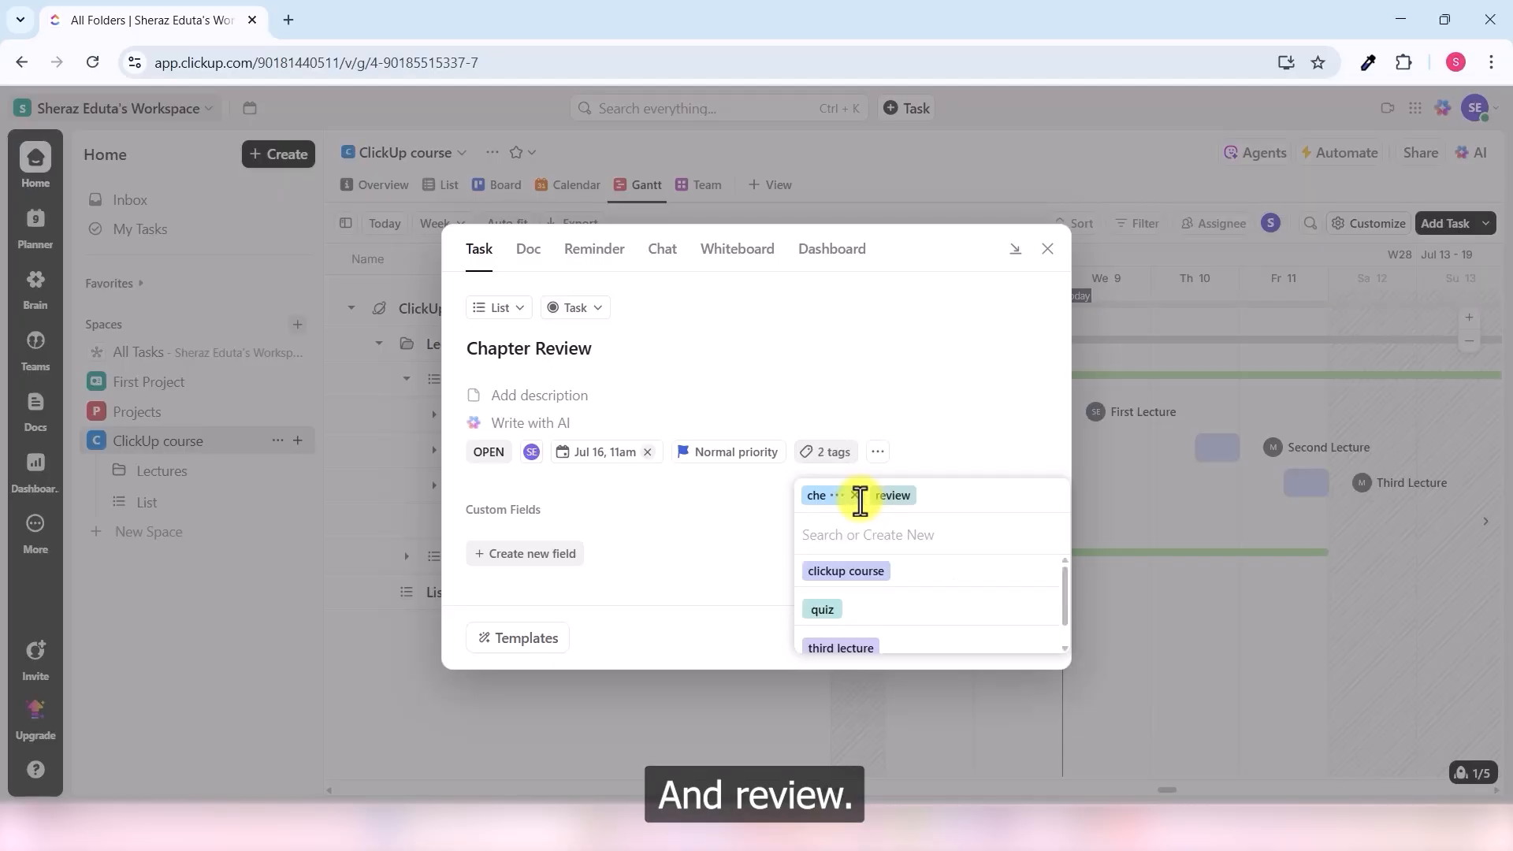
left_click(780, 517)
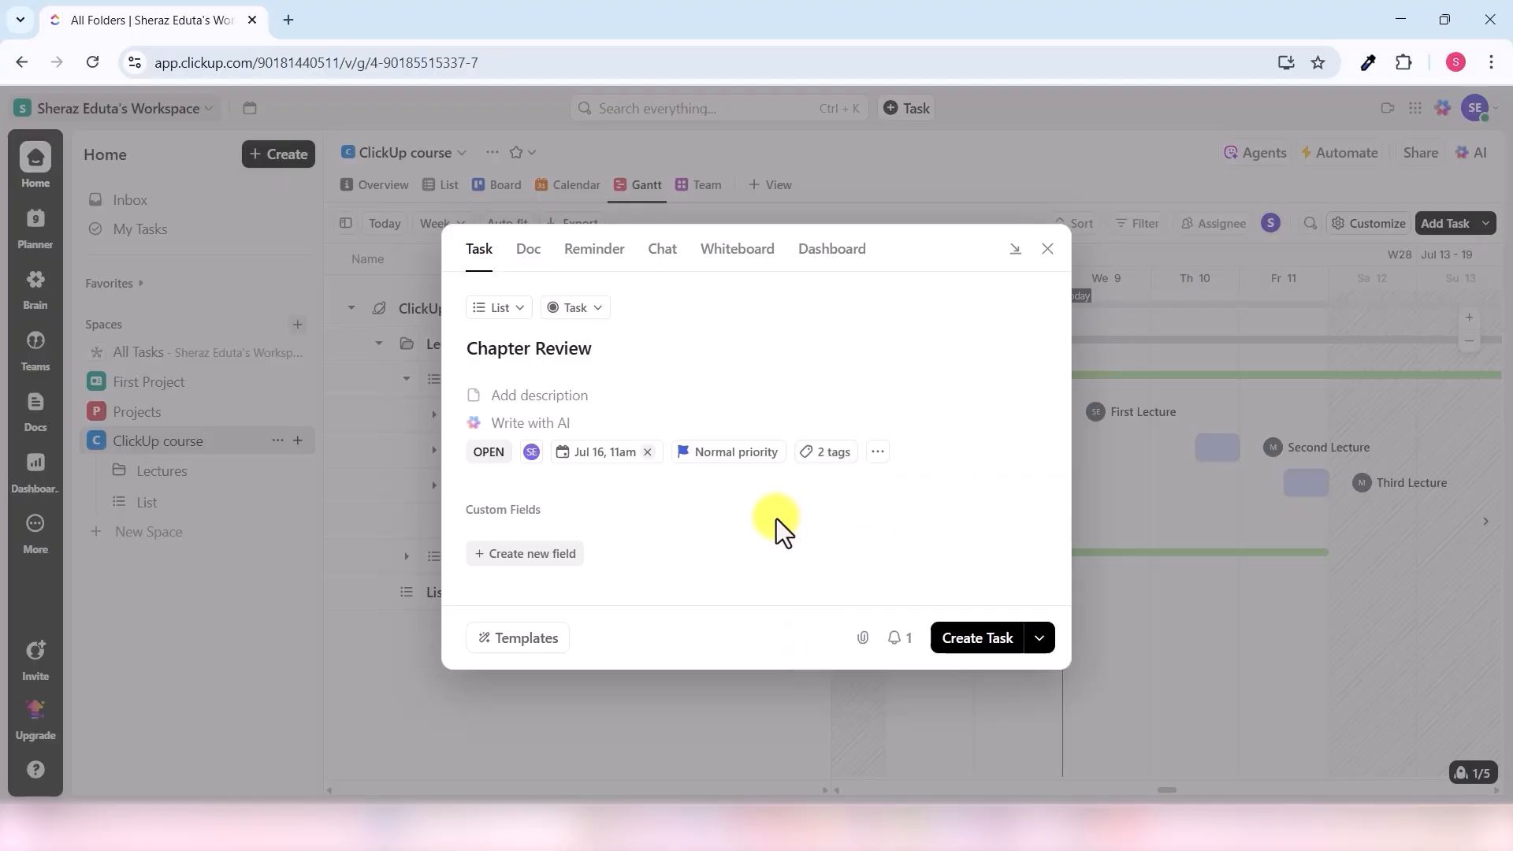
left_click(997, 637)
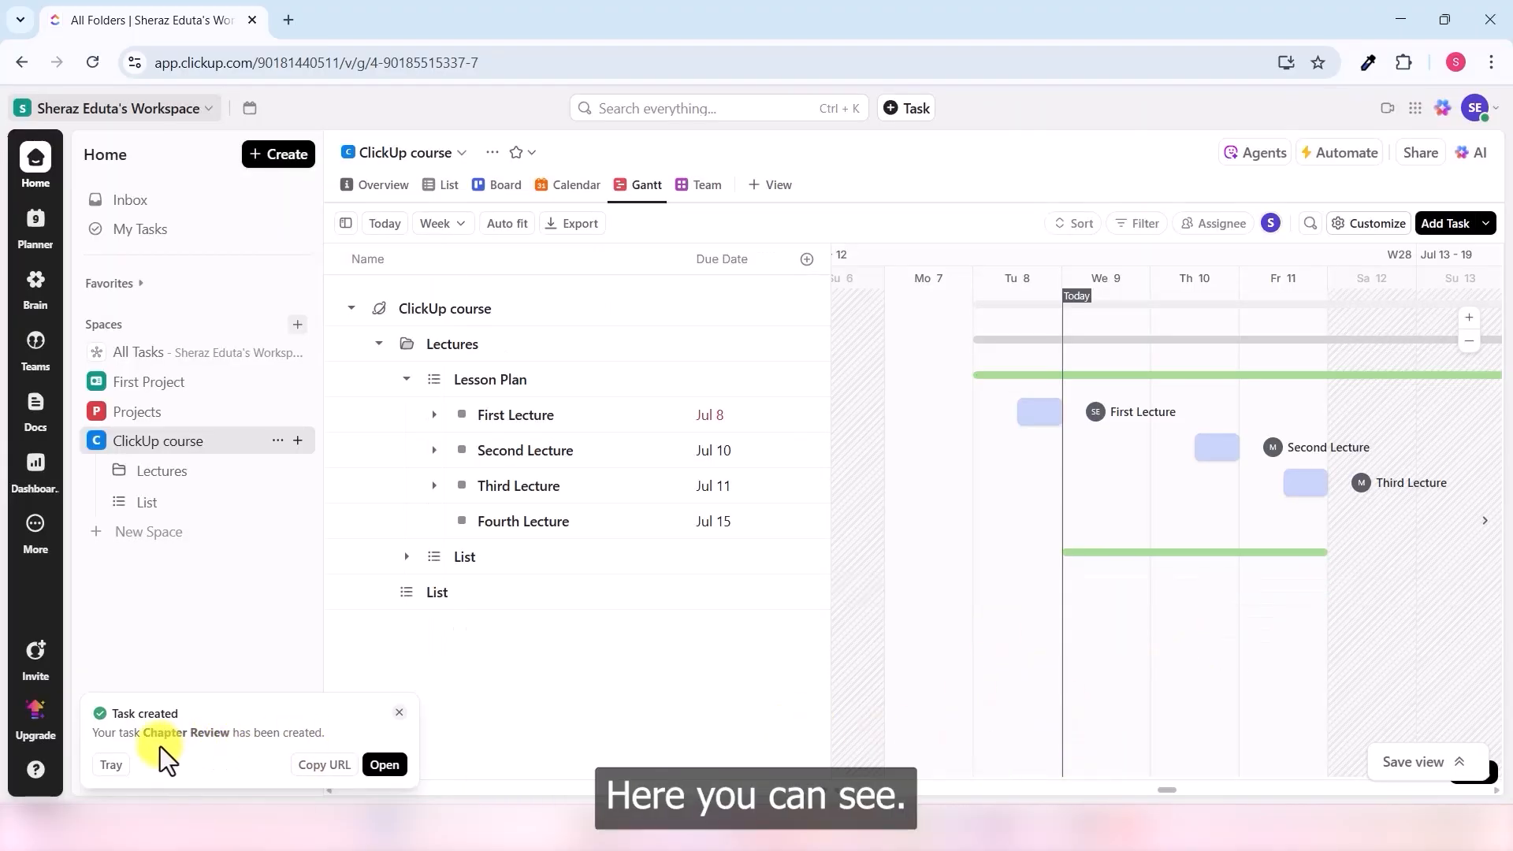
- Drag Chapter Review's Gantt bar from We 16 to Th 17 and open the task
left_click_drag(1171, 791, 1179, 791)
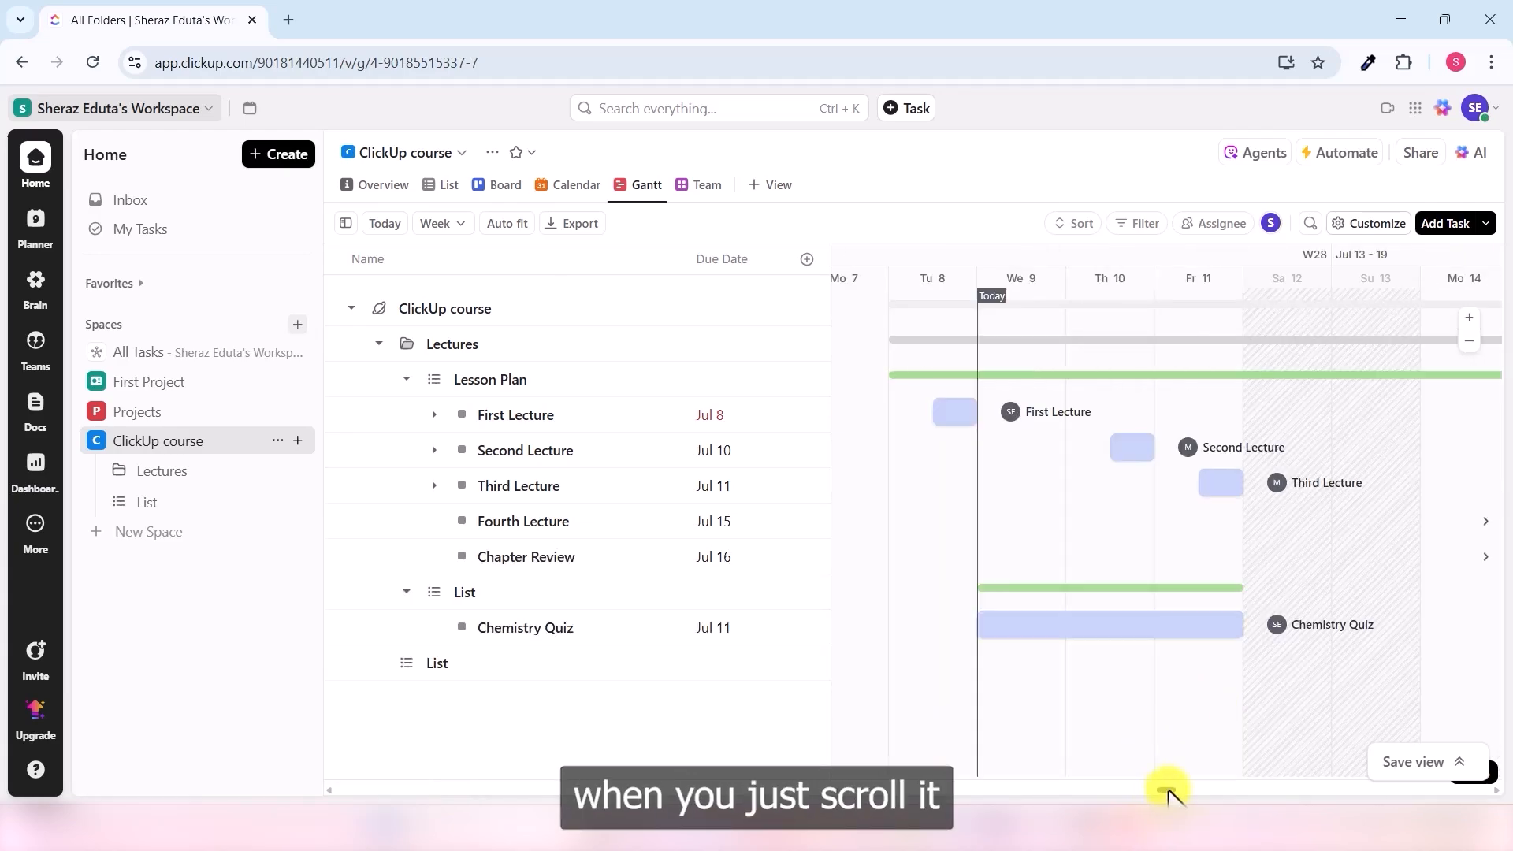
left_click_drag(1169, 792, 1185, 790)
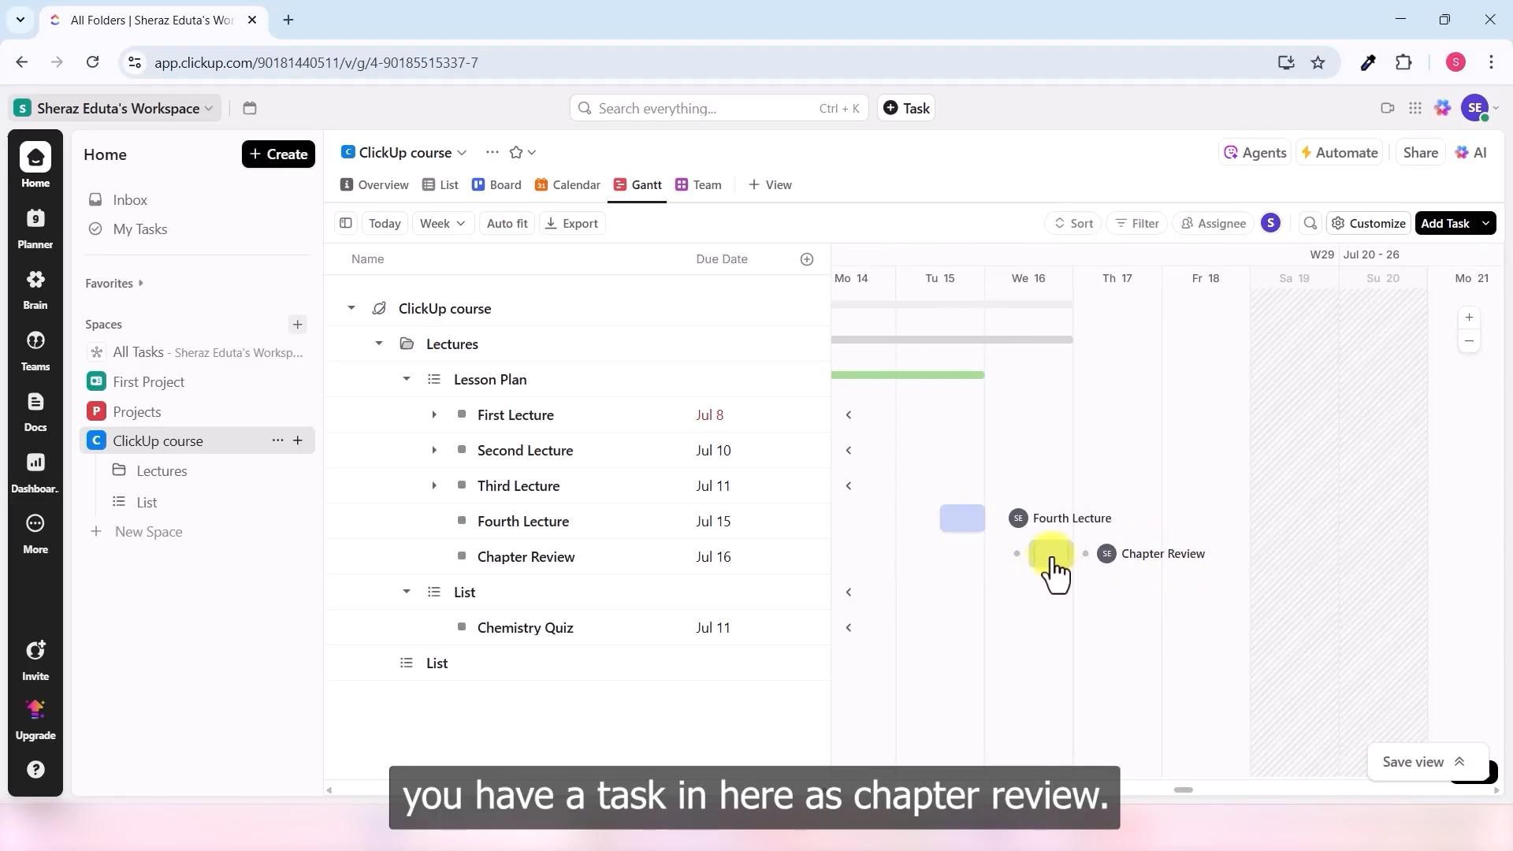
left_click_drag(1053, 555, 1145, 555)
left_click(1224, 563)
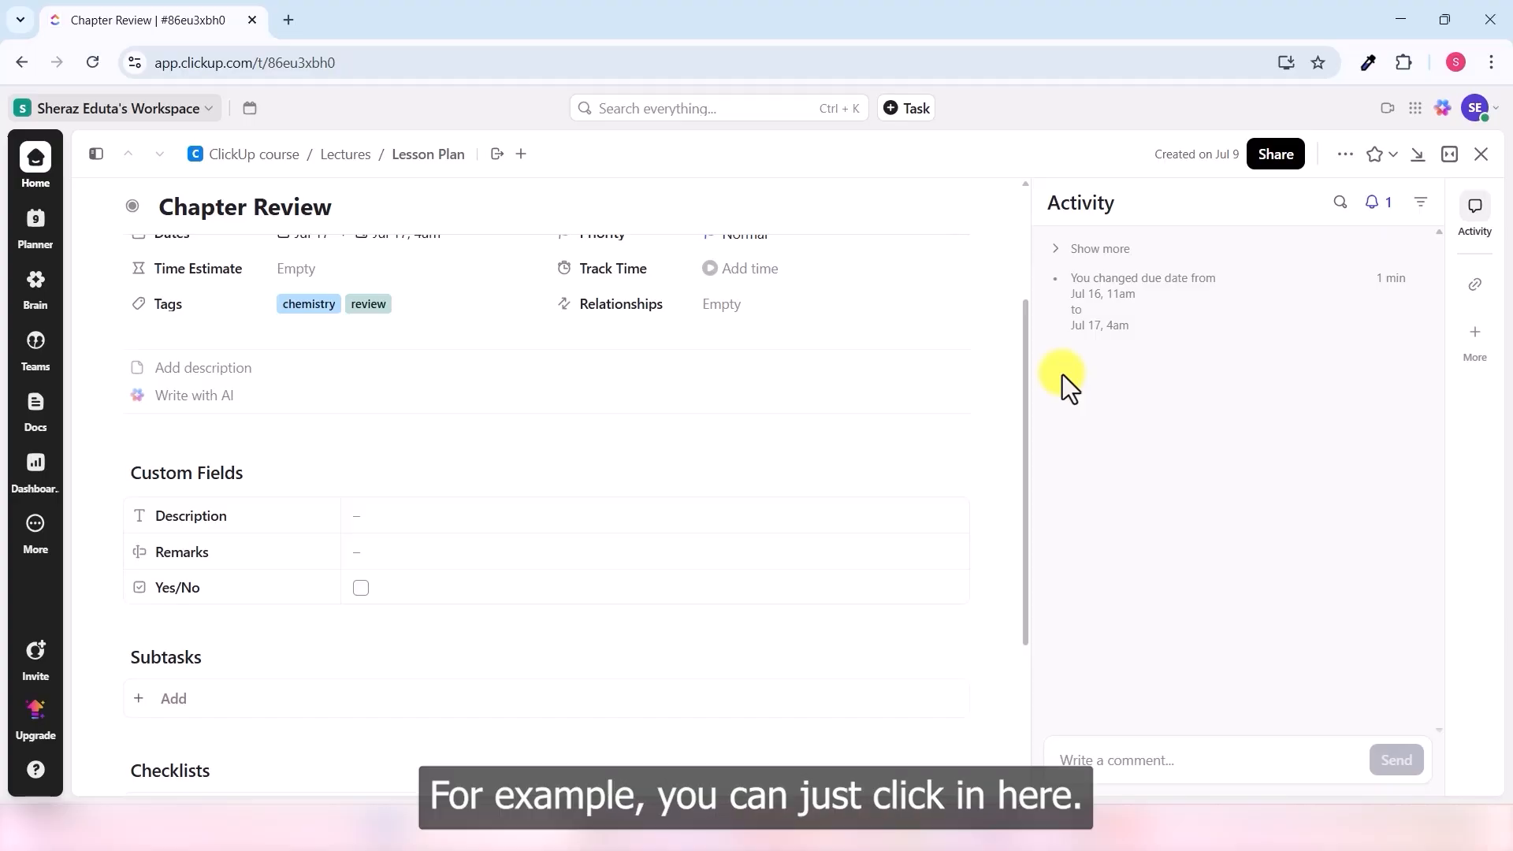
- Close the task, extend Fourth Lecture to Jul 17, and make Chapter Review start Jul 16
left_click(1481, 154)
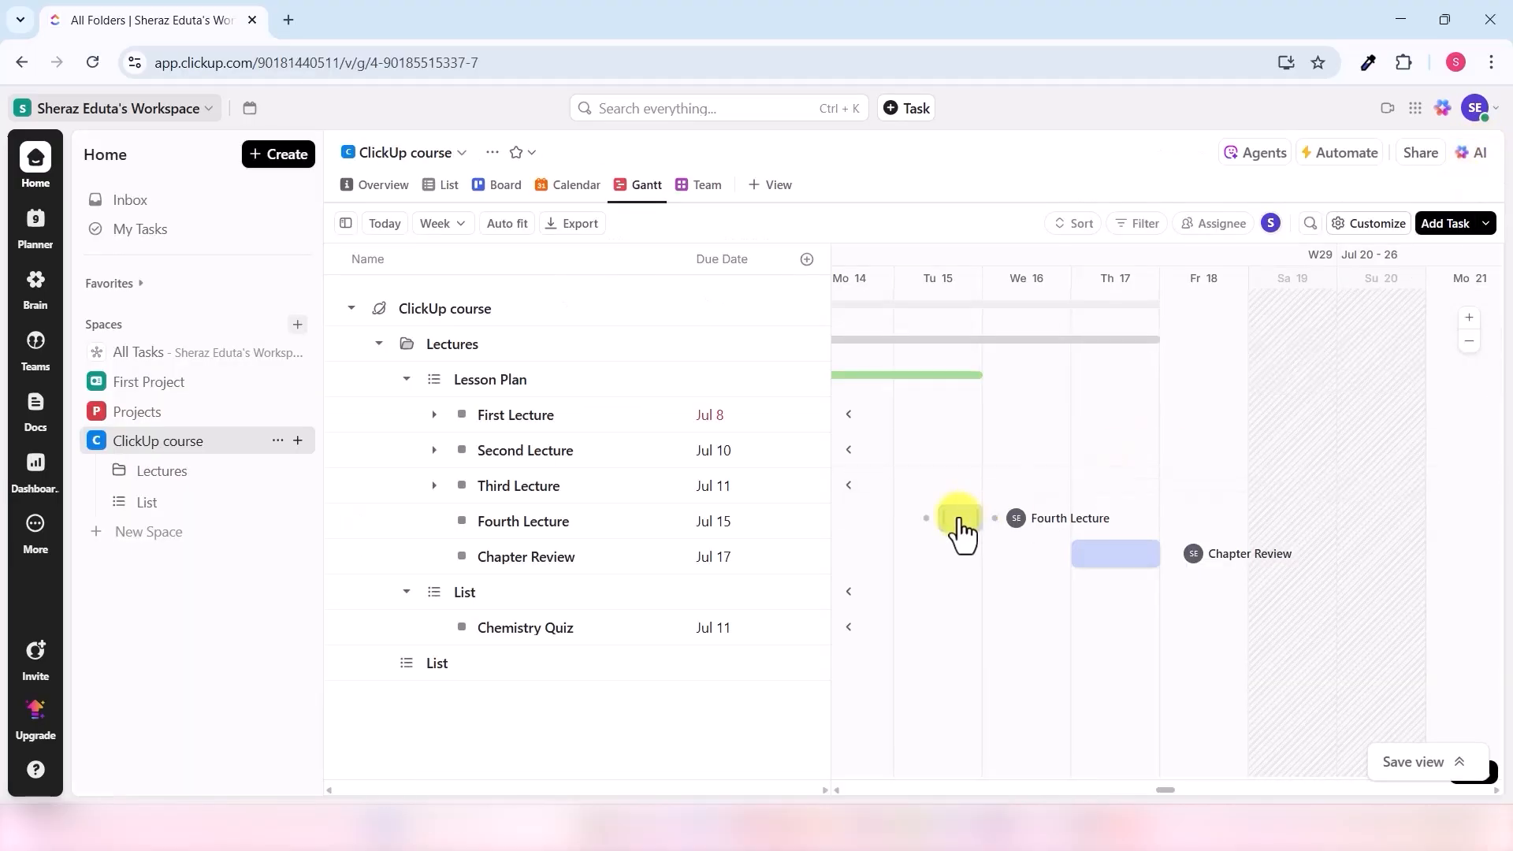
left_click_drag(976, 517, 1164, 520)
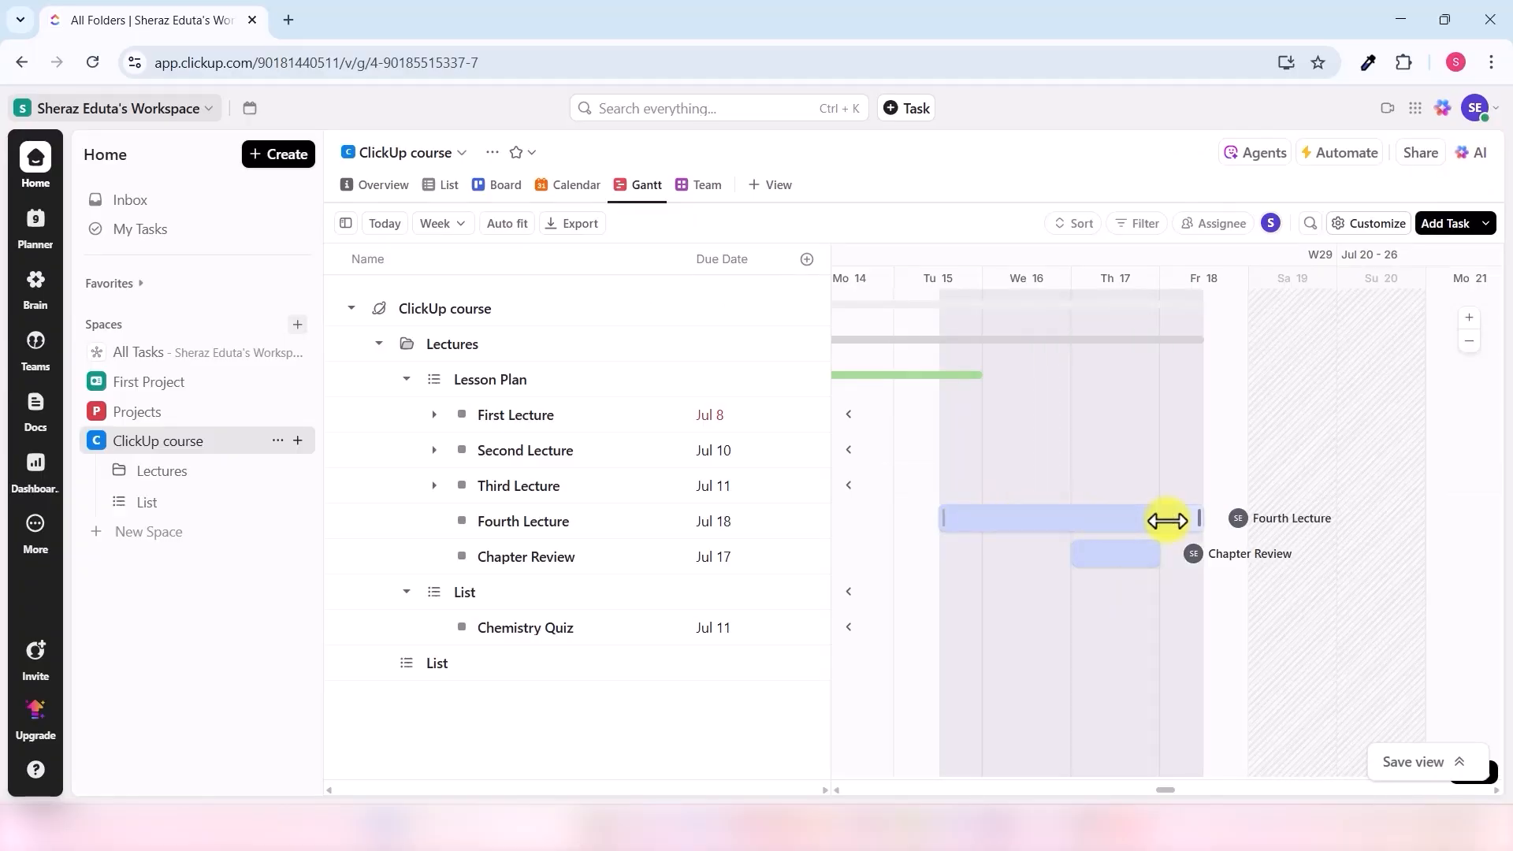
left_click_drag(1158, 521, 1162, 520)
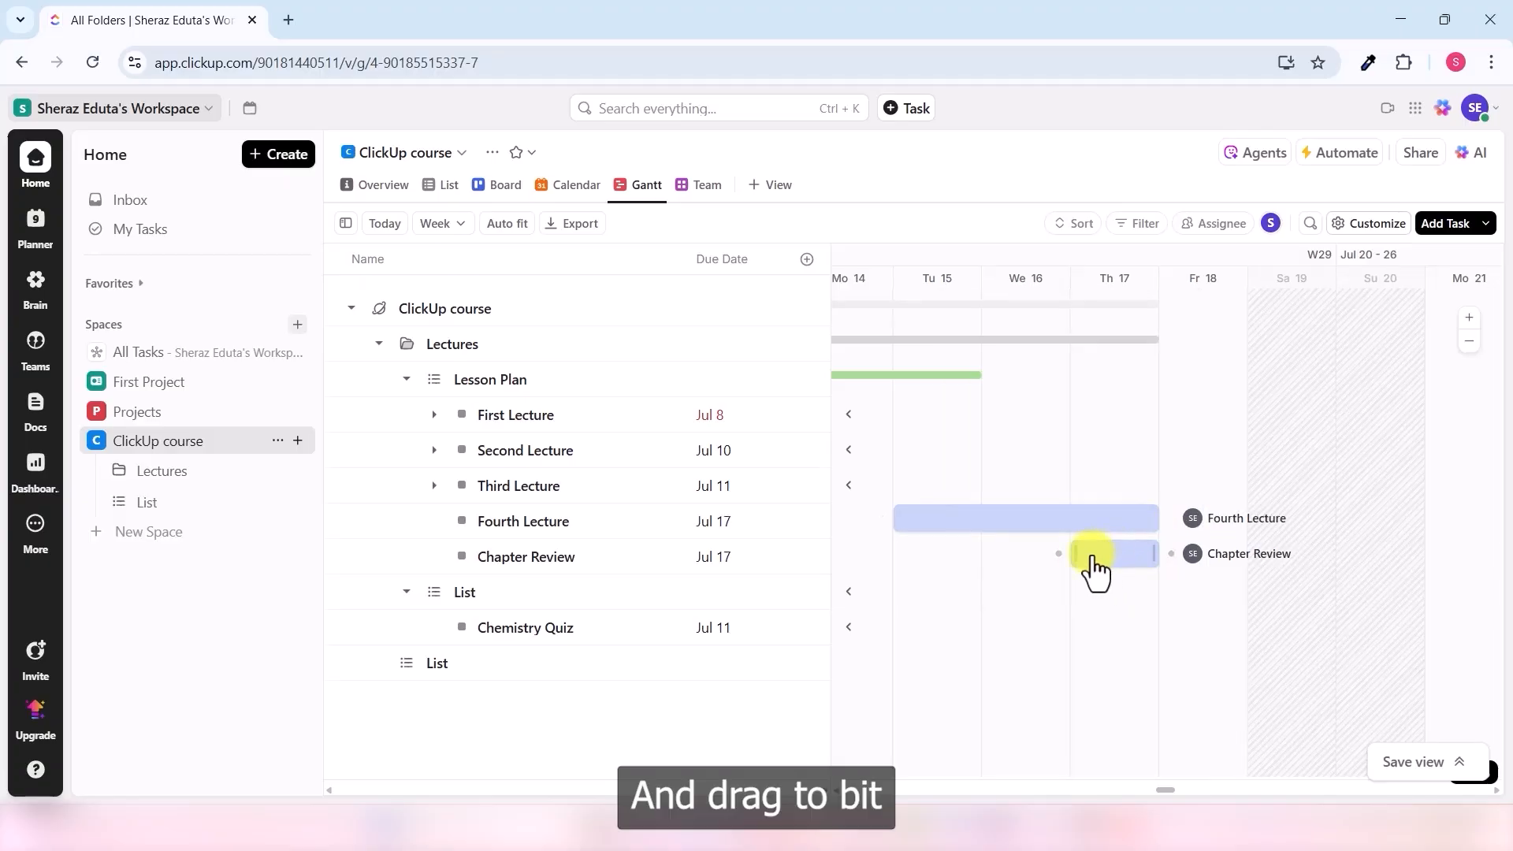
left_click_drag(1075, 554, 1006, 551)
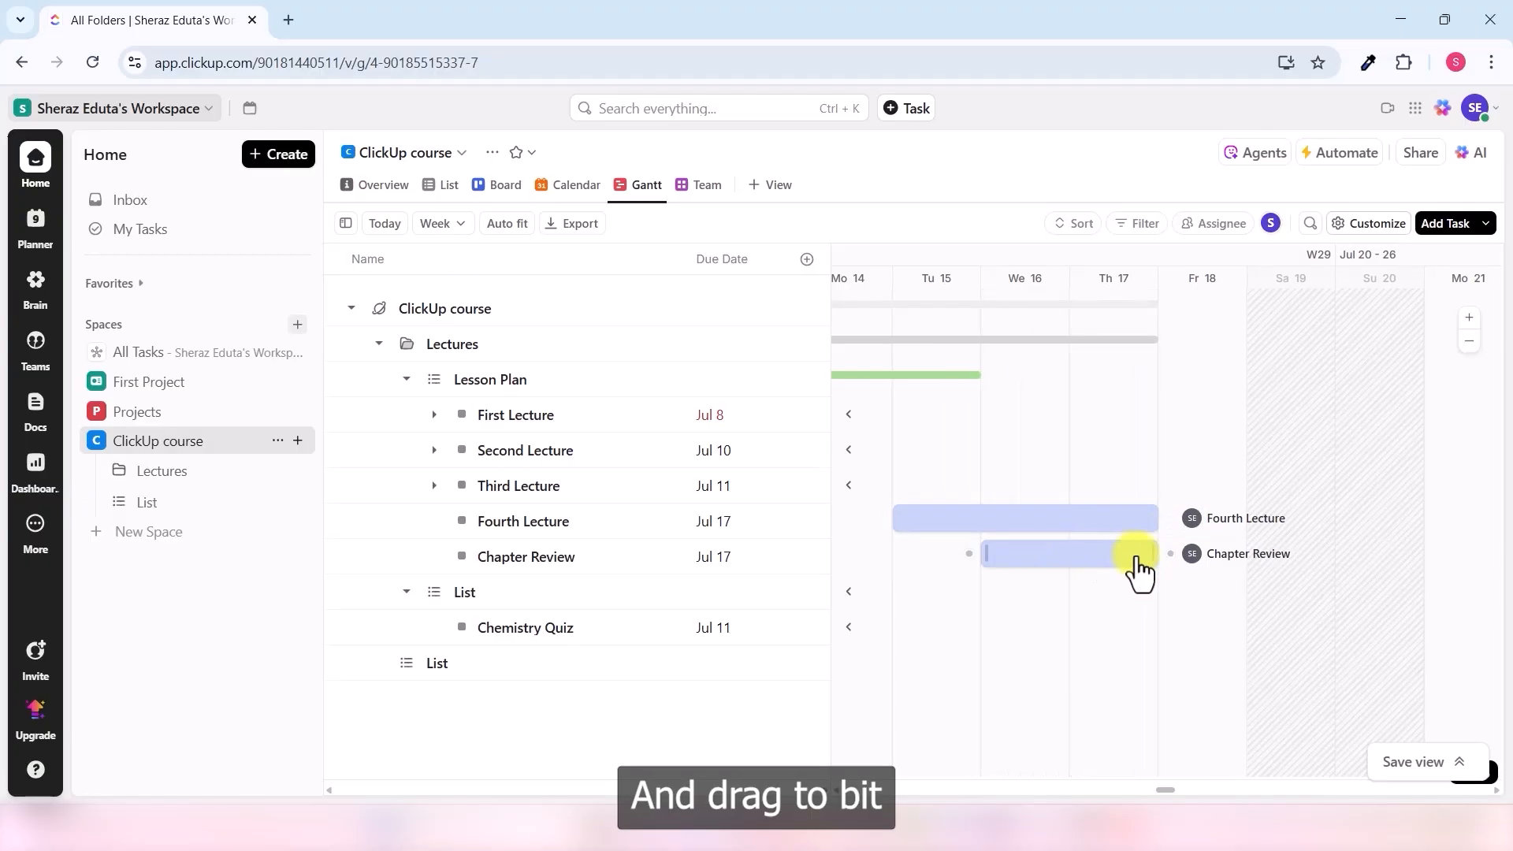
left_click_drag(1148, 551, 1076, 573)
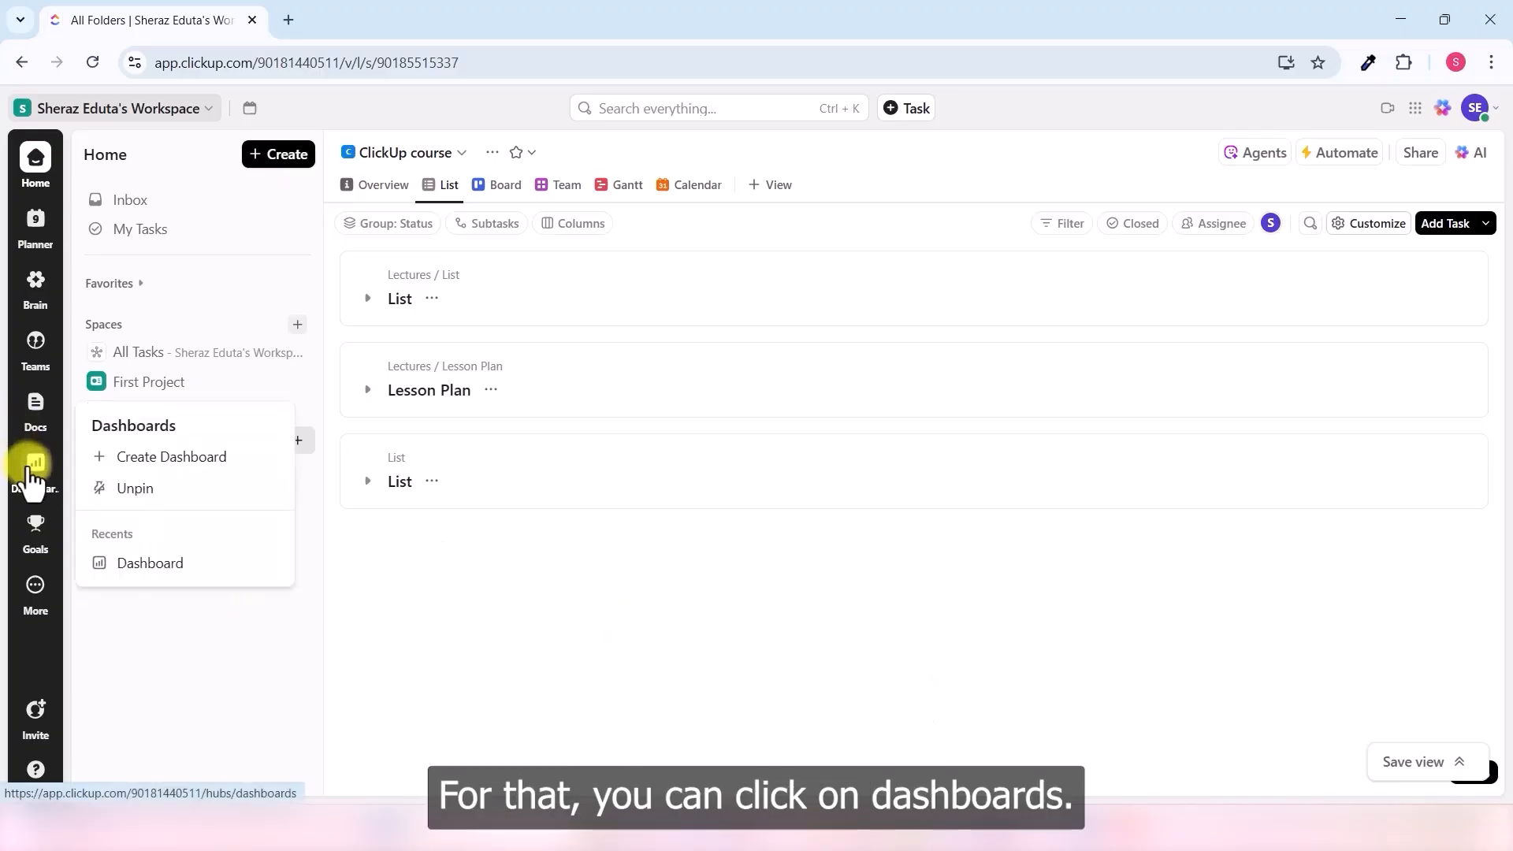
- Open Dashboards from the left sidebar
left_click(32, 472)
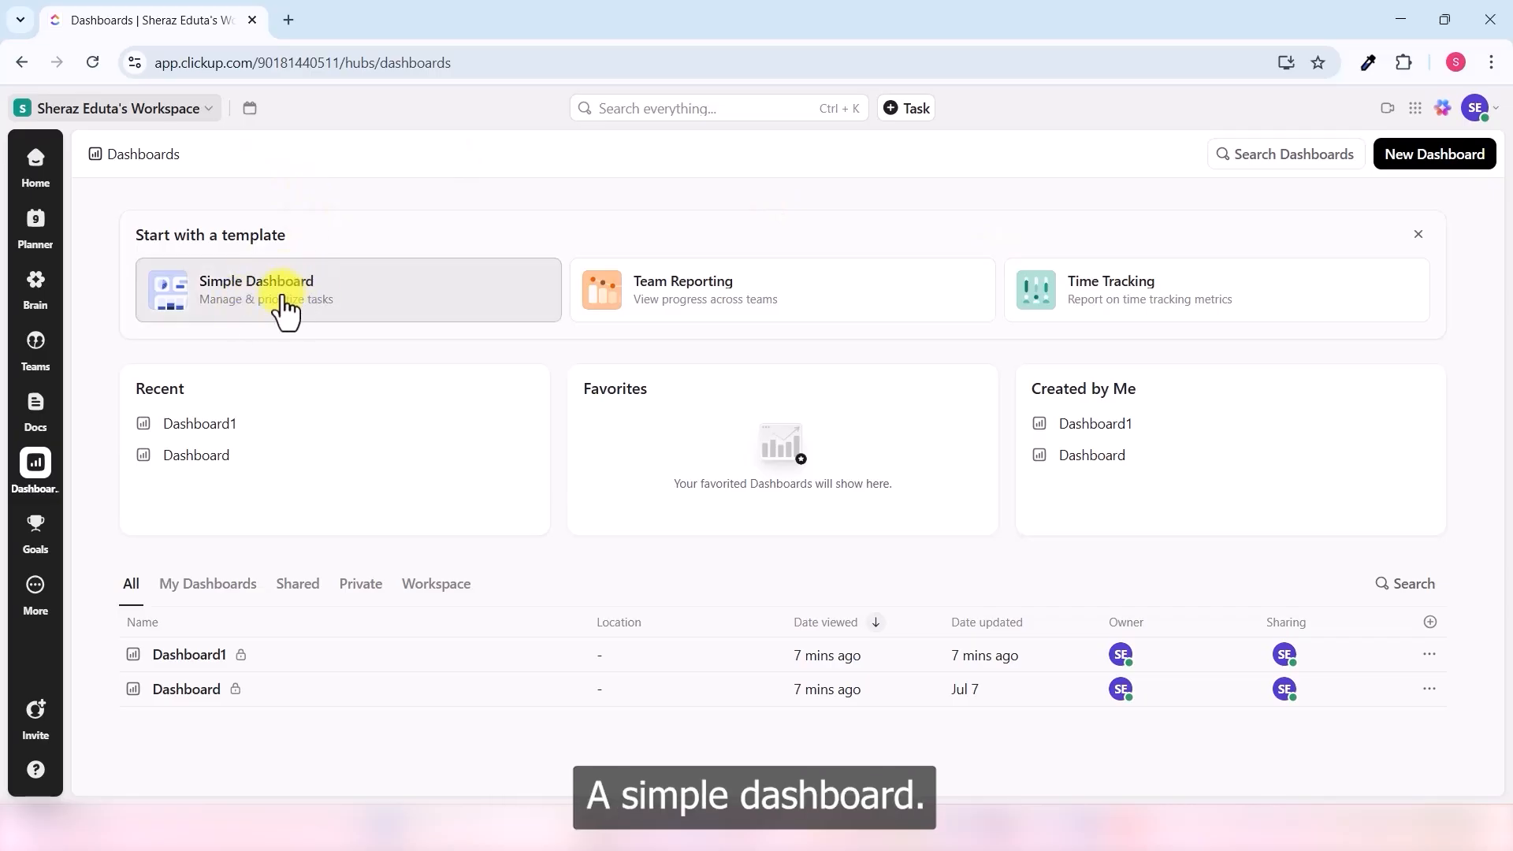
left_click(197, 455)
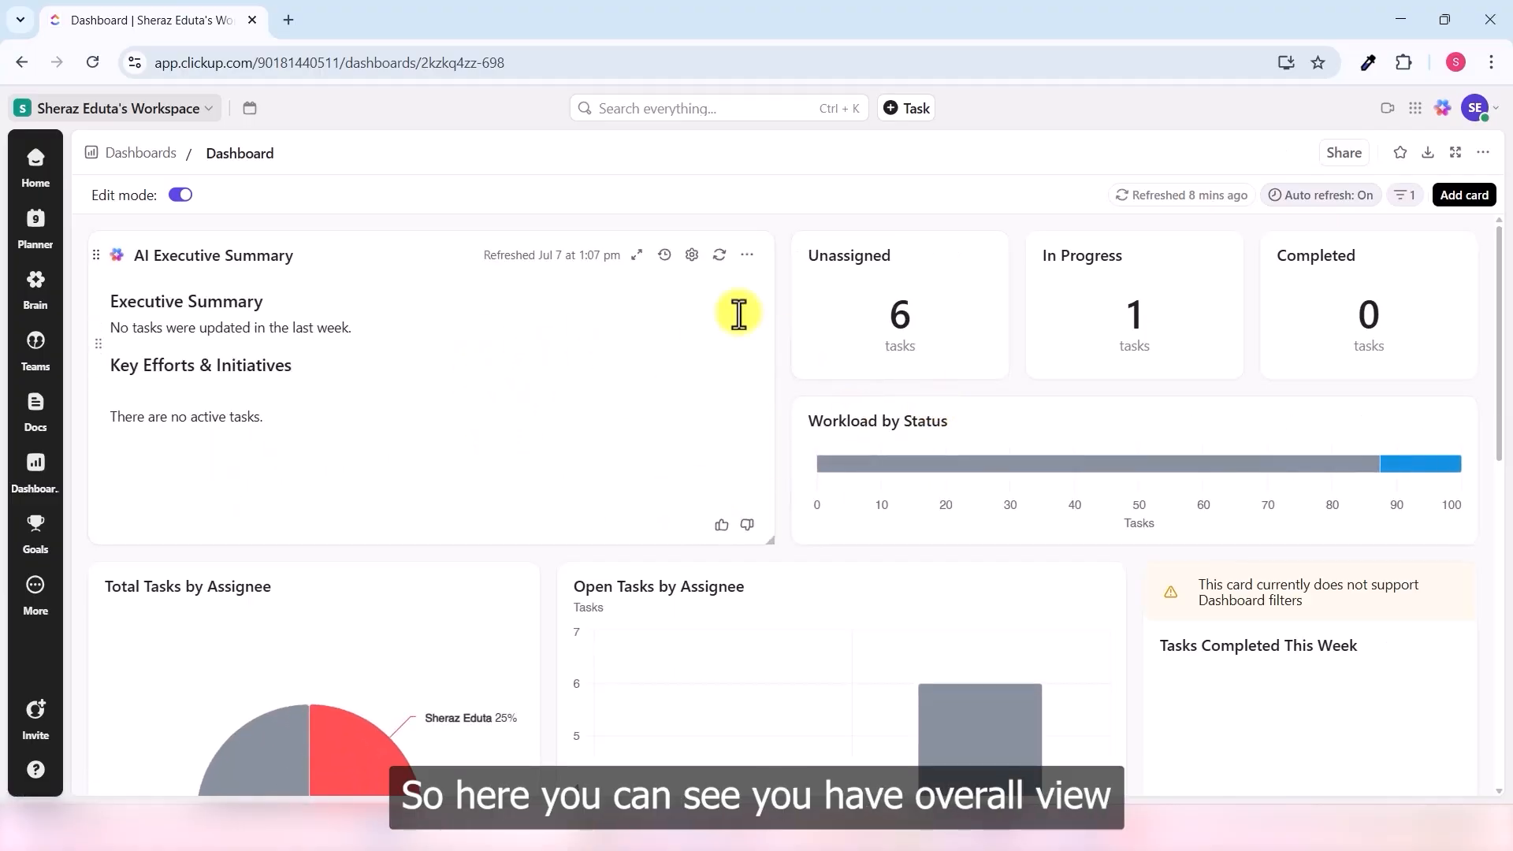
scroll(736, 315, "down", 5)
scroll(665, 274, "down", 5)
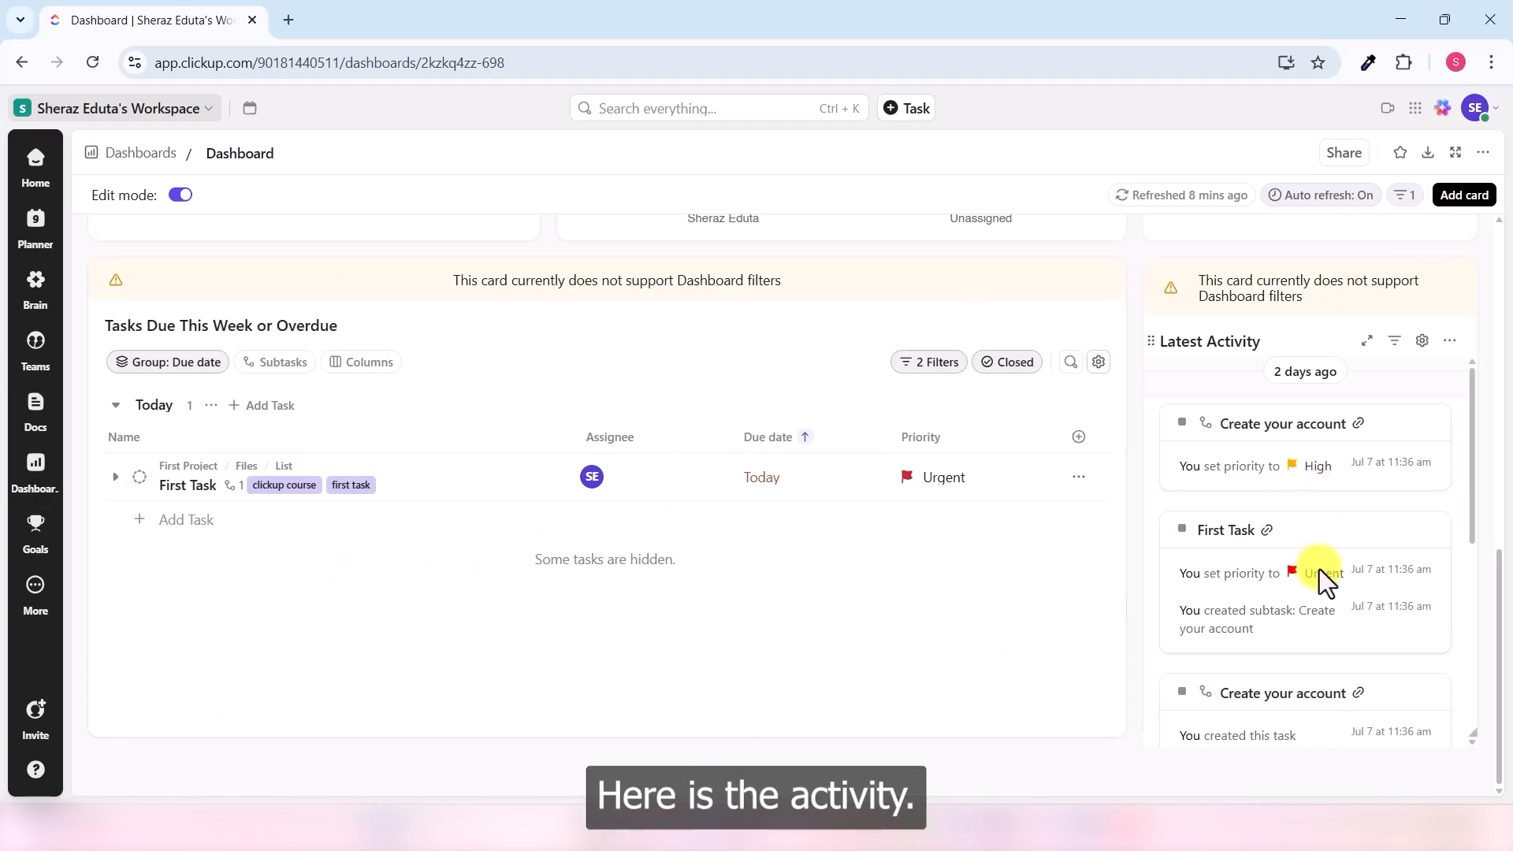
scroll(1321, 567, "up", 10)
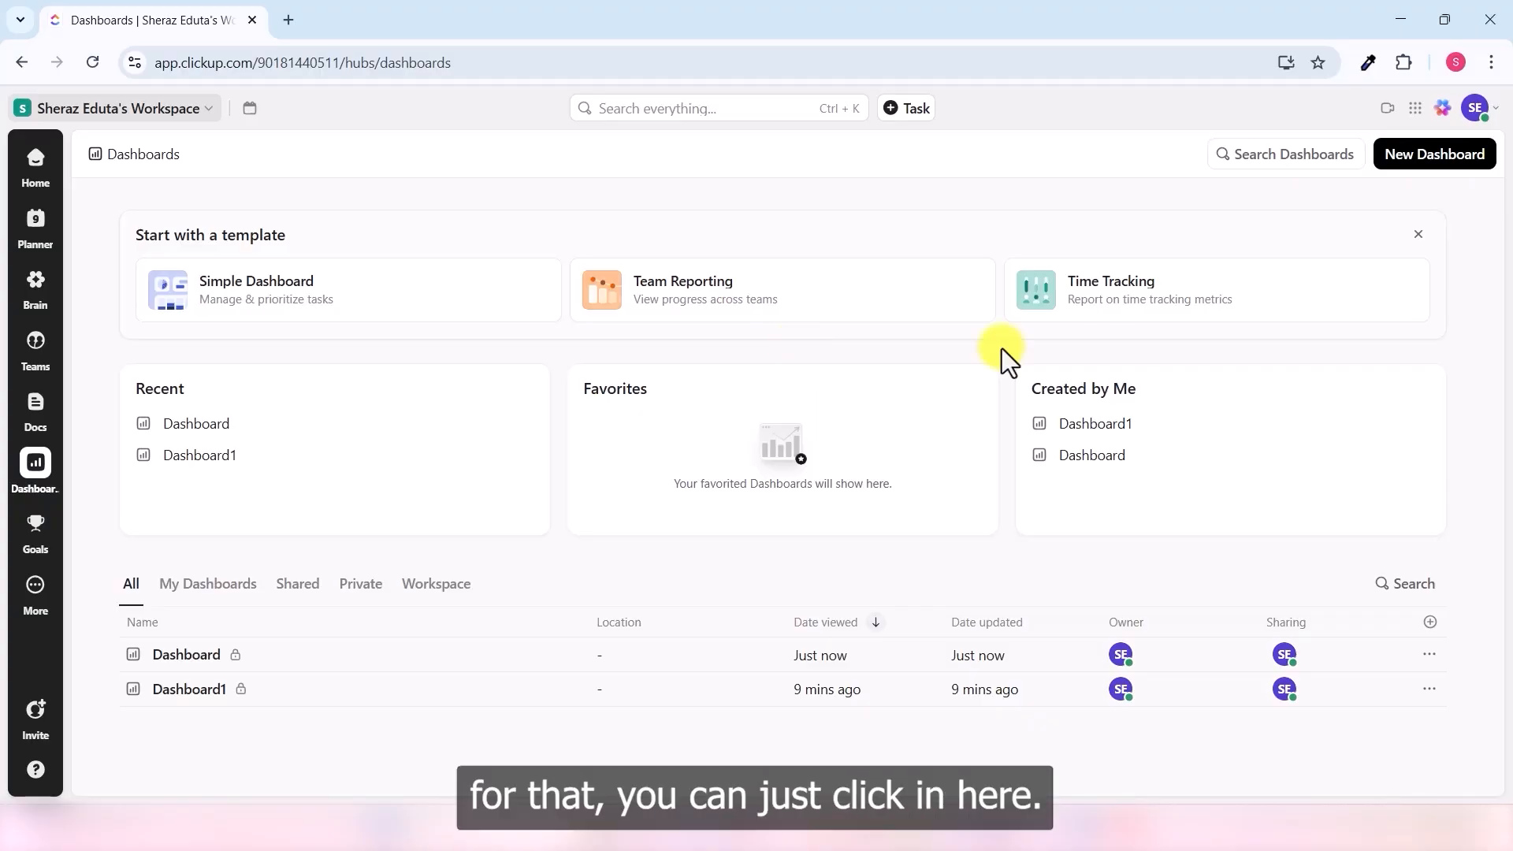
- Use the Time Tracking template with ClickUp course, Projects and First Project as locations
left_click(1135, 307)
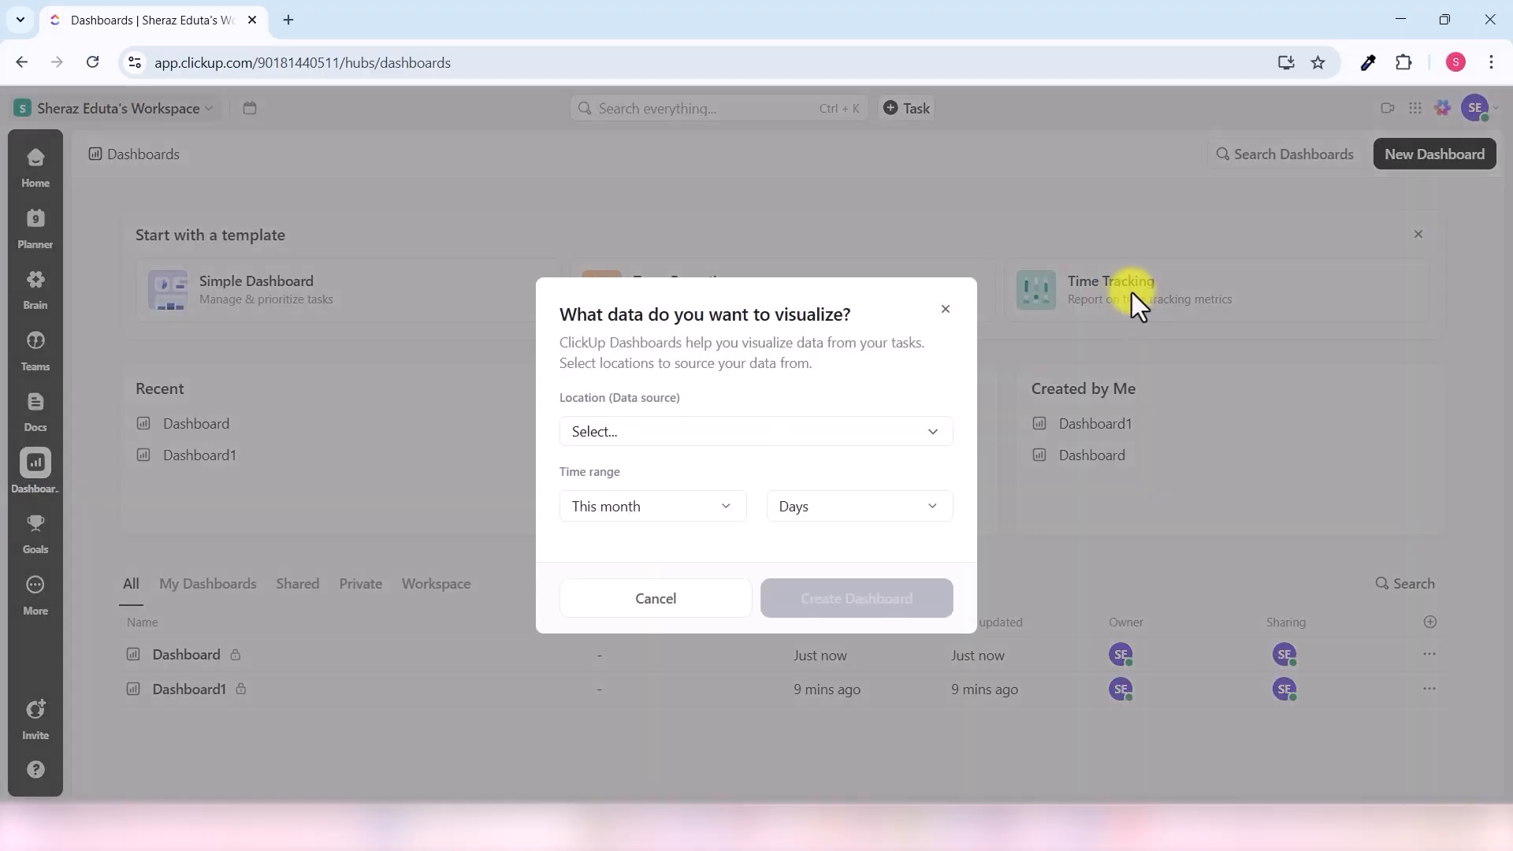
left_click(755, 435)
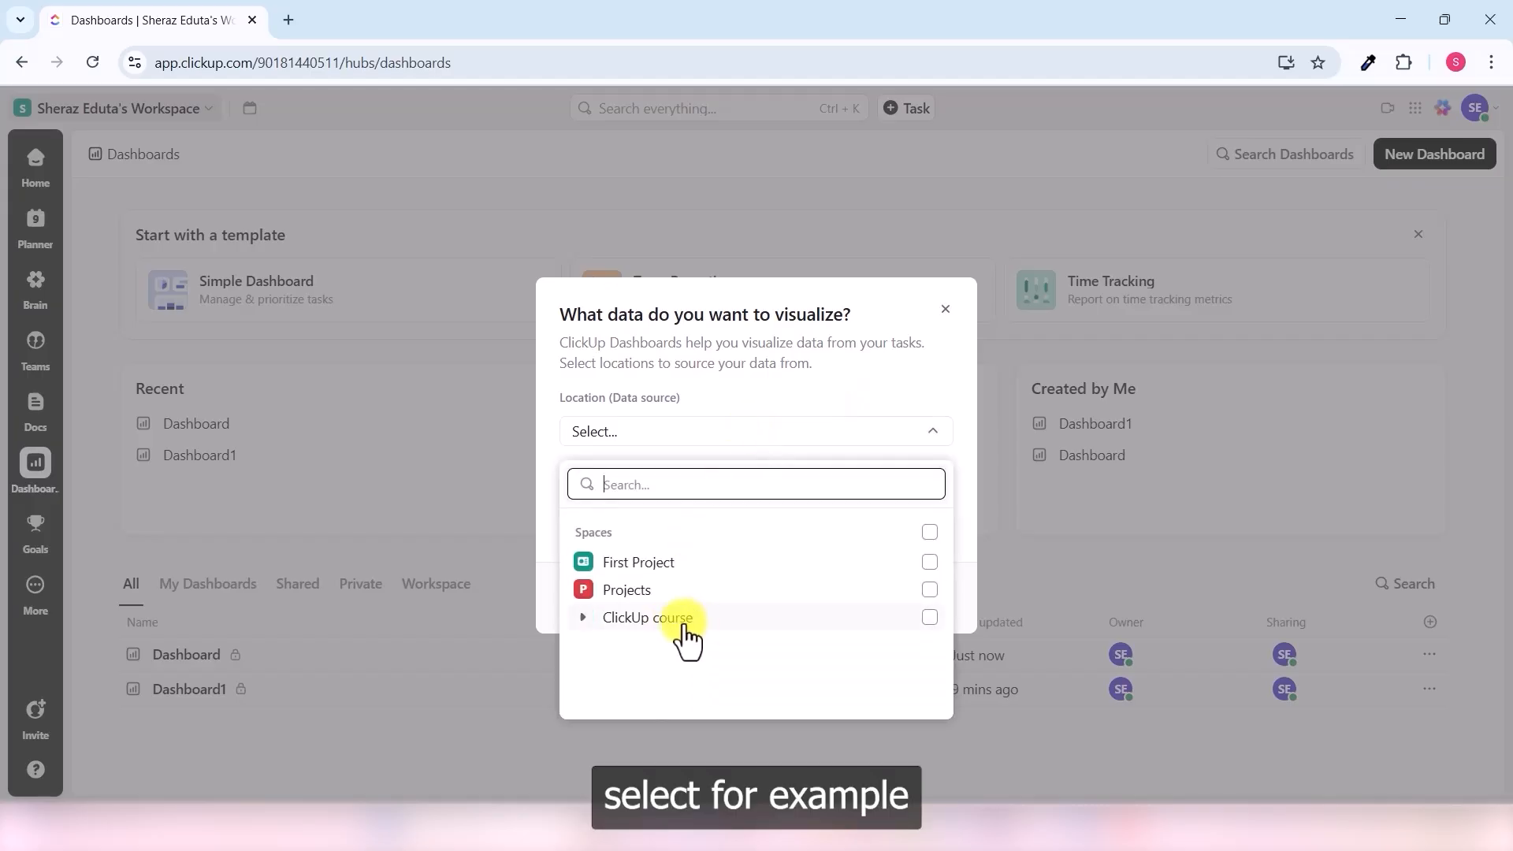
left_click(700, 620)
left_click(929, 589)
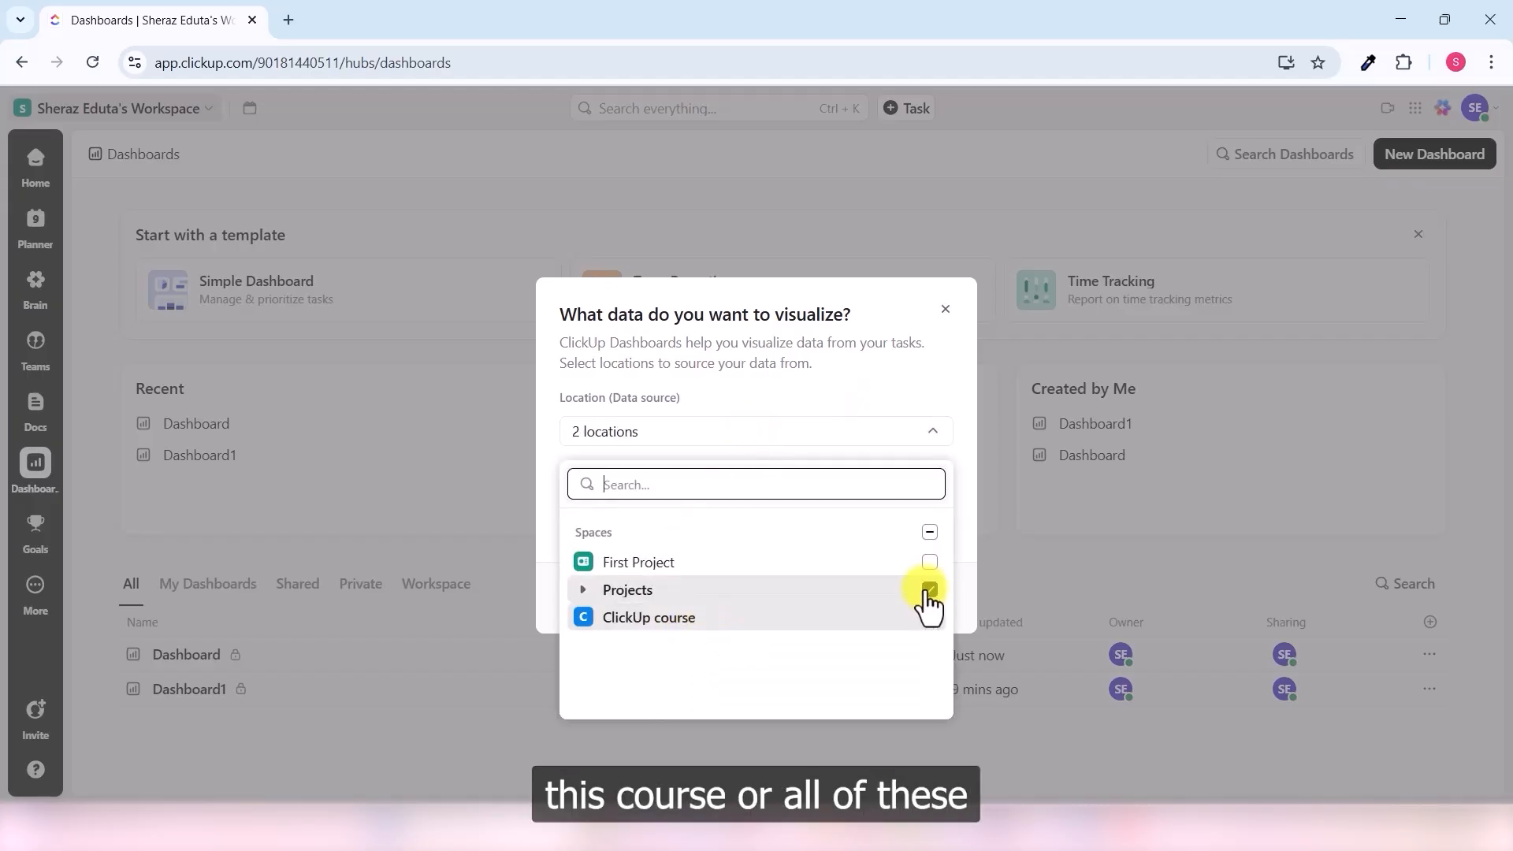
left_click(929, 562)
left_click(974, 541)
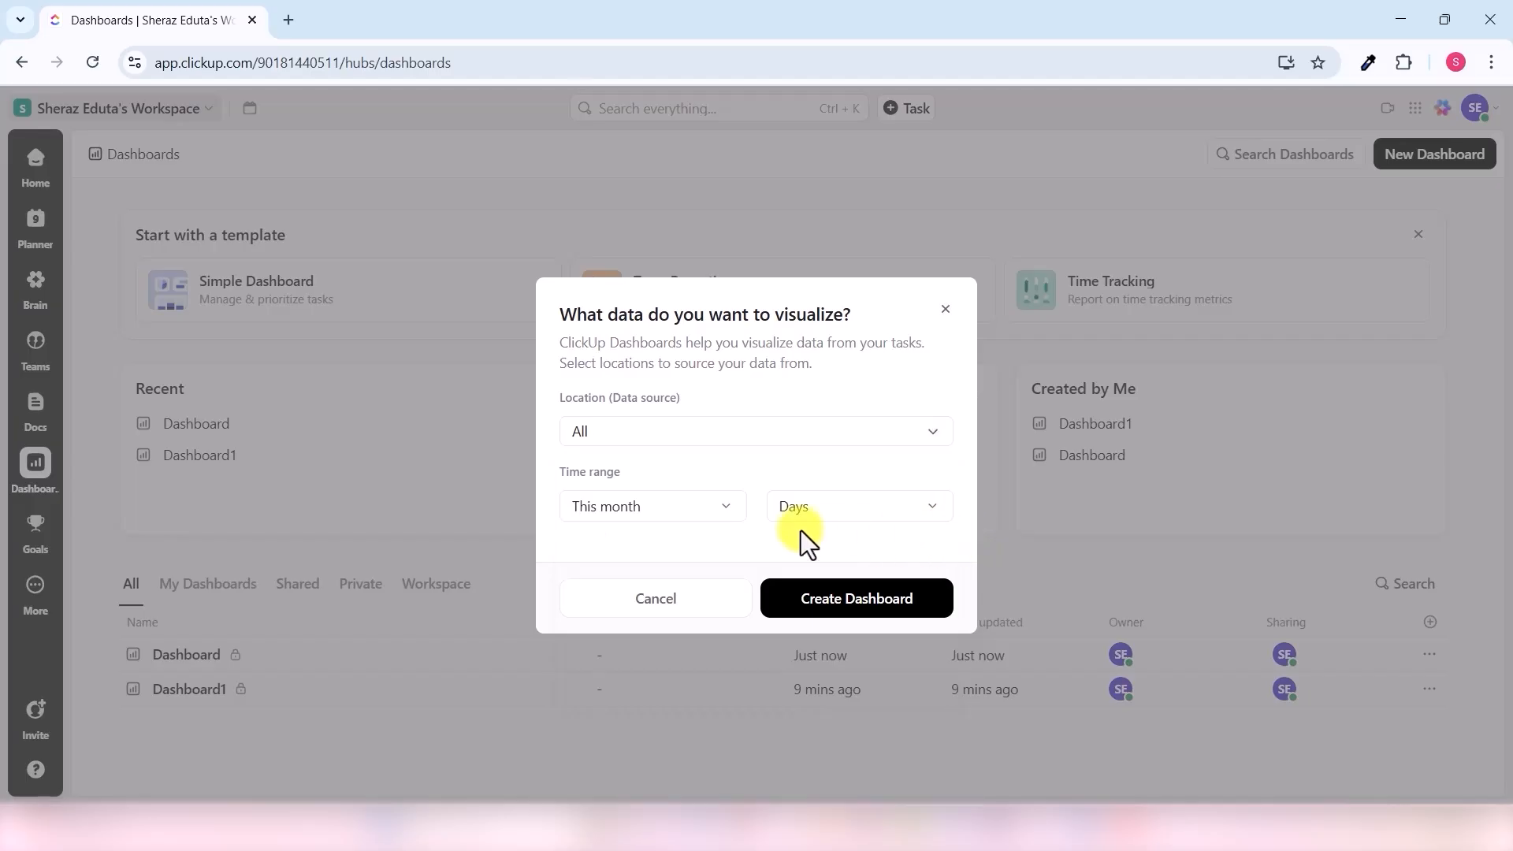
- Keep This month and Days as the time settings and create the dashboard
left_click(728, 514)
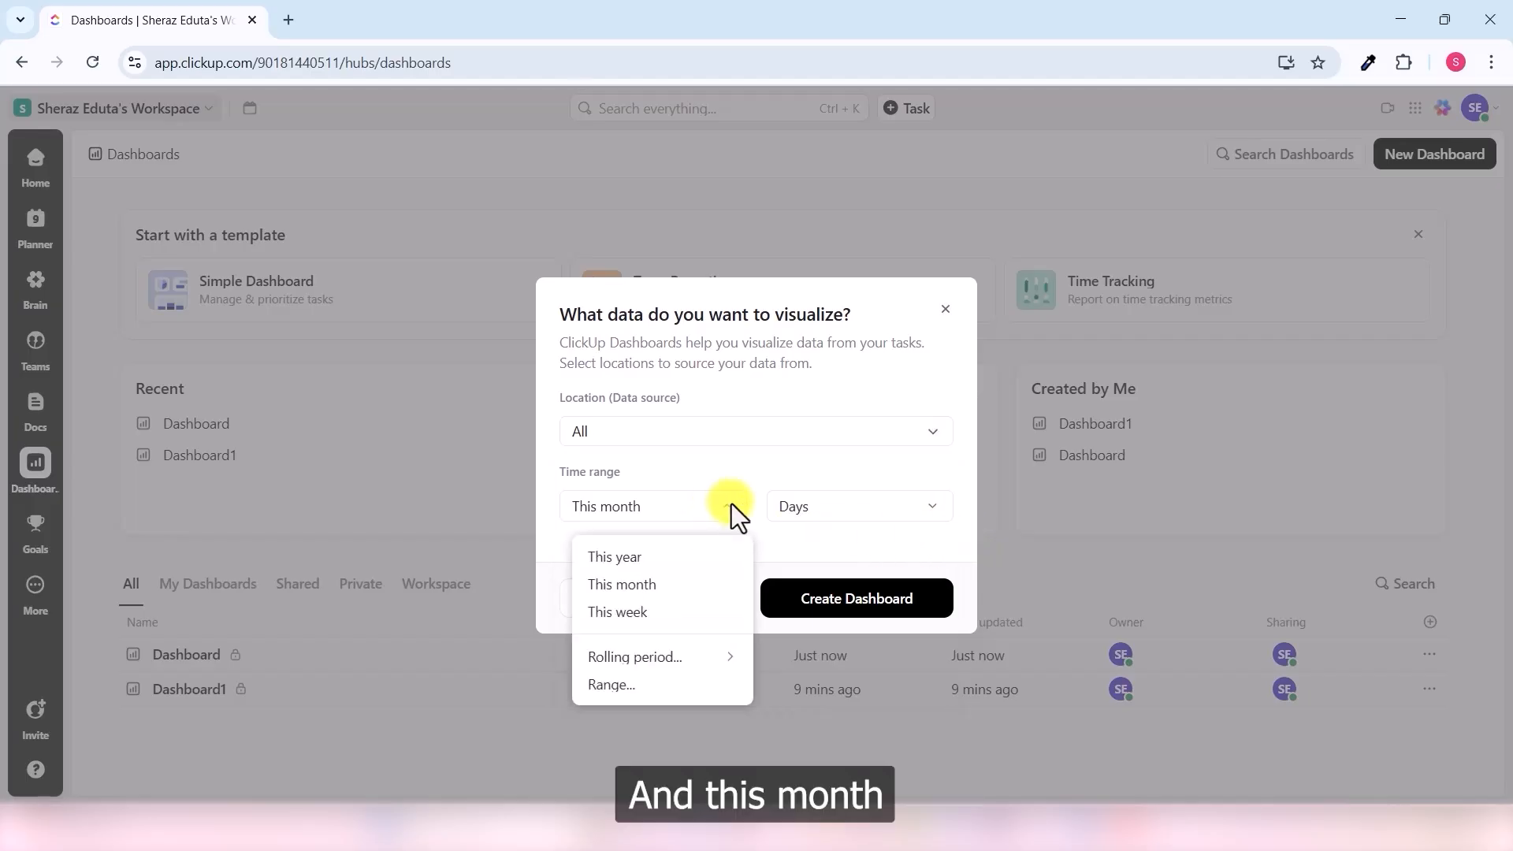
left_click(658, 585)
left_click(932, 507)
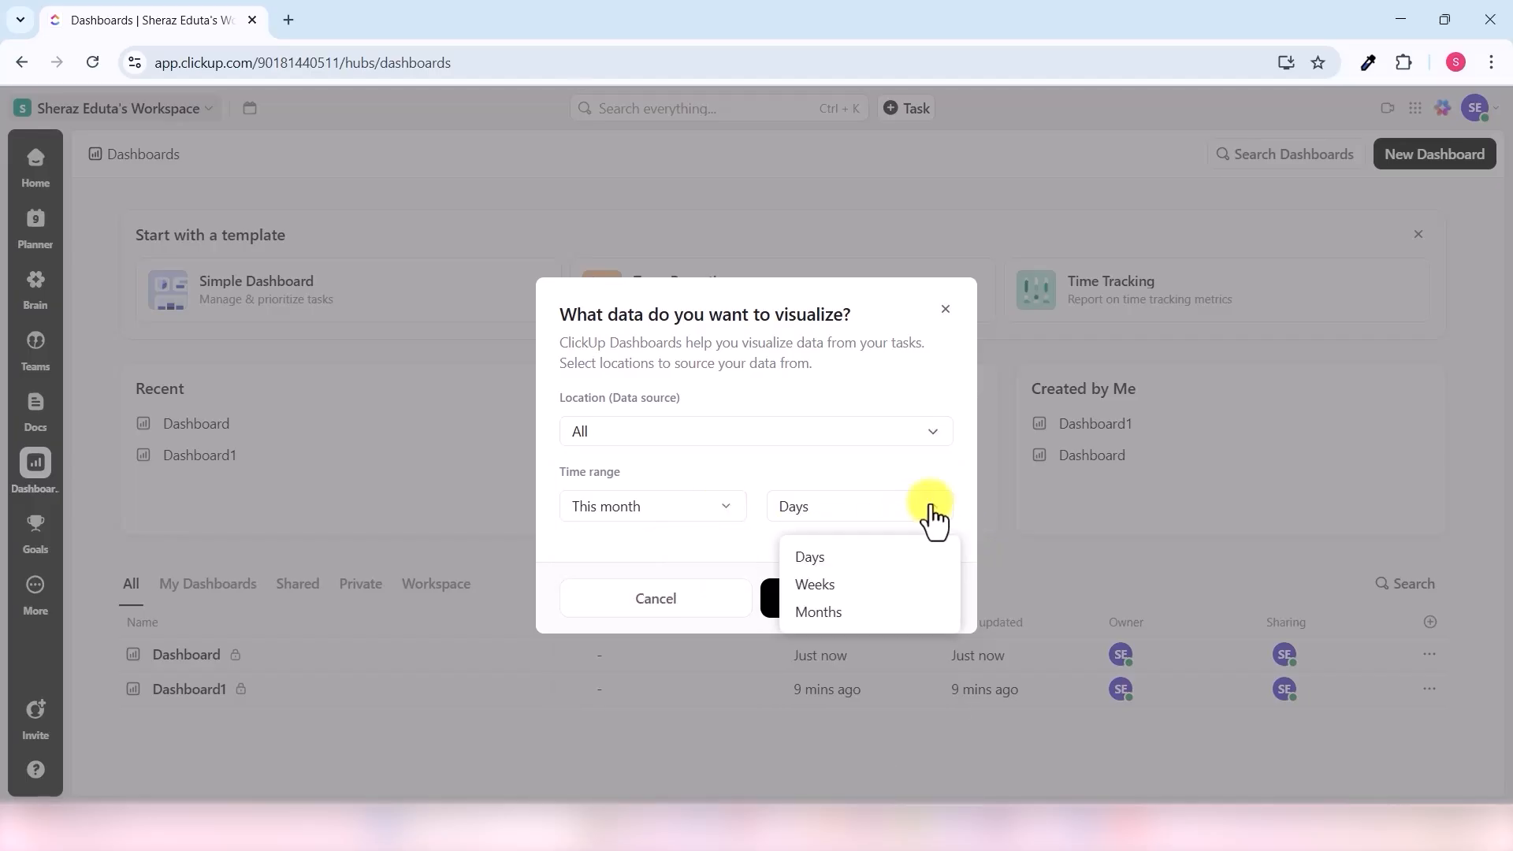
left_click(841, 561)
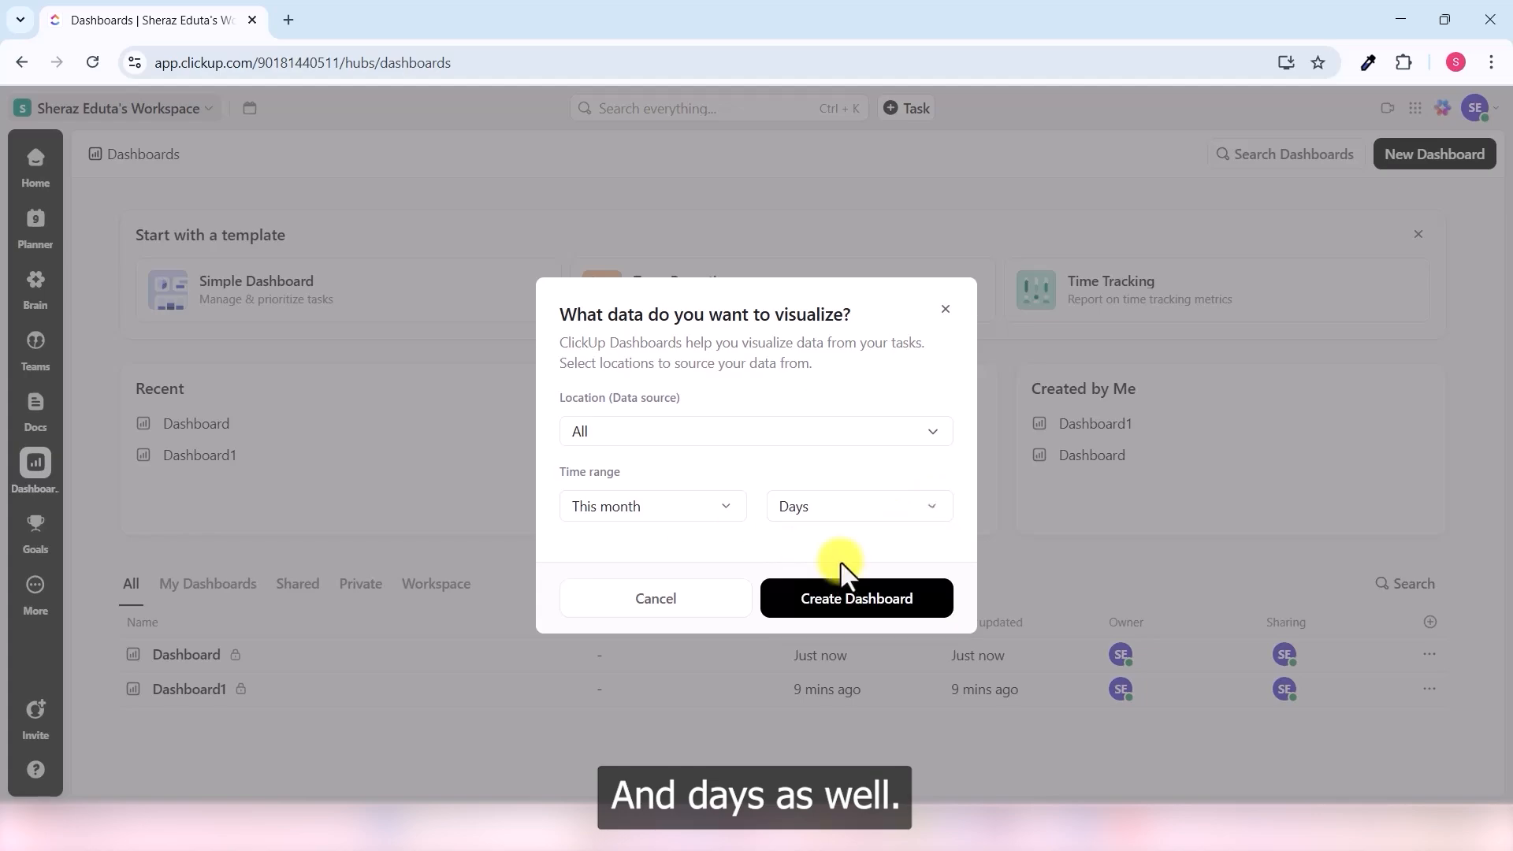
left_click(888, 600)
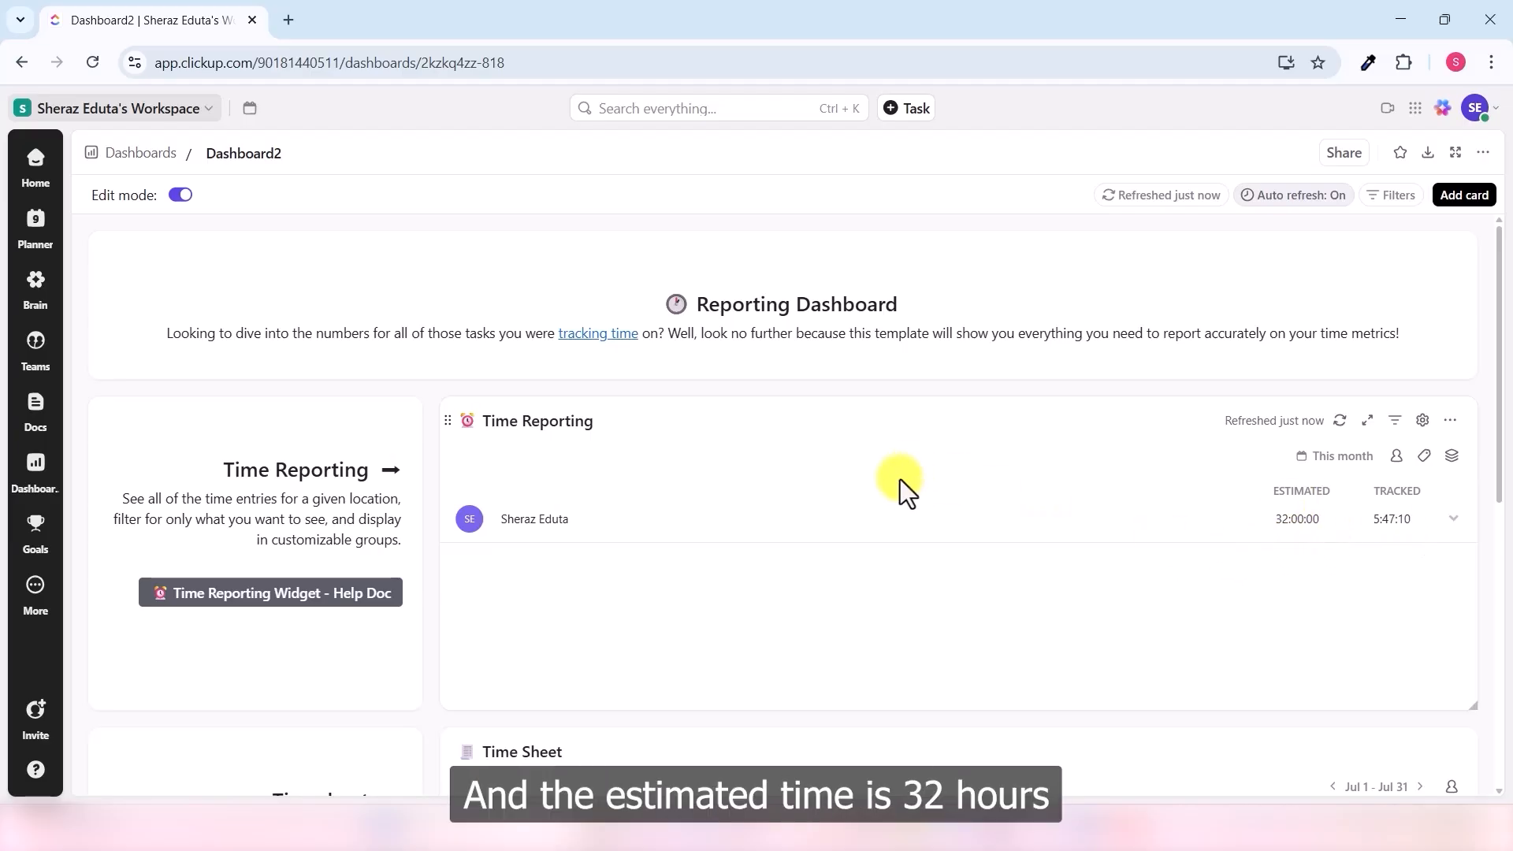
- Scroll down through the new Dashboard2 report
scroll(899, 497, "down", 8)
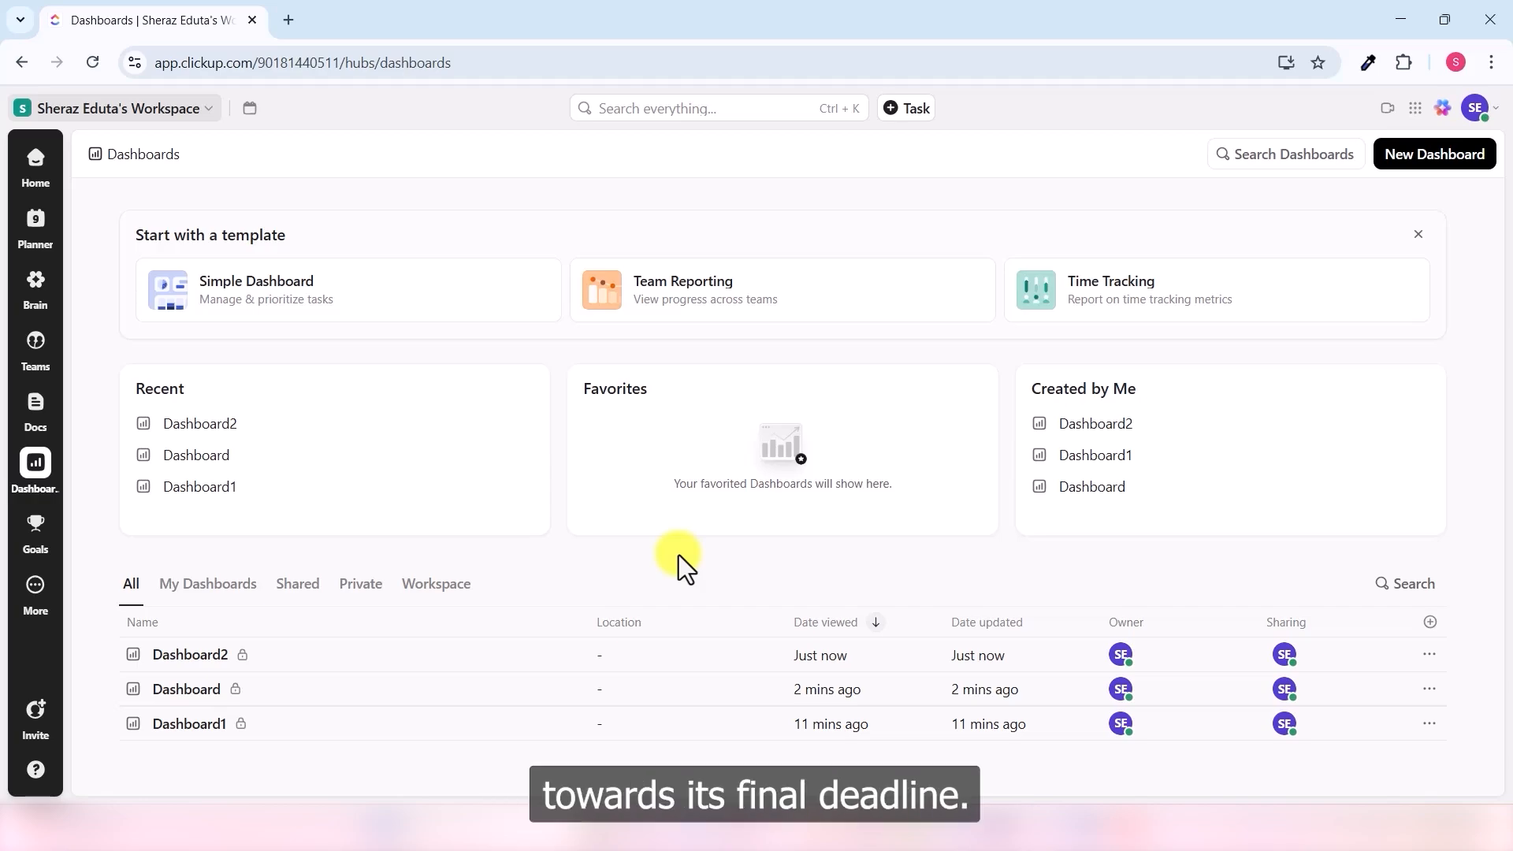
- Build a Team Reporting dashboard using First Project and ClickUp course as locations
left_click(710, 329)
left_click(700, 469)
left_click(930, 599)
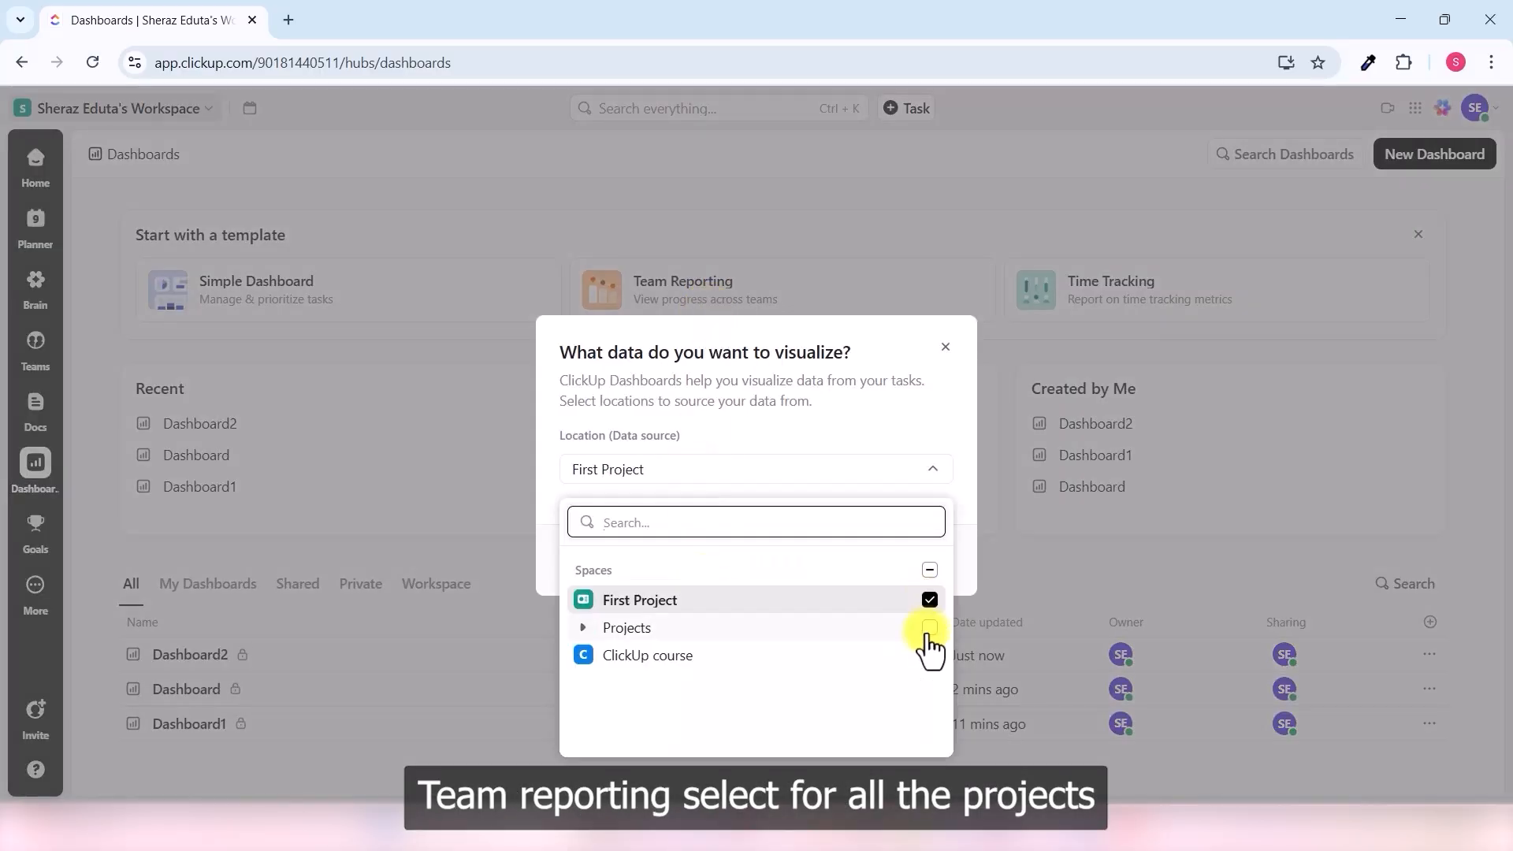
left_click(930, 655)
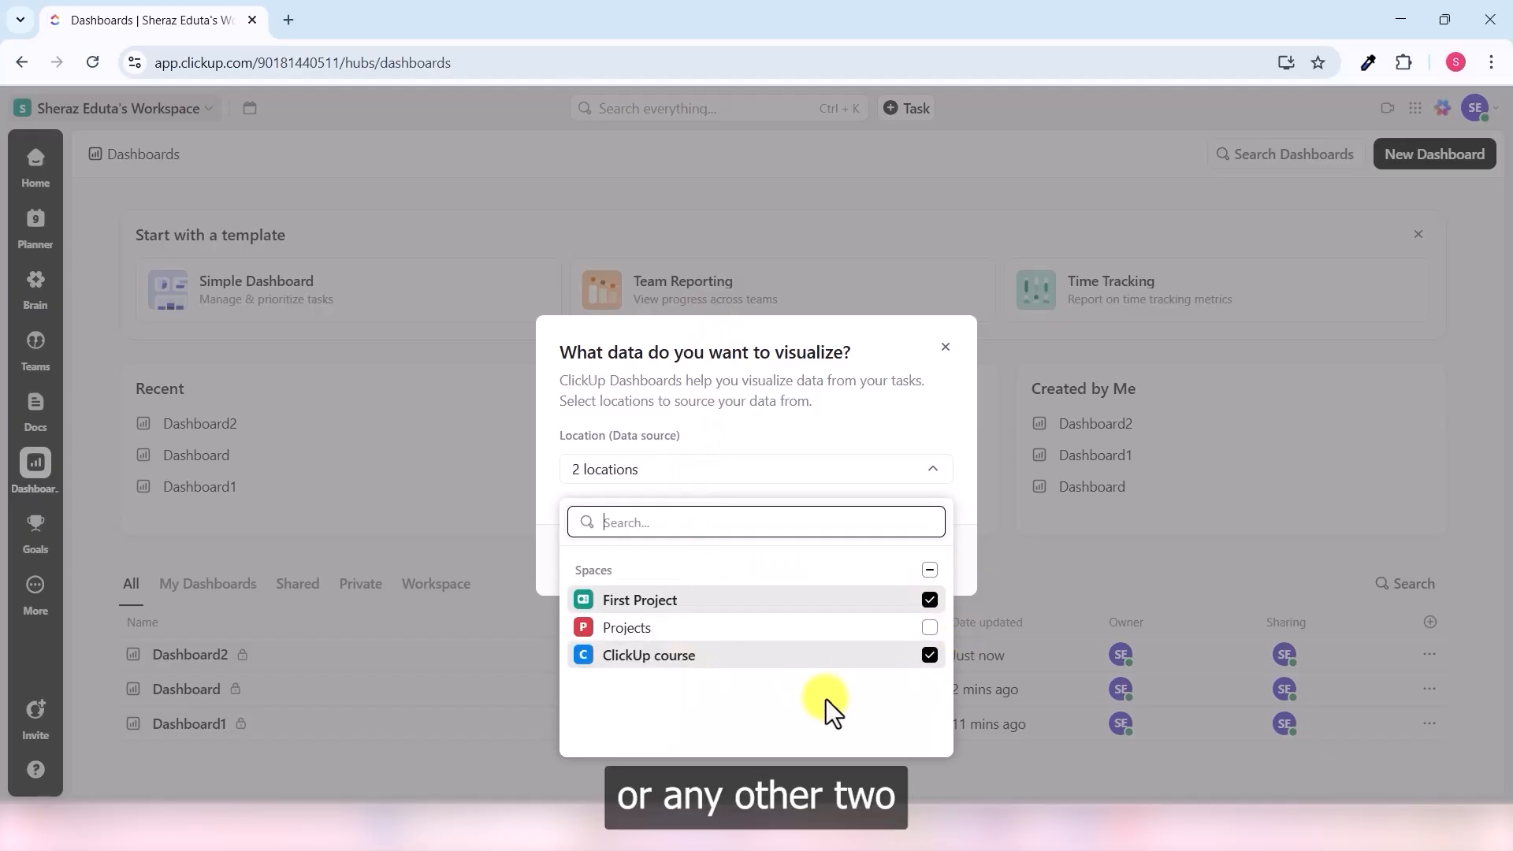
left_click(897, 770)
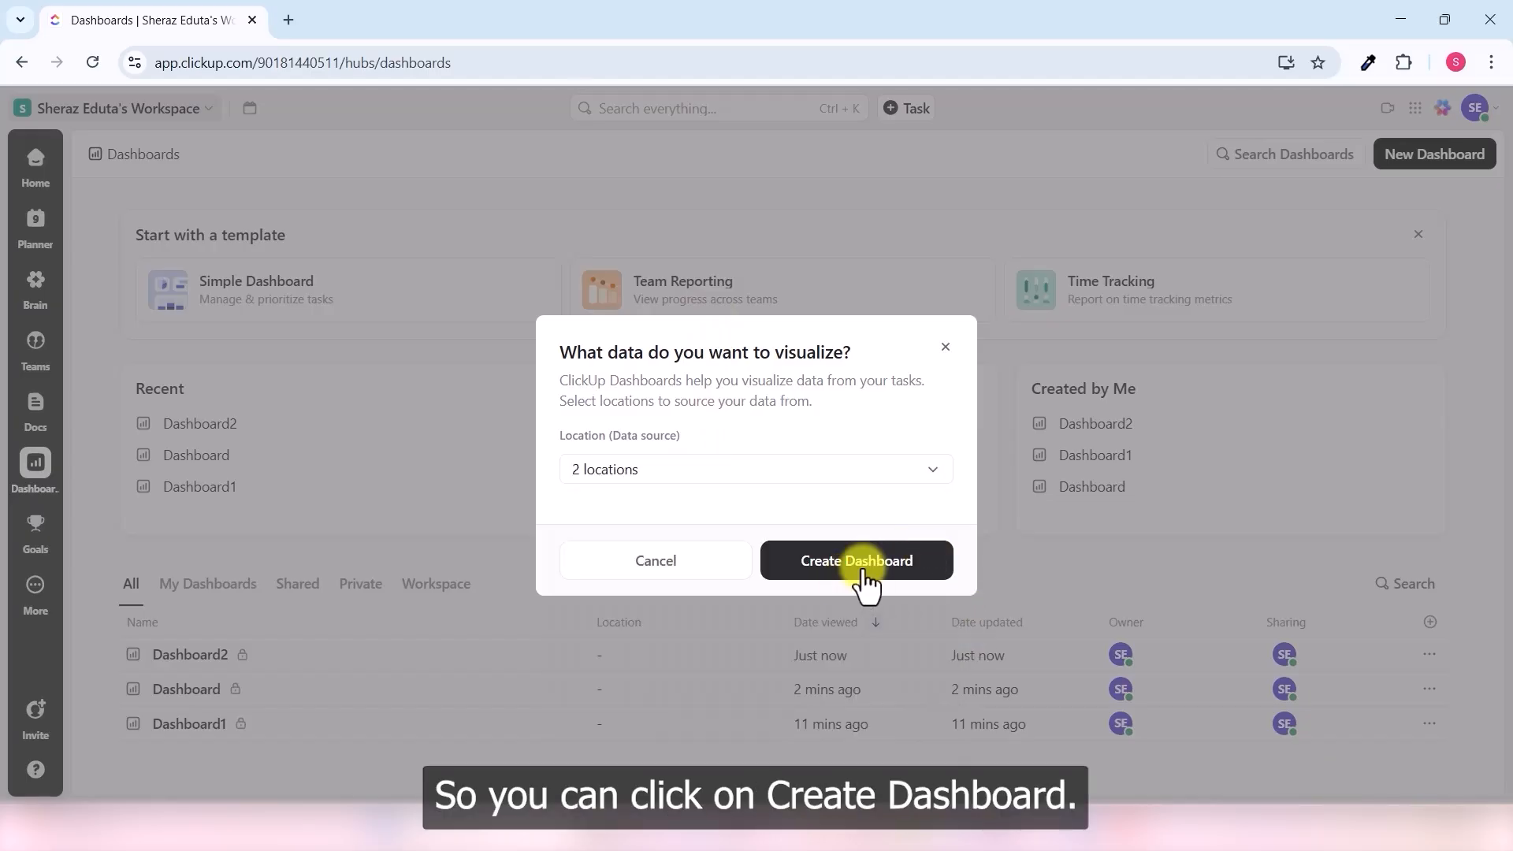
left_click(864, 571)
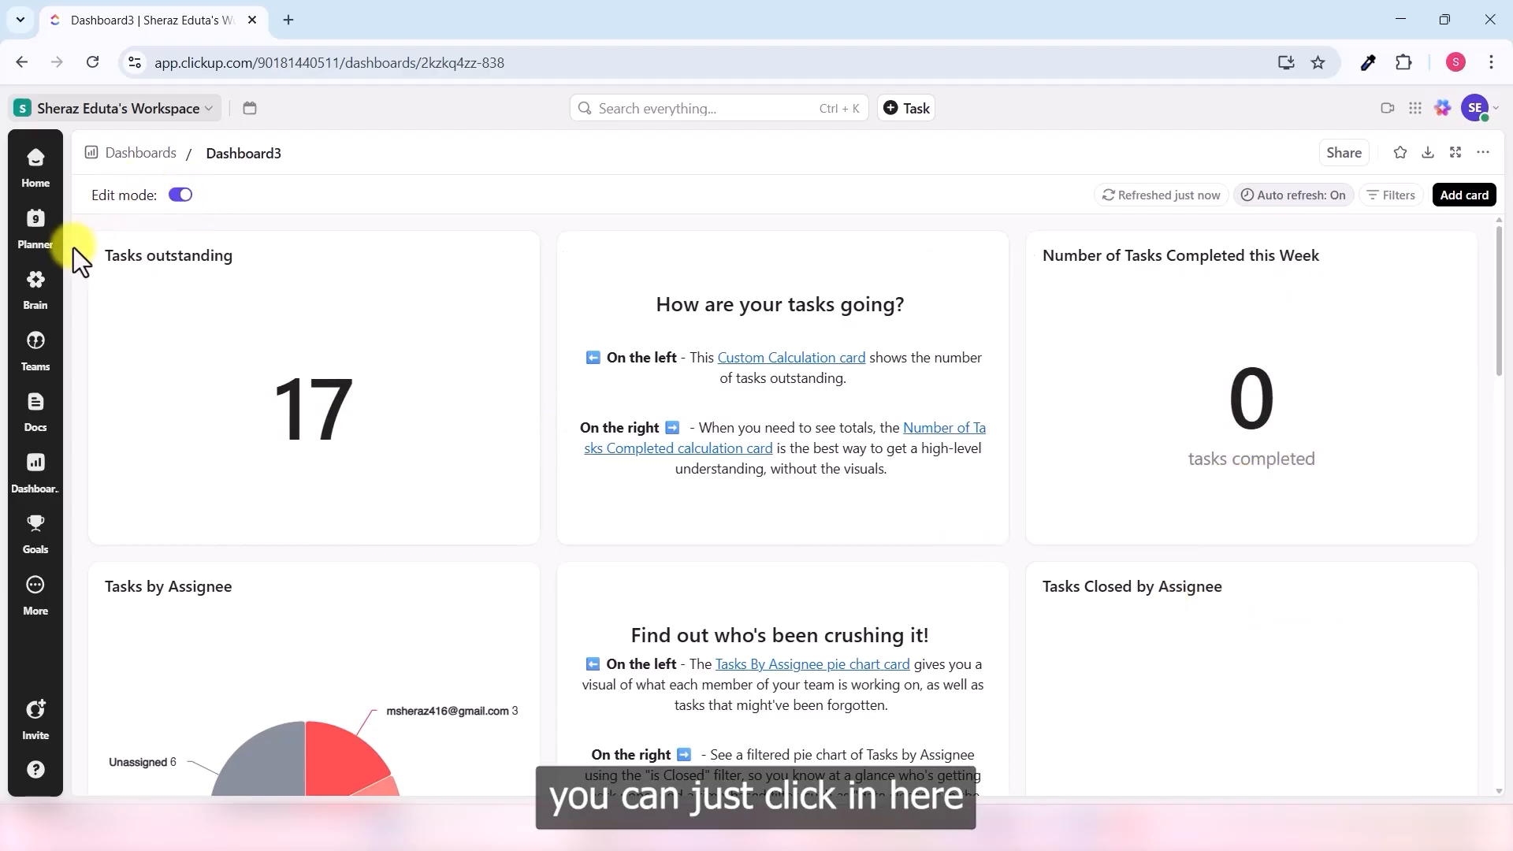
- Open First Lecture from the ClickUp course list and try to mark it complete
left_click(36, 167)
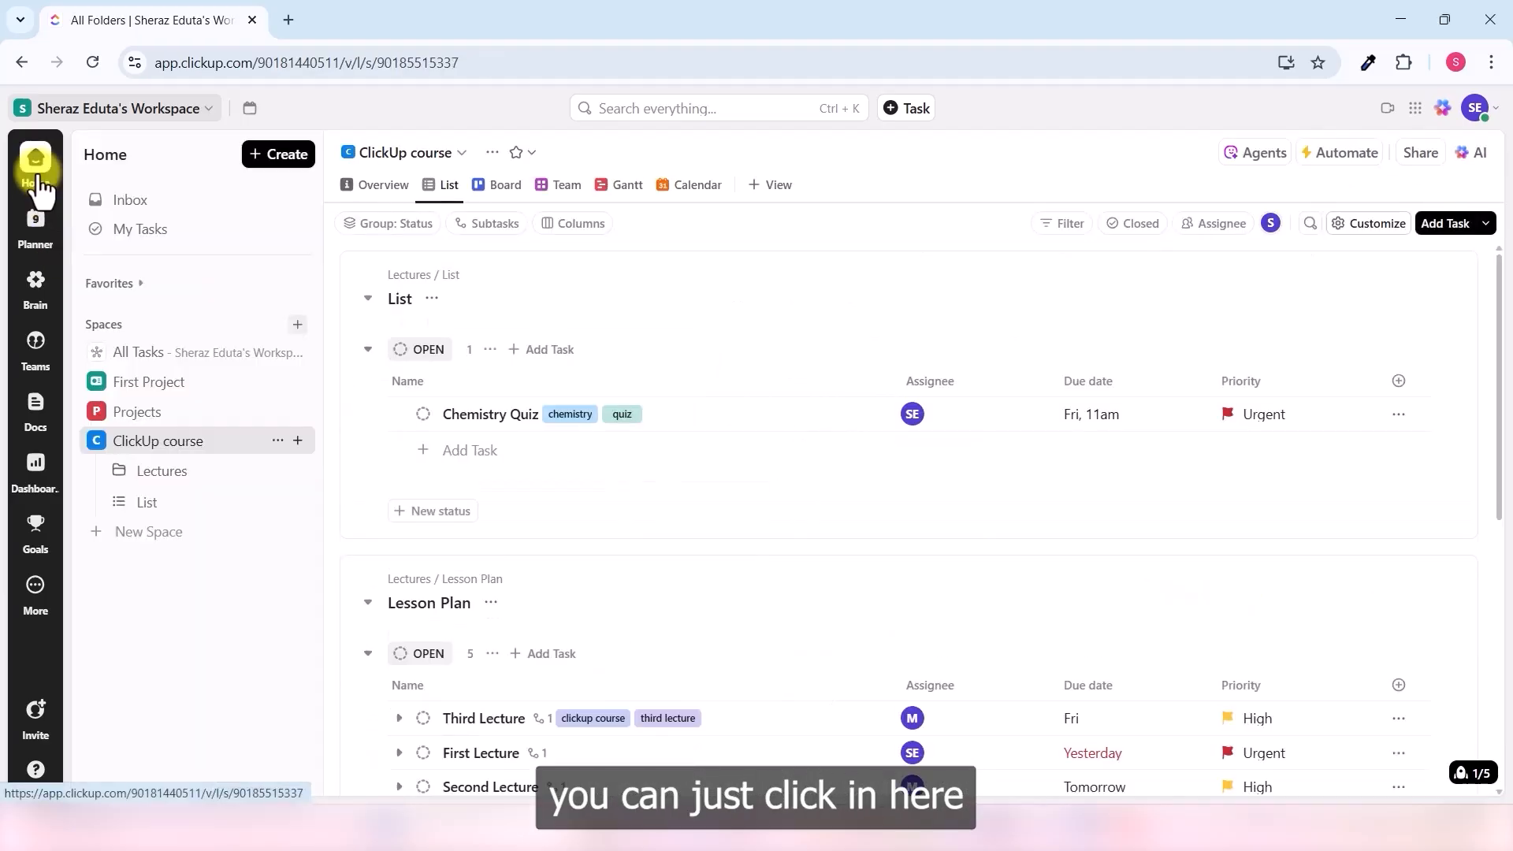
scroll(465, 504, "down", 3)
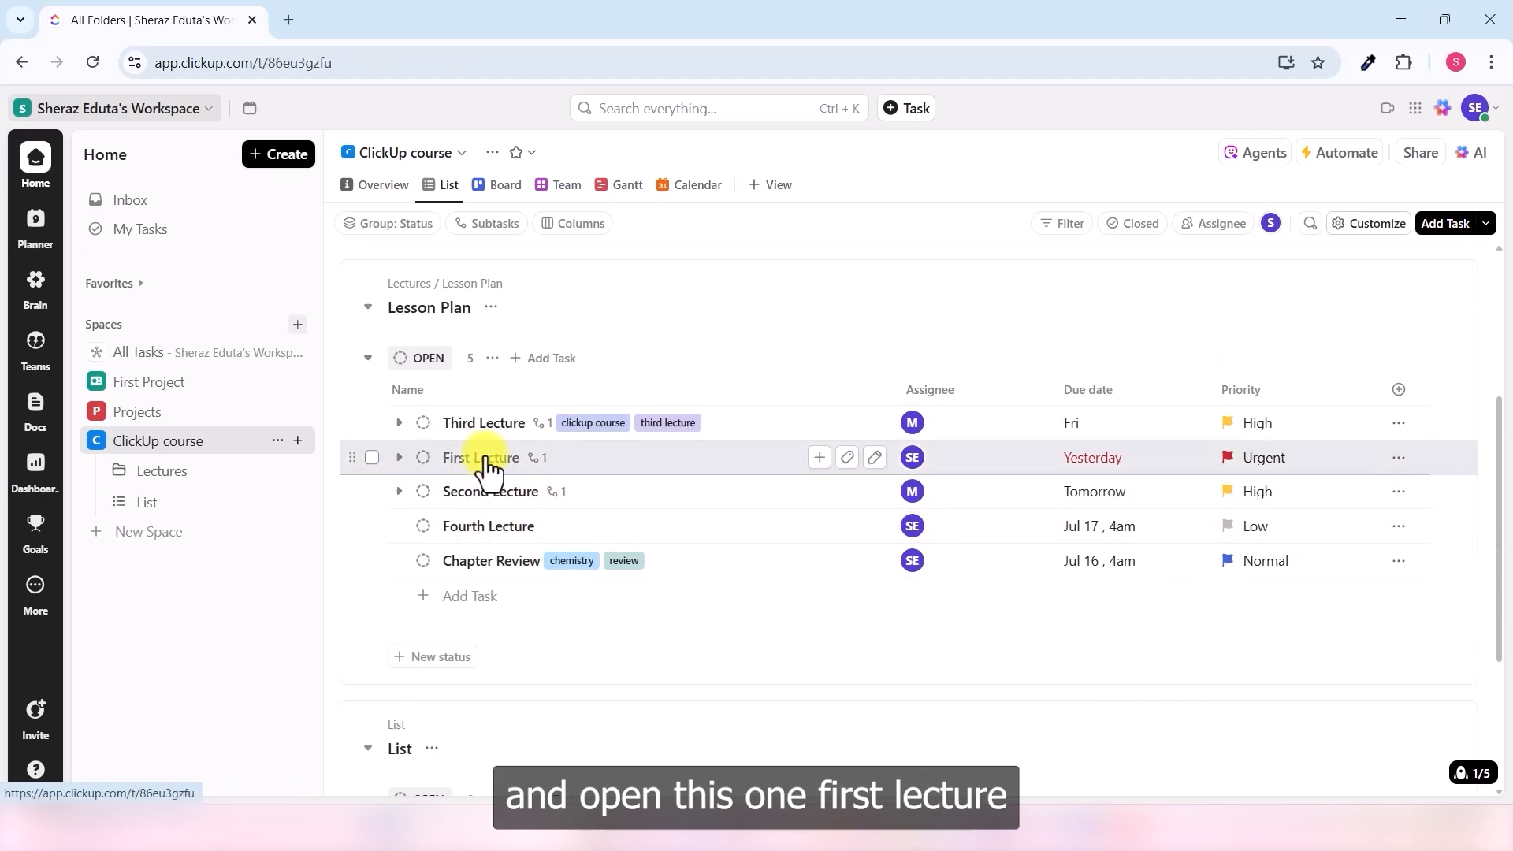
left_click(487, 465)
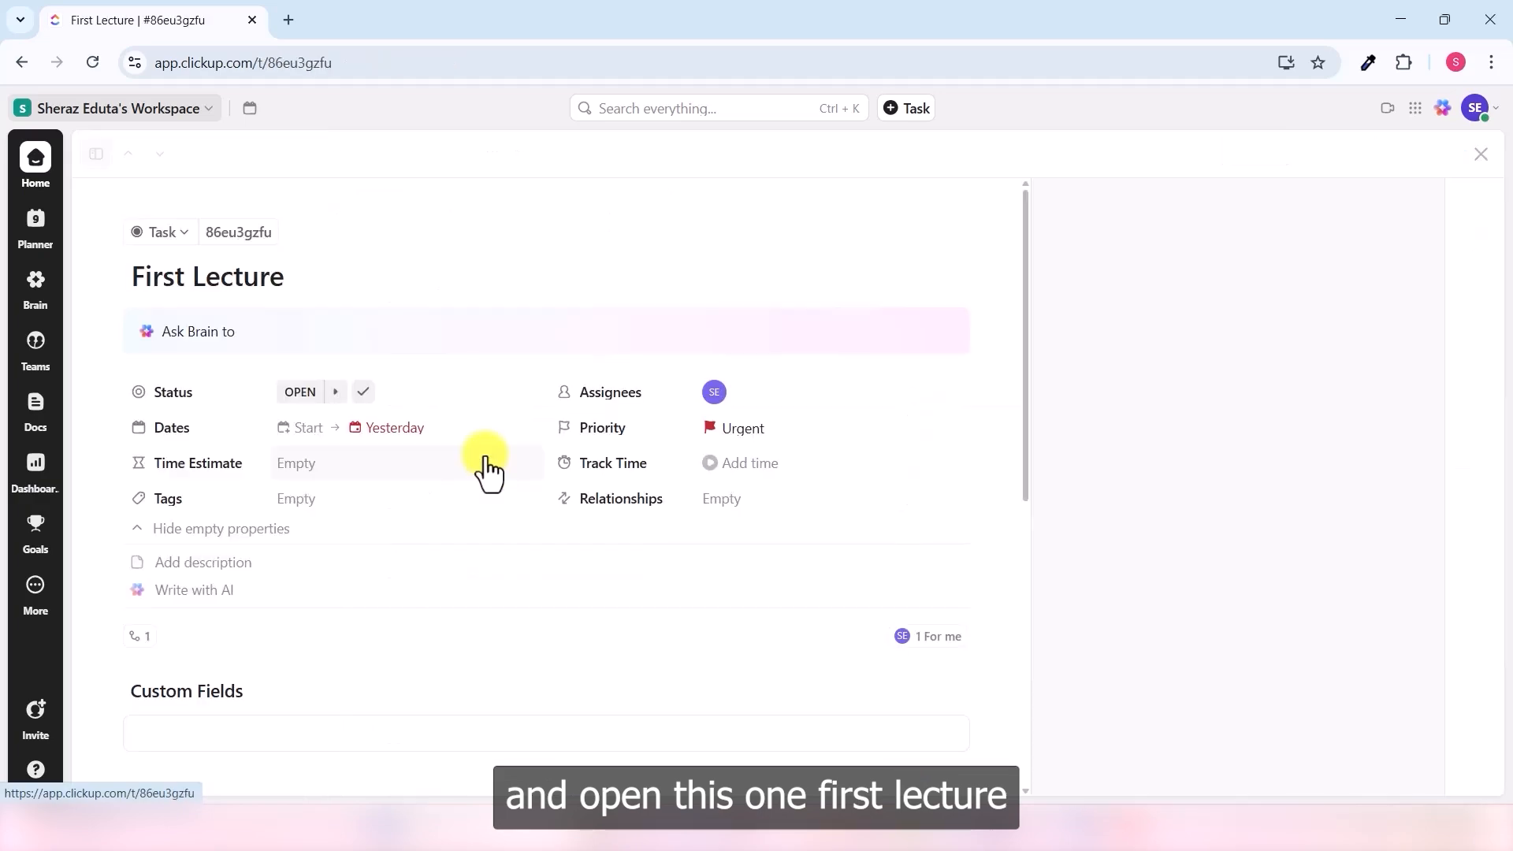
left_click(364, 397)
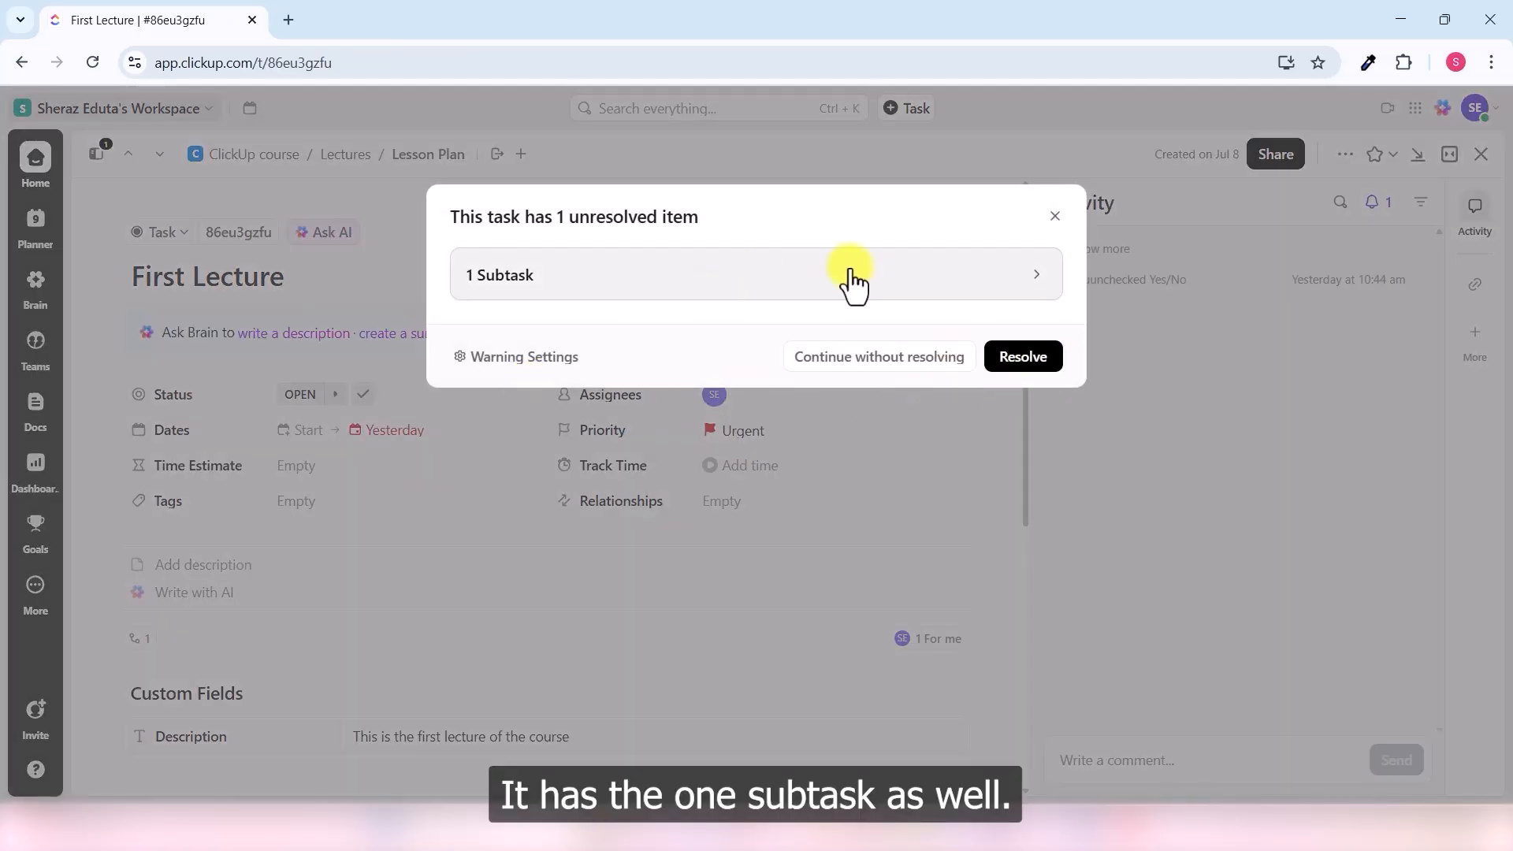
- Close the unresolved Assignment/Homework subtask and return to the Dashboards hub
left_click(1034, 281)
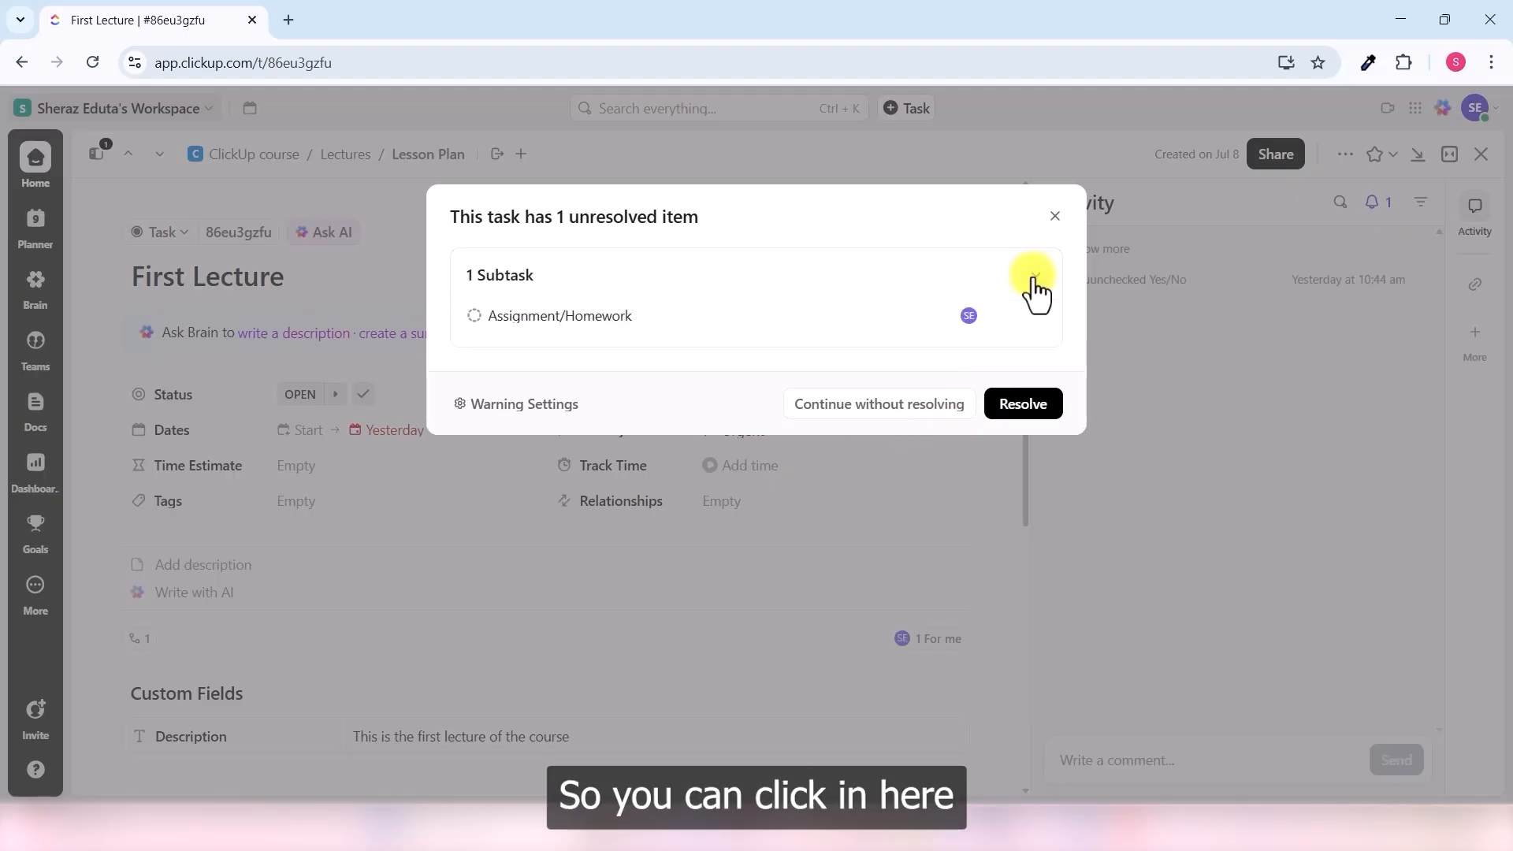
left_click(547, 326)
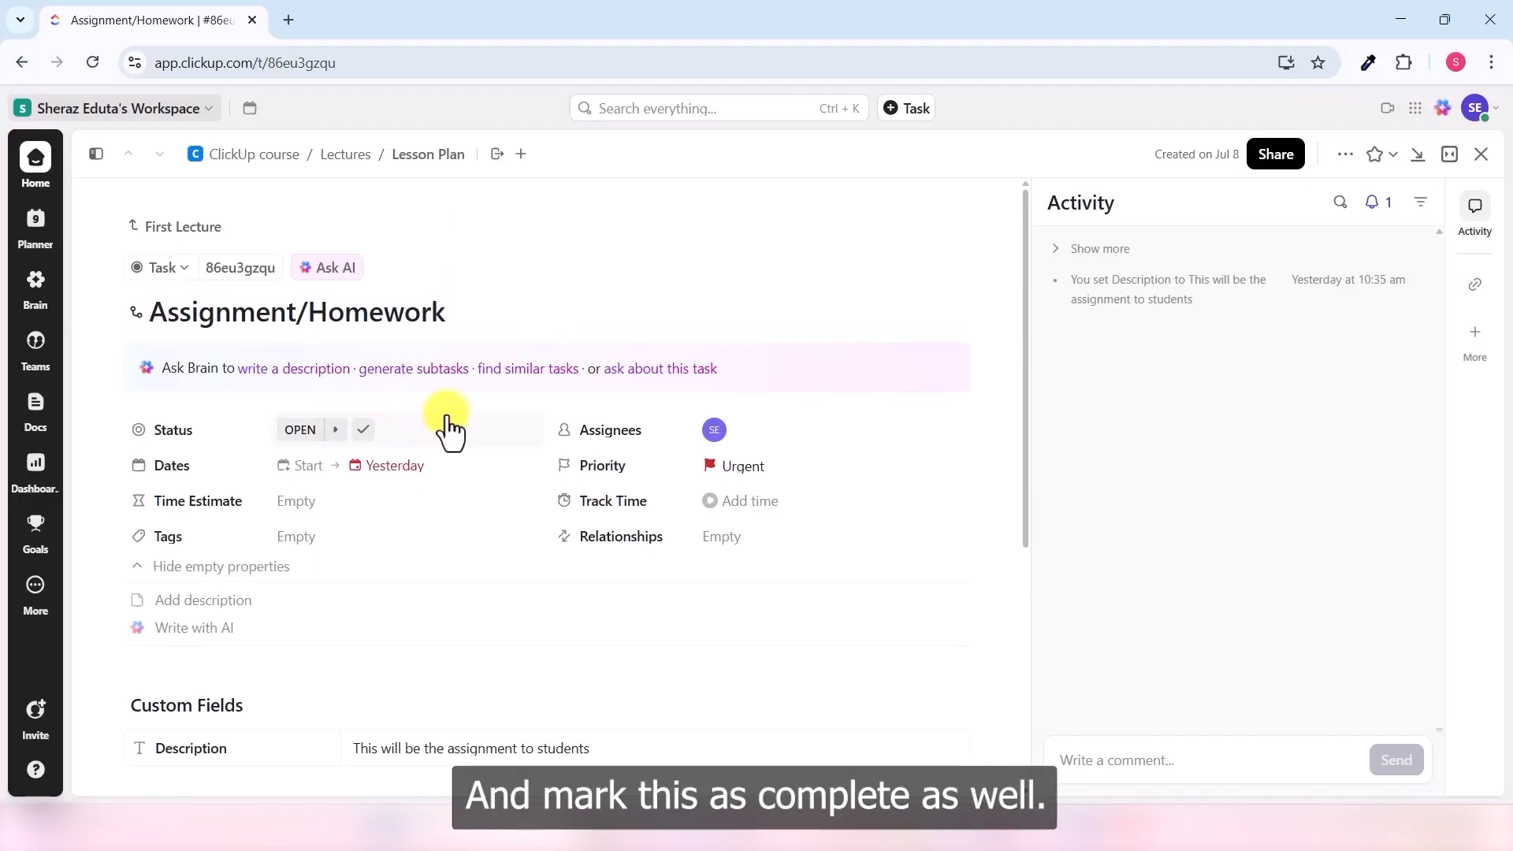
left_click(365, 431)
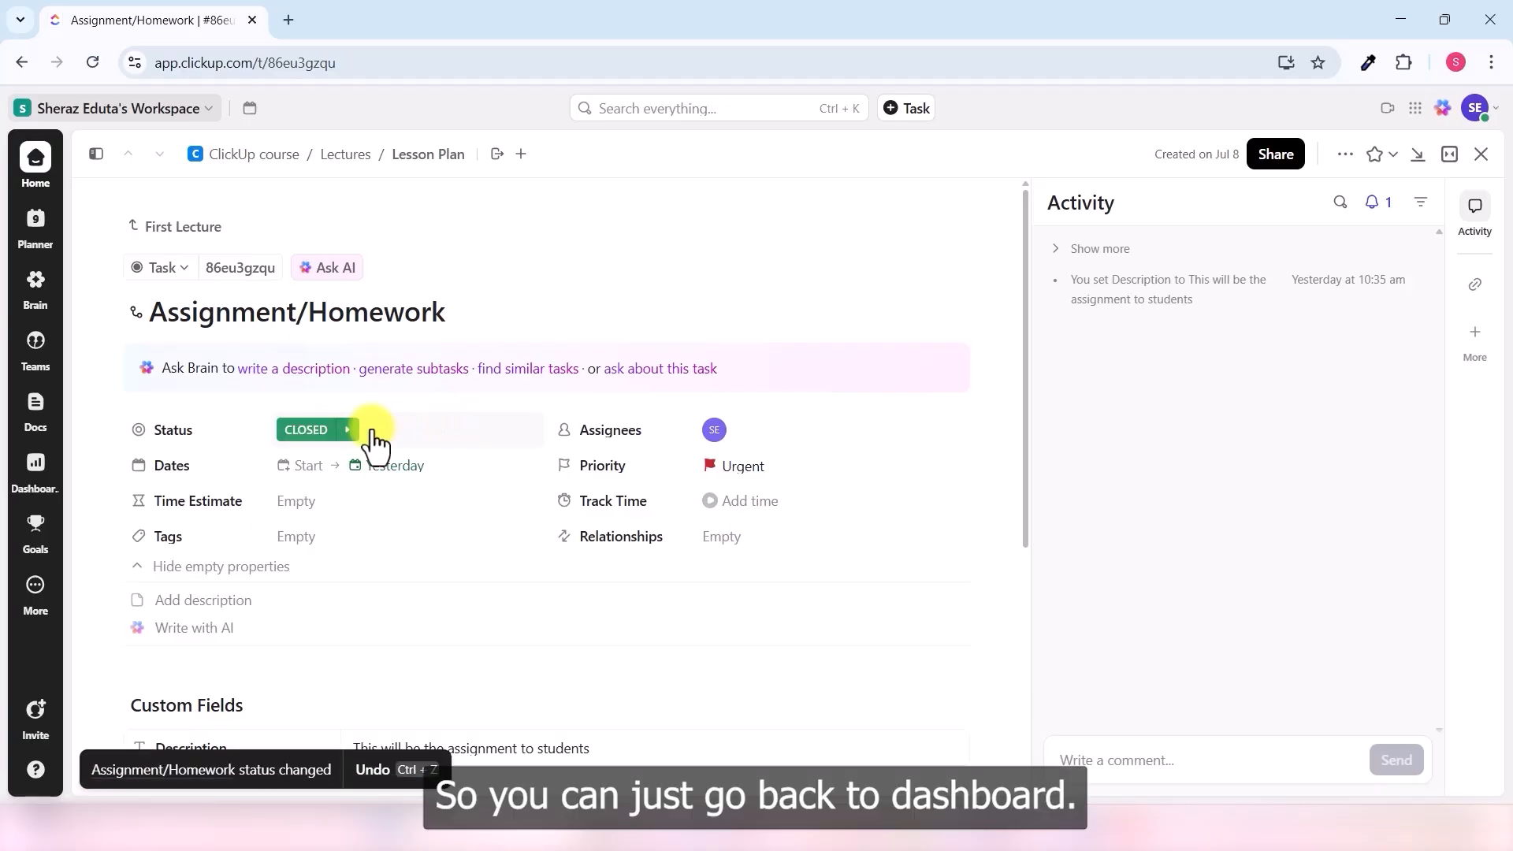
left_click(28, 495)
scroll(333, 471, "down", 1)
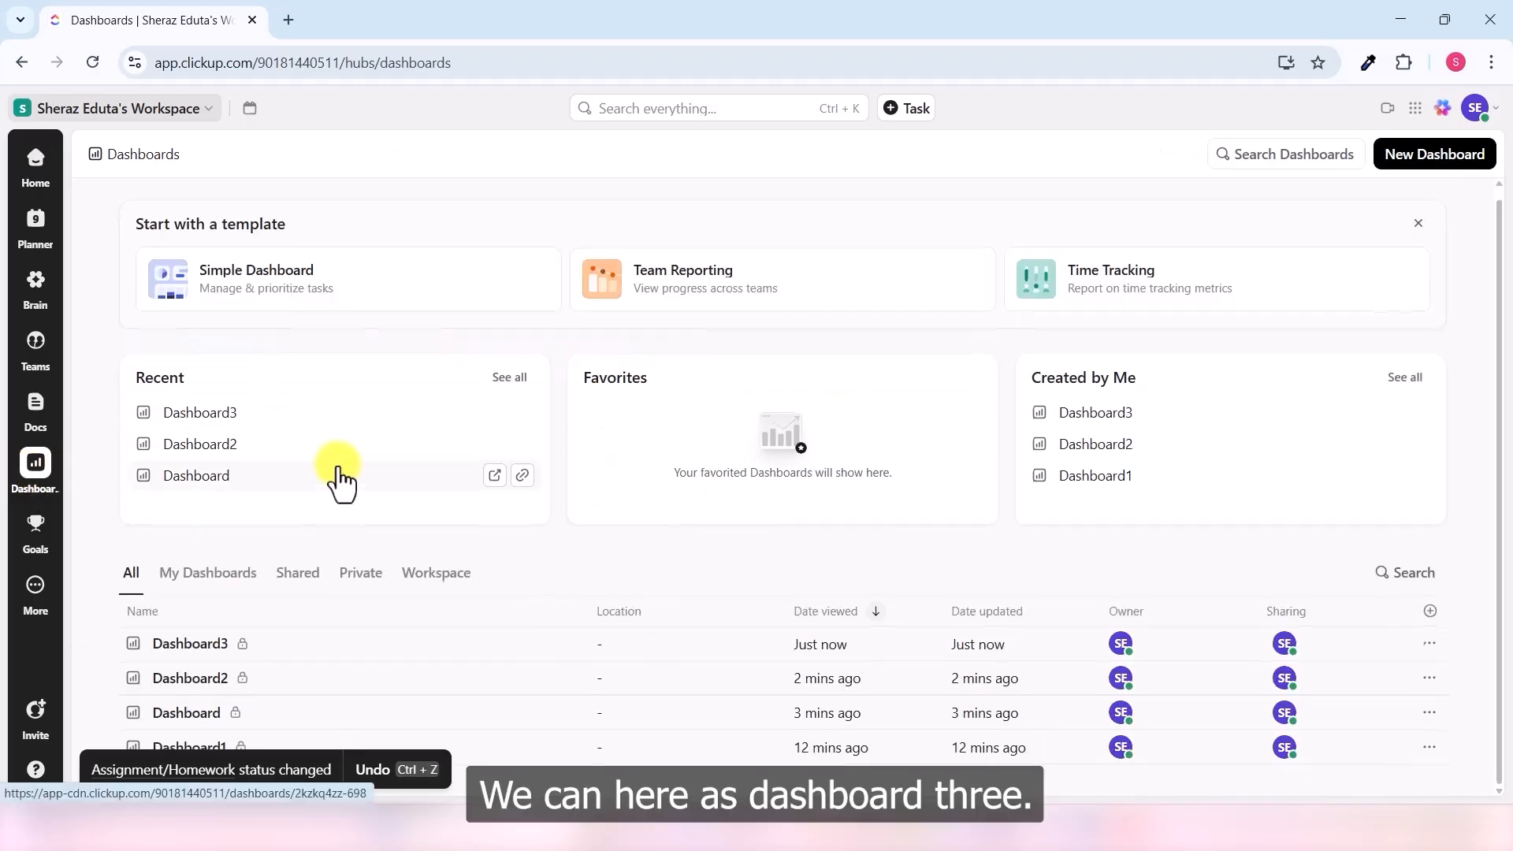
- Review Dashboard3's cards, from the Tasks by Assignee pie chart down to Who's Behind
left_click(189, 643)
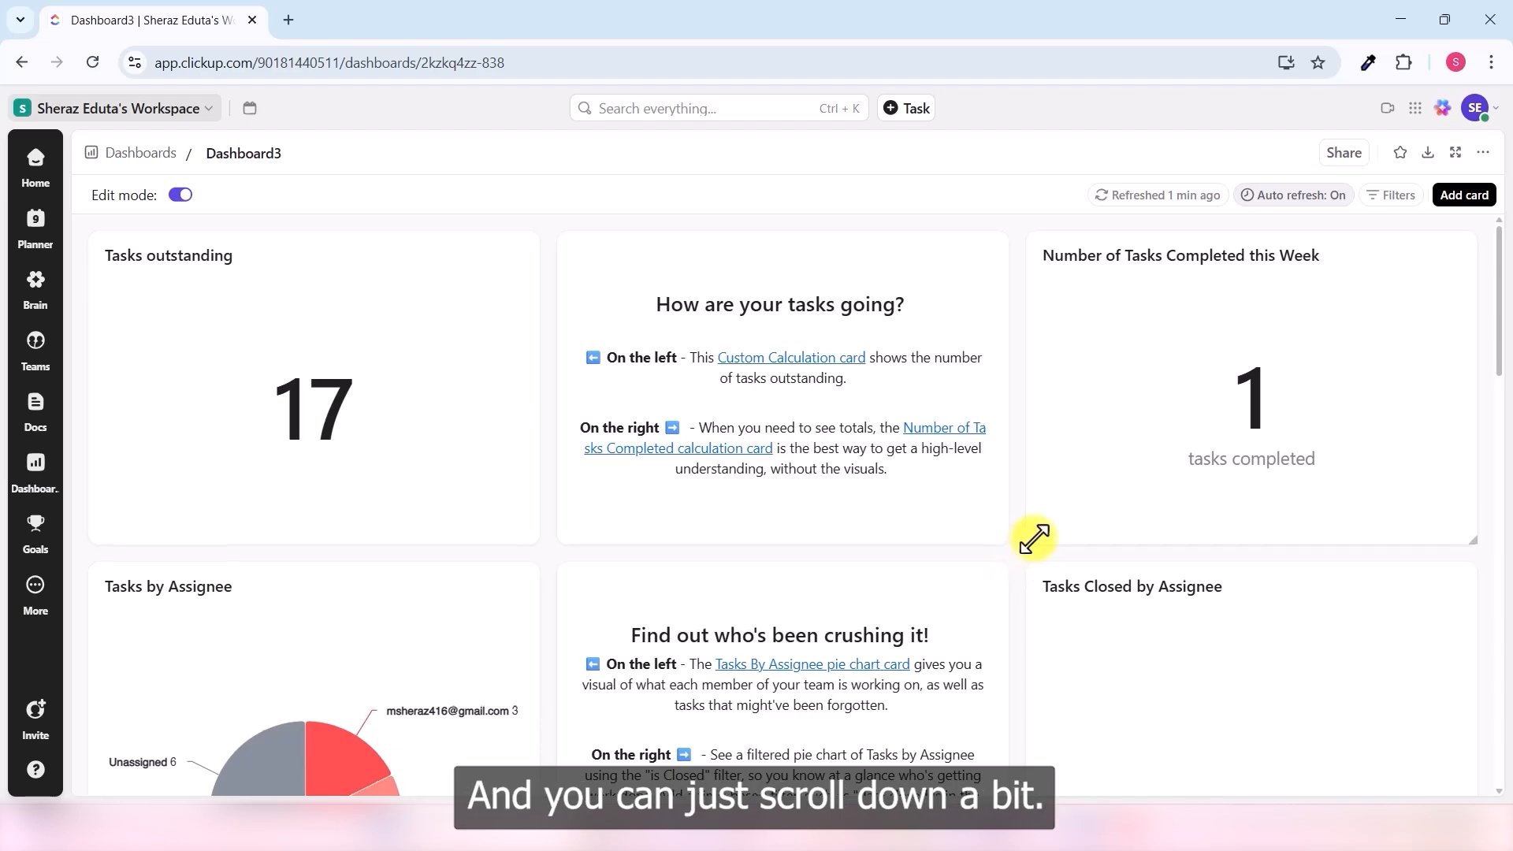
scroll(1032, 541, "down", 4)
scroll(1036, 540, "down", 1)
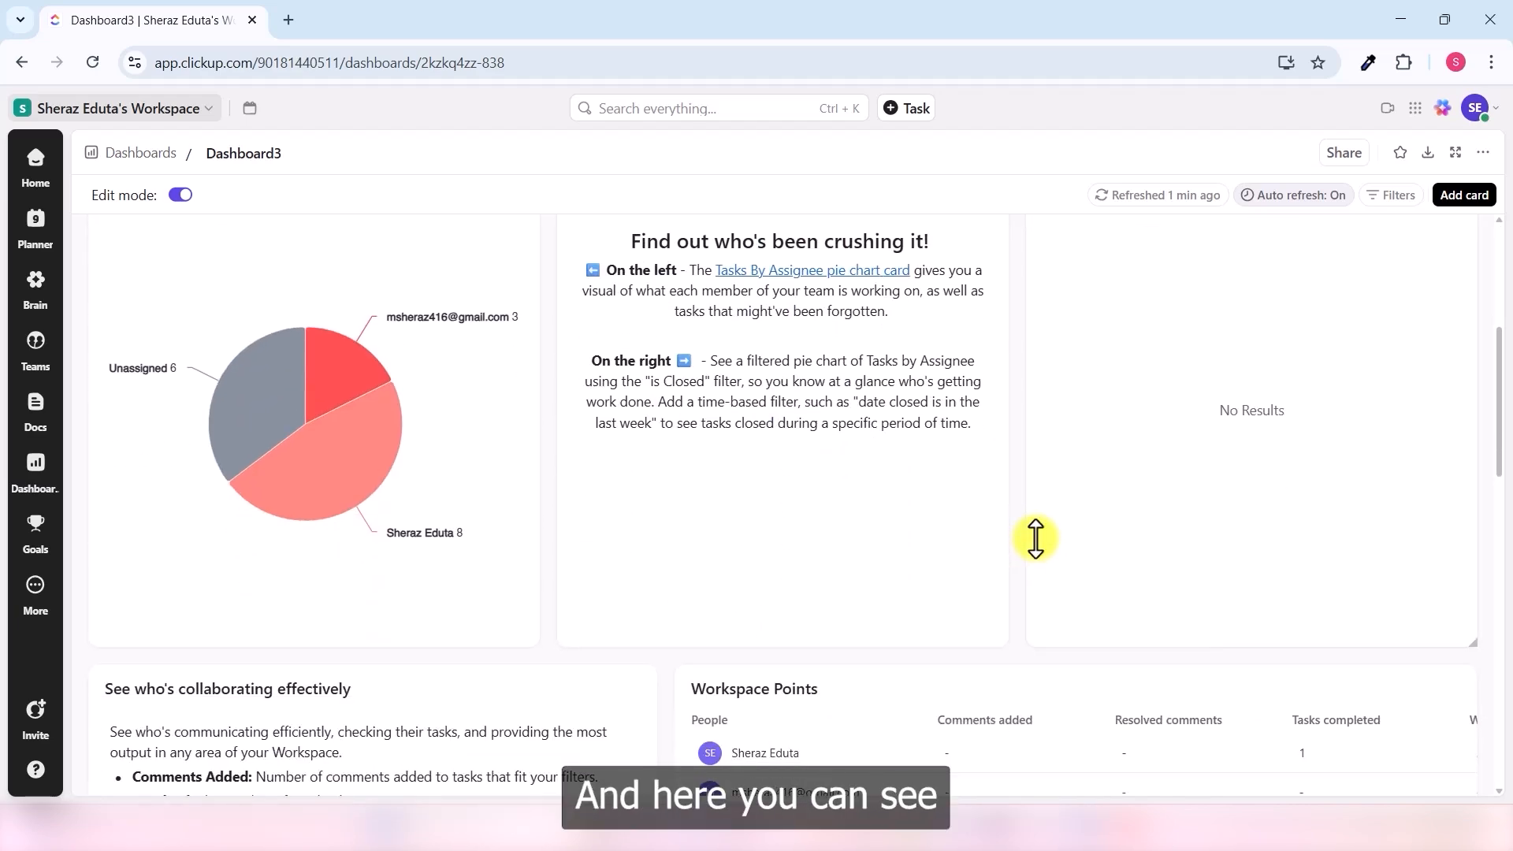
mouse_move(358, 378)
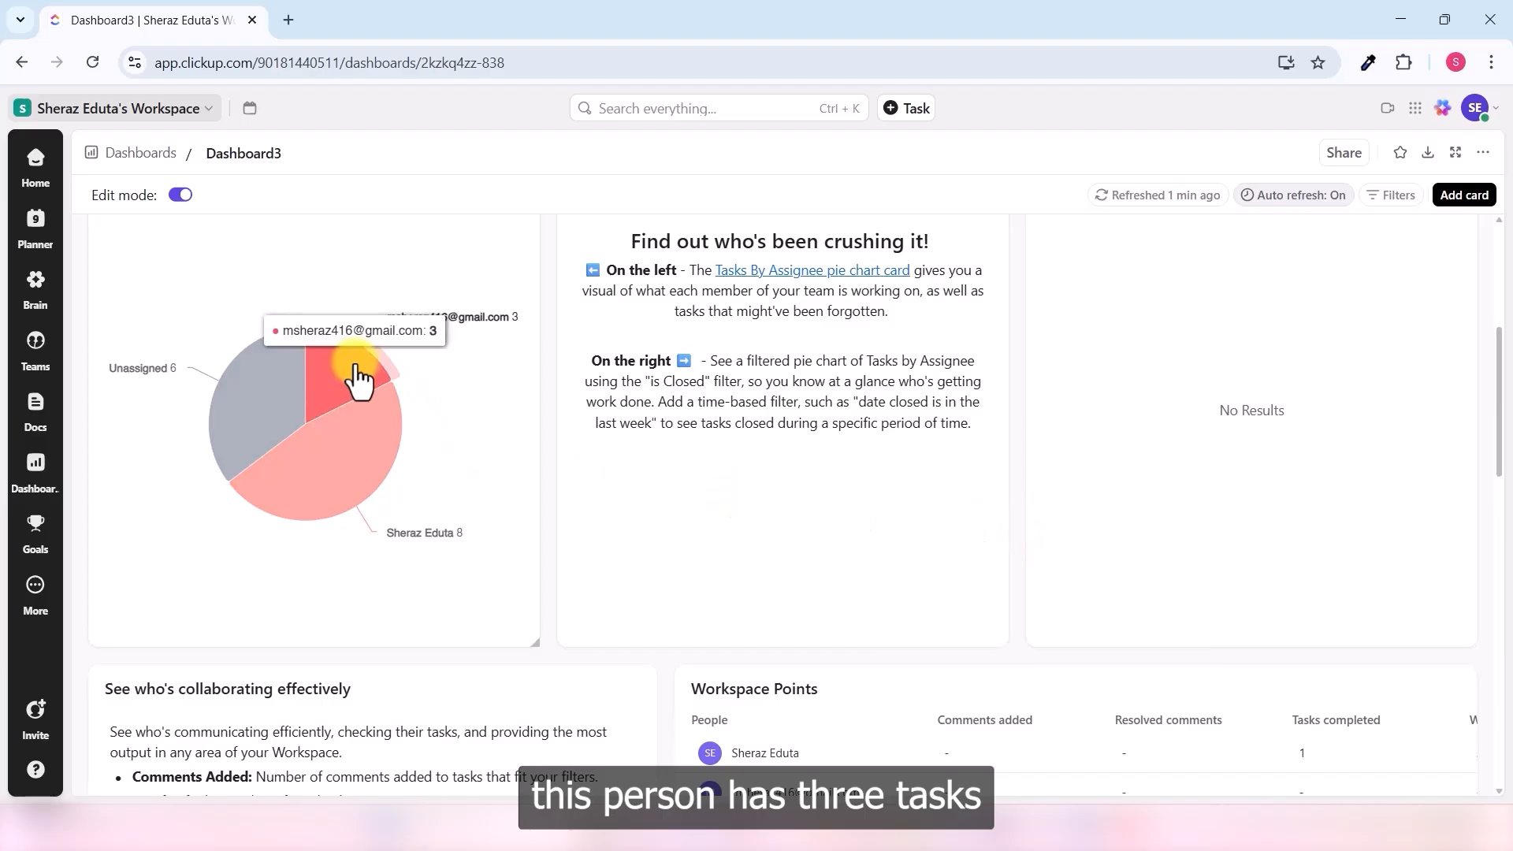
mouse_move(365, 455)
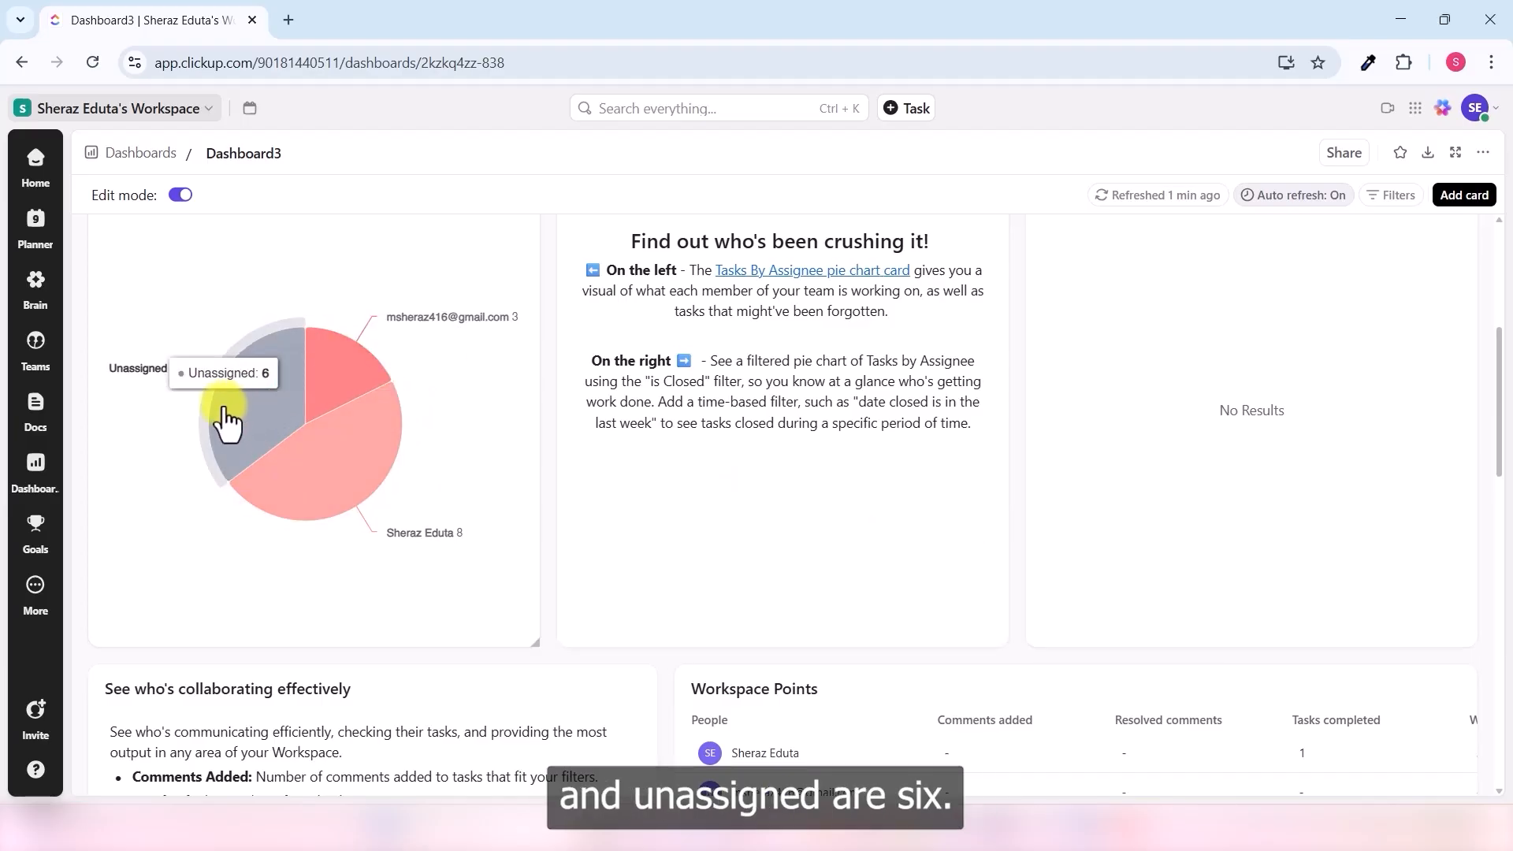
scroll(1016, 477, "down", 7)
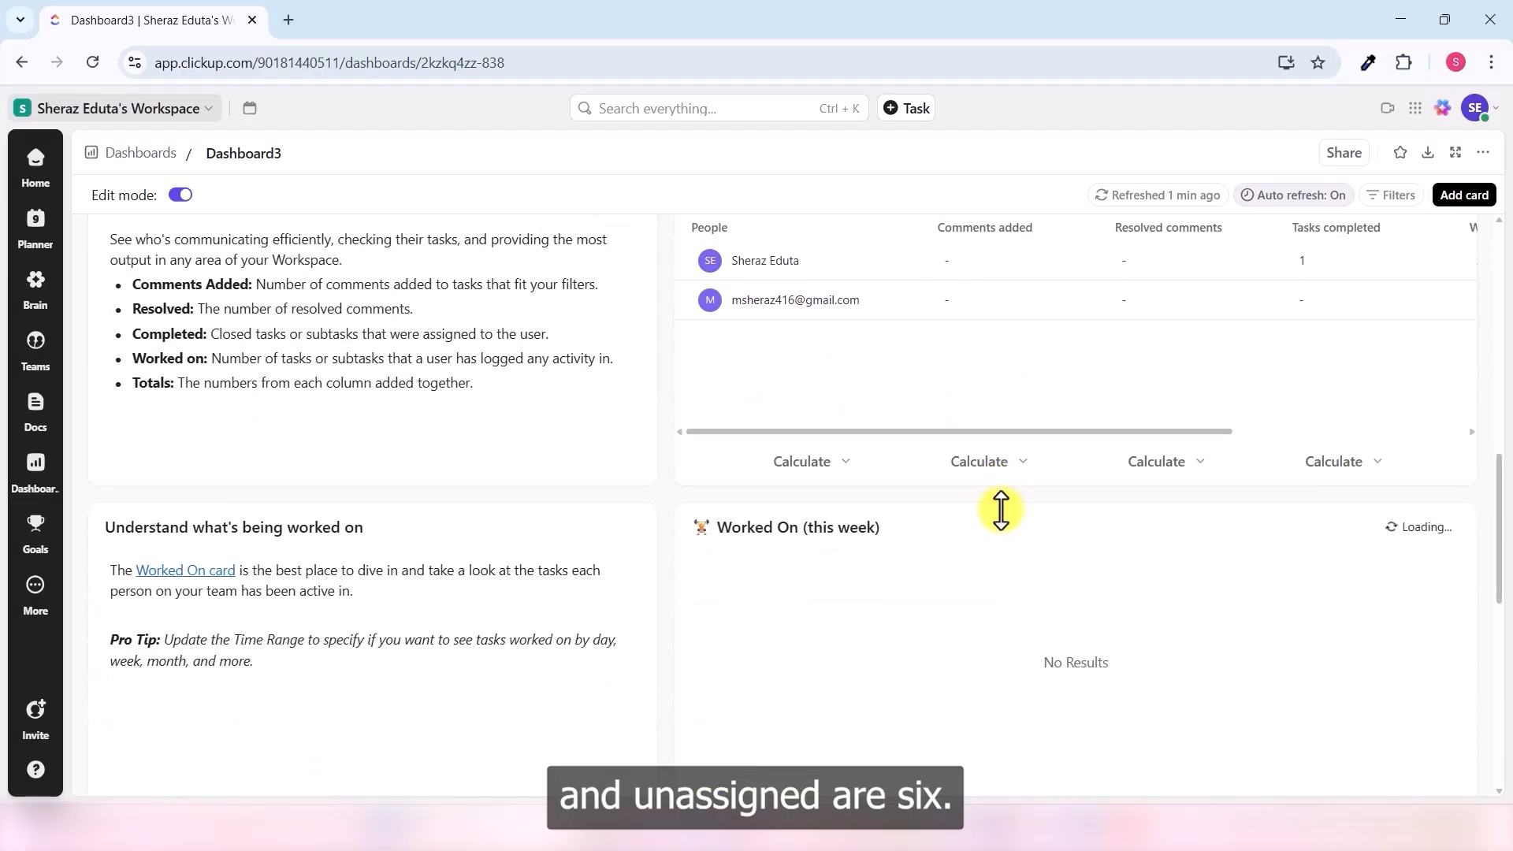
scroll(1002, 561, "down", 3)
scroll(1003, 561, "down", 3)
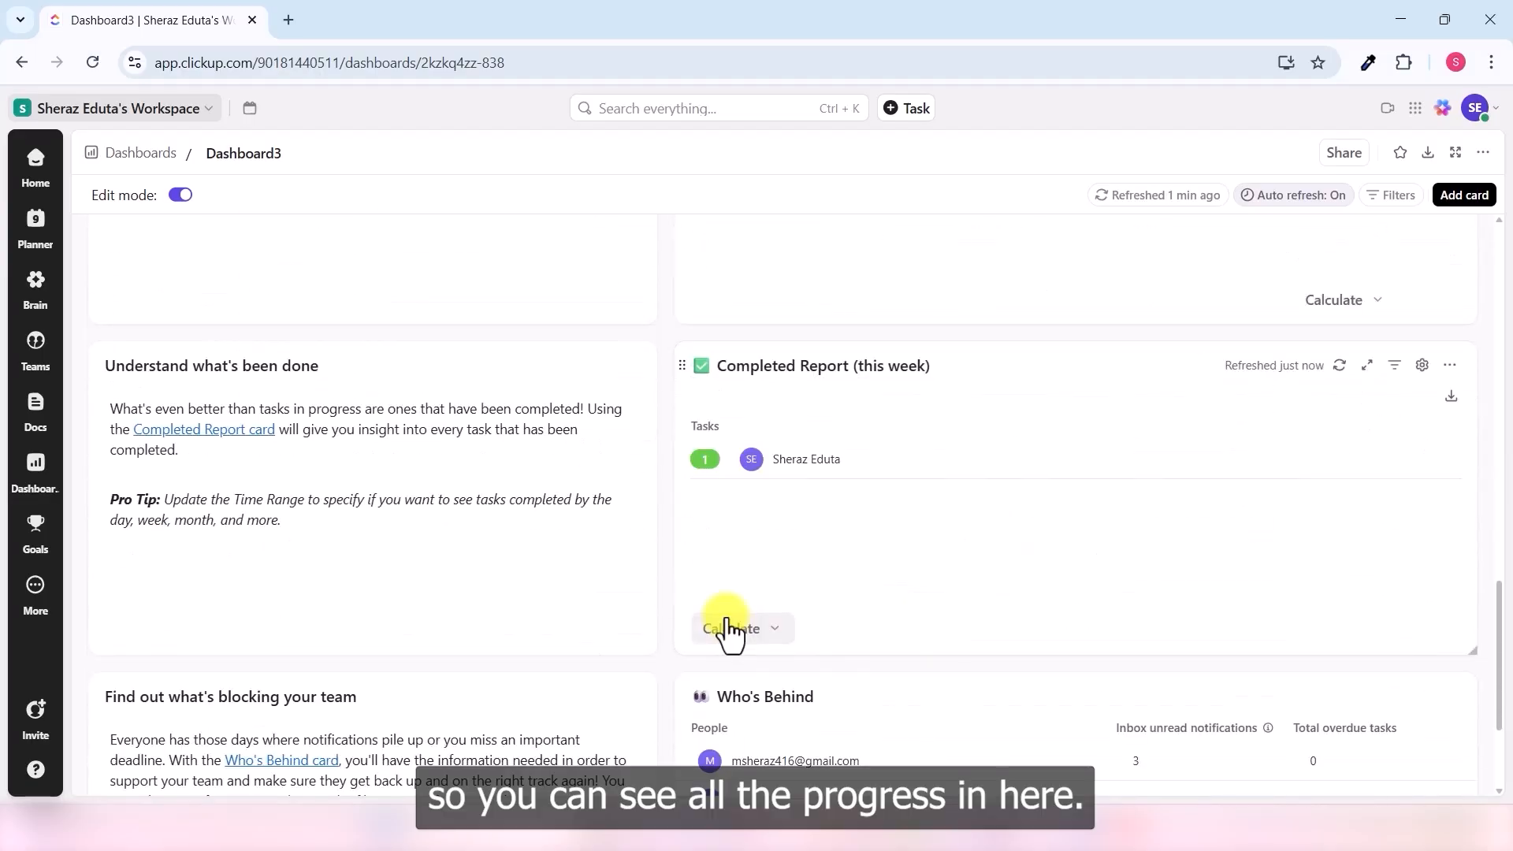
scroll(1495, 630, "down", 1)
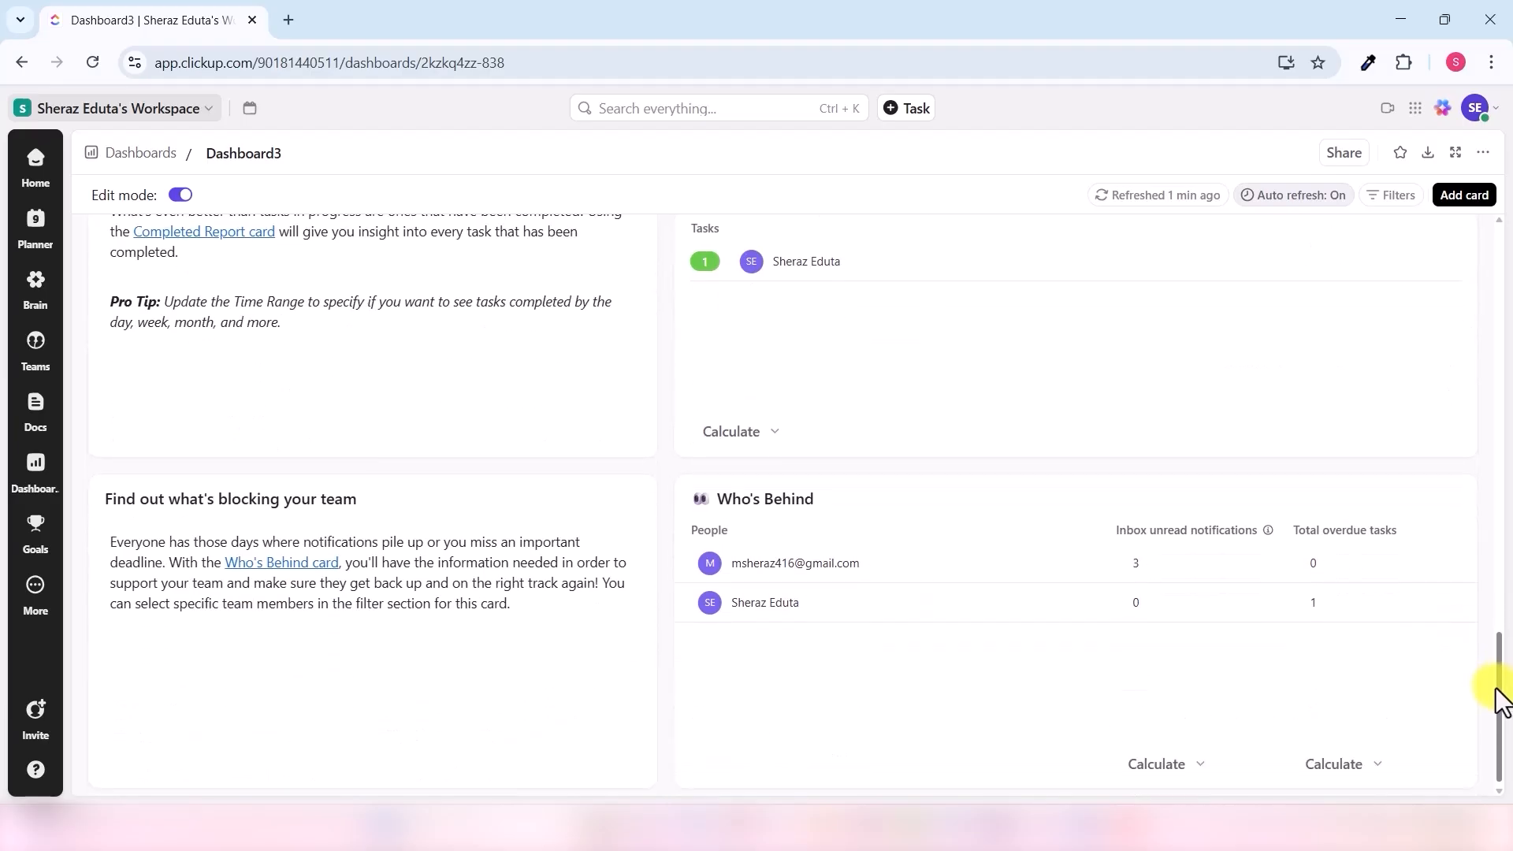
scroll(1495, 654, "up", 6)
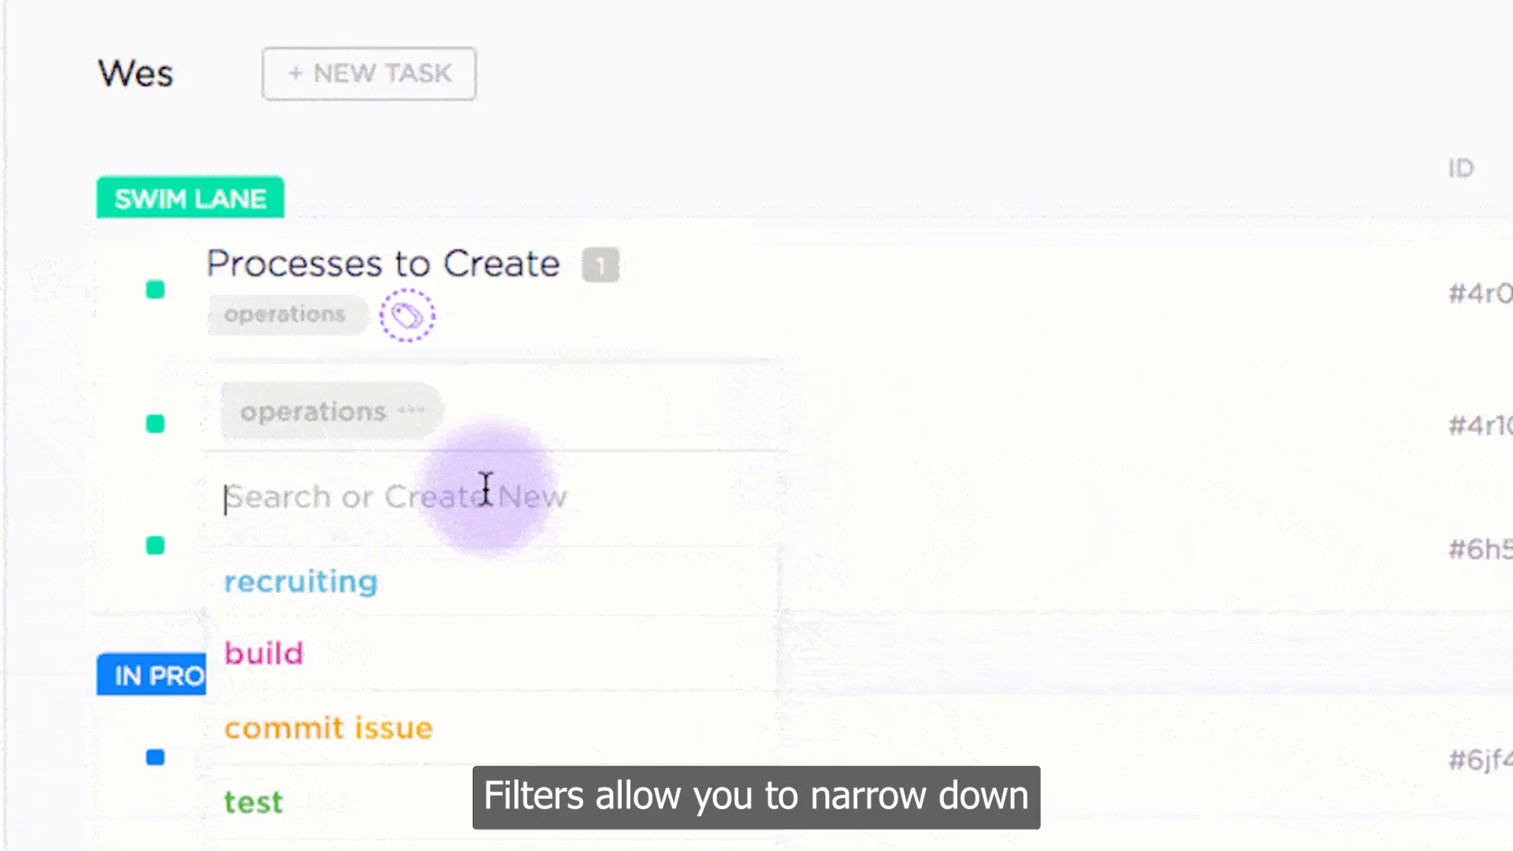
- Create a purple tag named 'new tag', then show only tasks tagged operations
type("new tag")
key("Return")
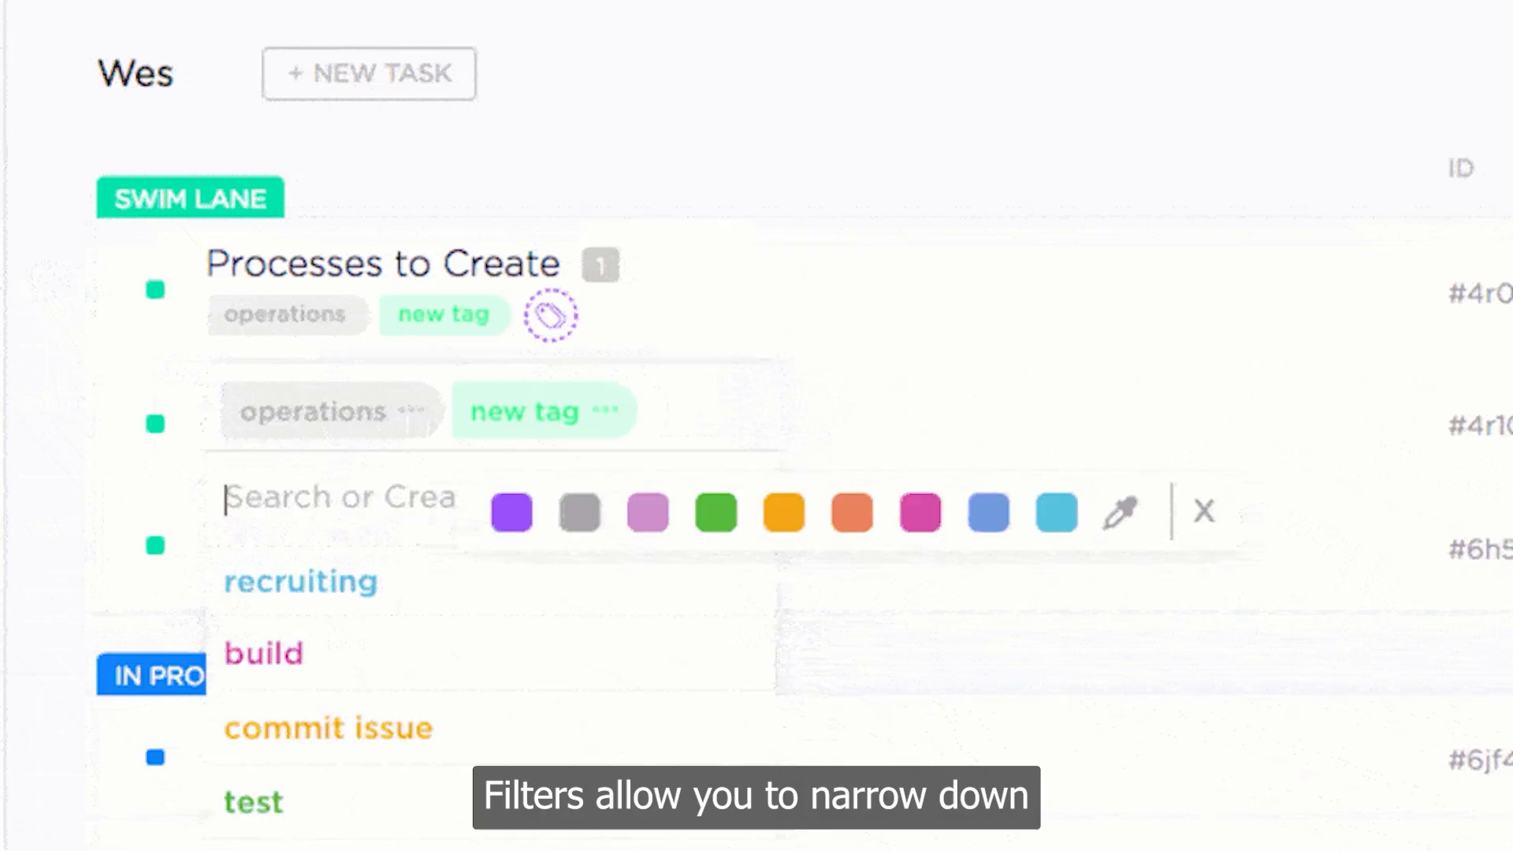
left_click(508, 511)
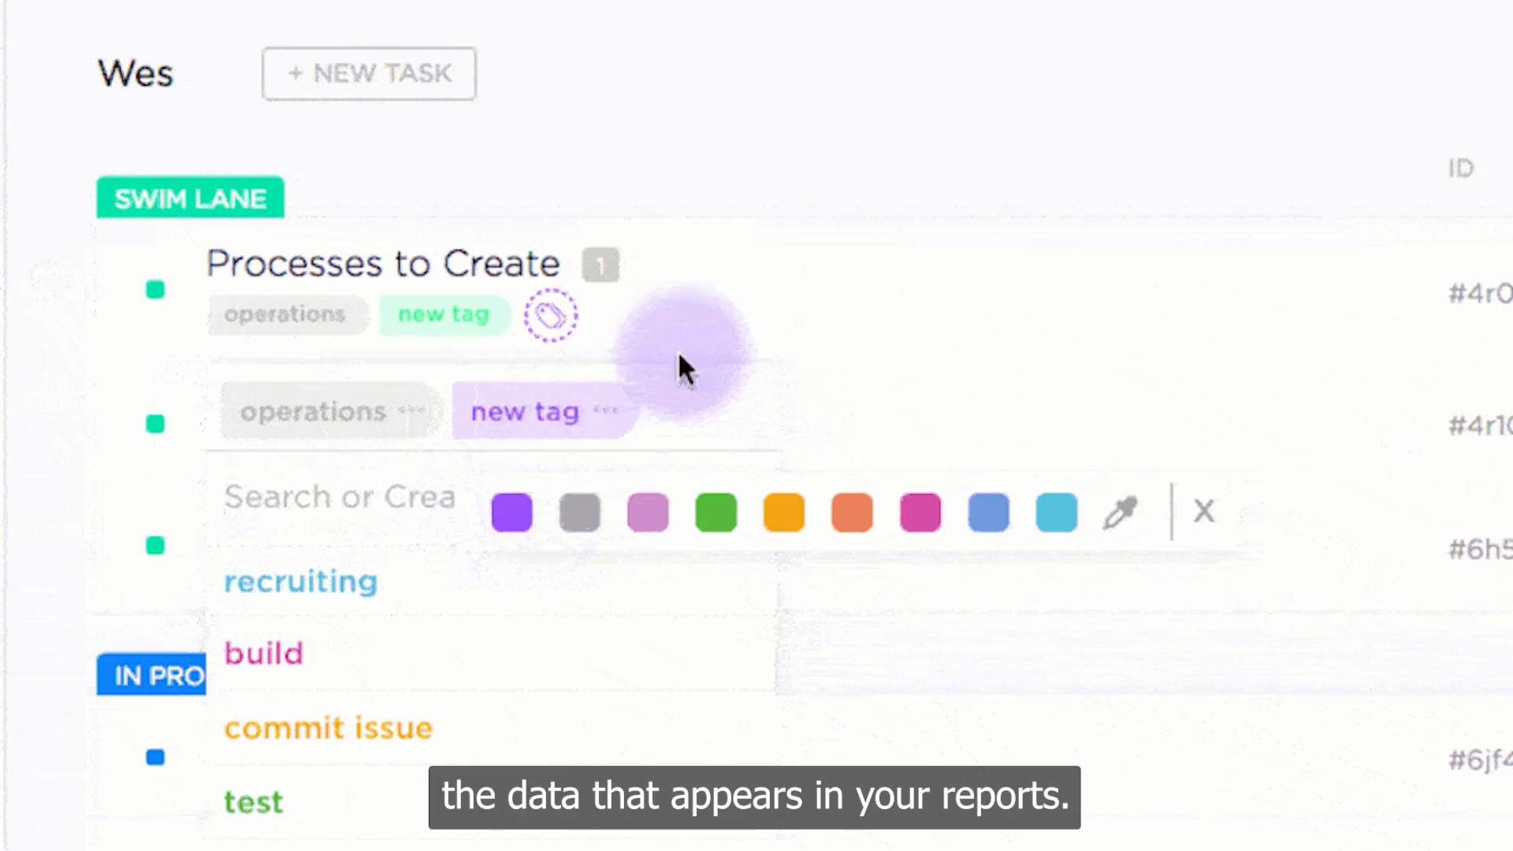
left_click(974, 279)
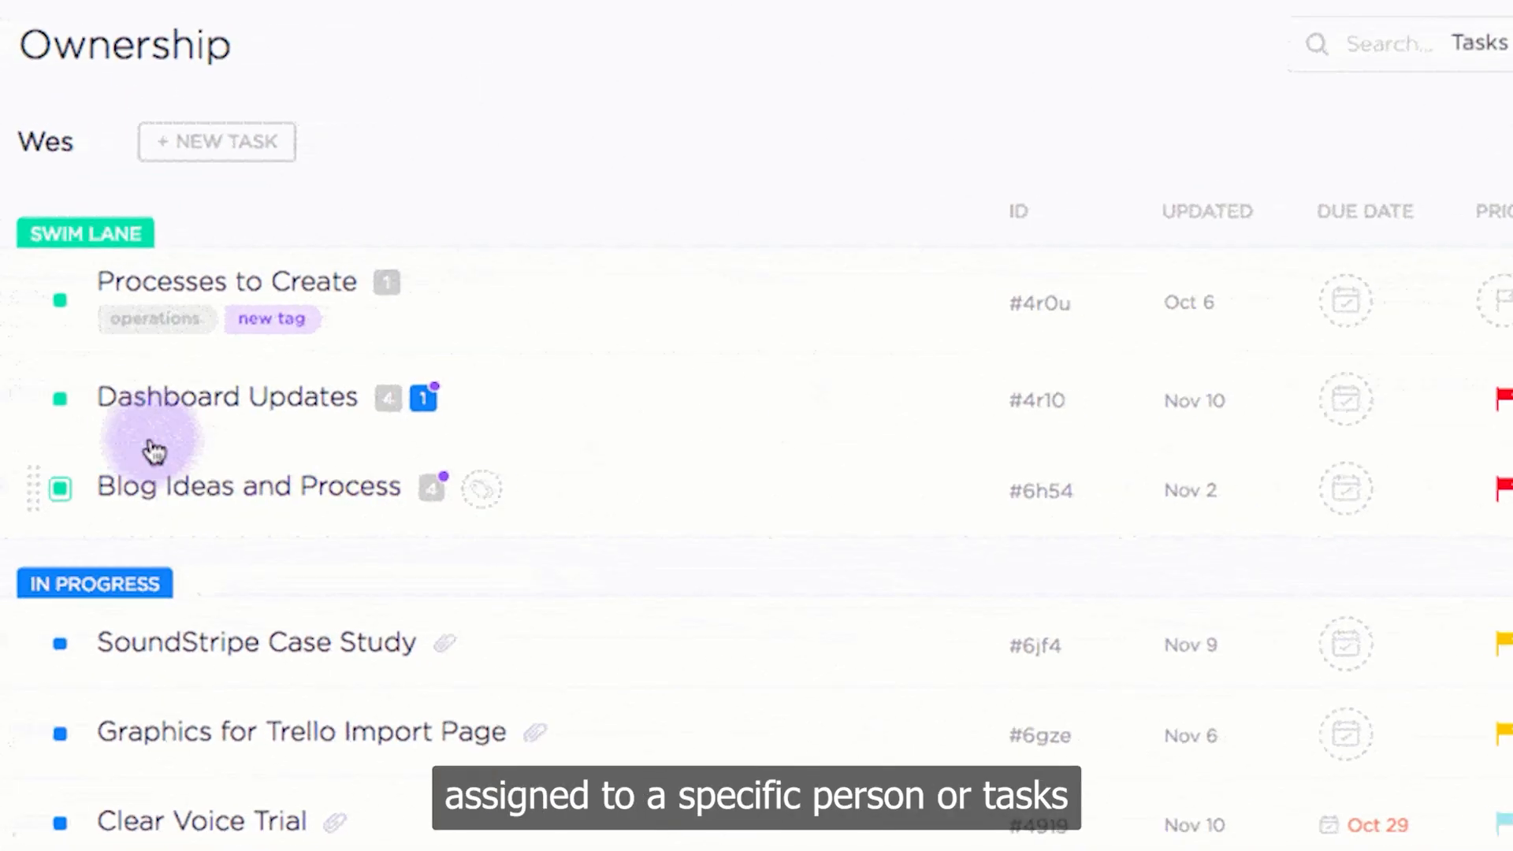
left_click(135, 320)
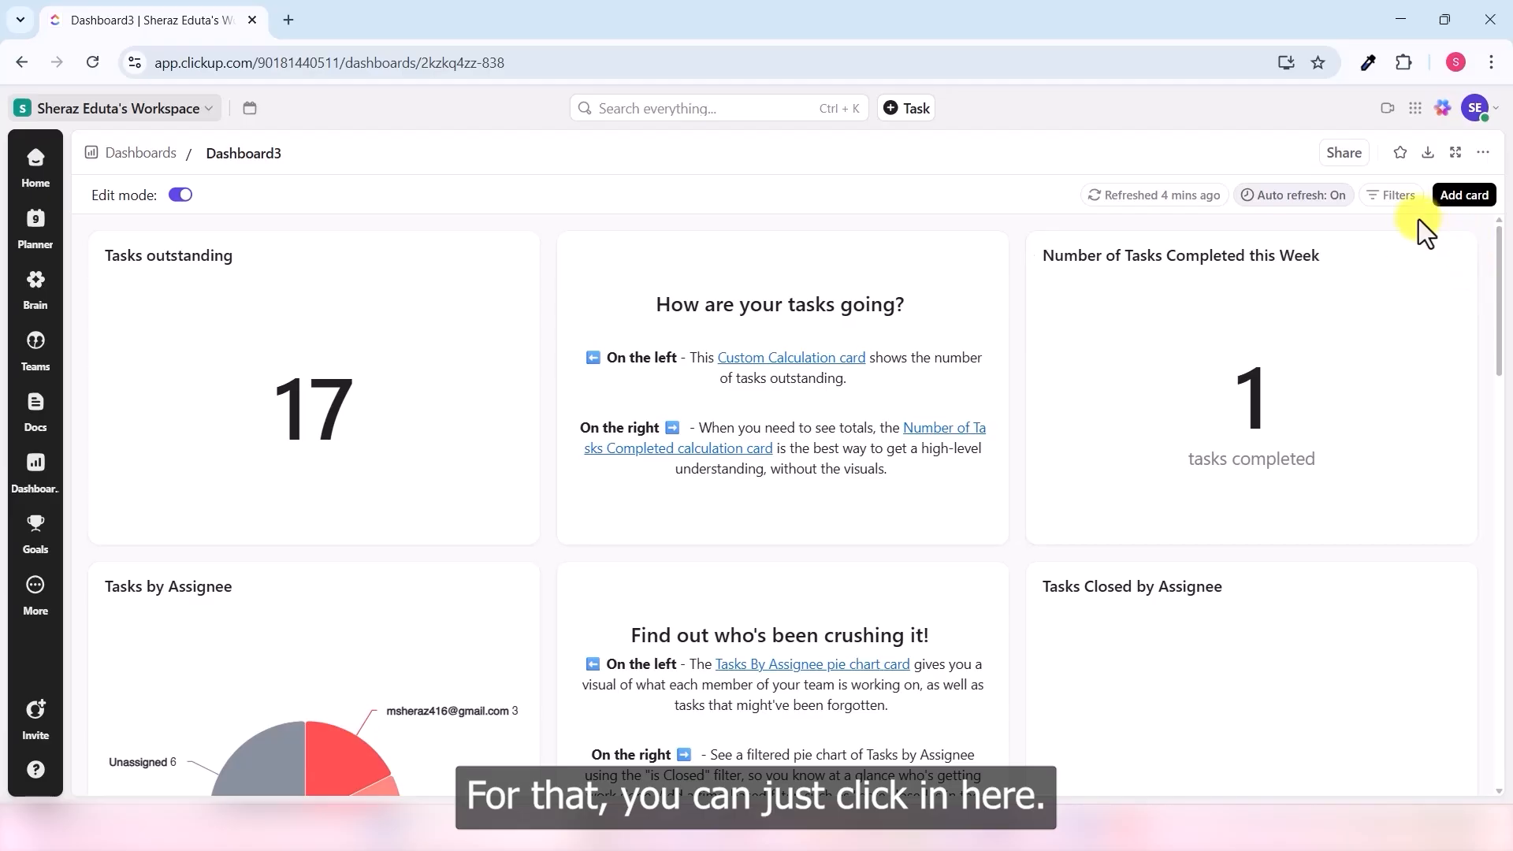
- Add a Due date filter set to Next 7 days on Dashboard3
left_click(1397, 207)
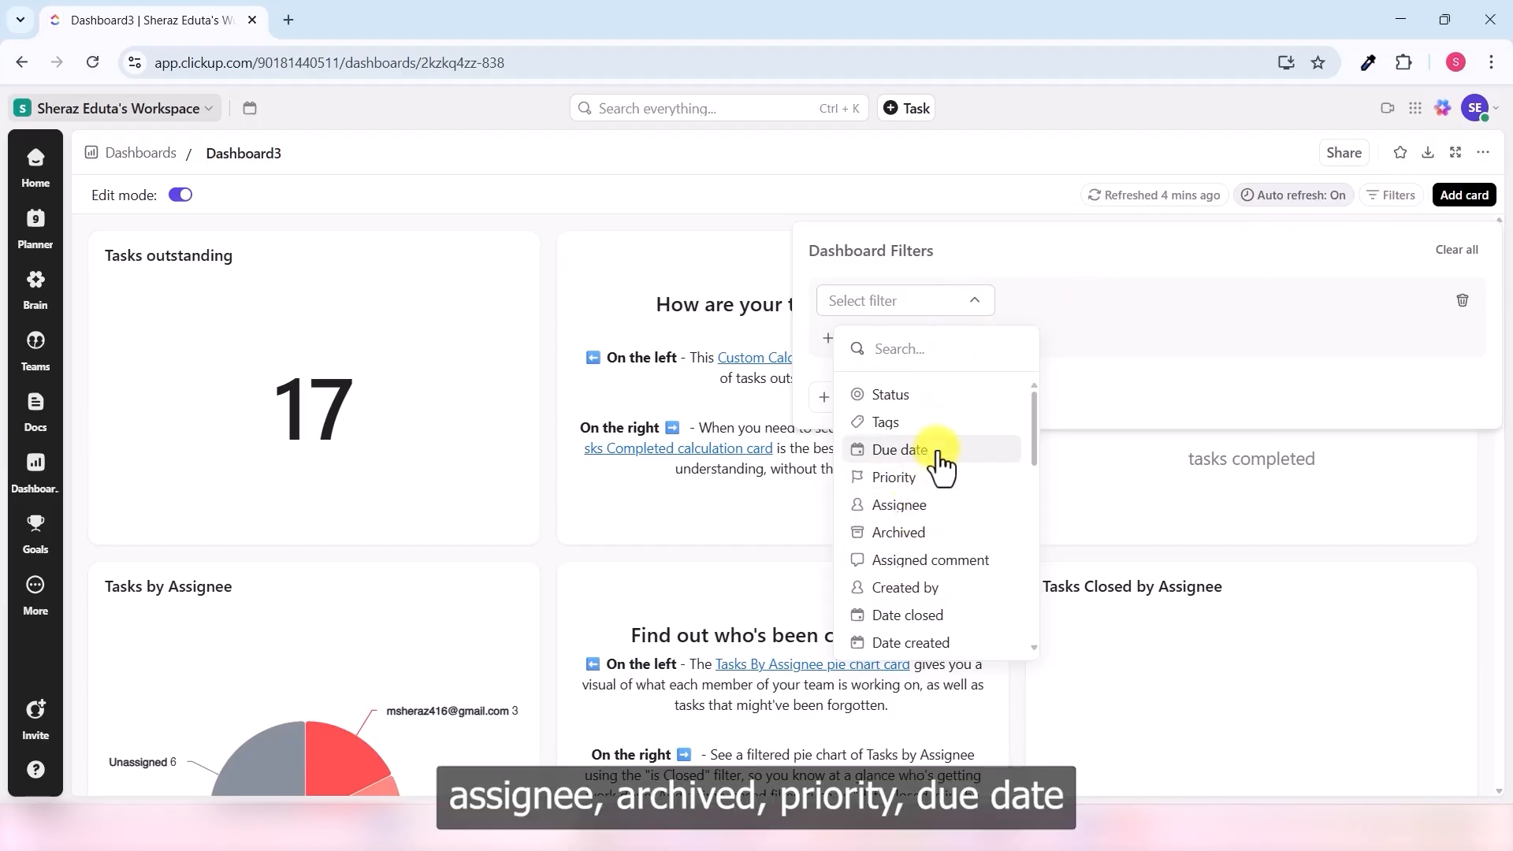
left_click(900, 449)
left_click(1227, 302)
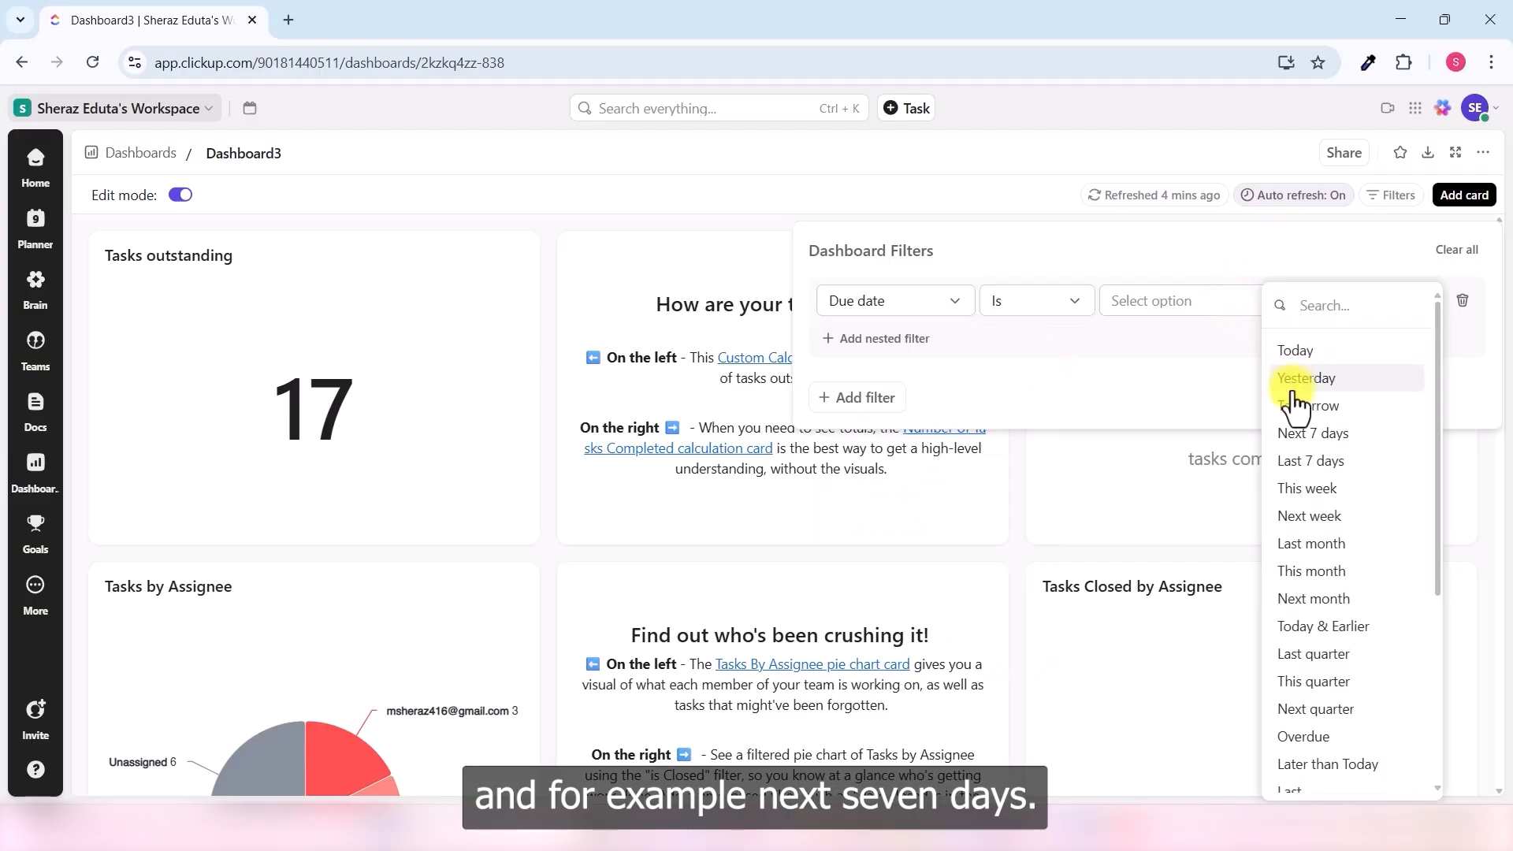
left_click(1292, 435)
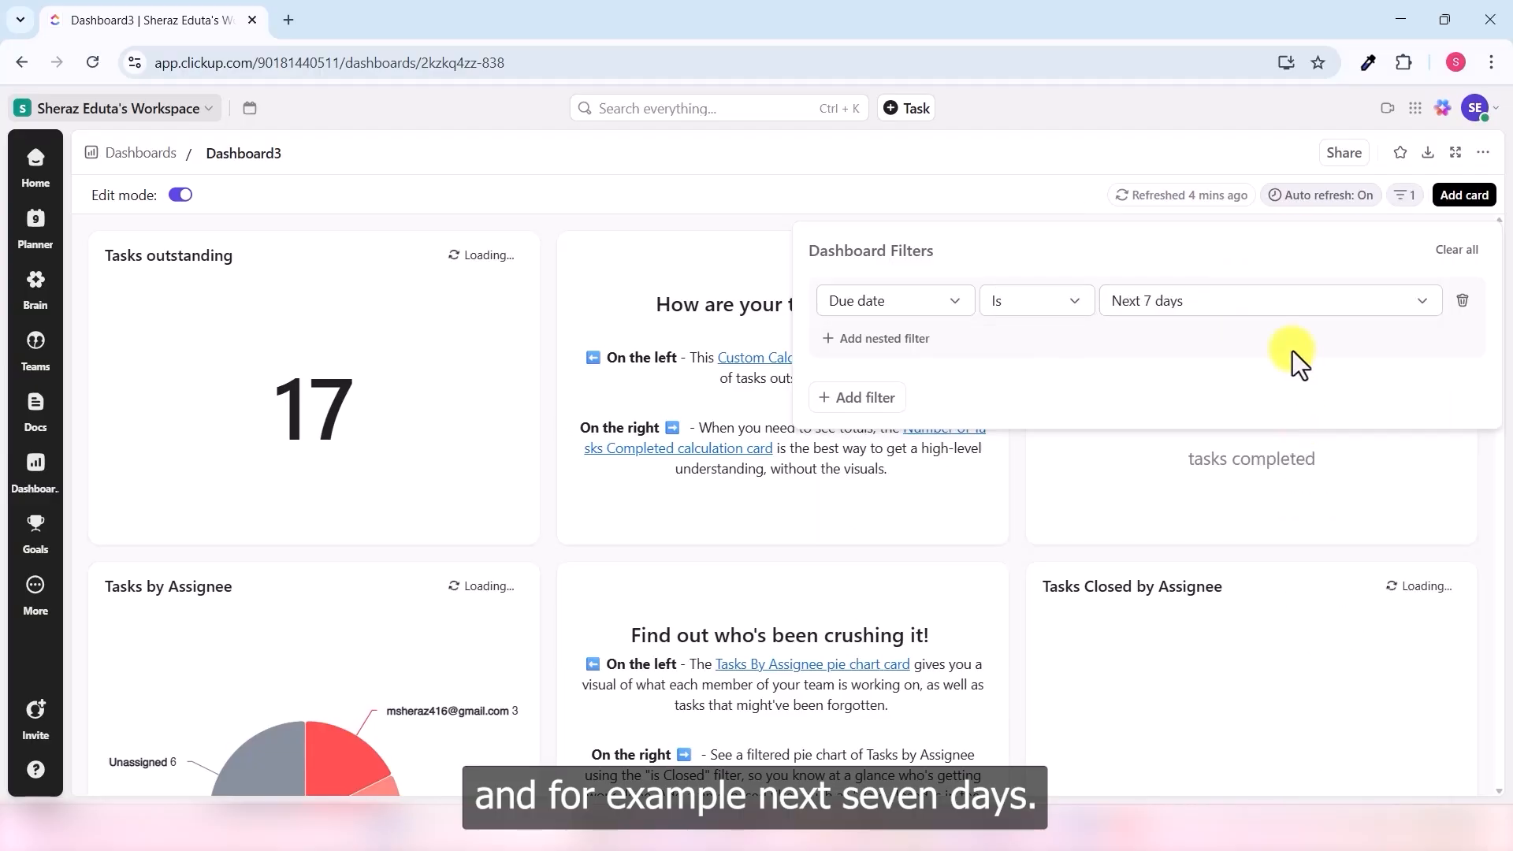
left_click(472, 429)
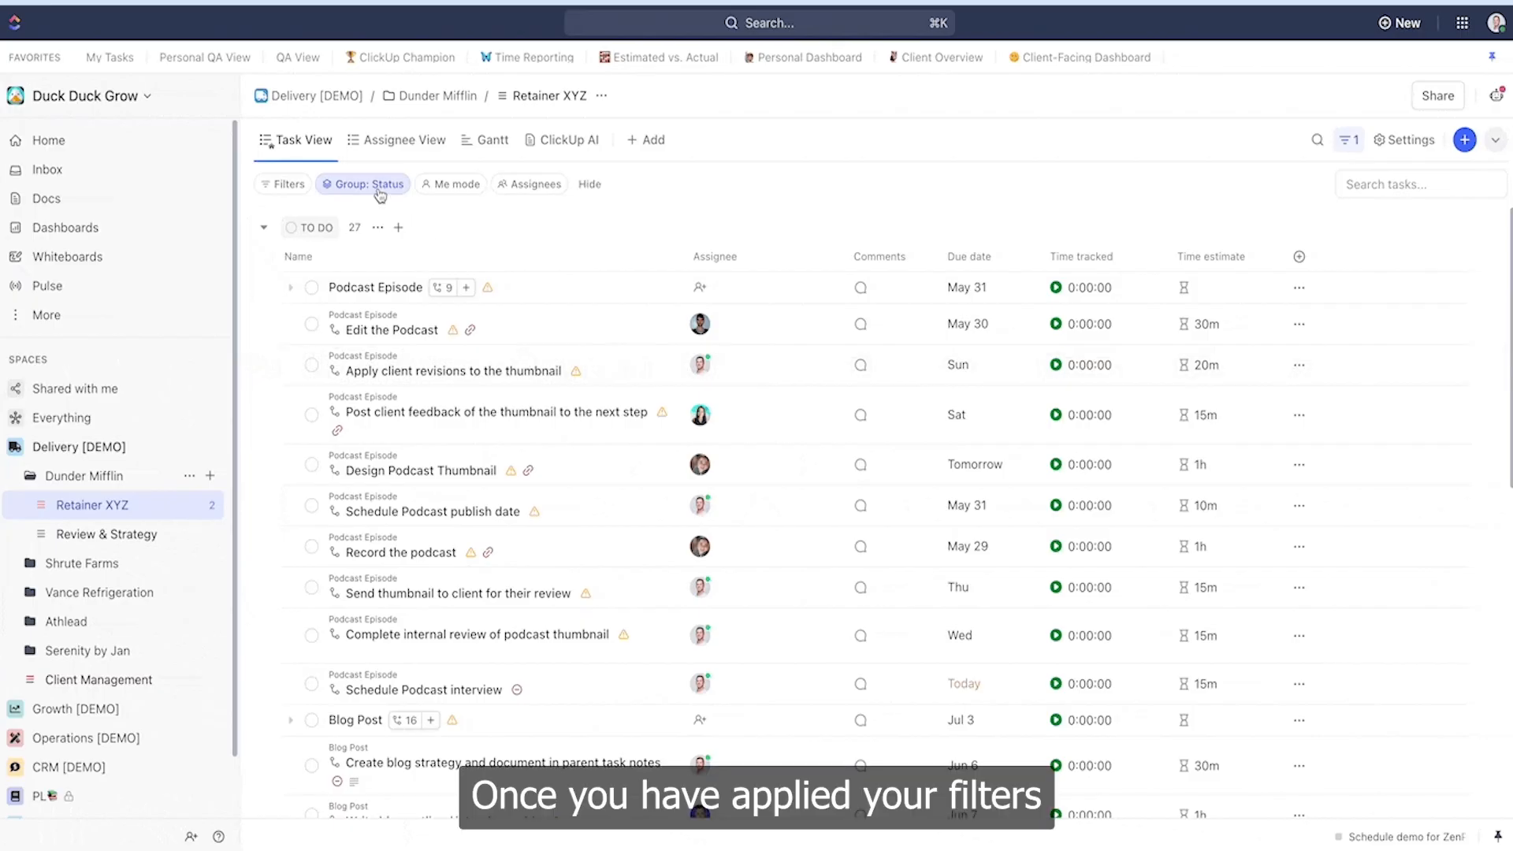
- Group the task list by assignee
left_click(381, 186)
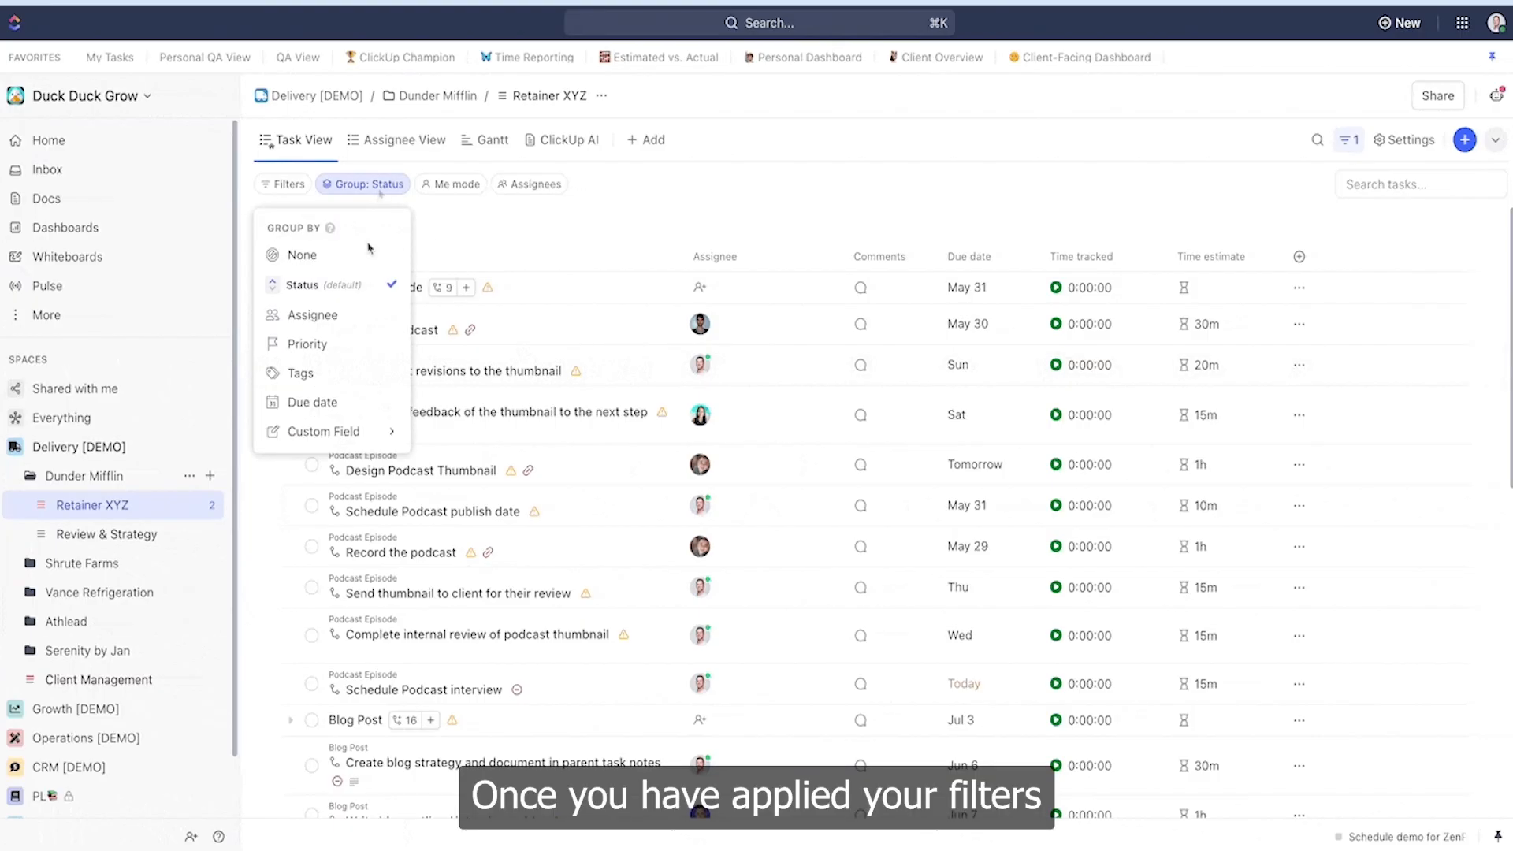
left_click(359, 315)
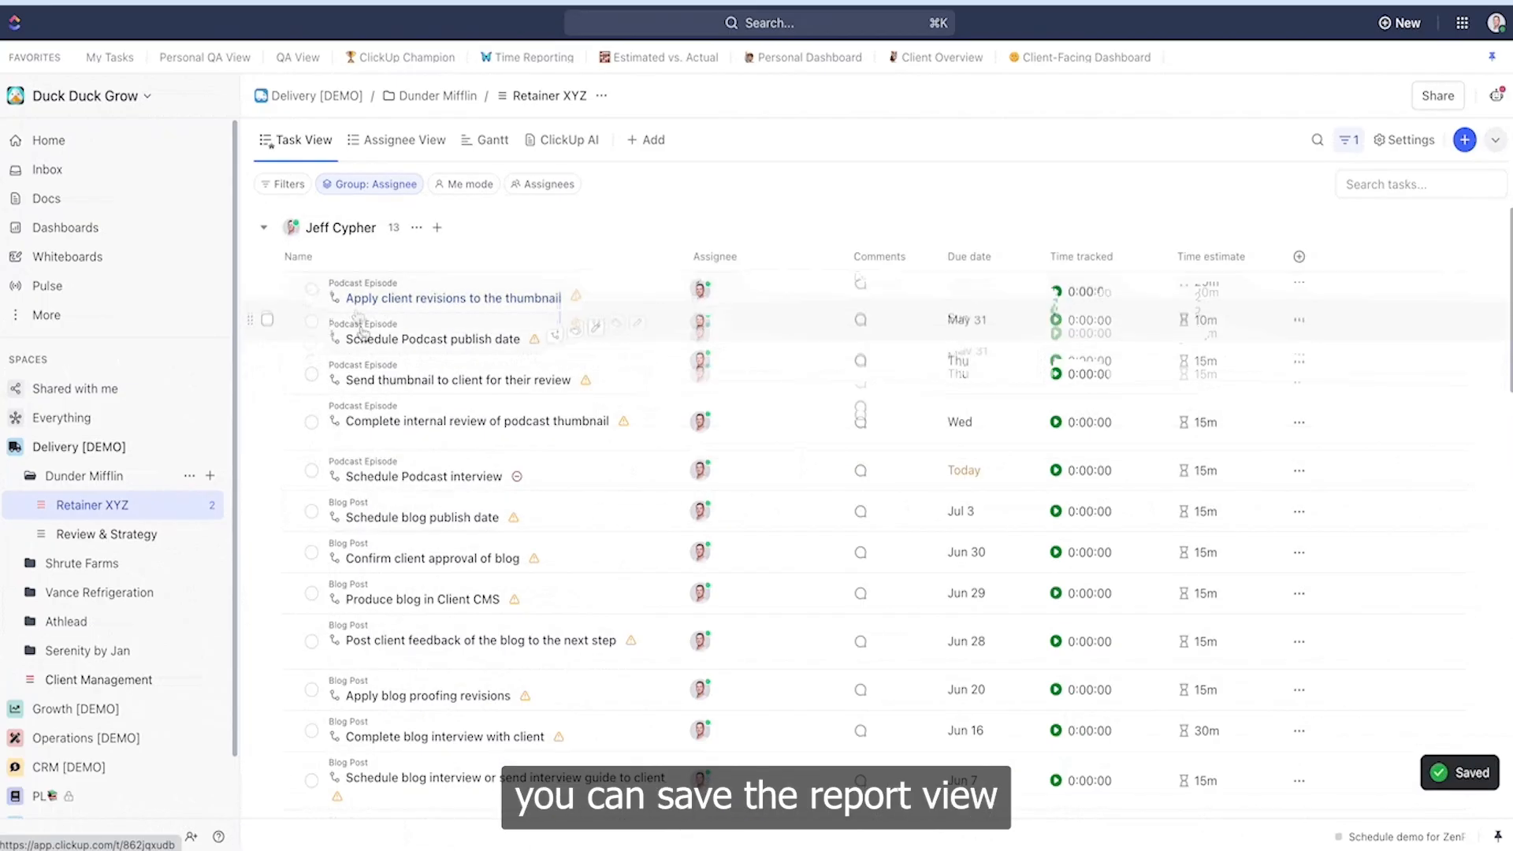
scroll(367, 346, "down", 10)
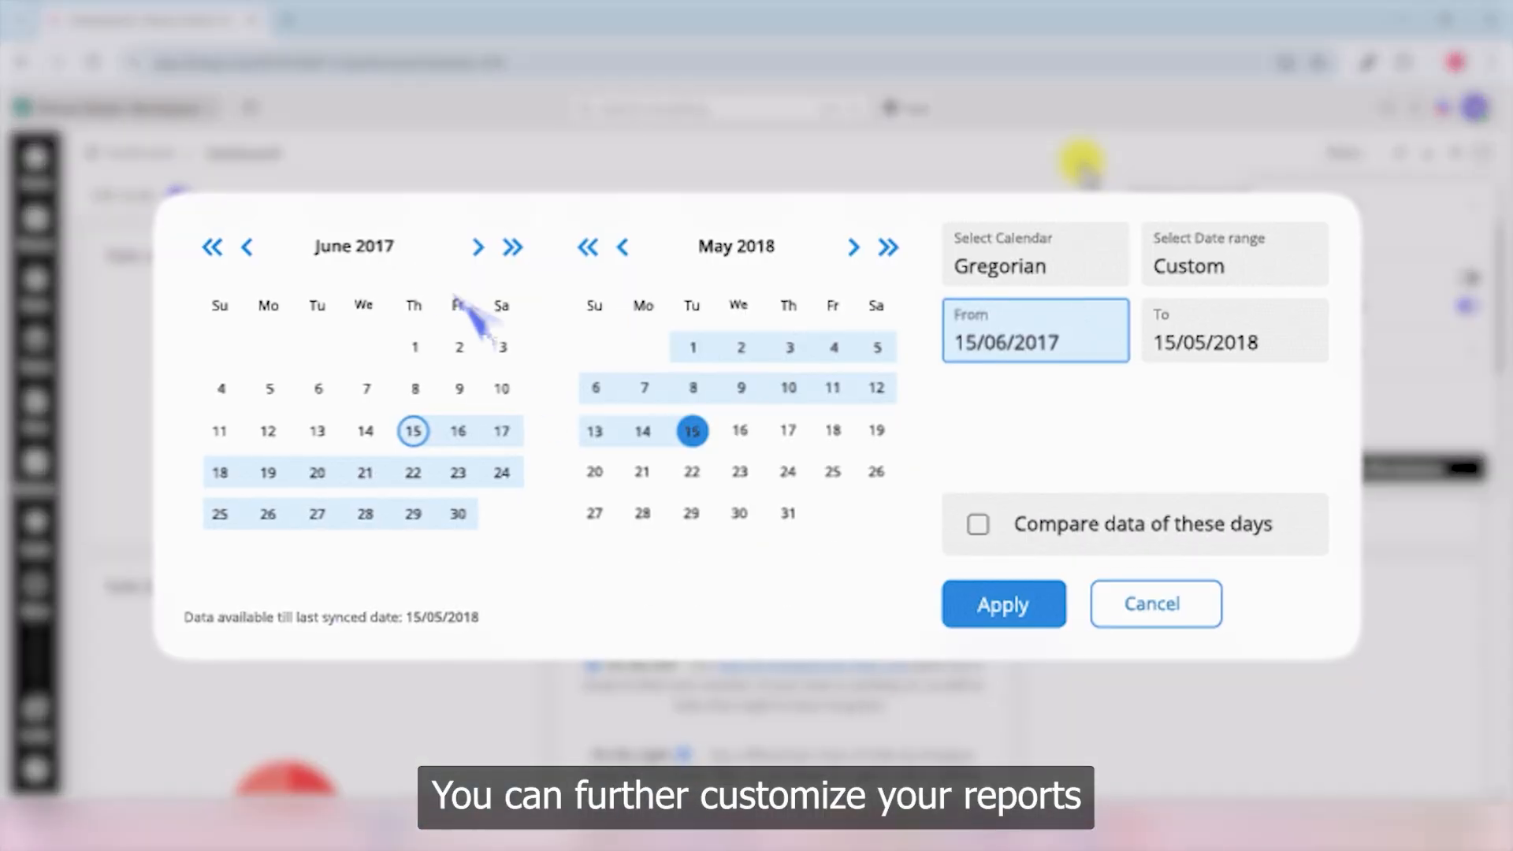
- Set the date range from 25 April 2018 to 10 May 2018
left_click(242, 245)
left_click(240, 244)
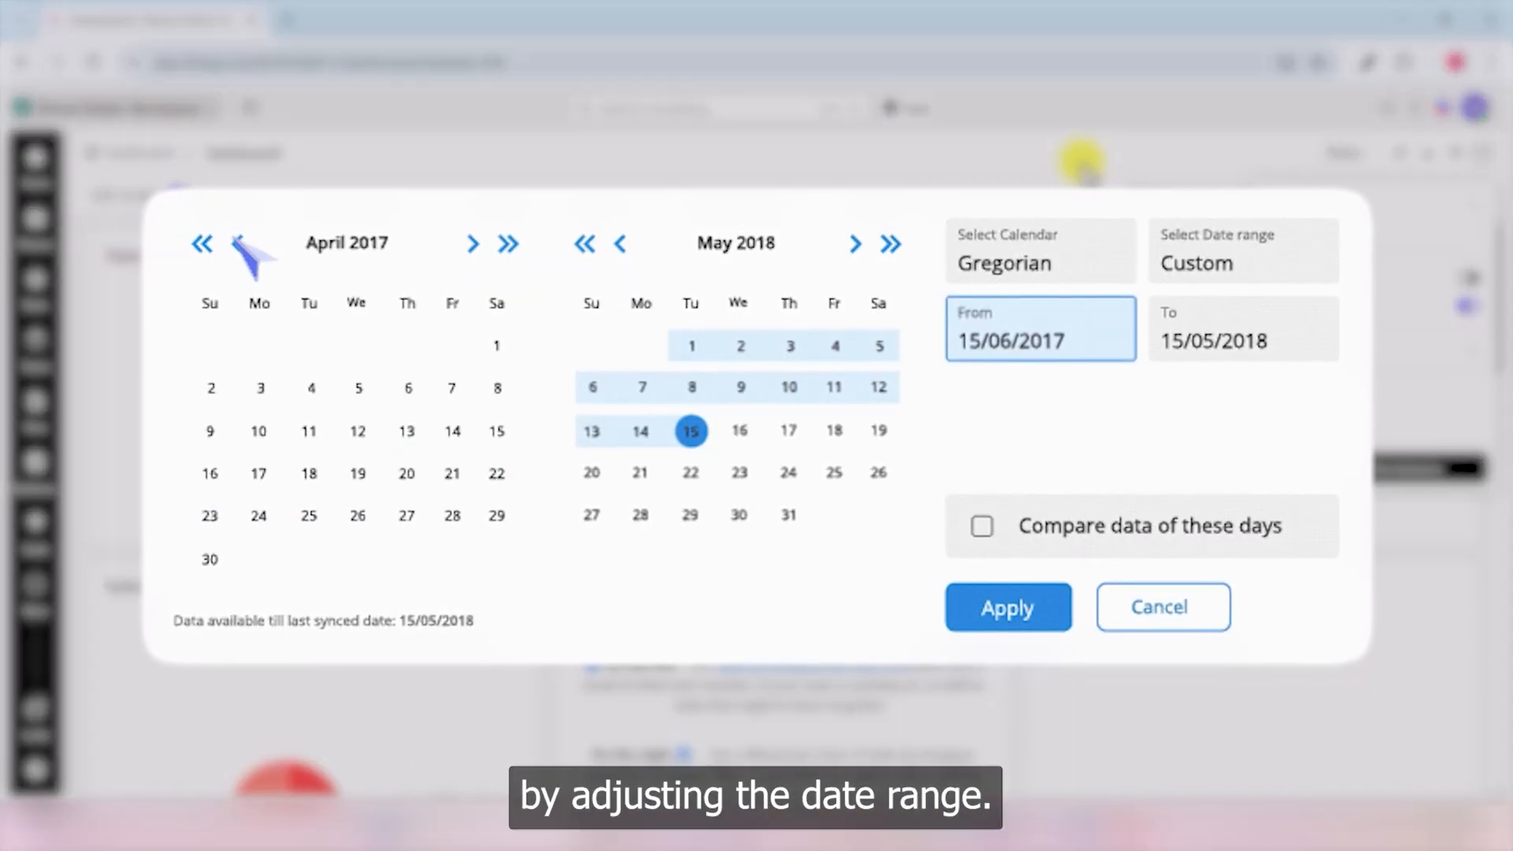
left_click(505, 242)
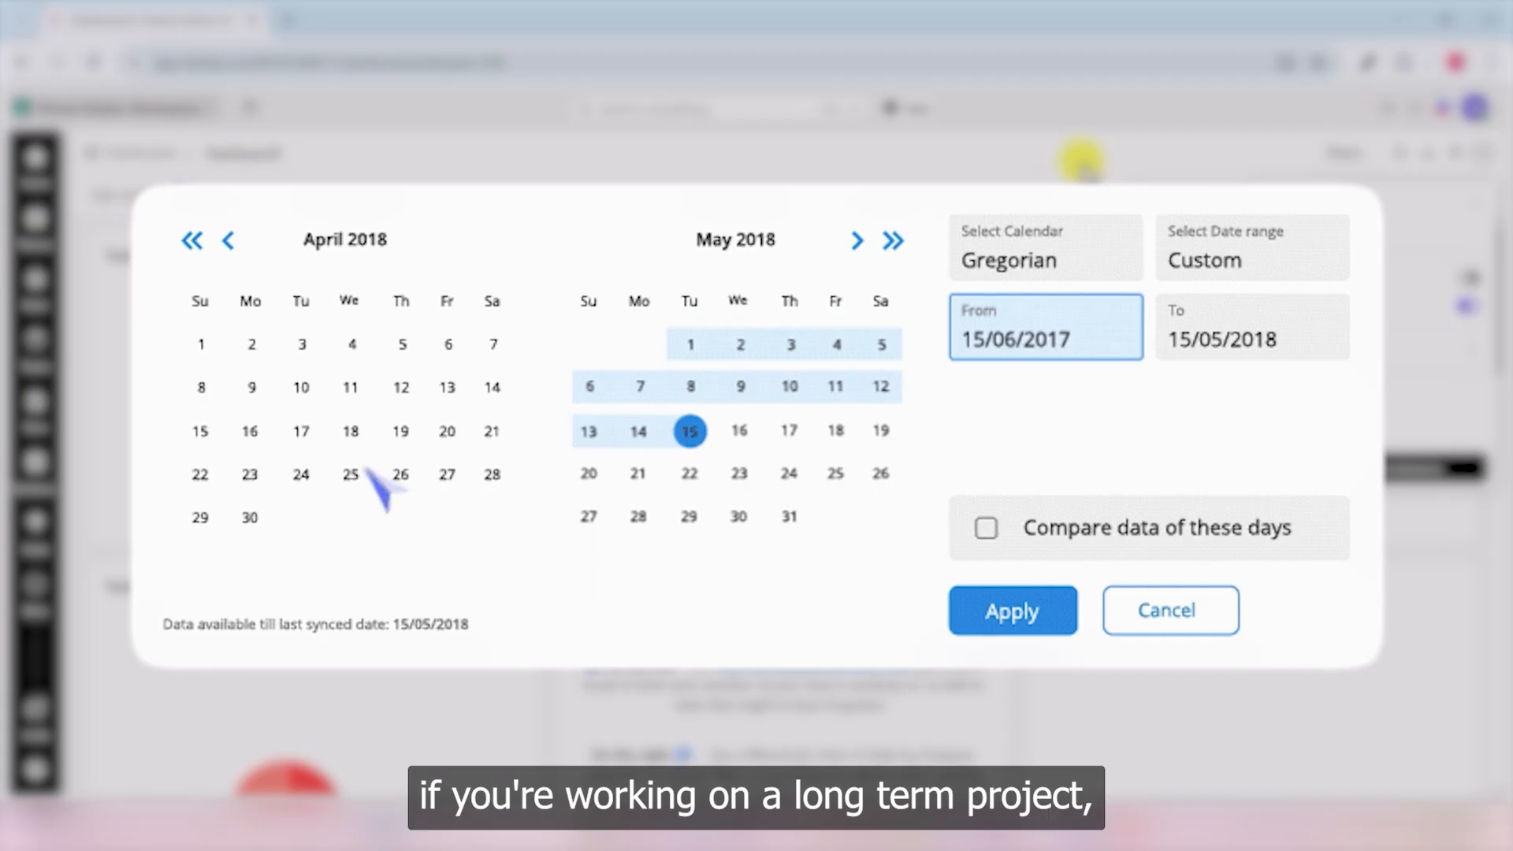
left_click(354, 473)
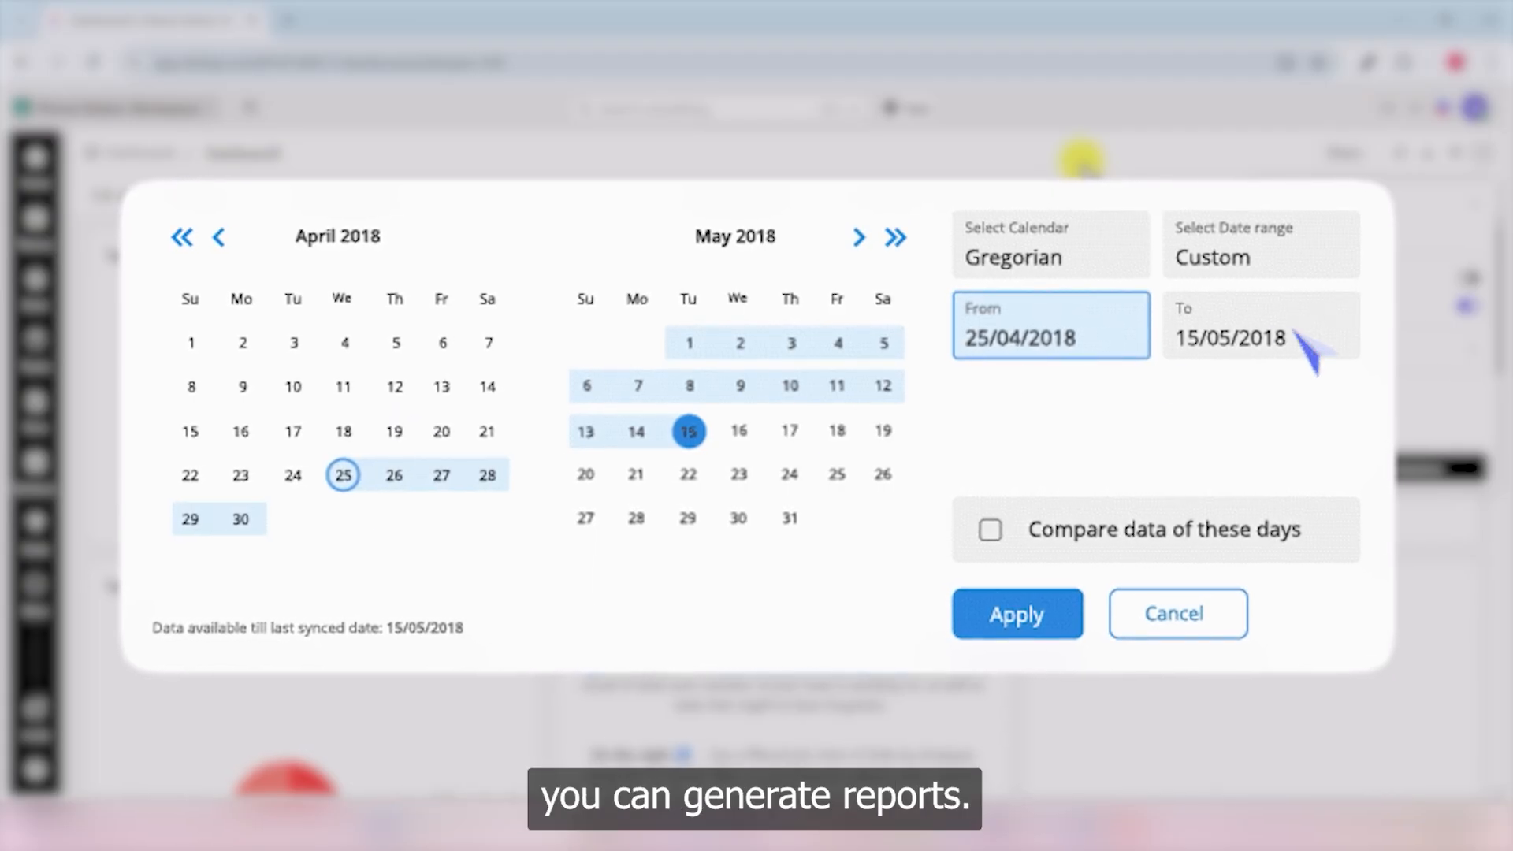
left_click(1229, 345)
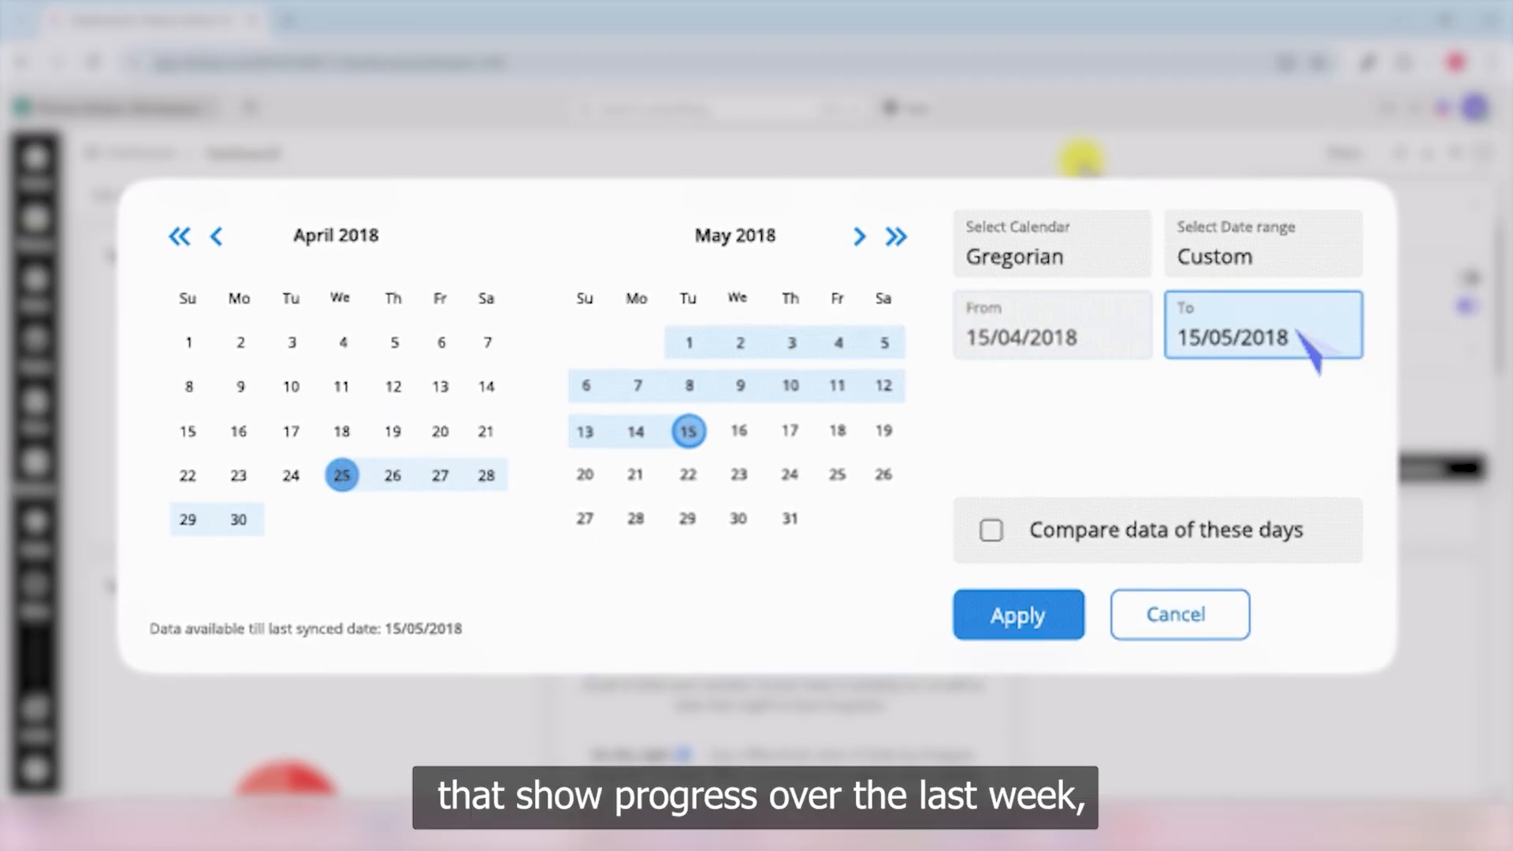
left_click(792, 387)
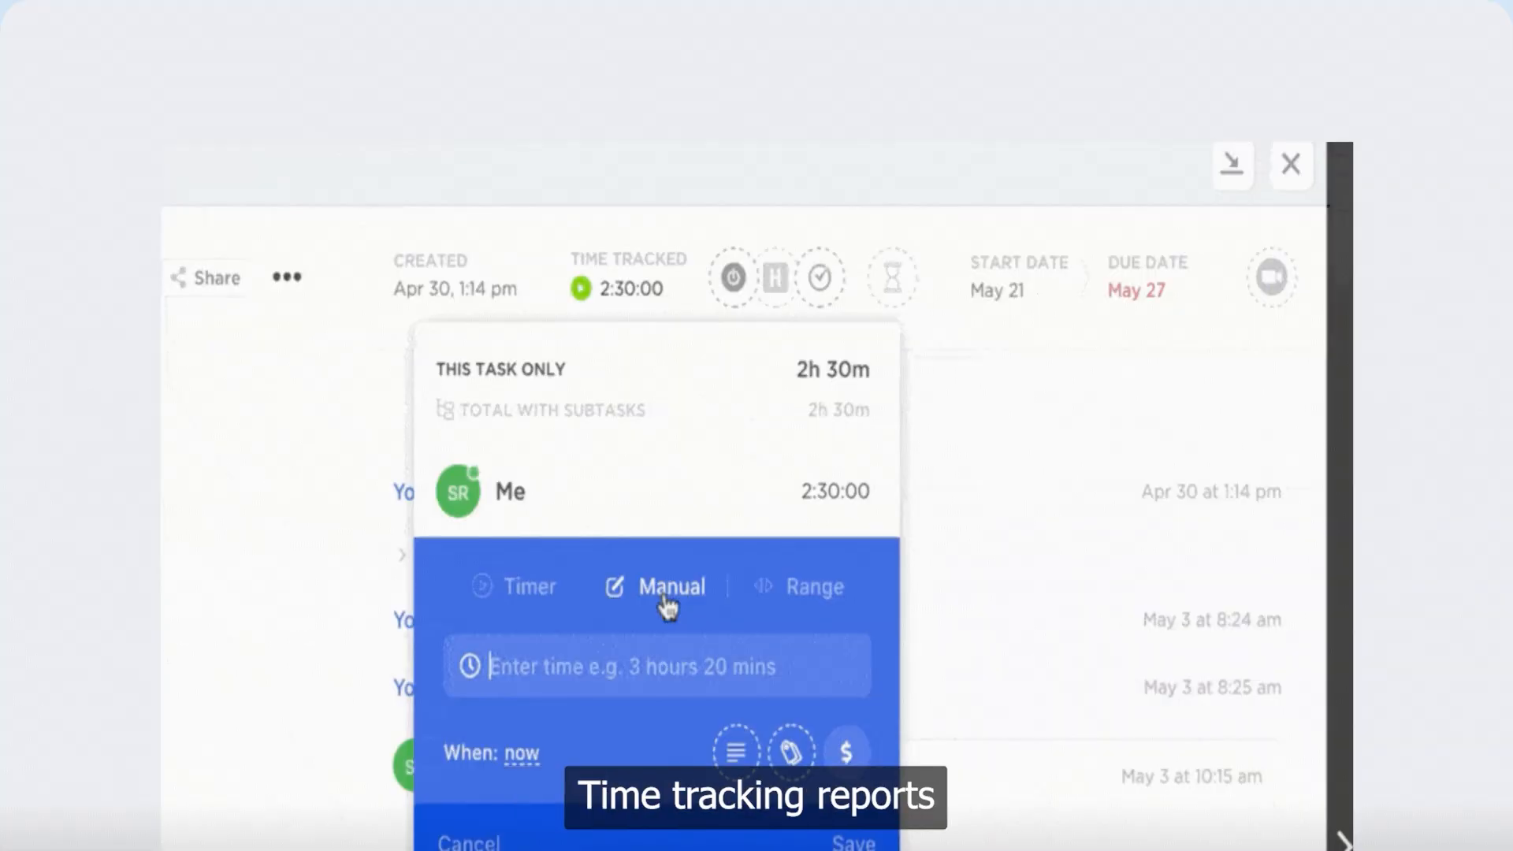
- Save a 1h 20m manual time entry on the task and switch to start–end range entry
type("1 hr 20 mi")
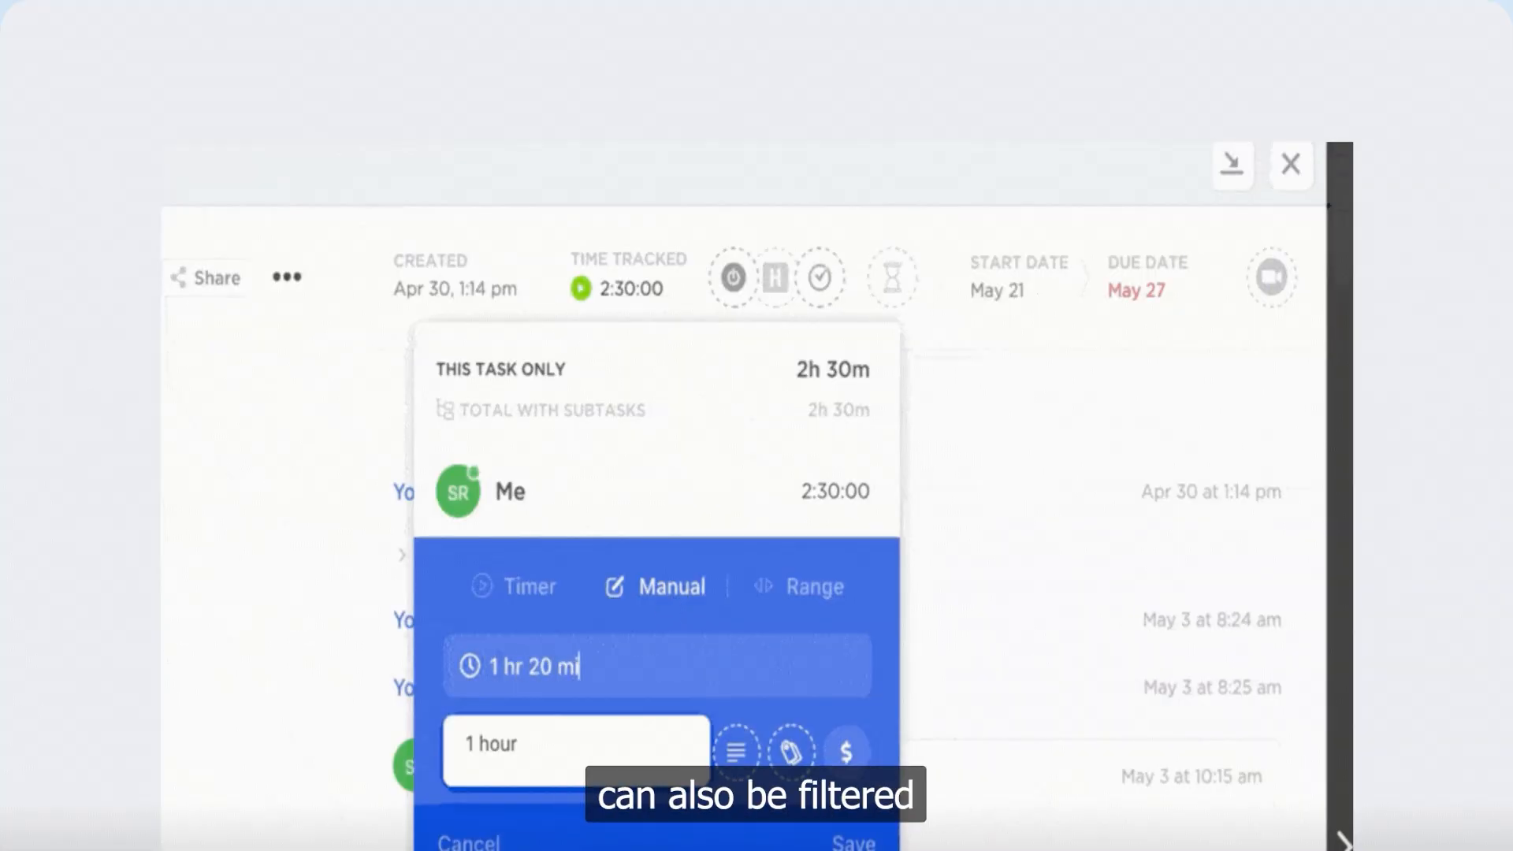
type("n")
left_click(597, 760)
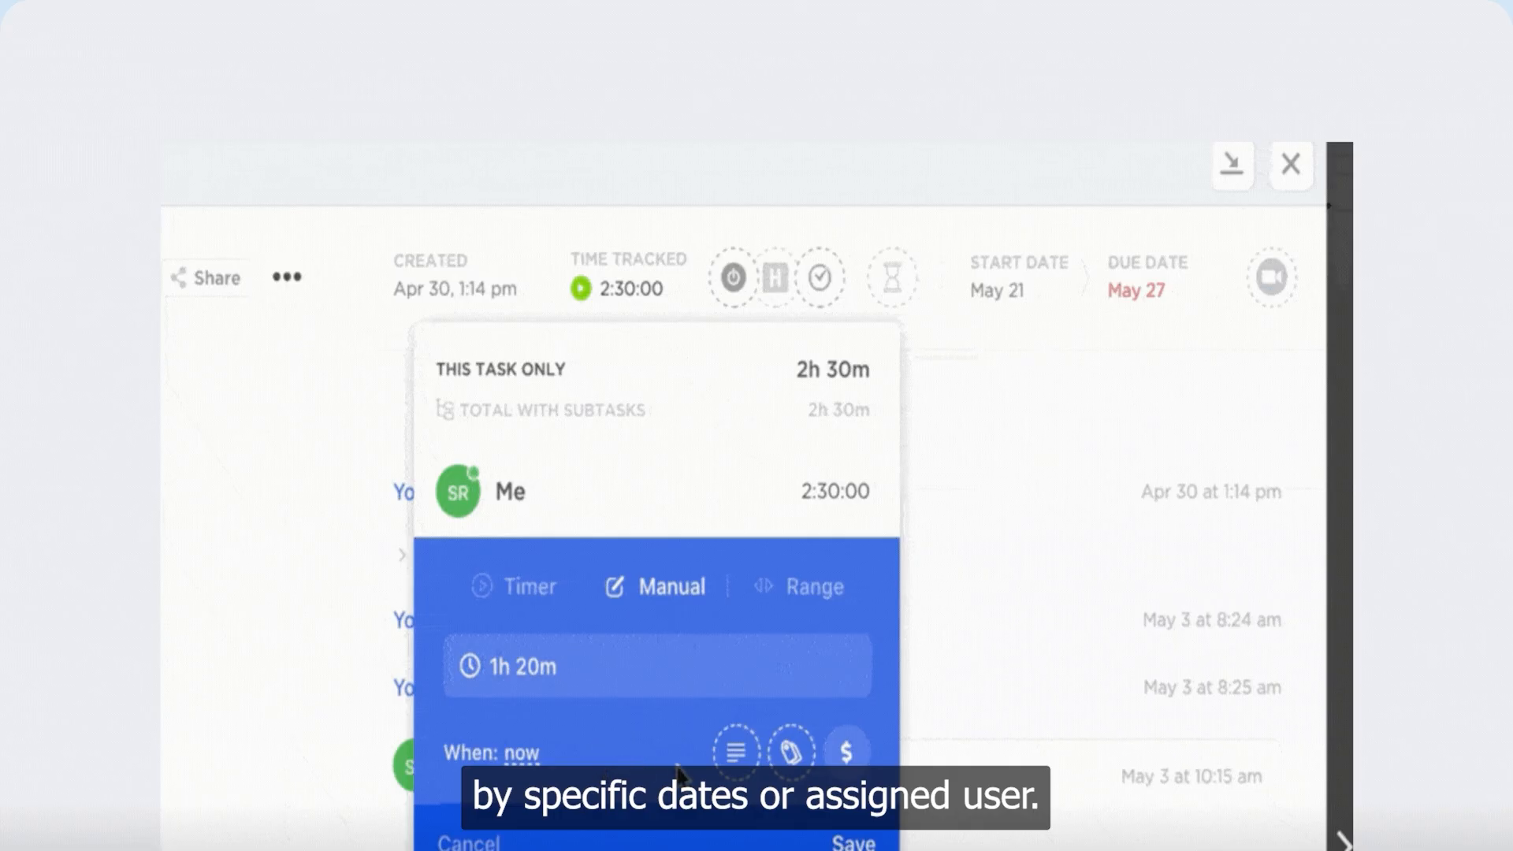
left_click(853, 842)
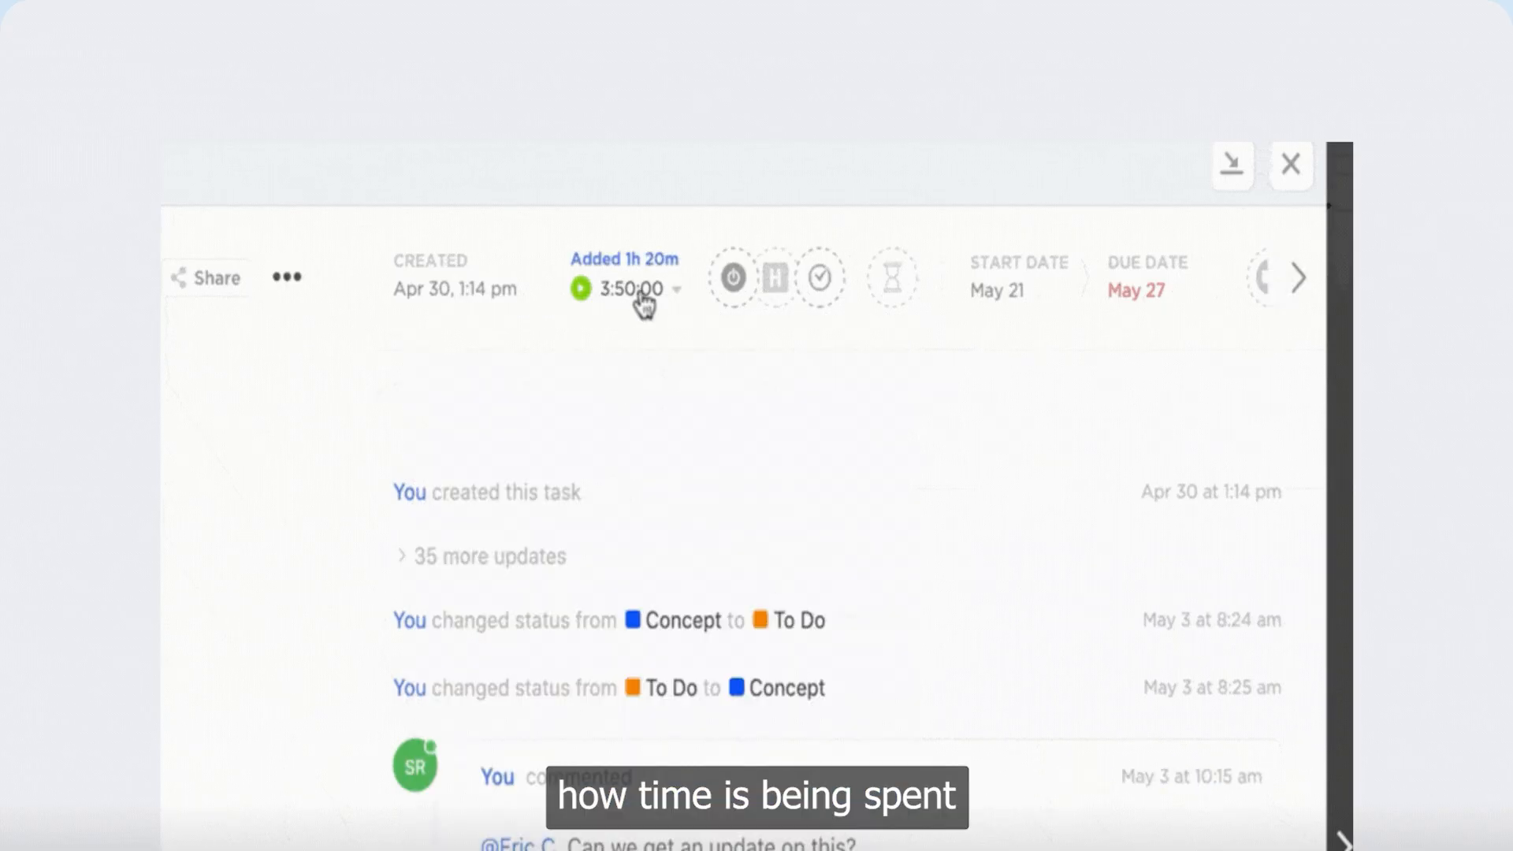
left_click(640, 293)
left_click(799, 589)
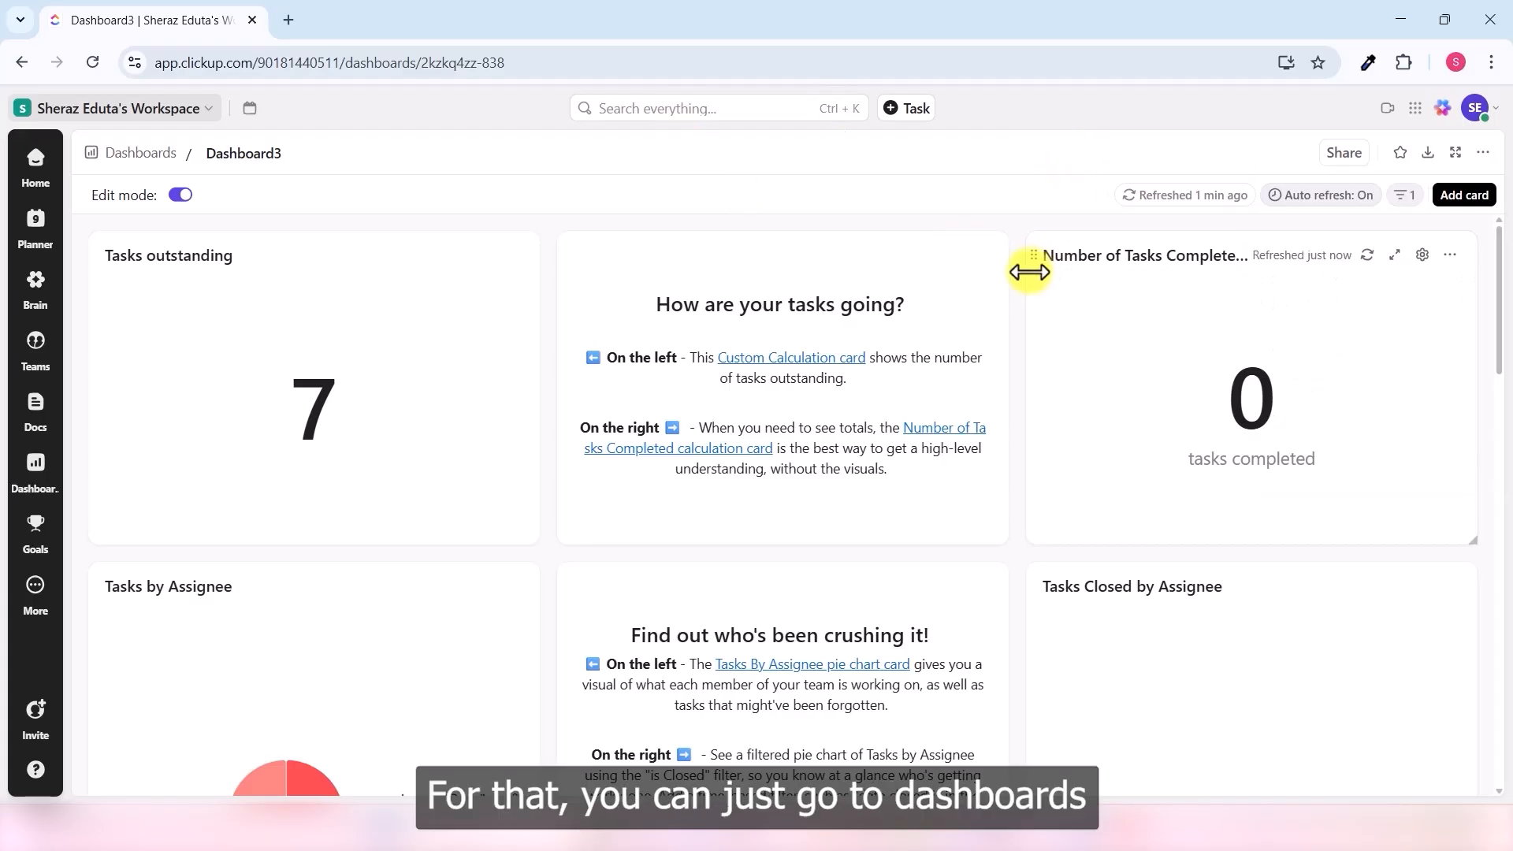
- Start a Time Tracking template dashboard with the ClickUp course space as location
left_click(152, 156)
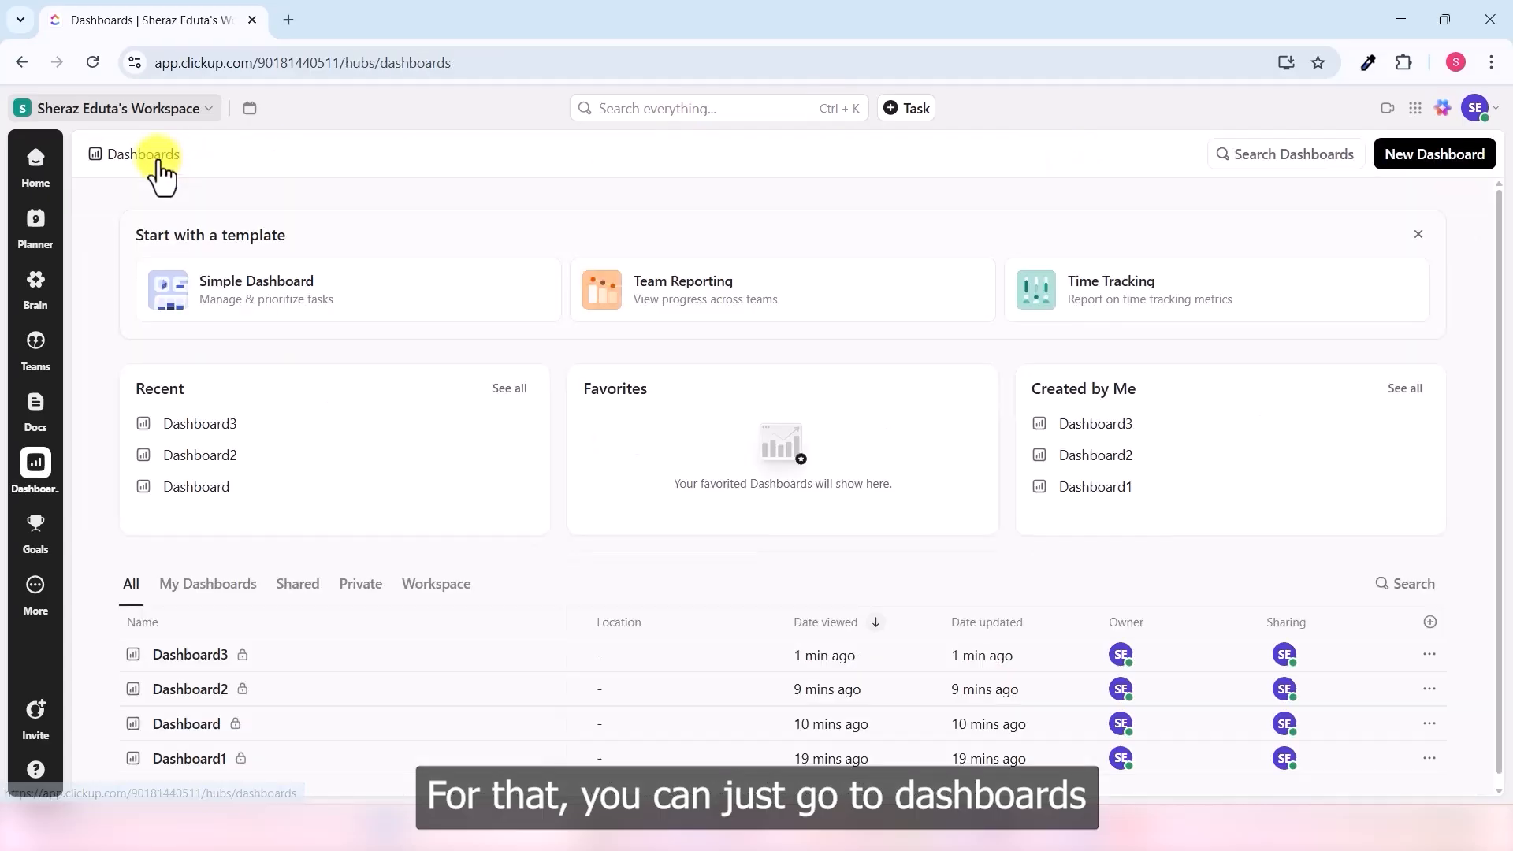
left_click(1090, 294)
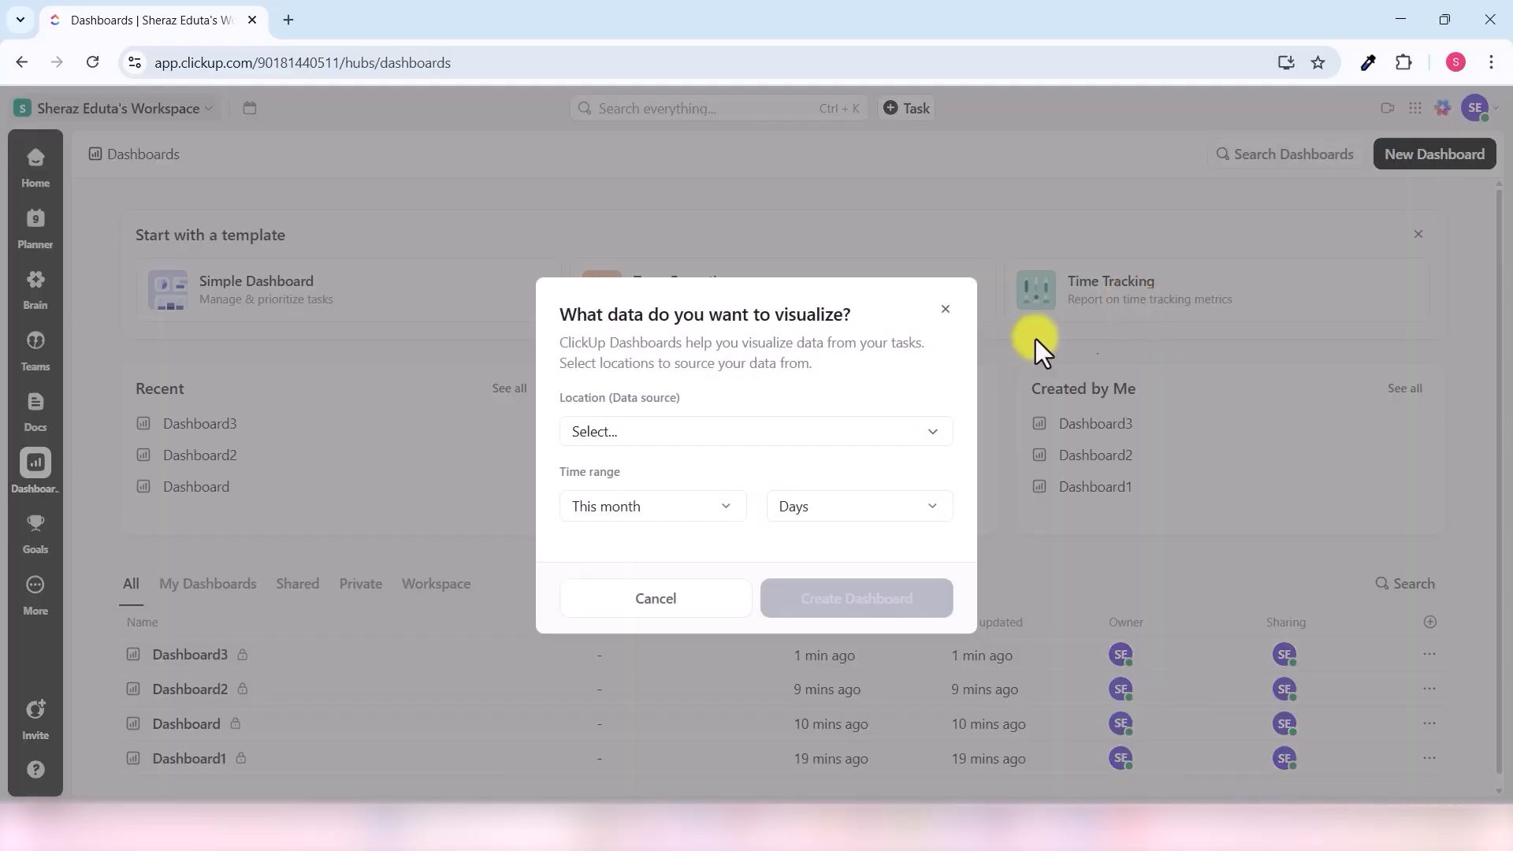
left_click(799, 435)
left_click(710, 618)
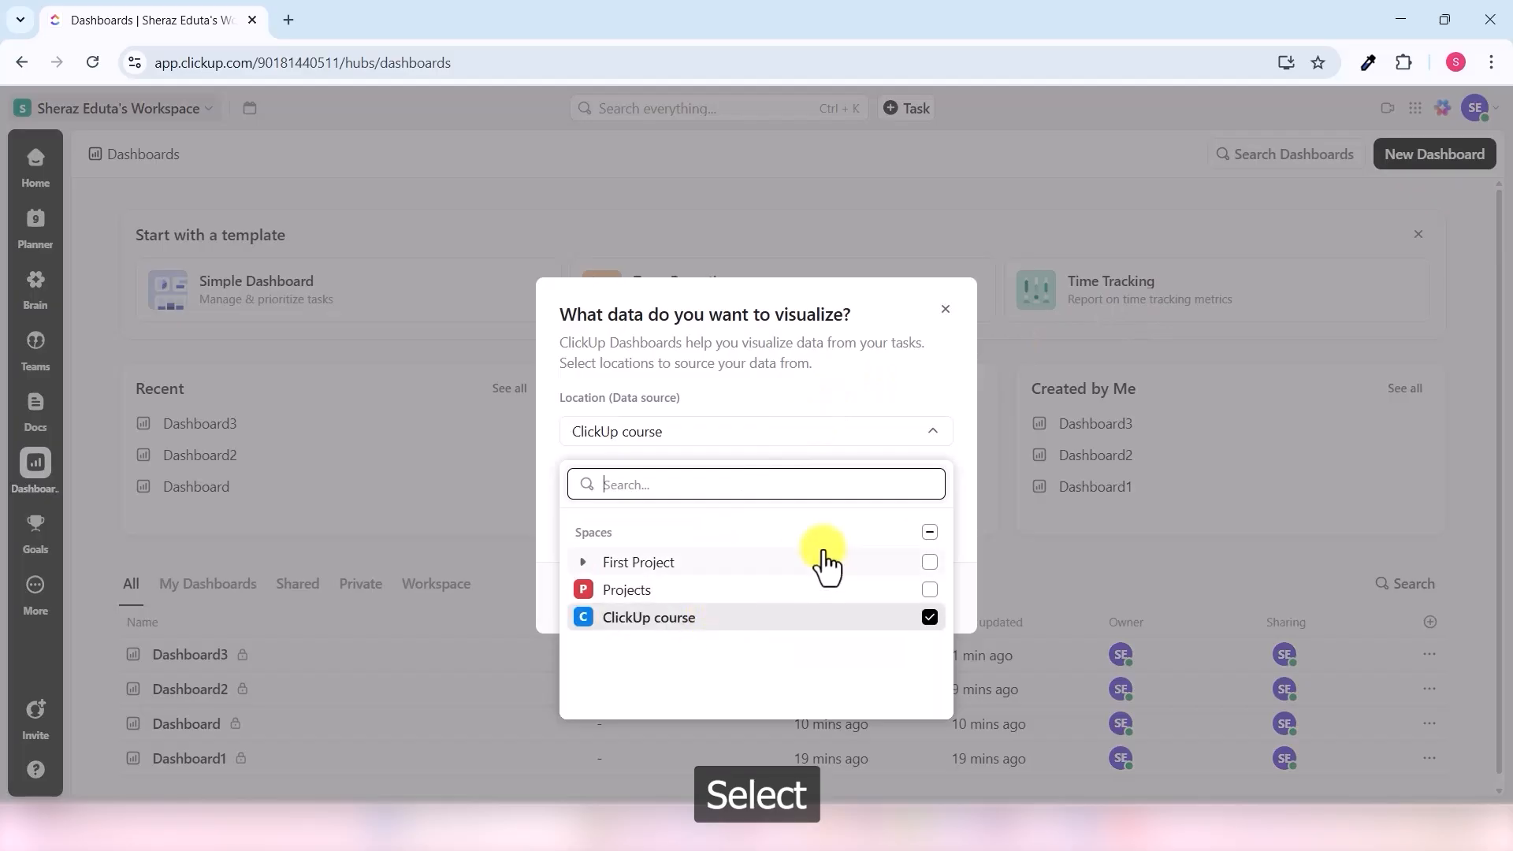
left_click(917, 438)
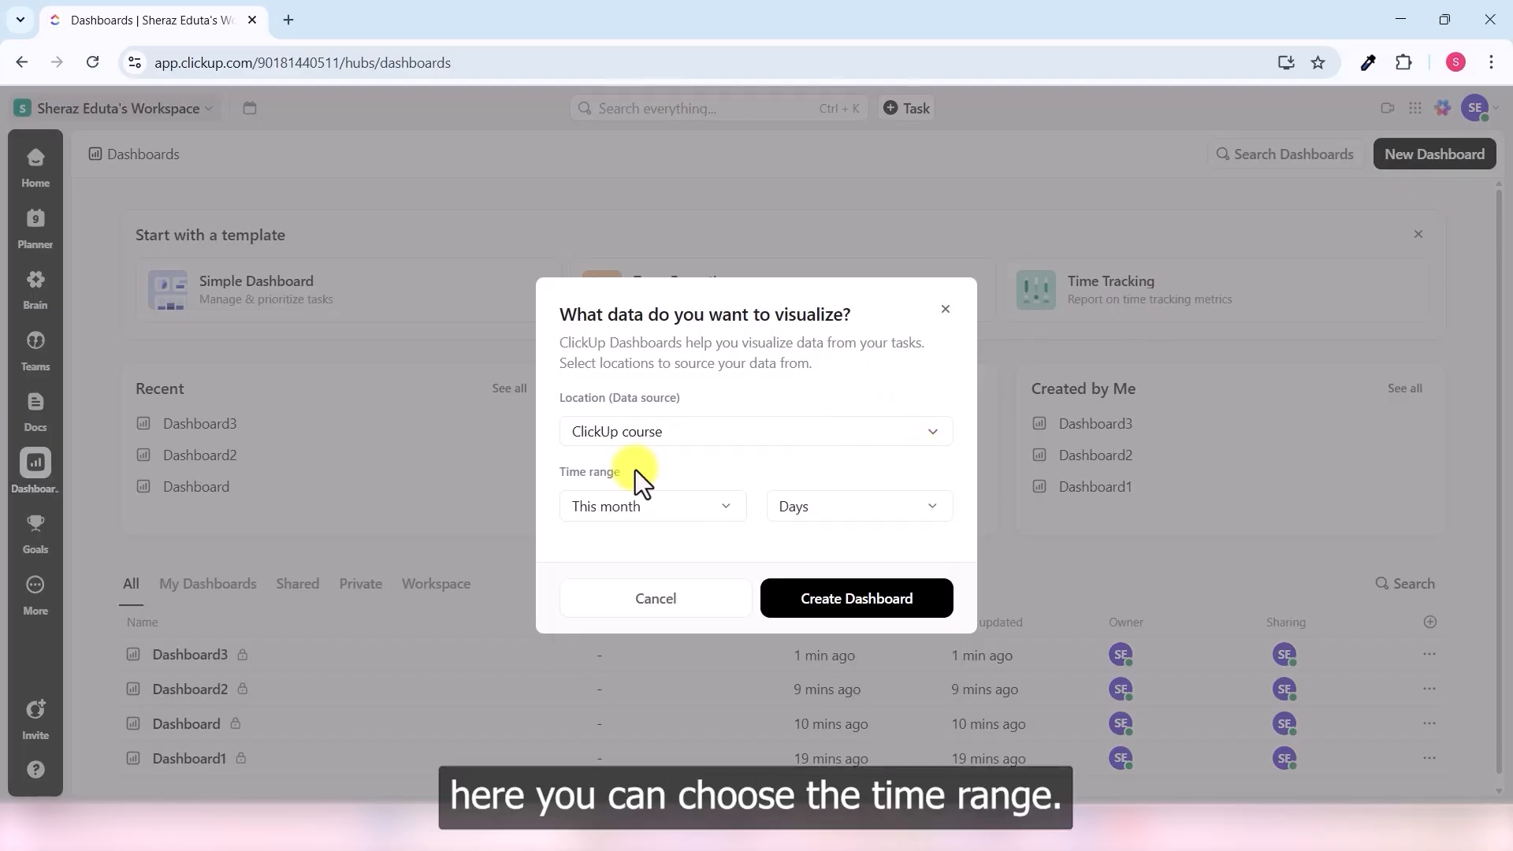
- Set a custom range from today to July 31 and create the dashboard
left_click(710, 515)
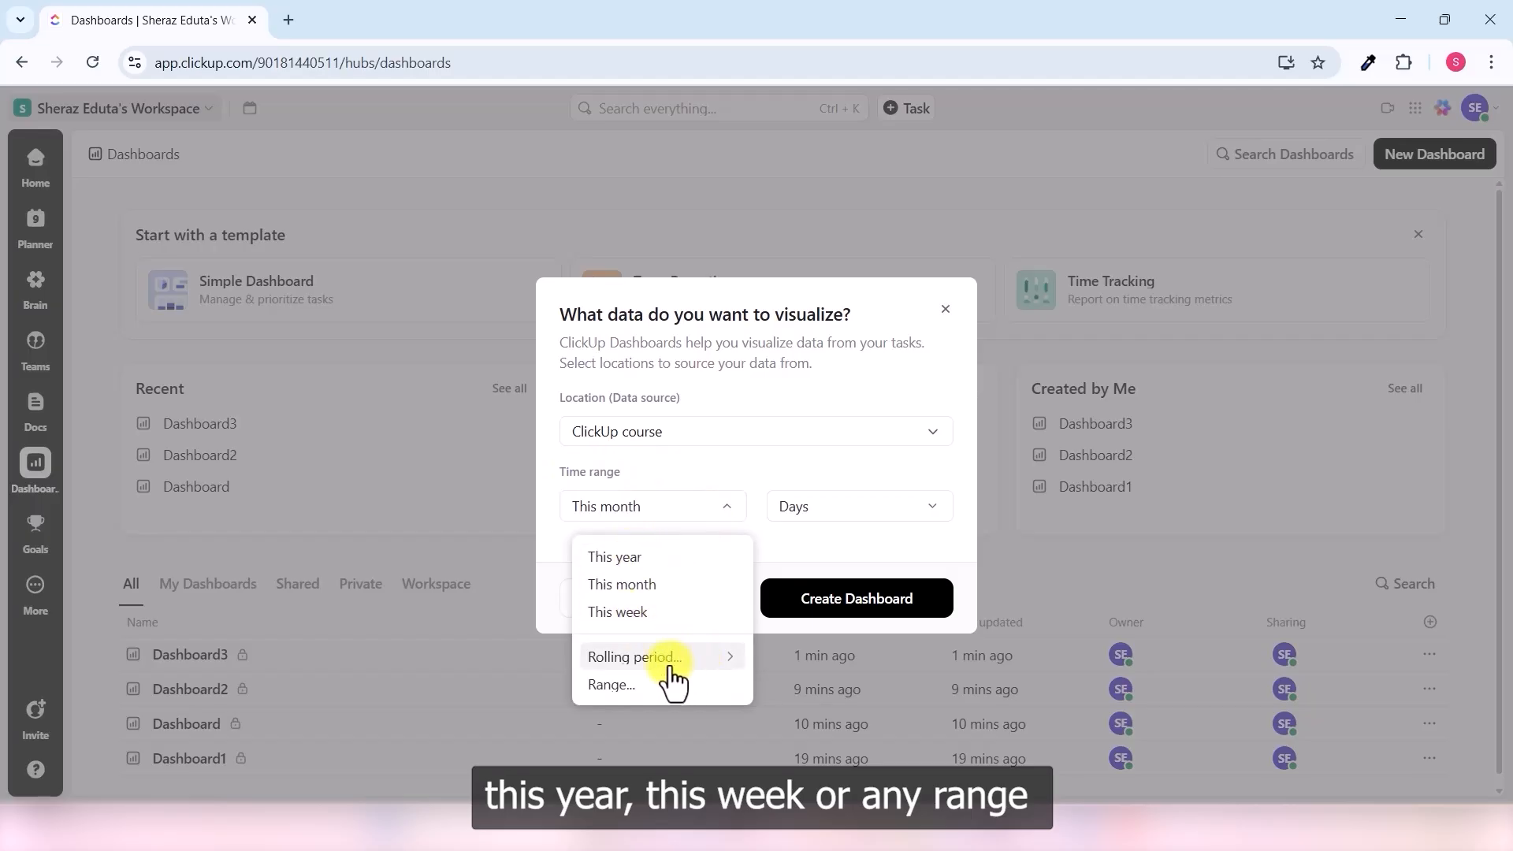
left_click(614, 685)
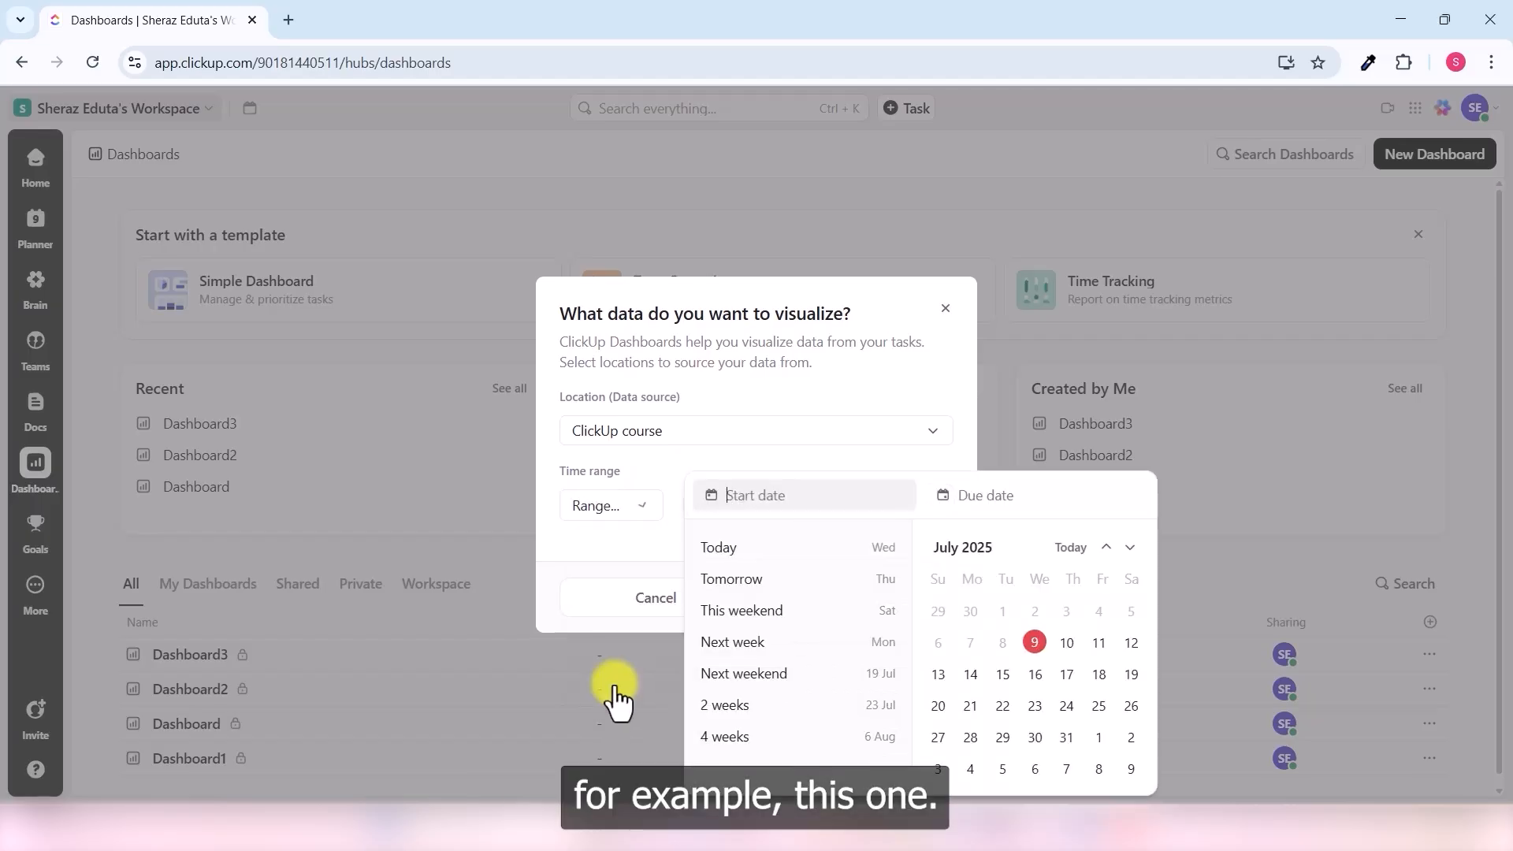
left_click(761, 555)
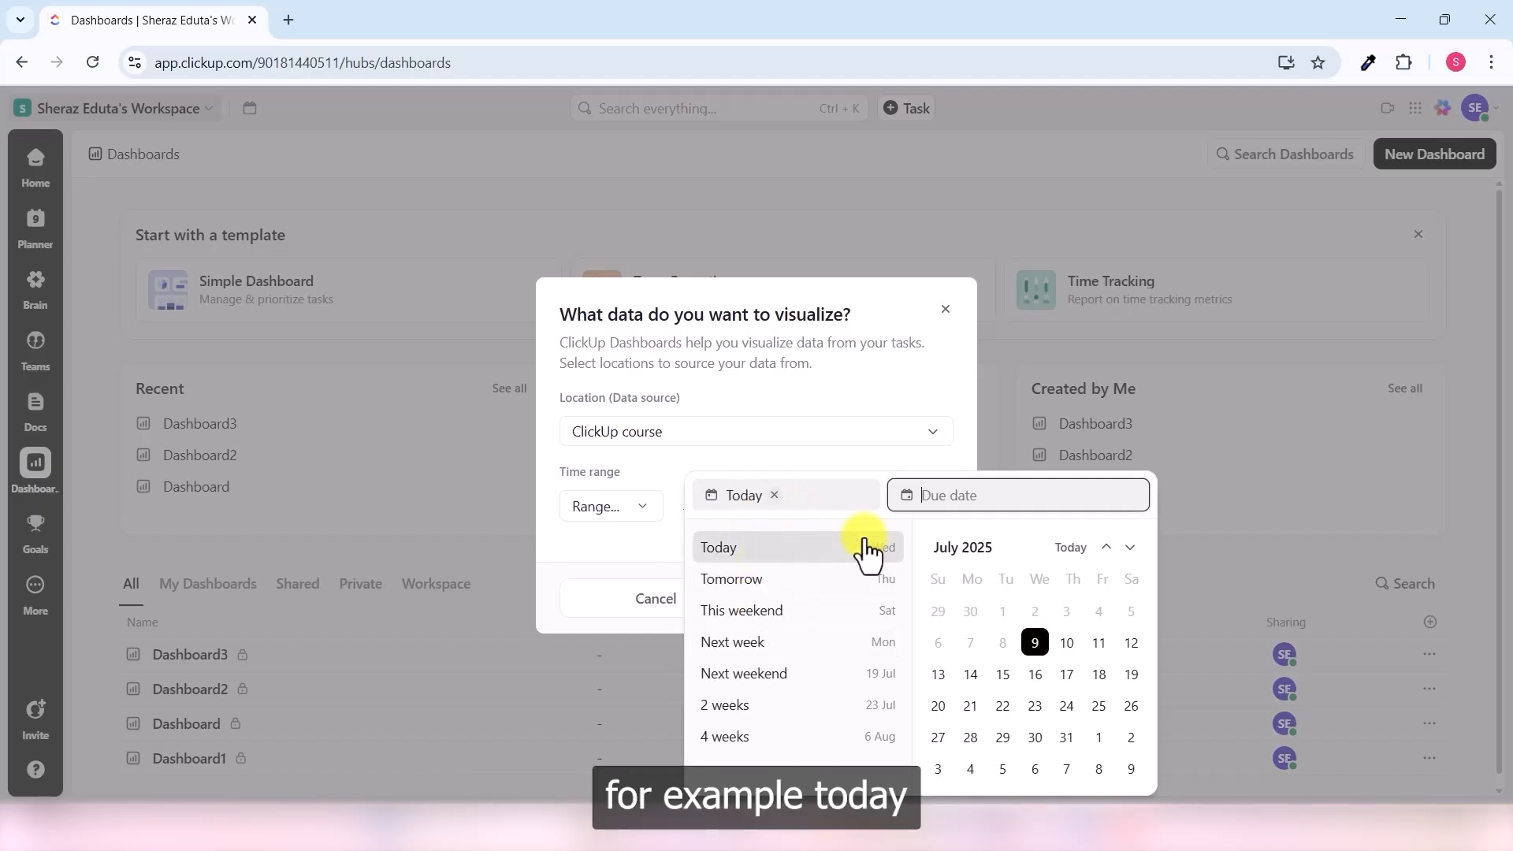
left_click(867, 551)
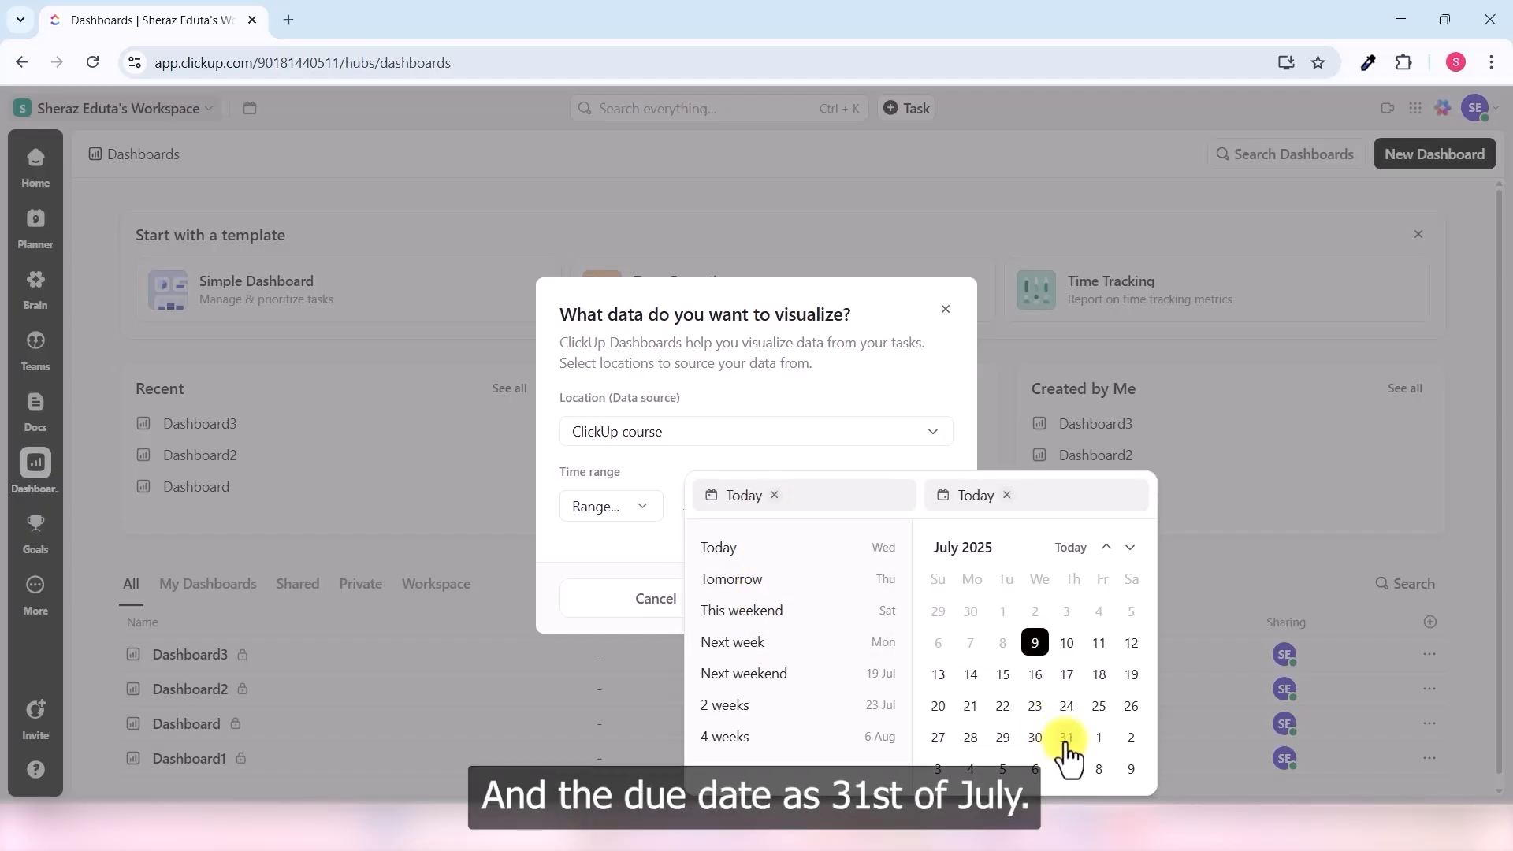
left_click(1067, 738)
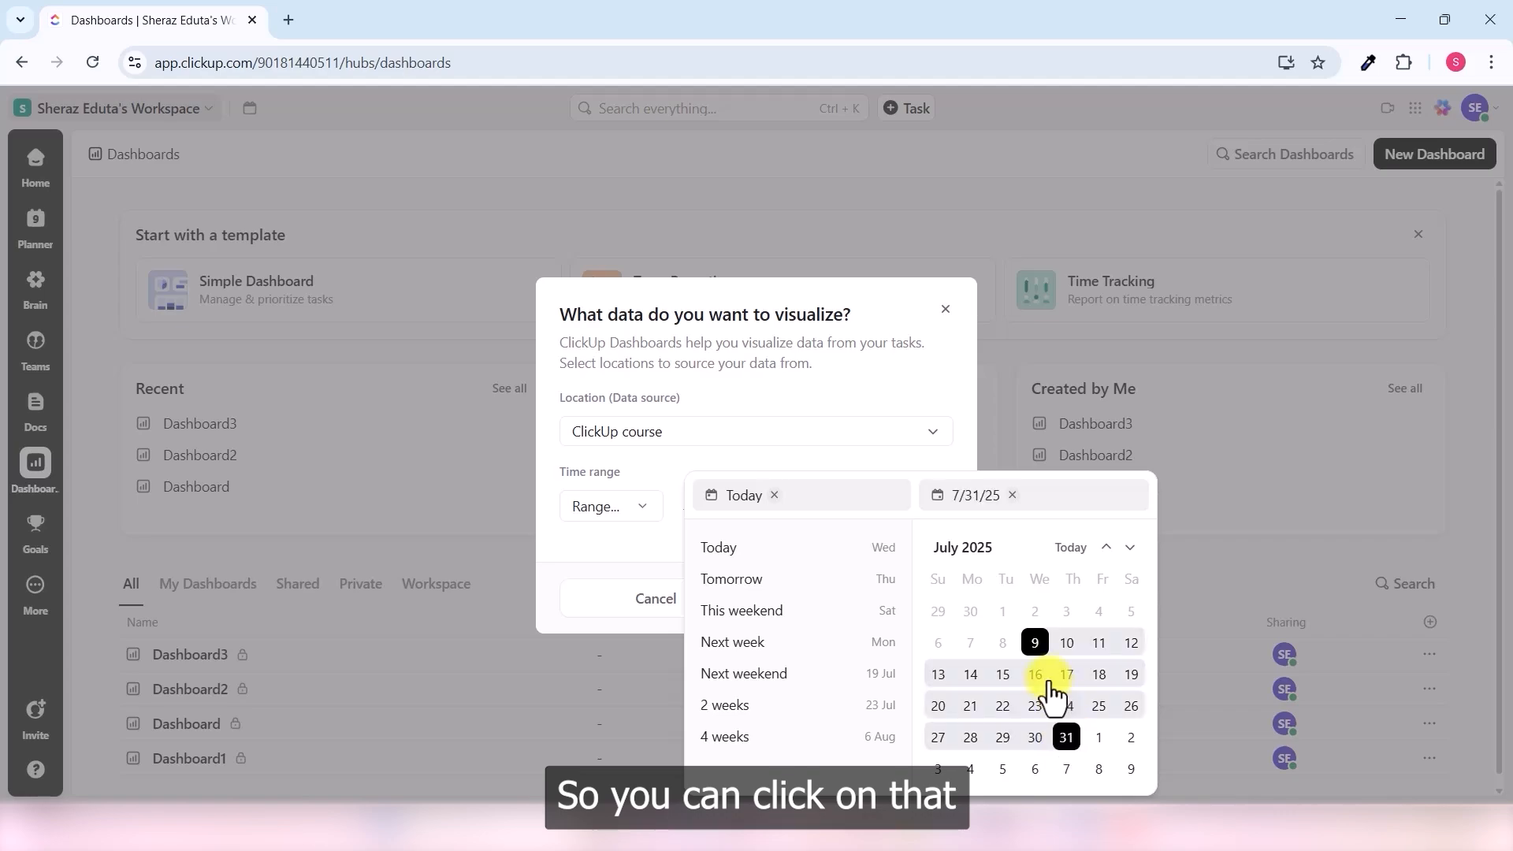
left_click(636, 614)
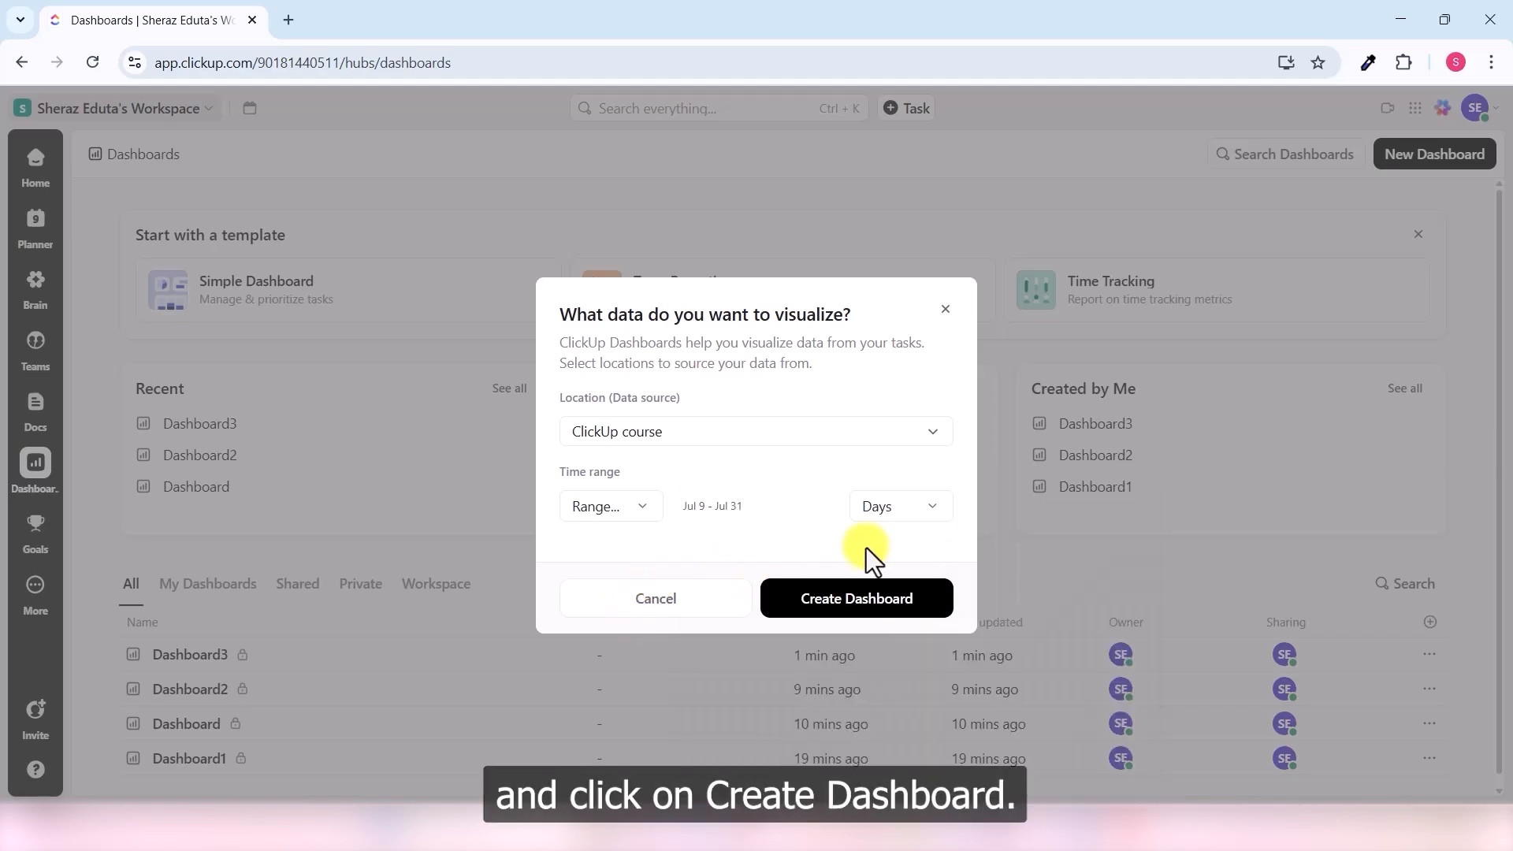
left_click(882, 612)
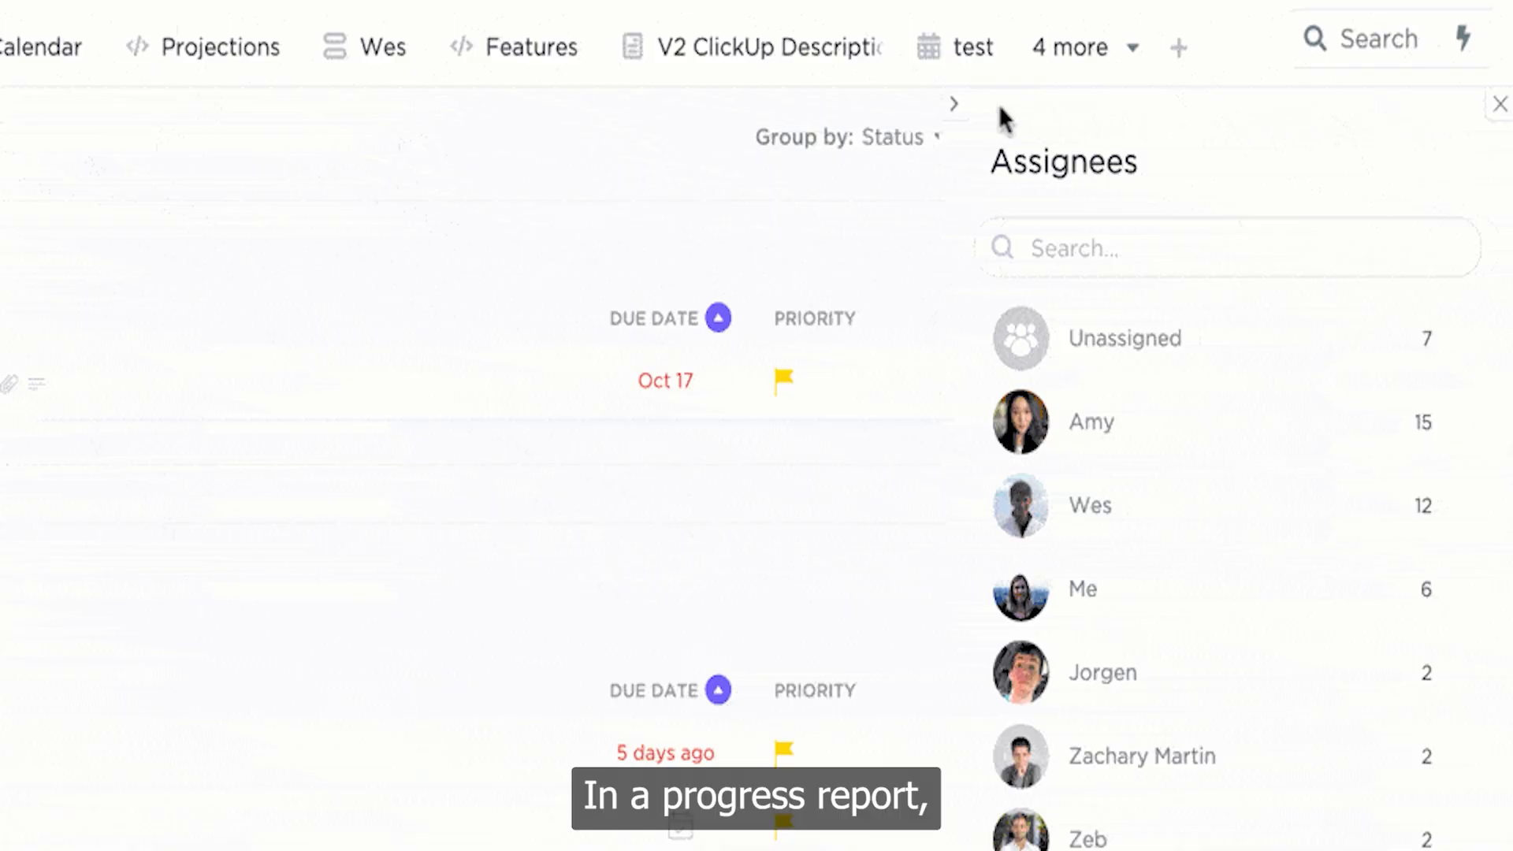
- Filter the list to tasks assigned to me, excluding checklists
left_click(955, 106)
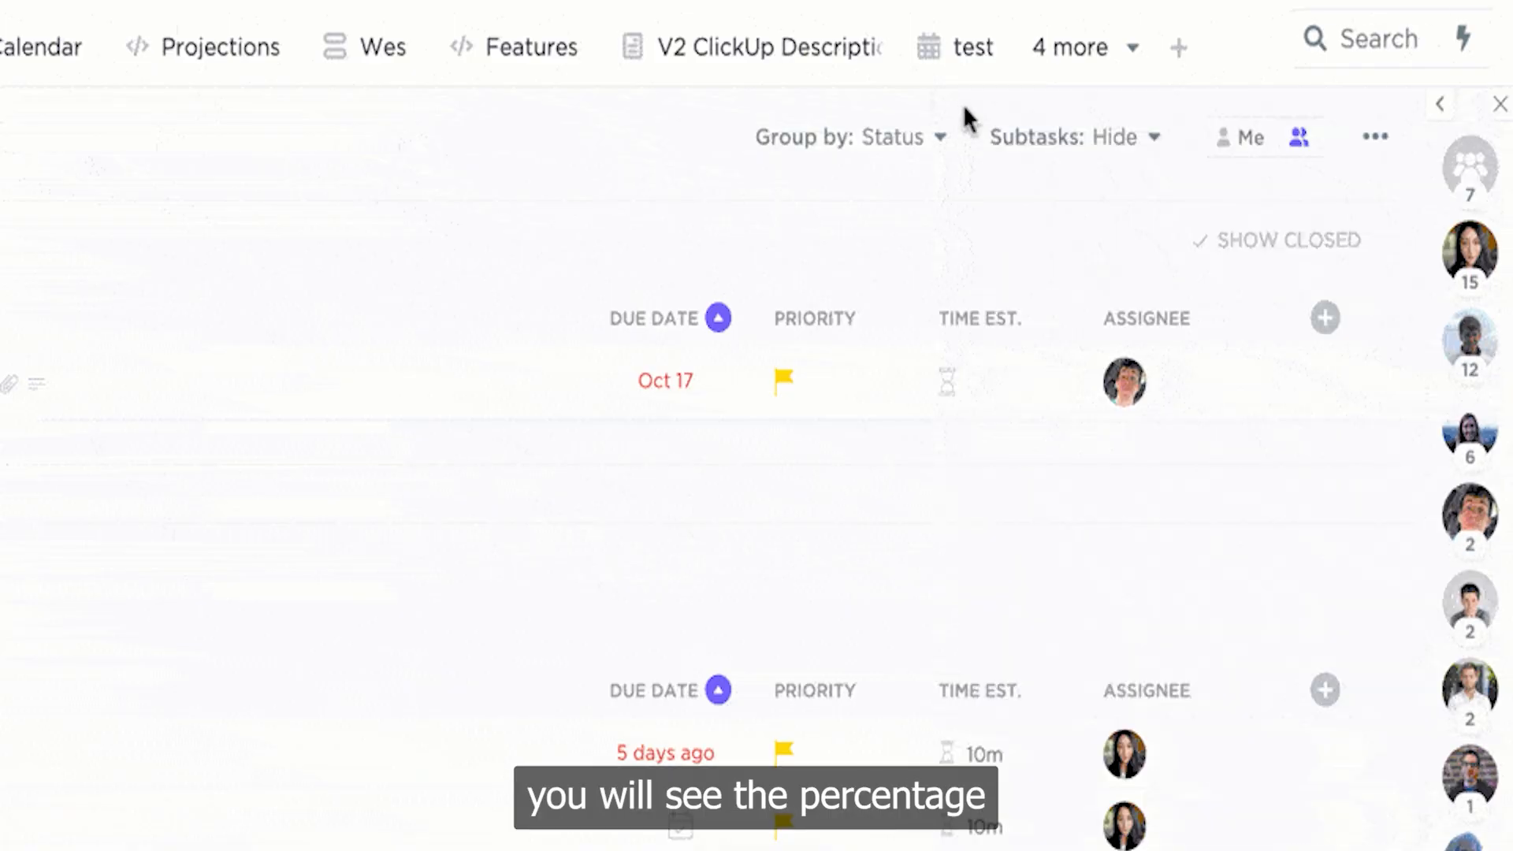
left_click(1238, 157)
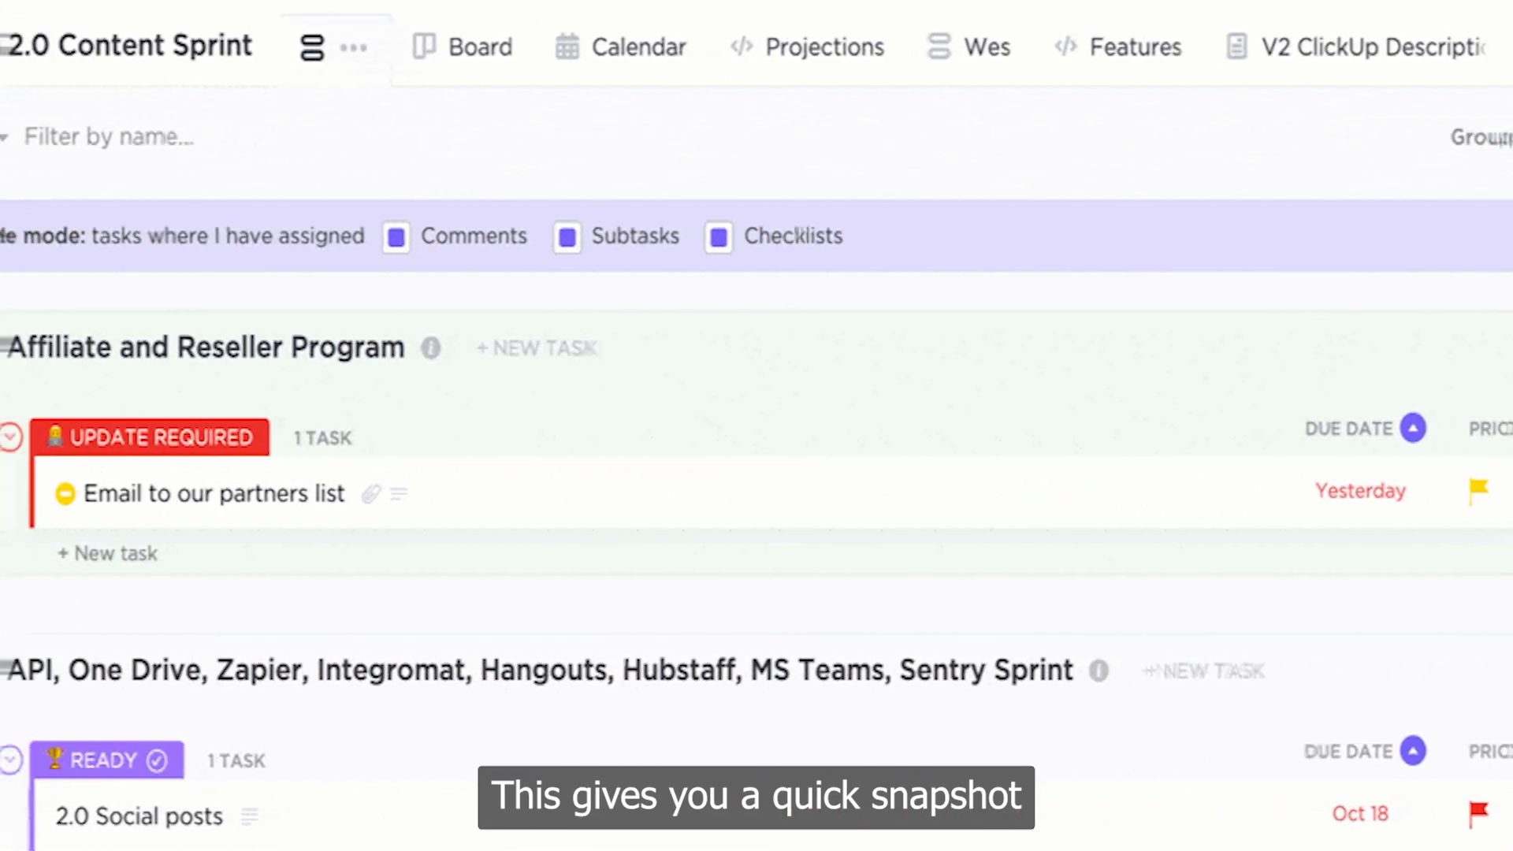
left_click(721, 241)
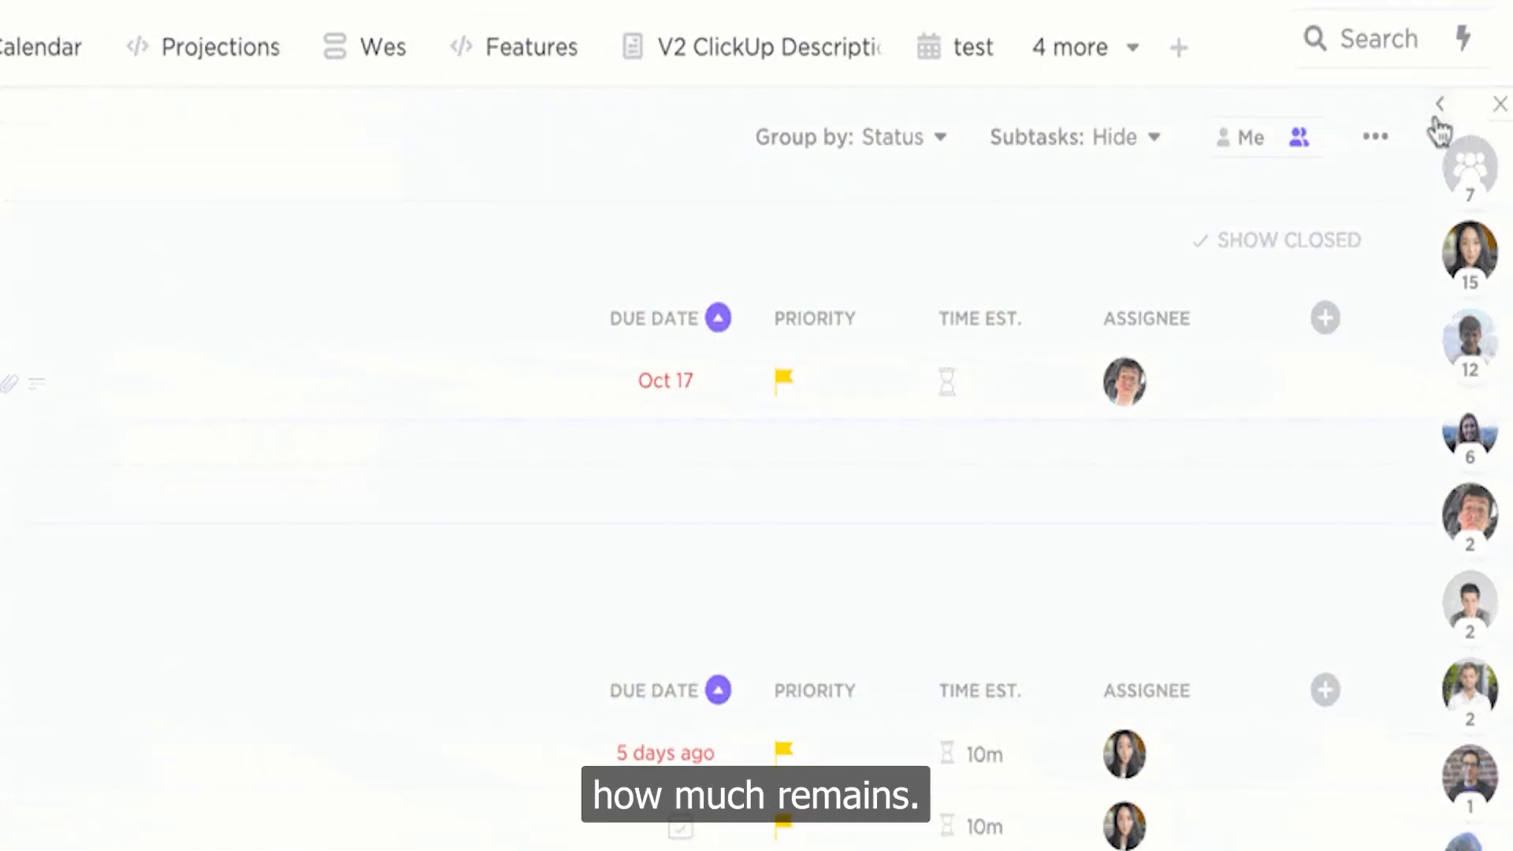
left_click(1431, 118)
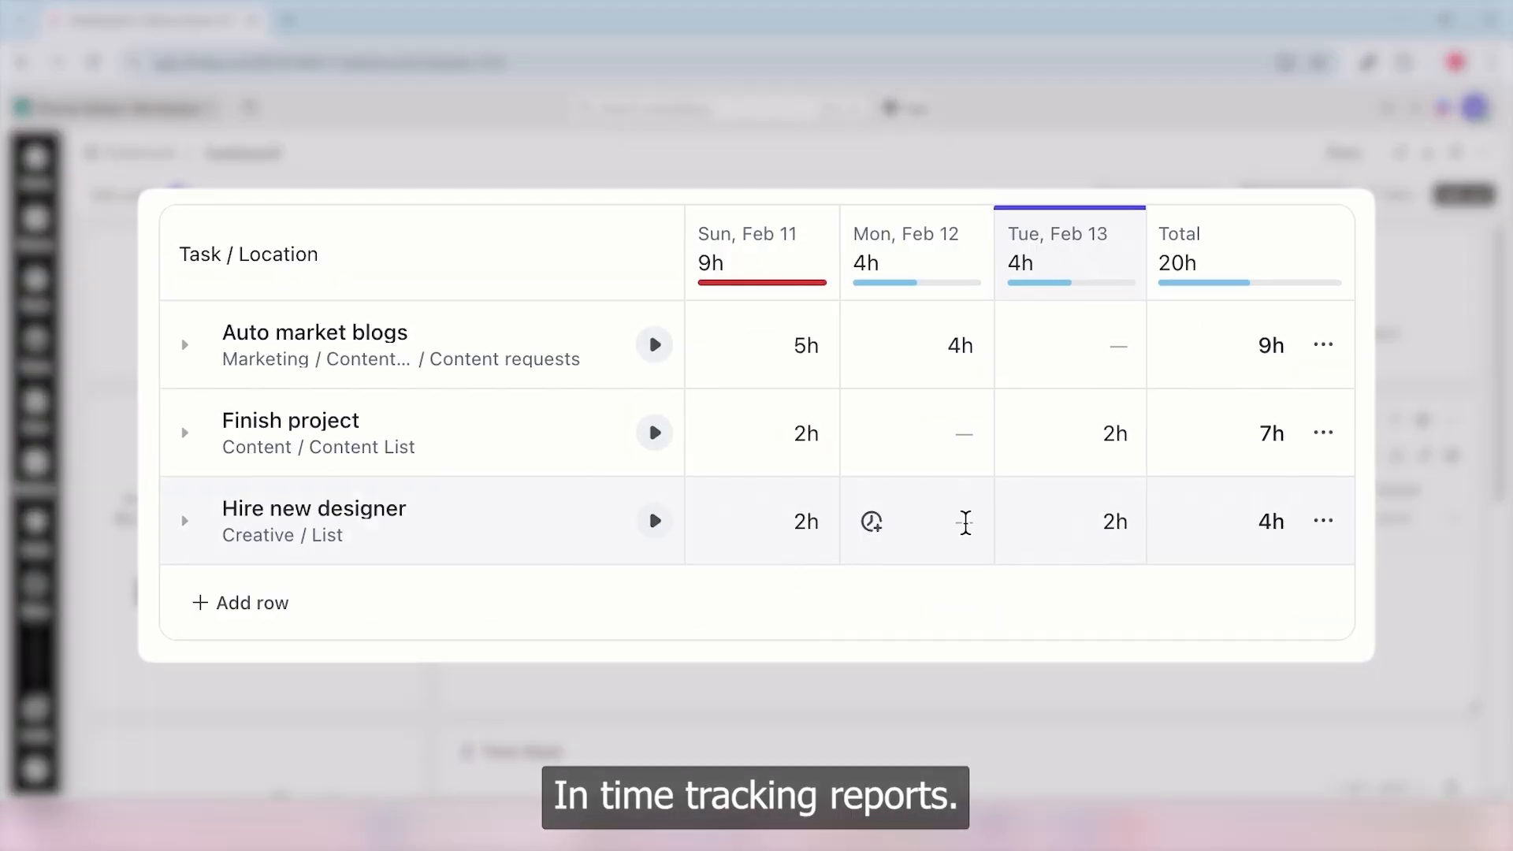
- Log 2h for Hire new designer on Mon Feb 12, then open Dashboard5's Add Card gallery
left_click(966, 520)
type("2h")
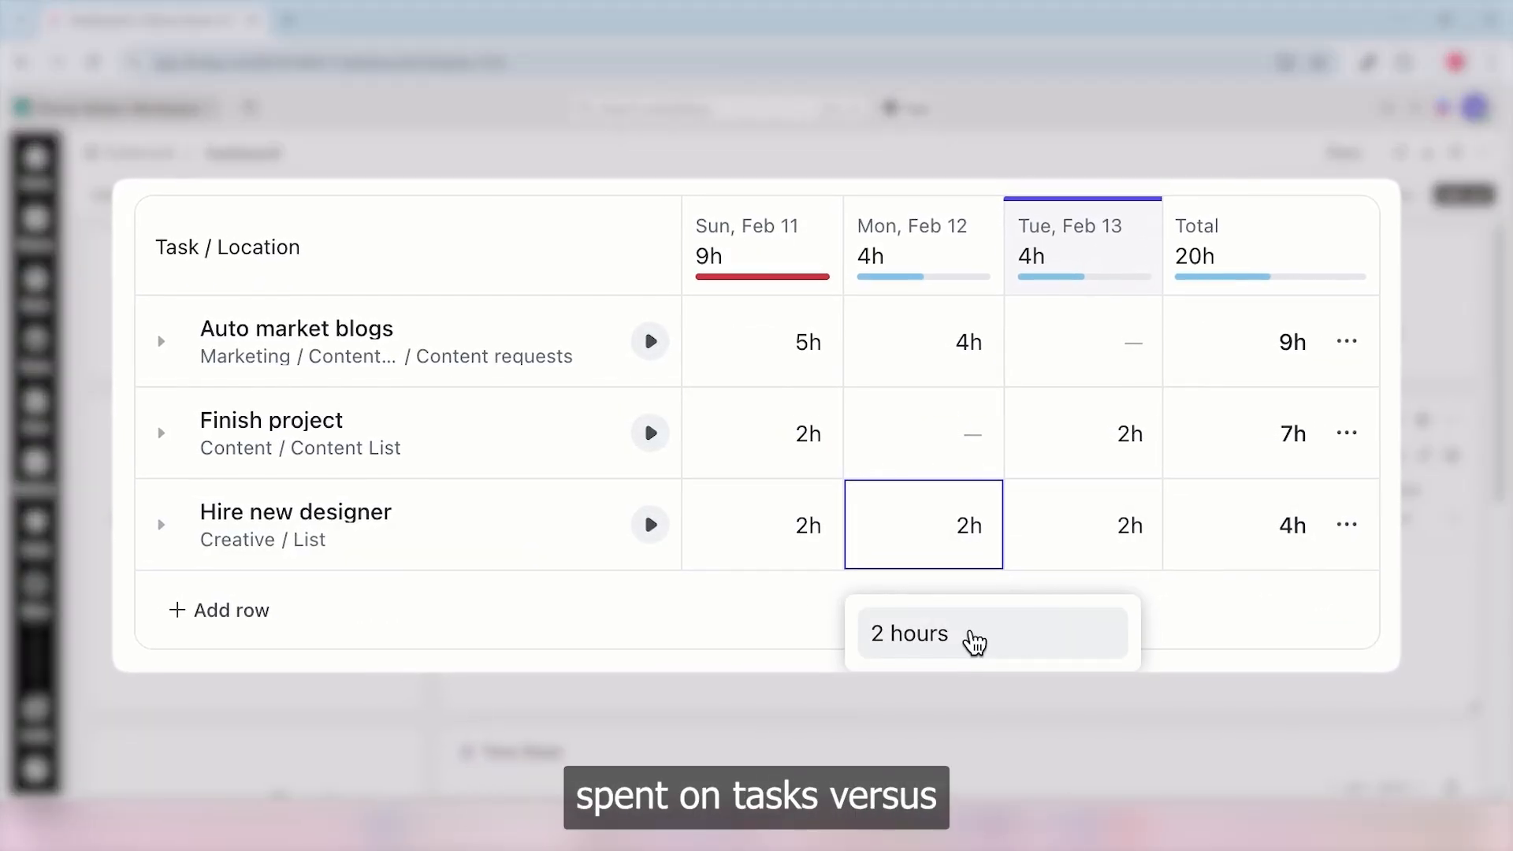
left_click(974, 637)
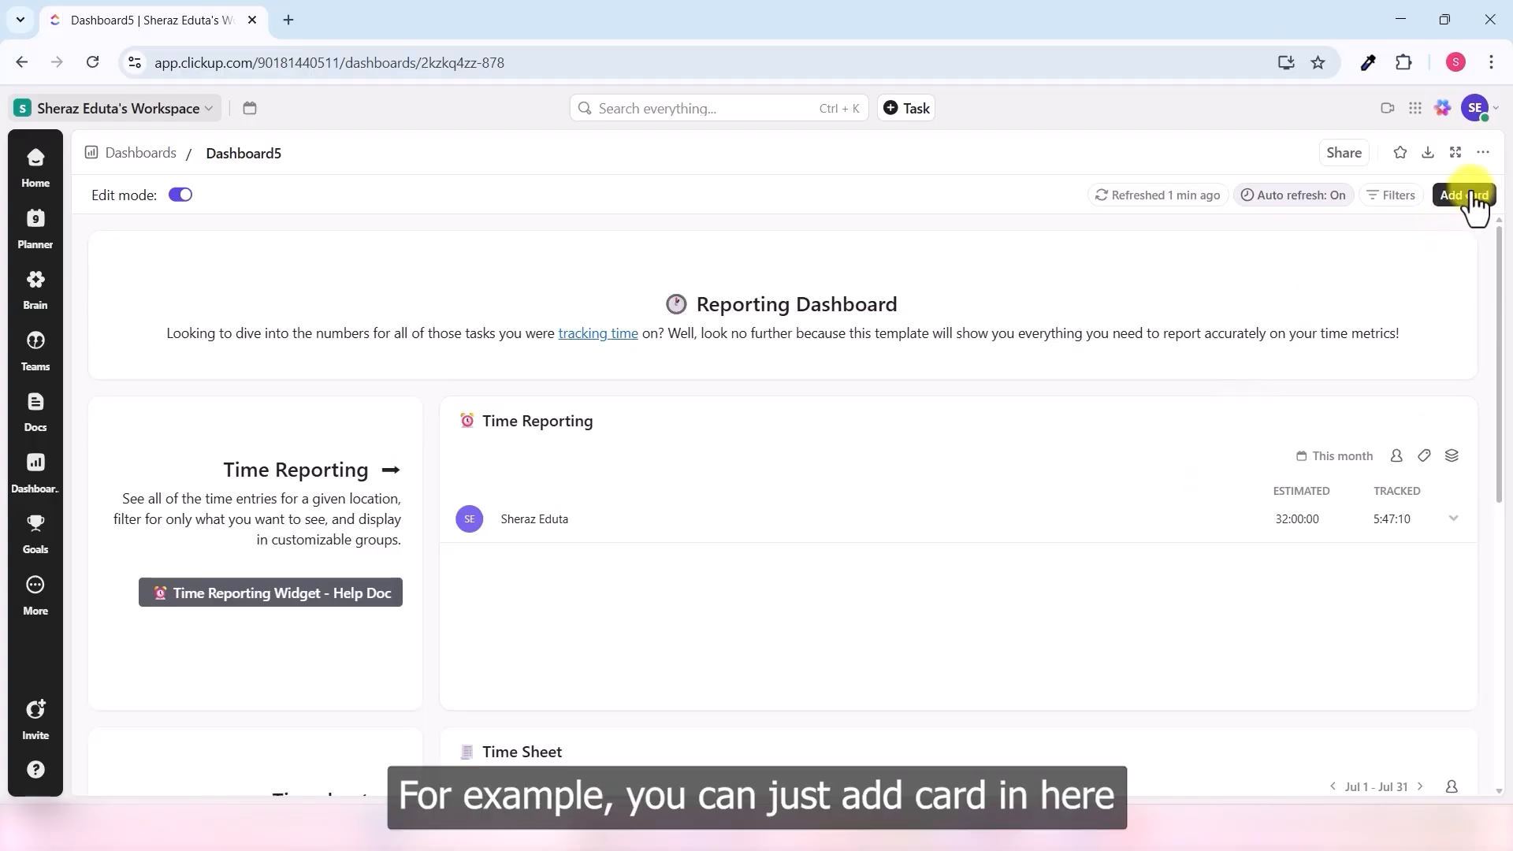
left_click(1468, 195)
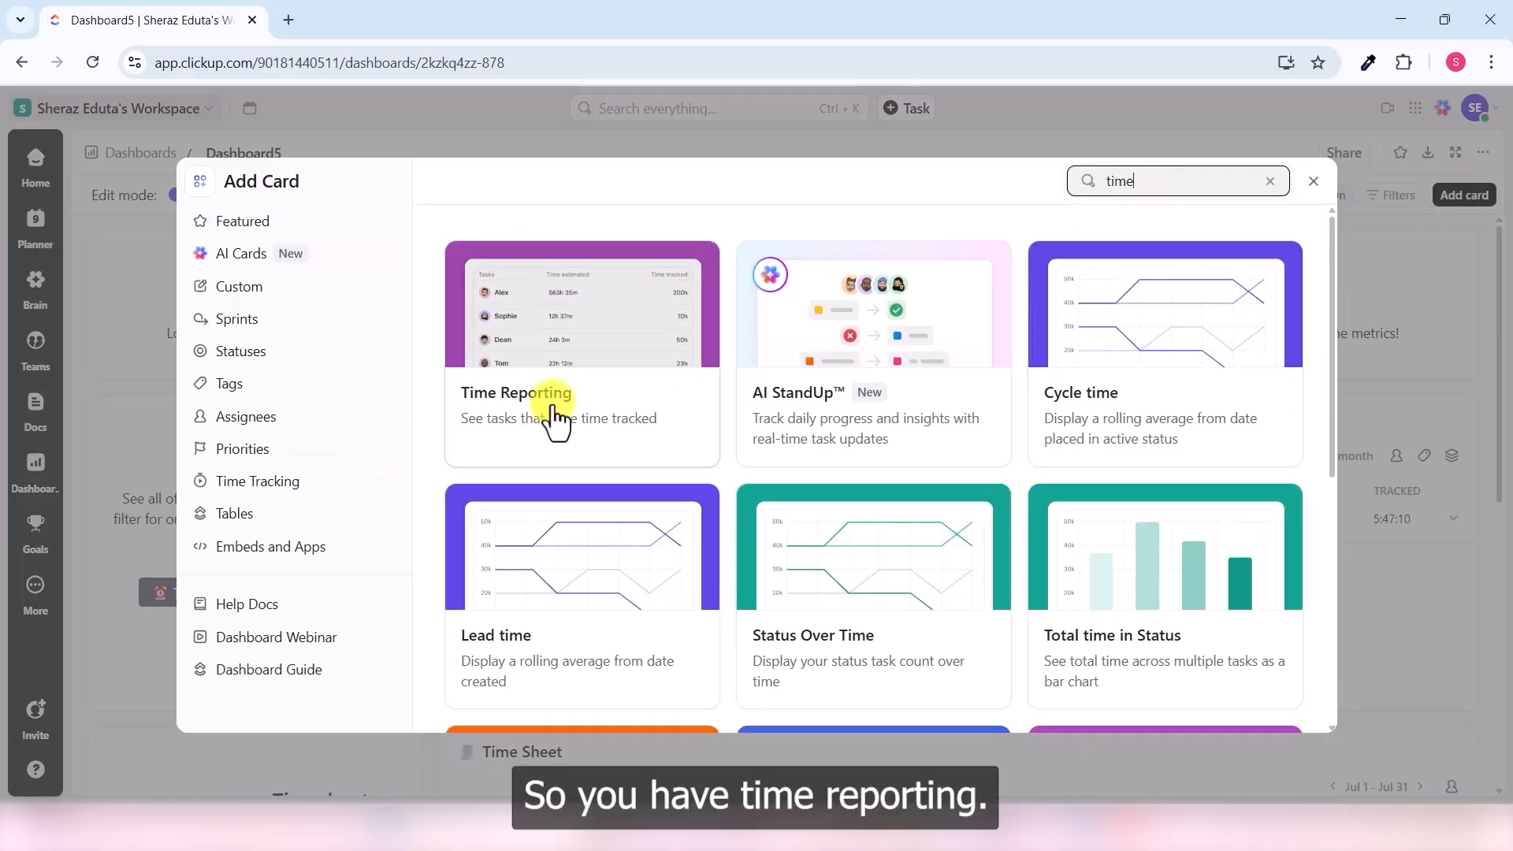
- Add a Time Reporting card showing 32:00:00 estimated vs 5:47:10 tracked this week
scroll(575, 423, "down", 5)
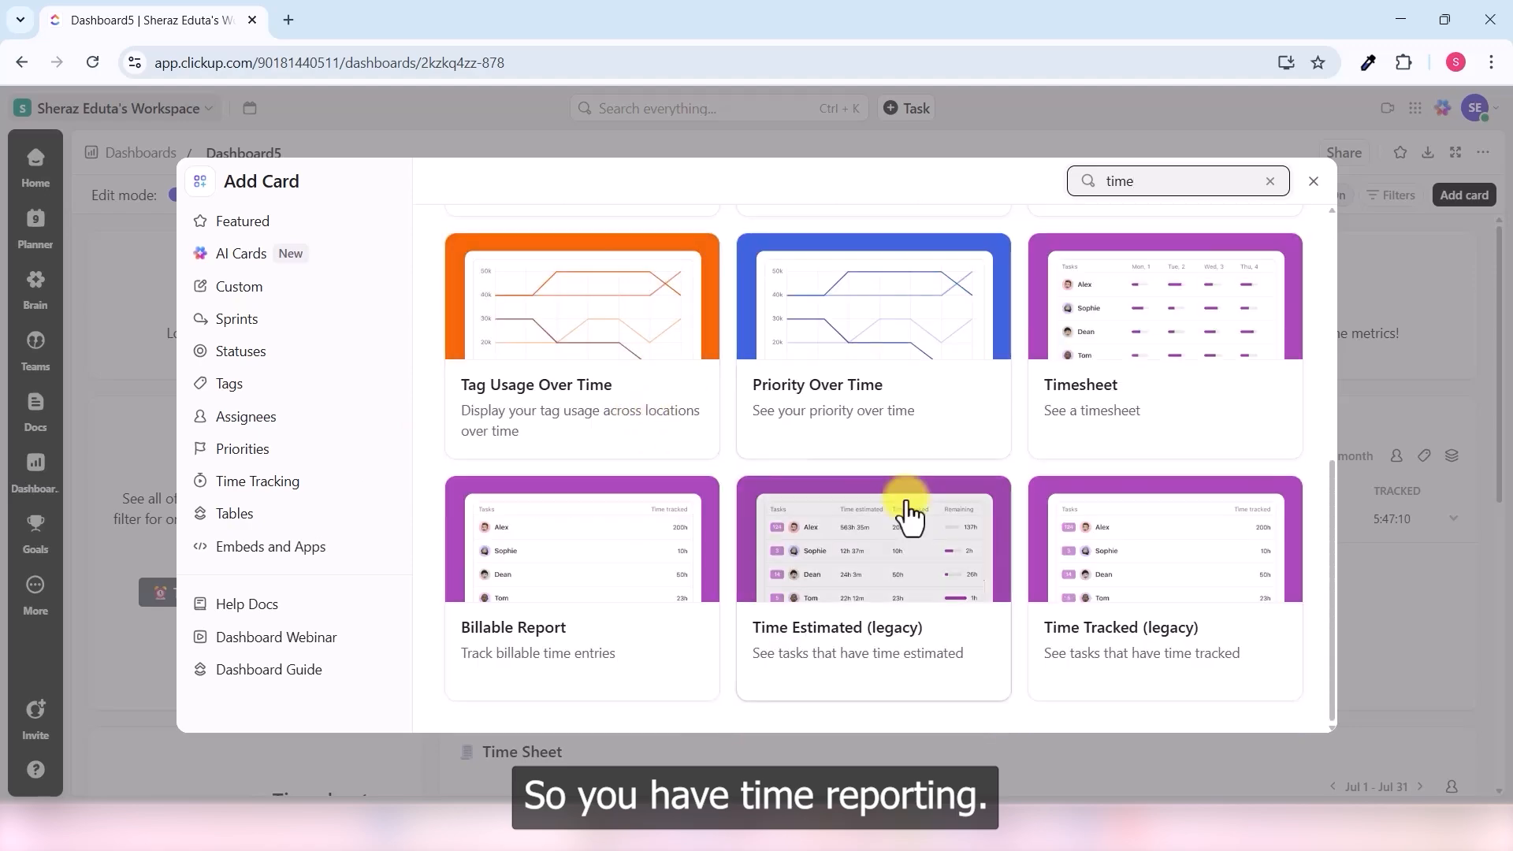
scroll(1127, 650, "up", 5)
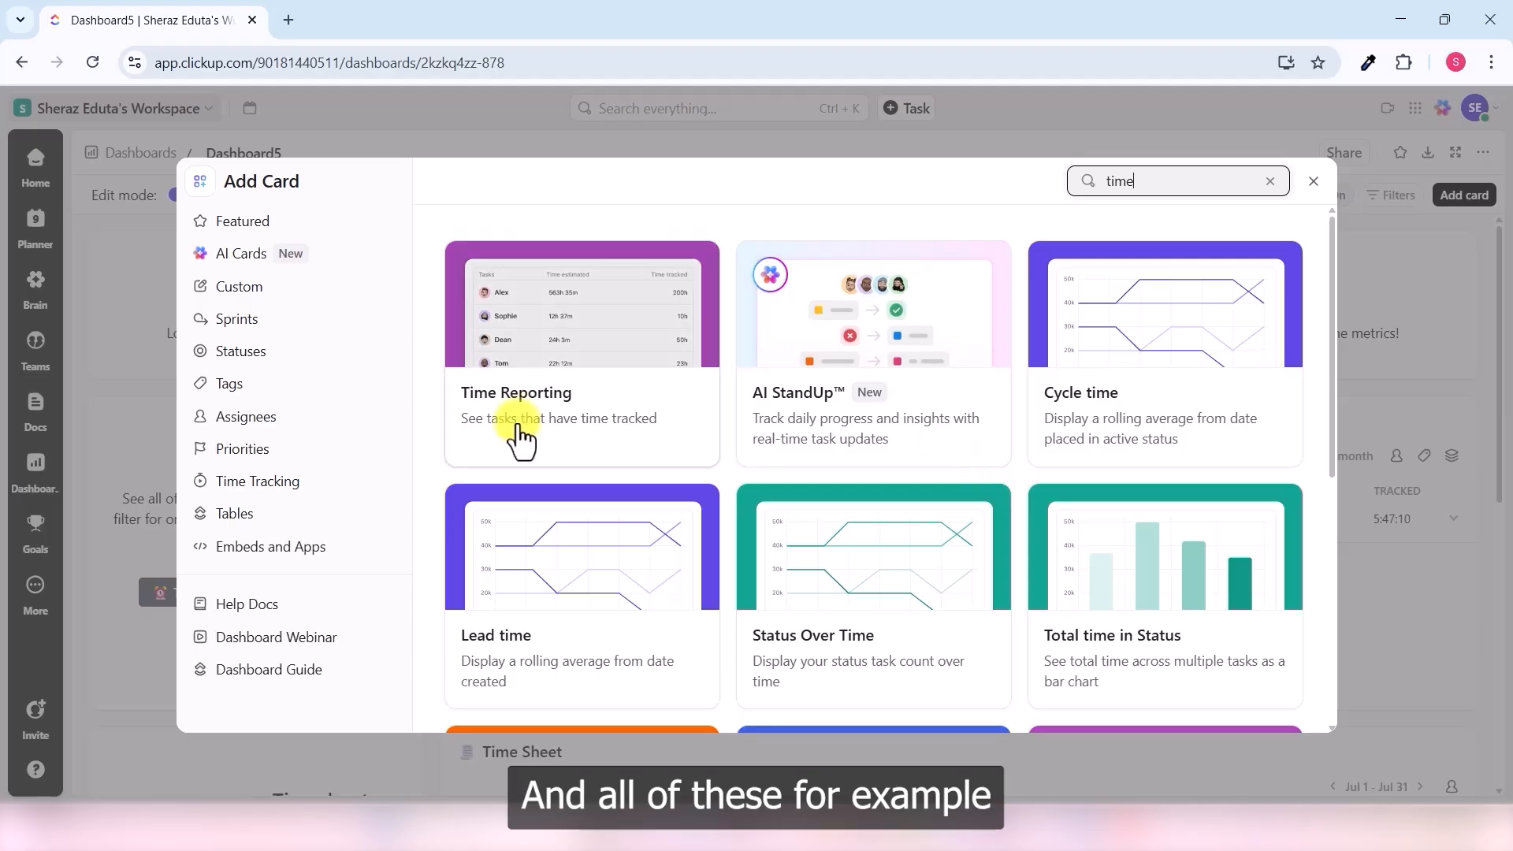
left_click(553, 403)
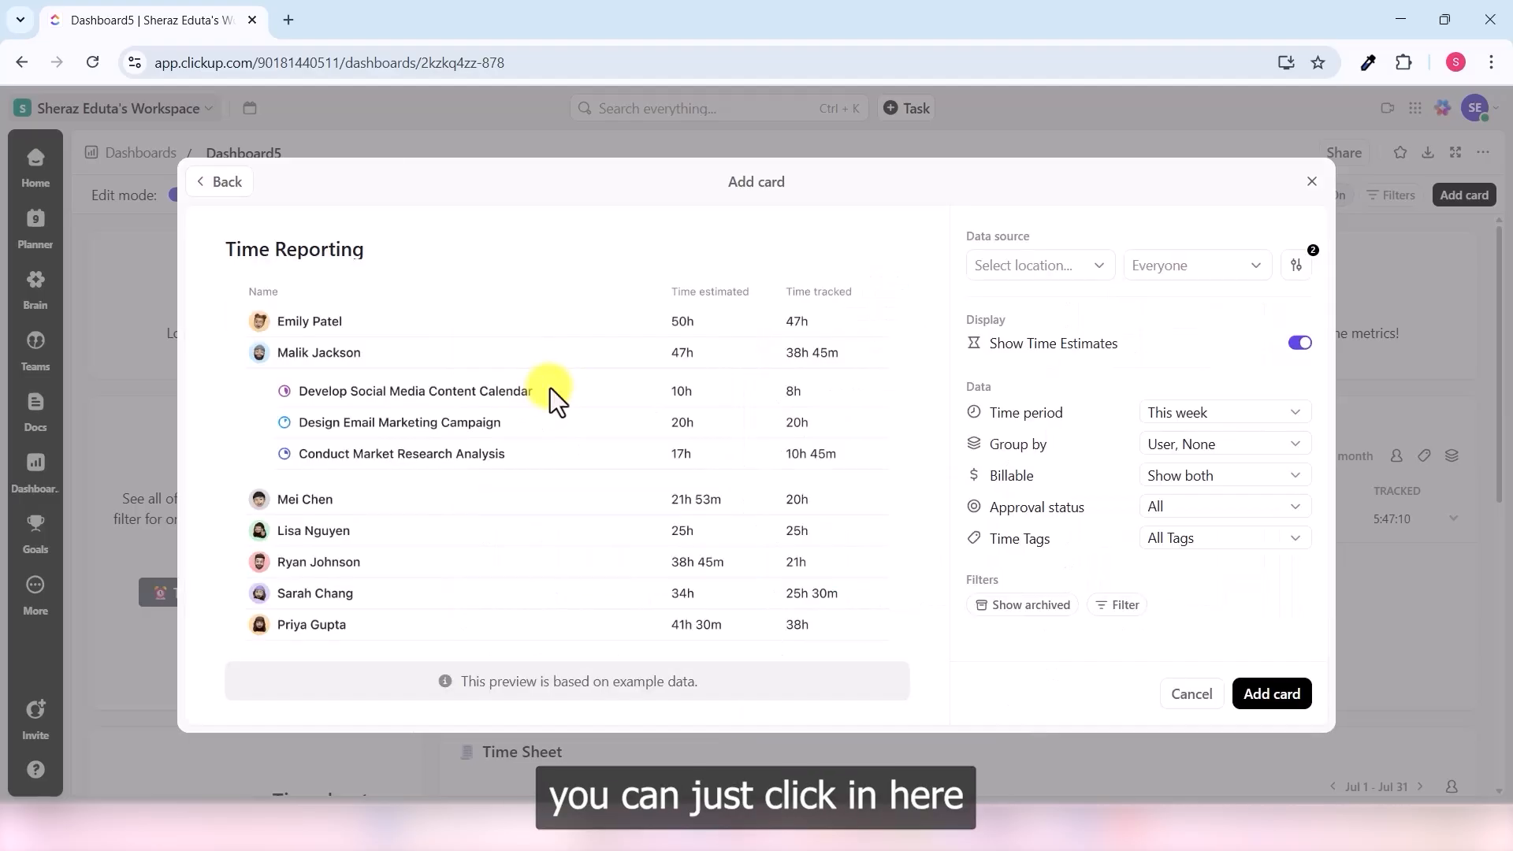
left_click(1260, 694)
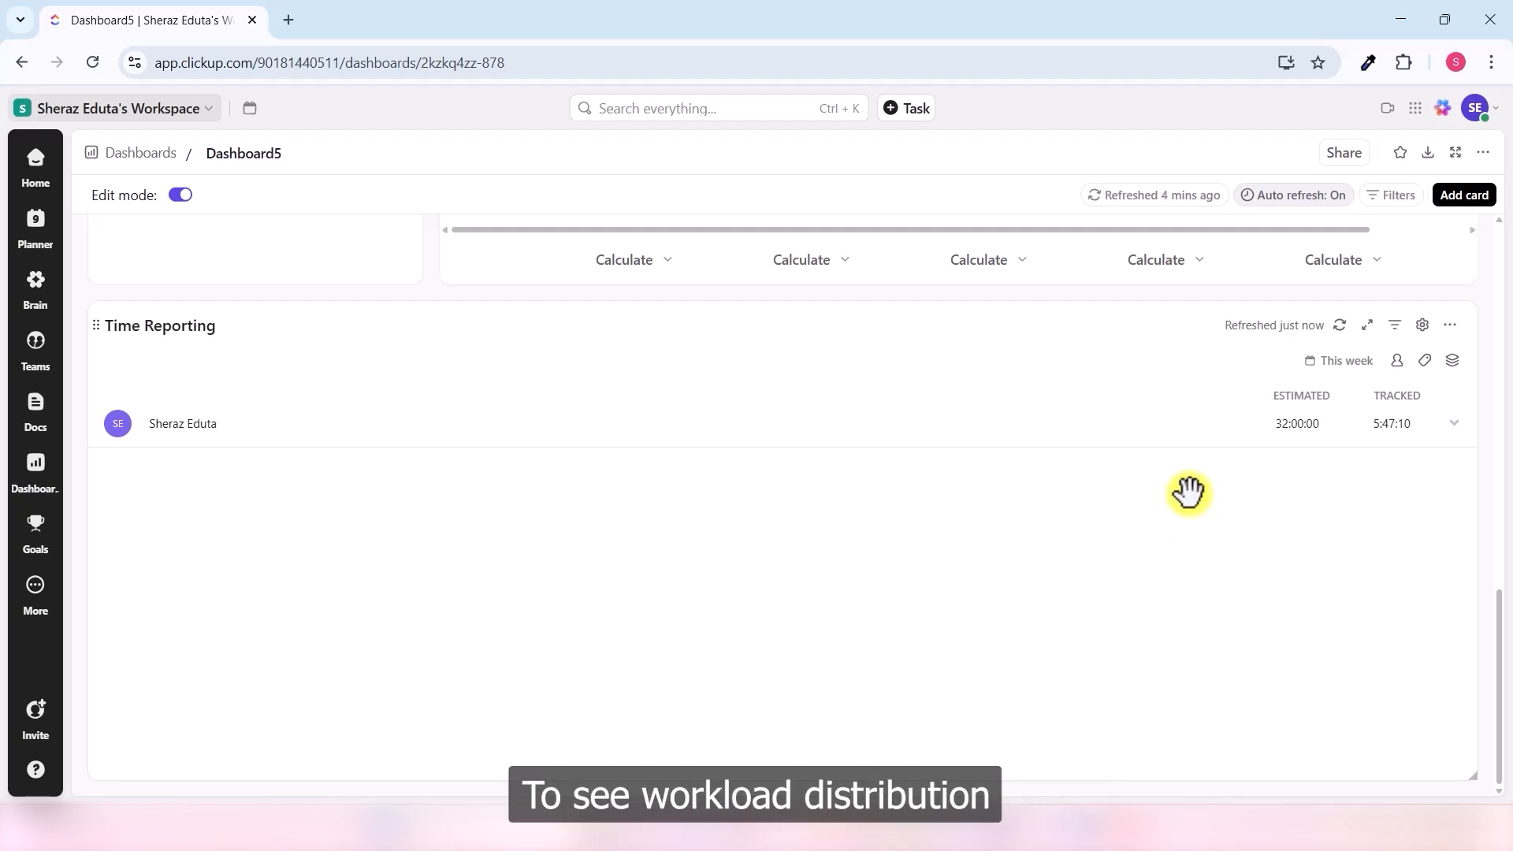
- Add a Workload by Status pie chart card with ClickUp course as data source
left_click(1461, 199)
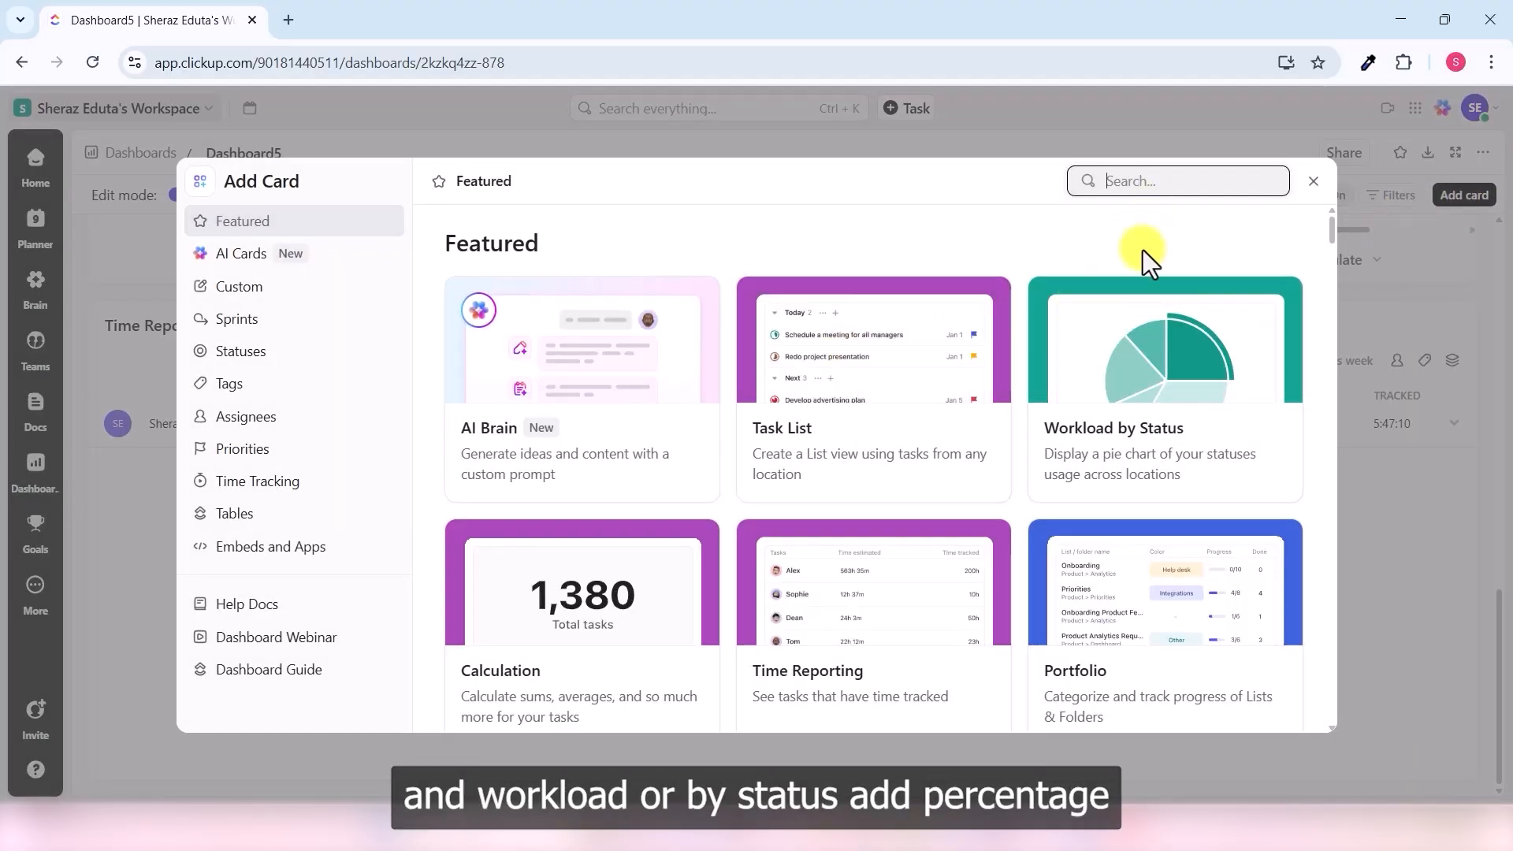
left_click(1160, 463)
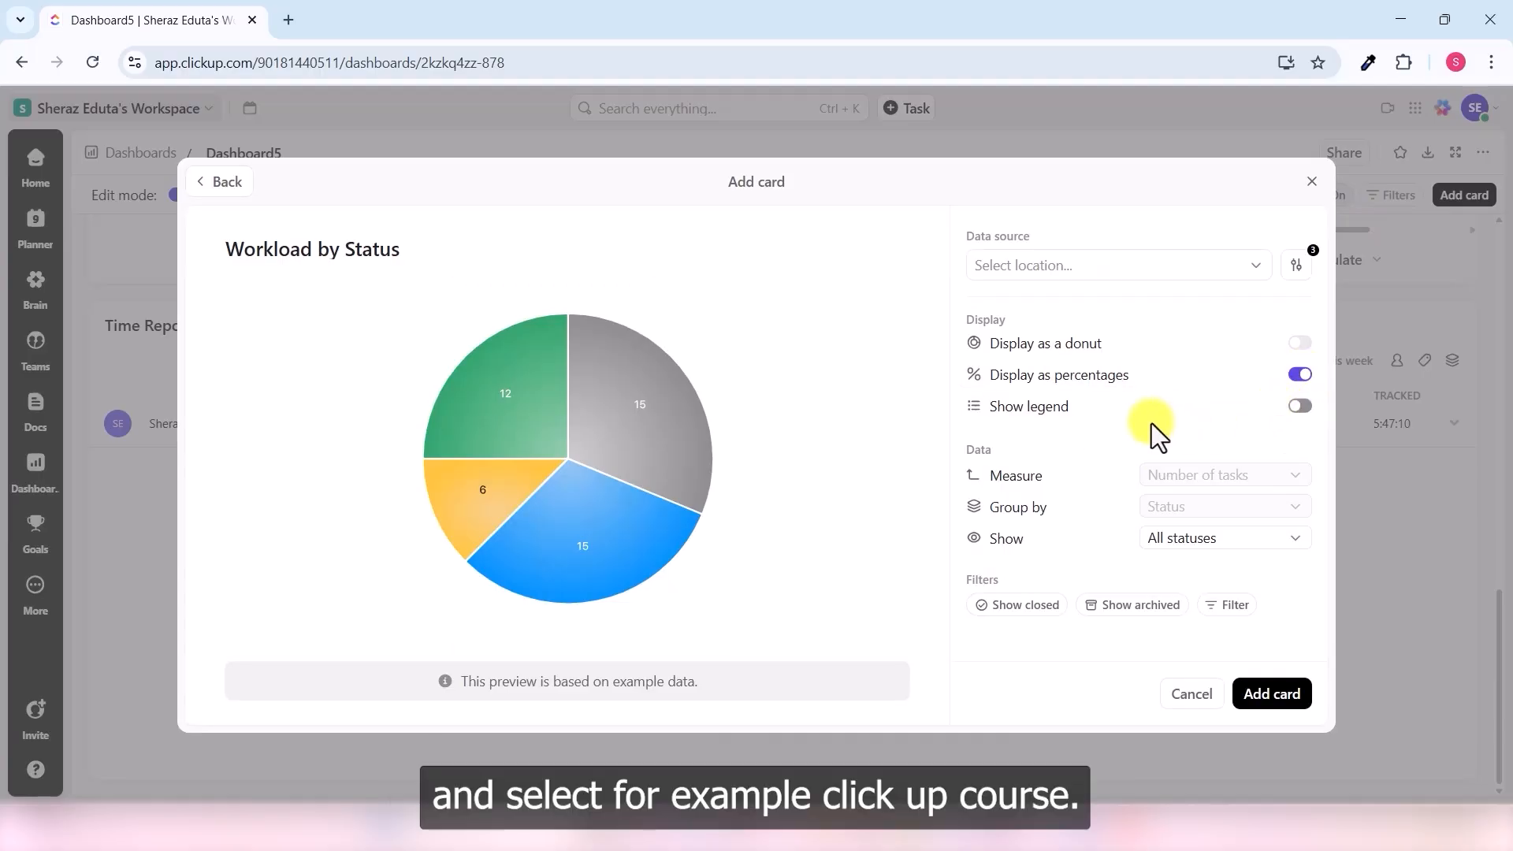
left_click(1236, 252)
left_click(1247, 445)
left_click(1107, 554)
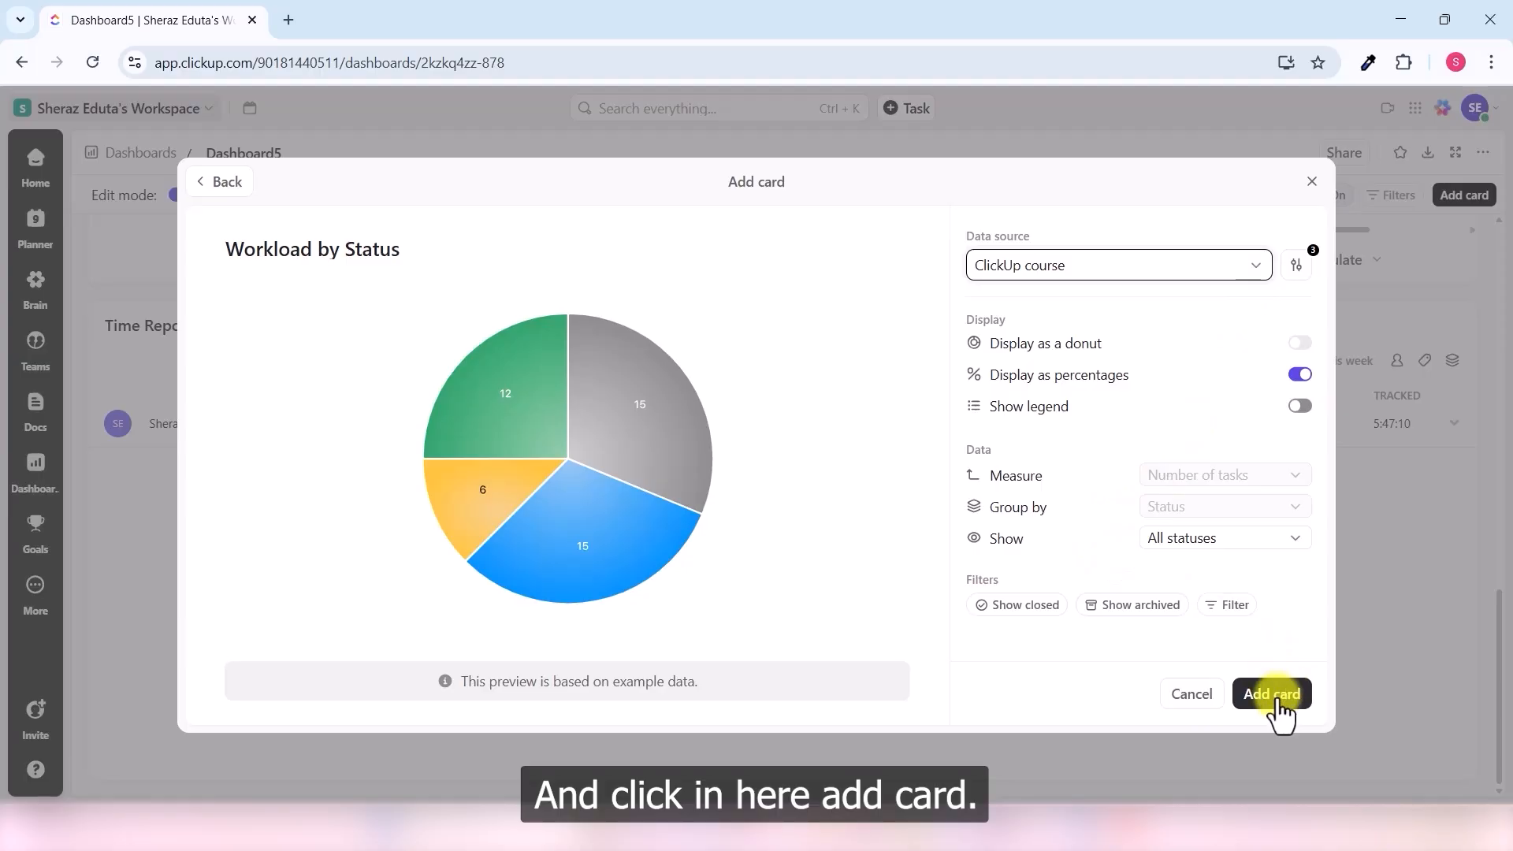
left_click(1272, 694)
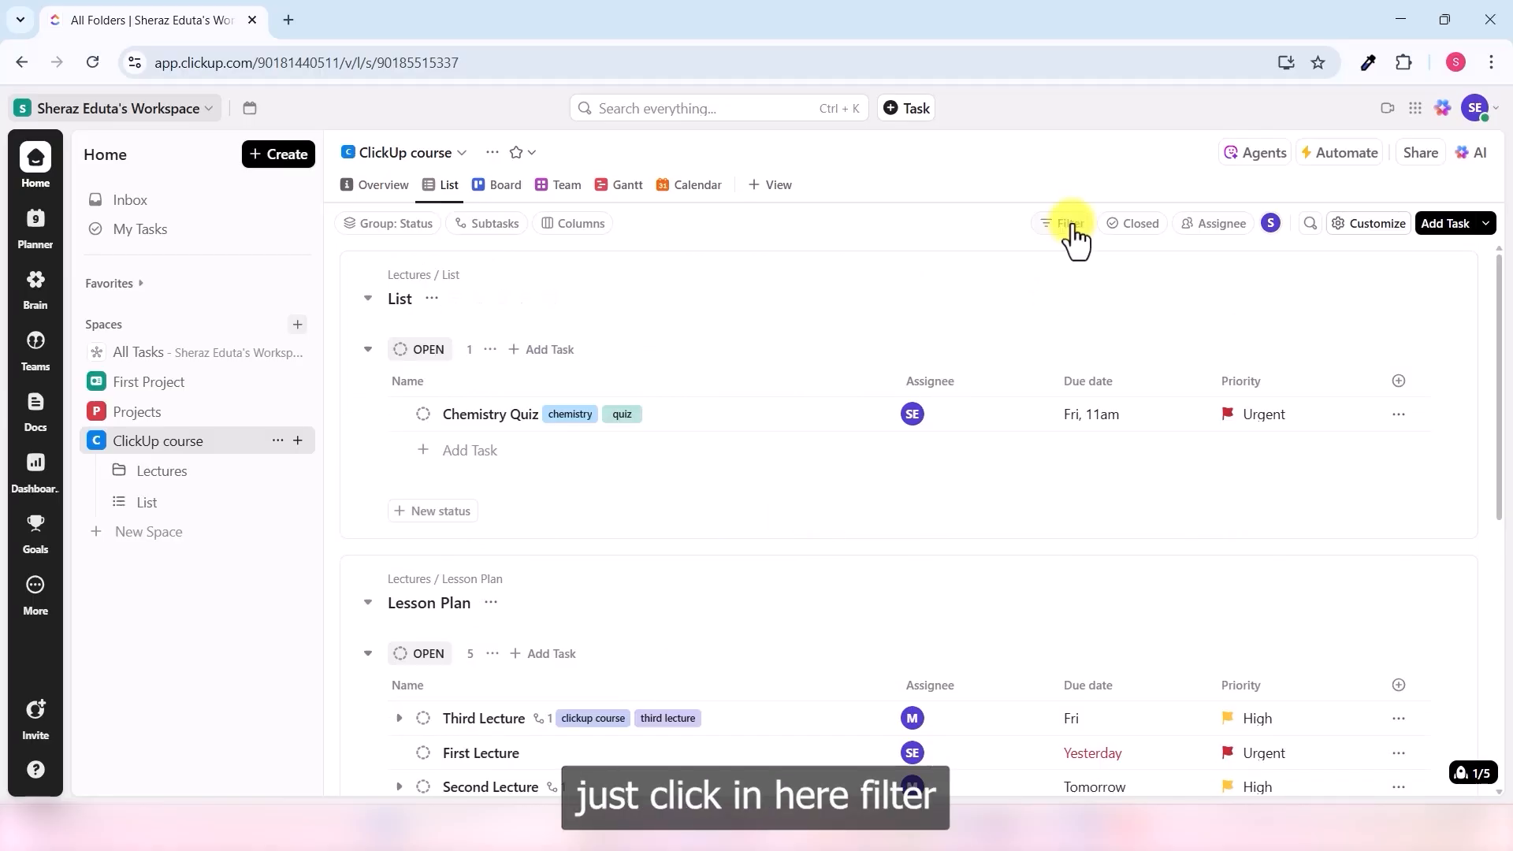
- Filter the course list to Due date Is Yesterday and review the matching tasks
left_click(1070, 225)
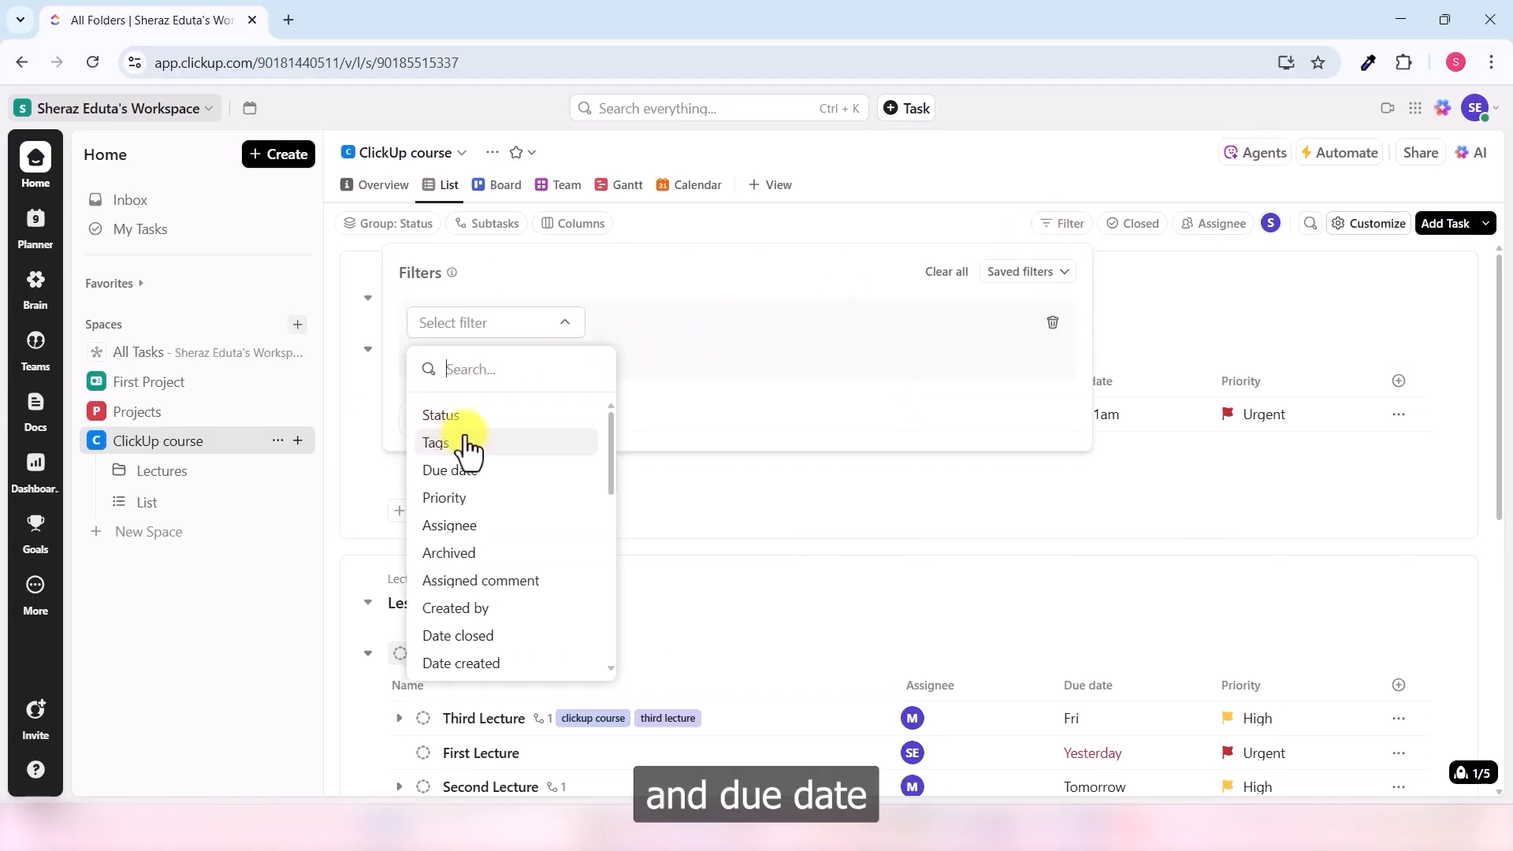
left_click(467, 473)
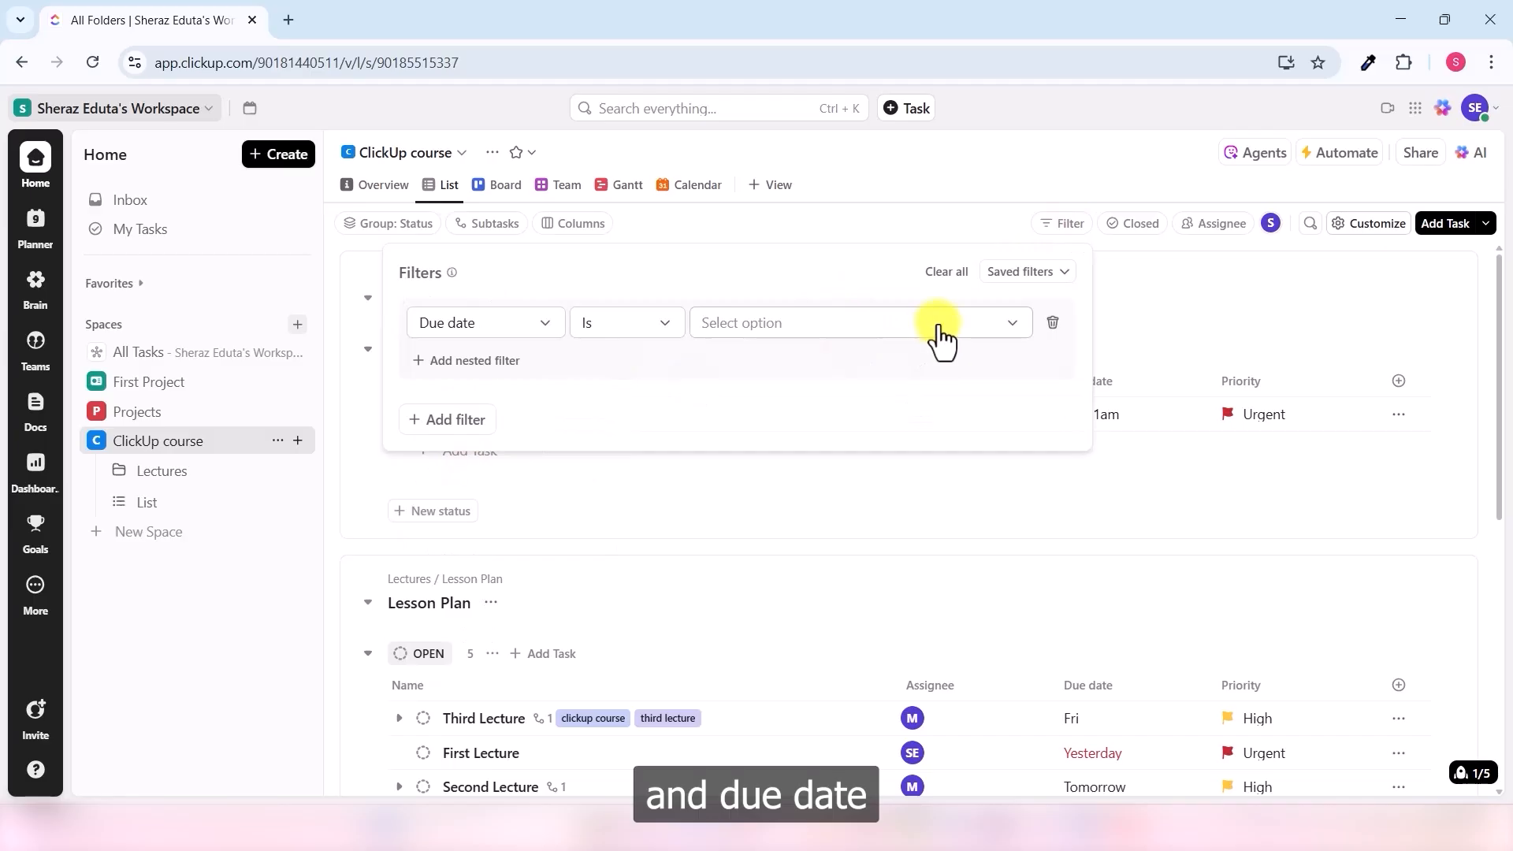
left_click(935, 335)
left_click(893, 379)
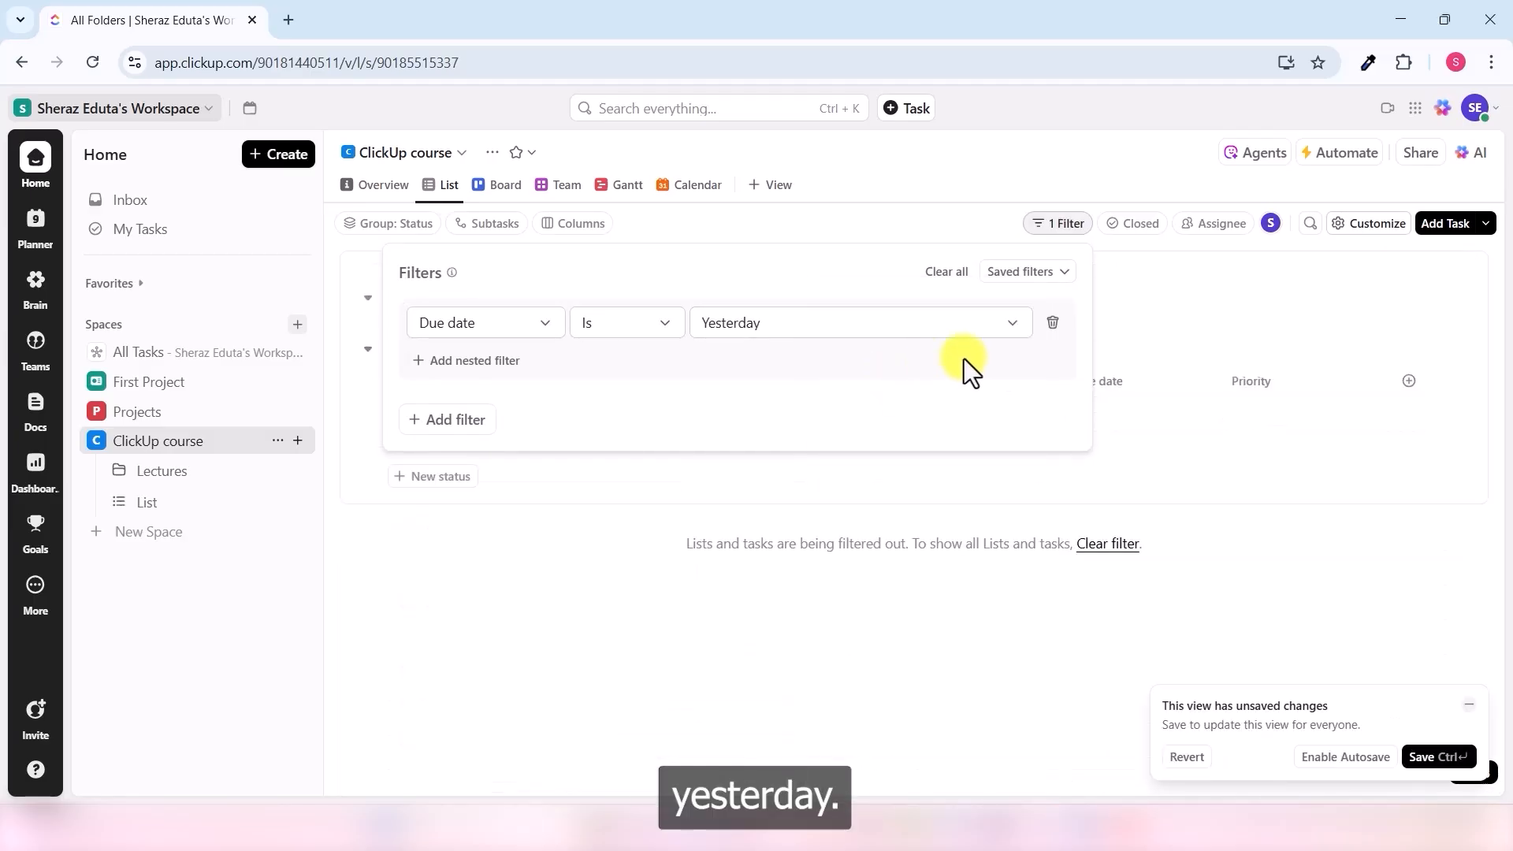
left_click(938, 515)
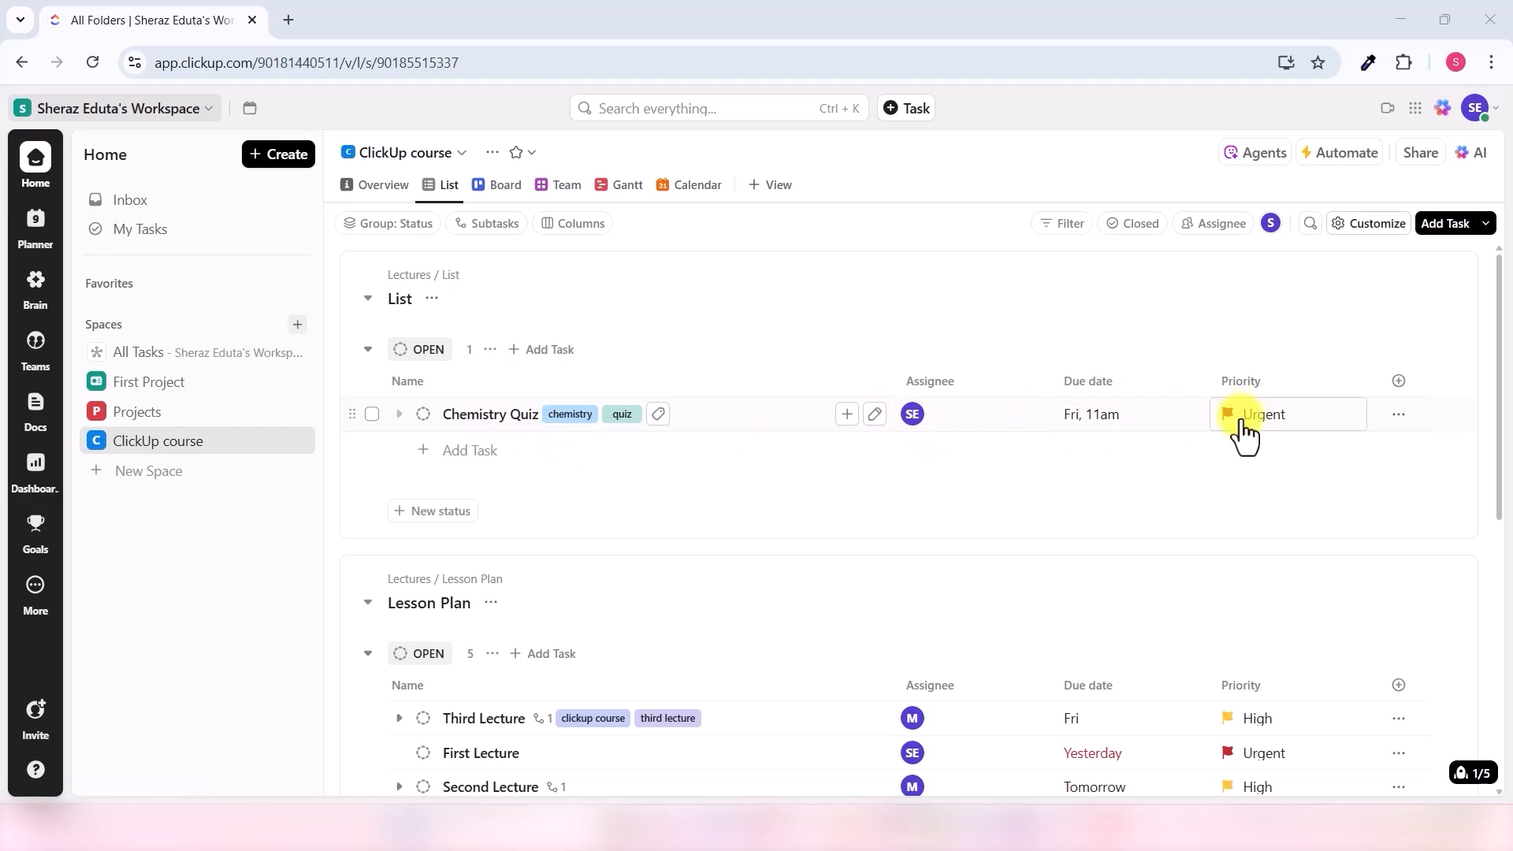
scroll(834, 483, "down", 6)
scroll(824, 506, "up", 2)
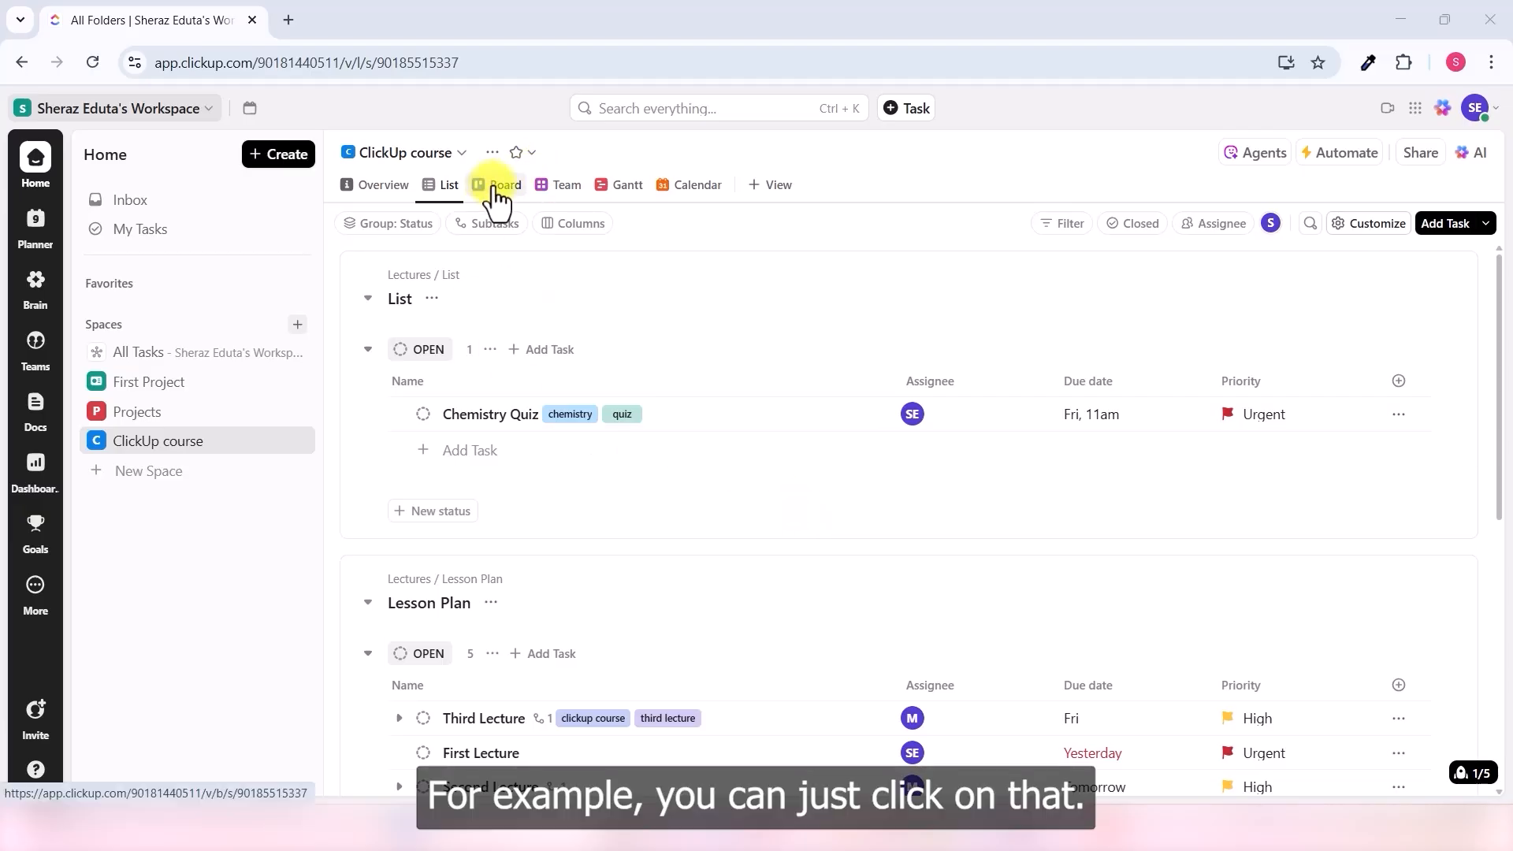
- Look over the course Board view, then remove the filter from the Calendar view
left_click(494, 189)
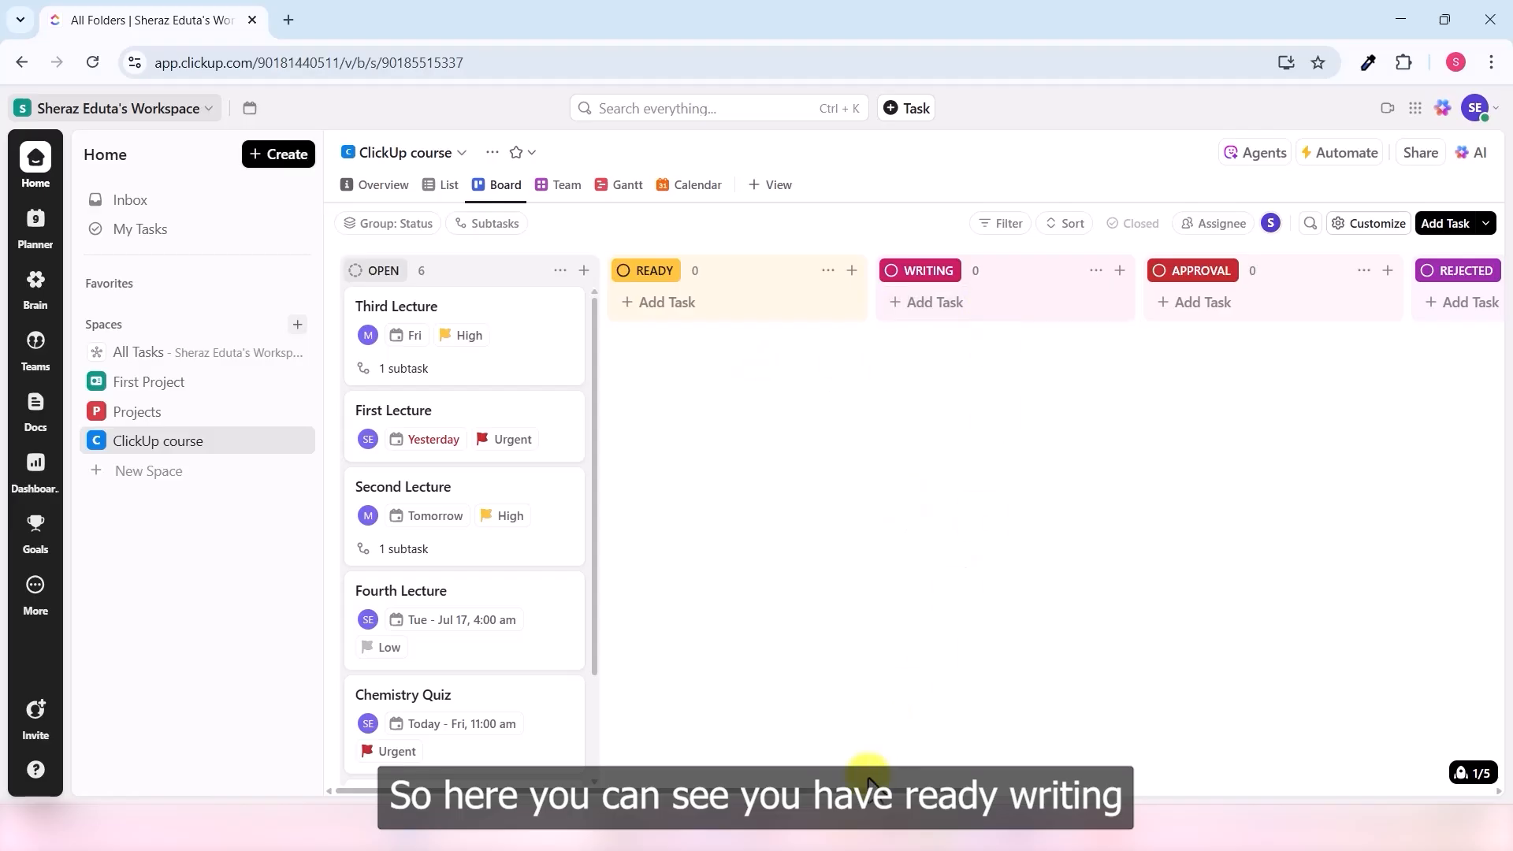
left_click_drag(866, 791, 1422, 749)
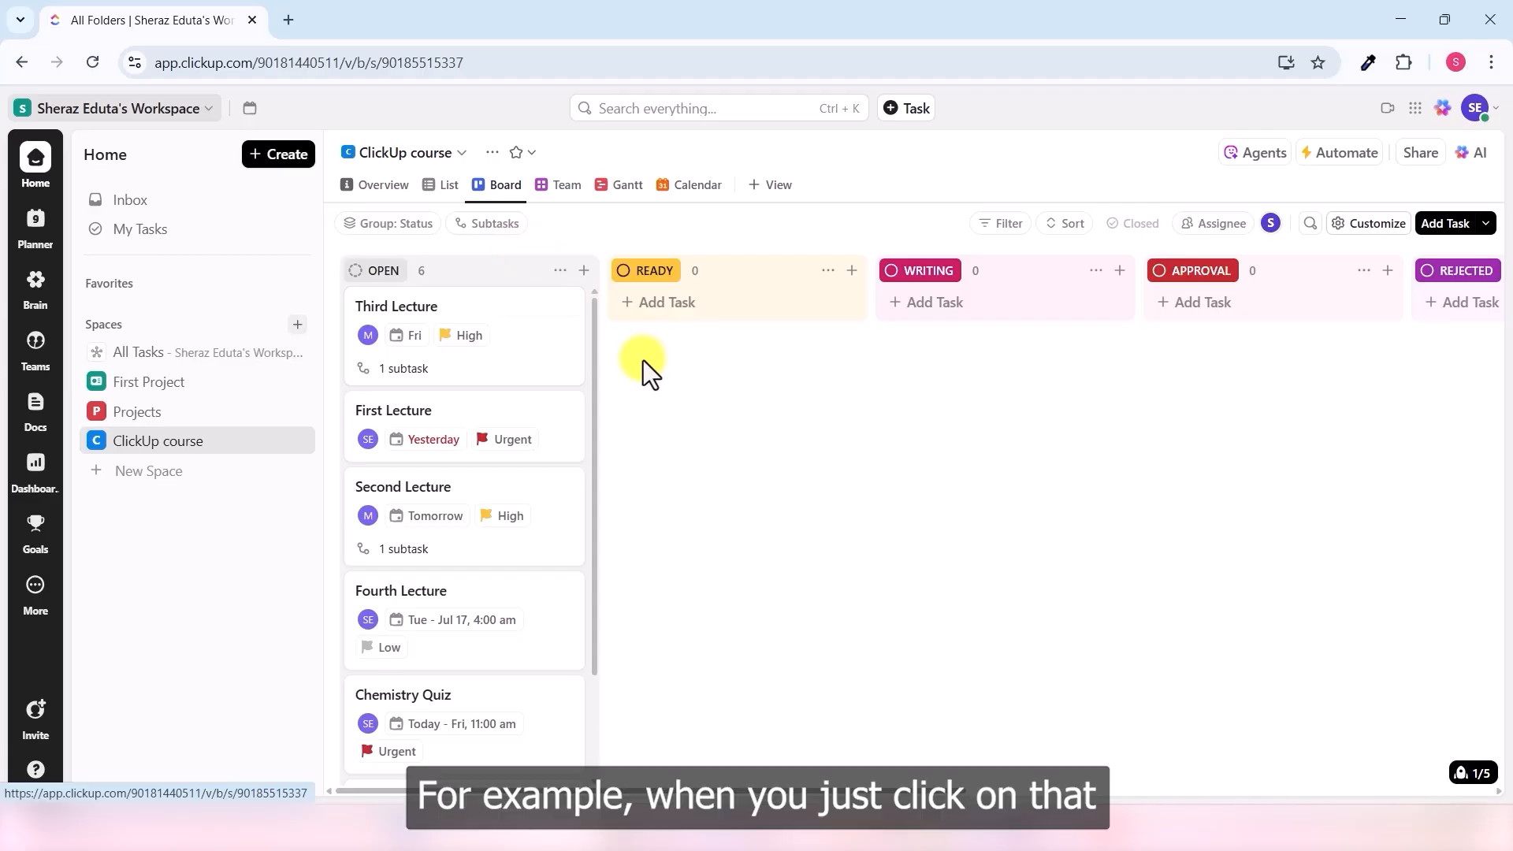
left_click(690, 189)
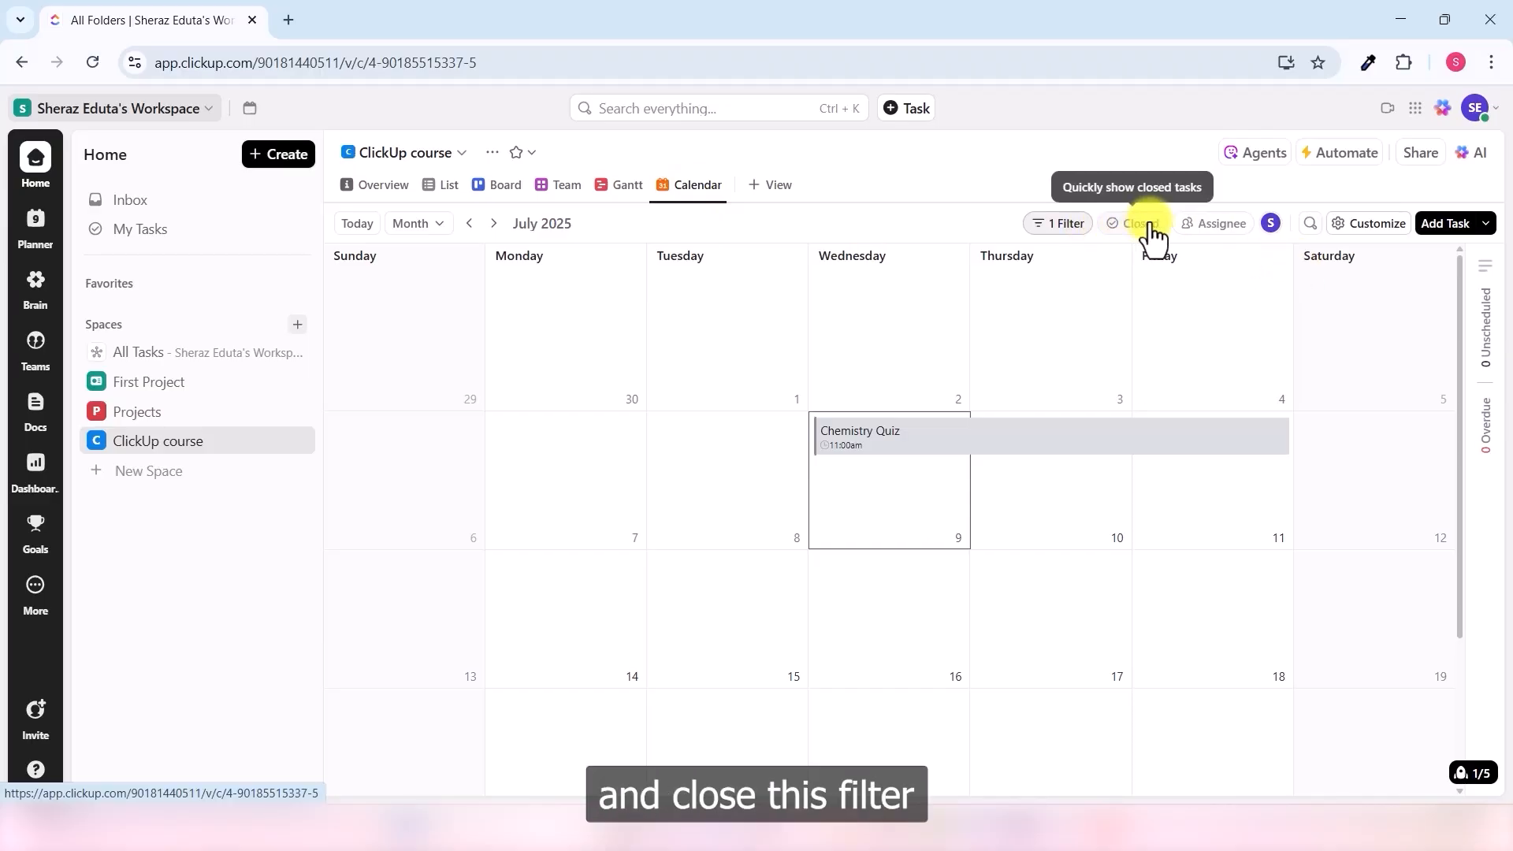
left_click(1083, 225)
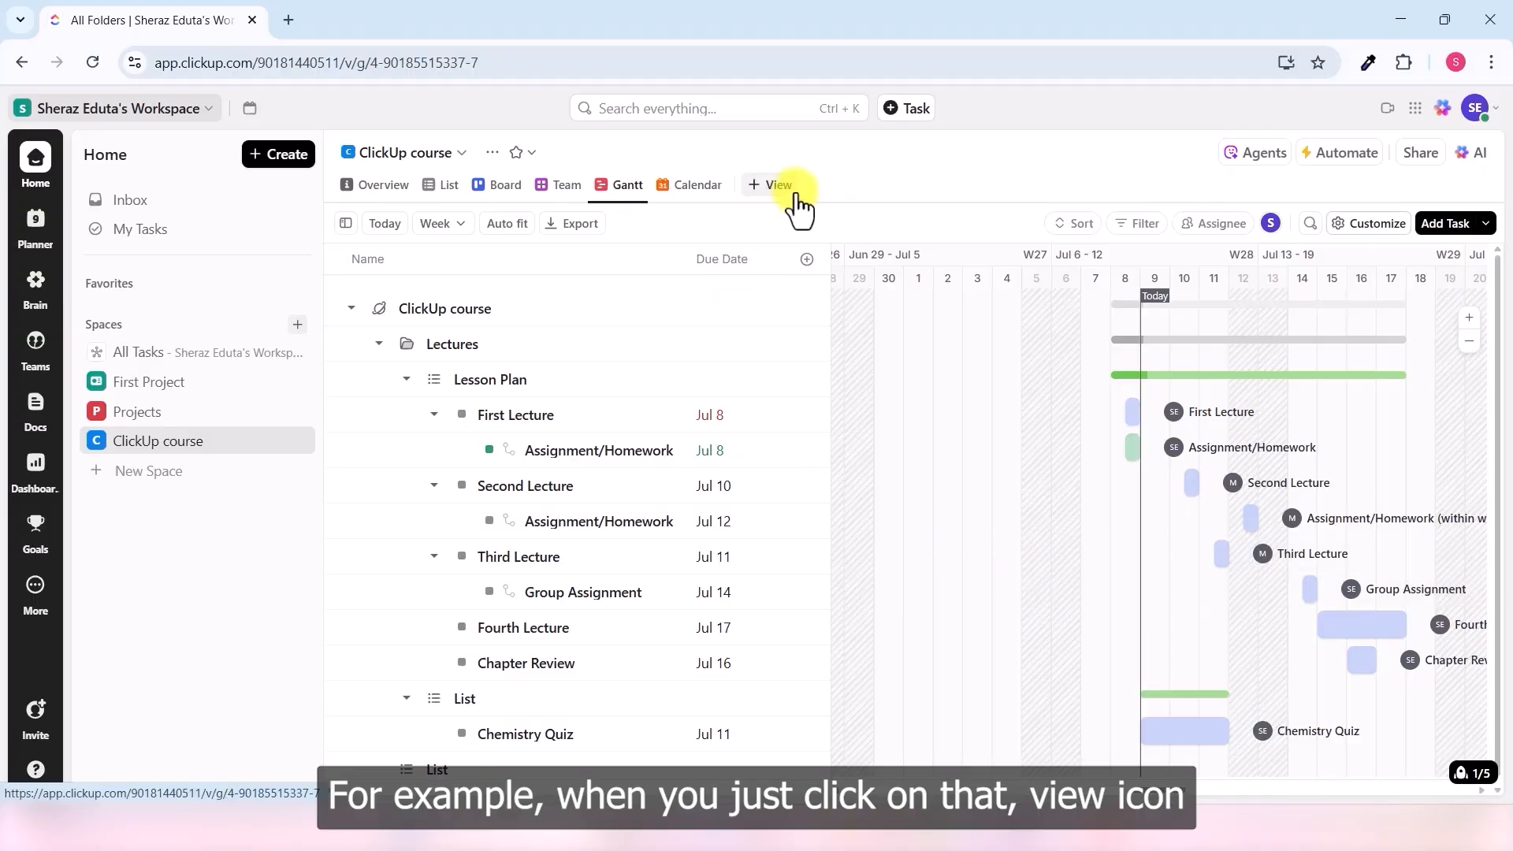
- Add a Table view to the course and dismiss its Customize view panel
left_click(780, 193)
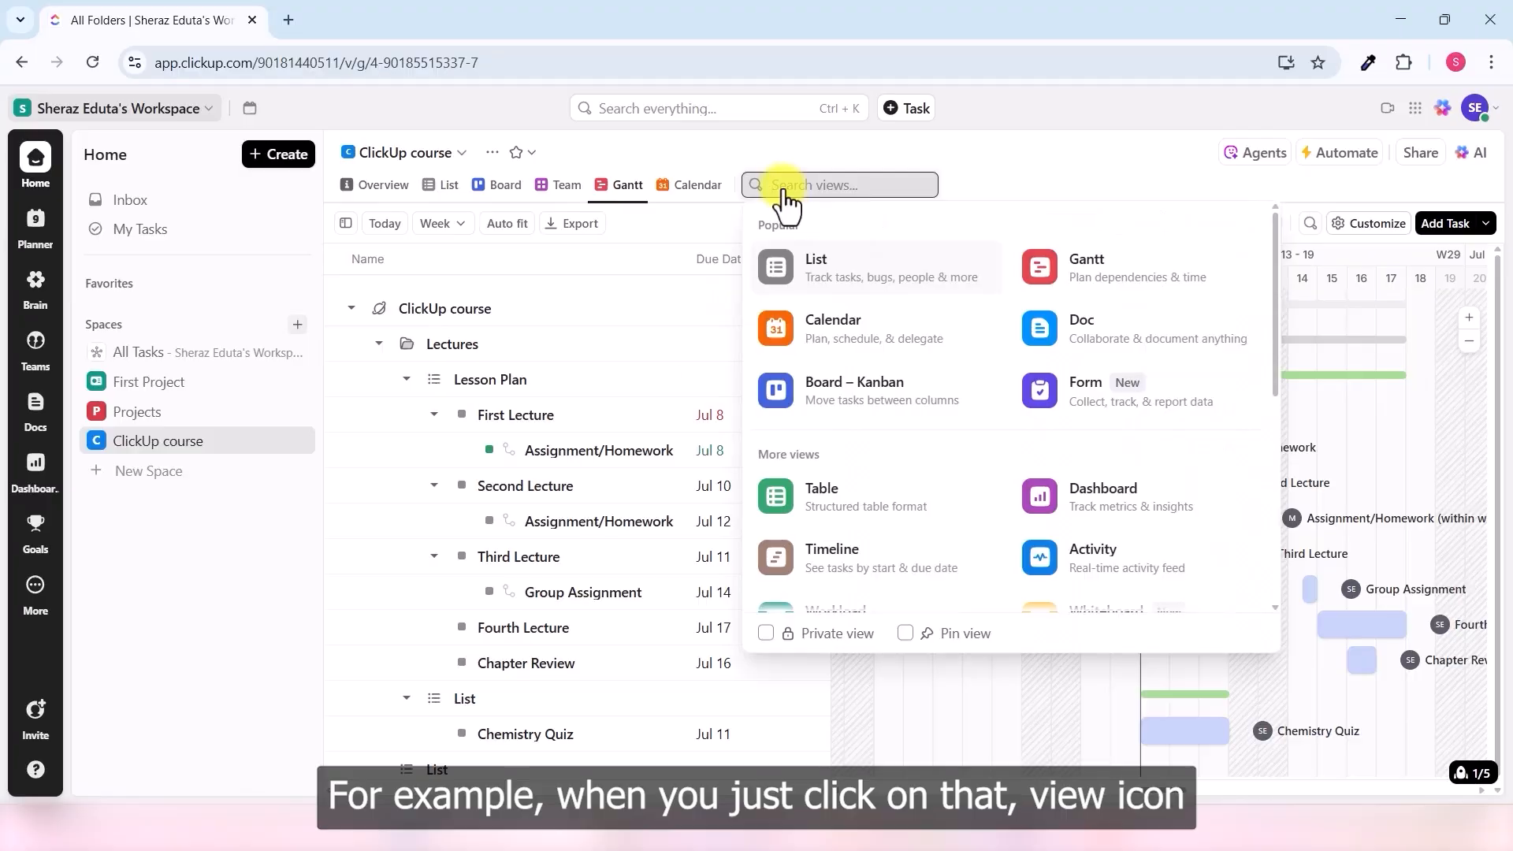
left_click(848, 509)
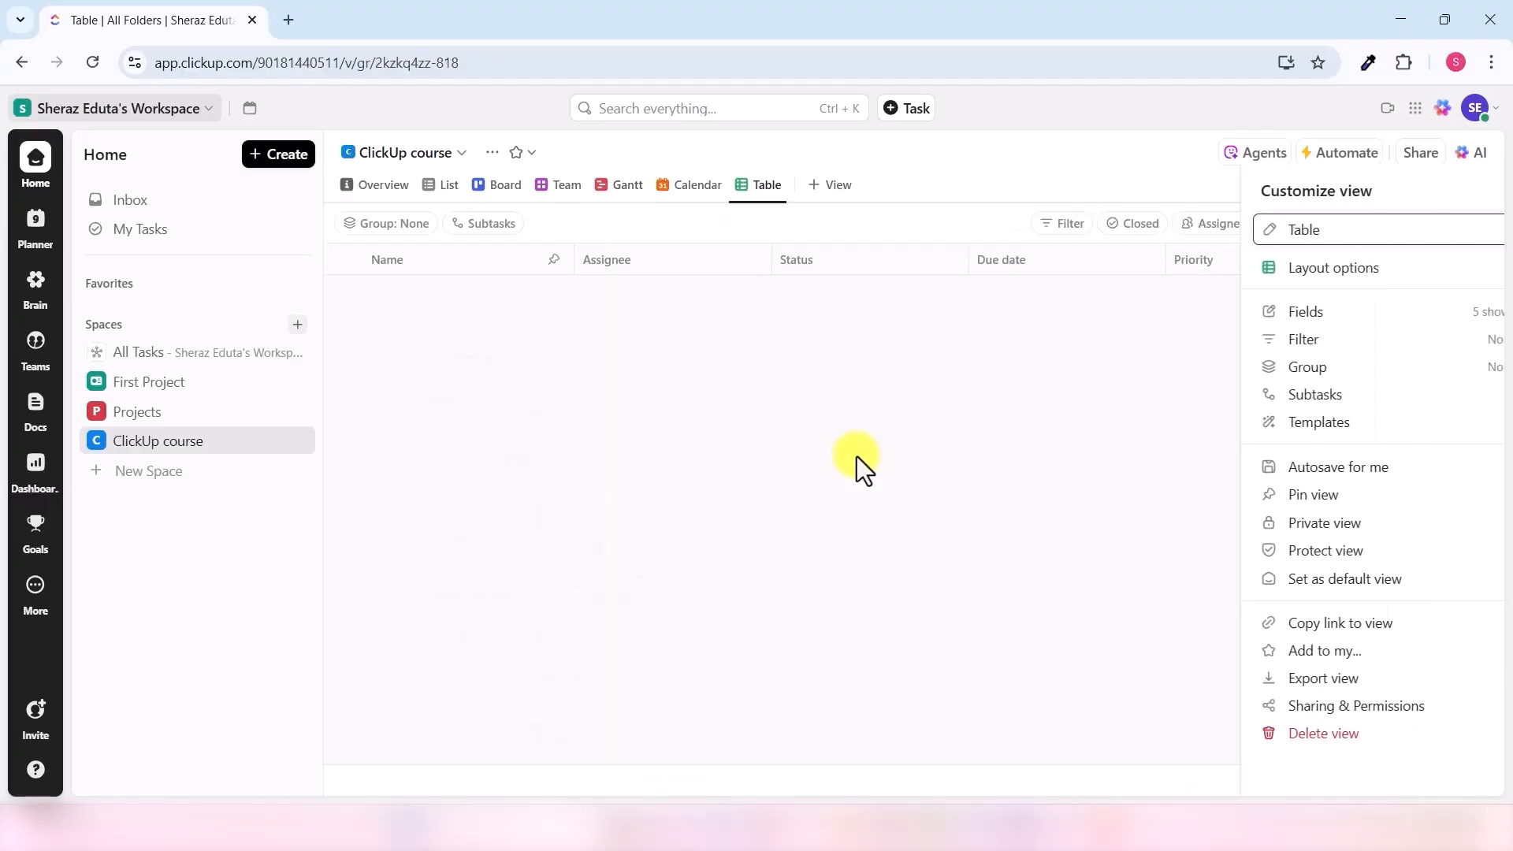
left_click(1477, 231)
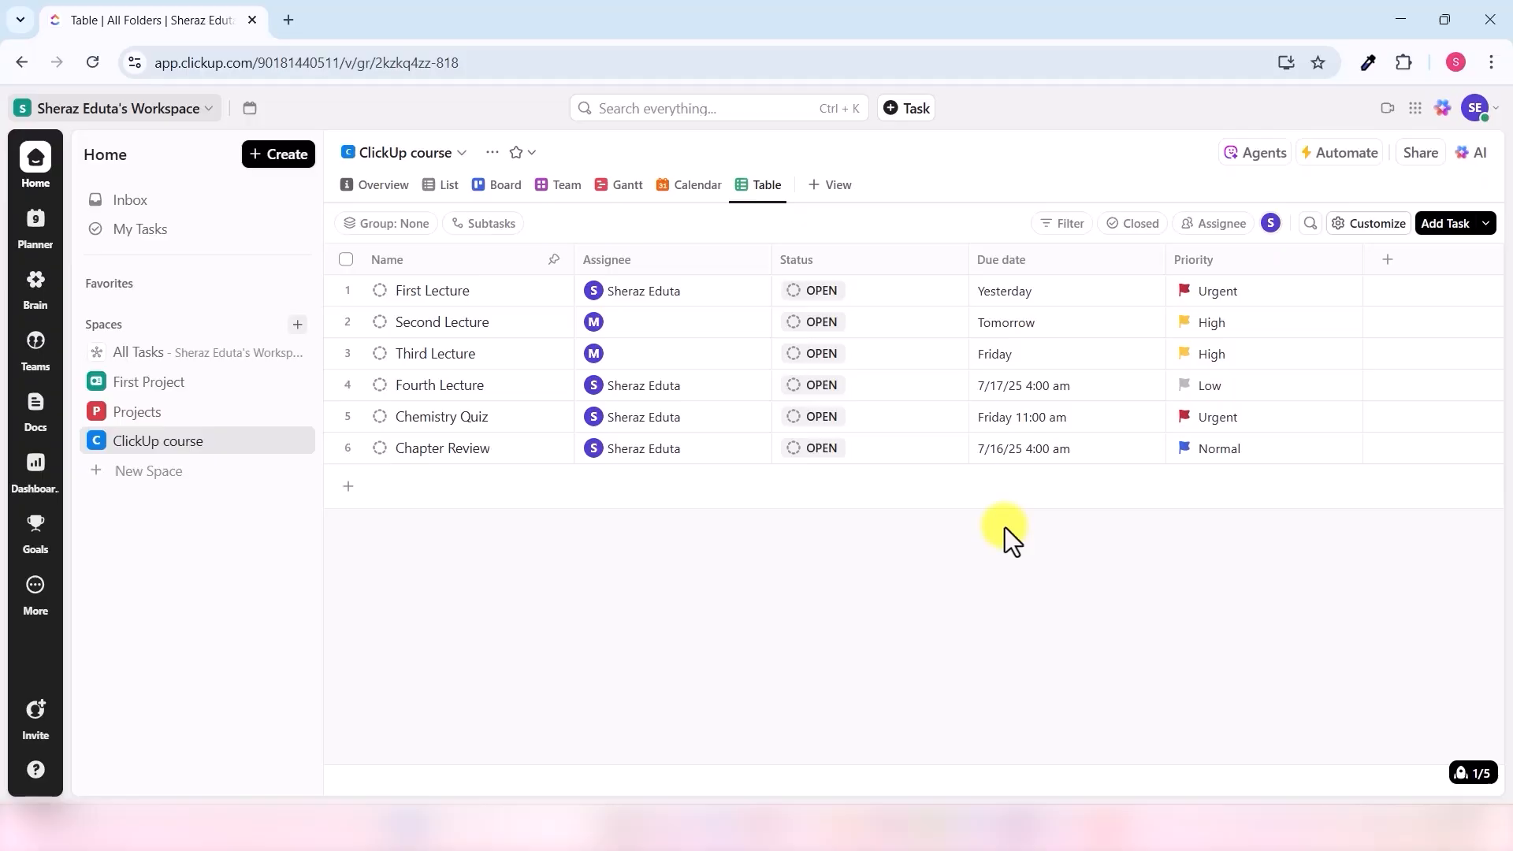
- Swap the List view's Priority column for Status, Comments and Date closed, then move to Board view
left_click(442, 186)
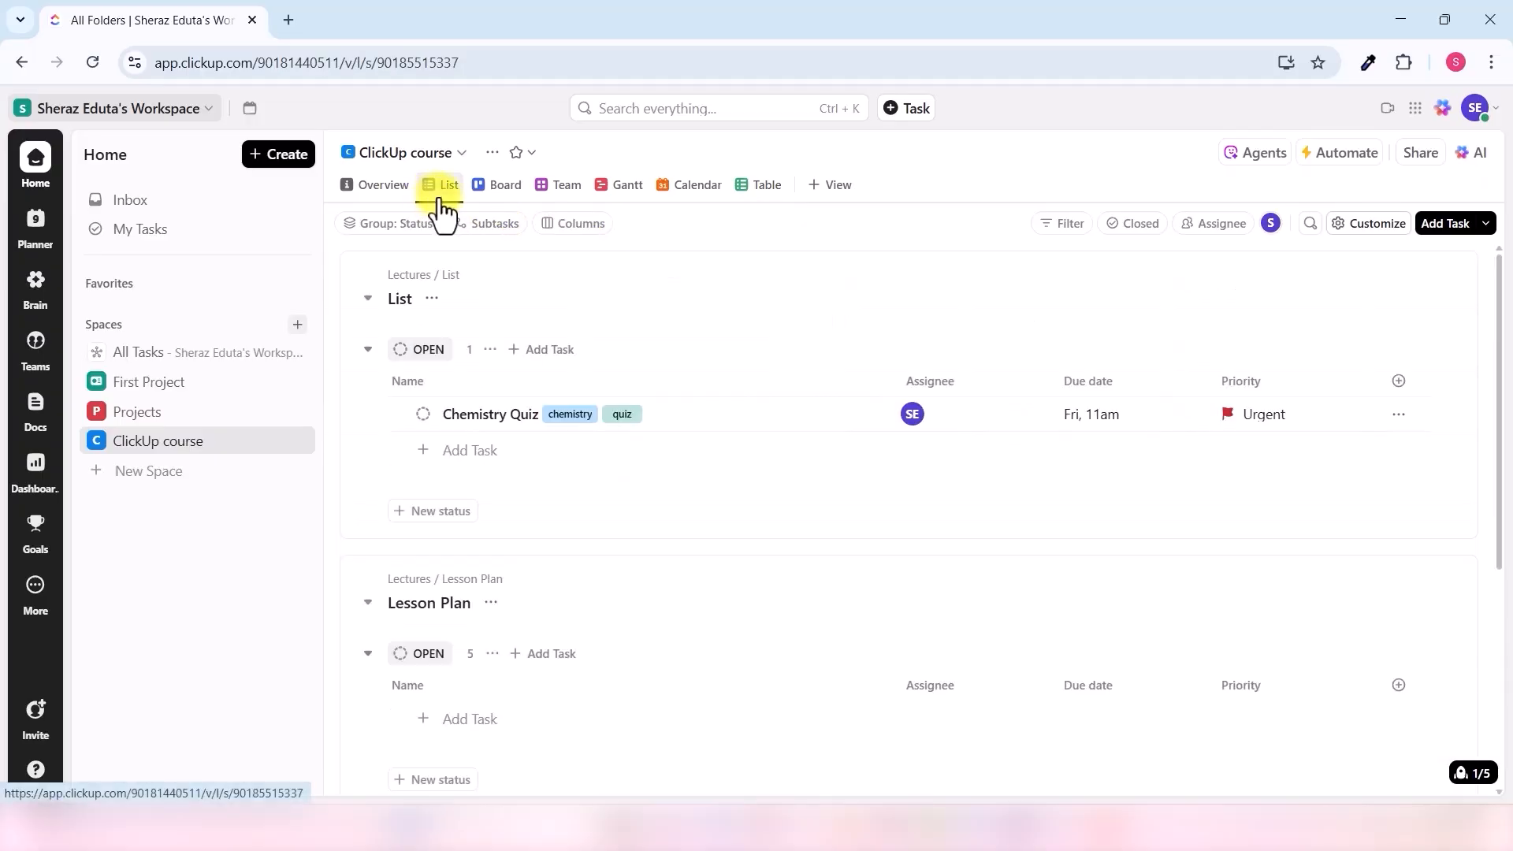
left_click(1381, 229)
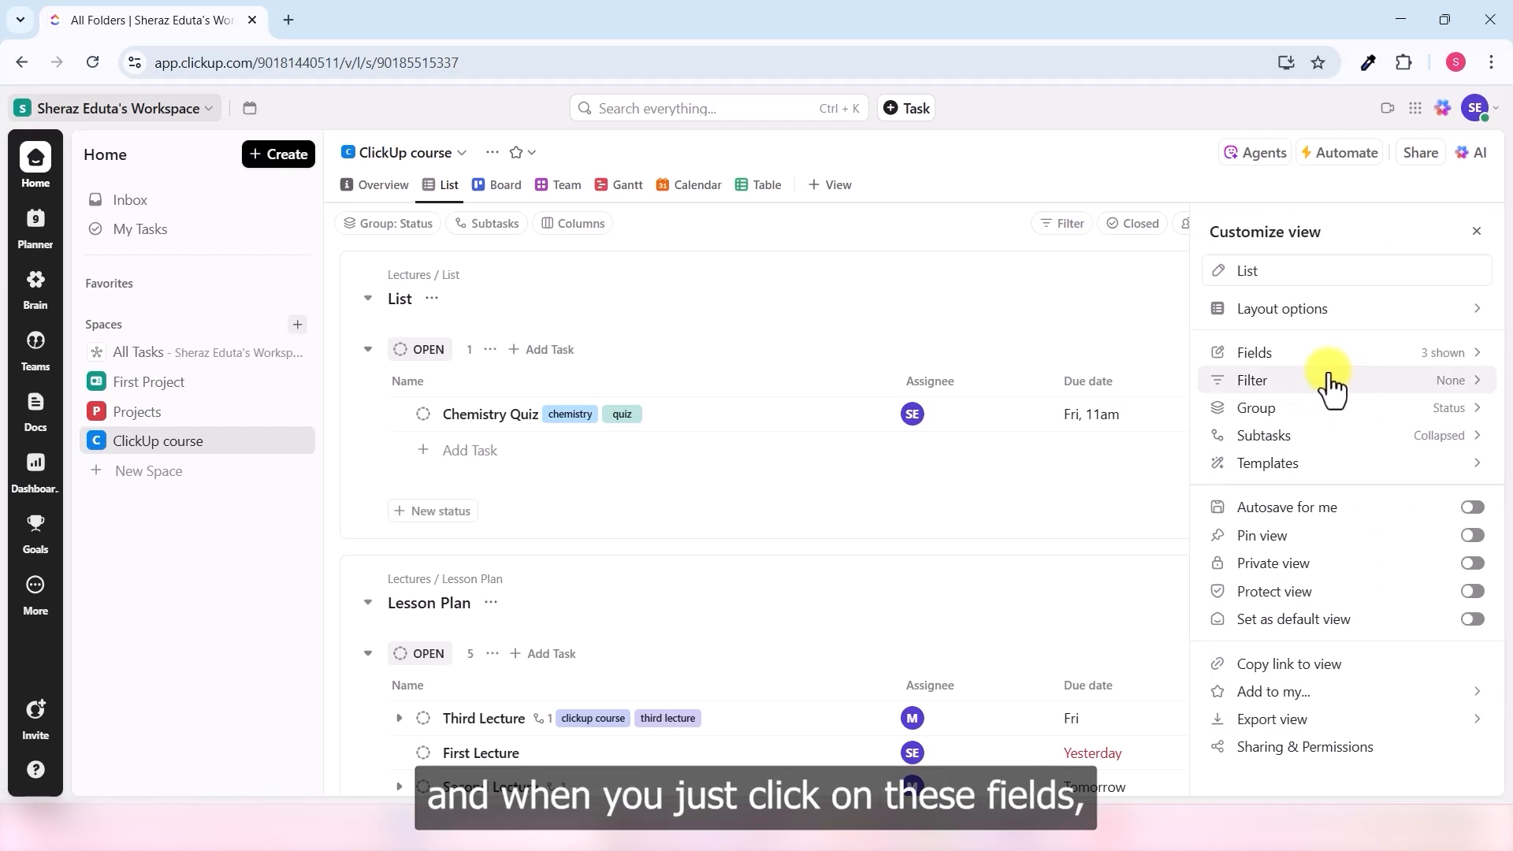
left_click(1462, 359)
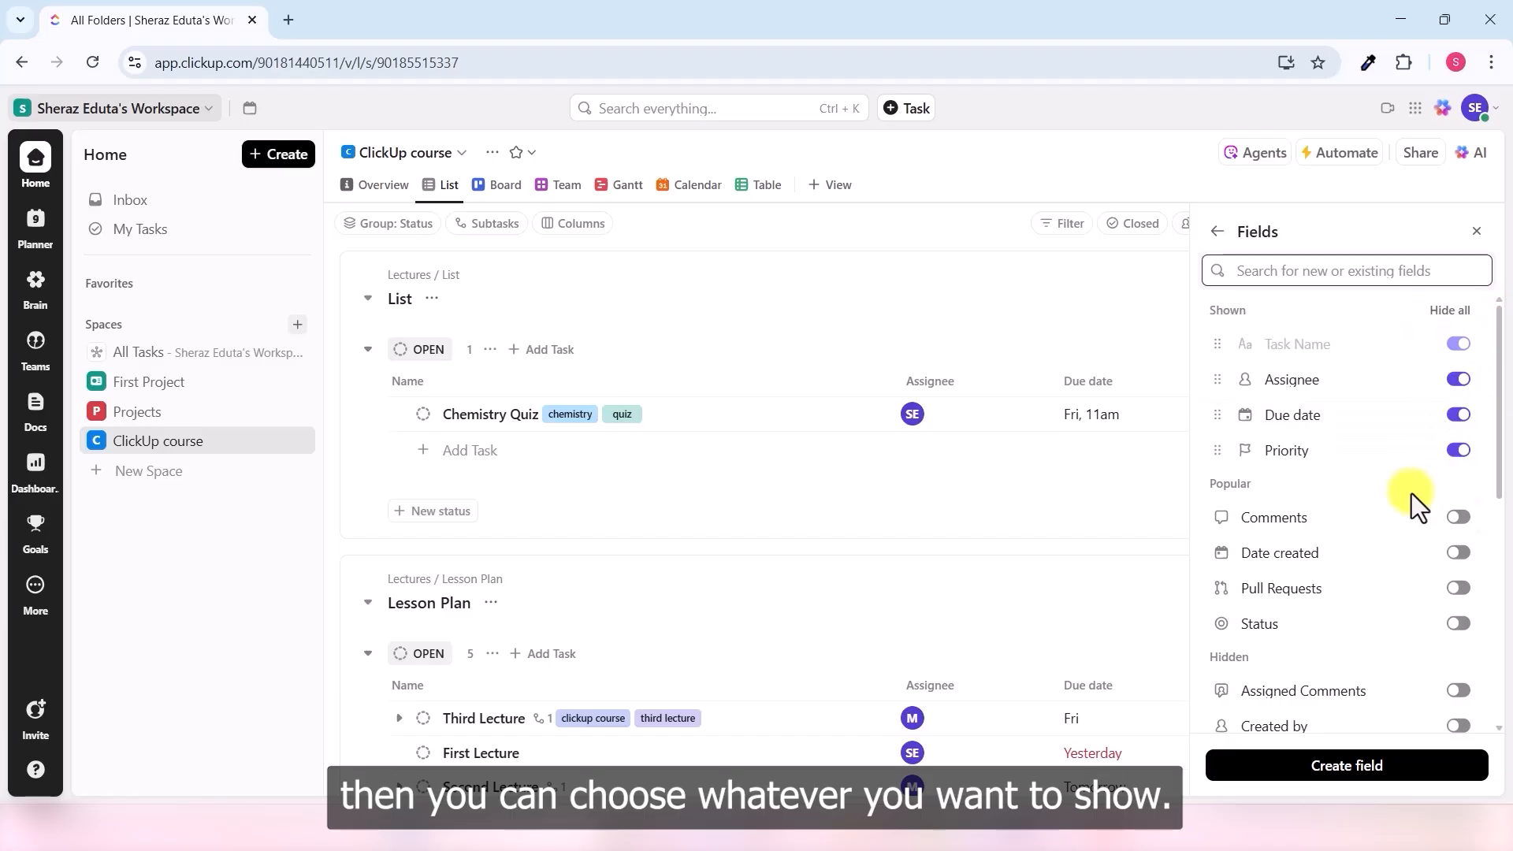
left_click(1459, 450)
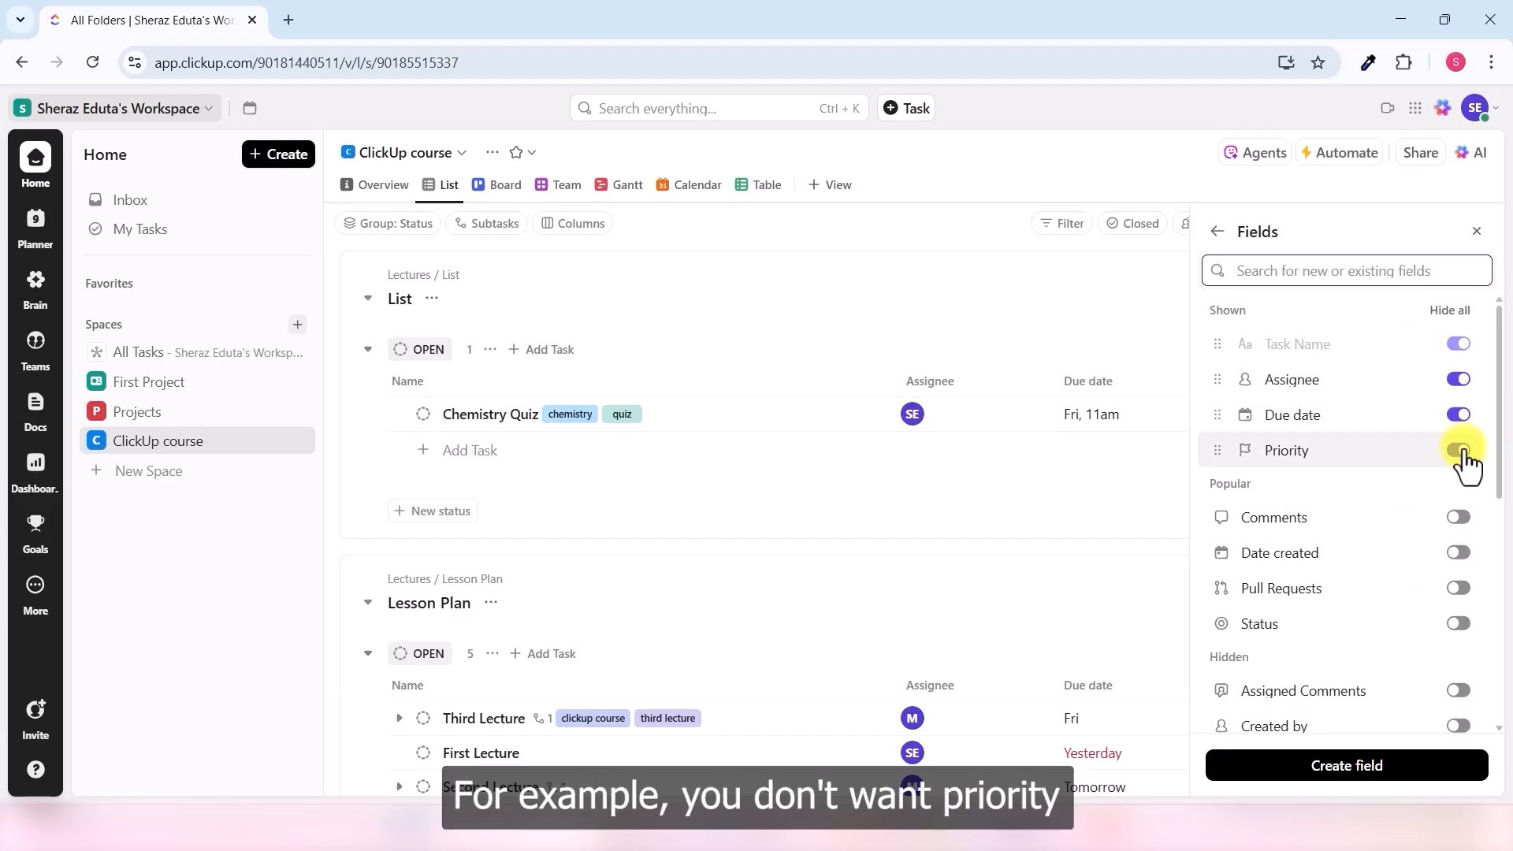
left_click(1459, 588)
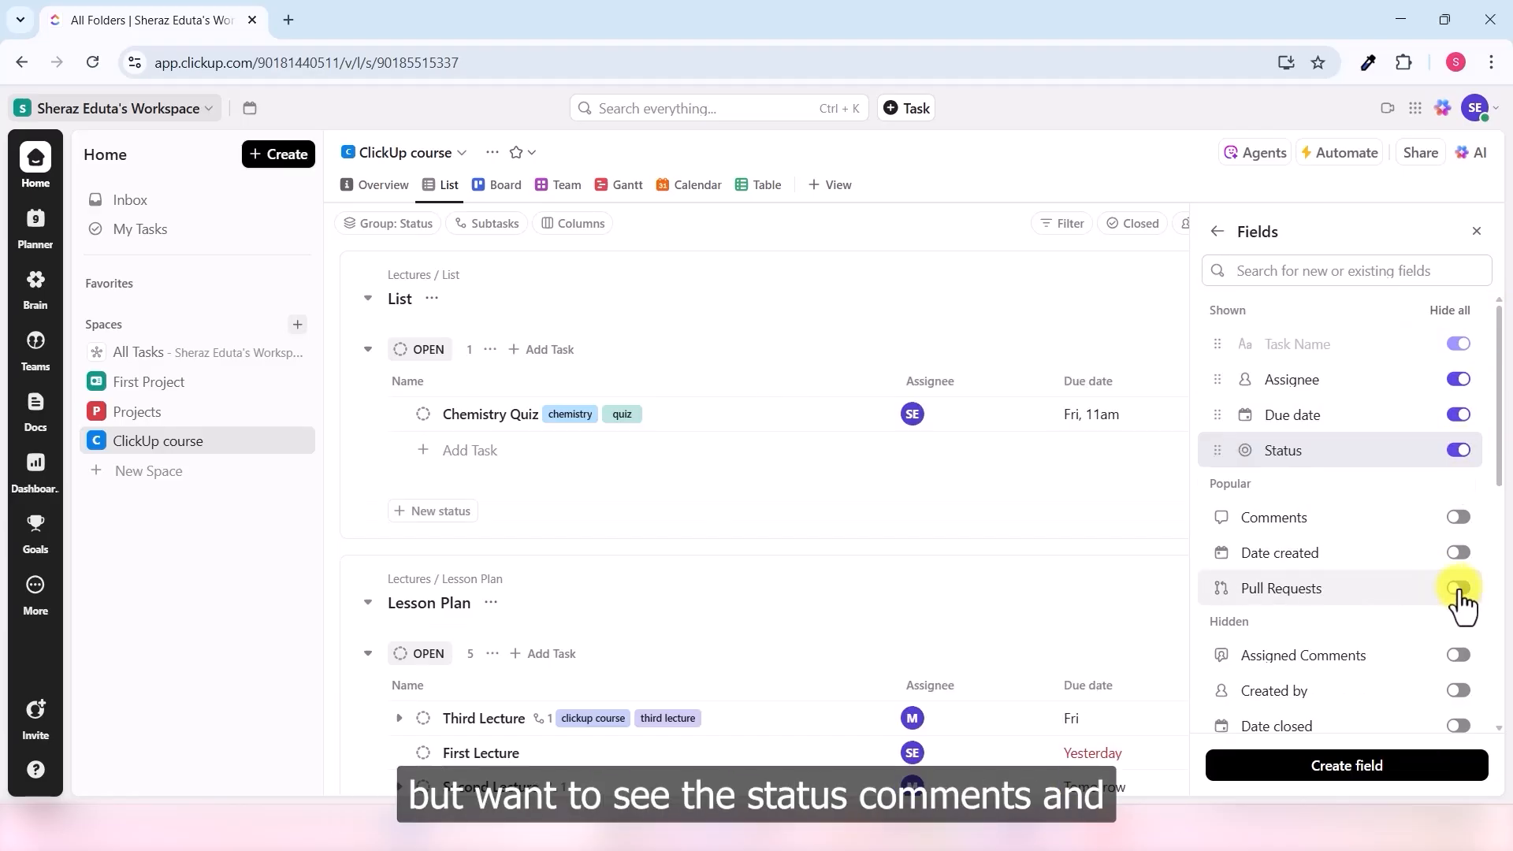
left_click(1459, 518)
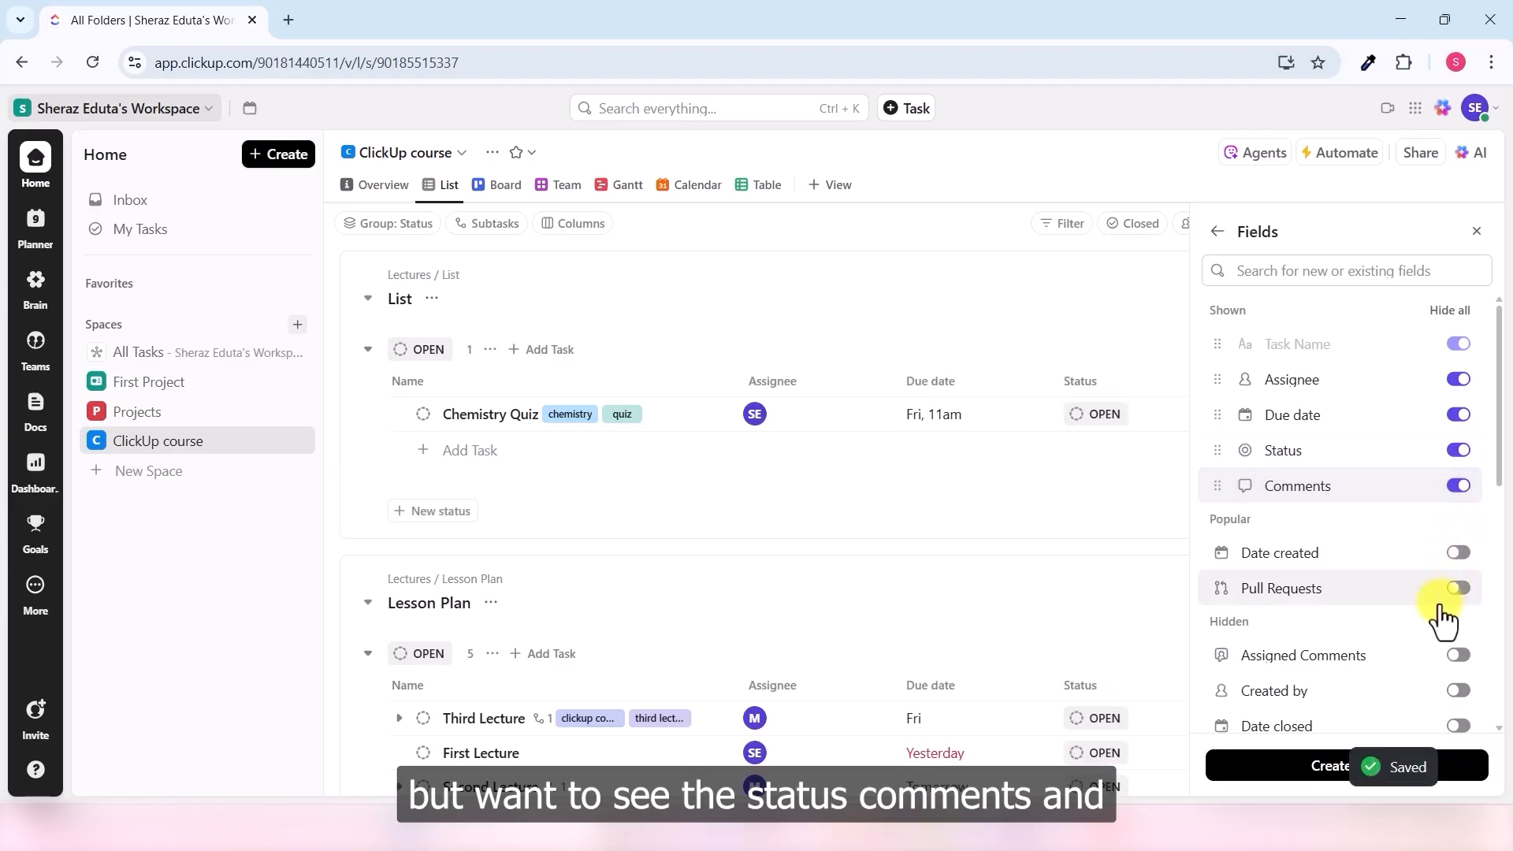
scroll(1439, 607, "down", 4)
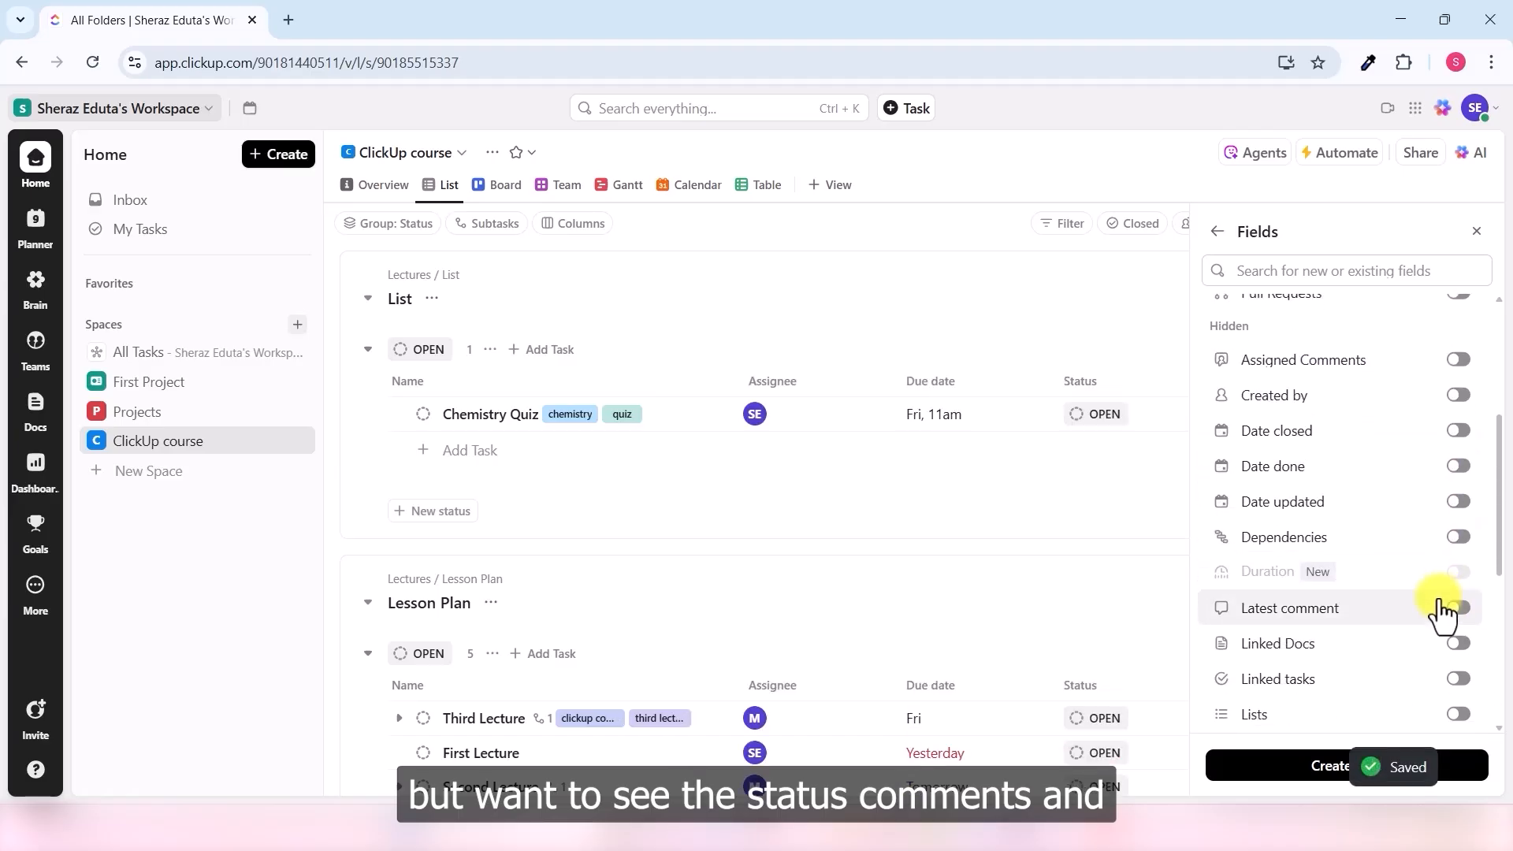
left_click(1459, 430)
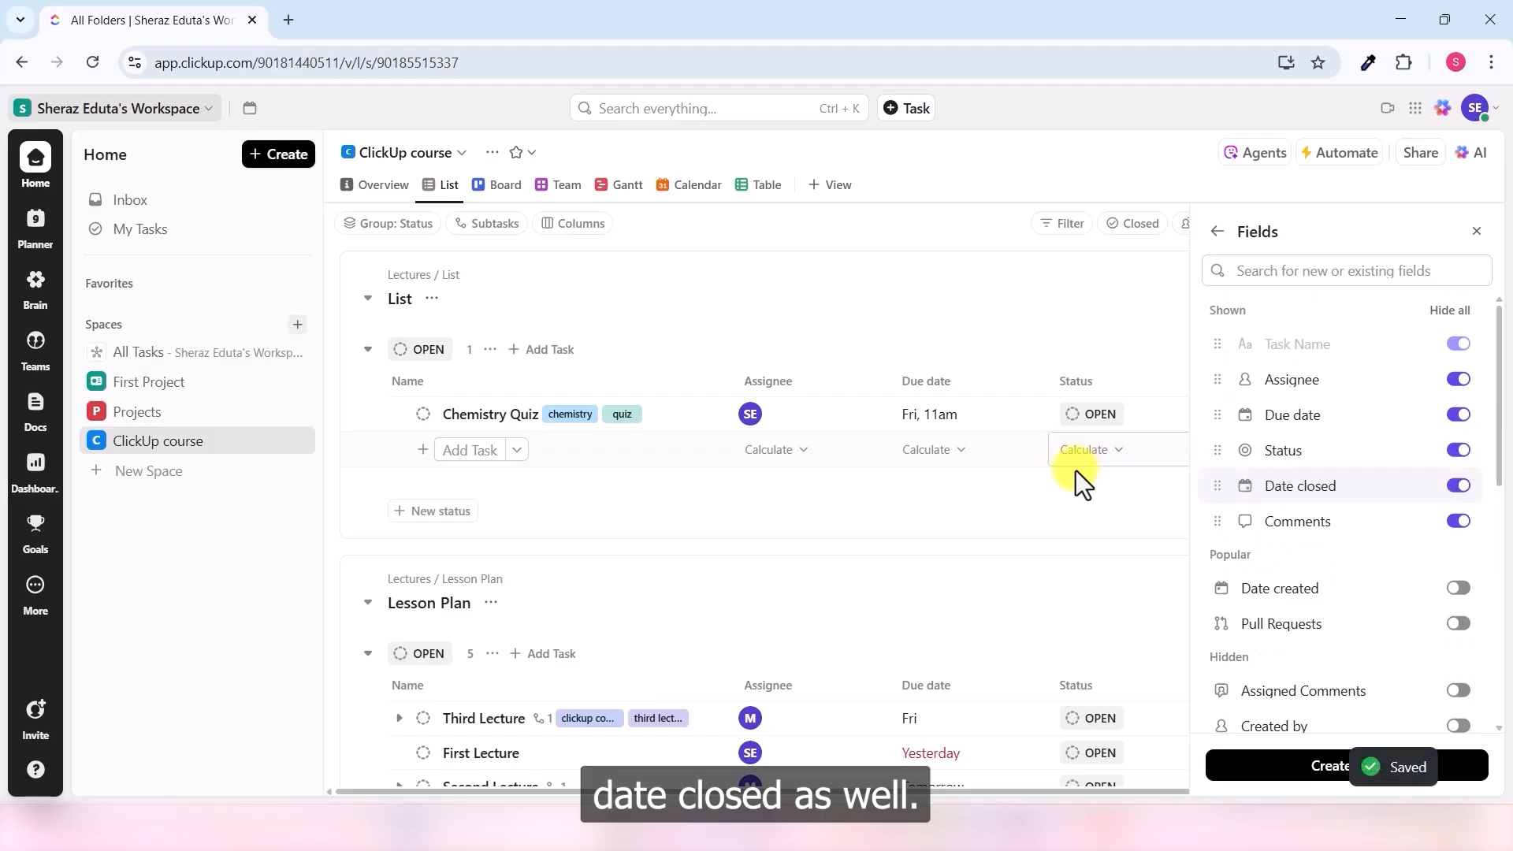
left_click(1476, 231)
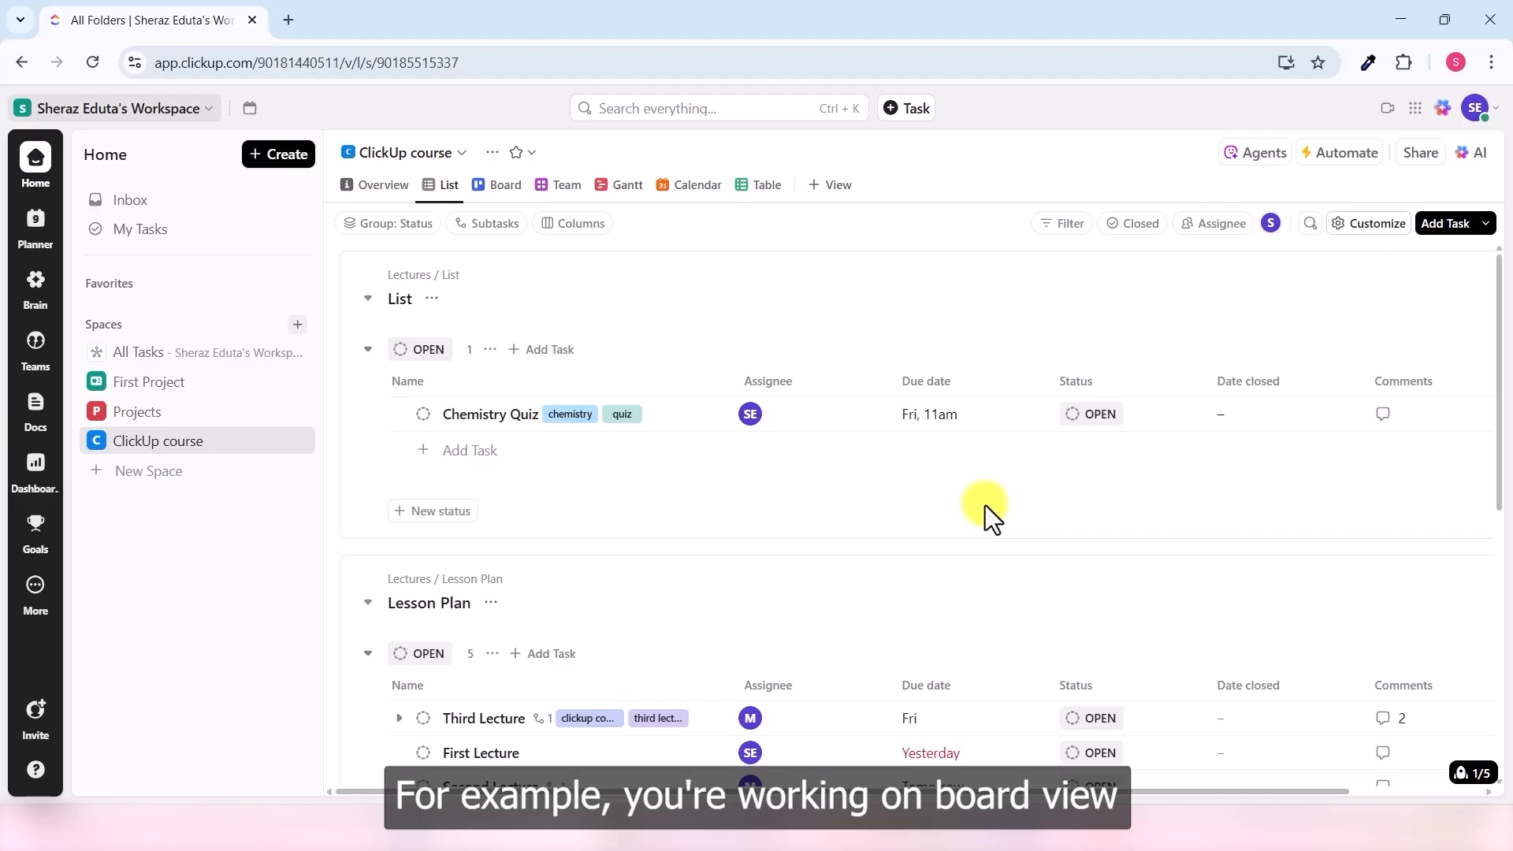
left_click(493, 189)
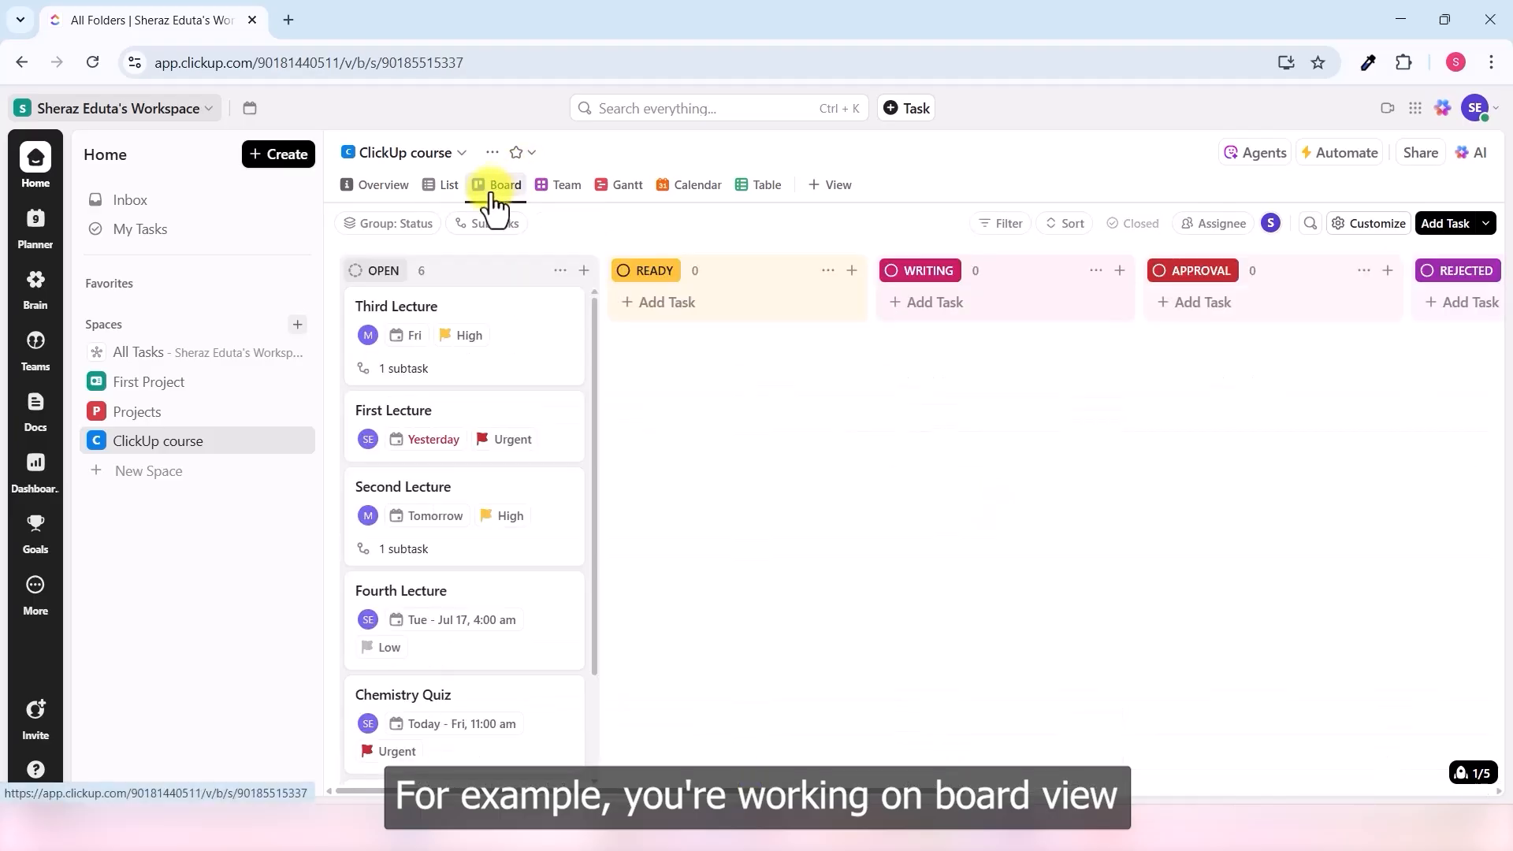
left_click(1376, 229)
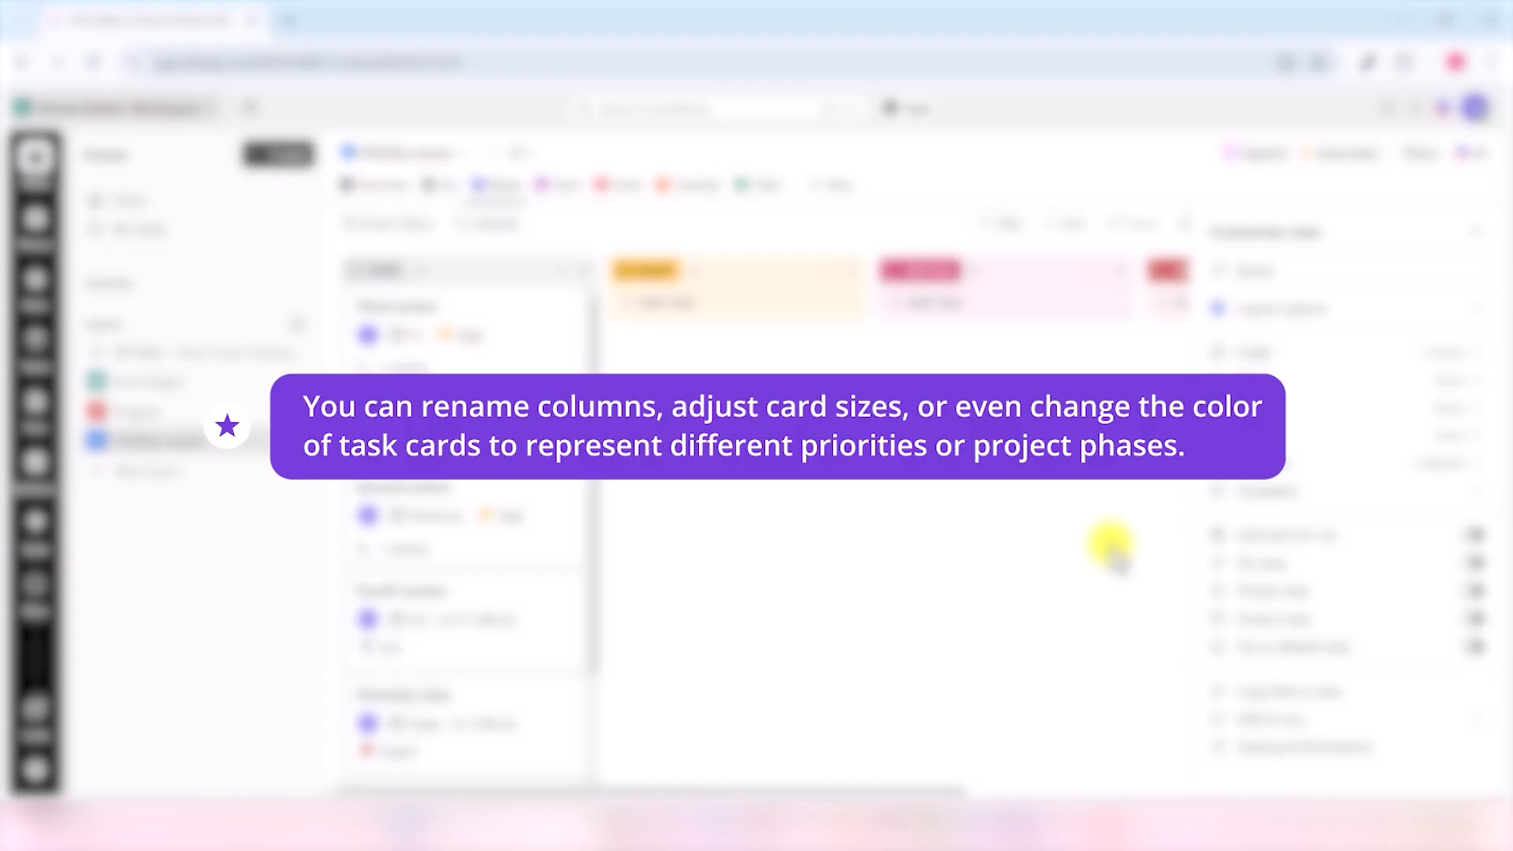
- Make board cards Small with no cover, toggling Color columns off and back on
left_click(1442, 310)
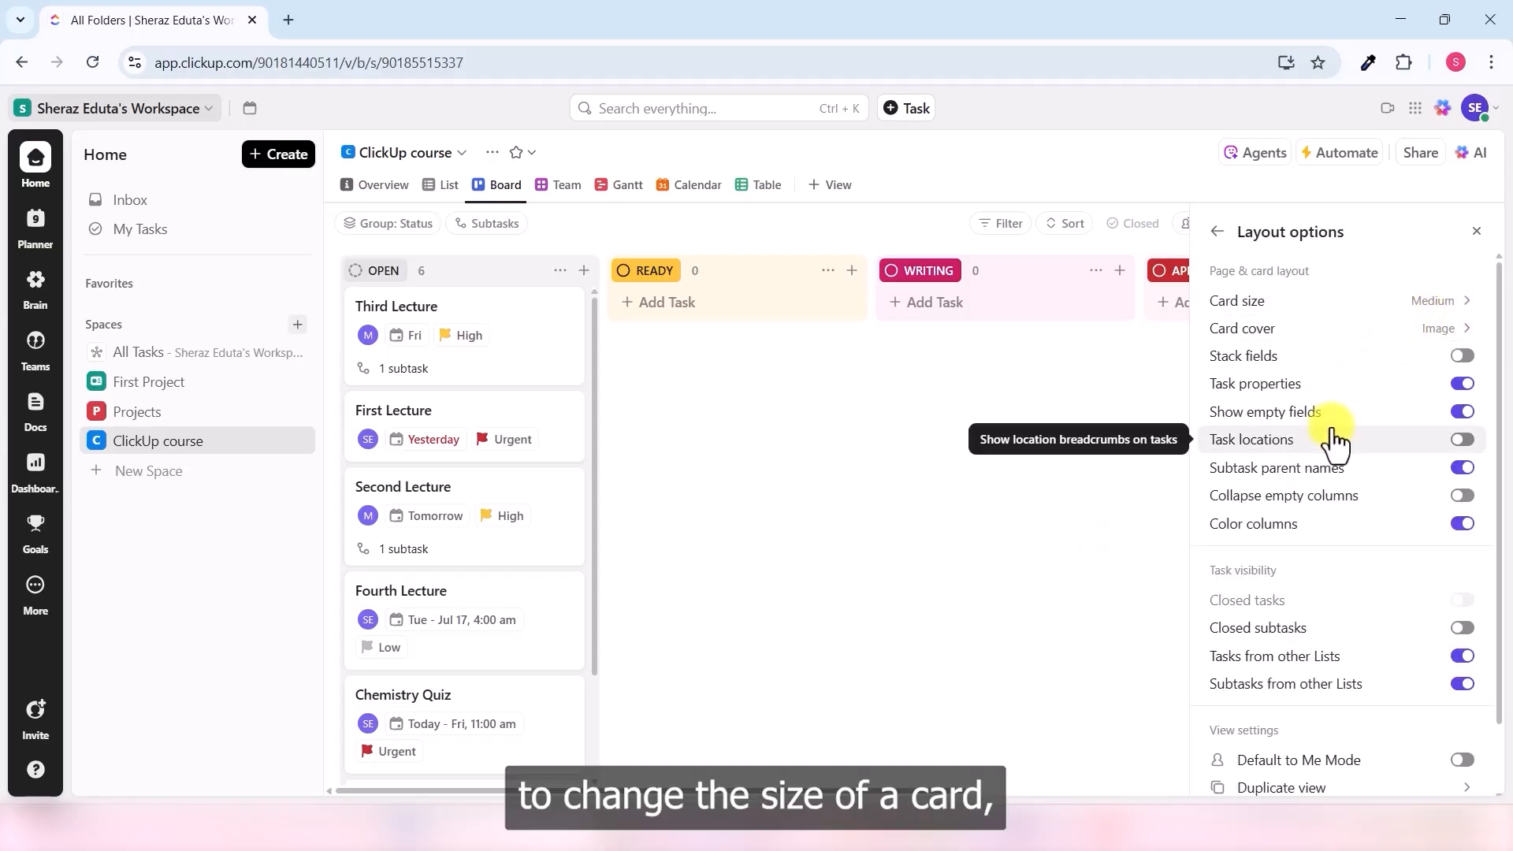
left_click(1445, 309)
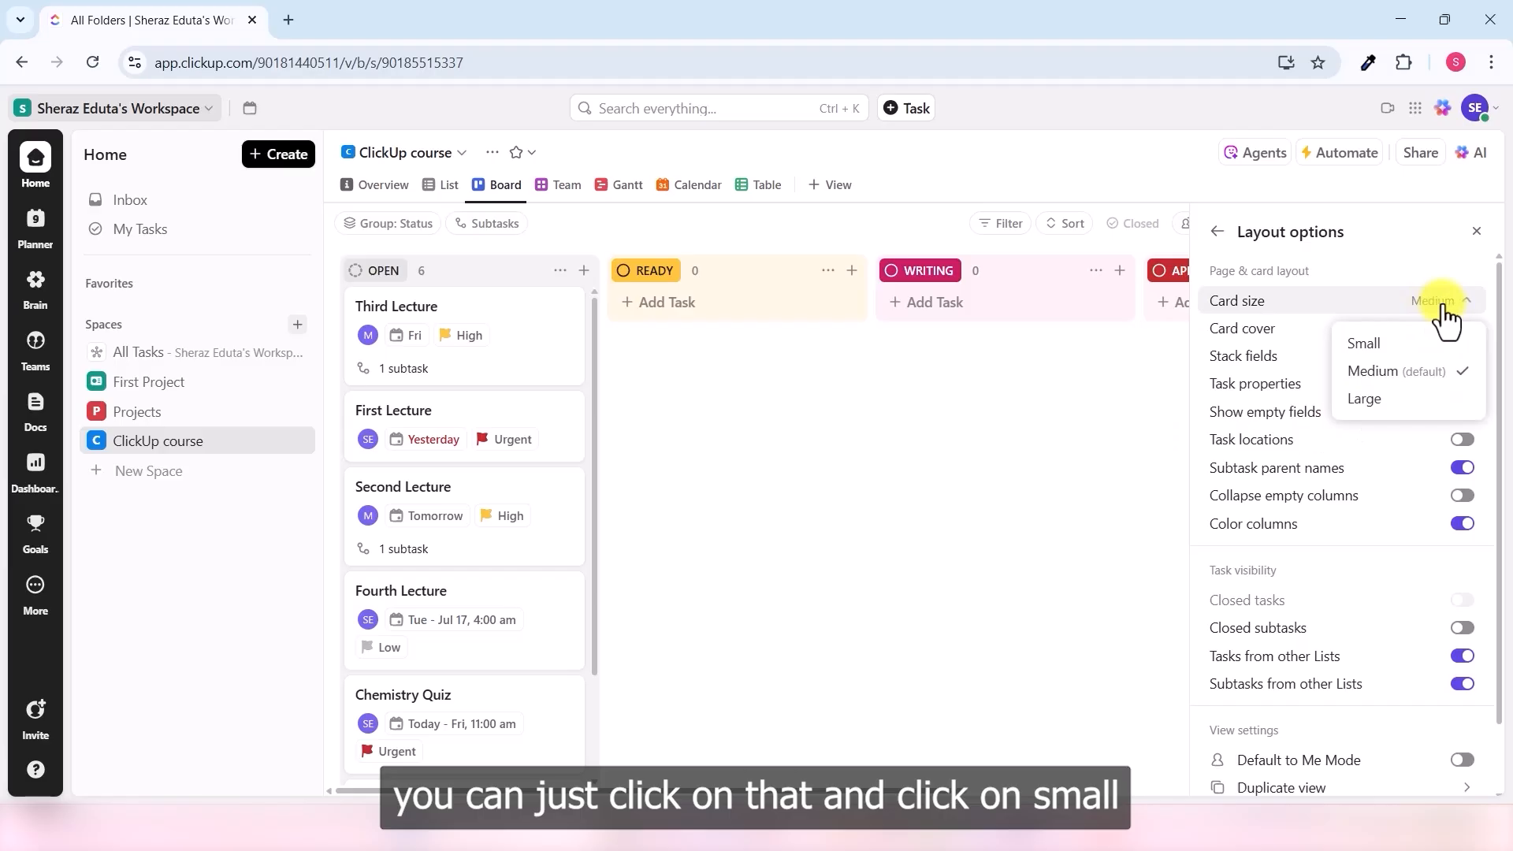
left_click(1407, 345)
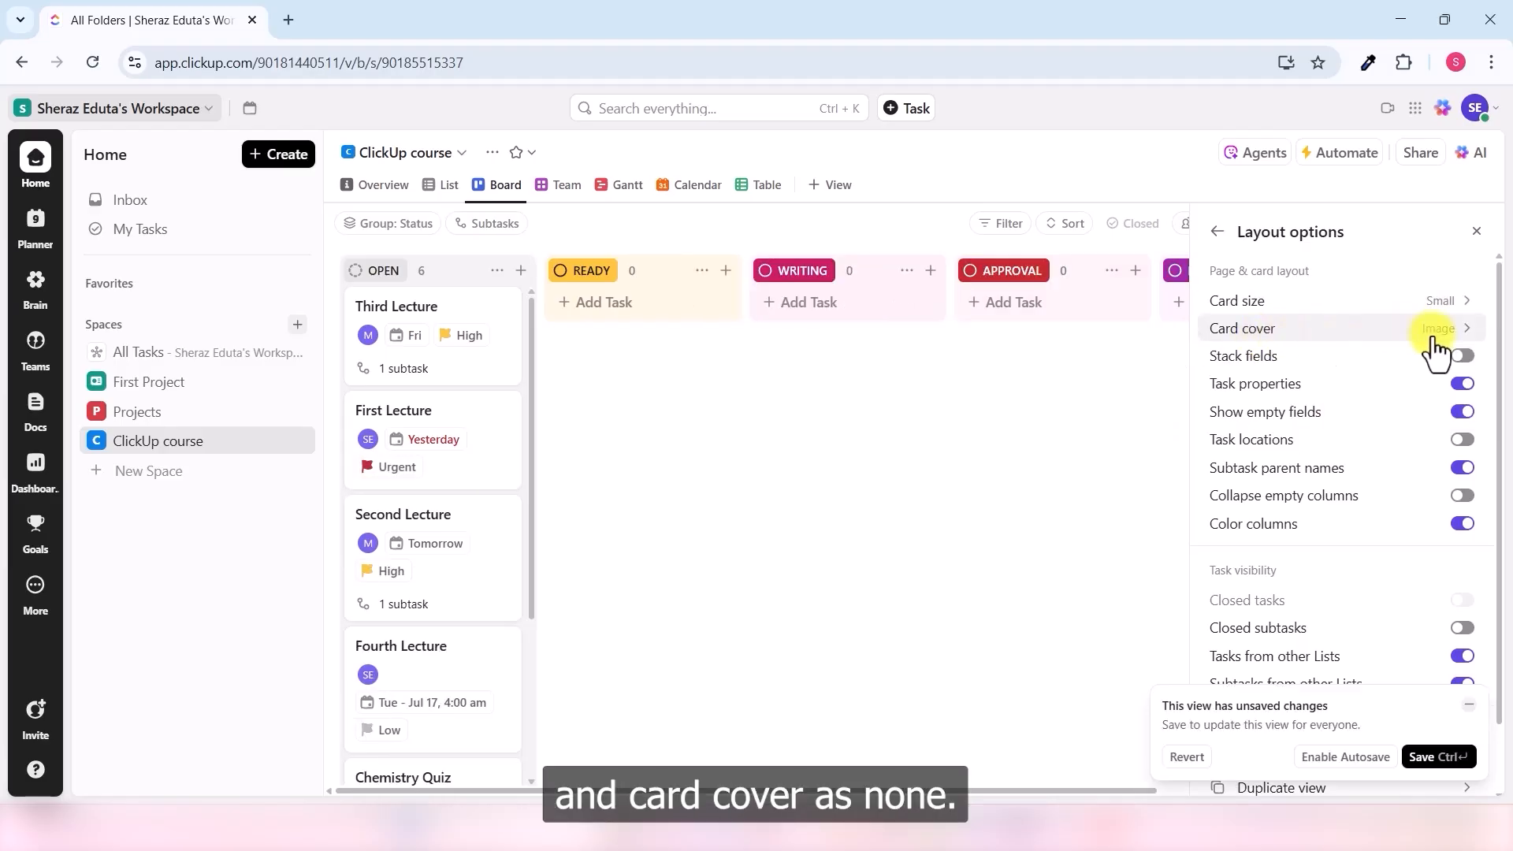
left_click(1438, 331)
left_click(1411, 372)
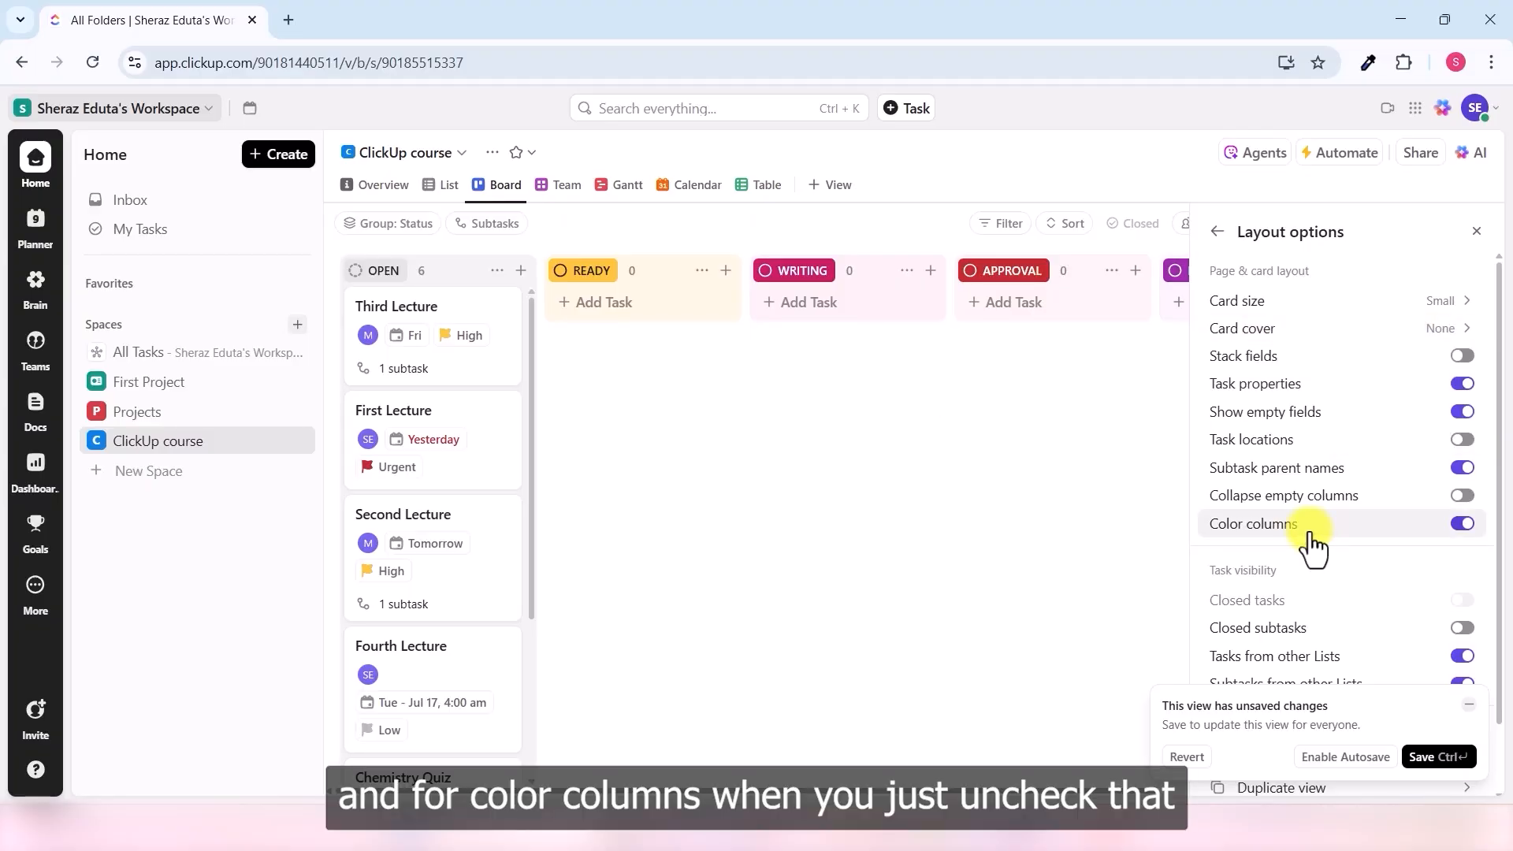
left_click(1462, 524)
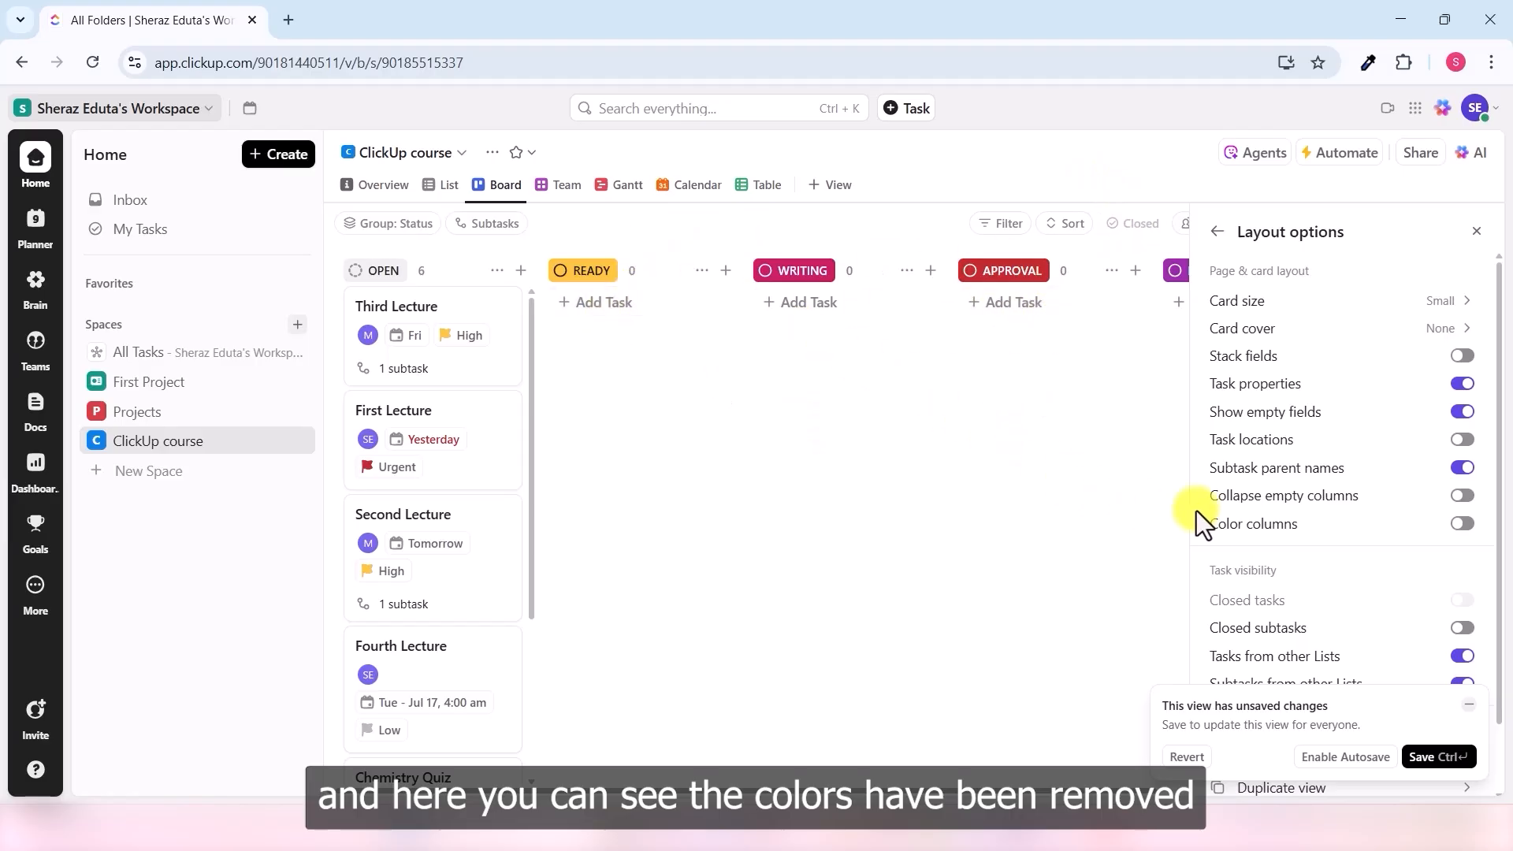
left_click(1463, 525)
left_click(922, 386)
scroll(952, 616, "right", 2)
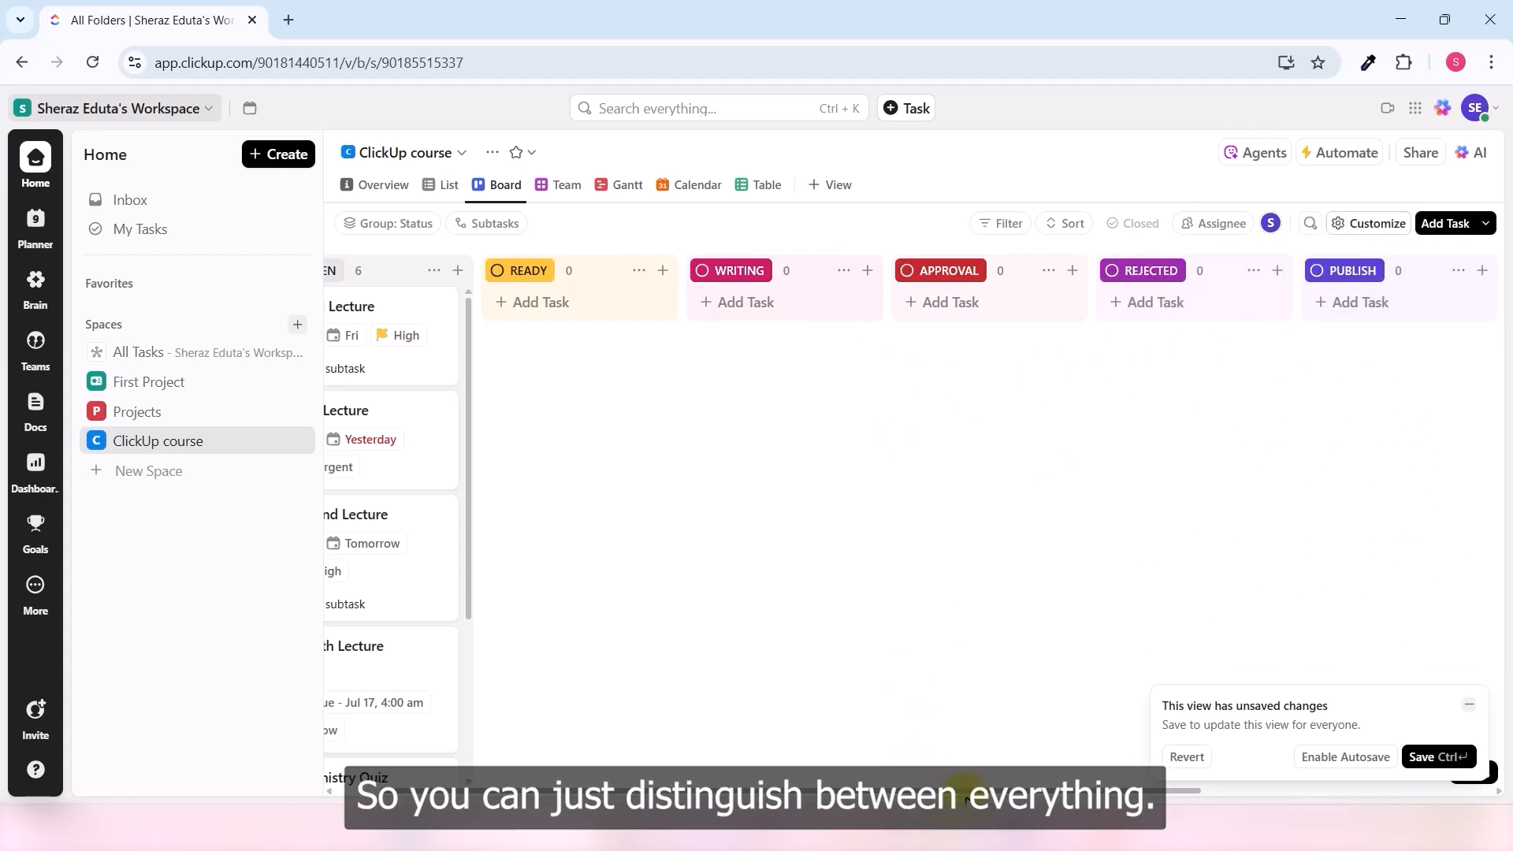
left_click_drag(968, 791, 1250, 787)
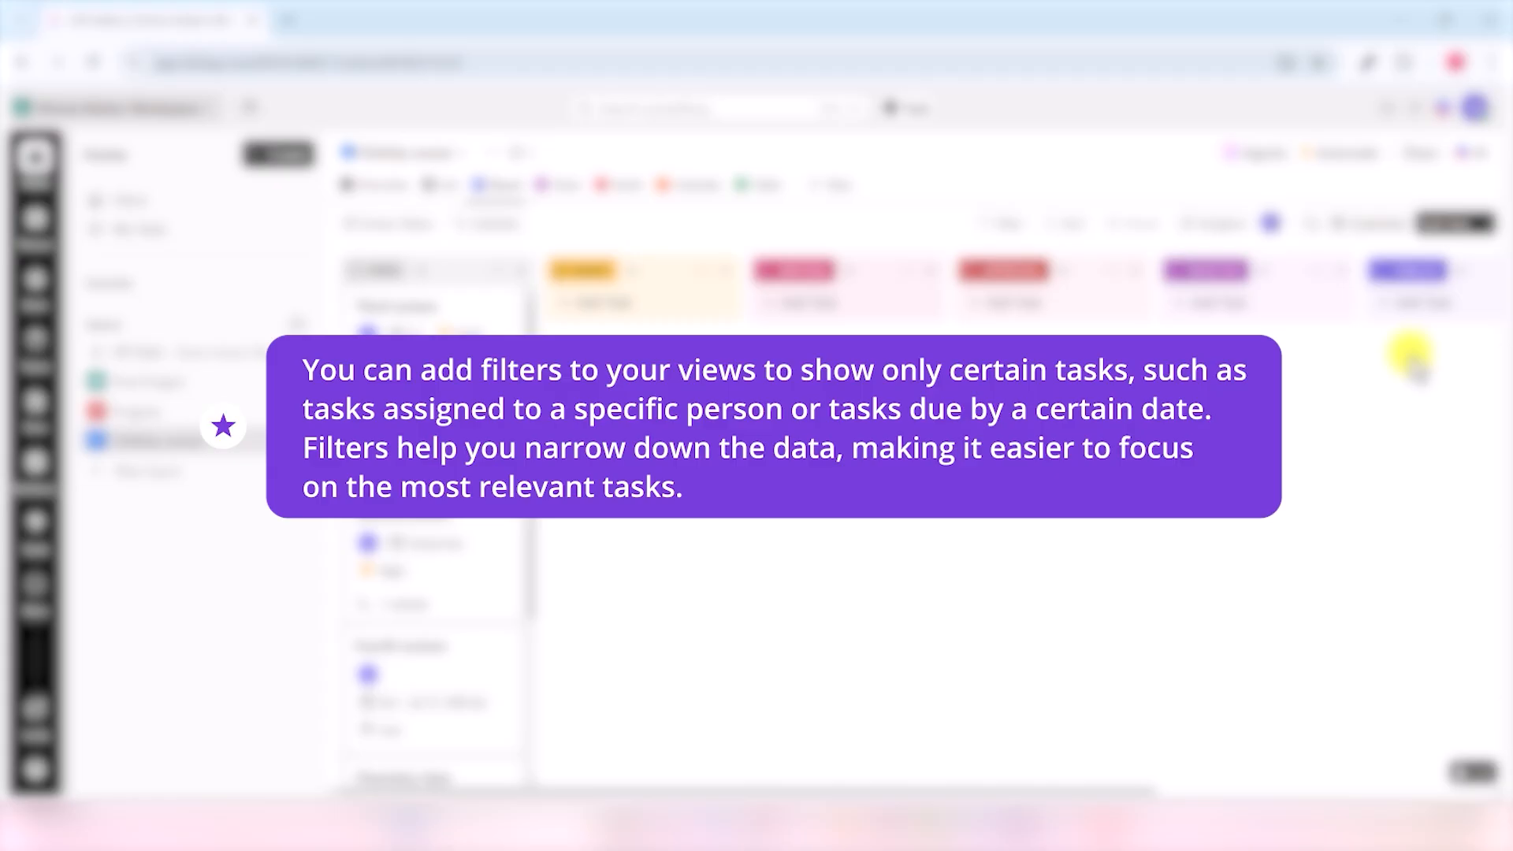
- Filter the board to show only tasks tagged quiz
left_click(1003, 230)
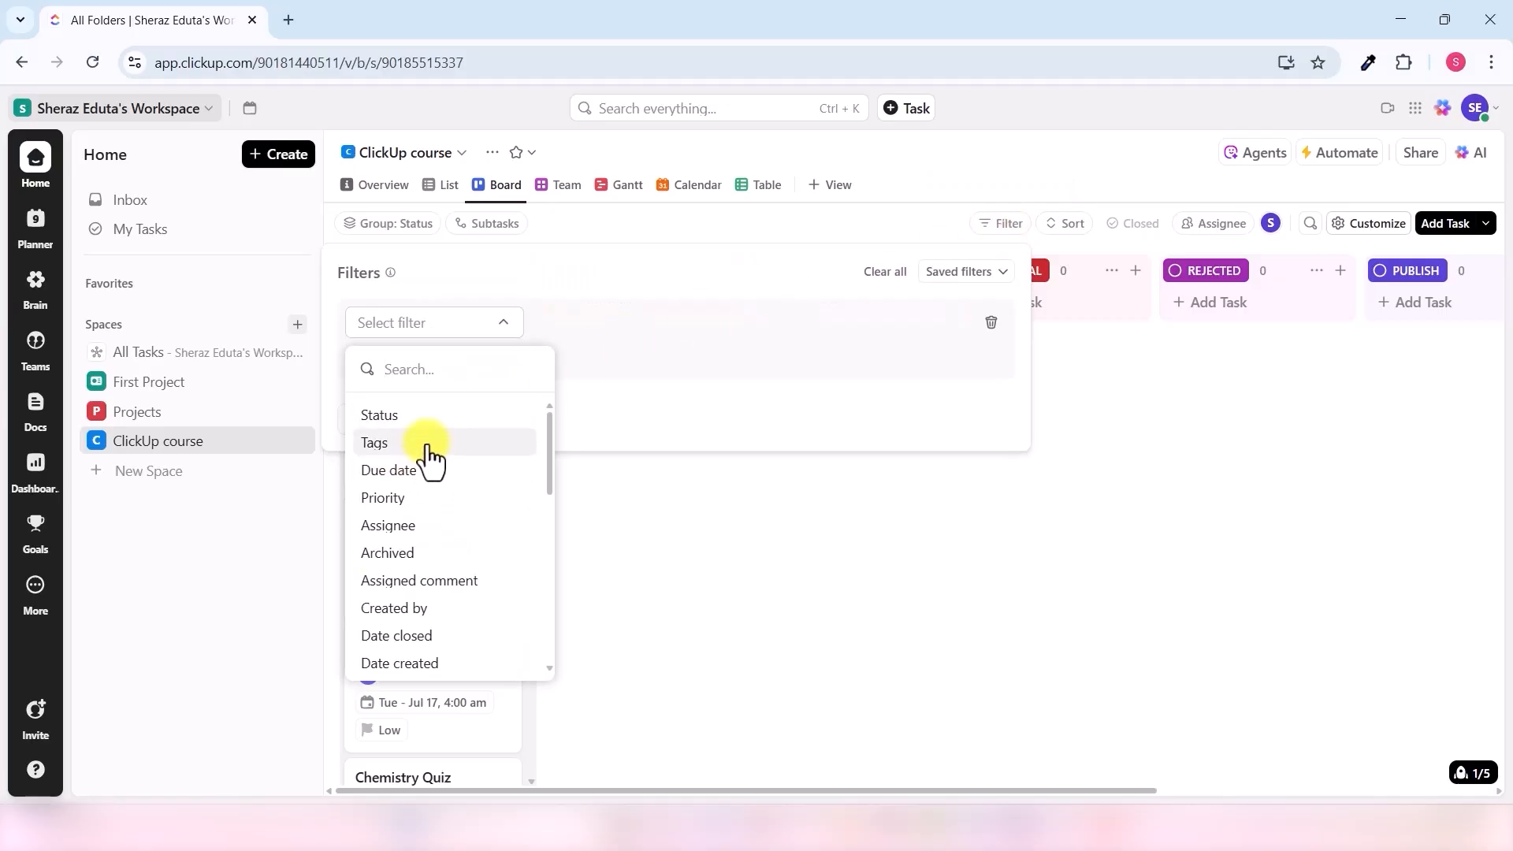
left_click(428, 447)
left_click(772, 325)
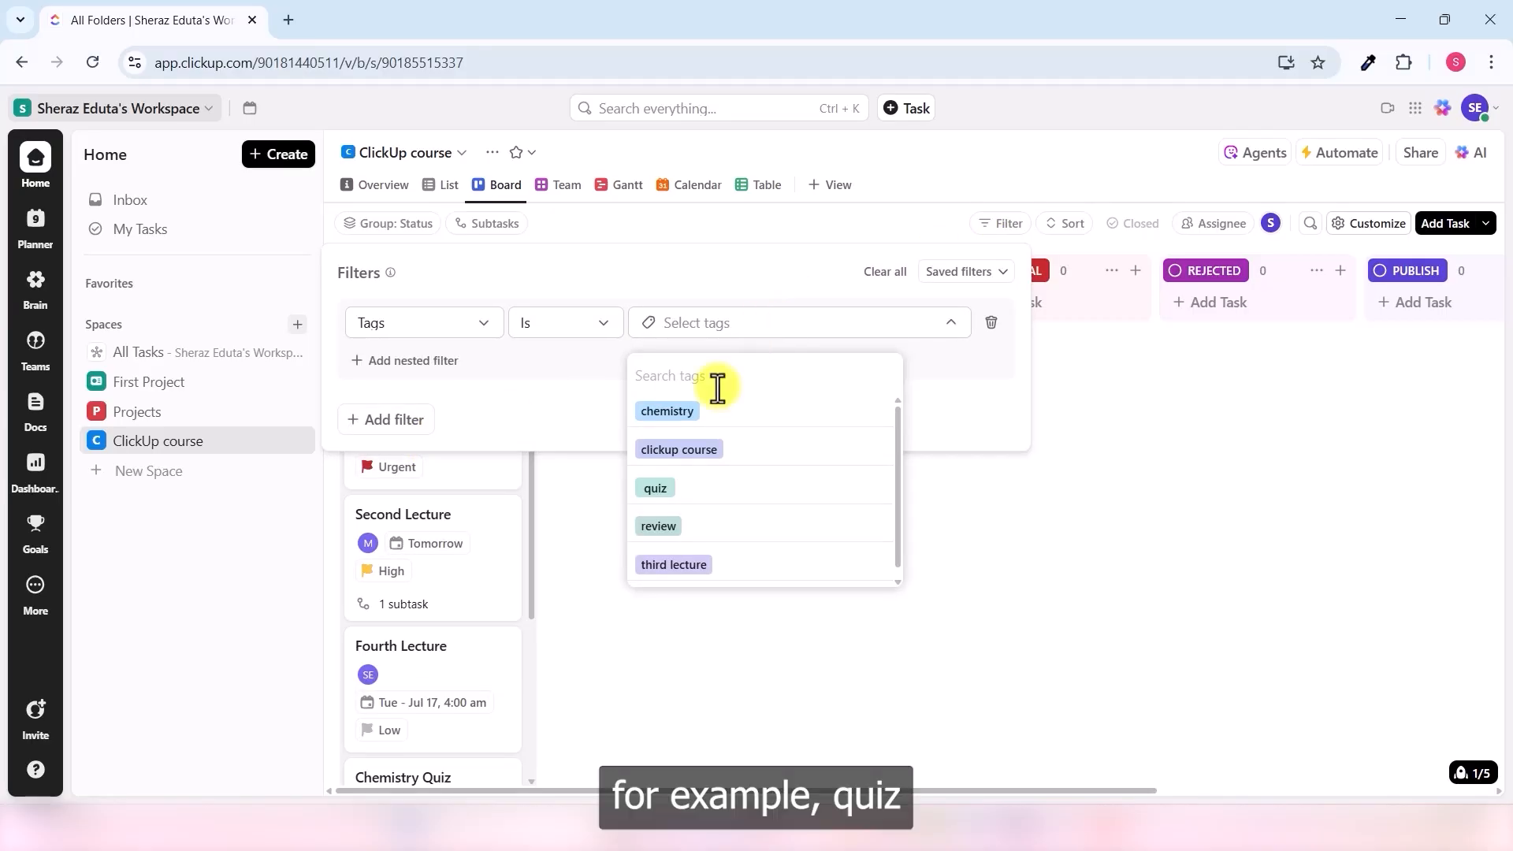
left_click(655, 490)
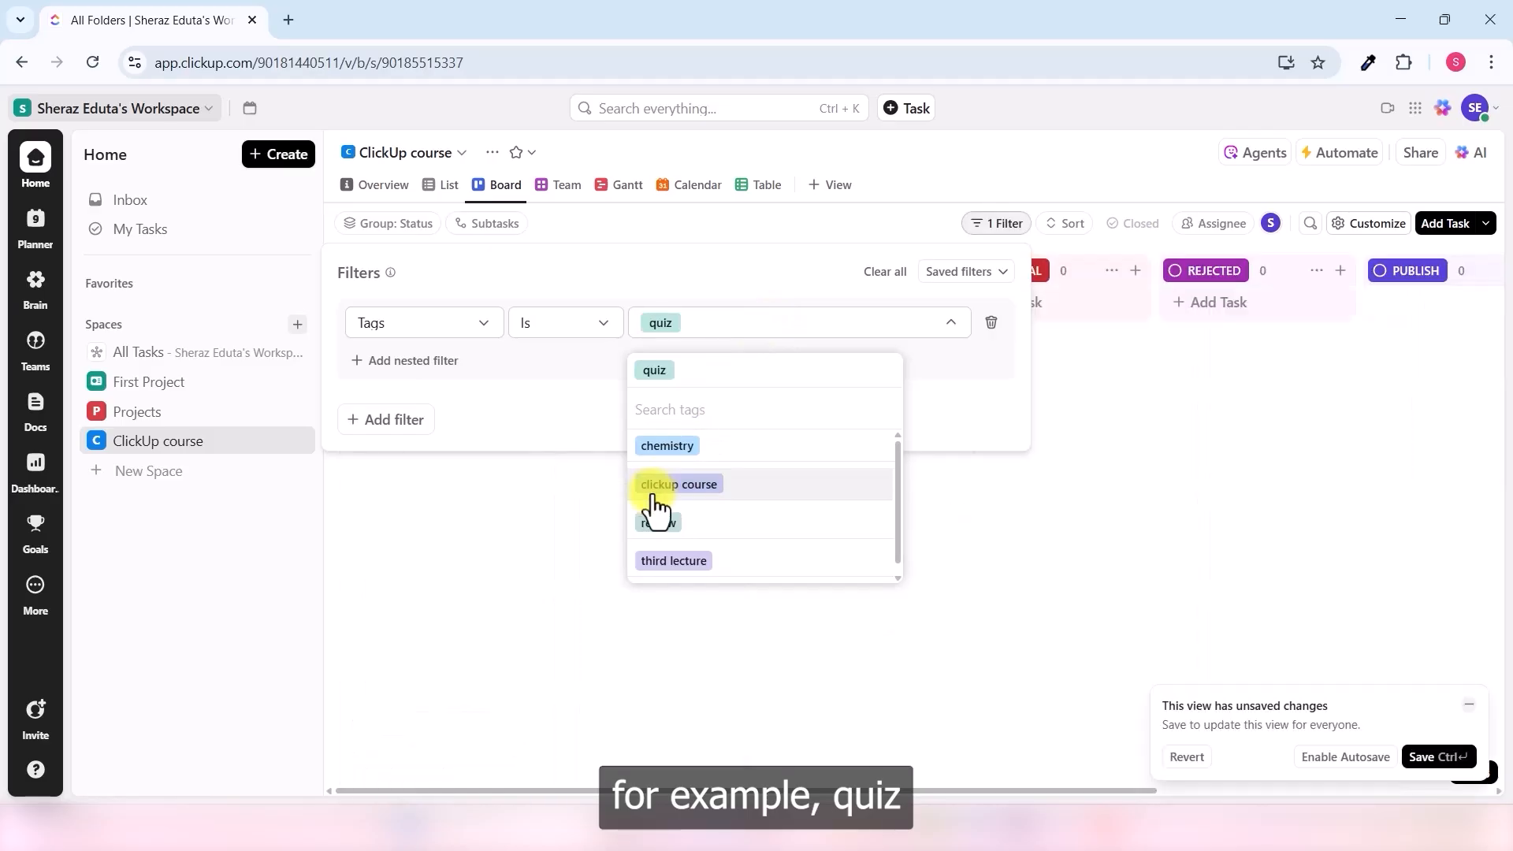
left_click(1033, 495)
left_click(1033, 498)
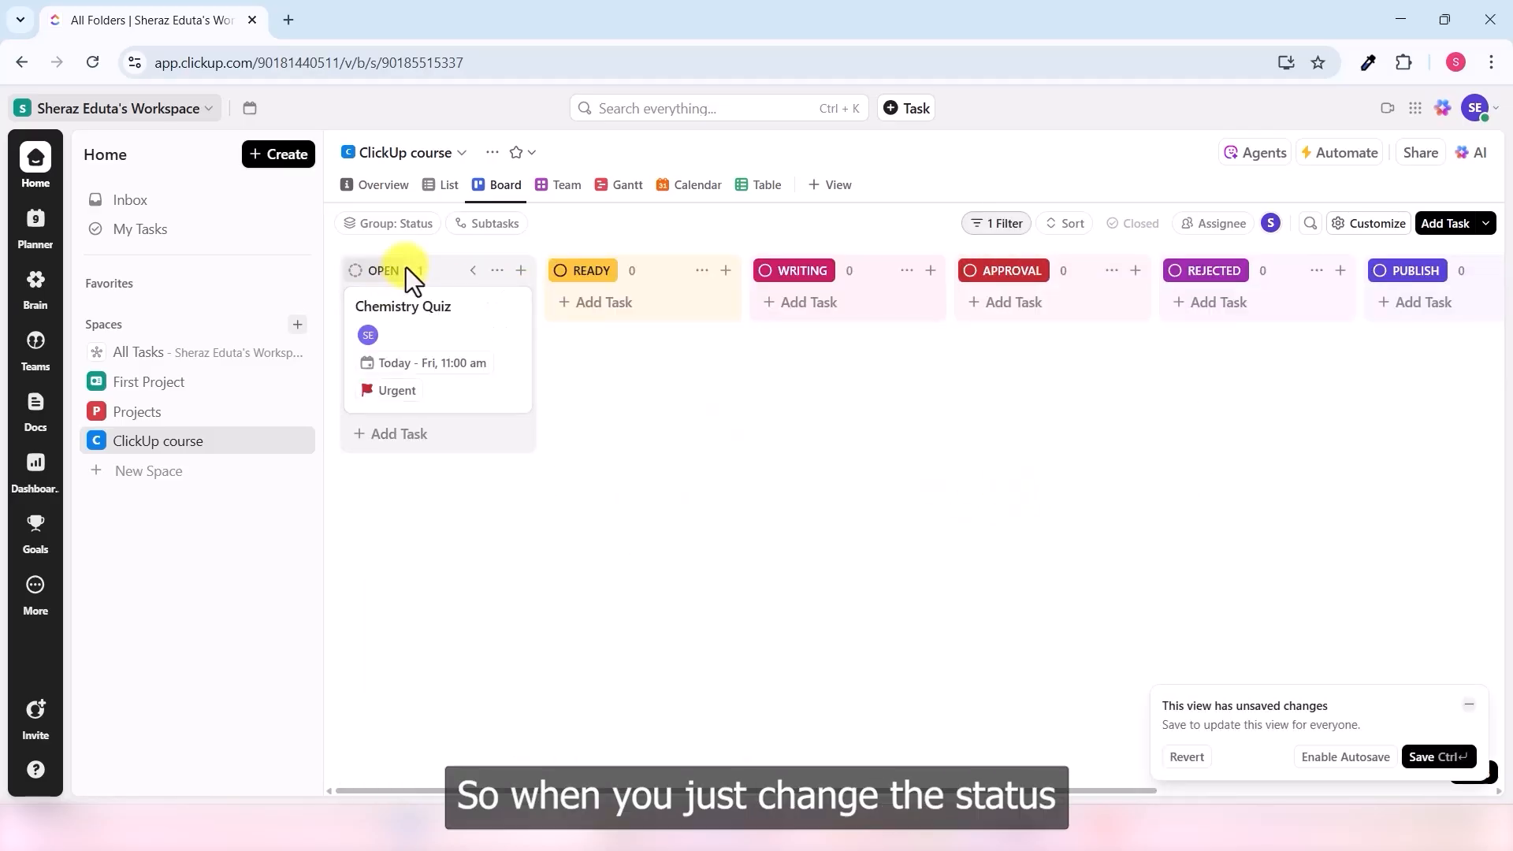
- Set Chemistry Quiz's status to READY and return to the Lectures folder
left_click(385, 306)
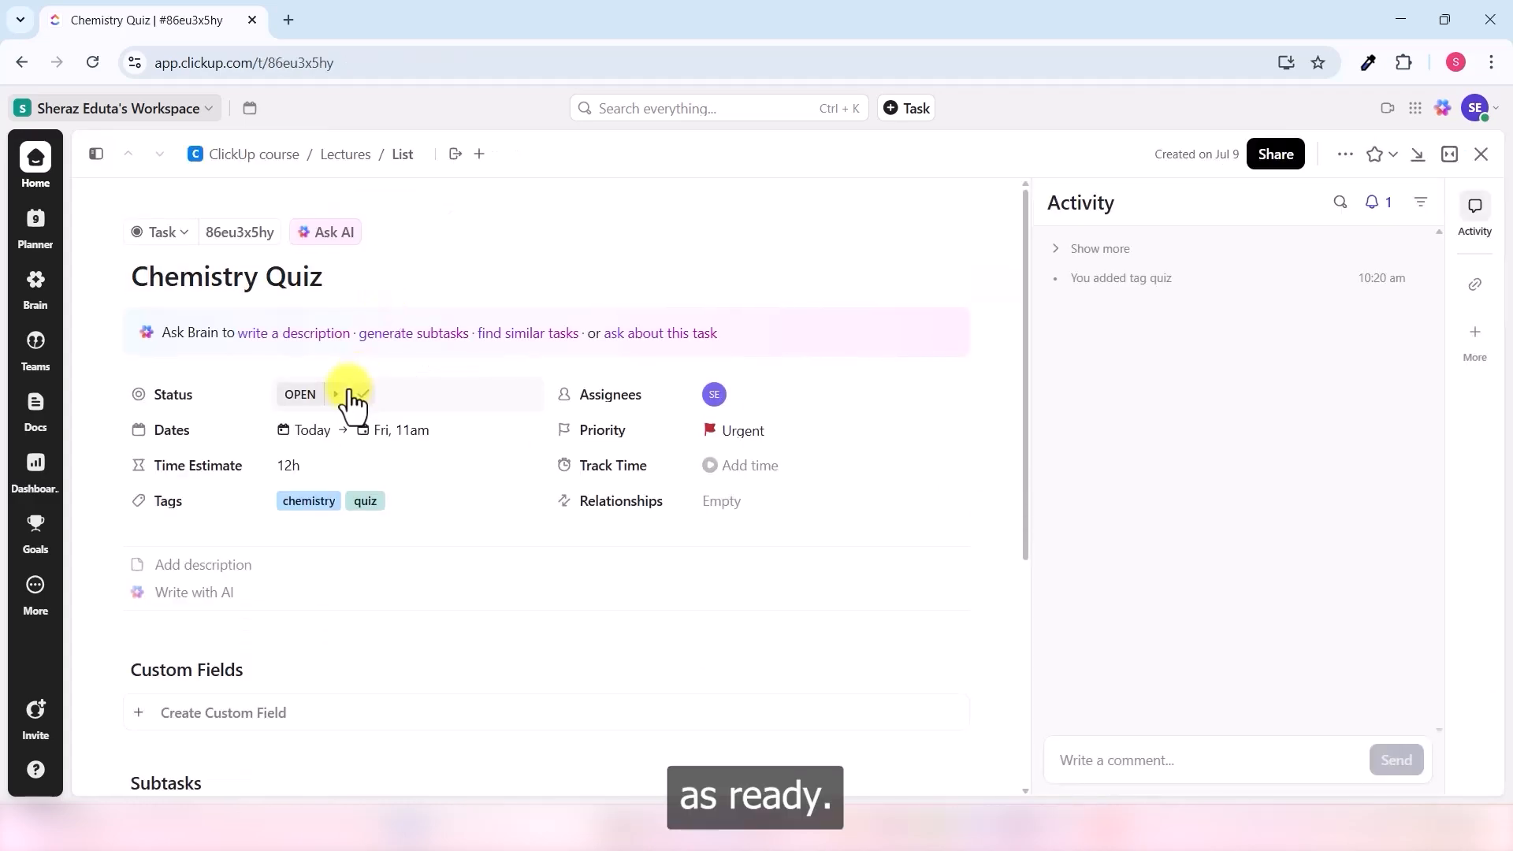
left_click(335, 394)
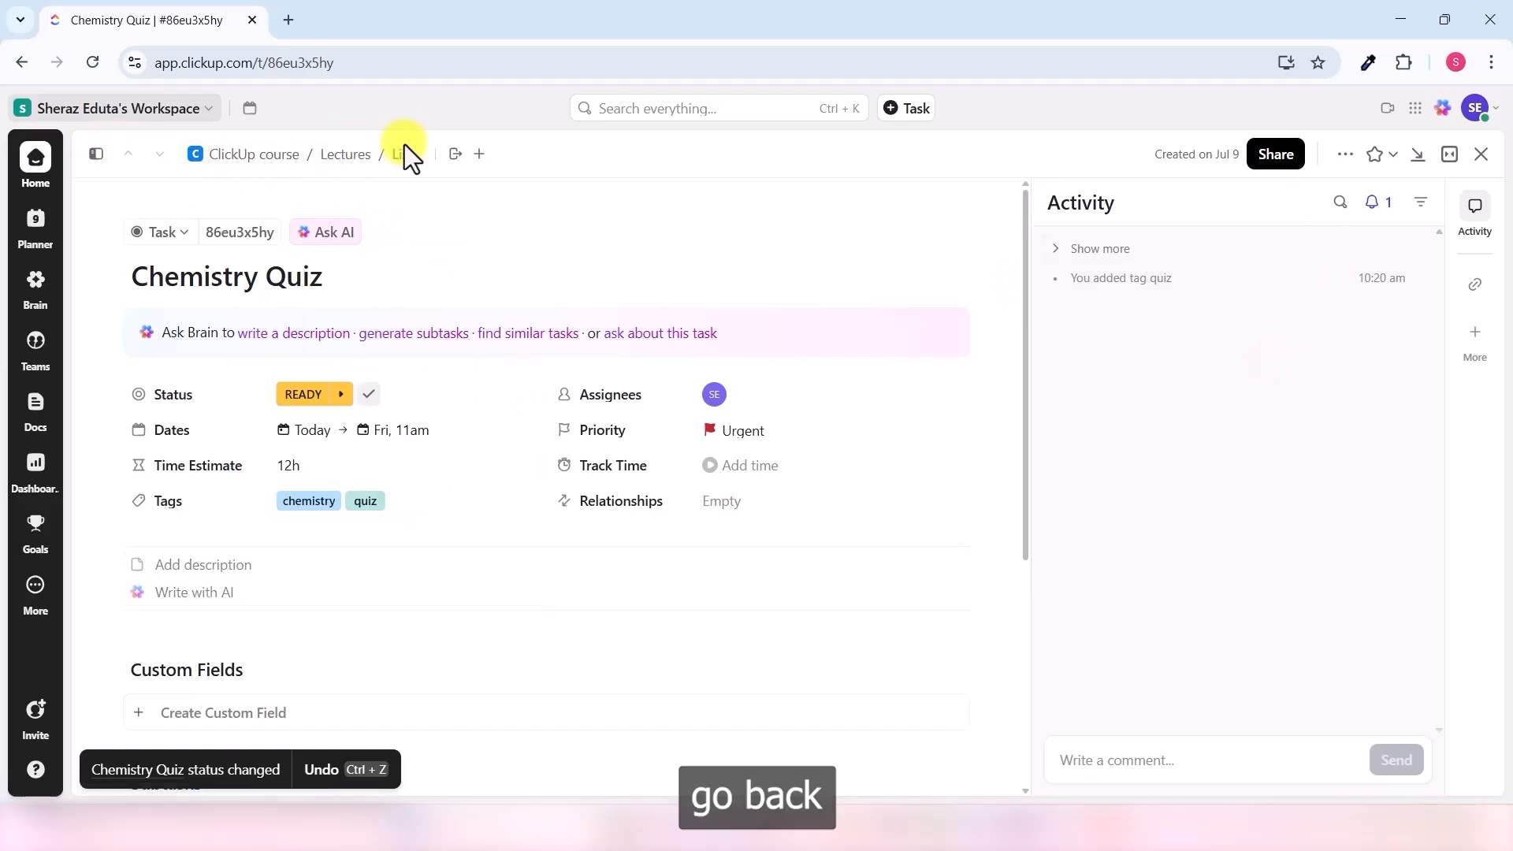
left_click(350, 155)
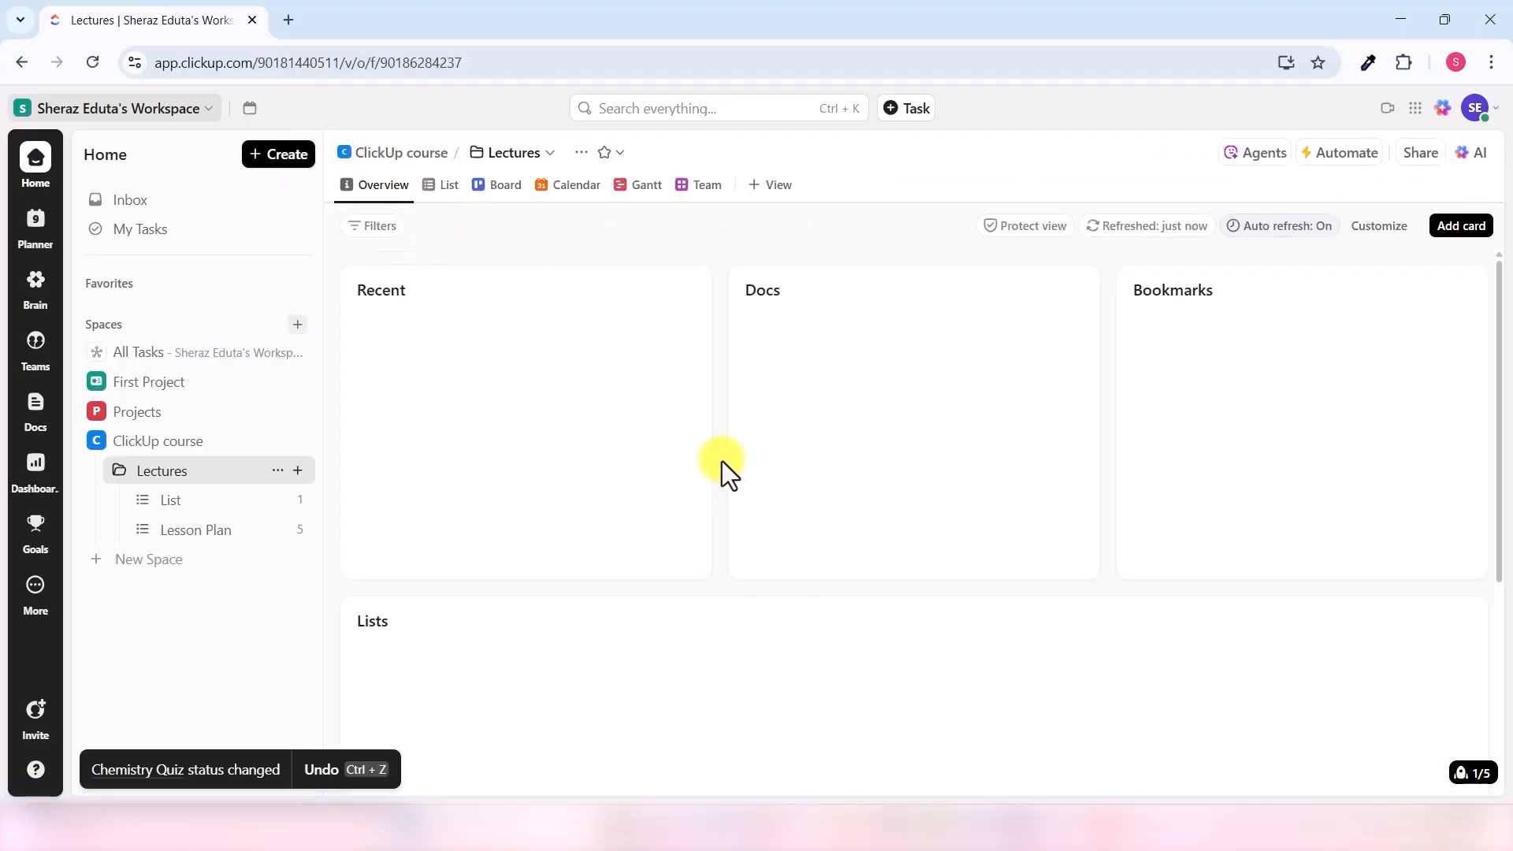
- View the Lectures tasks on the status Board, then switch back to List view
left_click(498, 193)
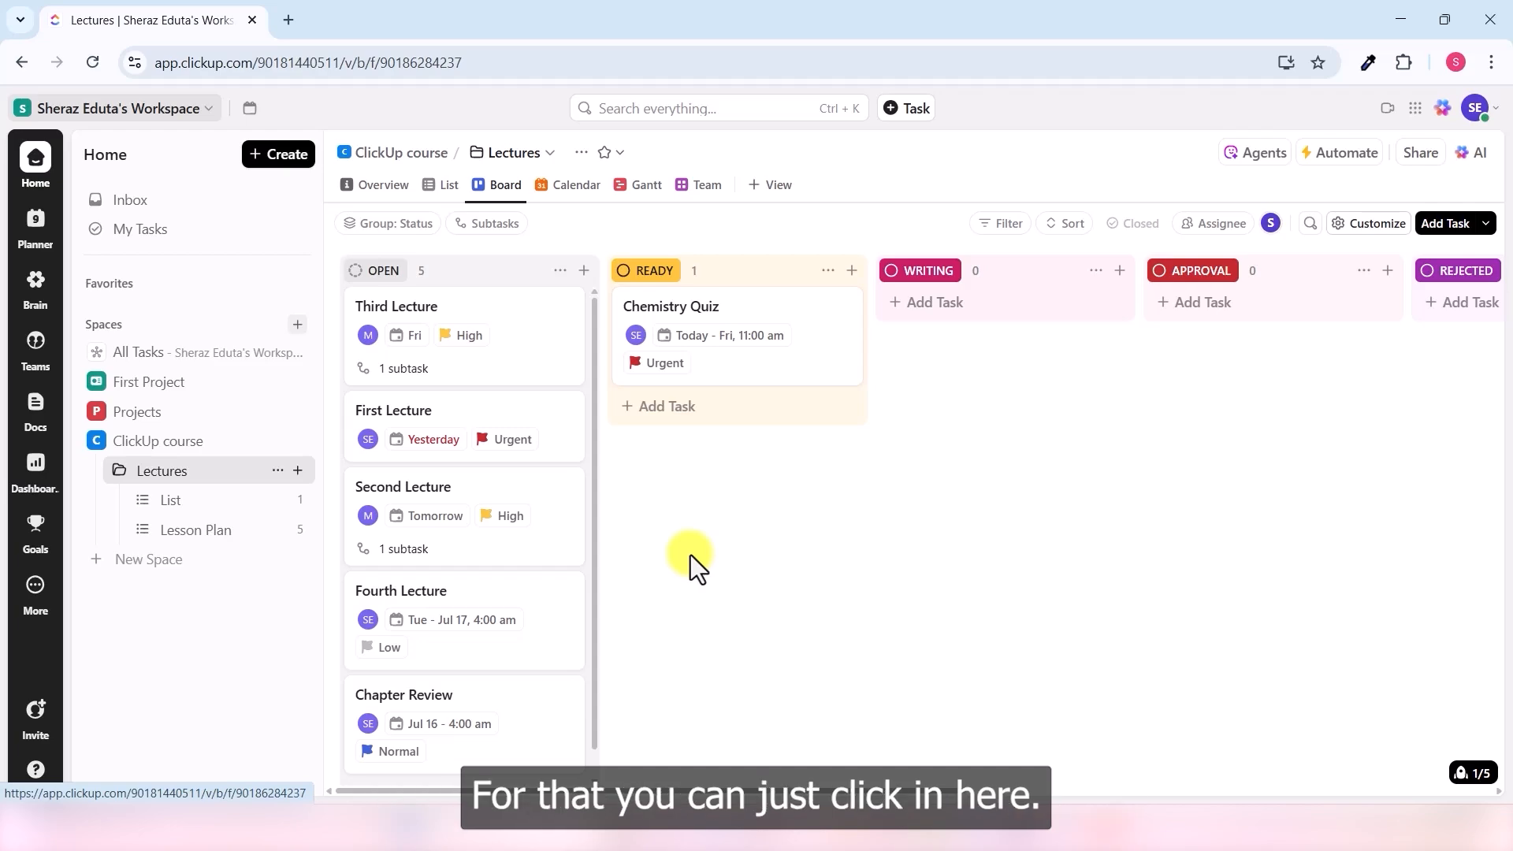
left_click(438, 186)
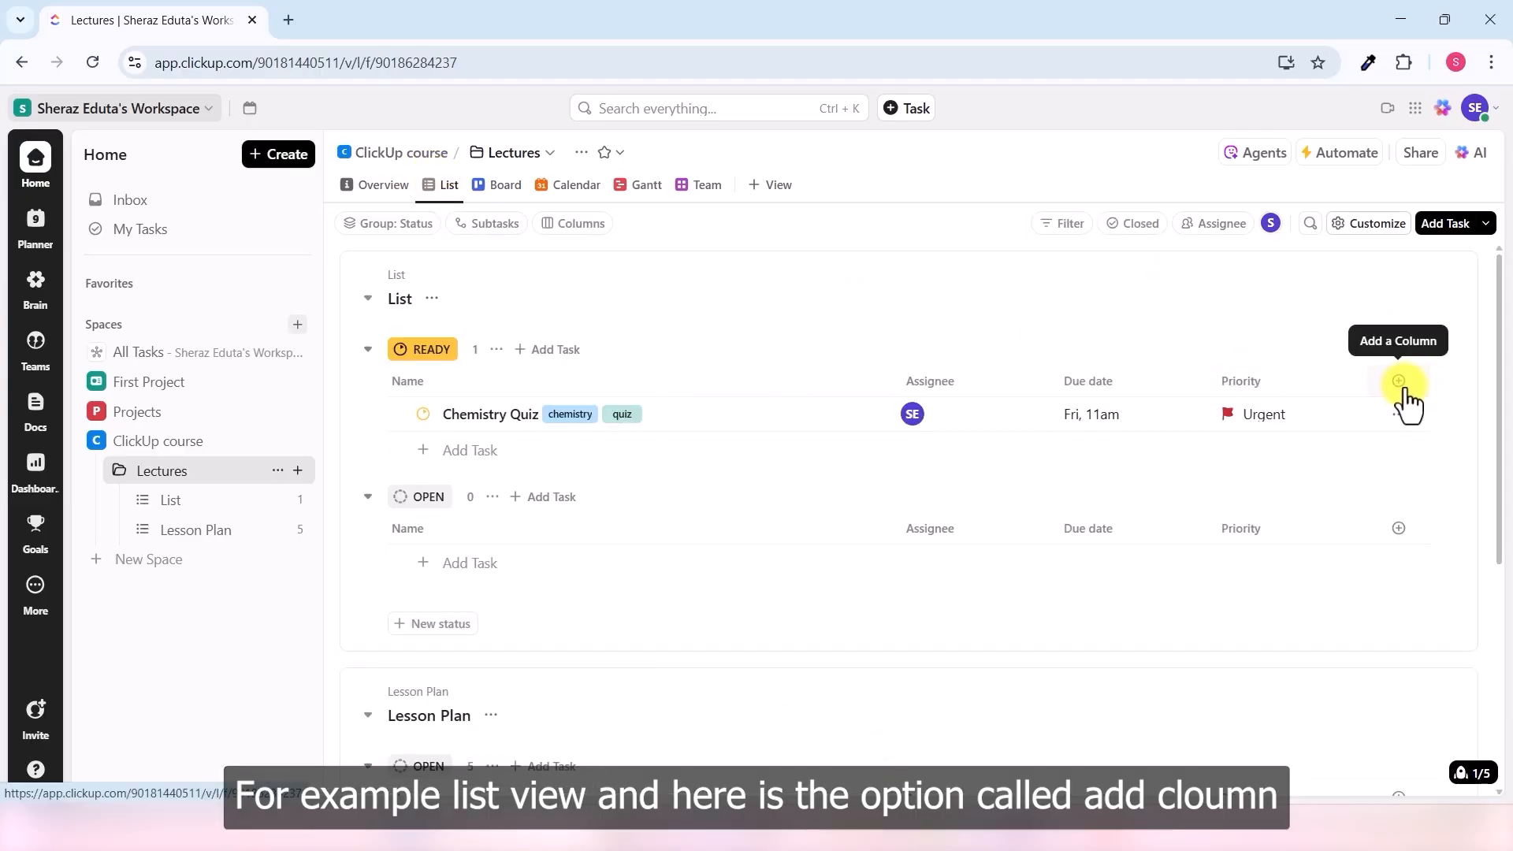
- Create a Number column named Contact information and enter a contact number for Chemistry Quiz
left_click(1399, 383)
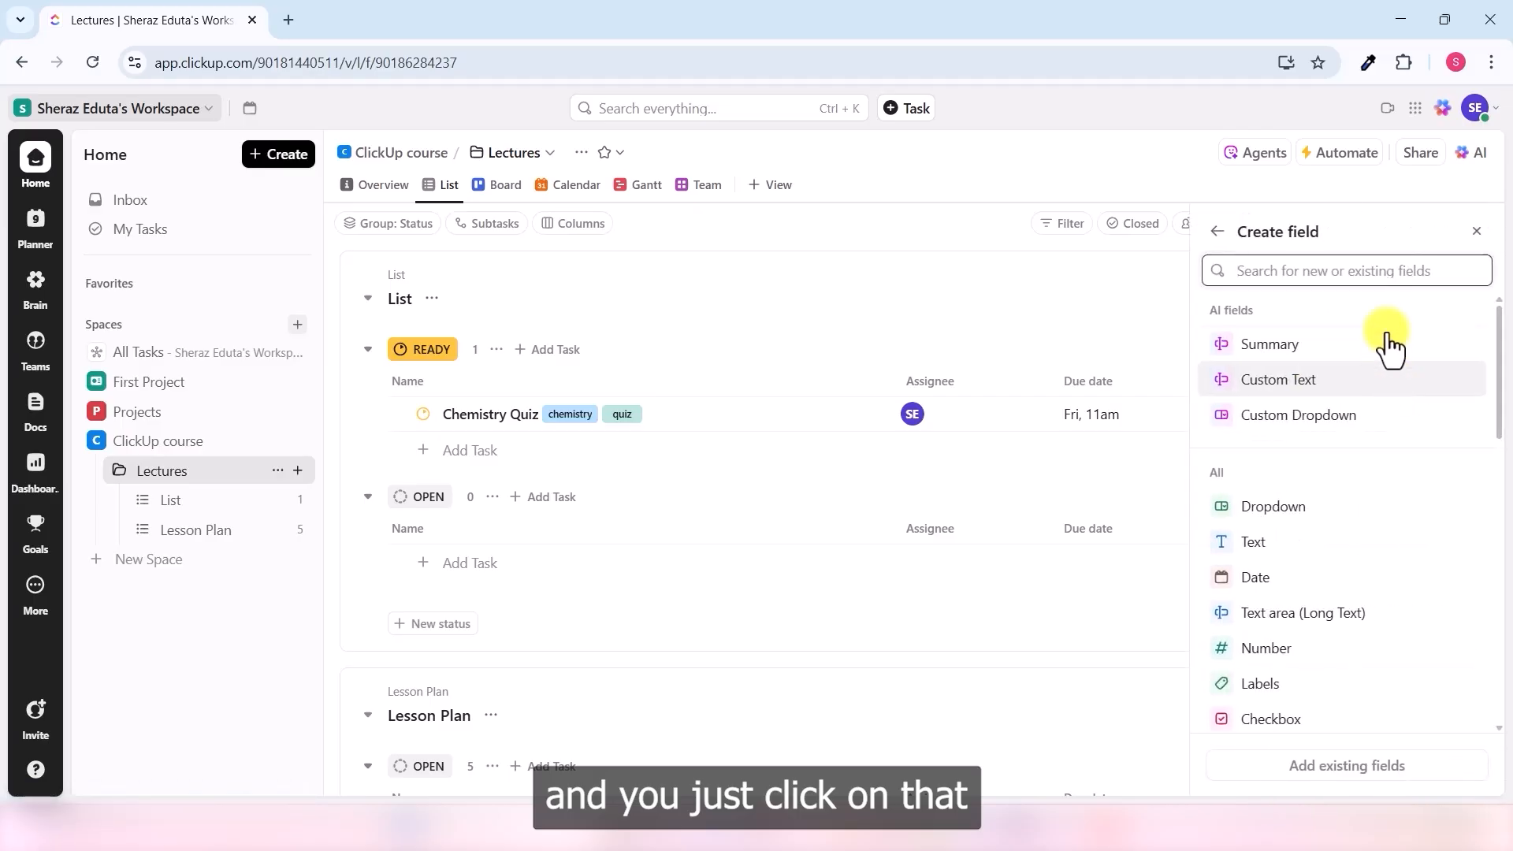
scroll(1332, 370, "down", 5)
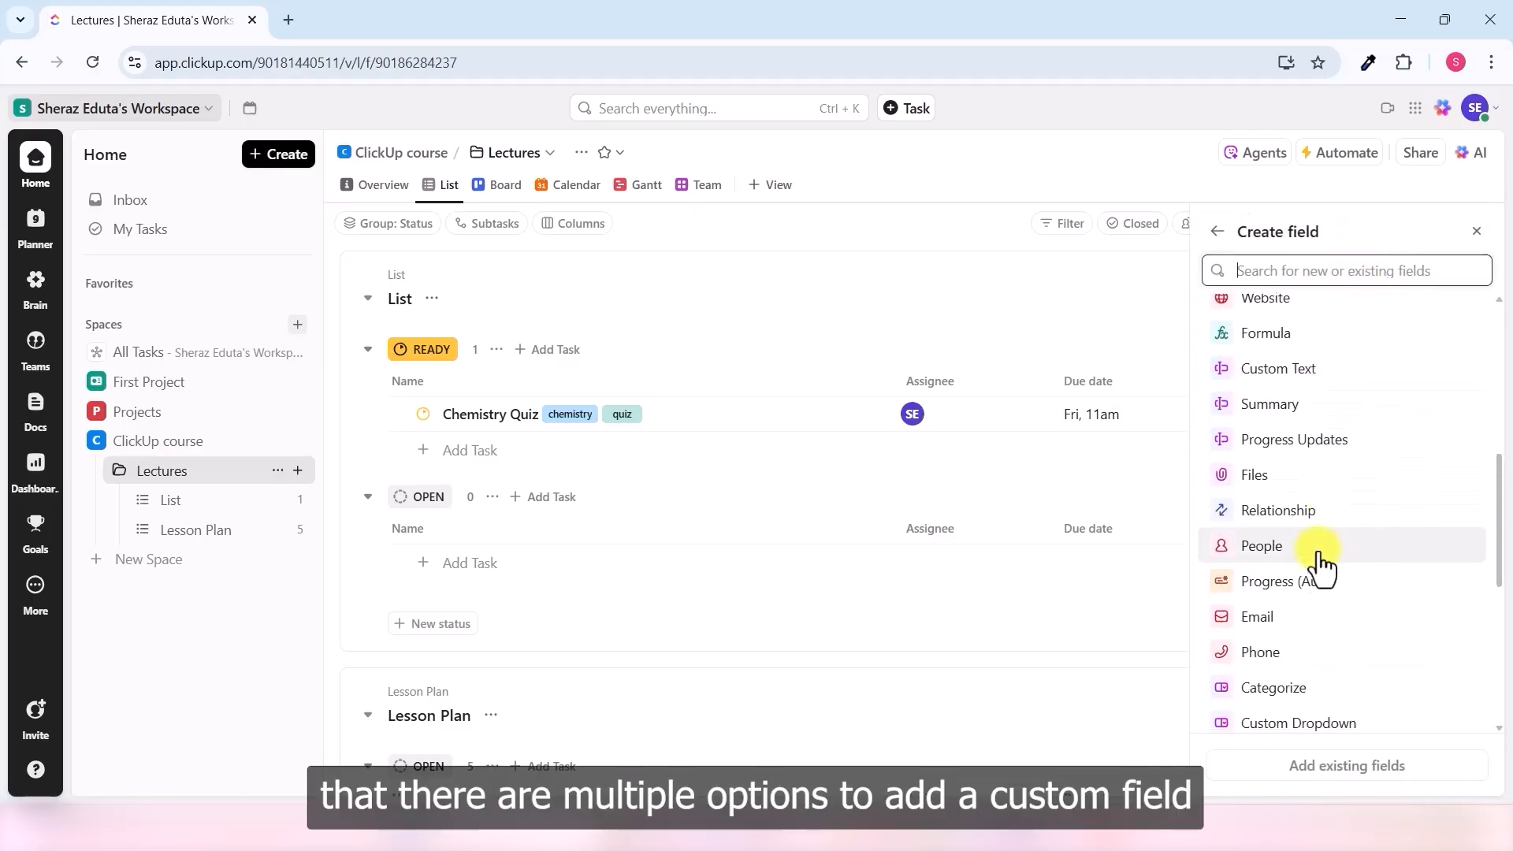
scroll(1343, 457, "down", 5)
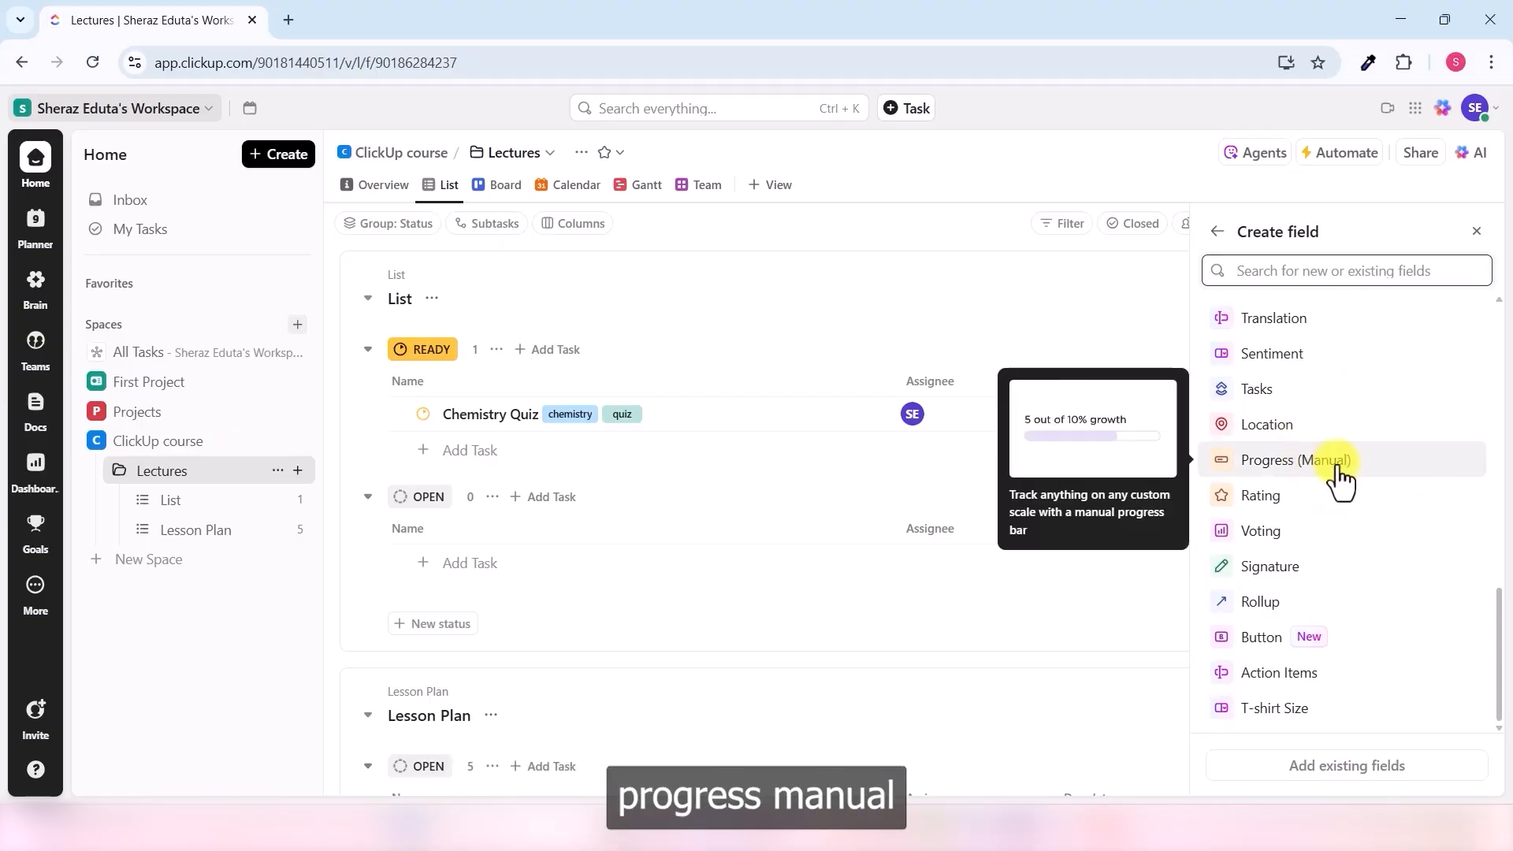
scroll(1334, 457, "up", 3)
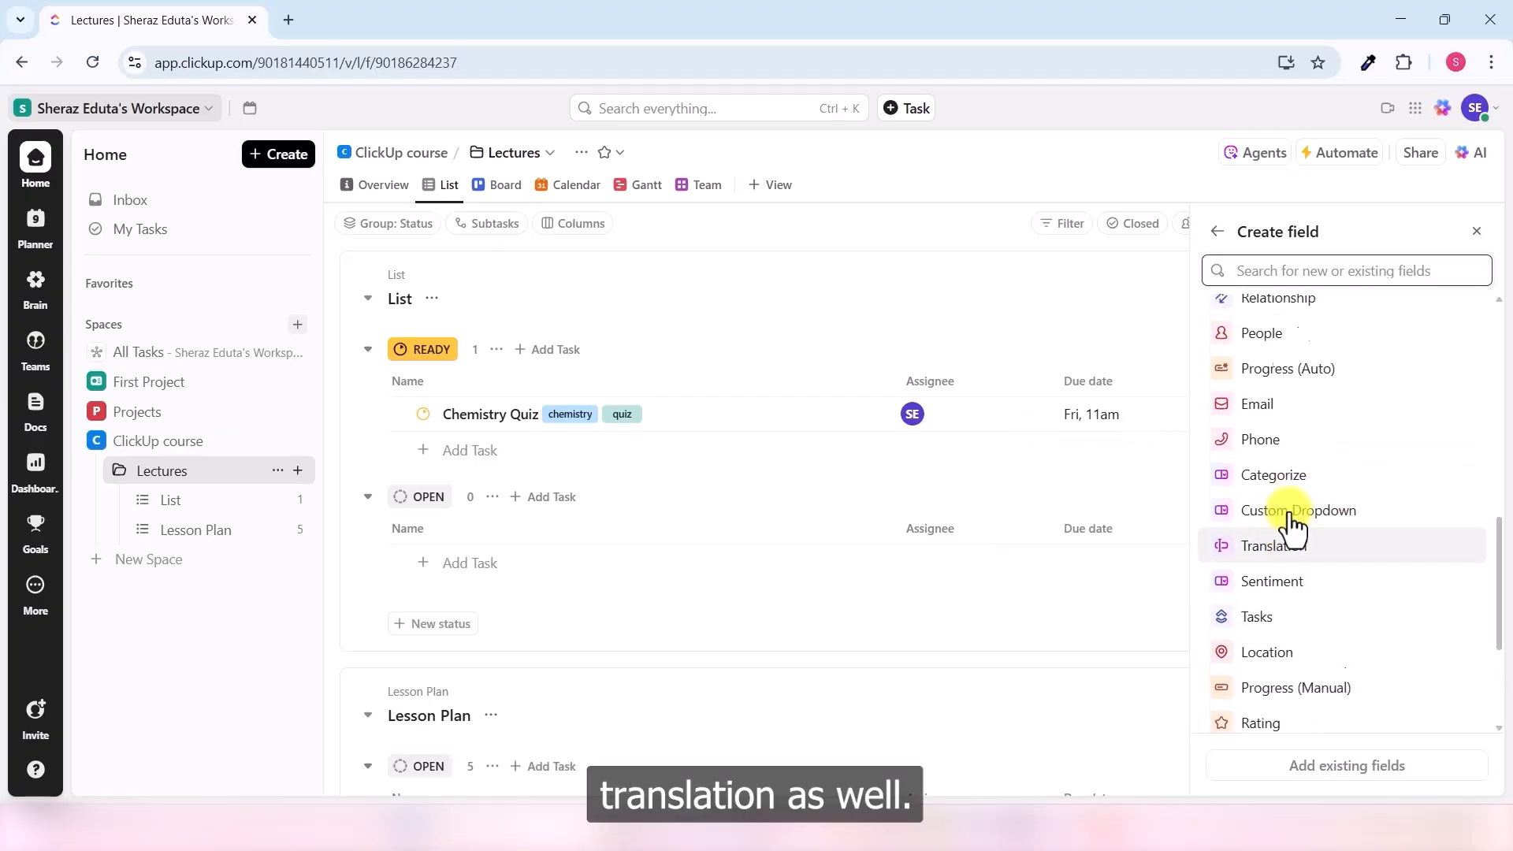
scroll(1292, 524, "up", 2)
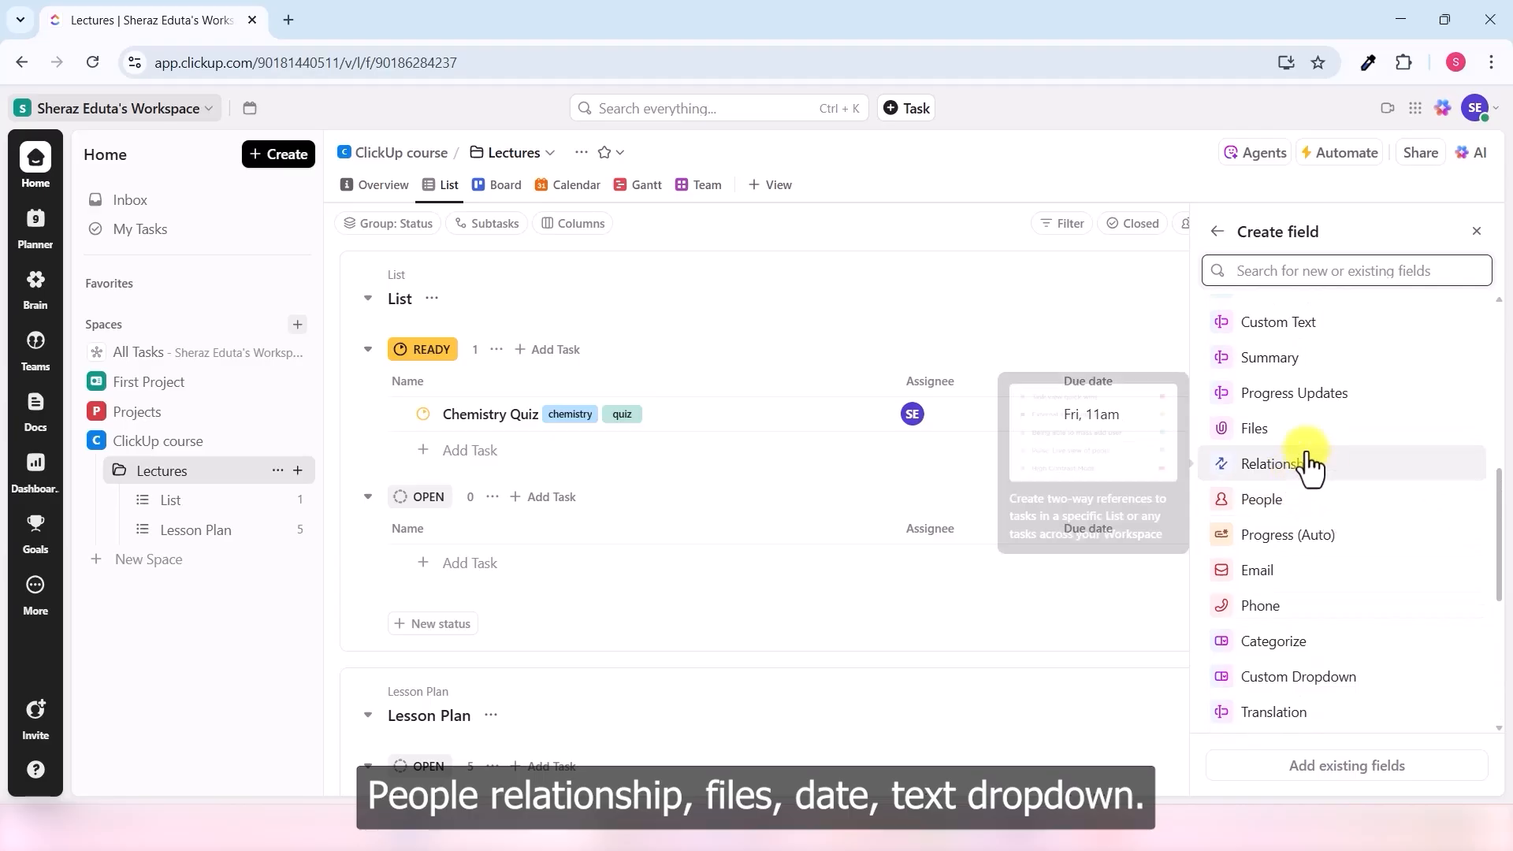
scroll(1312, 398, "up", 3)
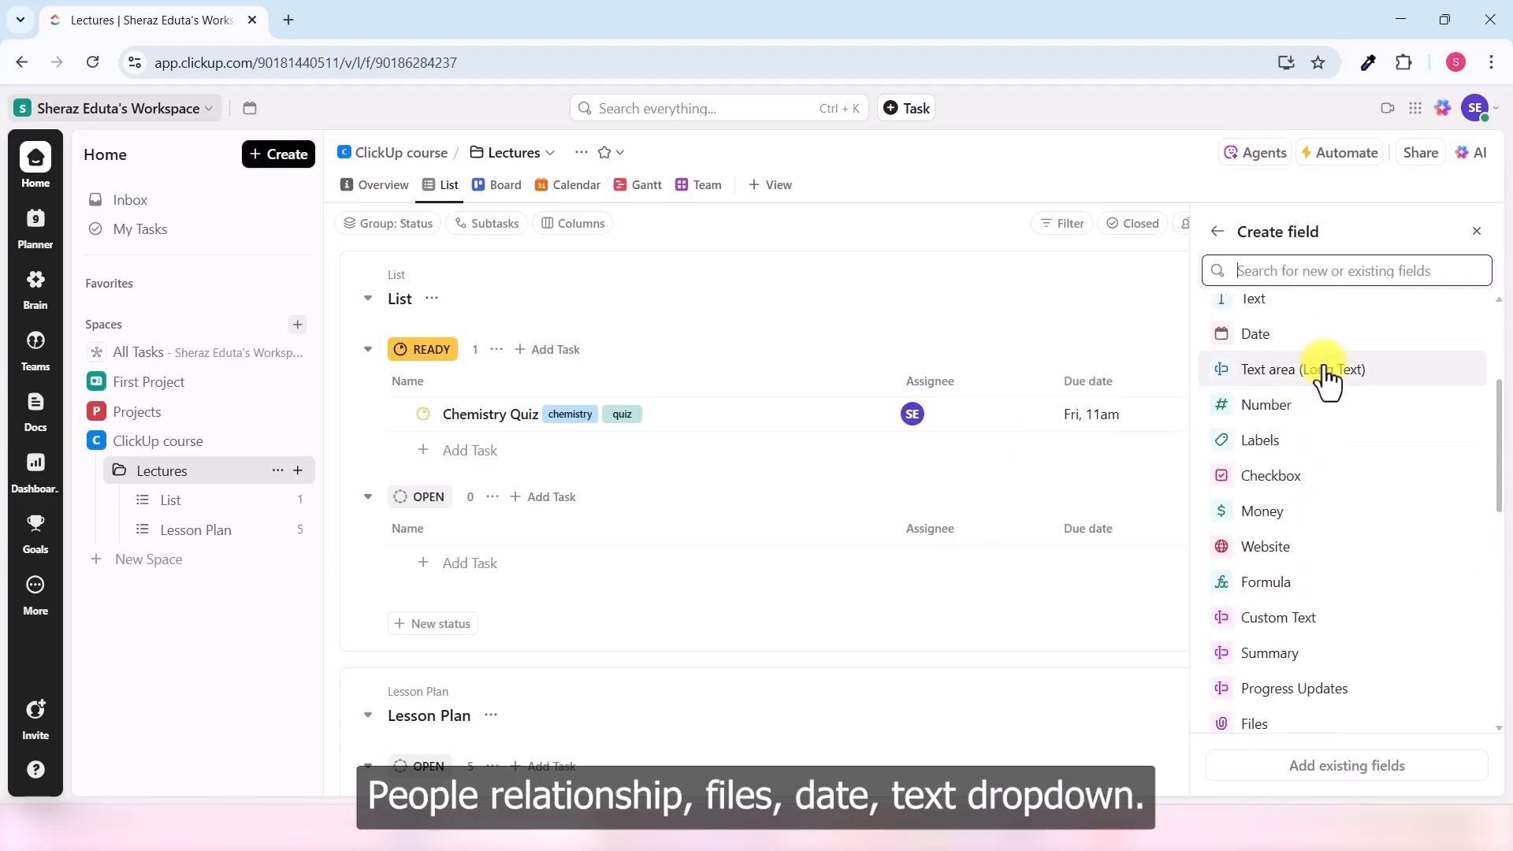
scroll(1308, 394, "up", 2)
scroll(1339, 426, "down", 1)
scroll(1339, 488, "down", 8)
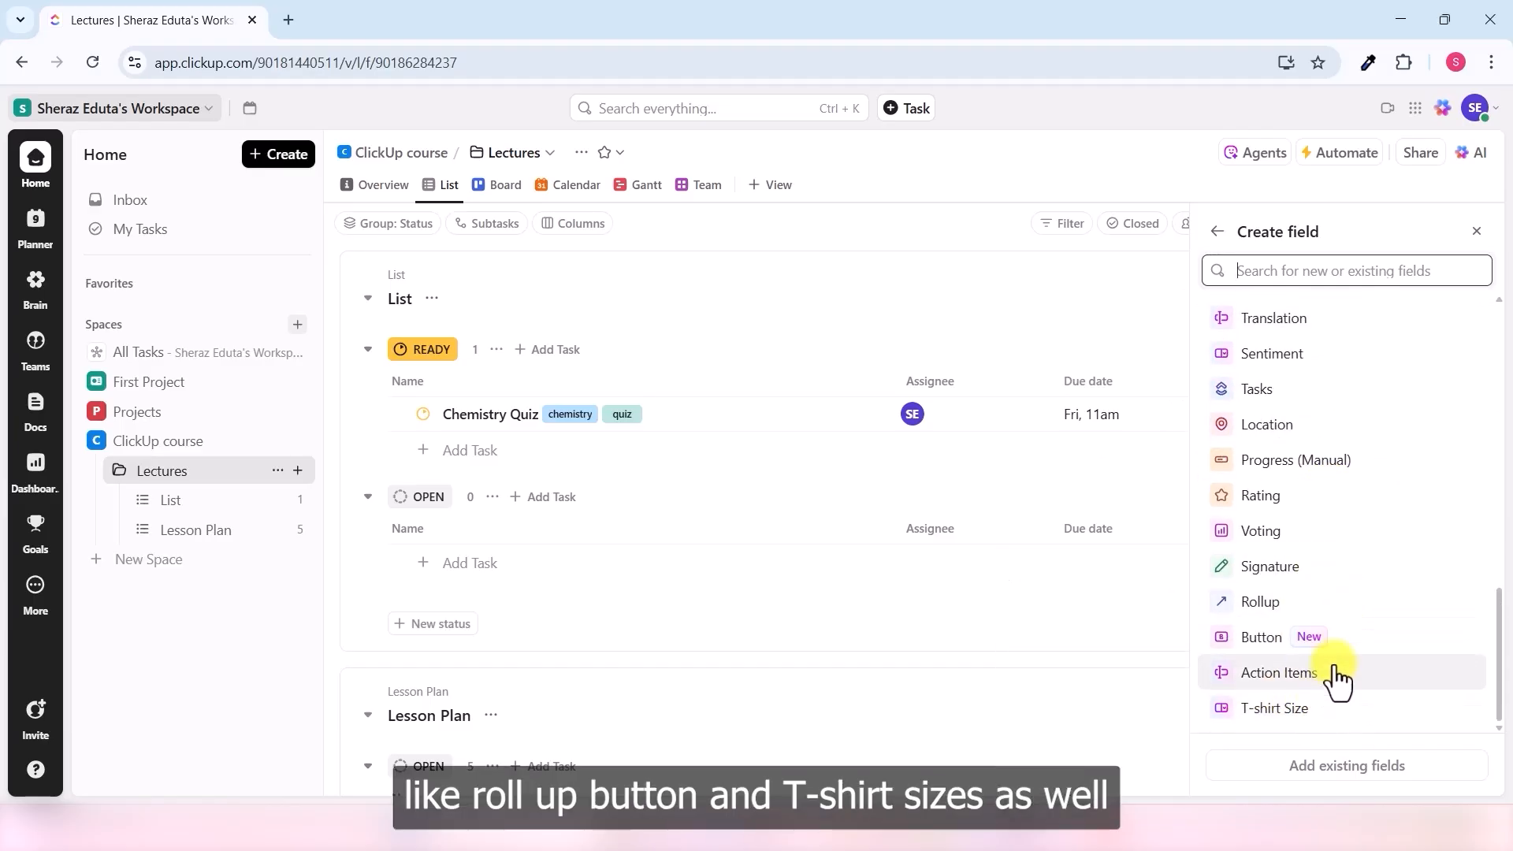
scroll(1347, 618, "up", 10)
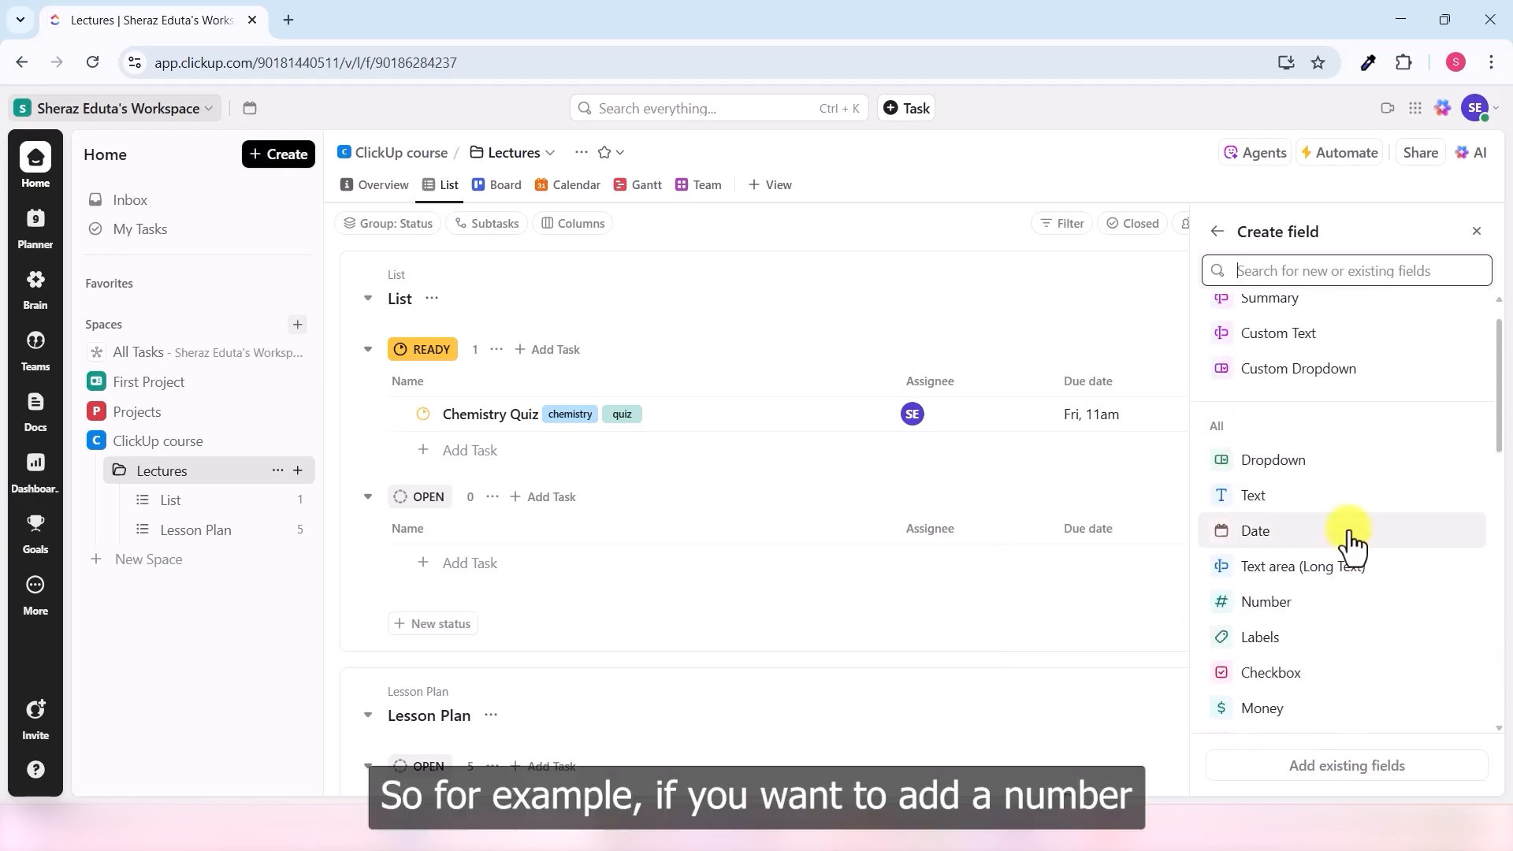
scroll(1339, 537, "down", 1)
mouse_move(1310, 535)
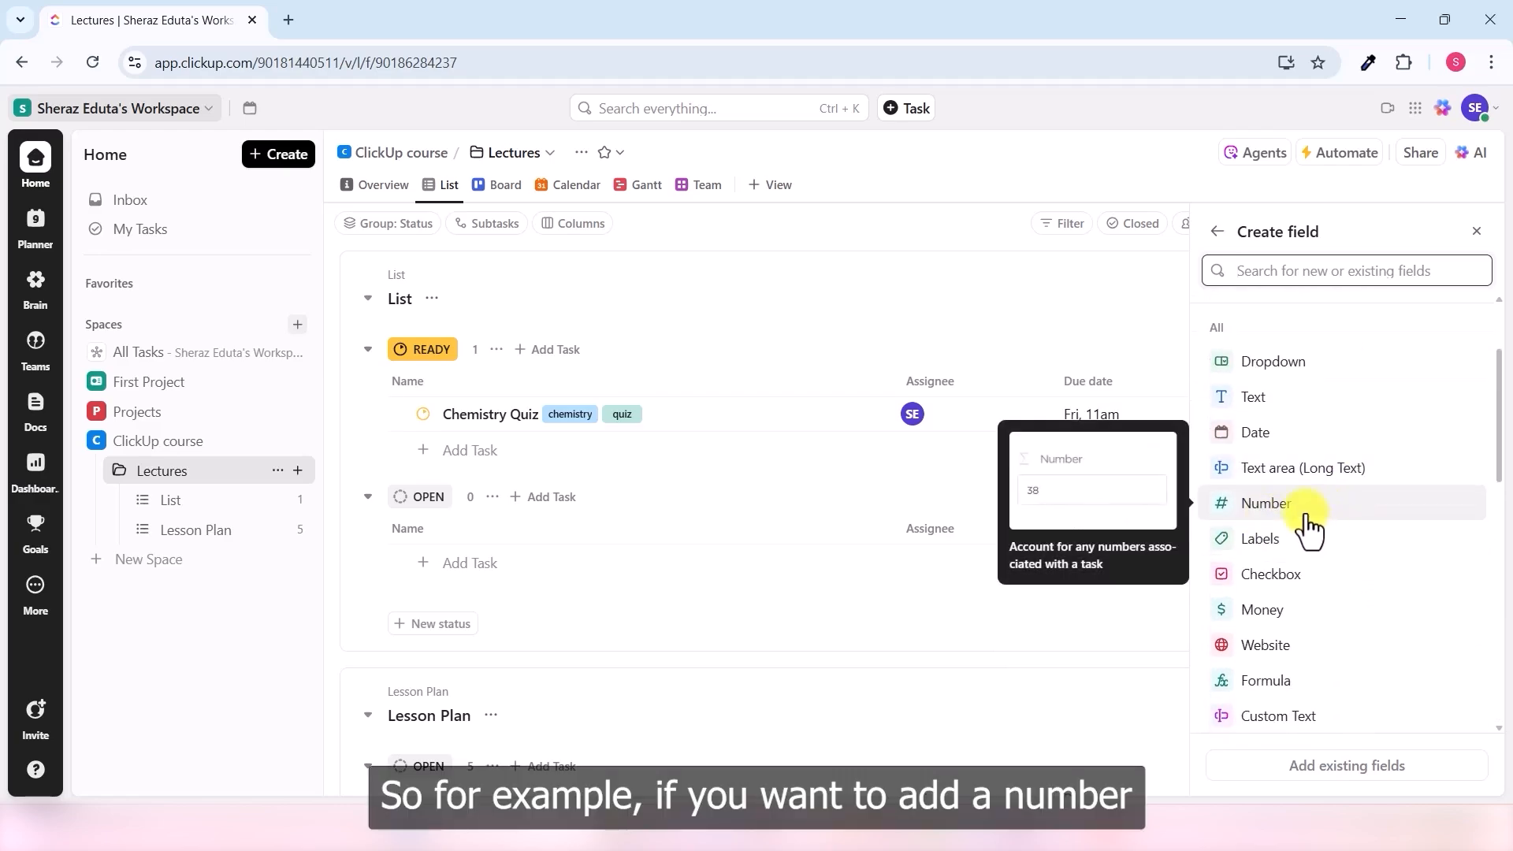
left_click(1292, 520)
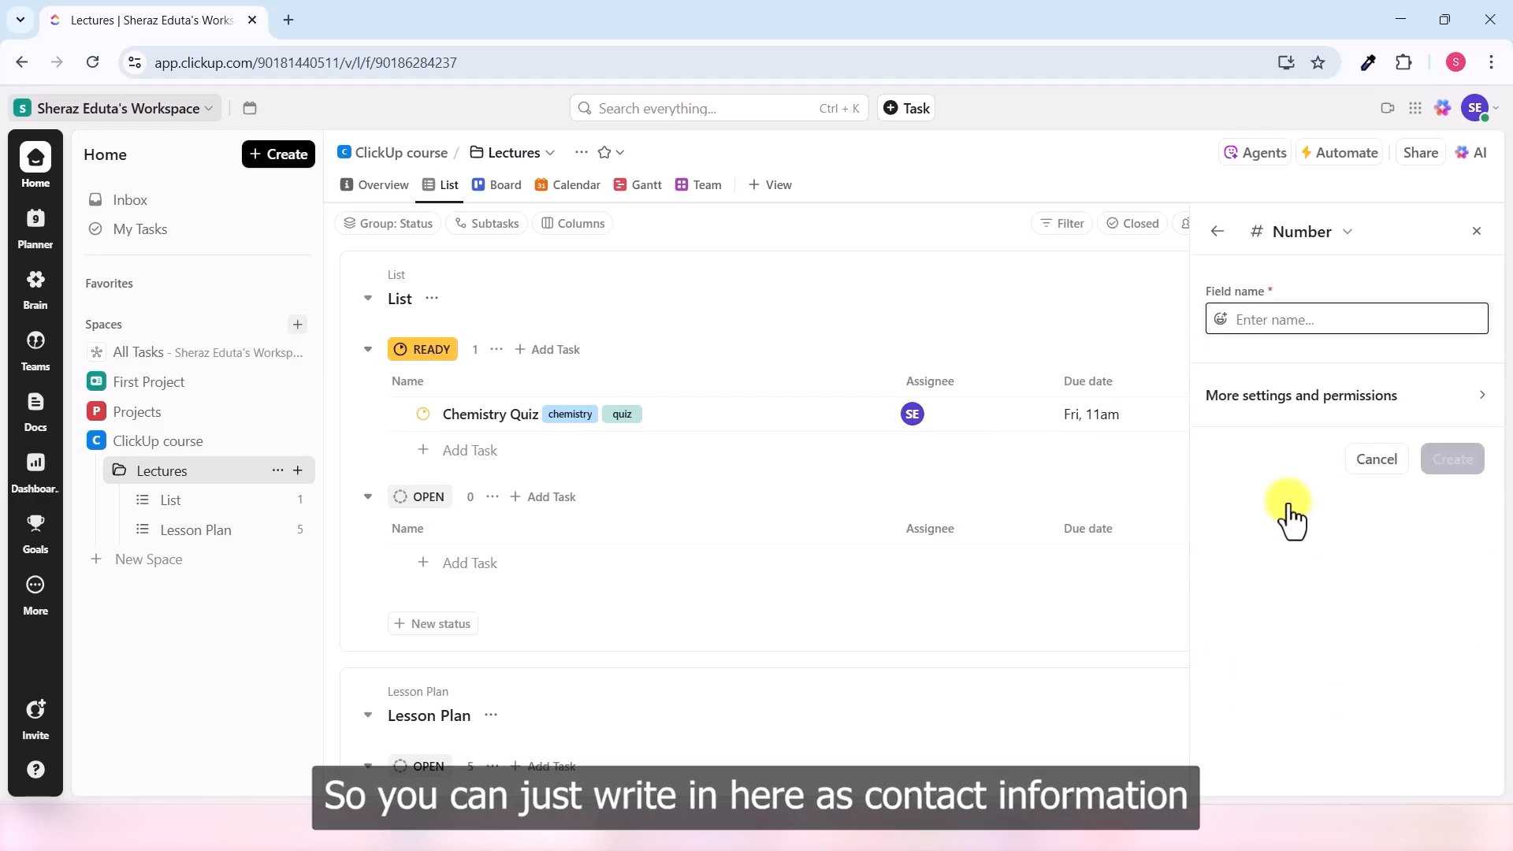
type("Contact information")
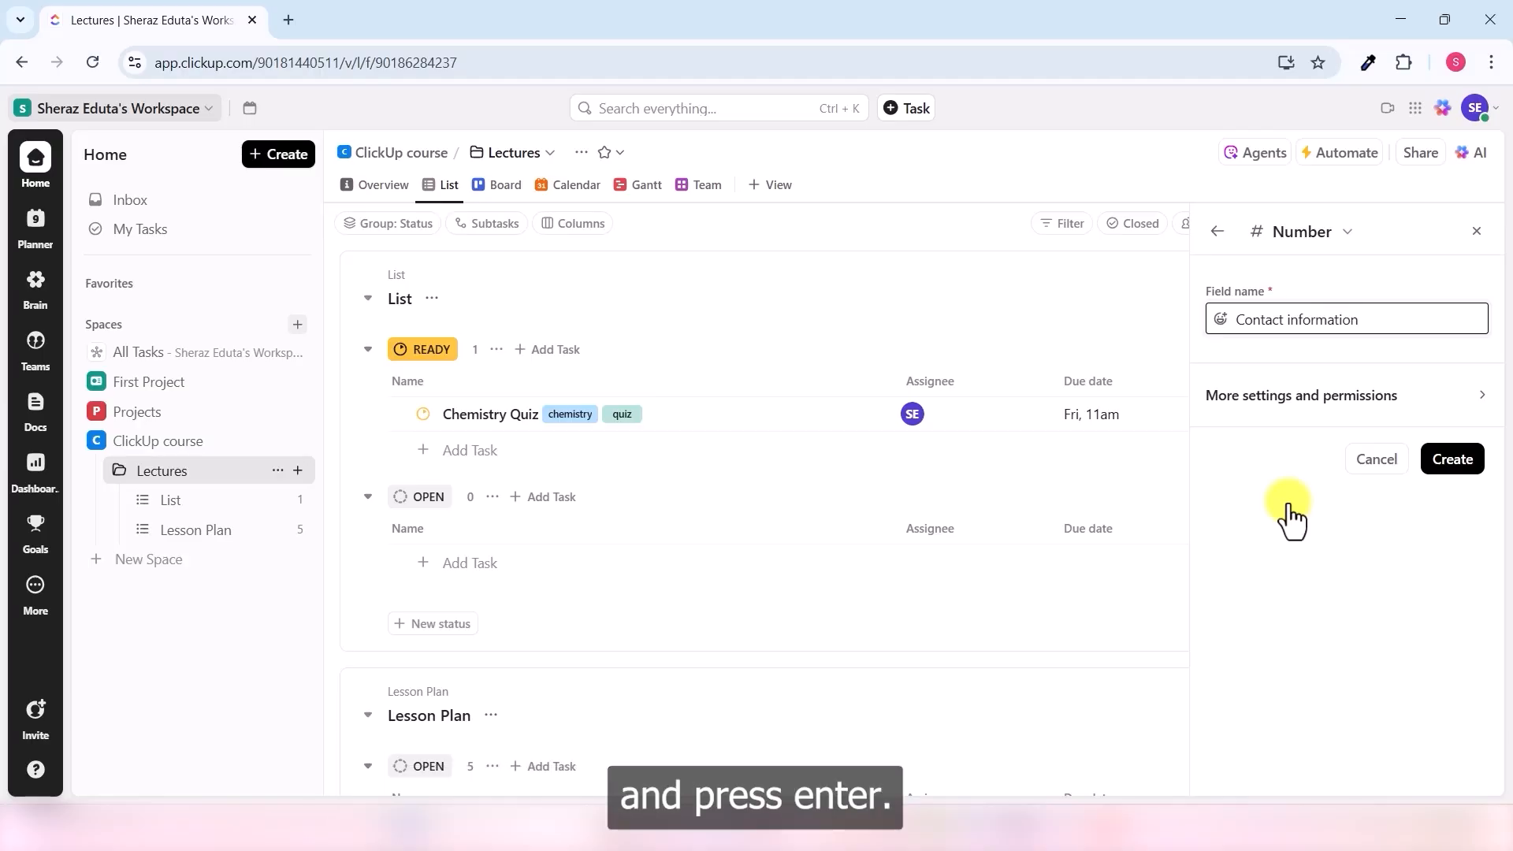
key("Return")
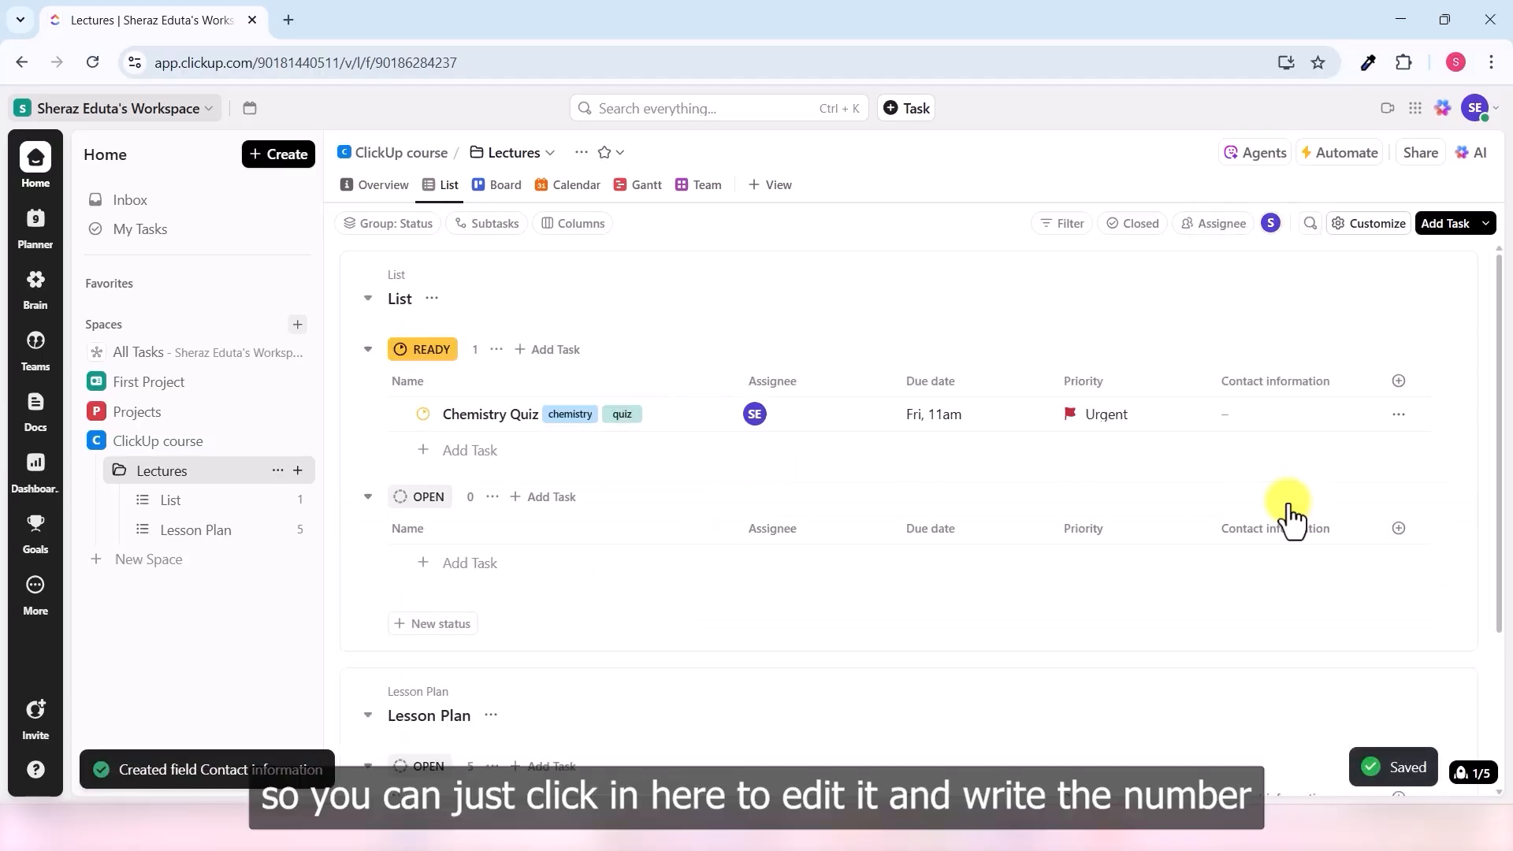
left_click(1272, 419)
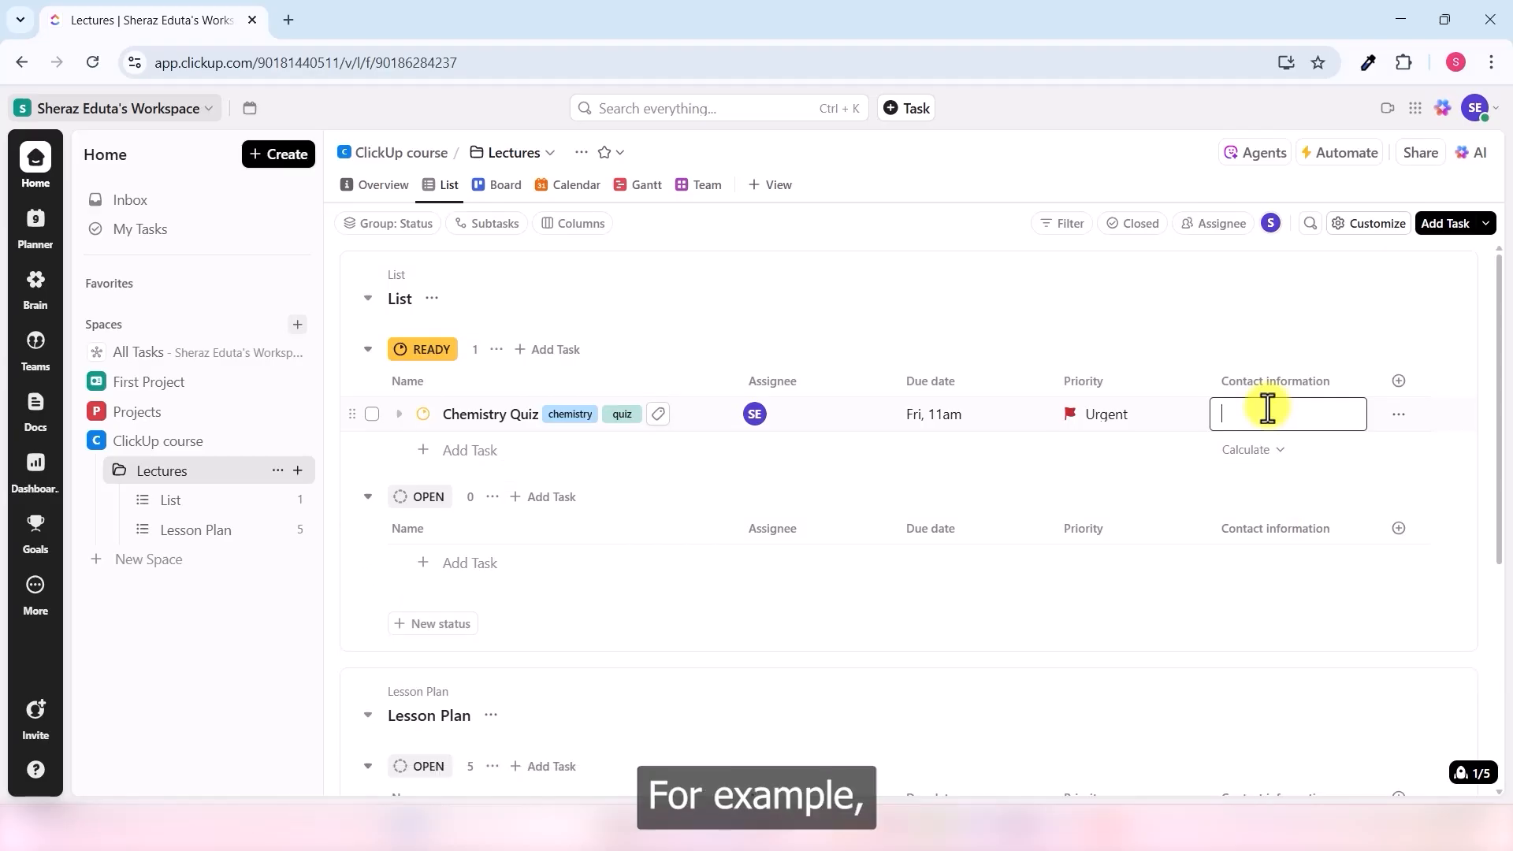
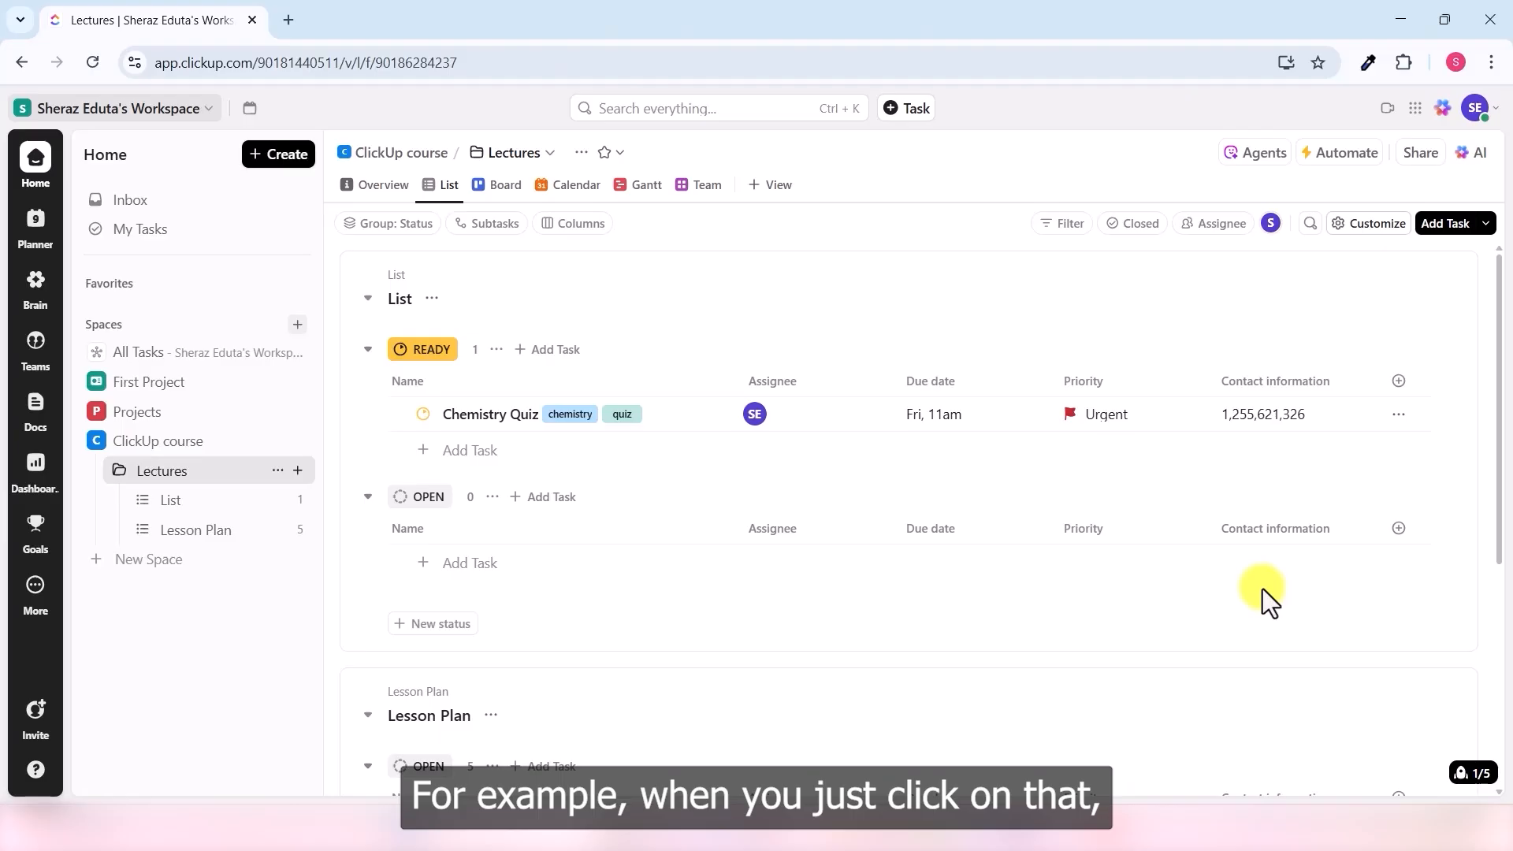
- Search the field list for 'ti' and switch on the existing Time tracked field as a column
left_click(1398, 380)
scroll(1363, 473, "down", 4)
scroll(1368, 543, "up", 4)
mouse_move(1311, 552)
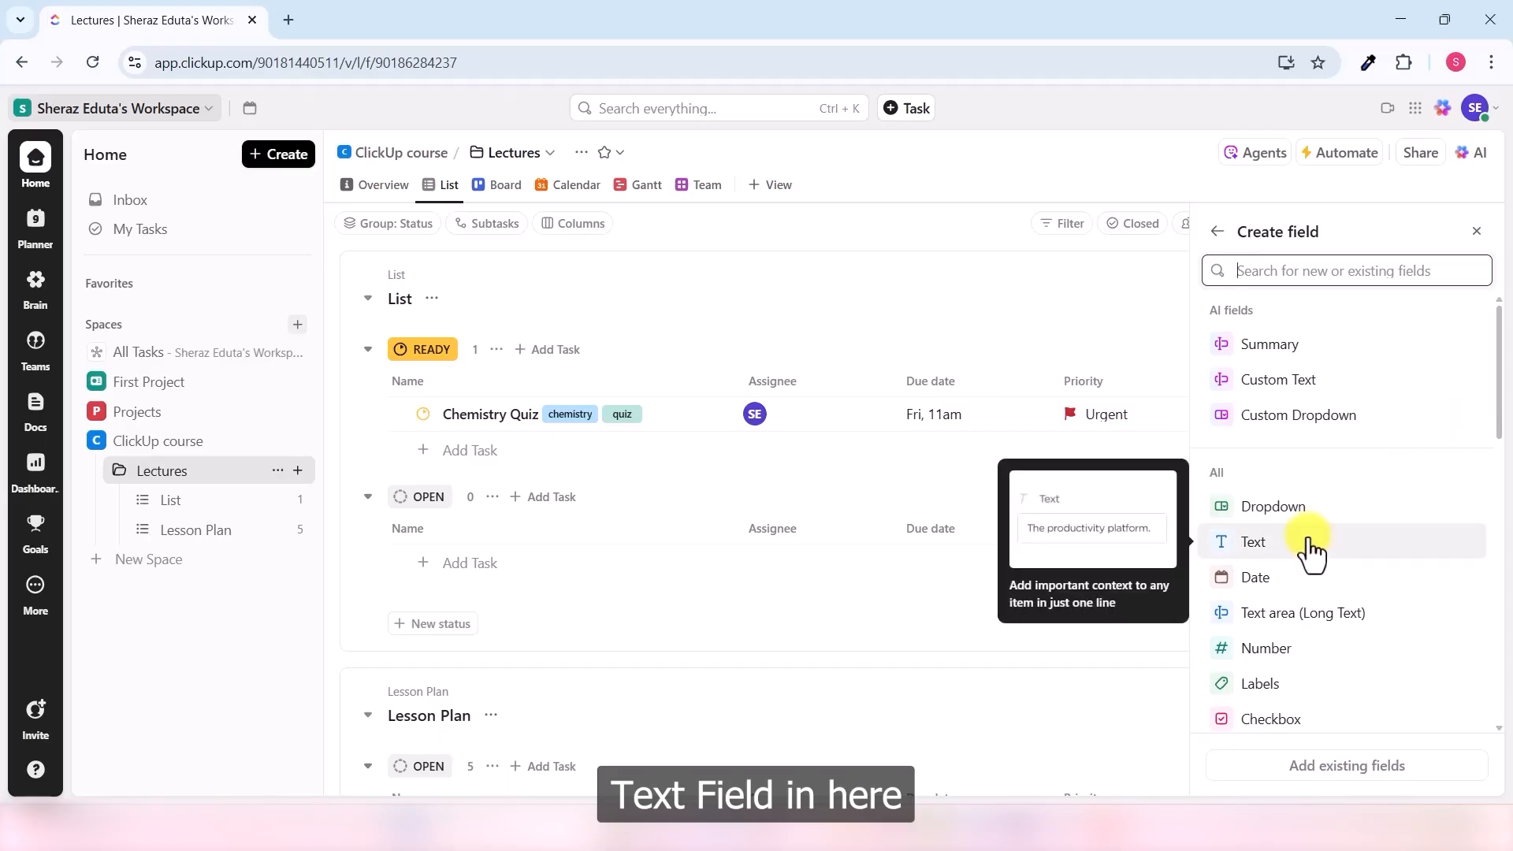
mouse_move(1338, 654)
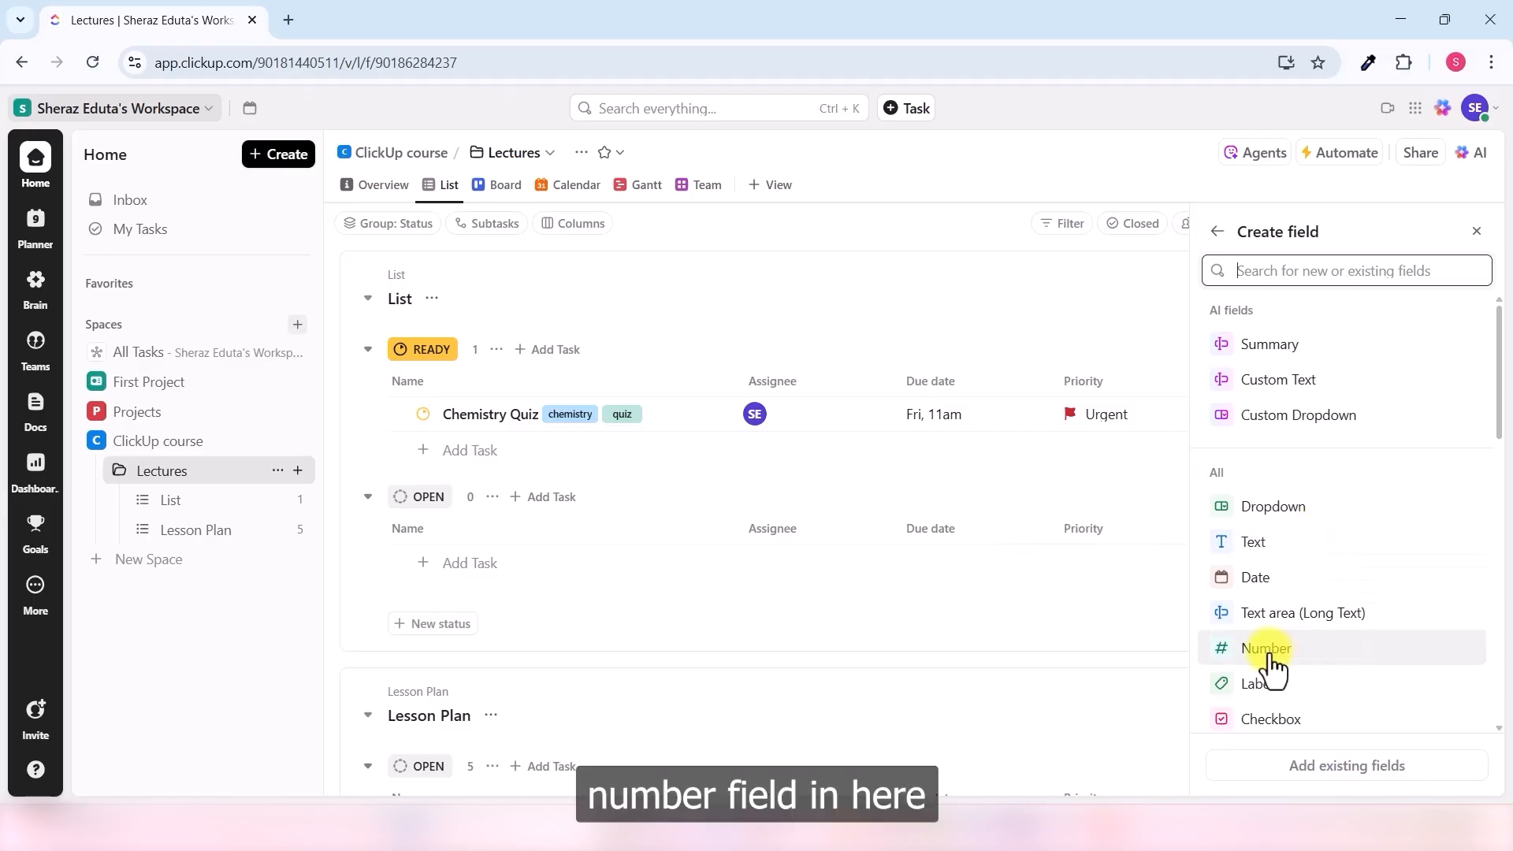
scroll(1312, 615, "down", 1)
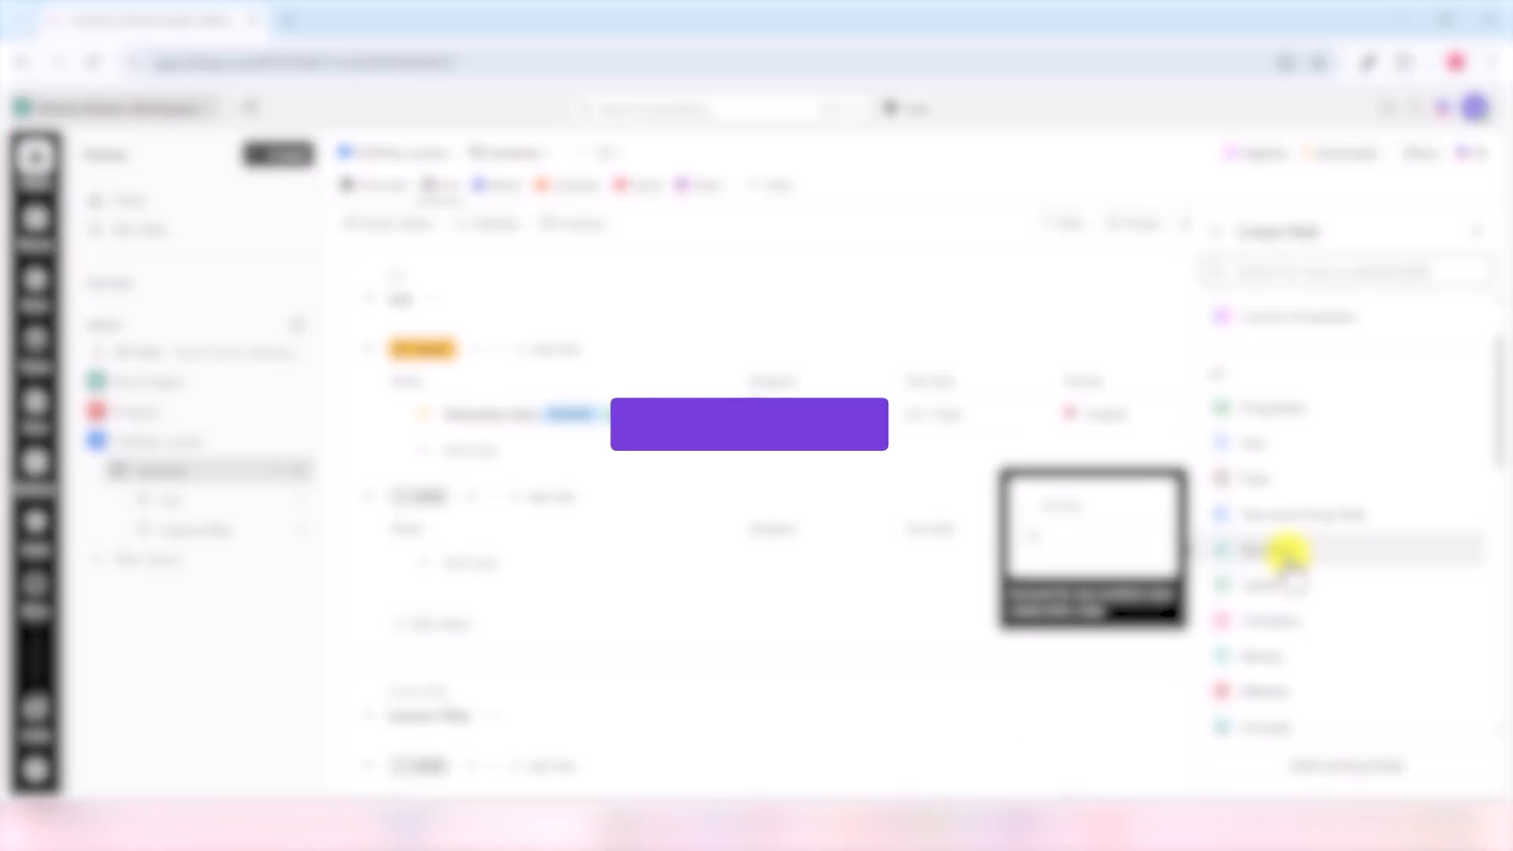
mouse_move(1265, 410)
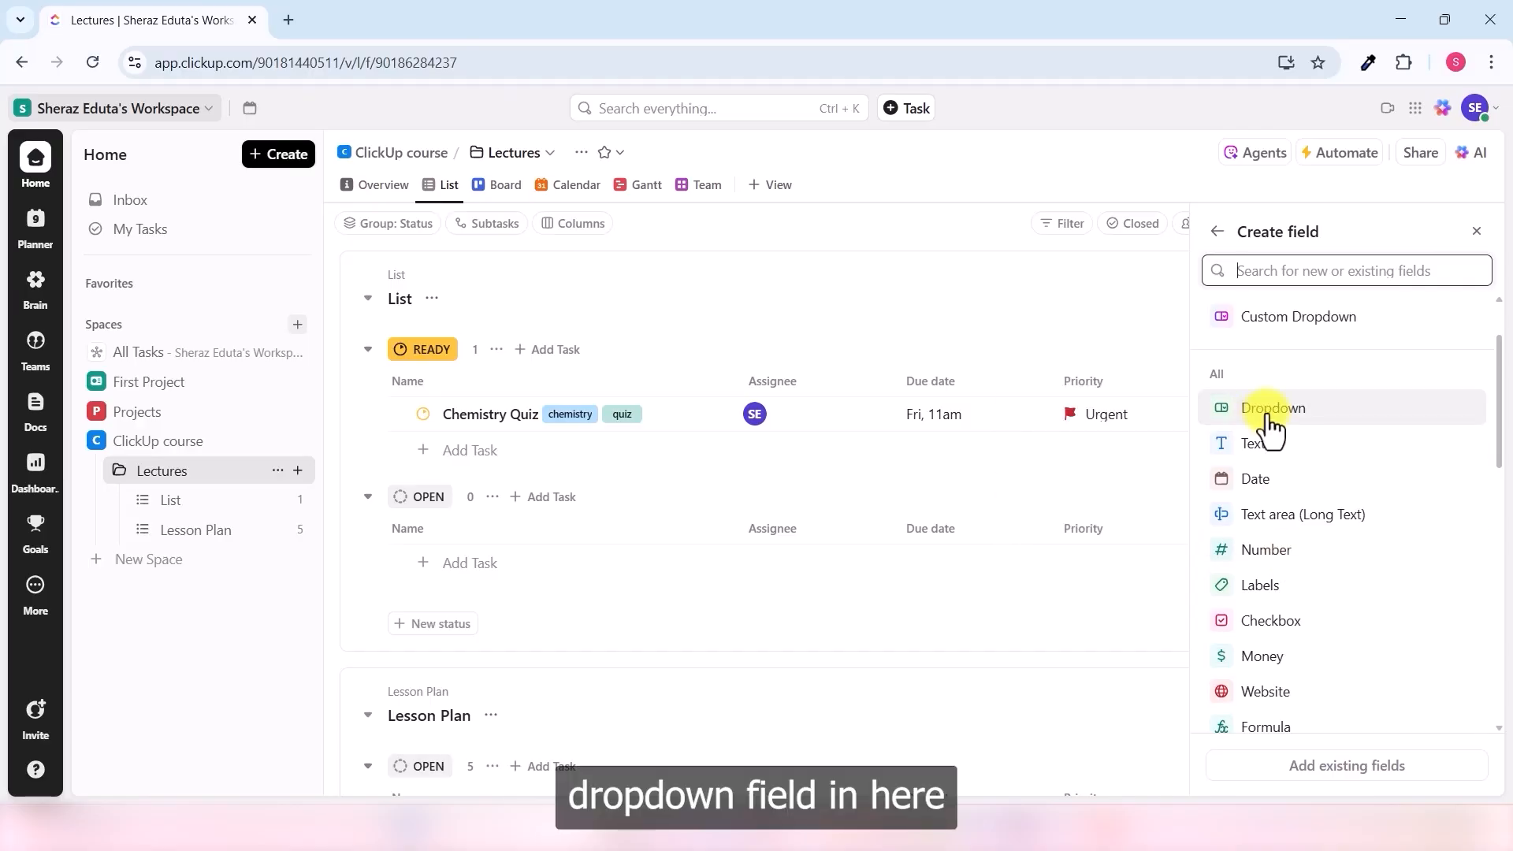
mouse_move(1292, 481)
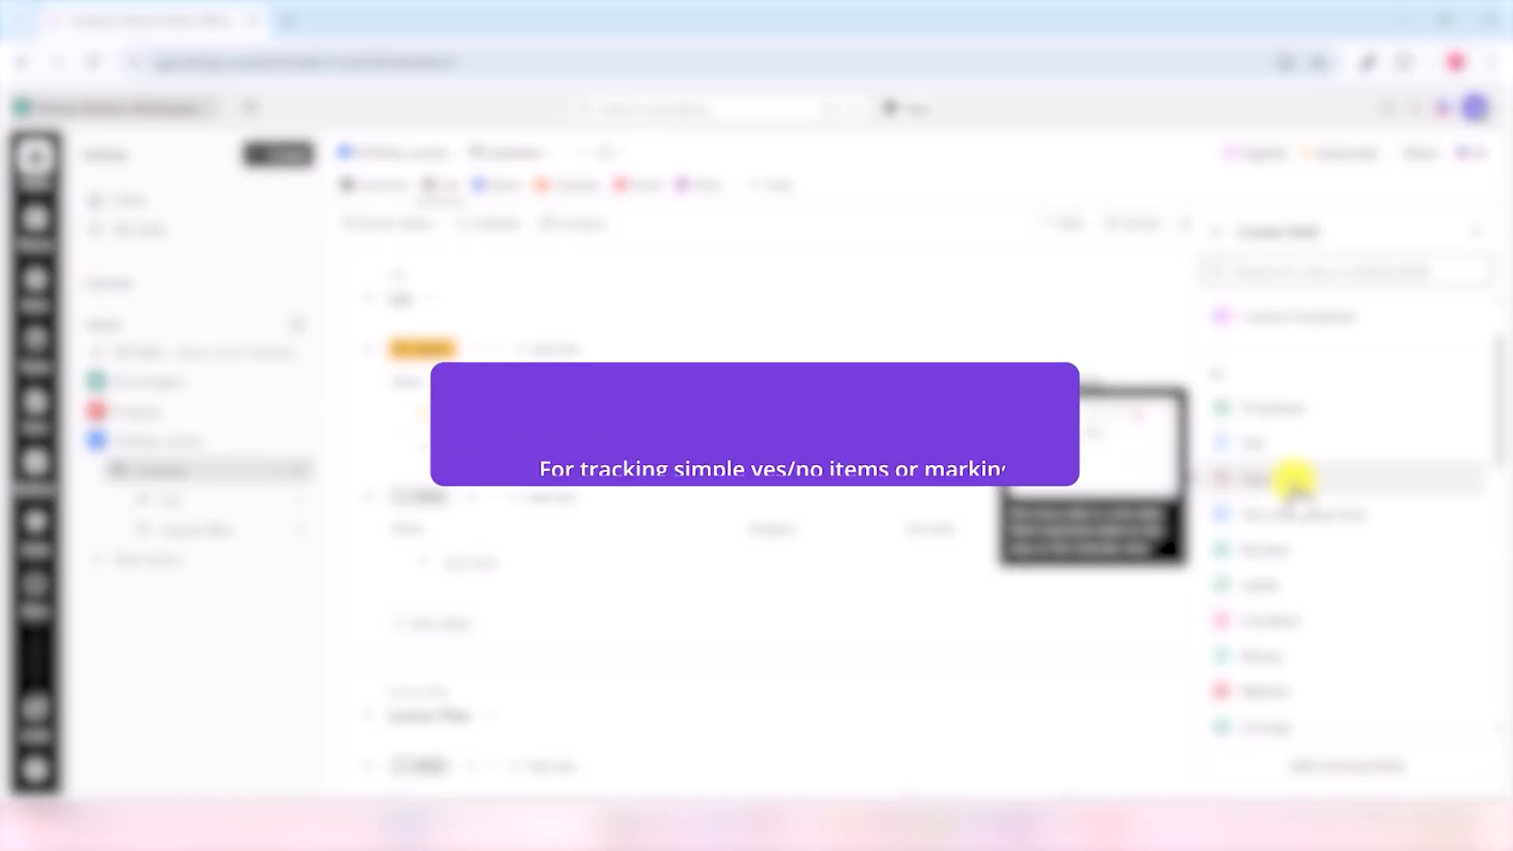
mouse_move(1304, 623)
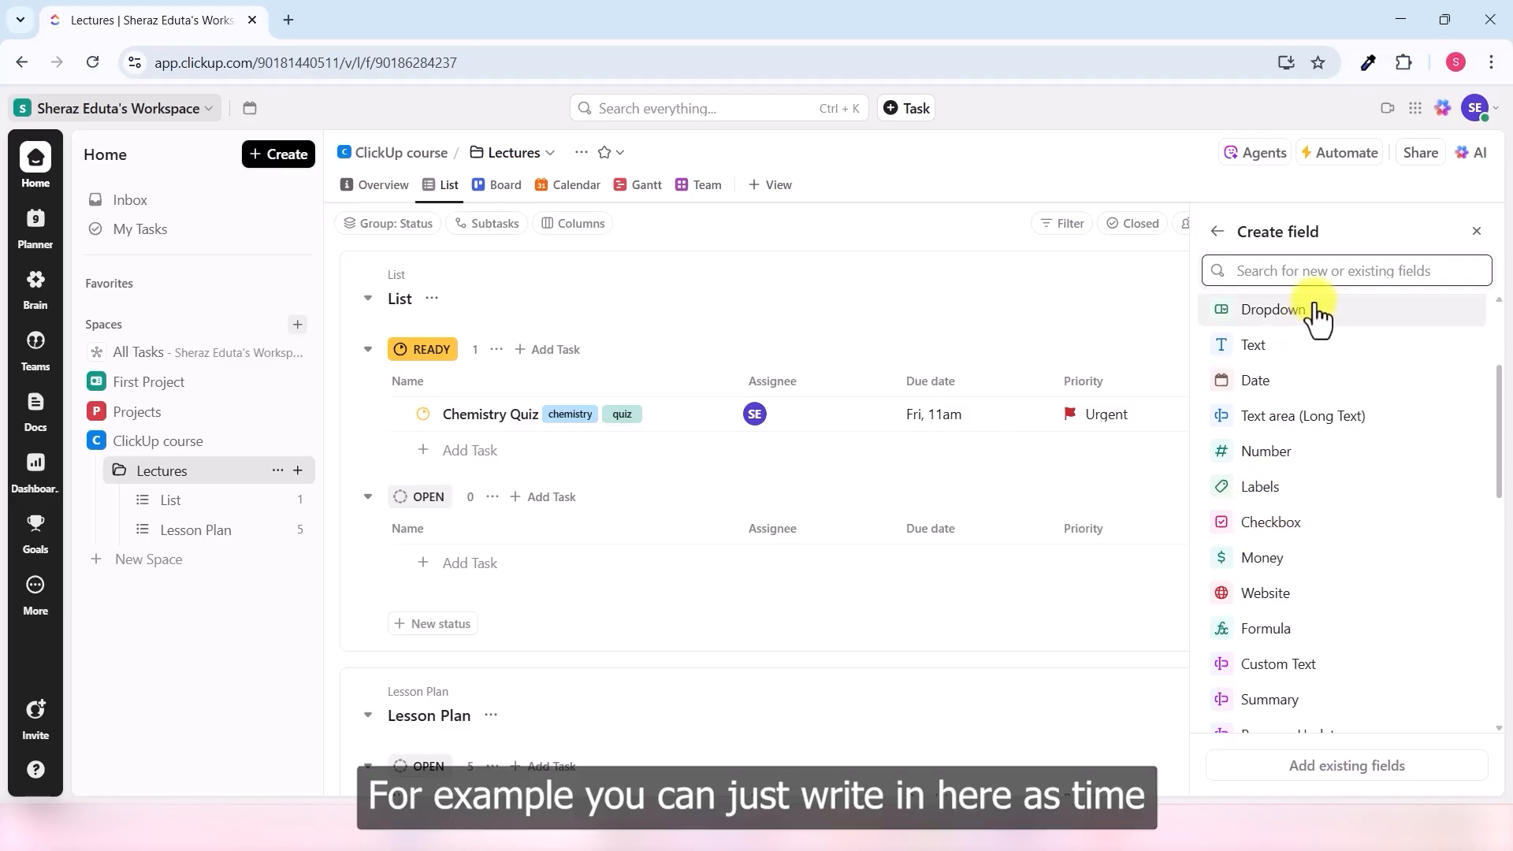
left_click(1330, 271)
type("time")
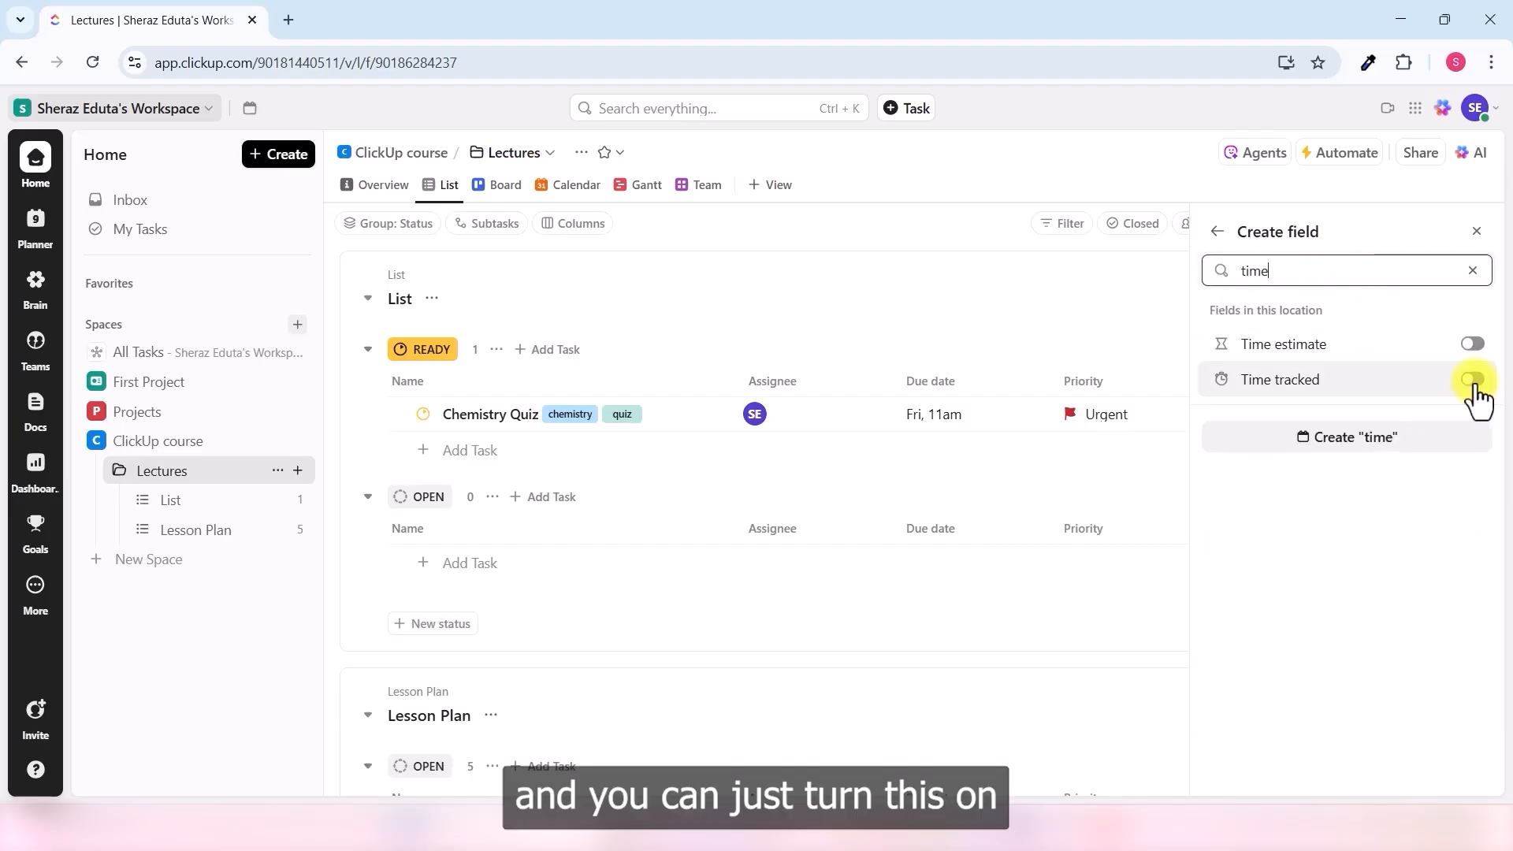
left_click(1472, 380)
left_click(1150, 476)
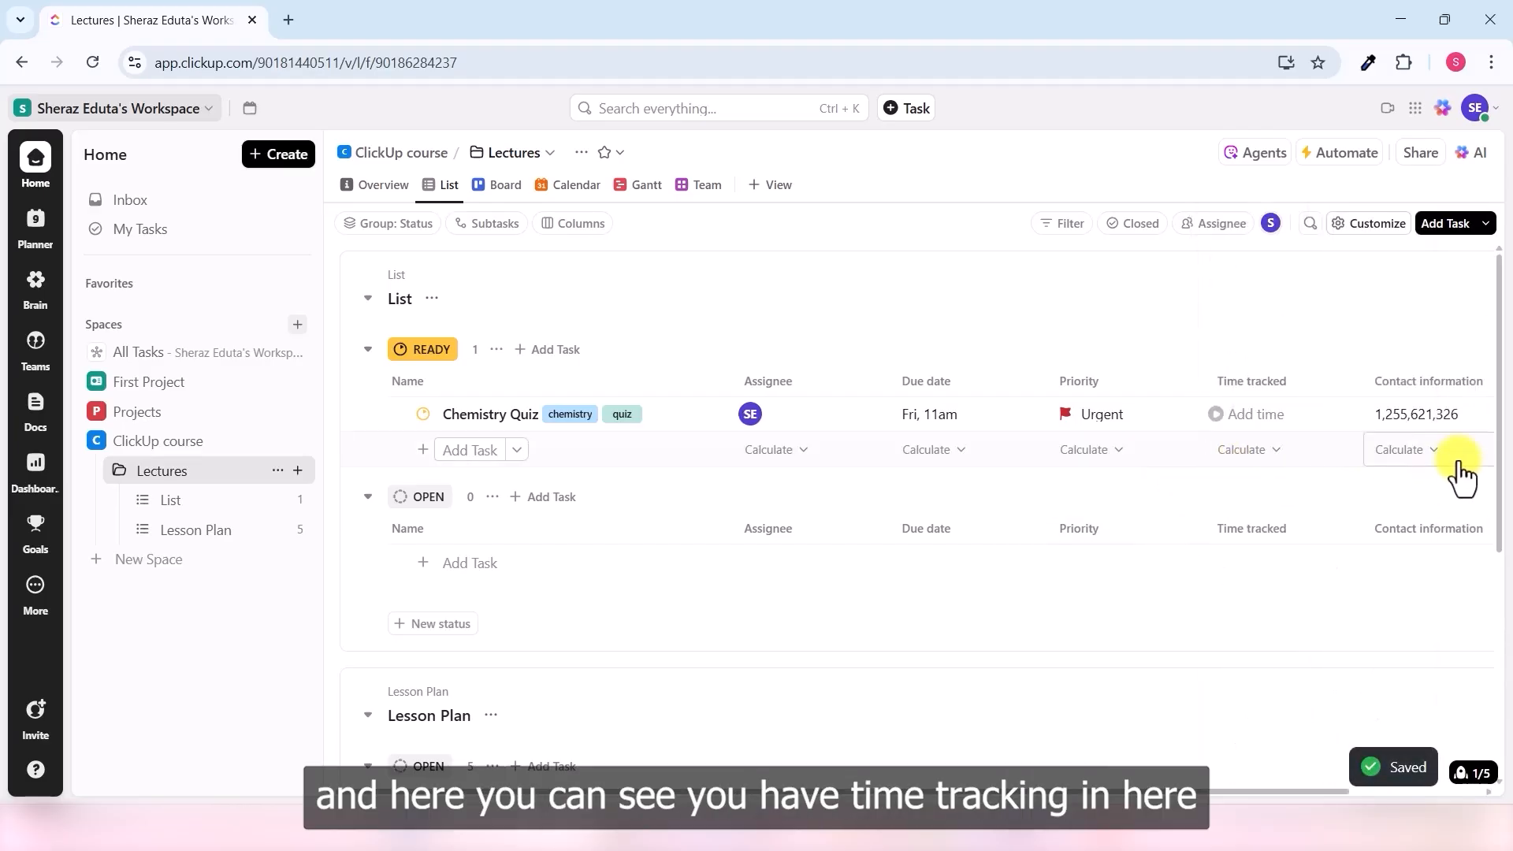
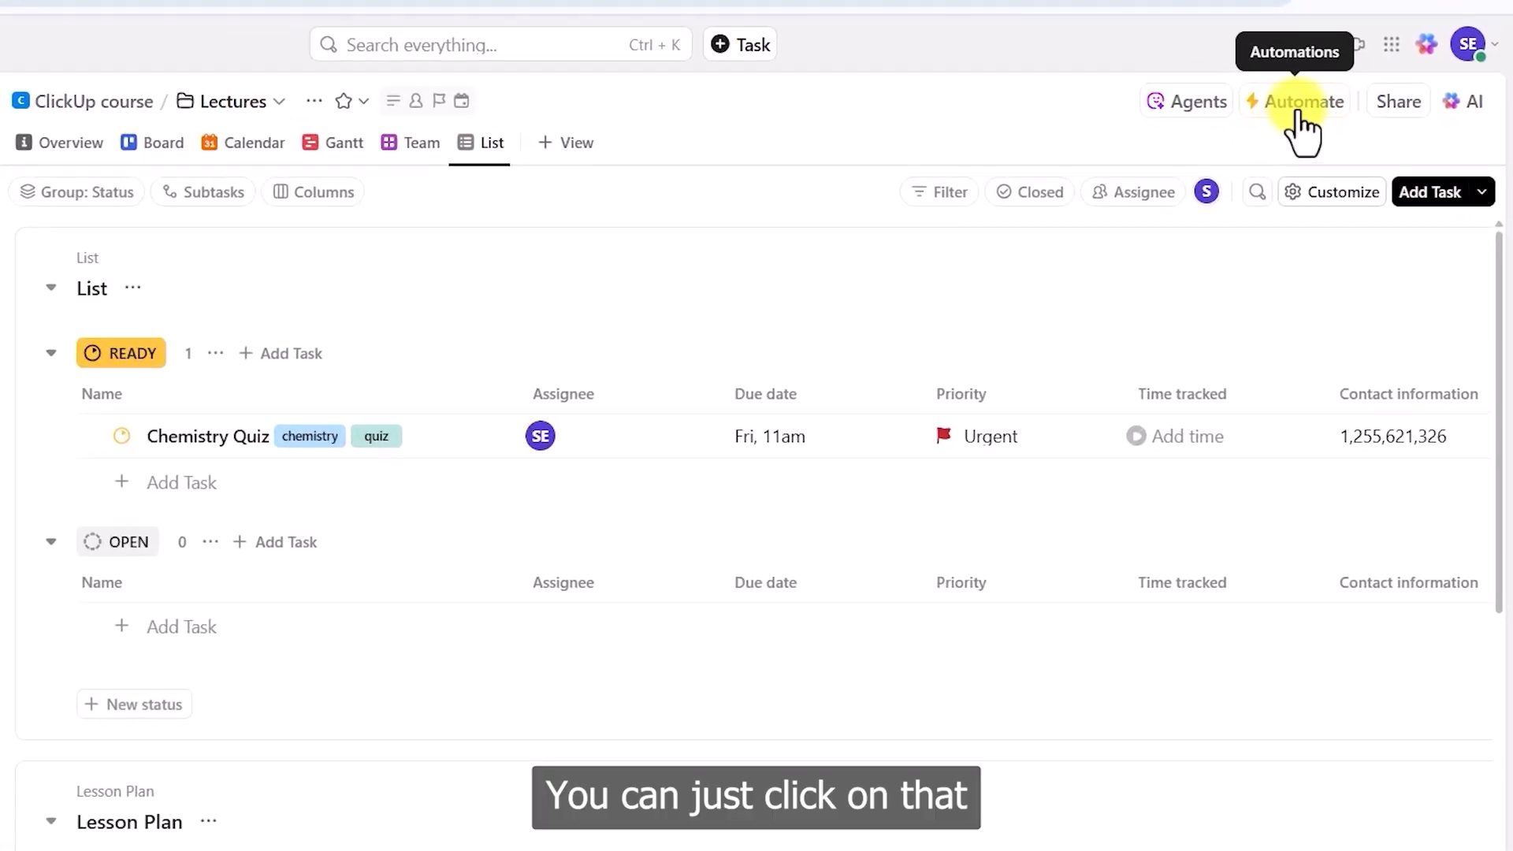
- Create a new Lectures automation triggered when a task or subtask is created
left_click(1297, 110)
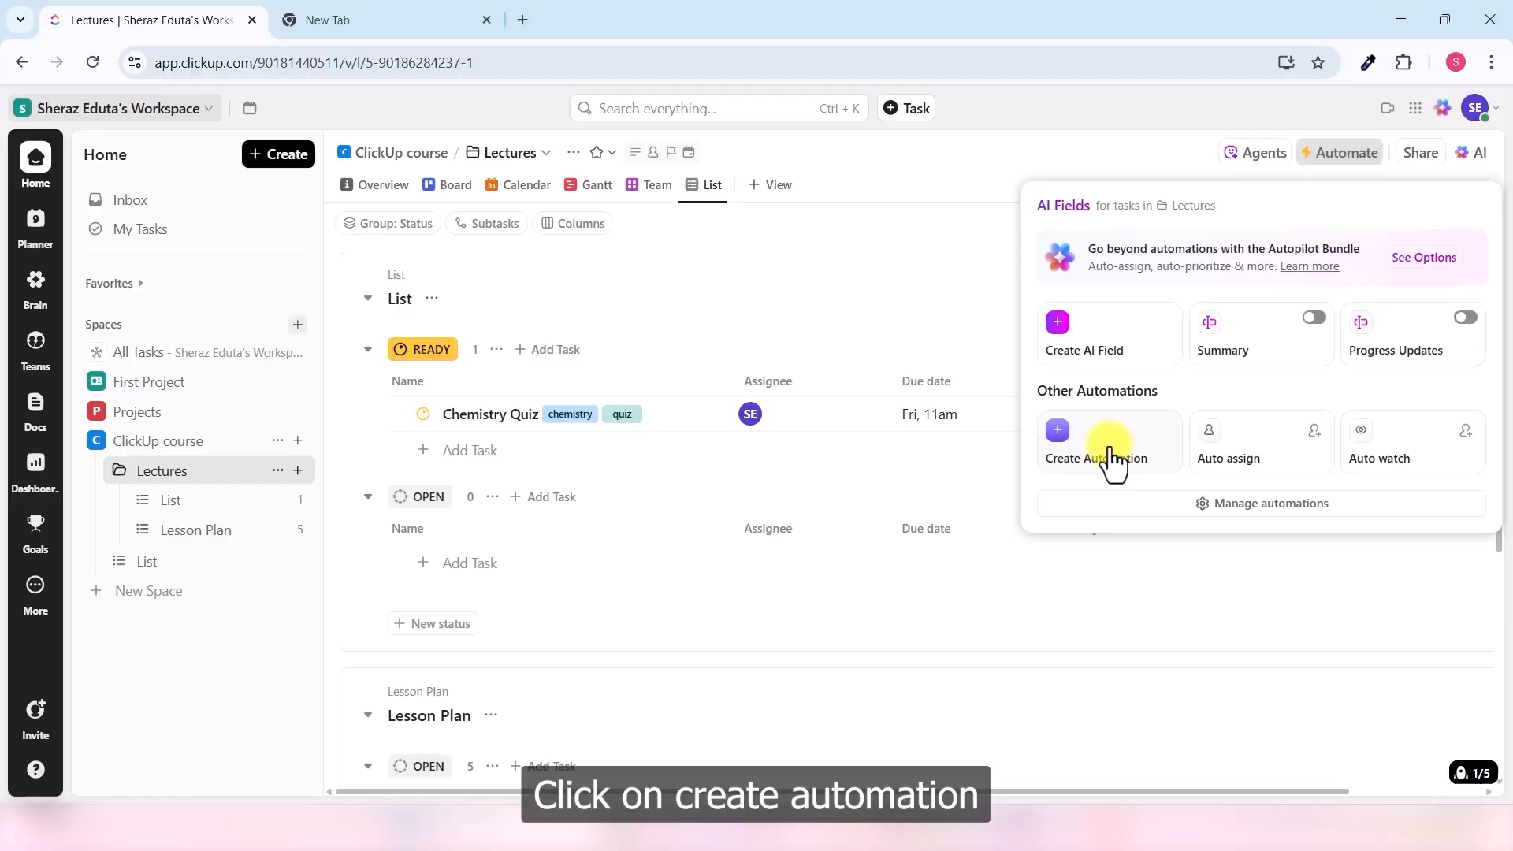
left_click(984, 485)
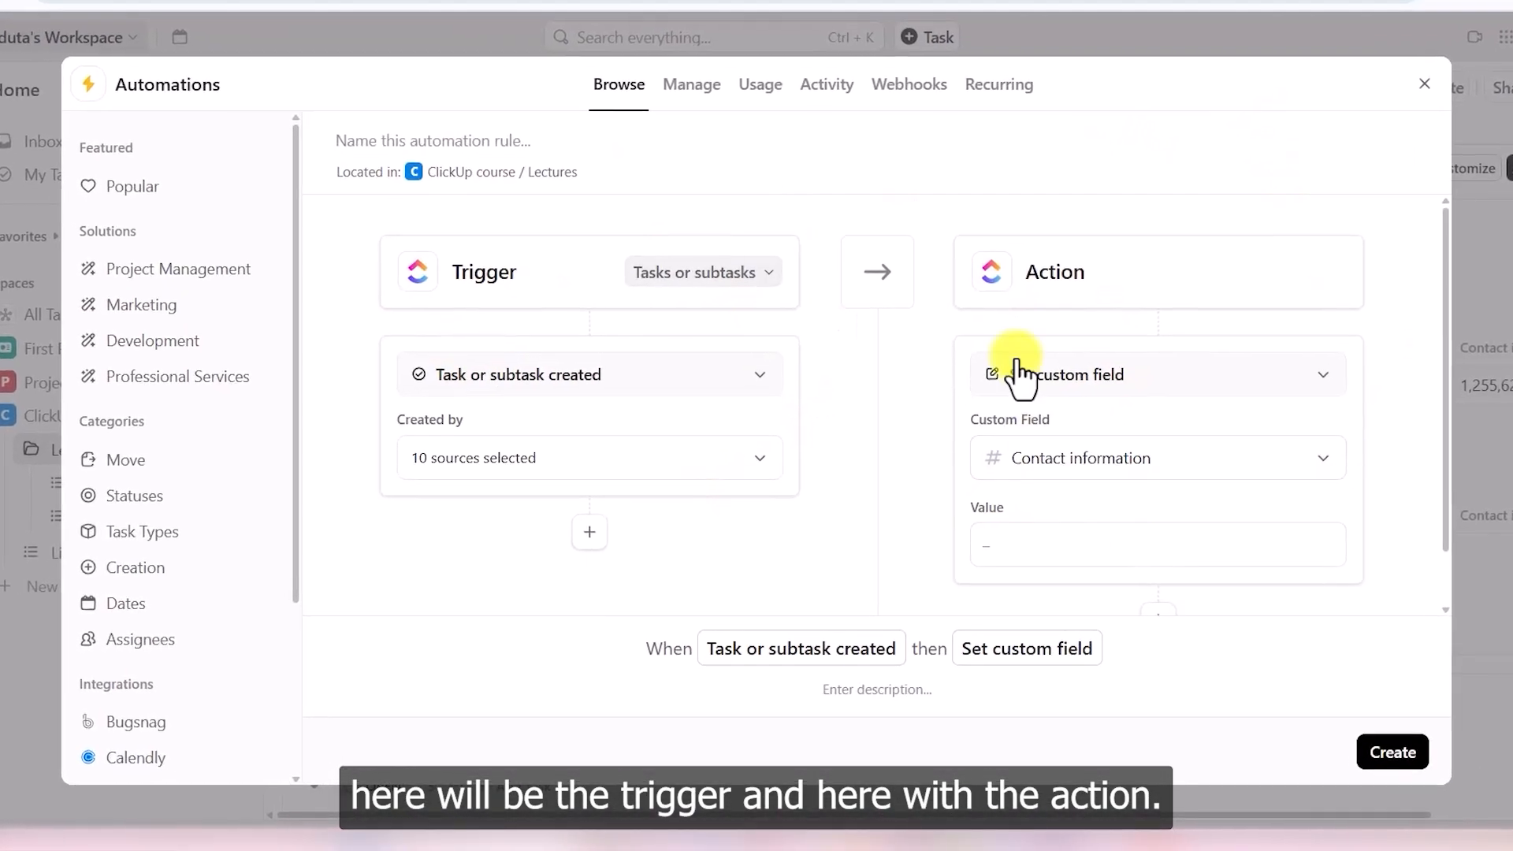
left_click(748, 377)
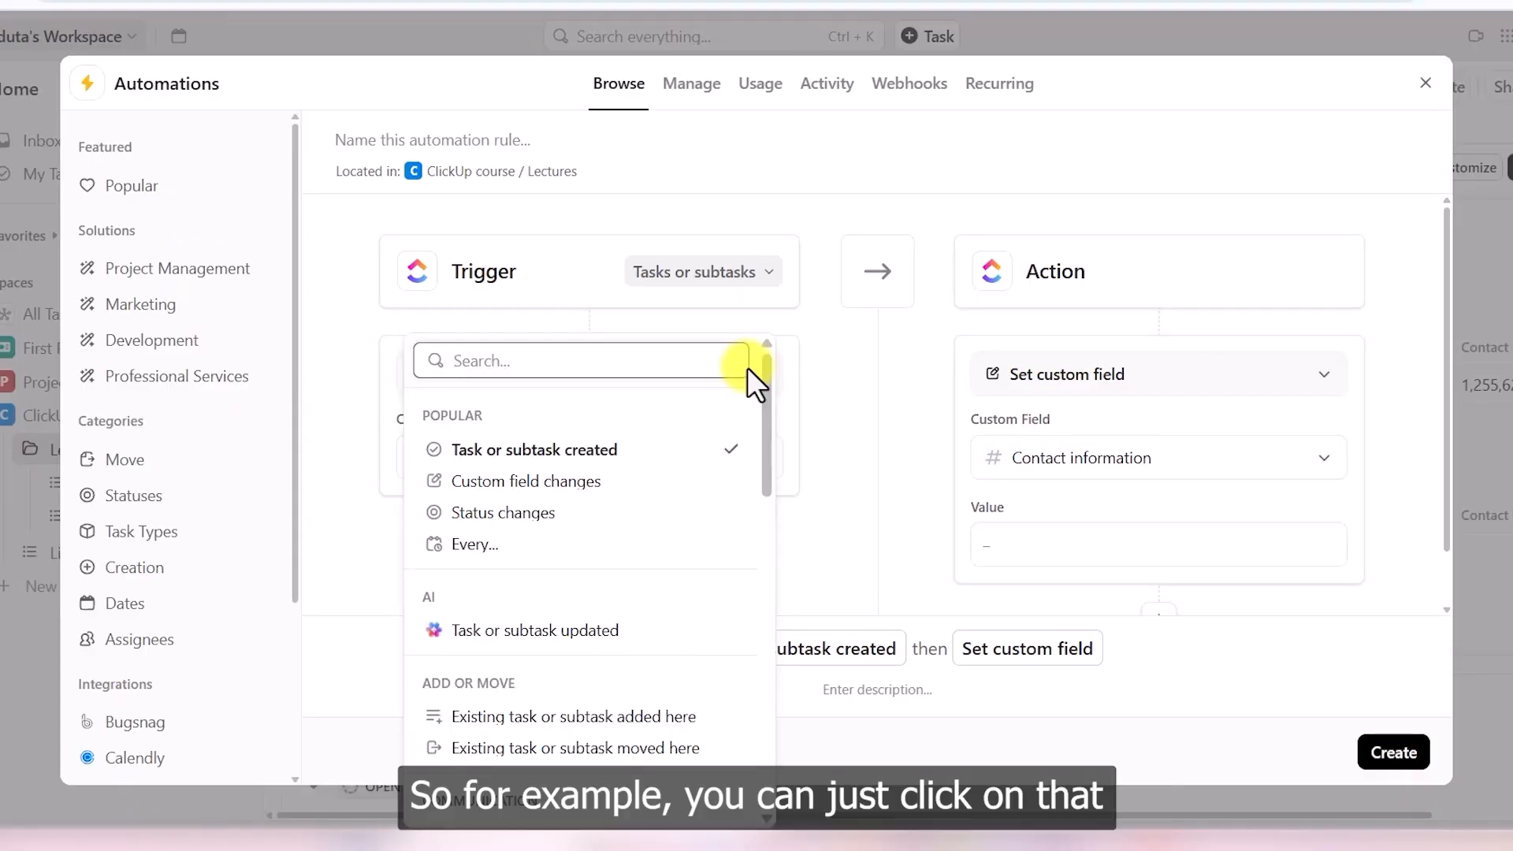
left_click(548, 453)
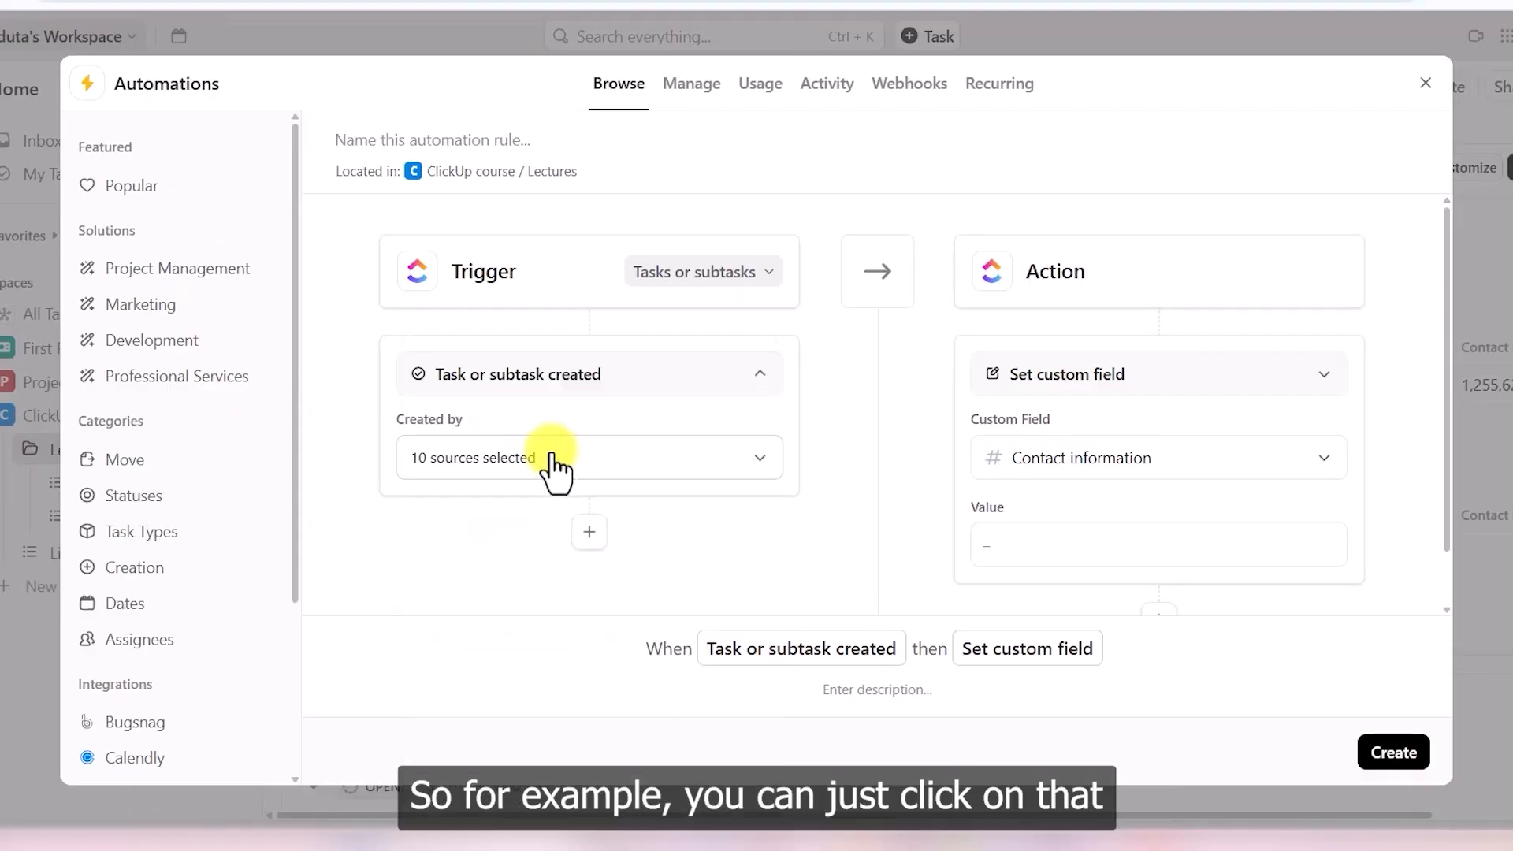
- Set the automation action to Track time, logging 5h 30m for a chosen team member
left_click(1320, 386)
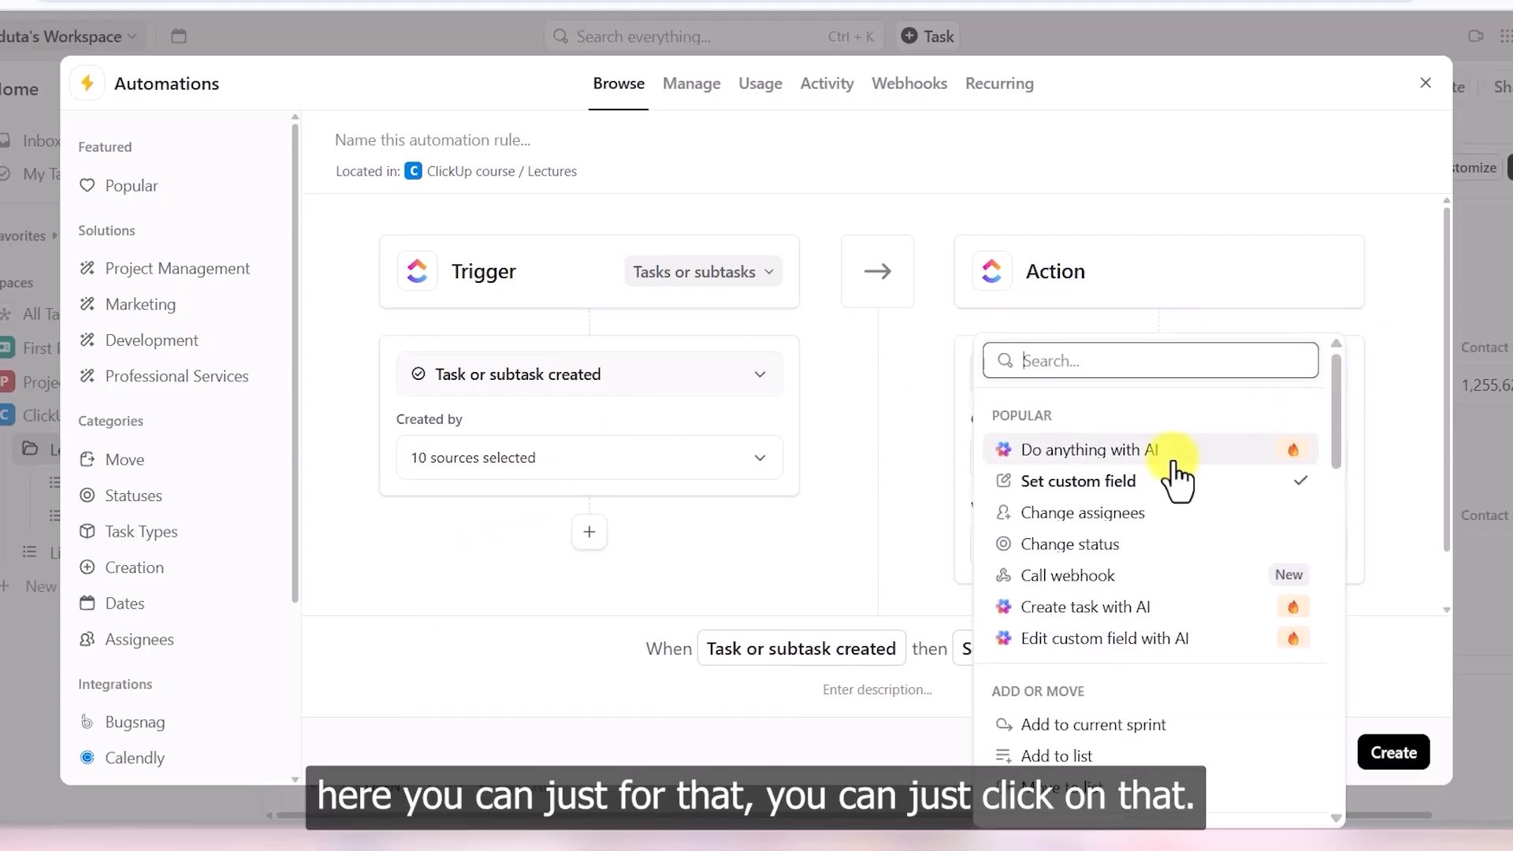
scroll(1158, 517, "down", 10)
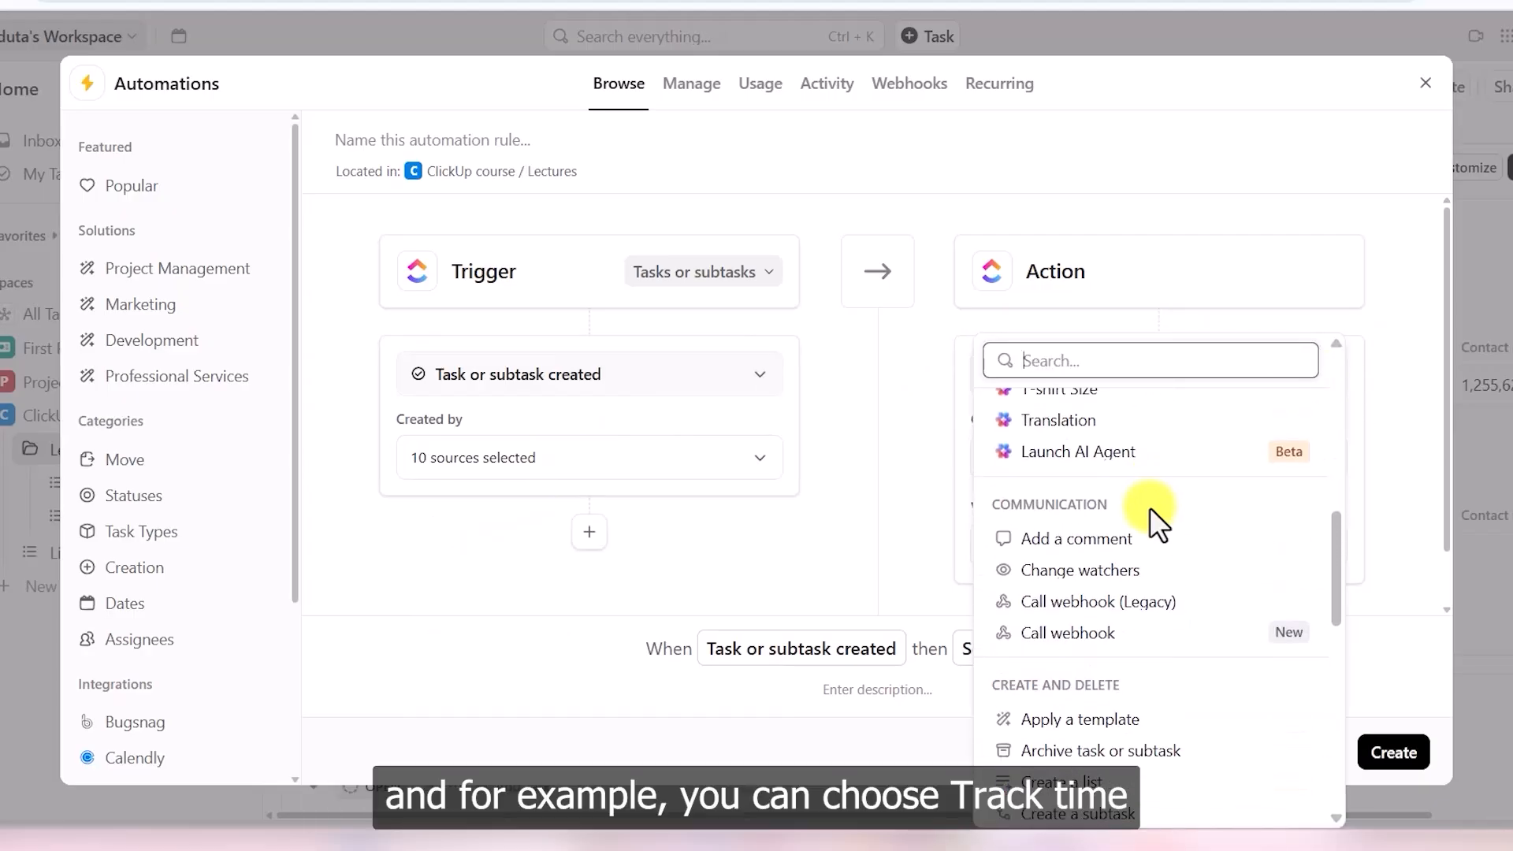
scroll(1149, 520, "down", 5)
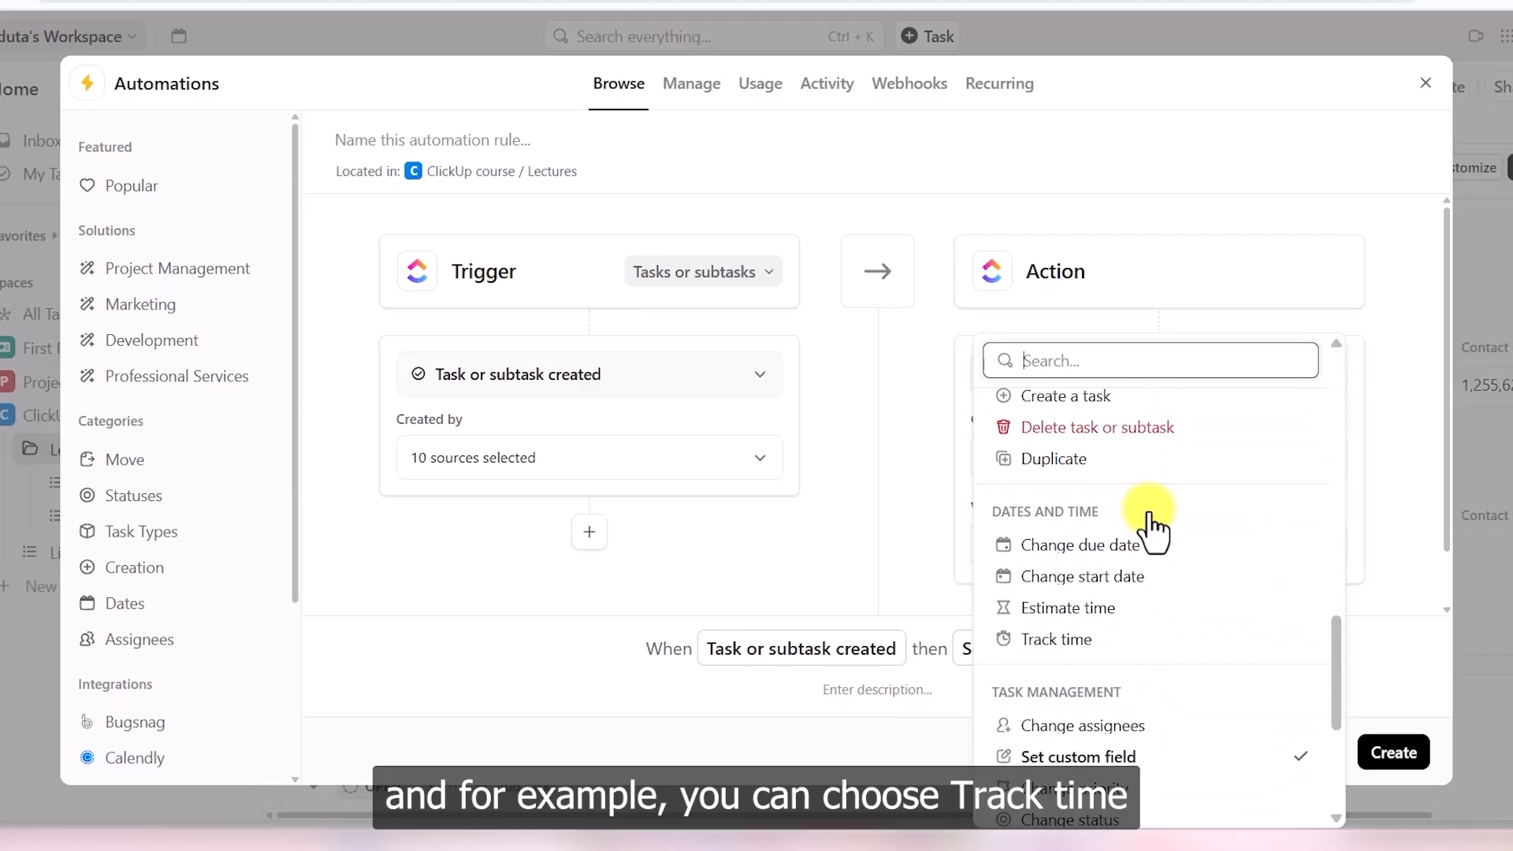
left_click(1070, 639)
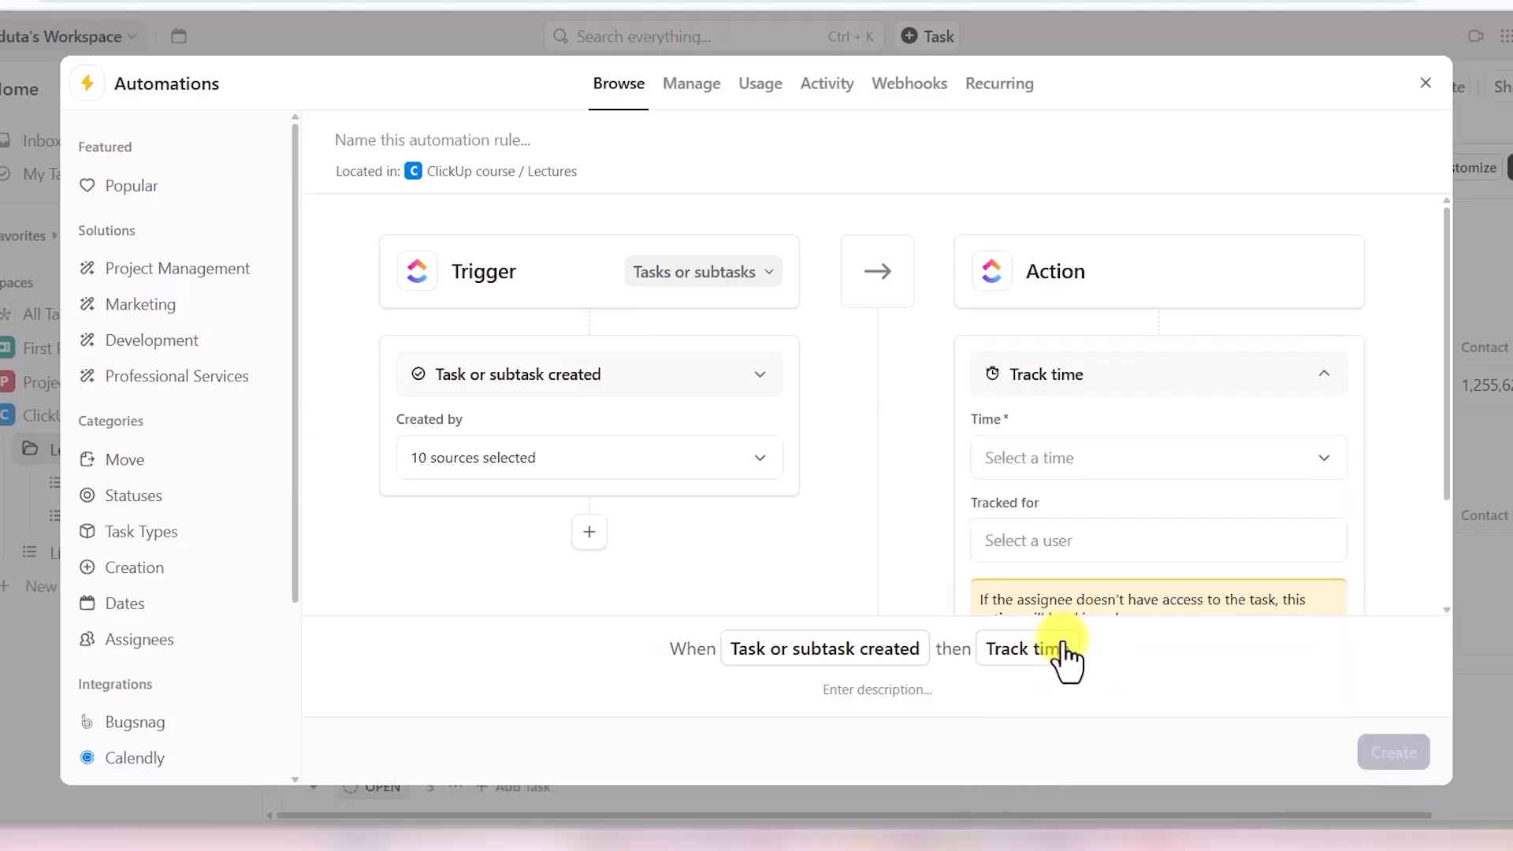
left_click(1186, 461)
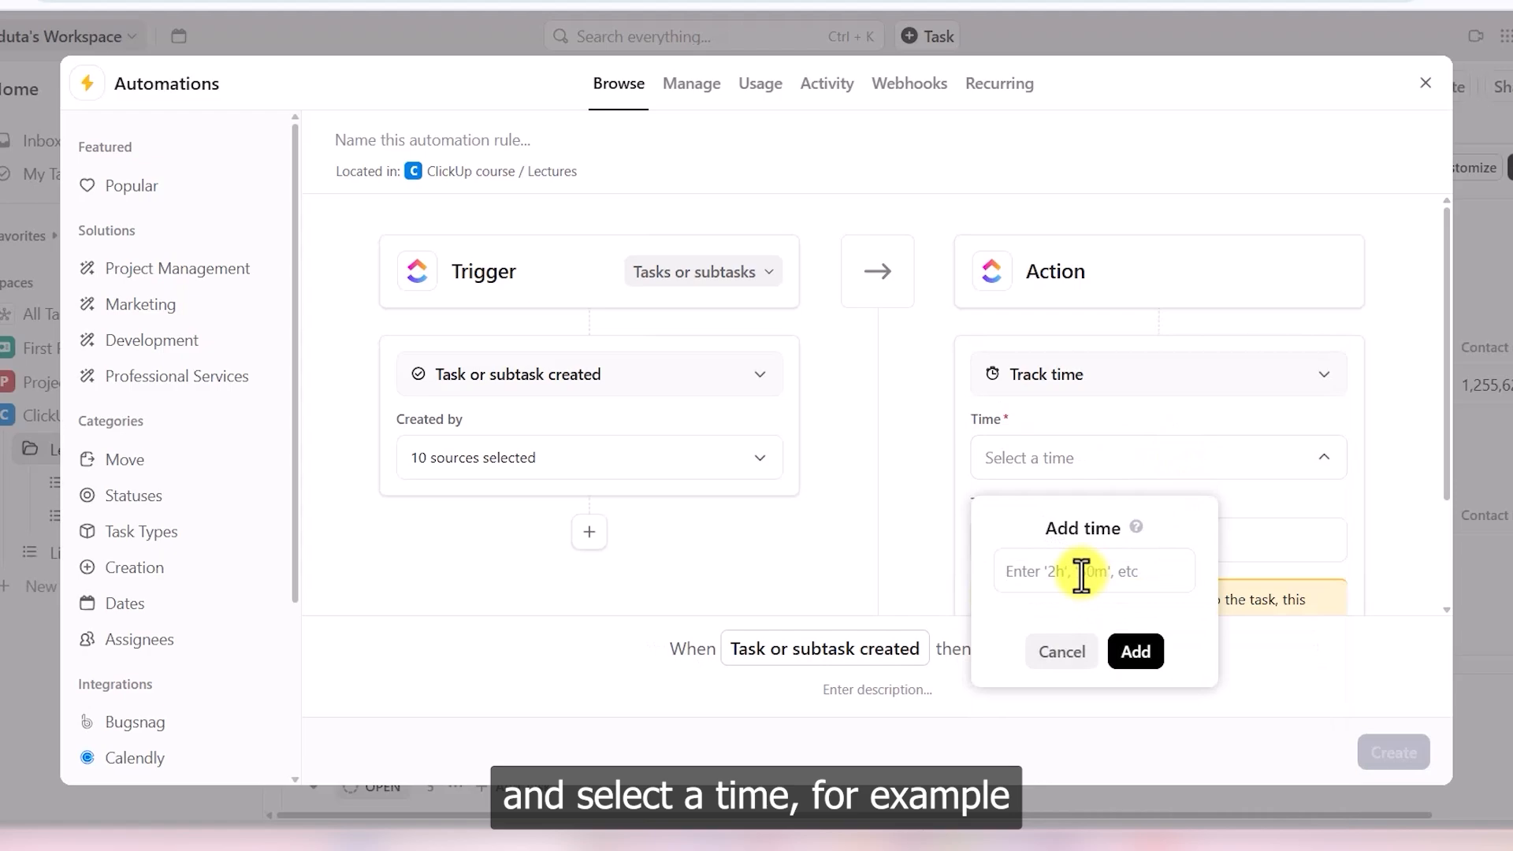
type("5h ")
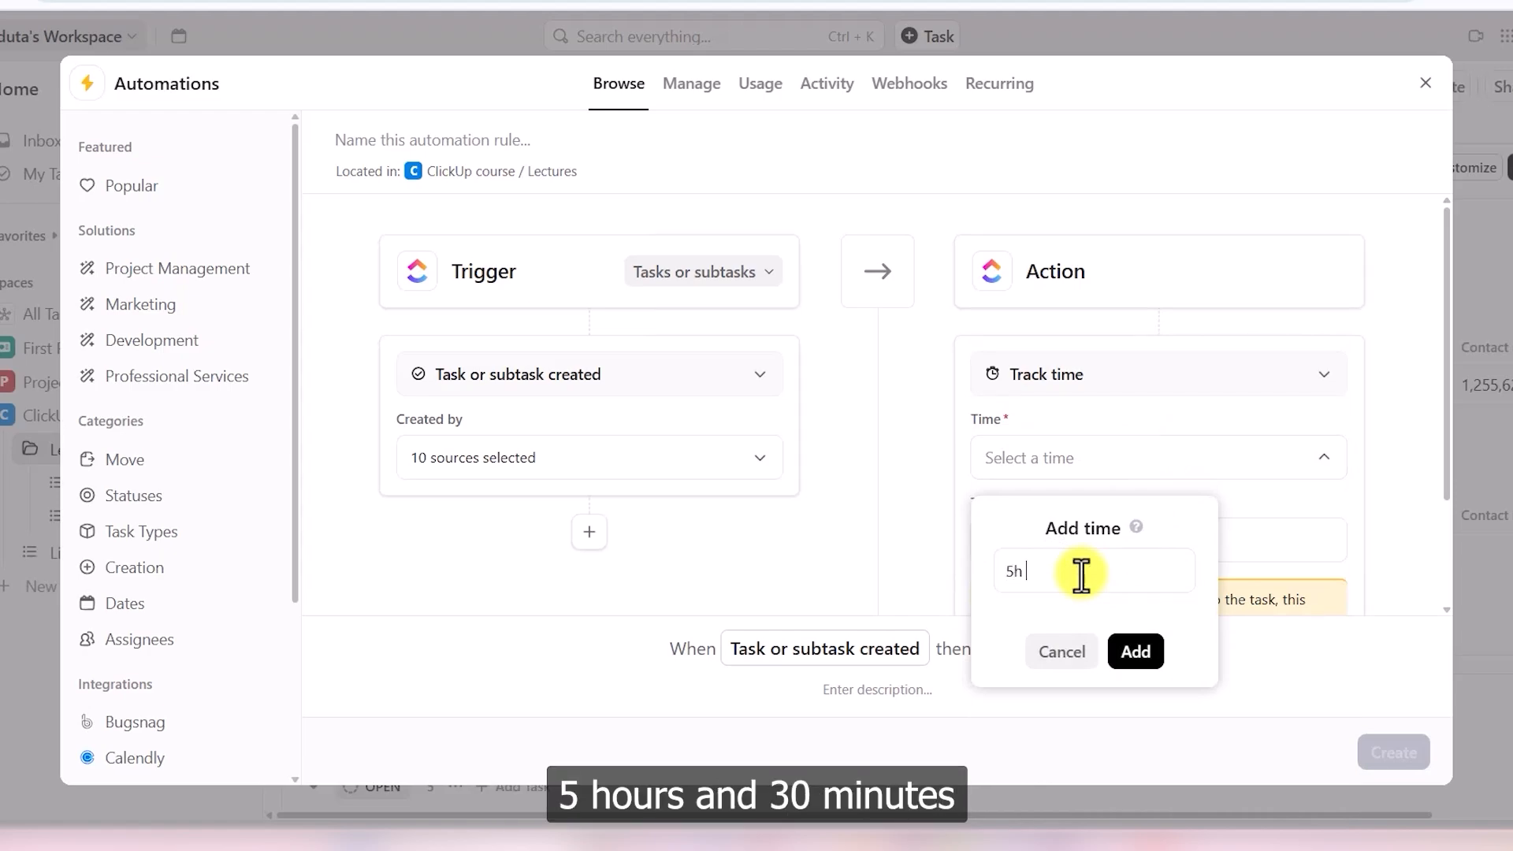
type("30m")
key("Return")
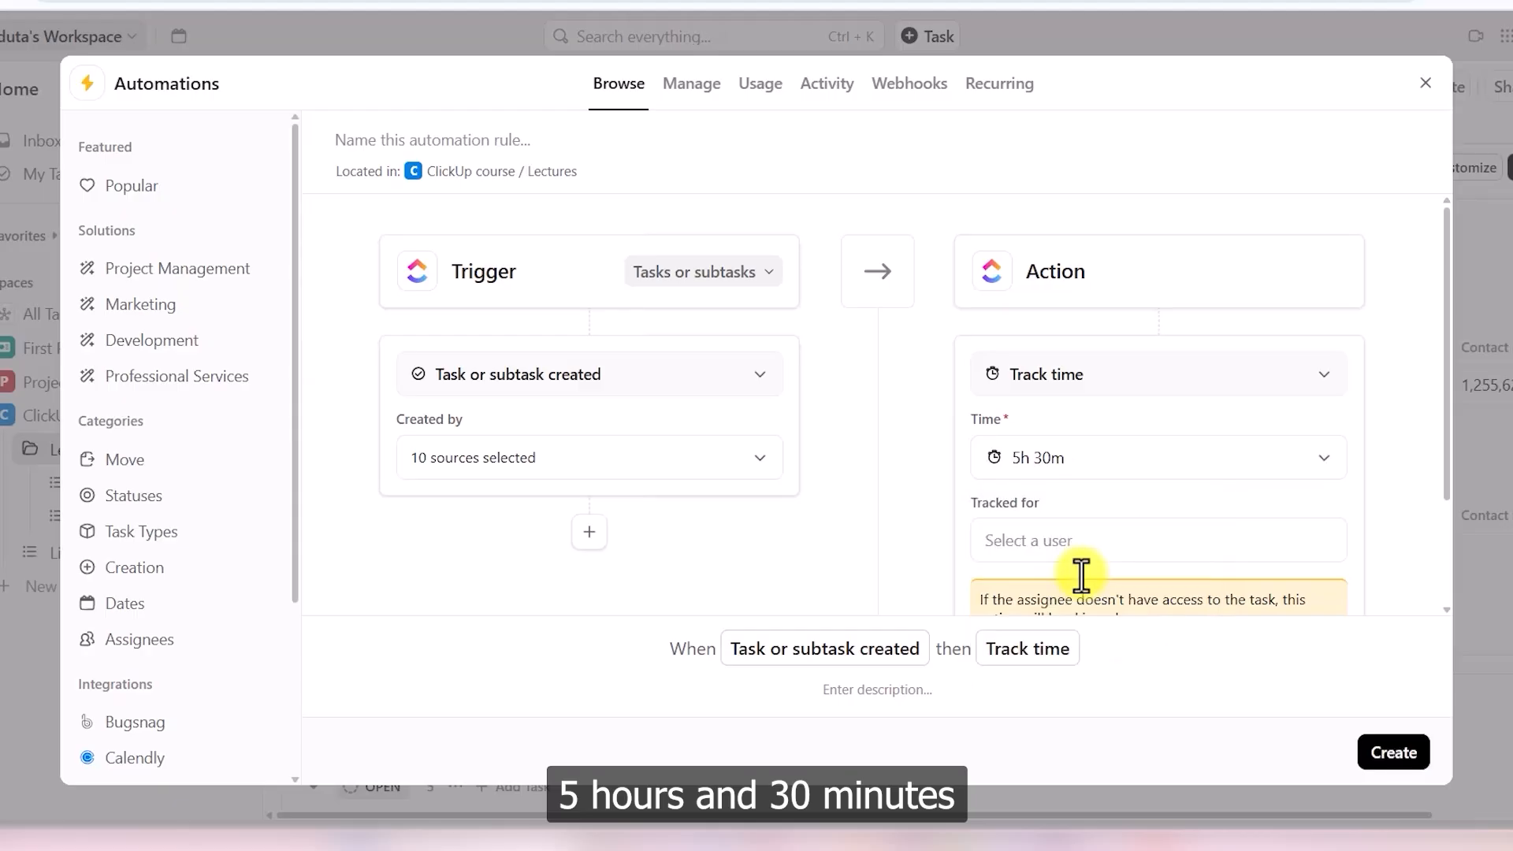
left_click(1103, 542)
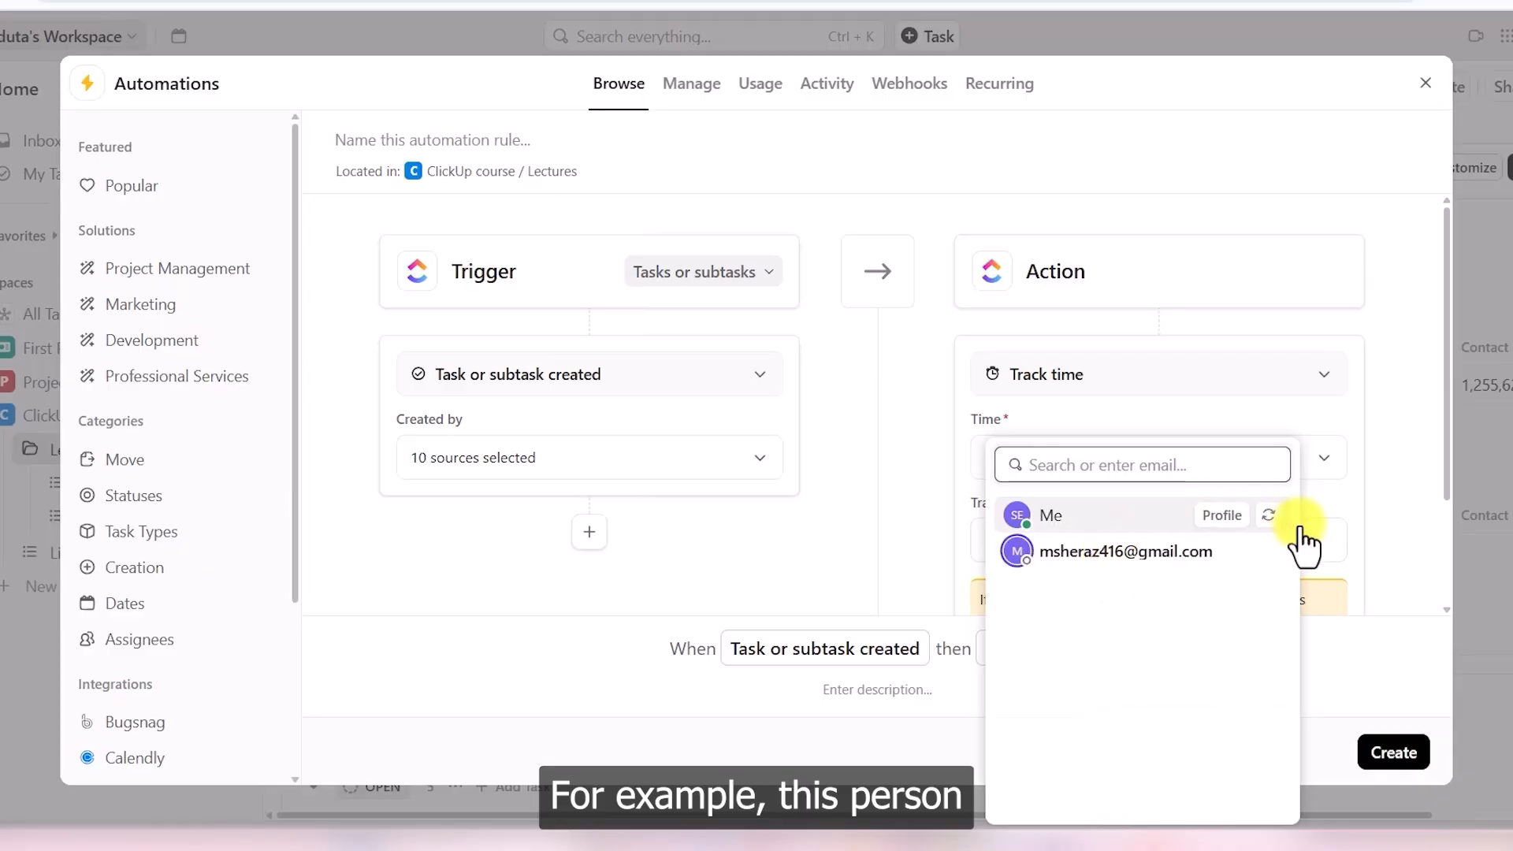
left_click(1379, 522)
scroll(1385, 527, "down", 2)
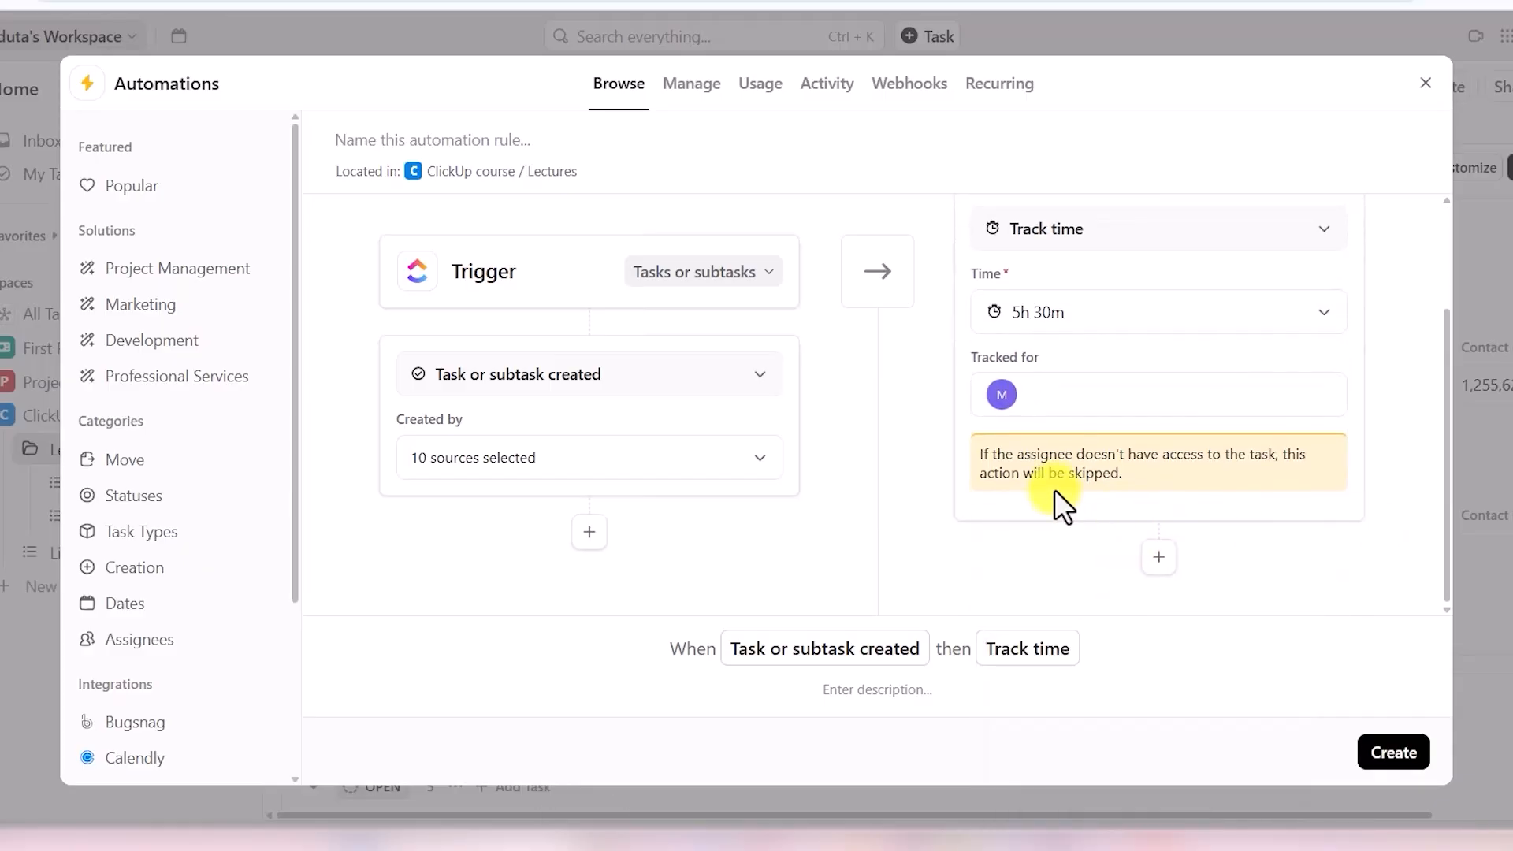
- Add an Add a comment action posting 'New task has been added in the list', then create the automation
left_click(1159, 558)
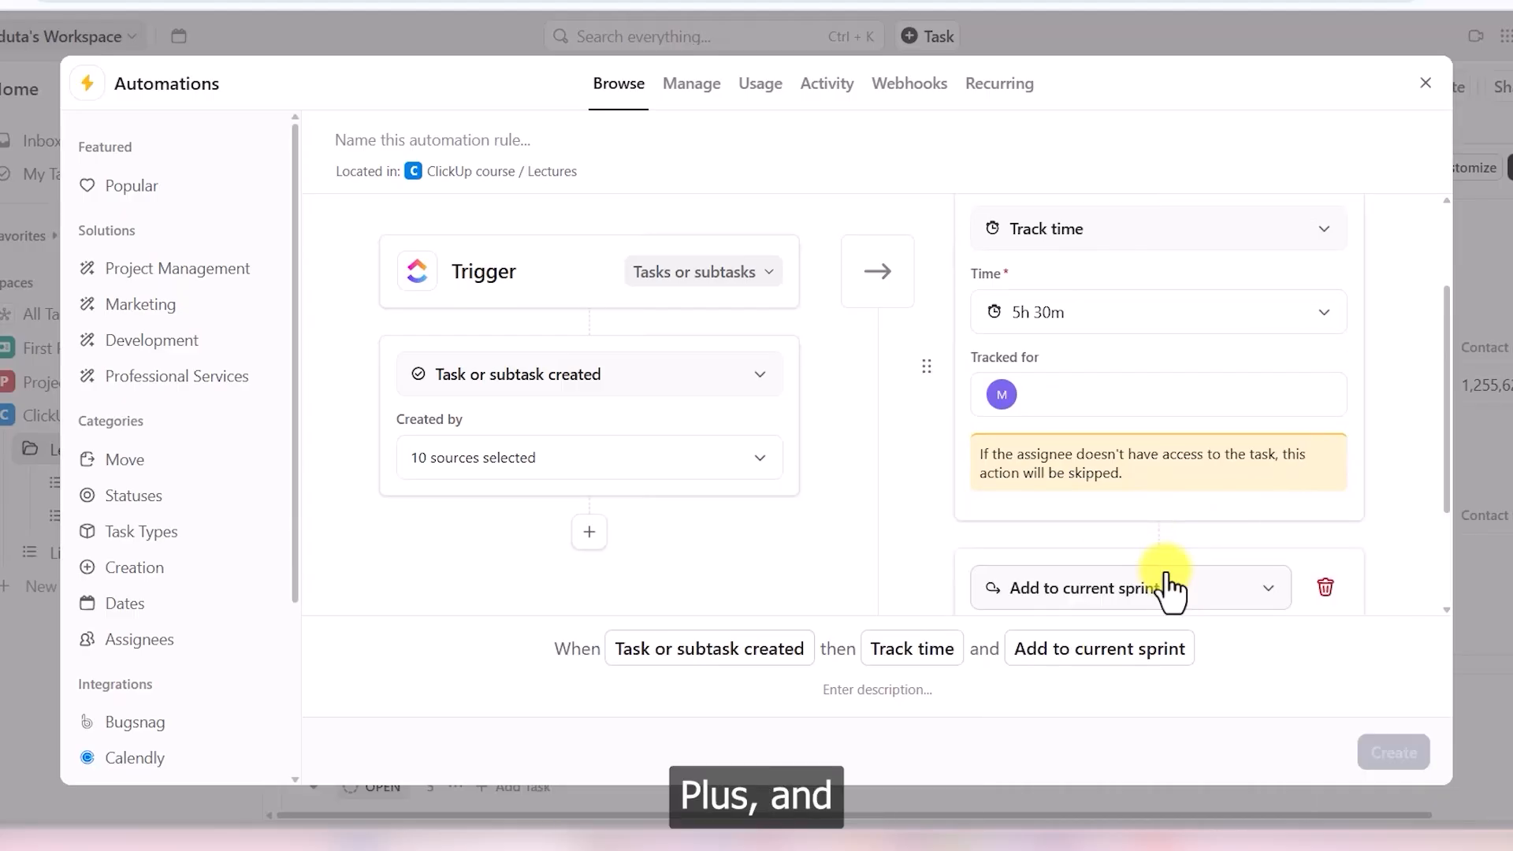
scroll(1288, 543, "down", 2)
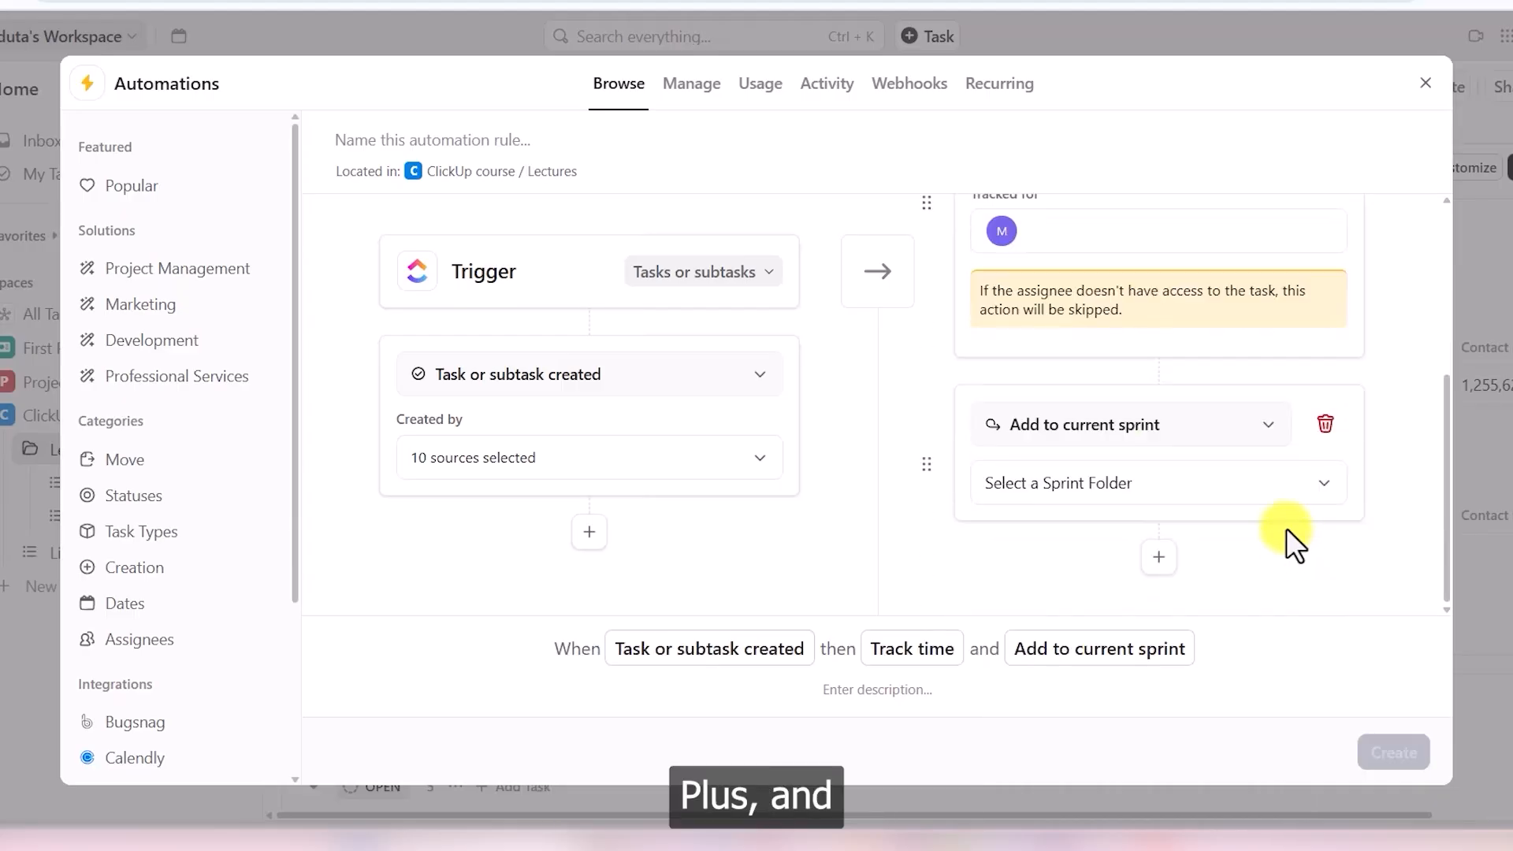
left_click(1245, 428)
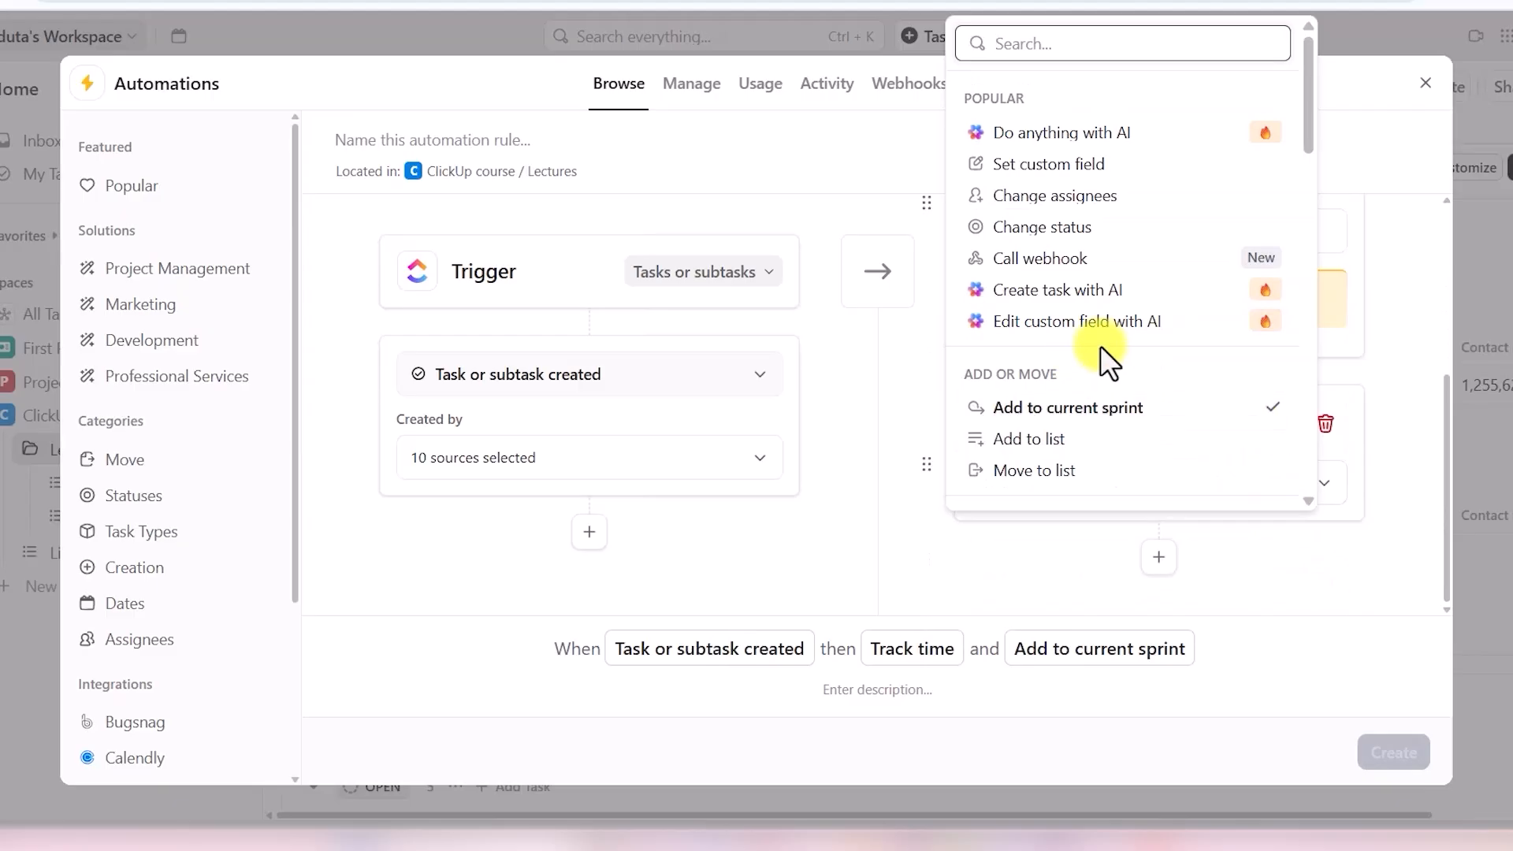
scroll(1113, 315, "down", 10)
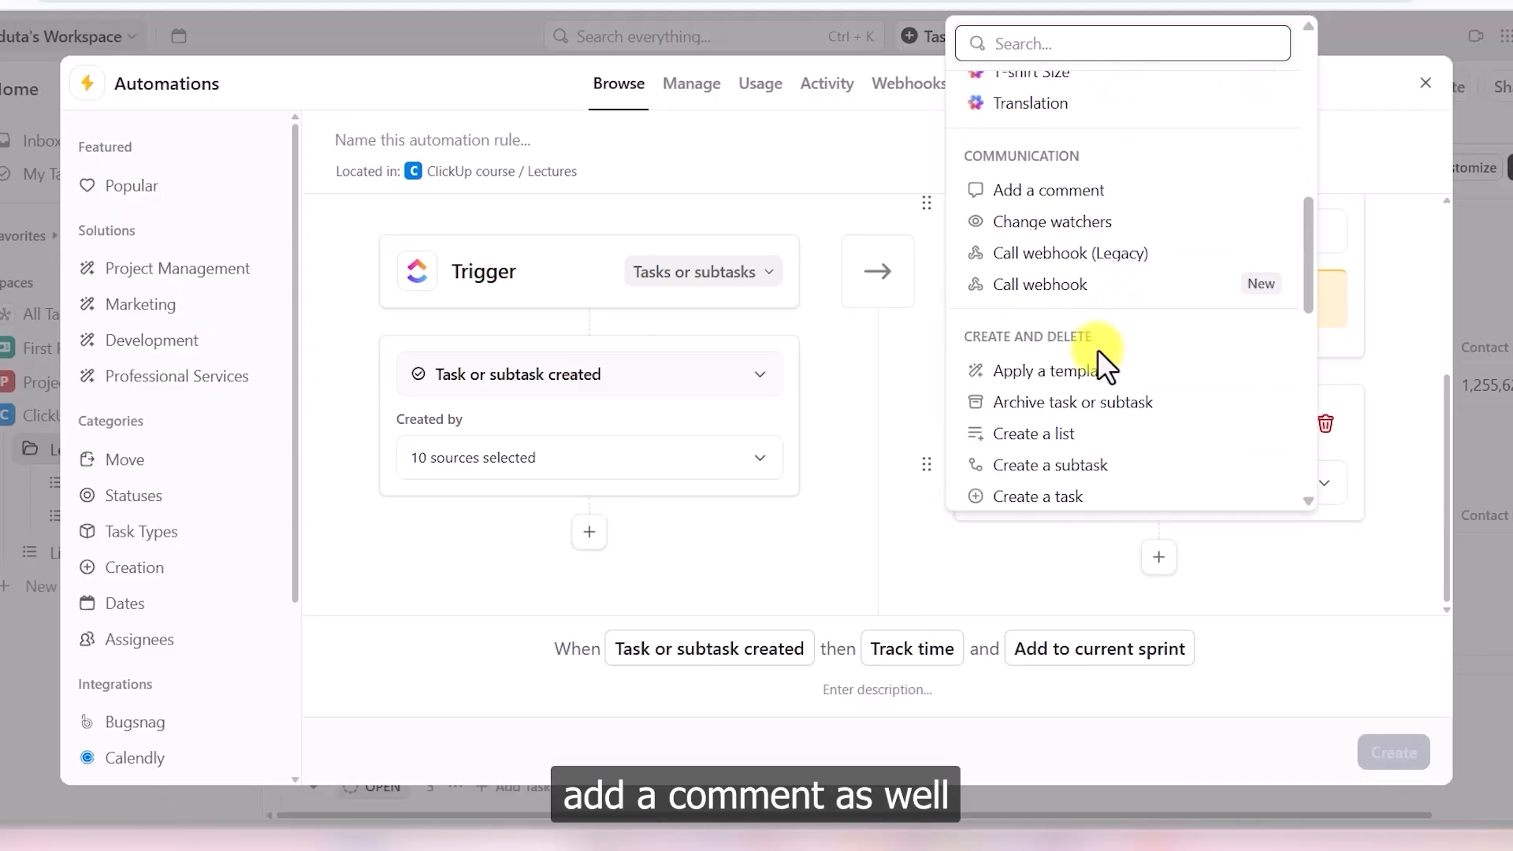
scroll(1102, 344, "up", 3)
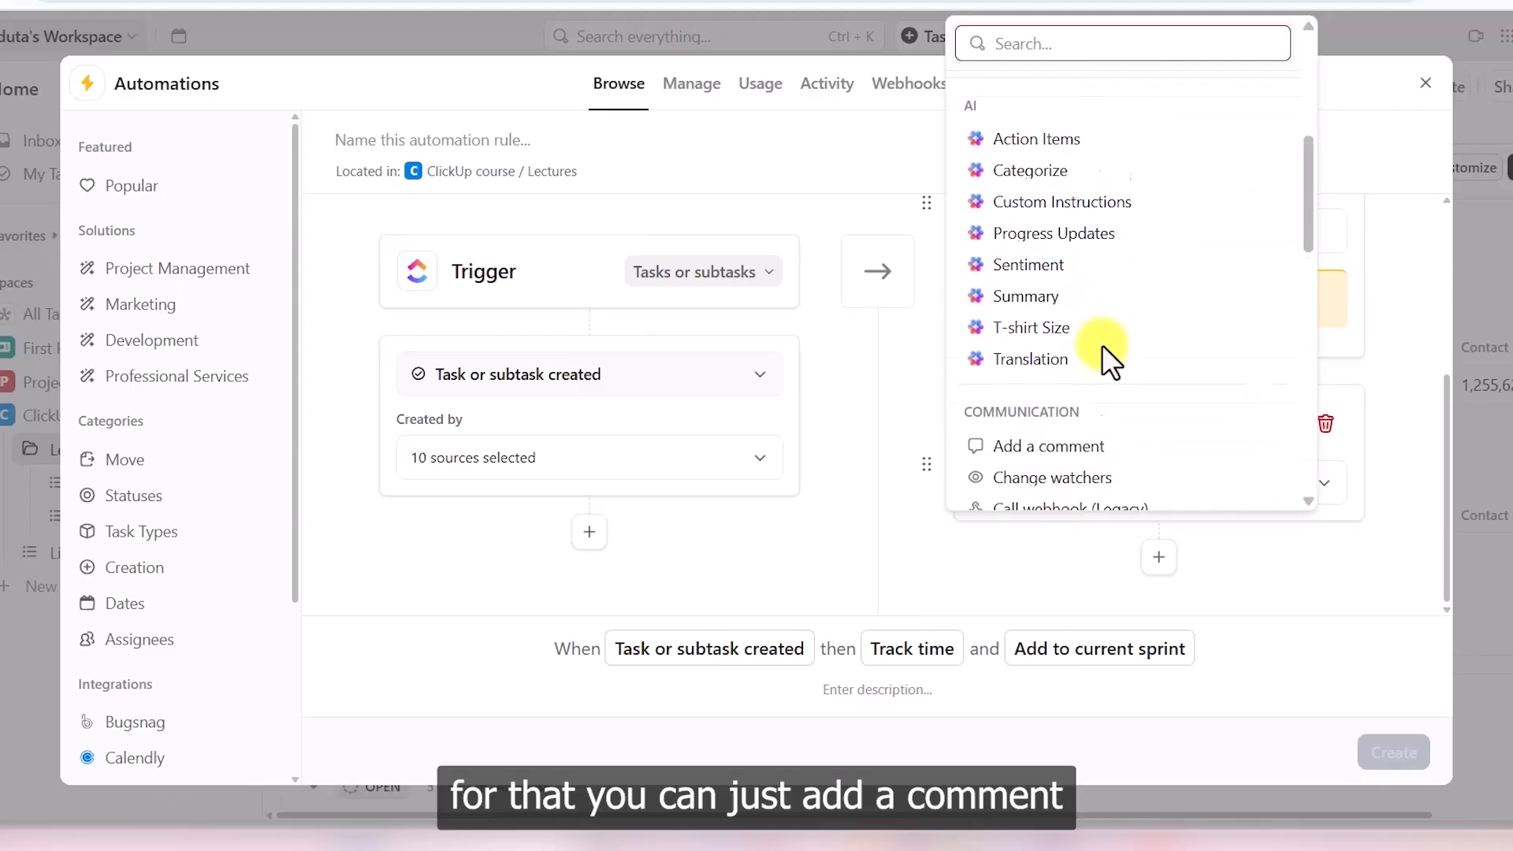
scroll(1088, 429, "down", 1)
left_click(1086, 430)
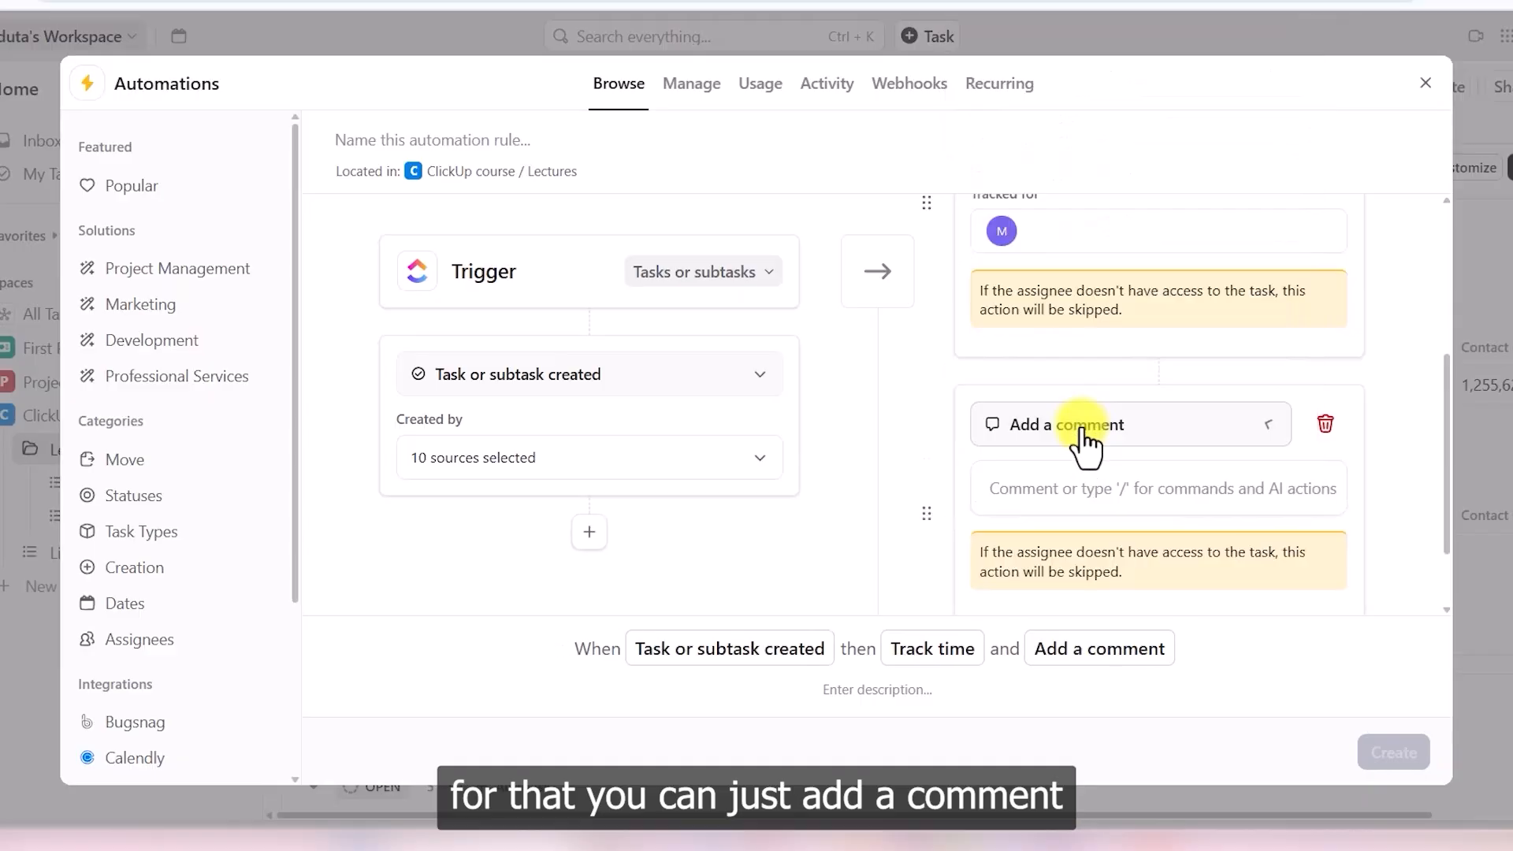
left_click(1068, 509)
type("Ne")
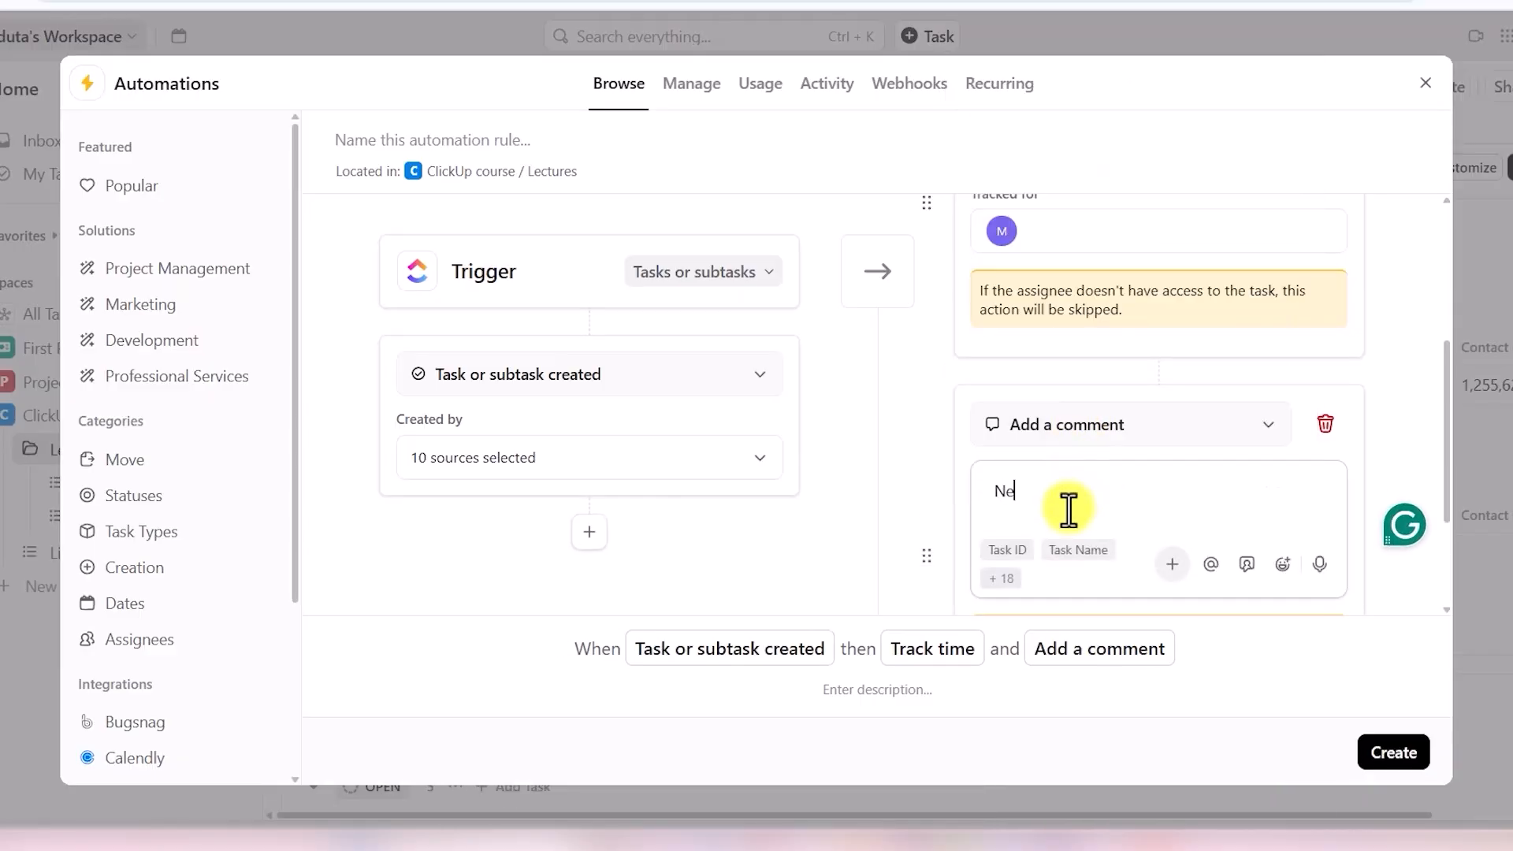
type("w task has b")
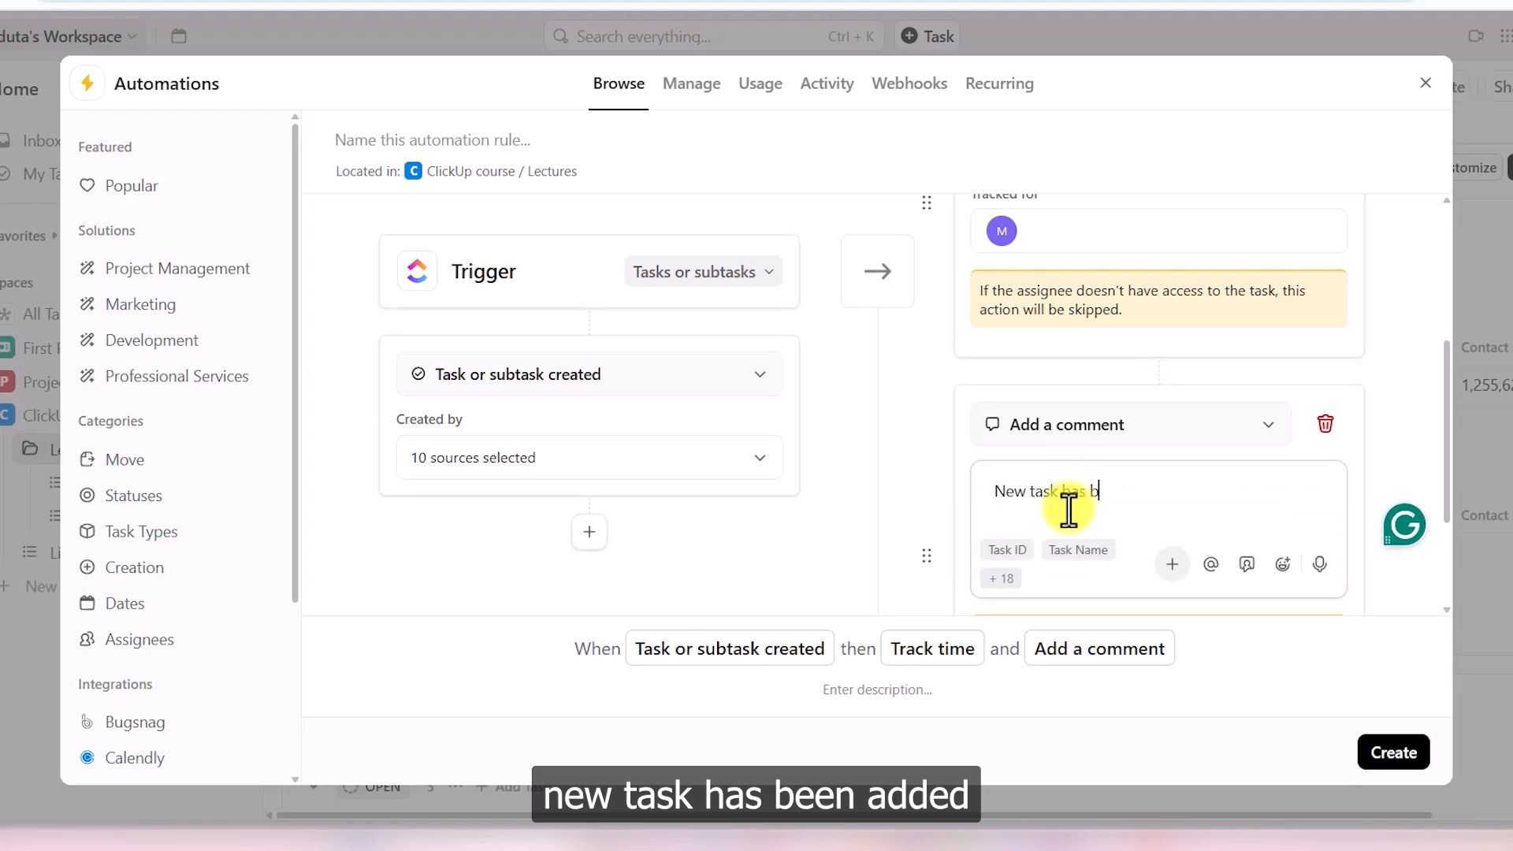
type("een added ")
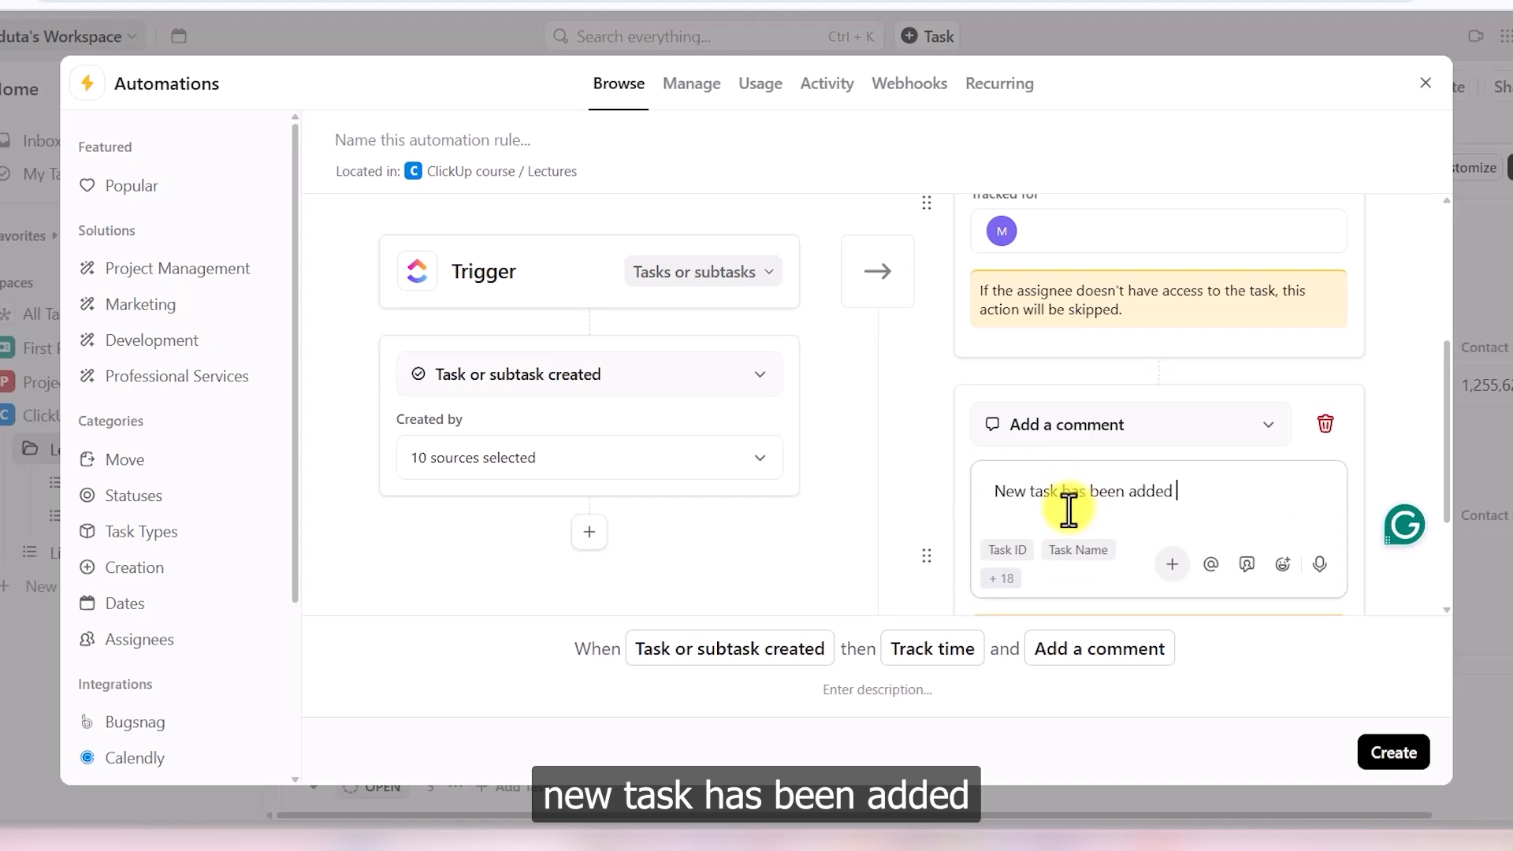
type("in the list")
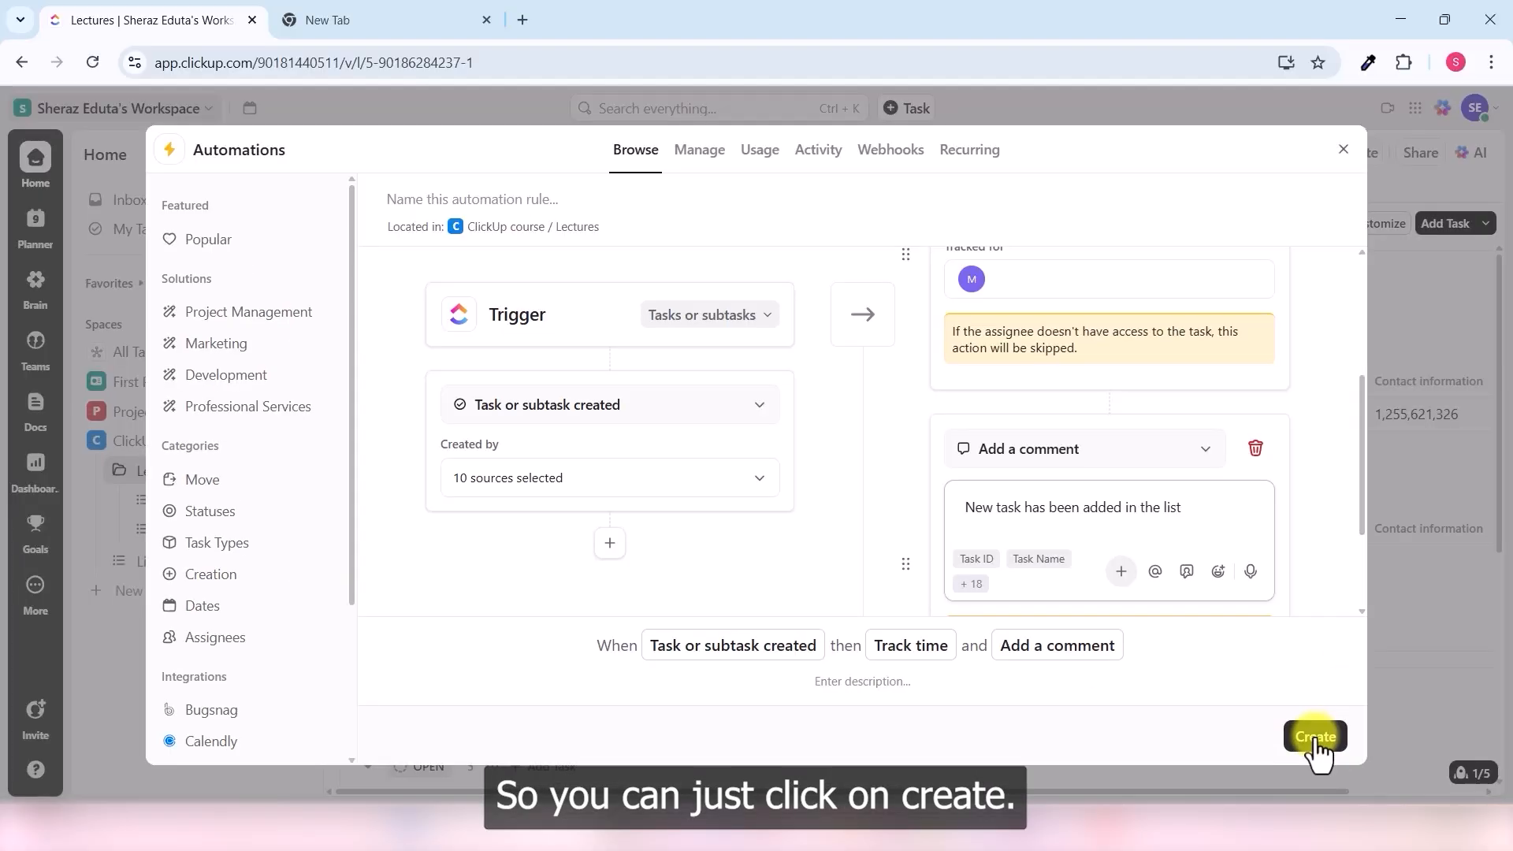
left_click(1393, 752)
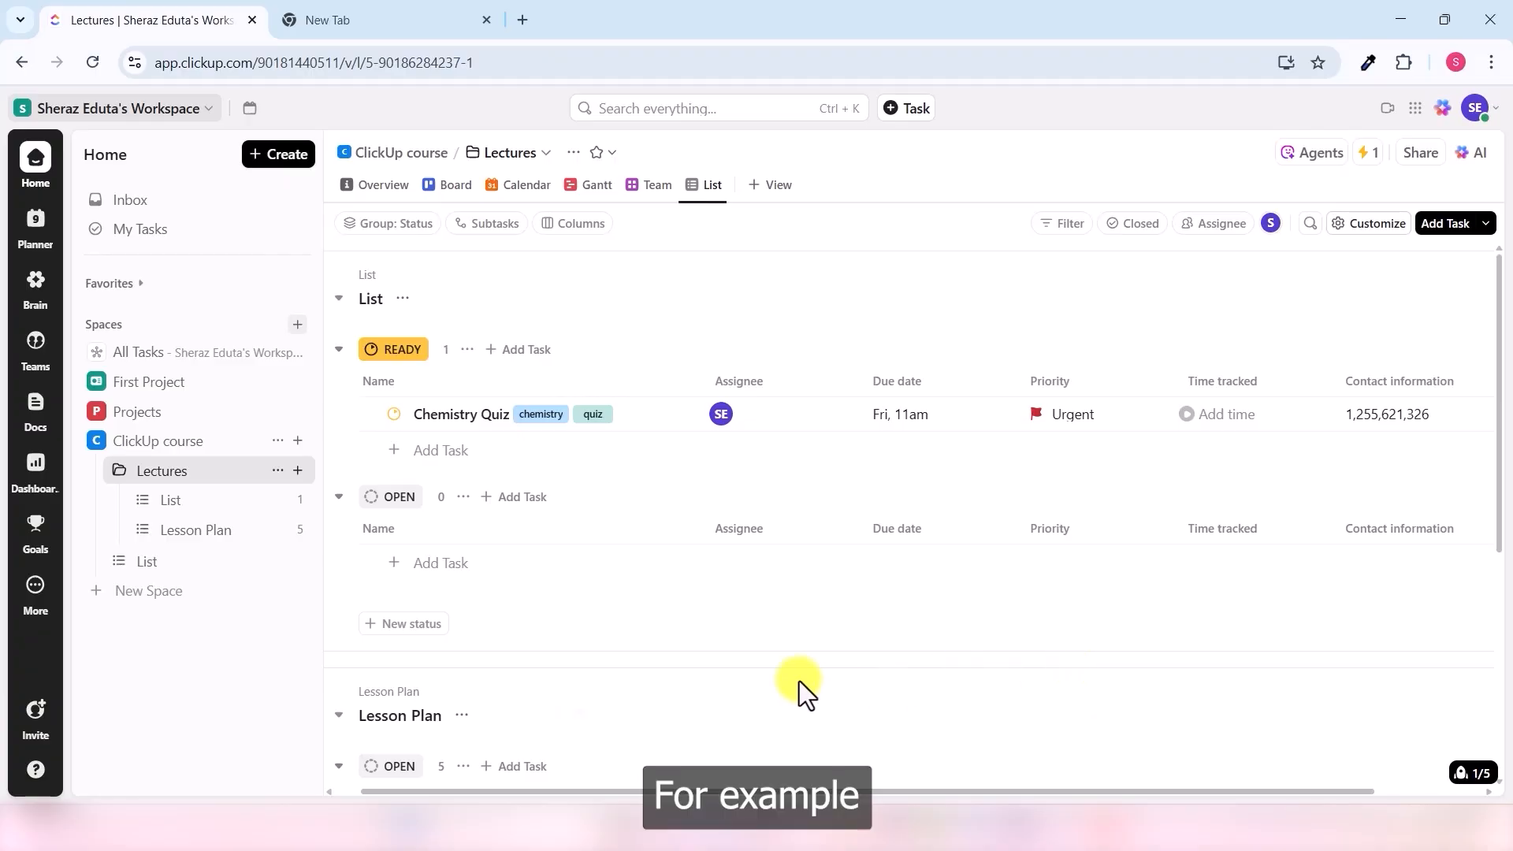
- Scroll the Lectures list down to the Lesson Plan tasks, including Chapter Review
scroll(733, 534, "down", 5)
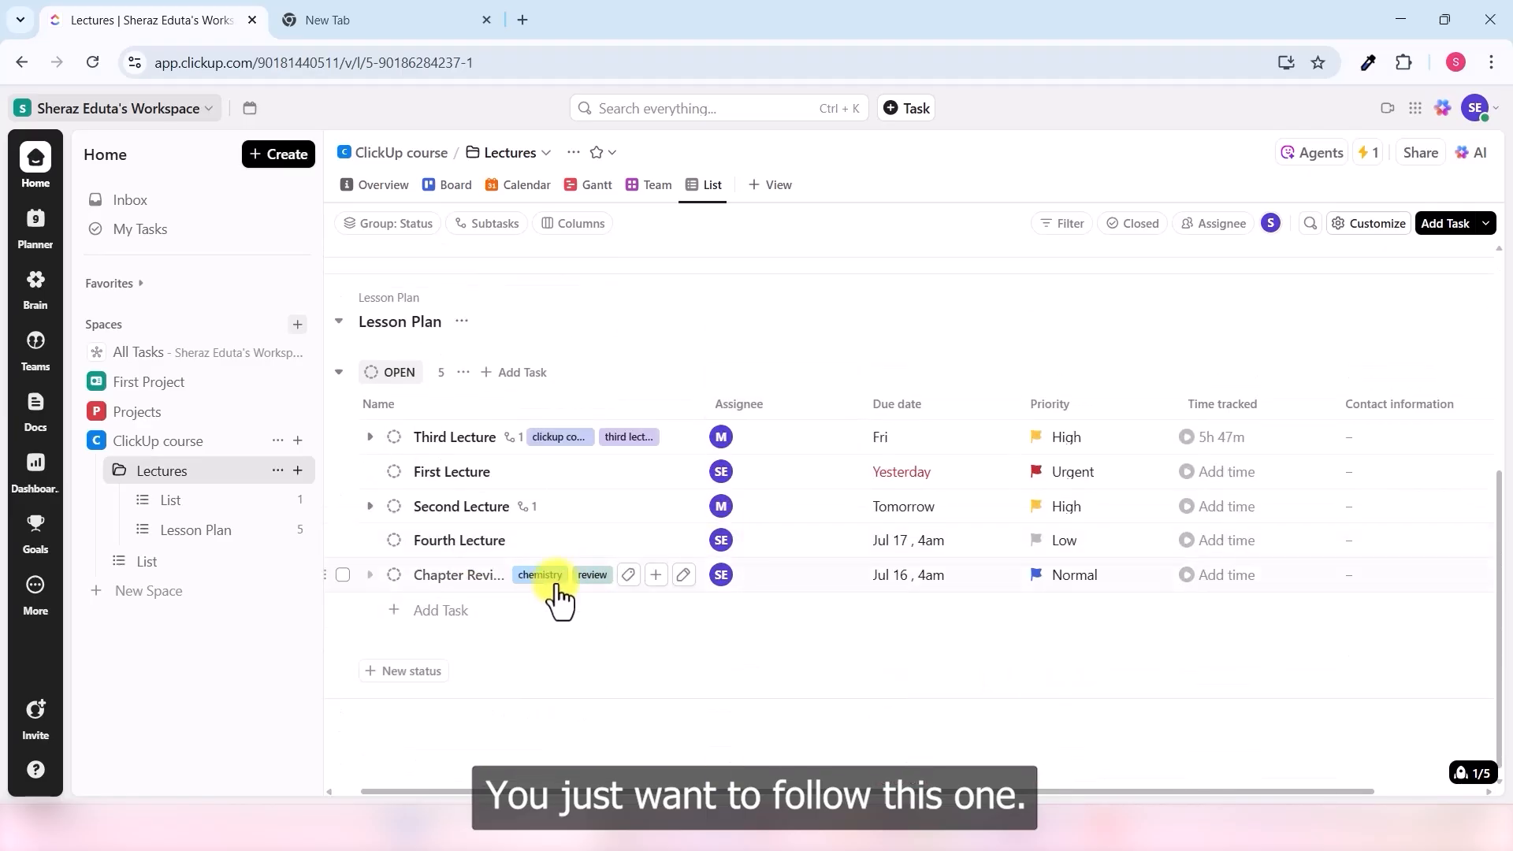
left_click(457, 583)
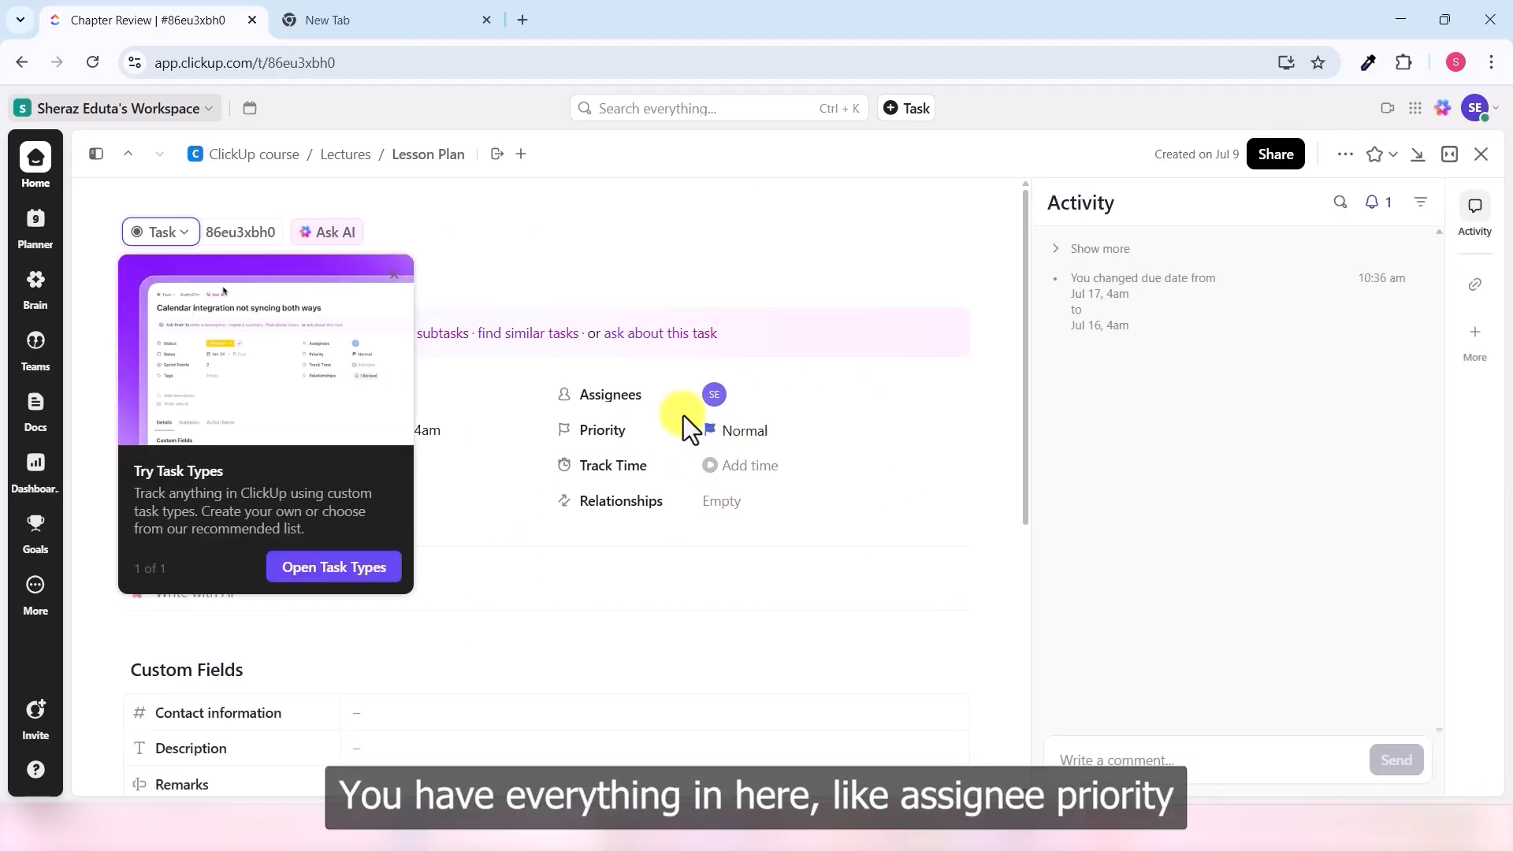
left_click(621, 536)
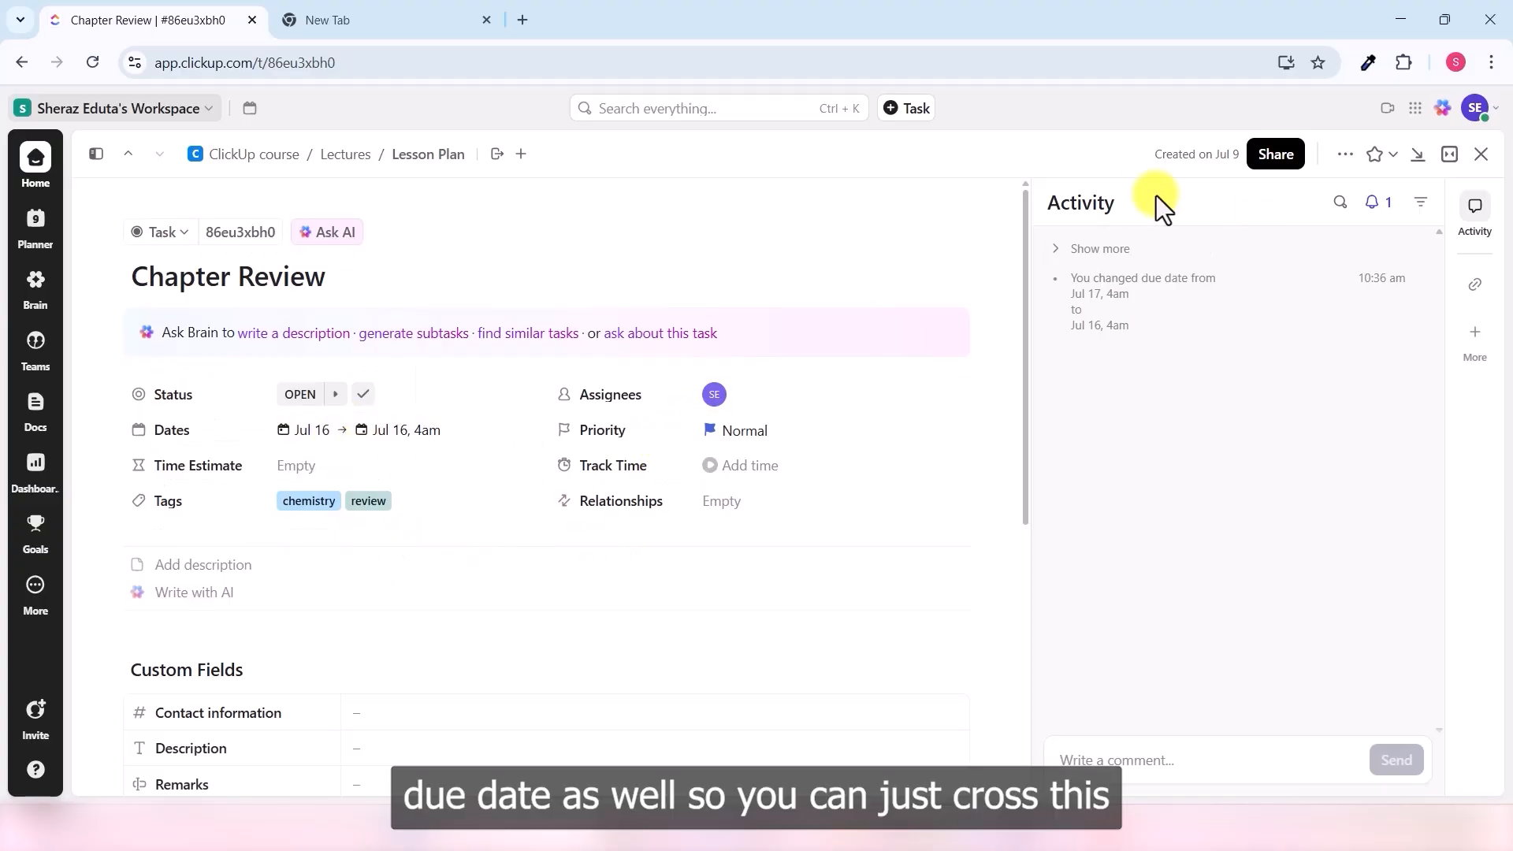
left_click(1481, 153)
left_click_drag(903, 792, 1067, 792)
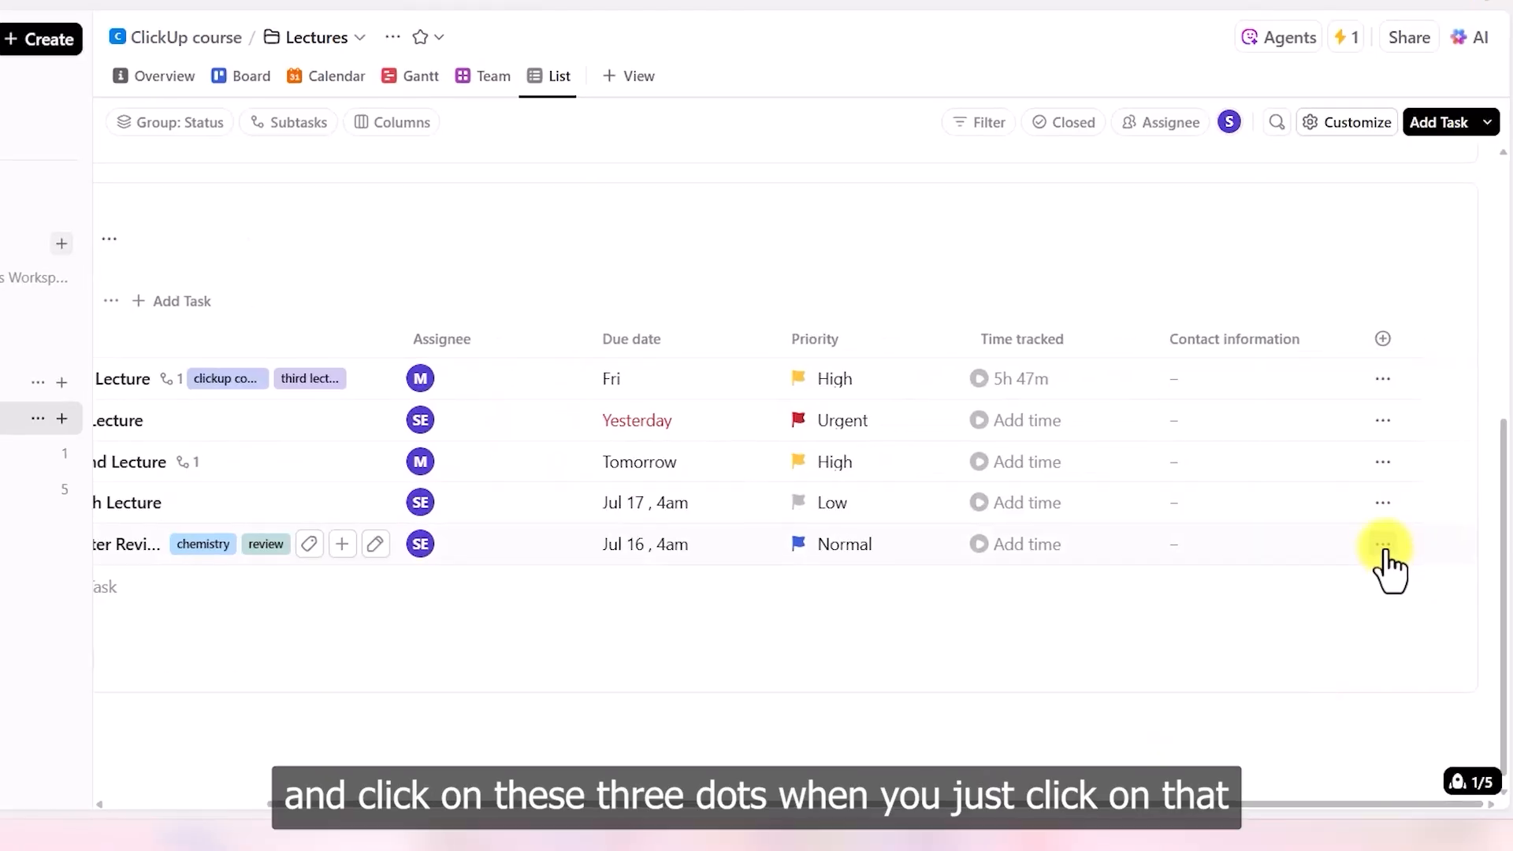
- Save the Chapter Review task as a new template named 'Review Template'
left_click(1383, 544)
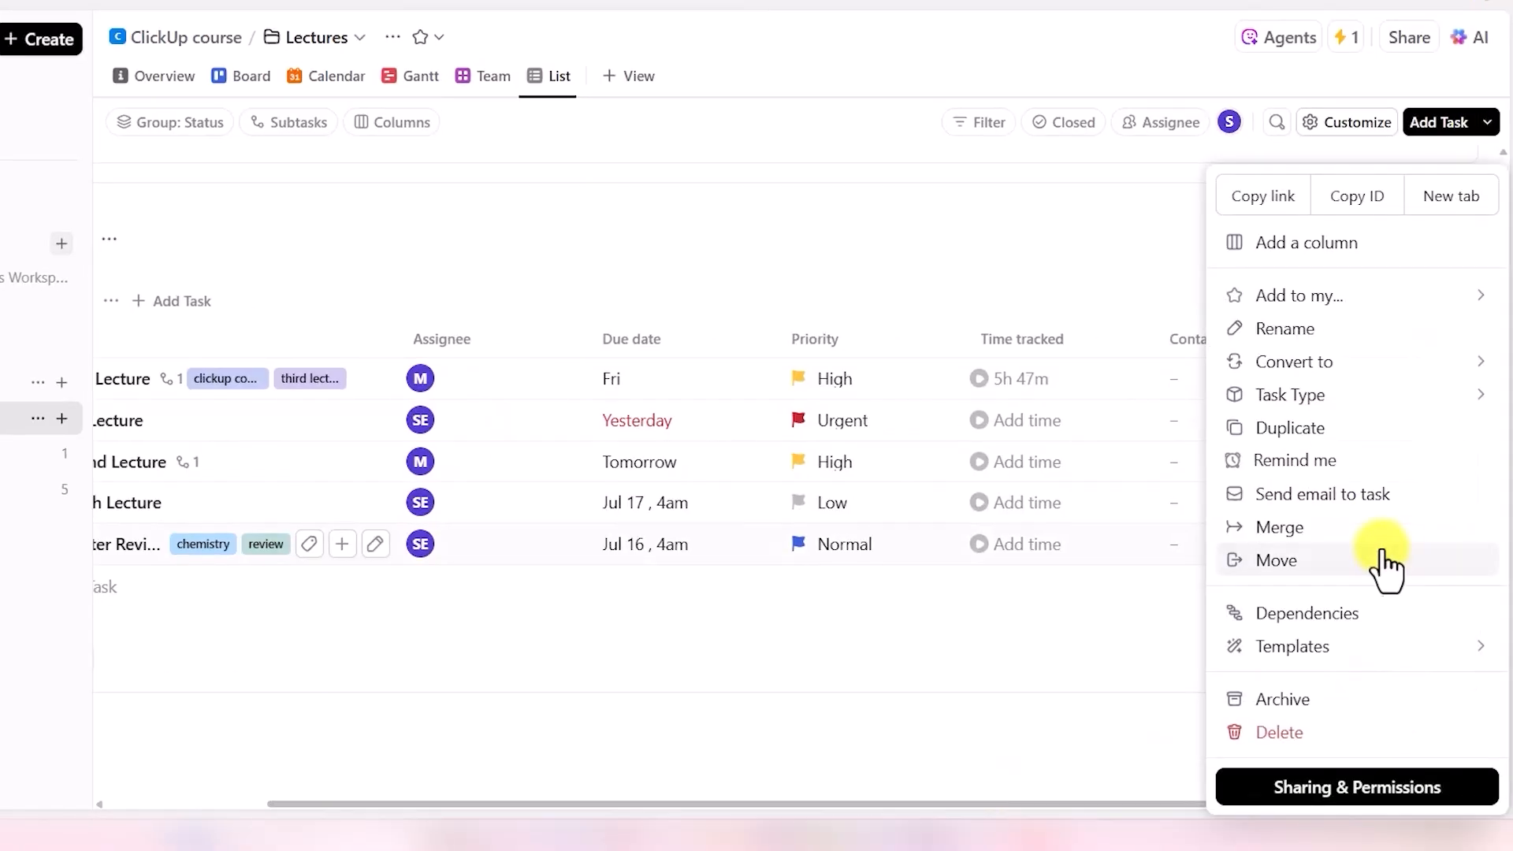
left_click(1419, 665)
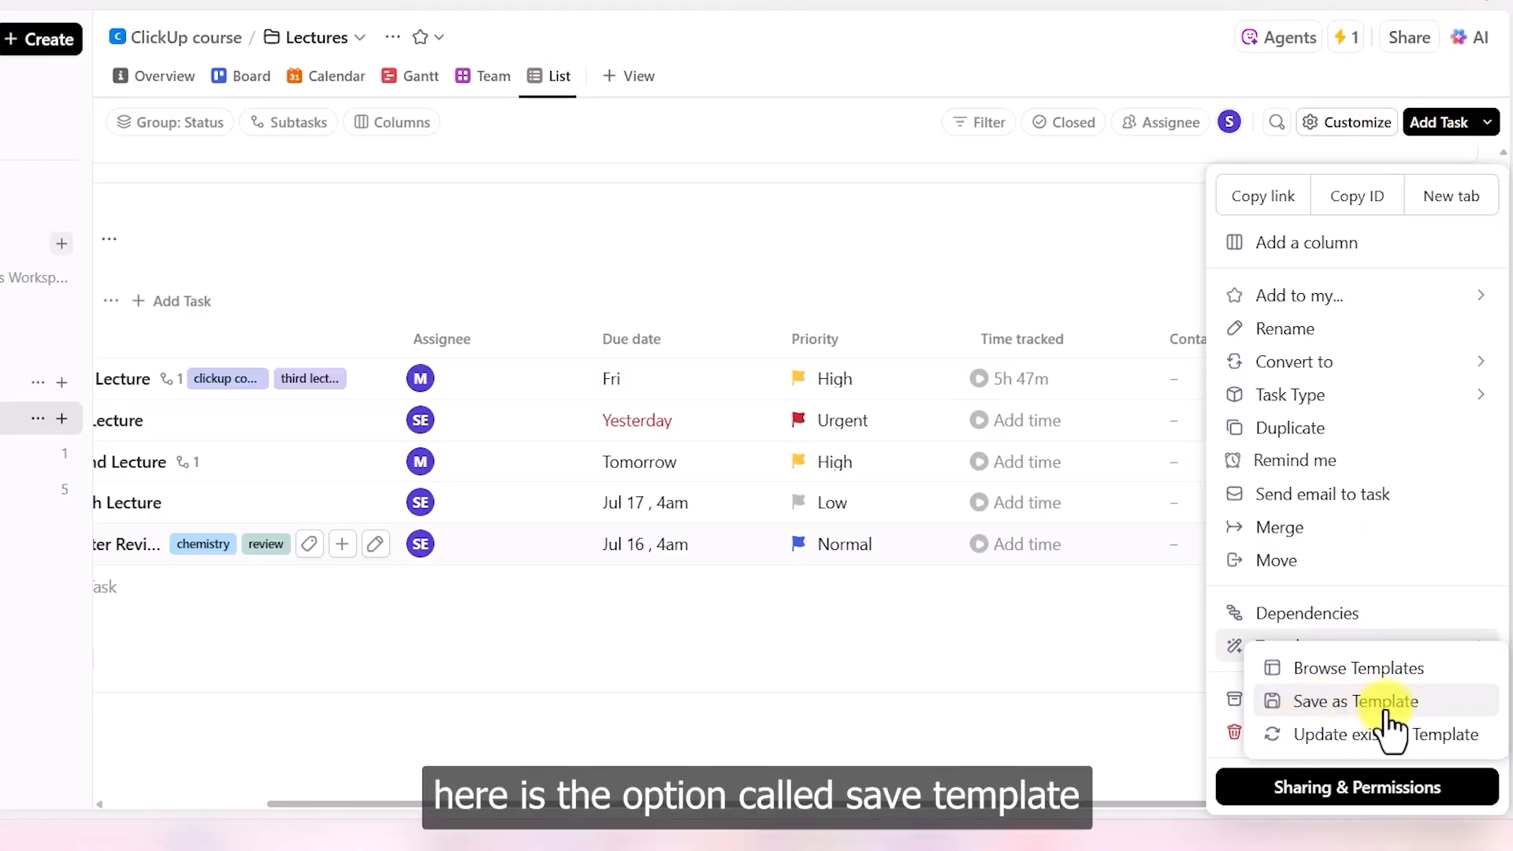
left_click(1360, 709)
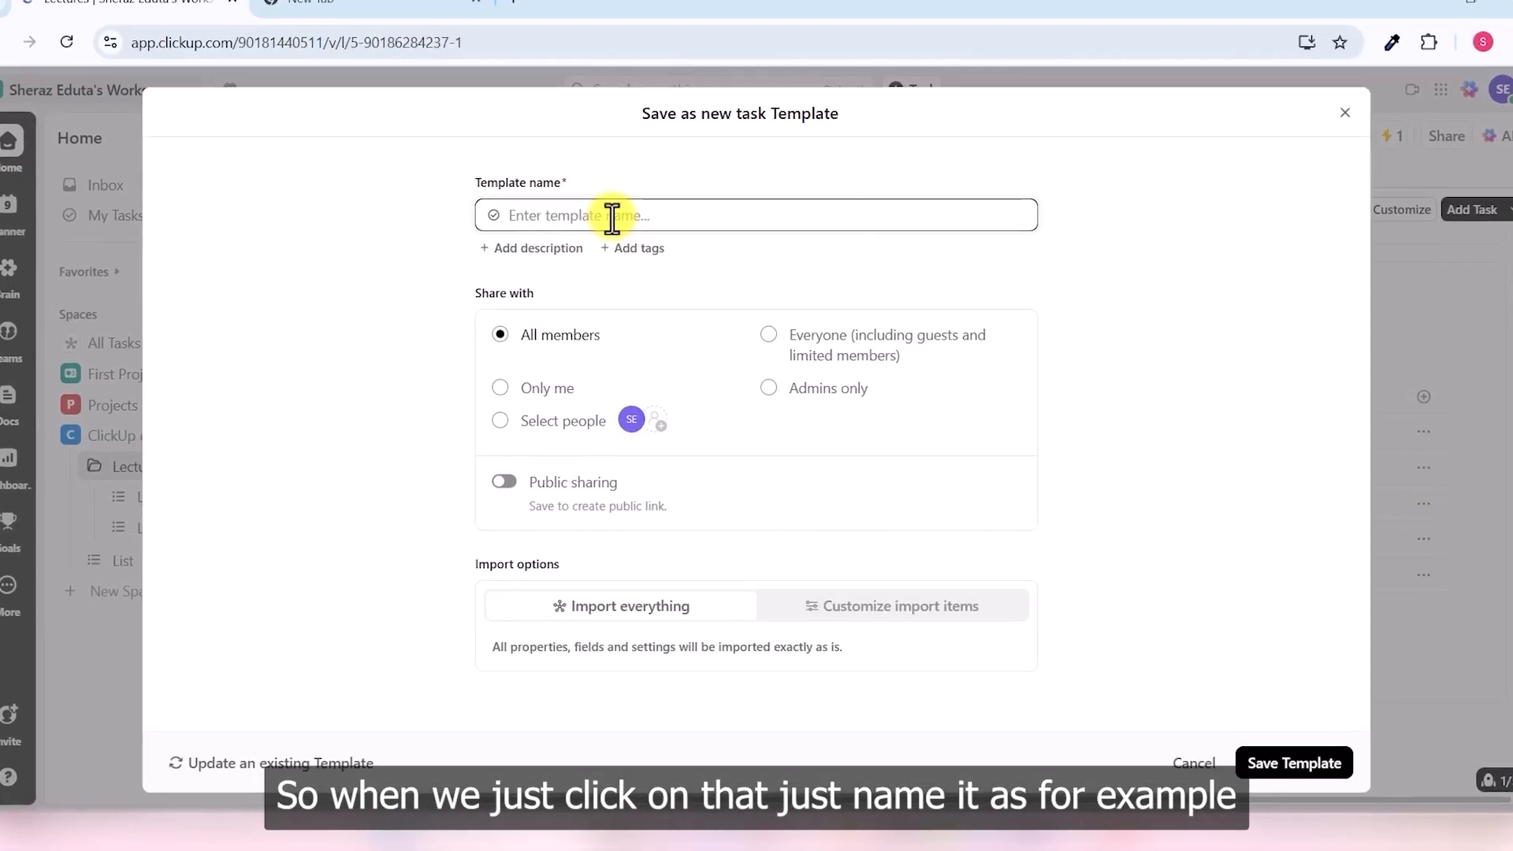
left_click(612, 215)
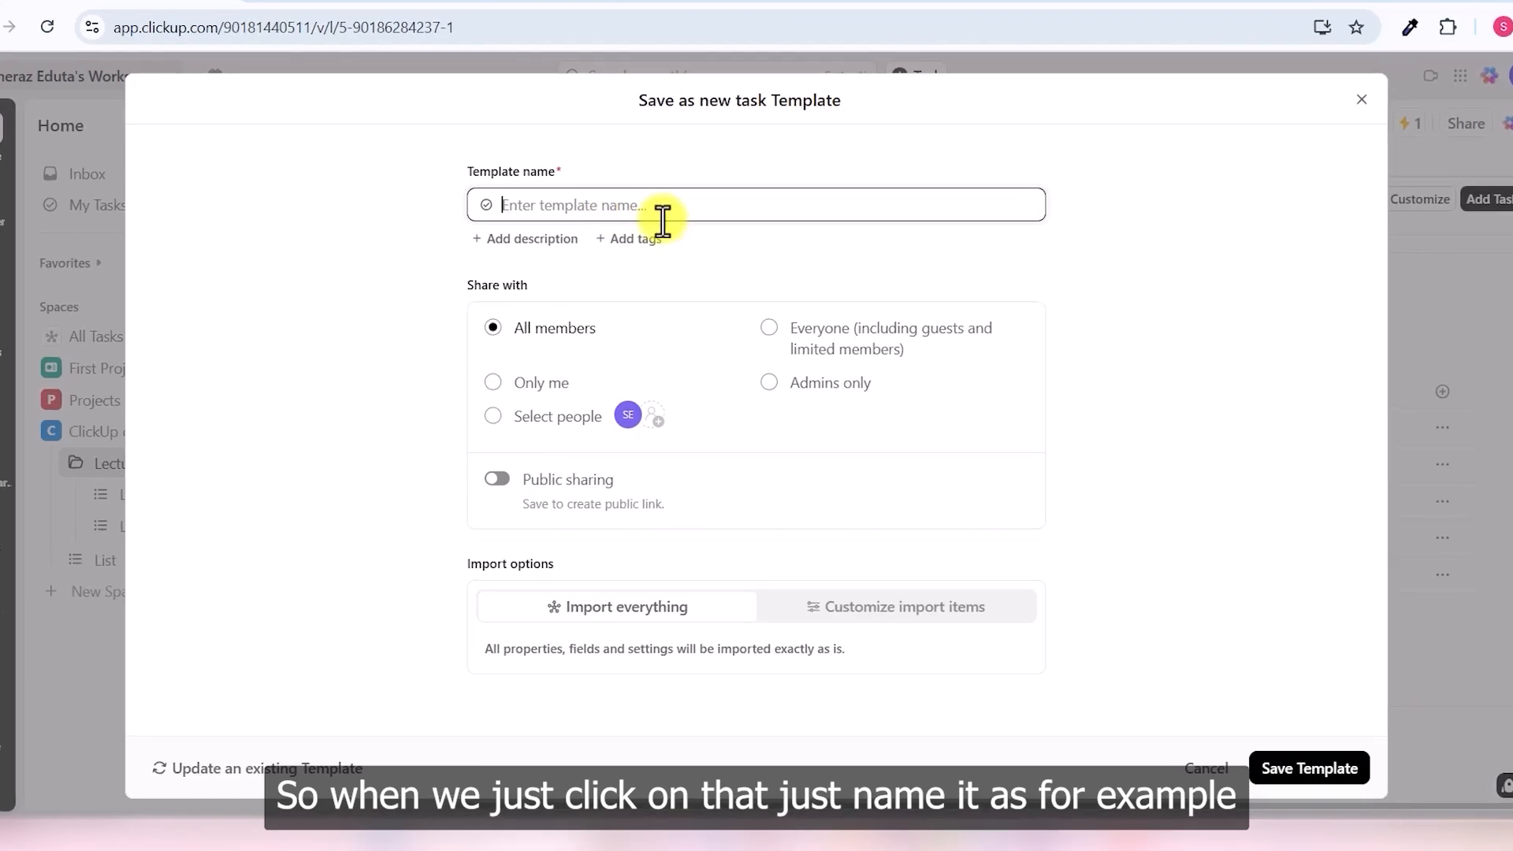
type("Review")
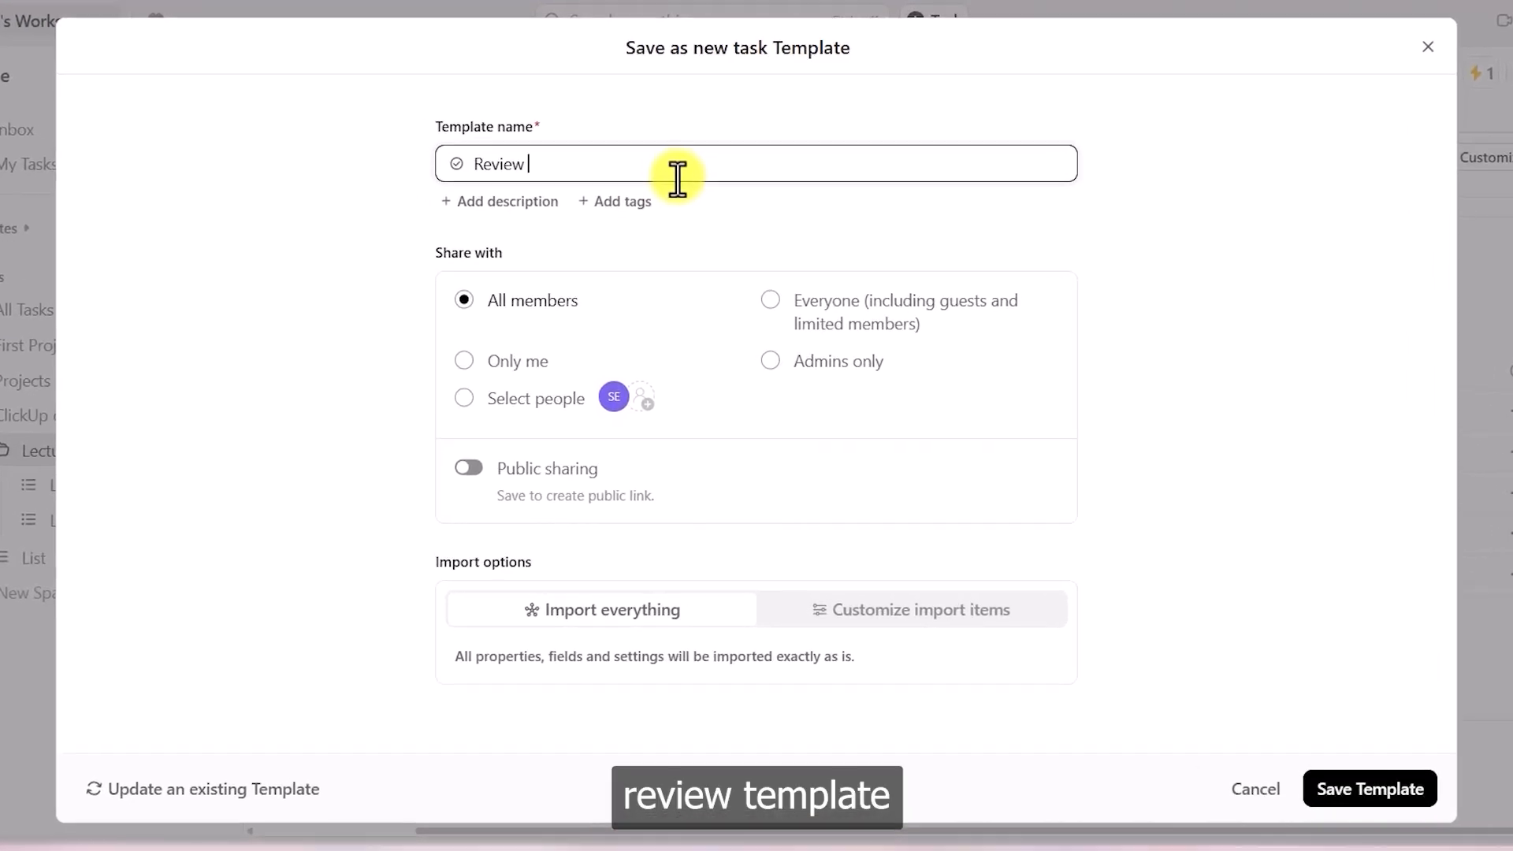
type(" Template")
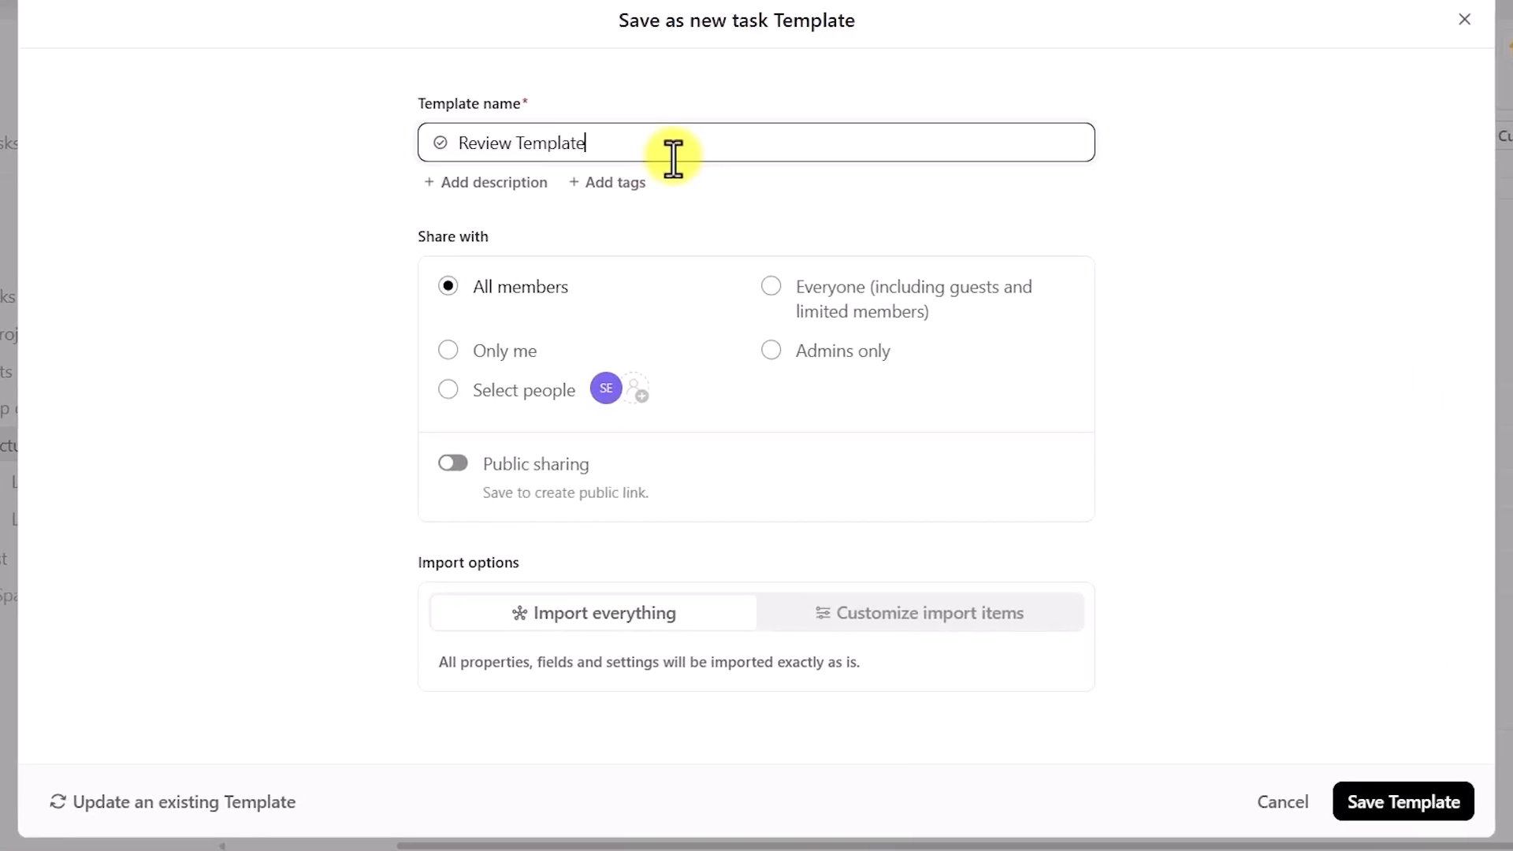
- Tag the template with review and subject, then save the Review Template
left_click(616, 184)
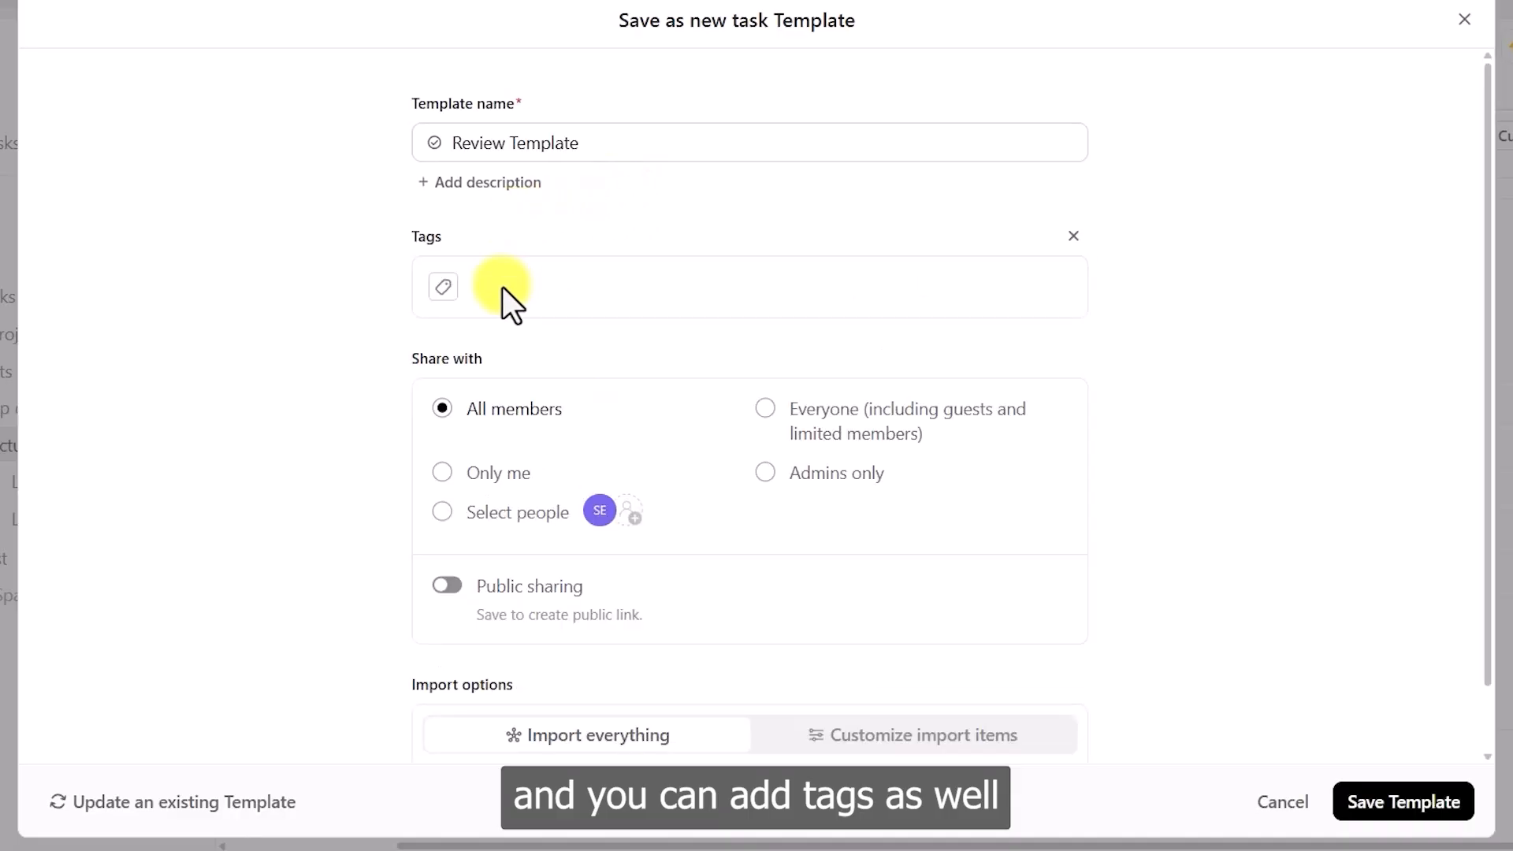
left_click(444, 288)
type("review")
key("Return")
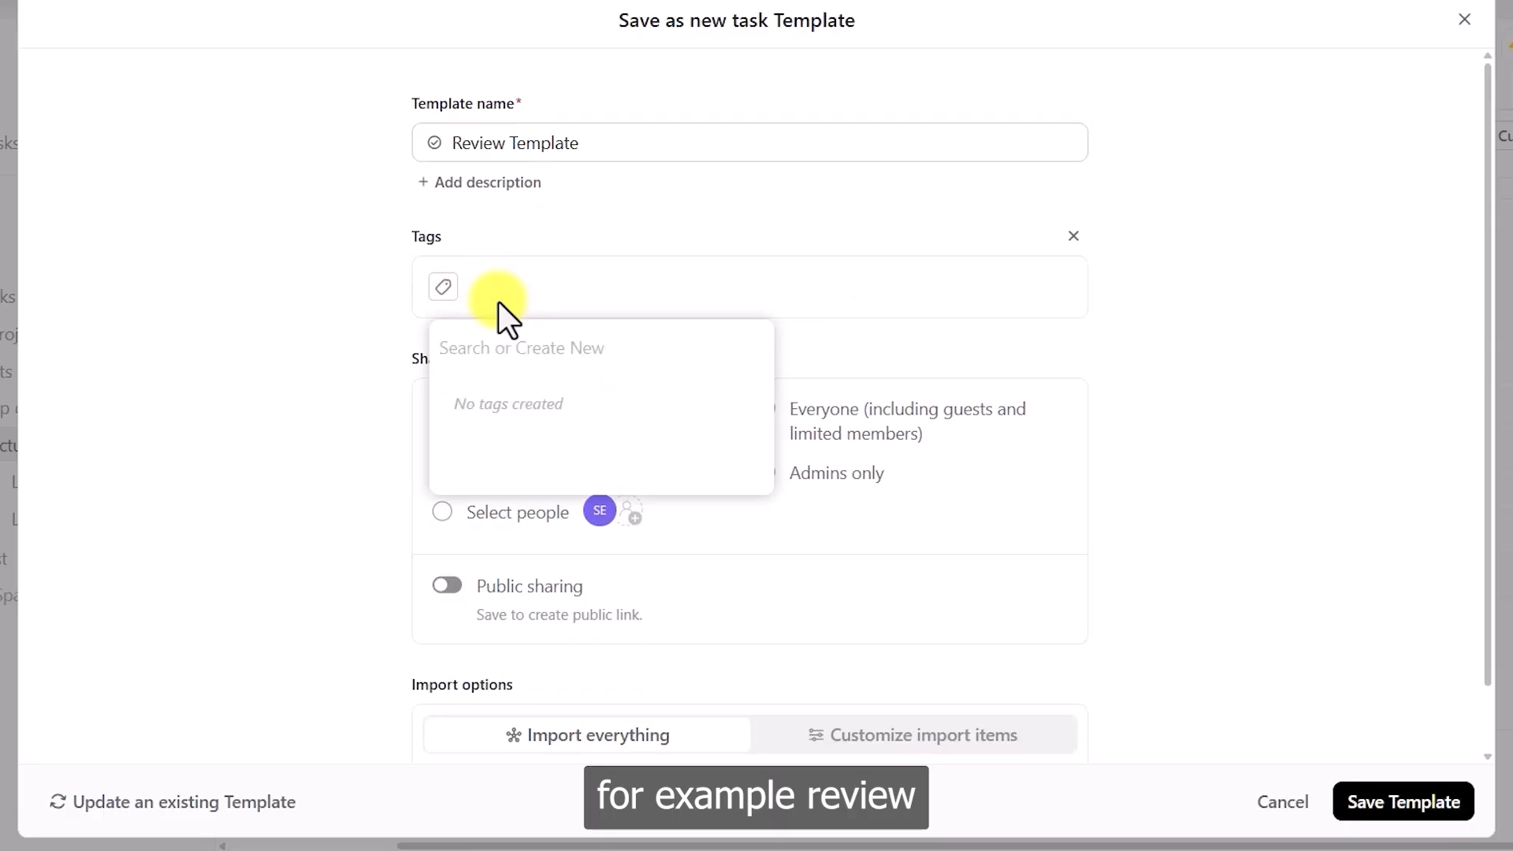
type("subject")
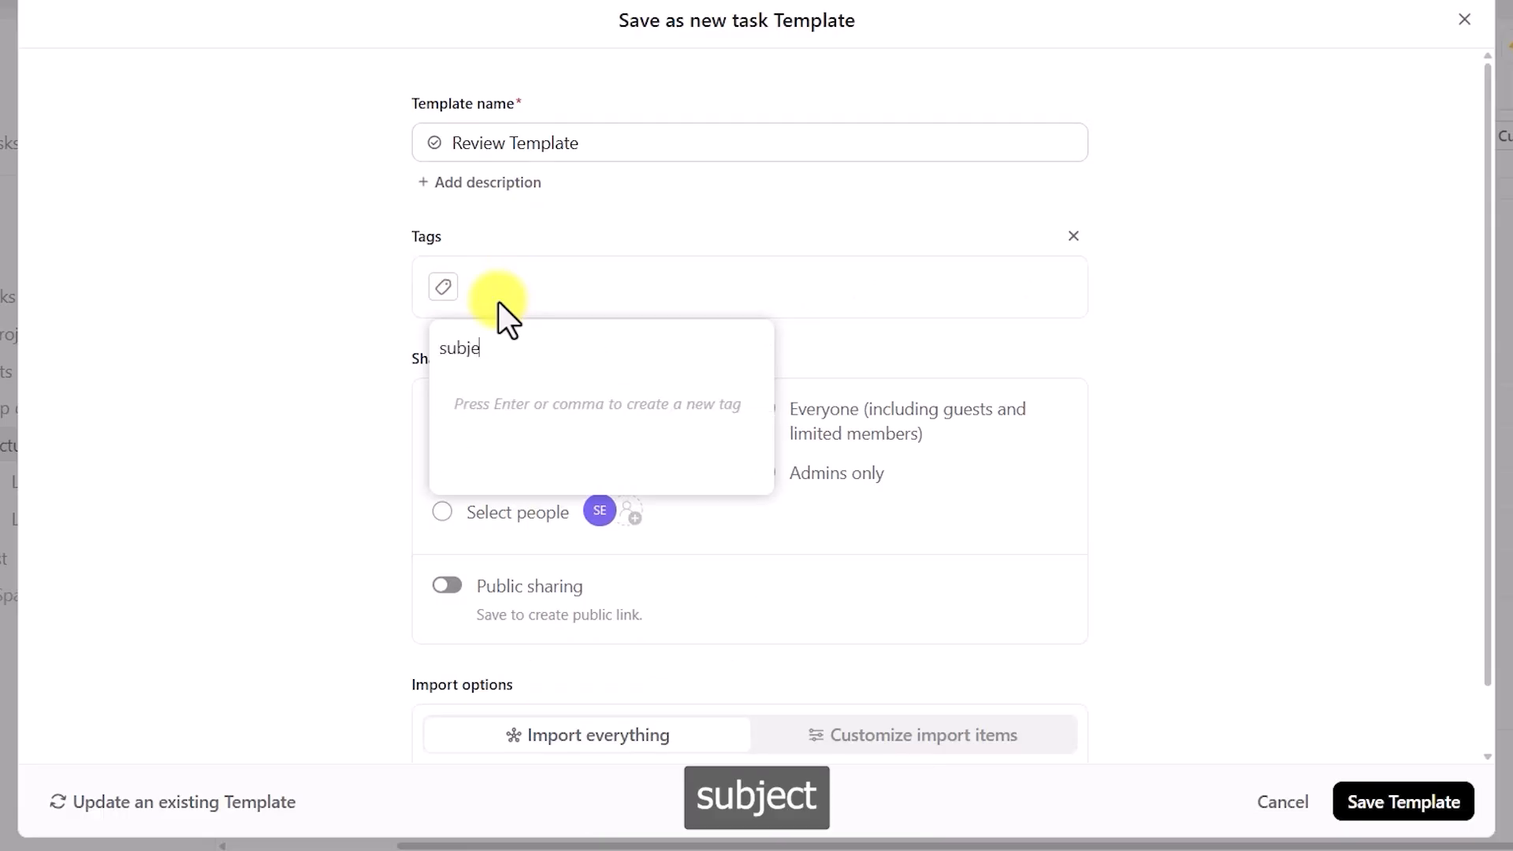
key("Return")
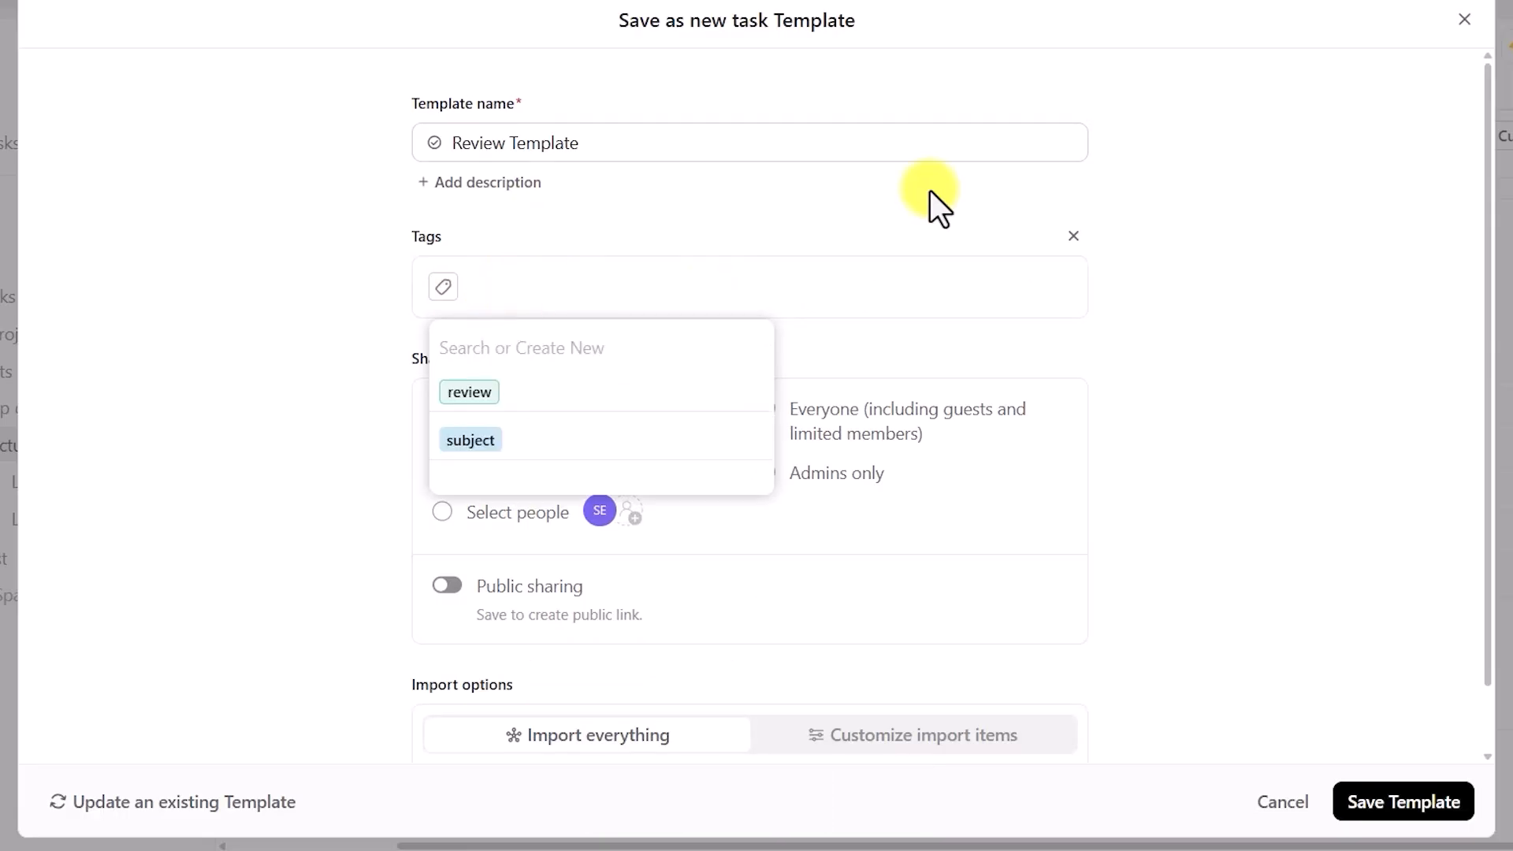
left_click(864, 223)
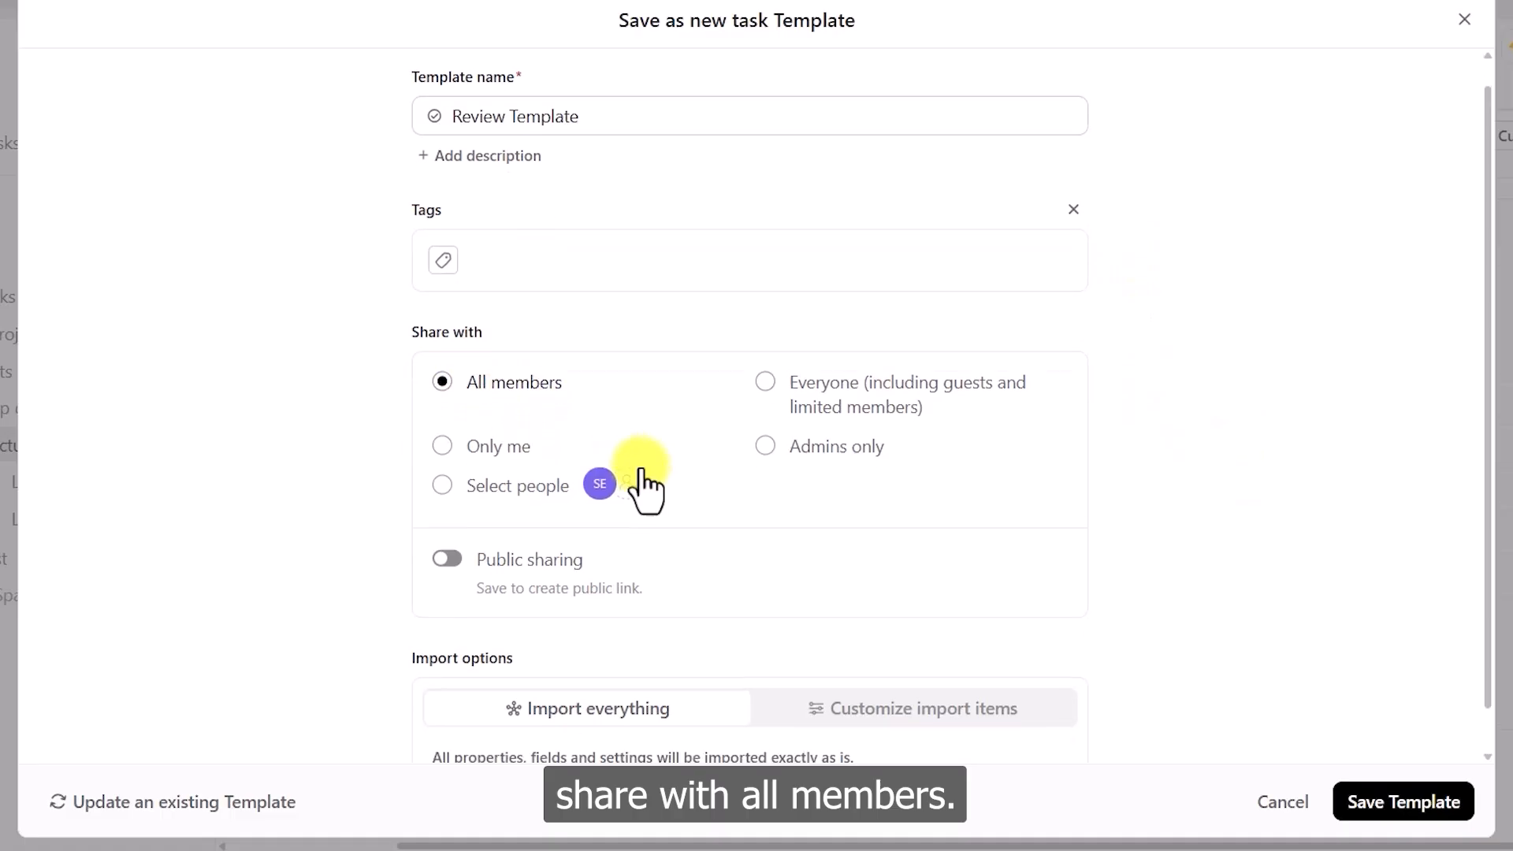
scroll(641, 484, "down", 1)
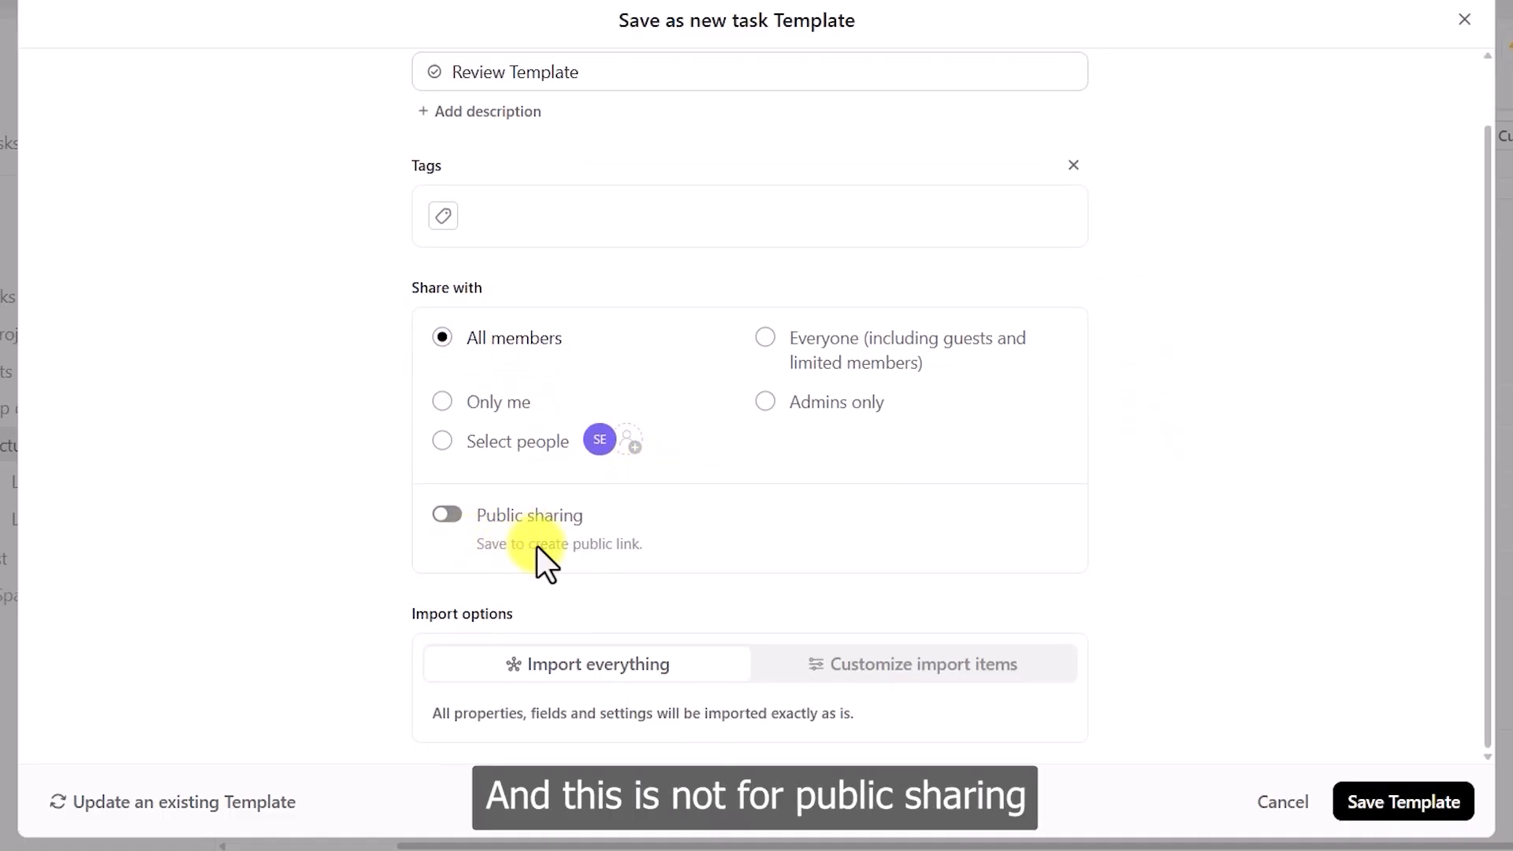
left_click(1405, 806)
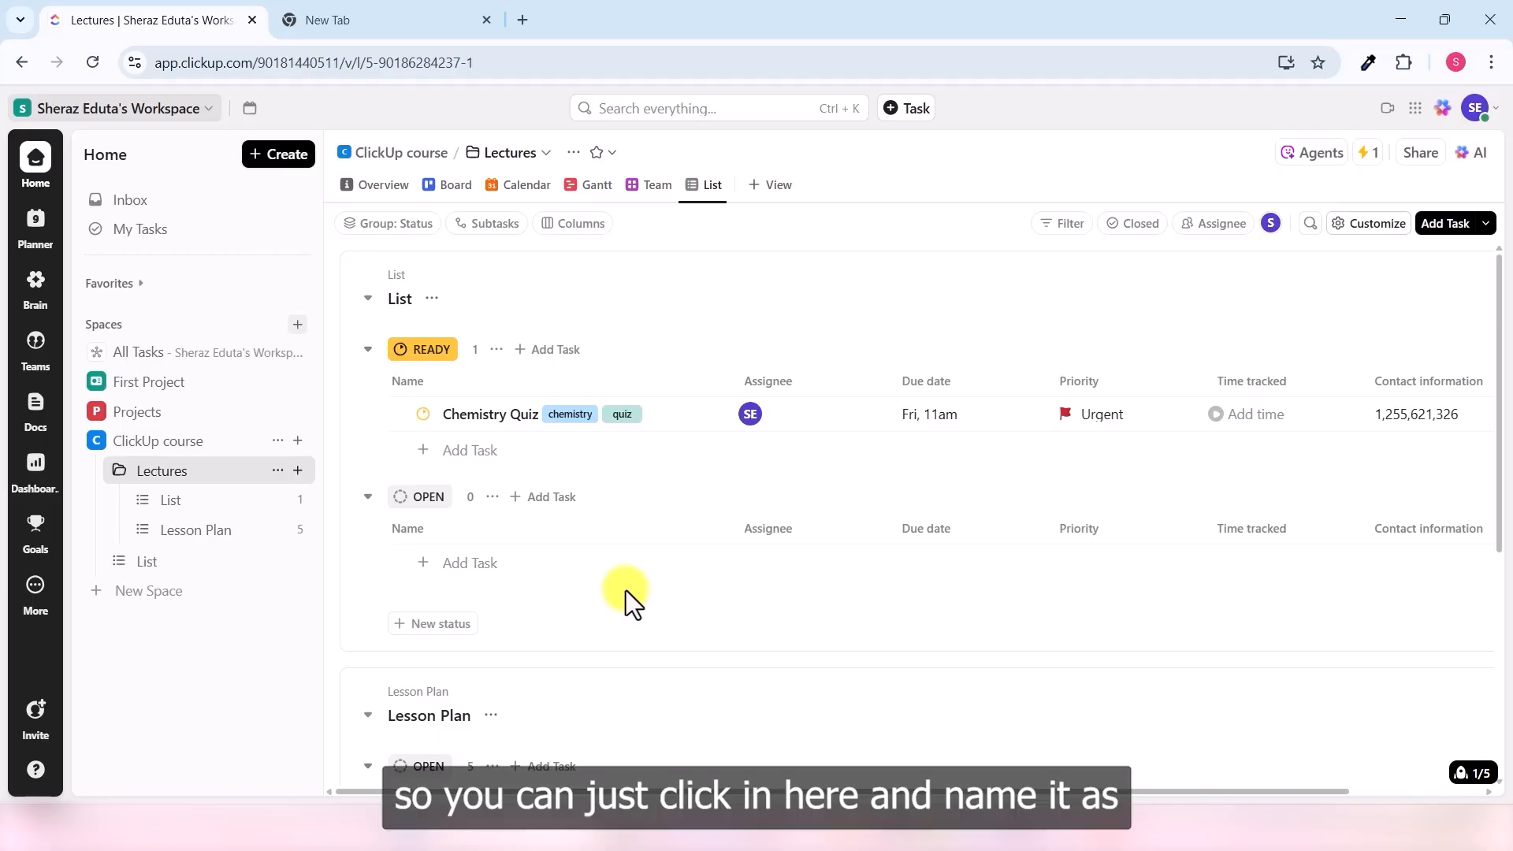
- Add a READY task named Physics Subject Review and open its pinned templates
left_click(477, 452)
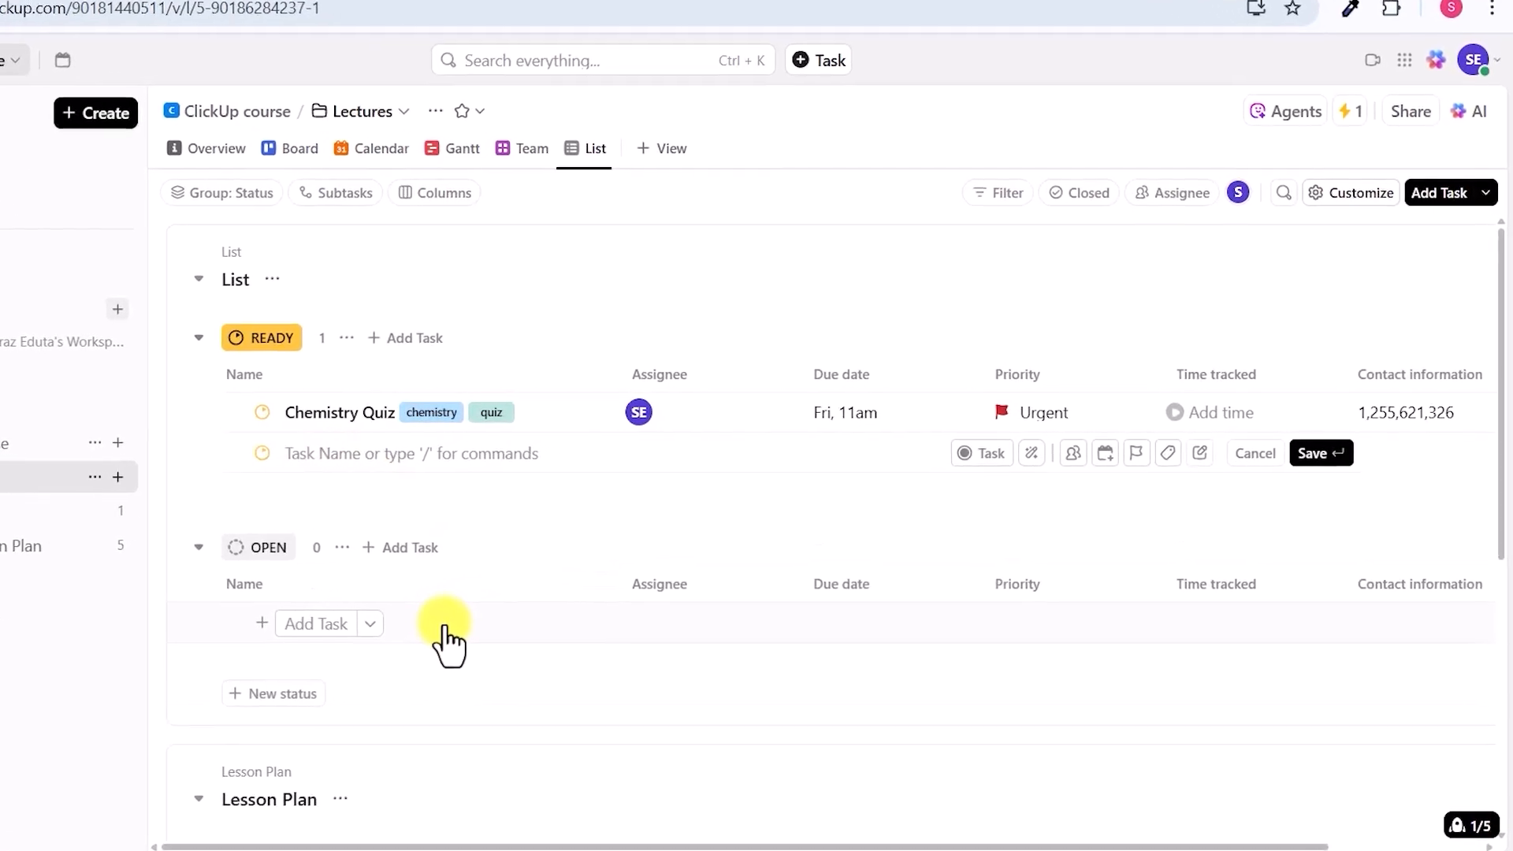
type("Physics Subject Review")
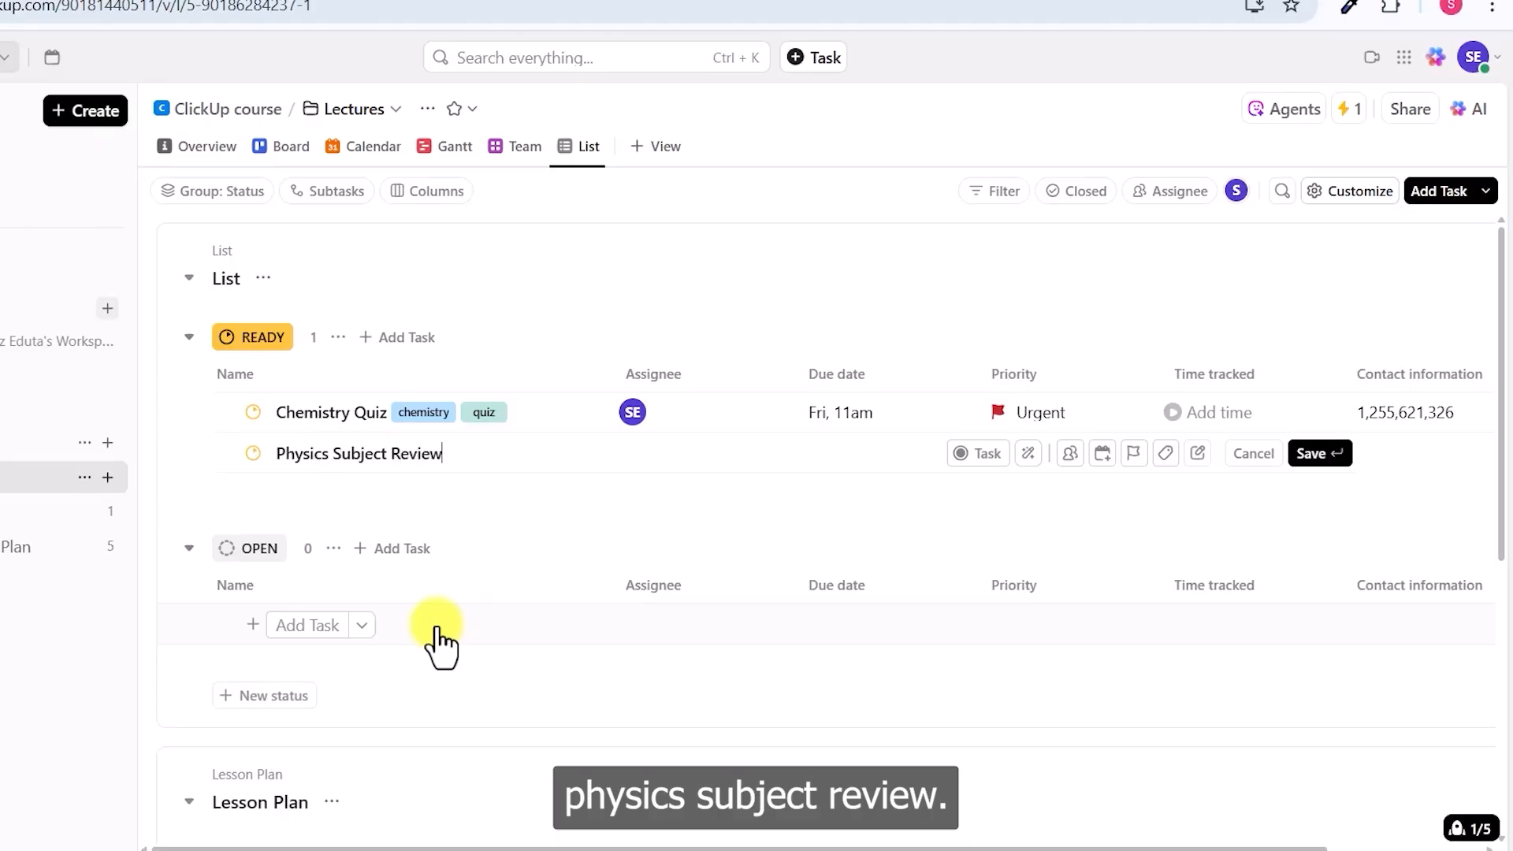
left_click(1030, 455)
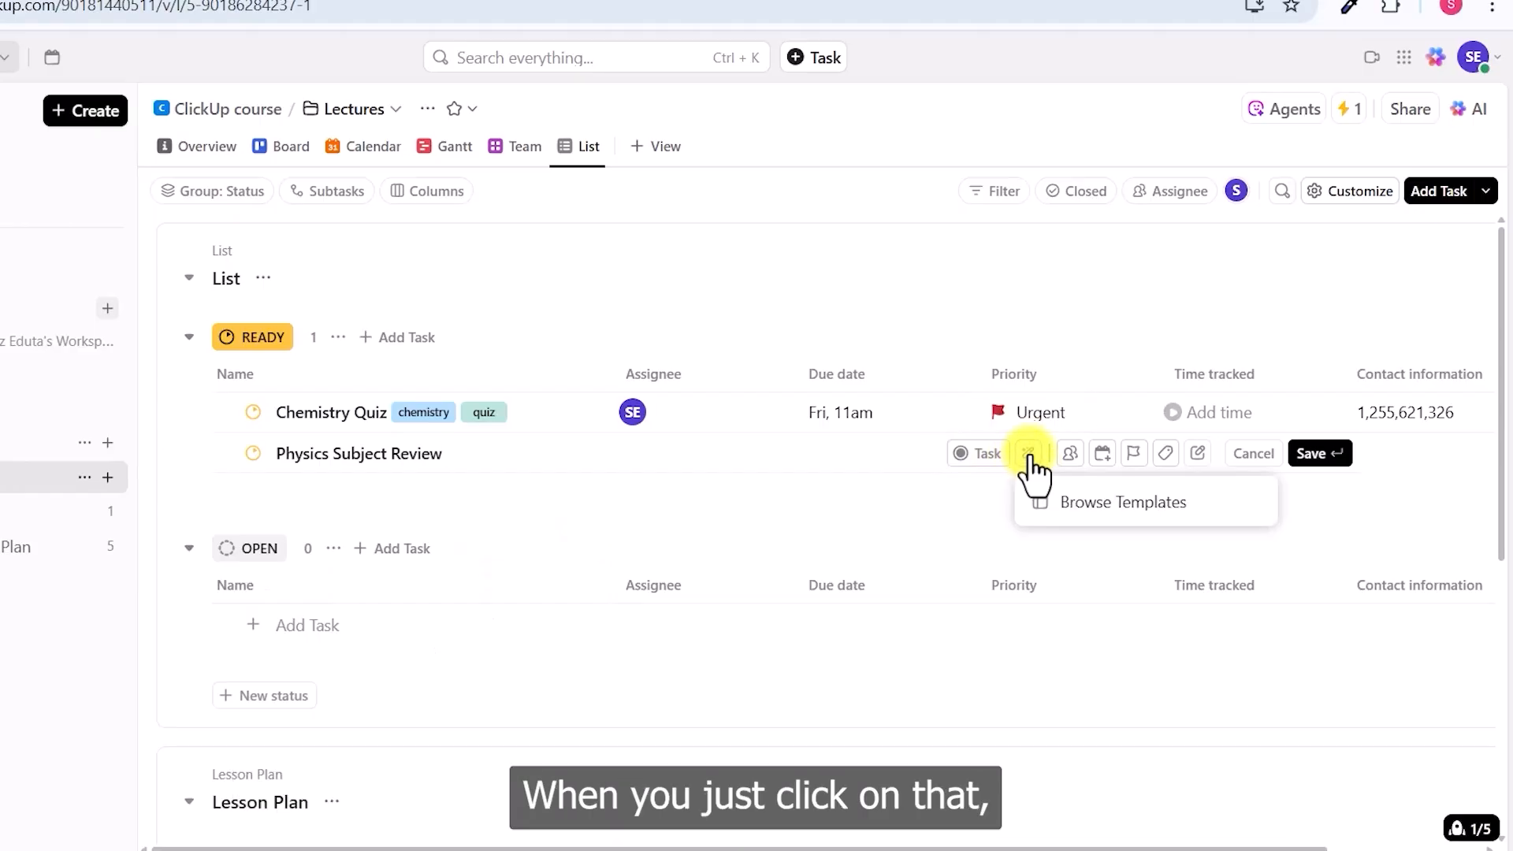
- Create a task from the saved Review Template through the Template Center
left_click(1124, 502)
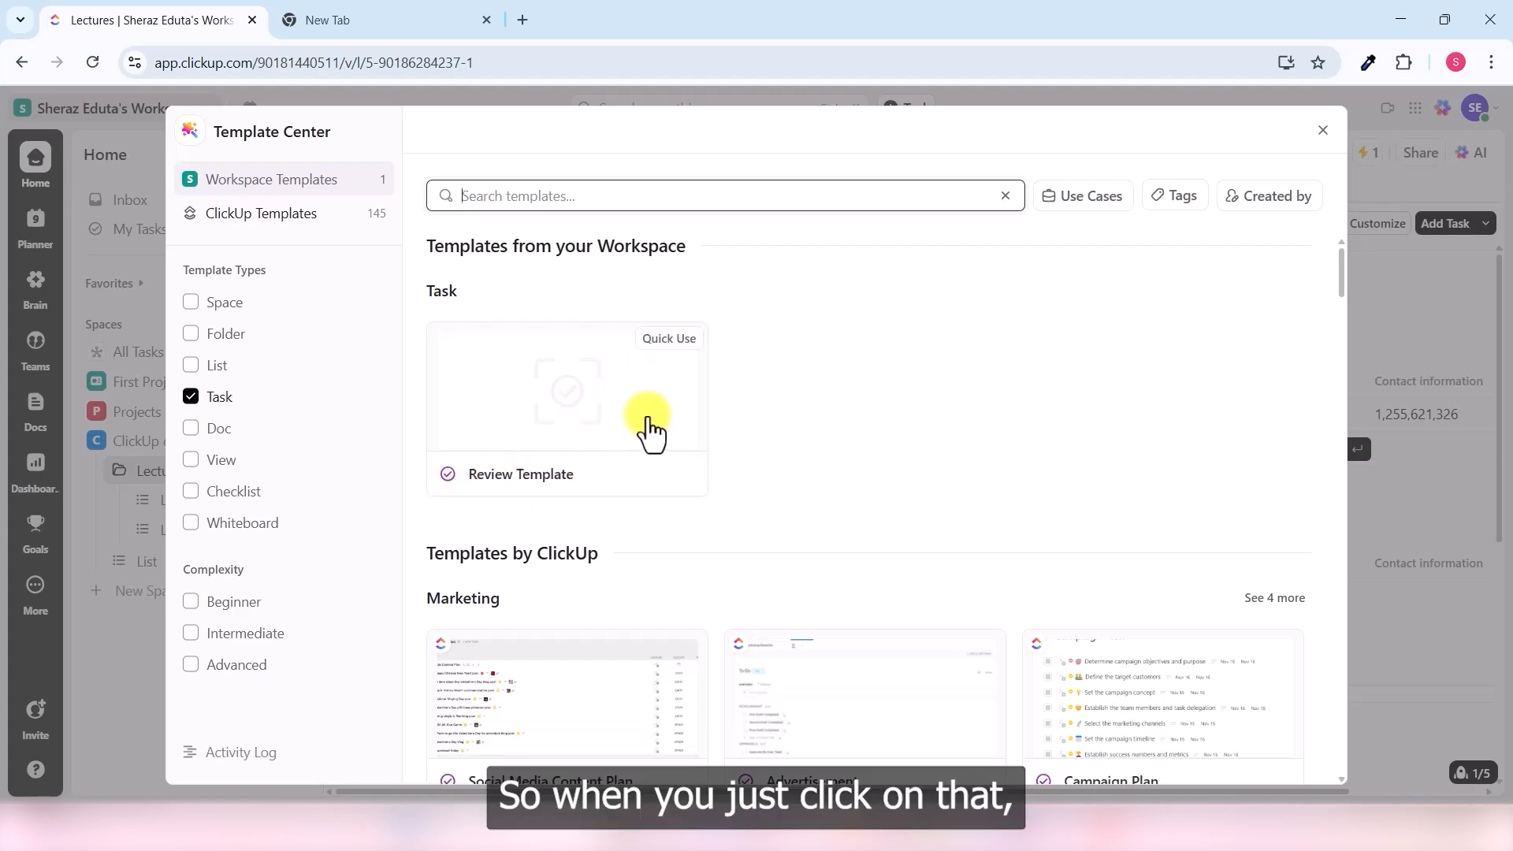
left_click(645, 426)
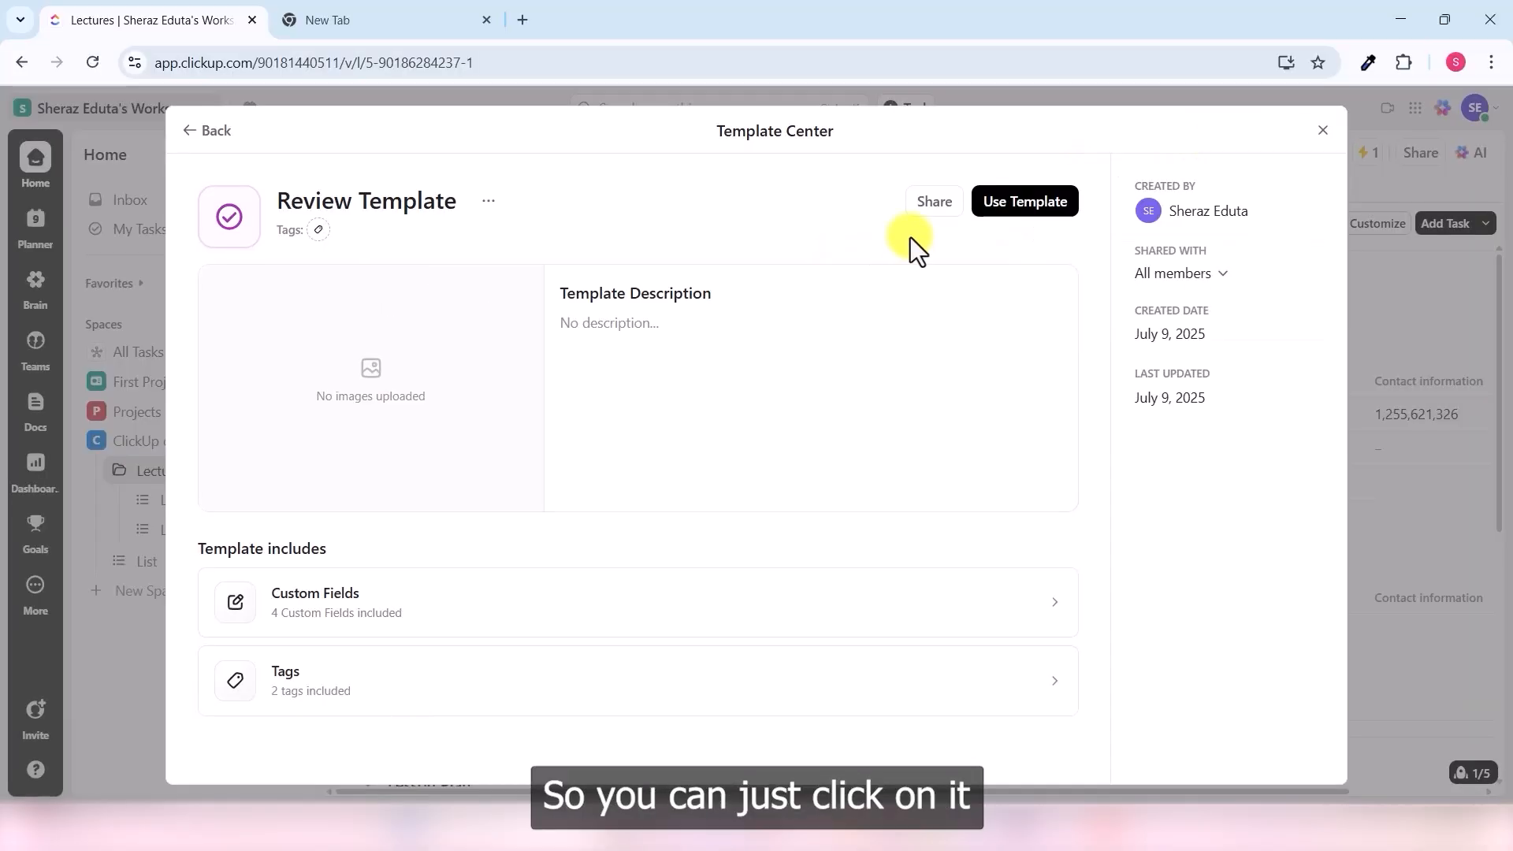
left_click(1049, 216)
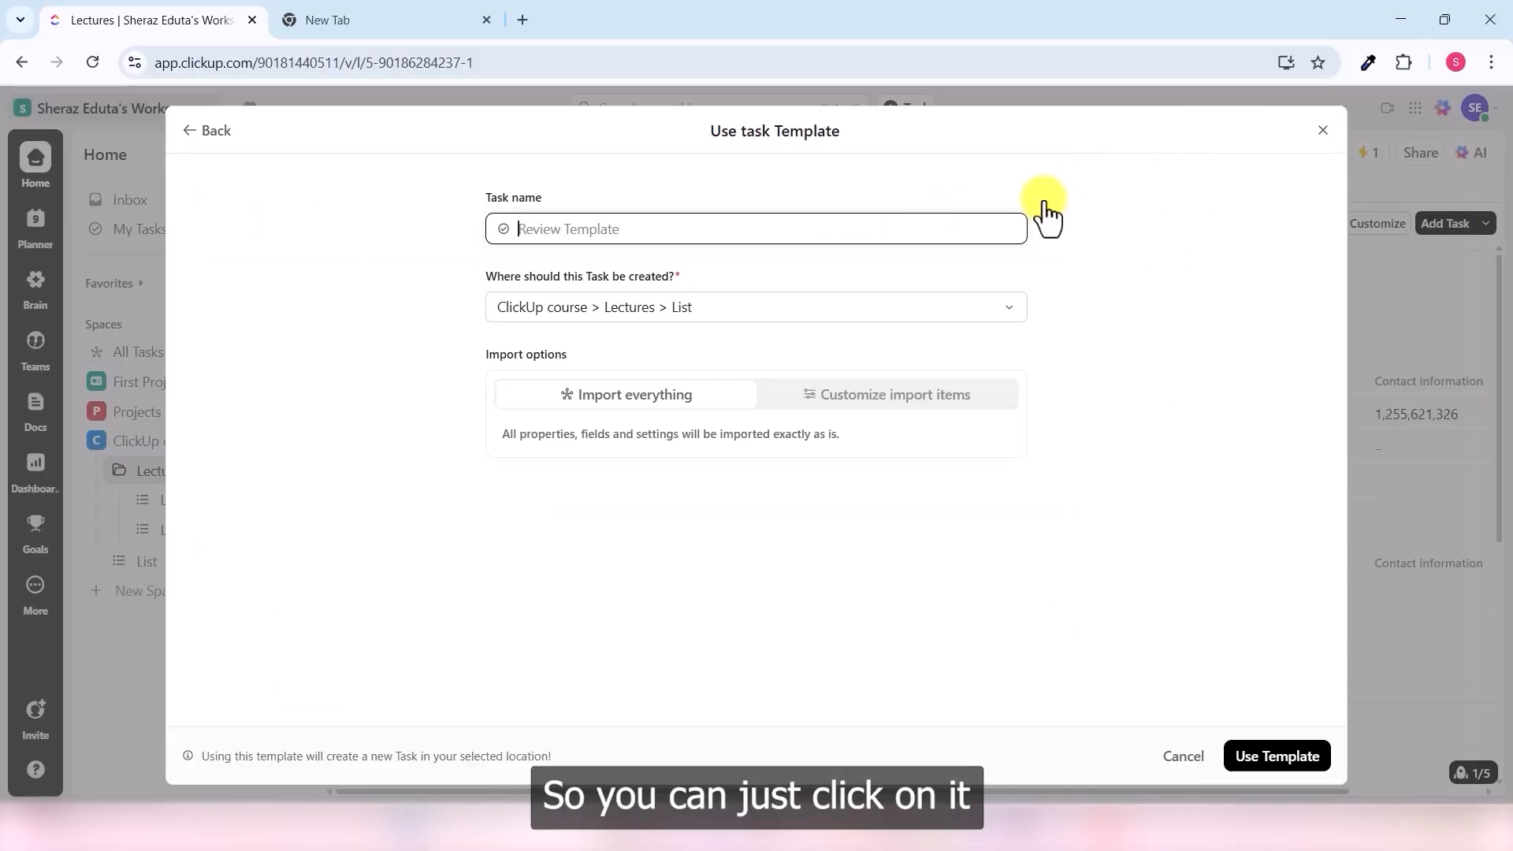
left_click(1289, 758)
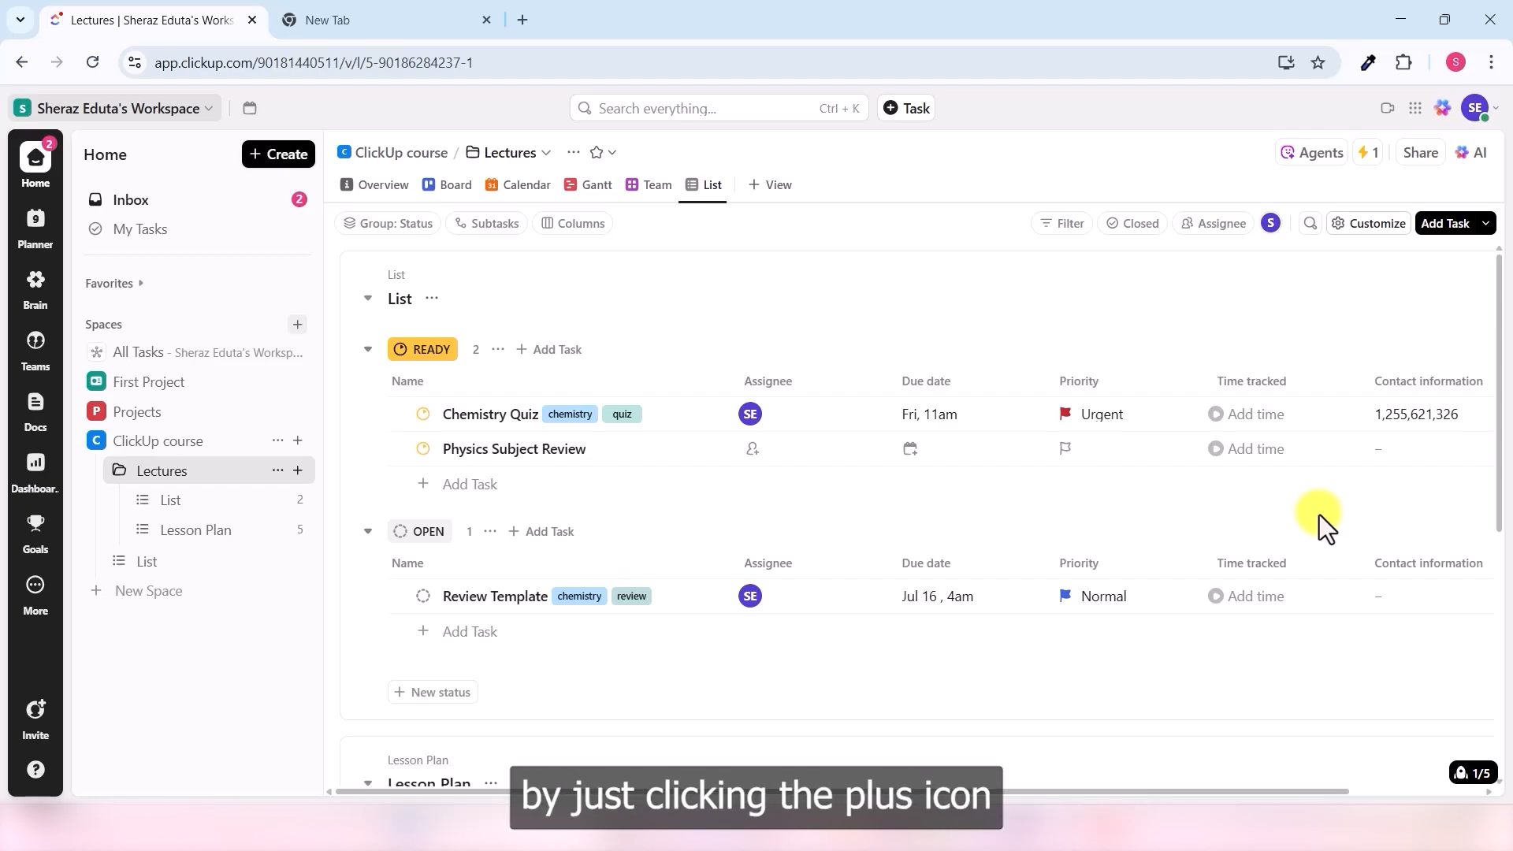
- Add a READY task named Quiz Review and browse its available task templates
left_click_drag(1326, 811, 1470, 798)
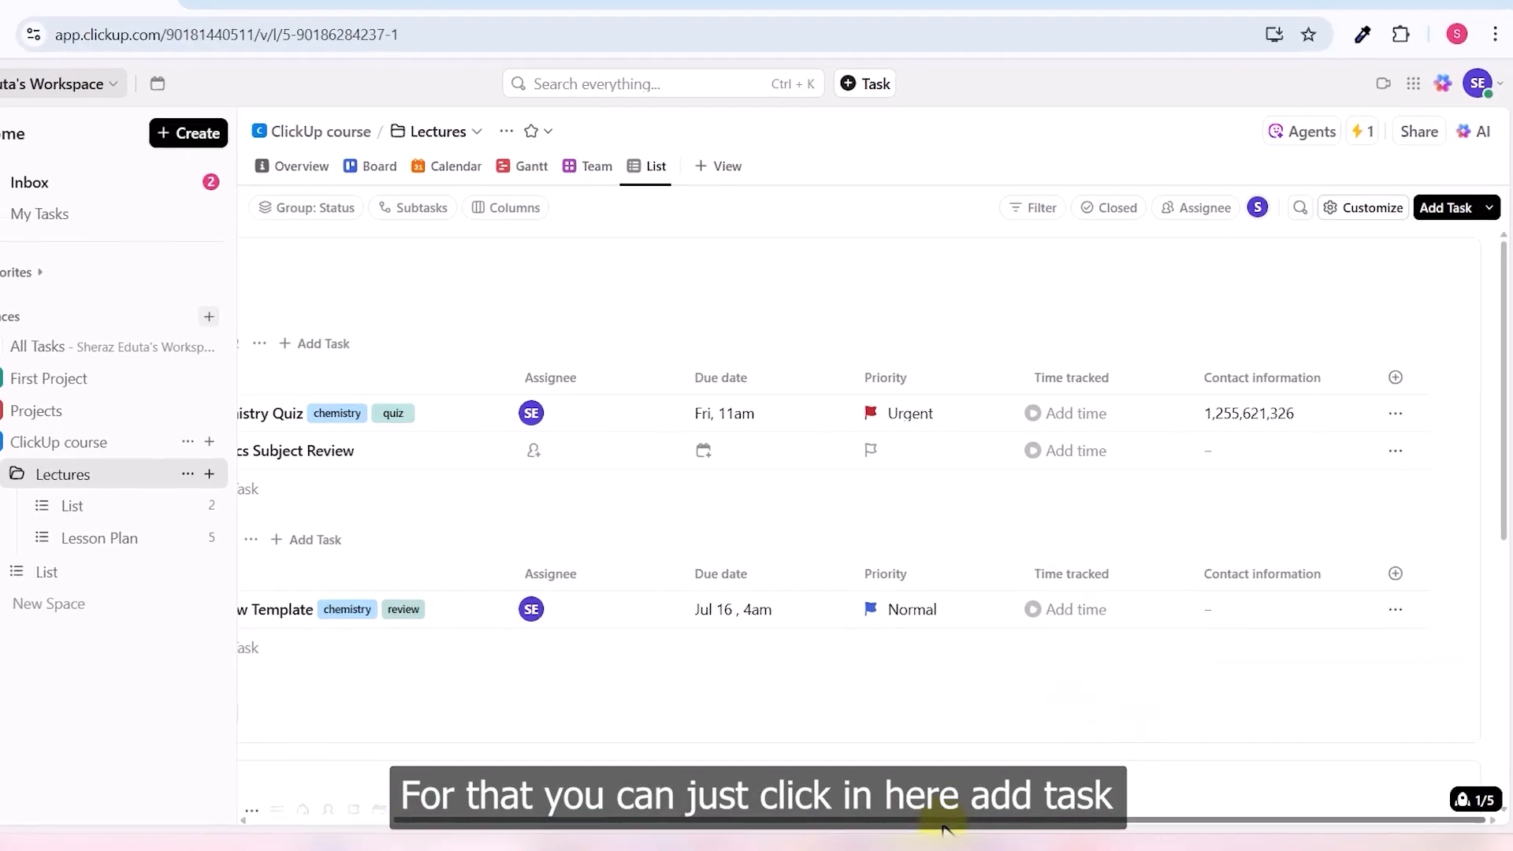
left_click(372, 497)
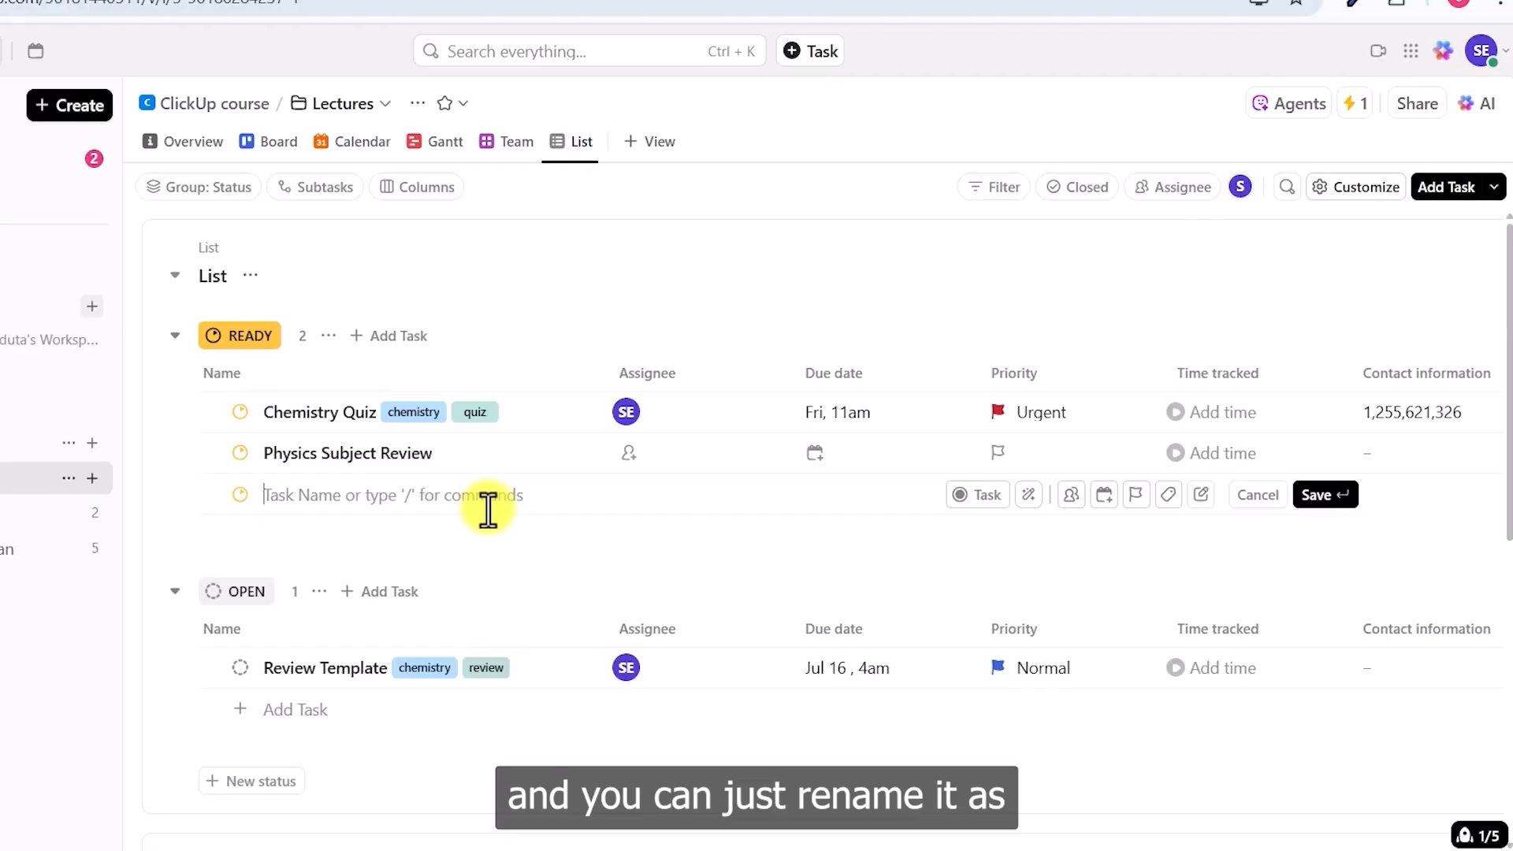
type("Quiz Review")
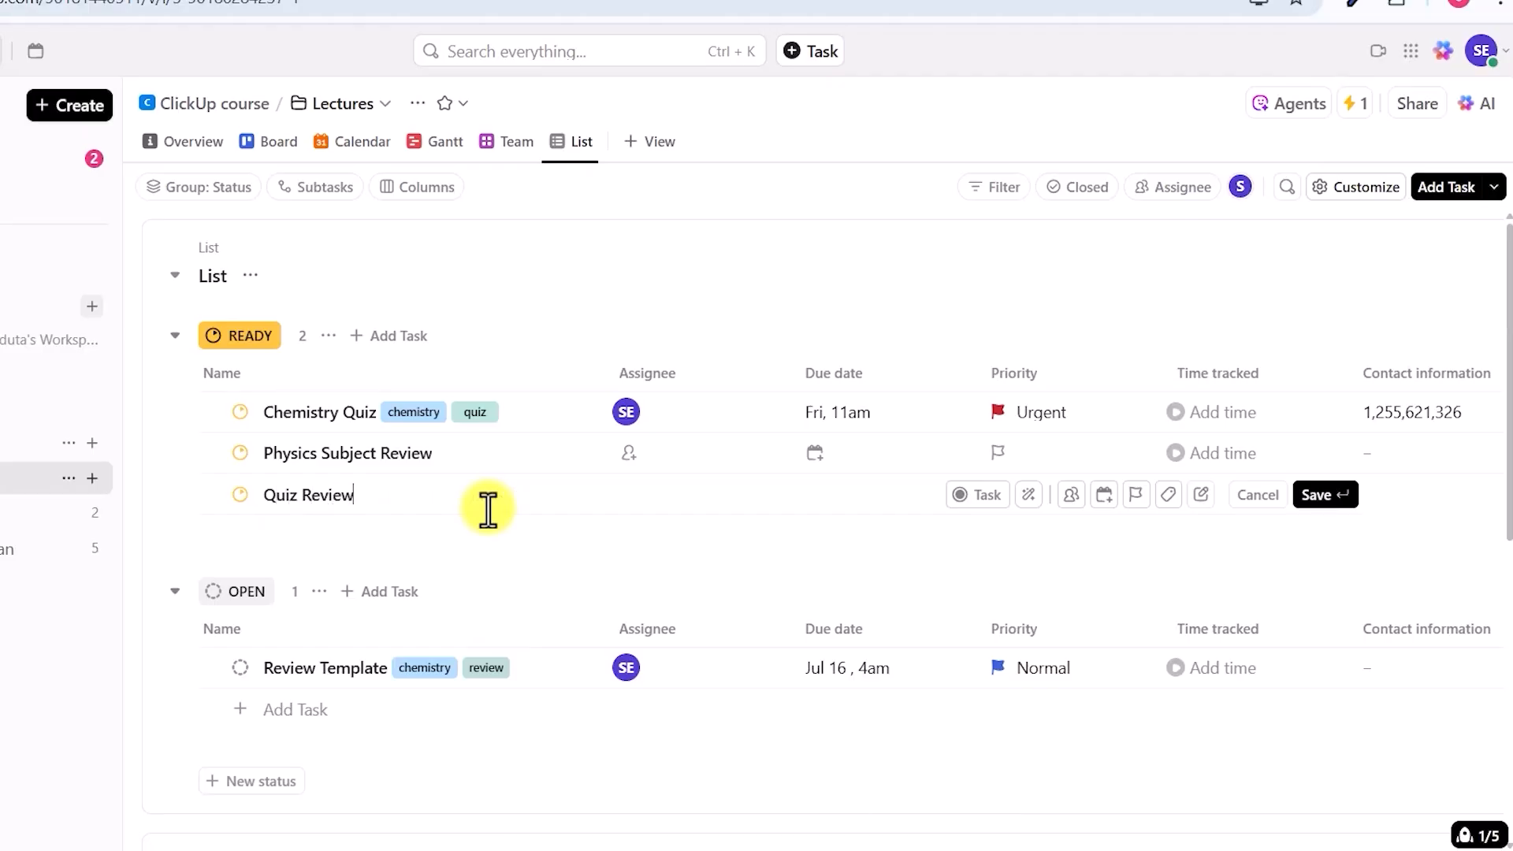
left_click(1029, 496)
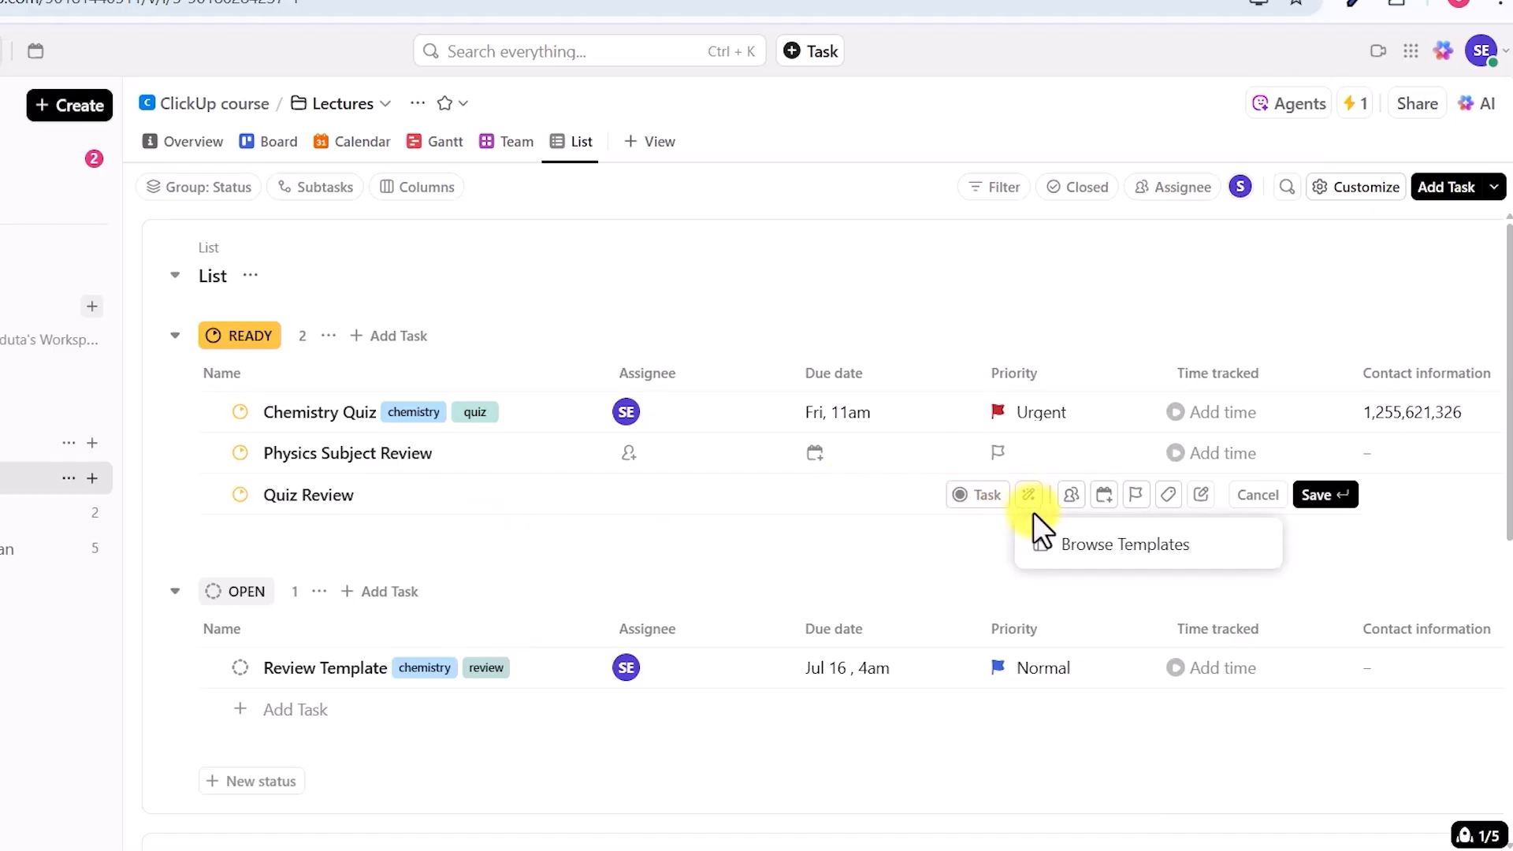
left_click(1116, 544)
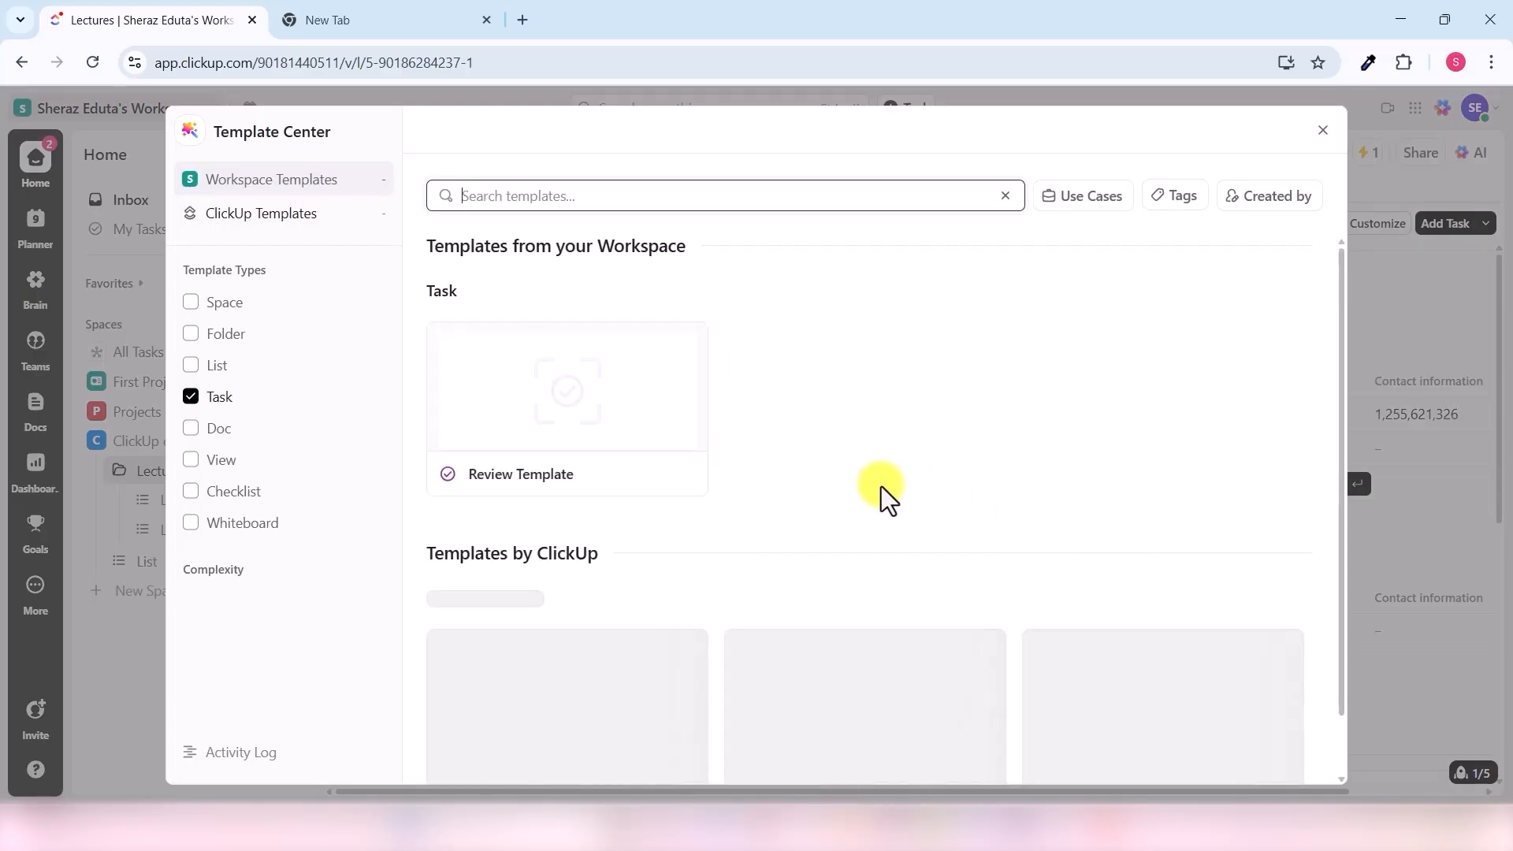
- Scroll through the Template Center's task templates across Marketing, Operations, PMO and Personal Use
scroll(643, 544, "down", 3)
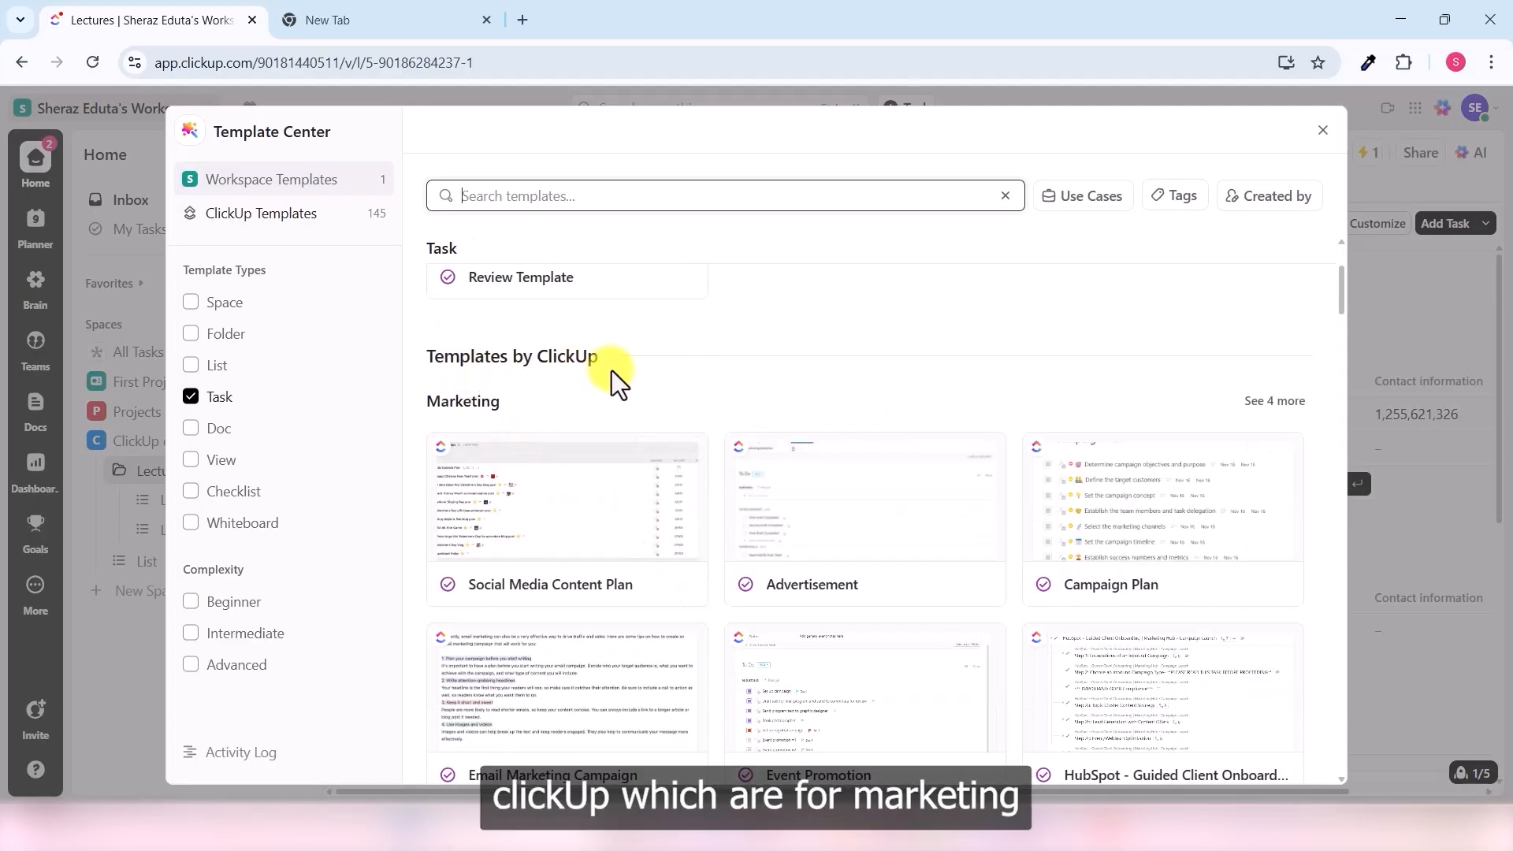
scroll(544, 464, "down", 5)
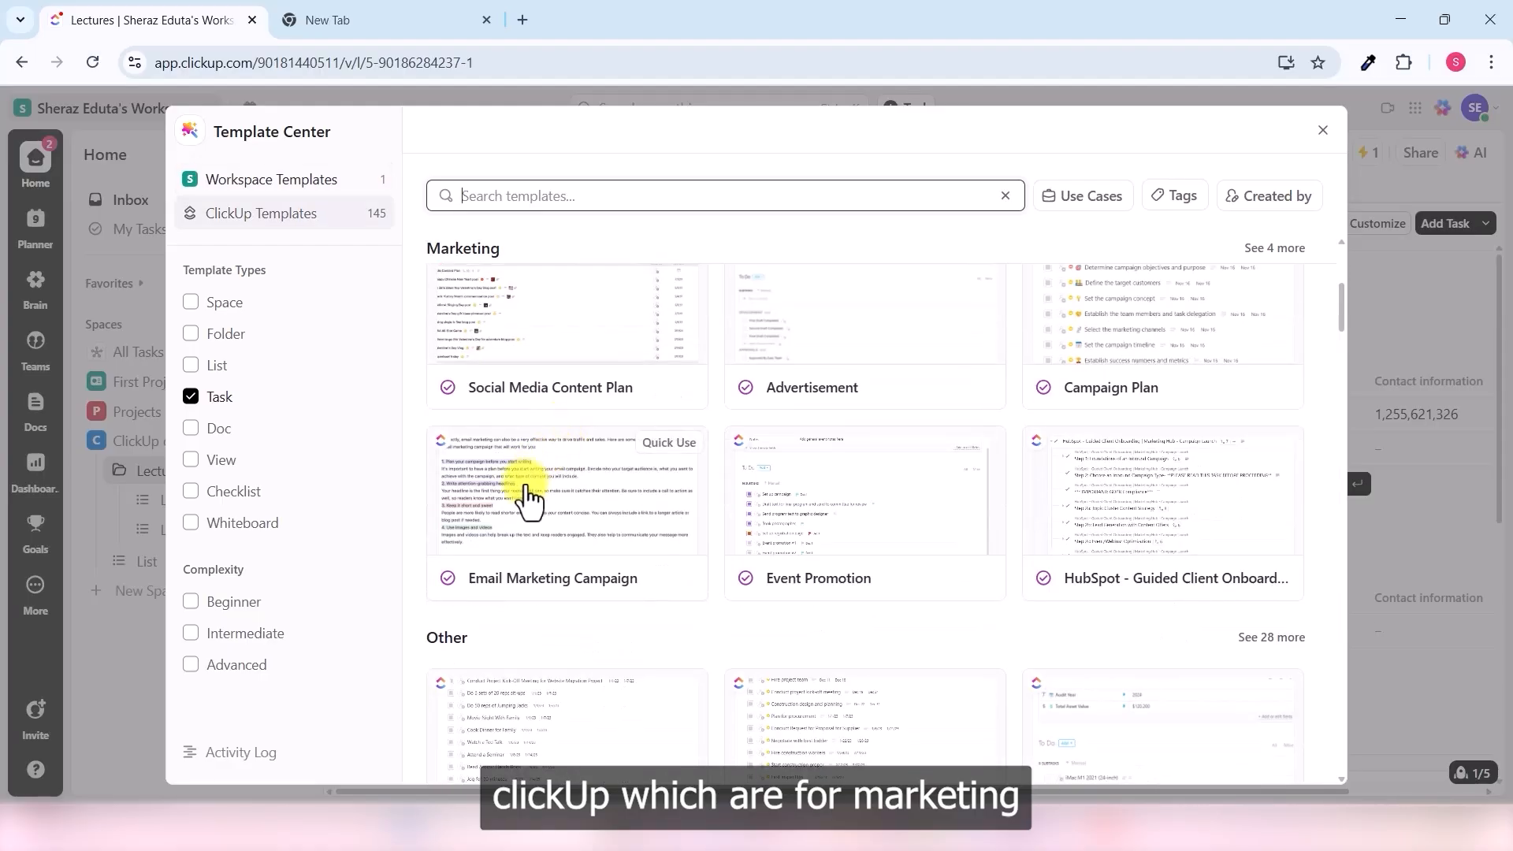
scroll(551, 476, "down", 6)
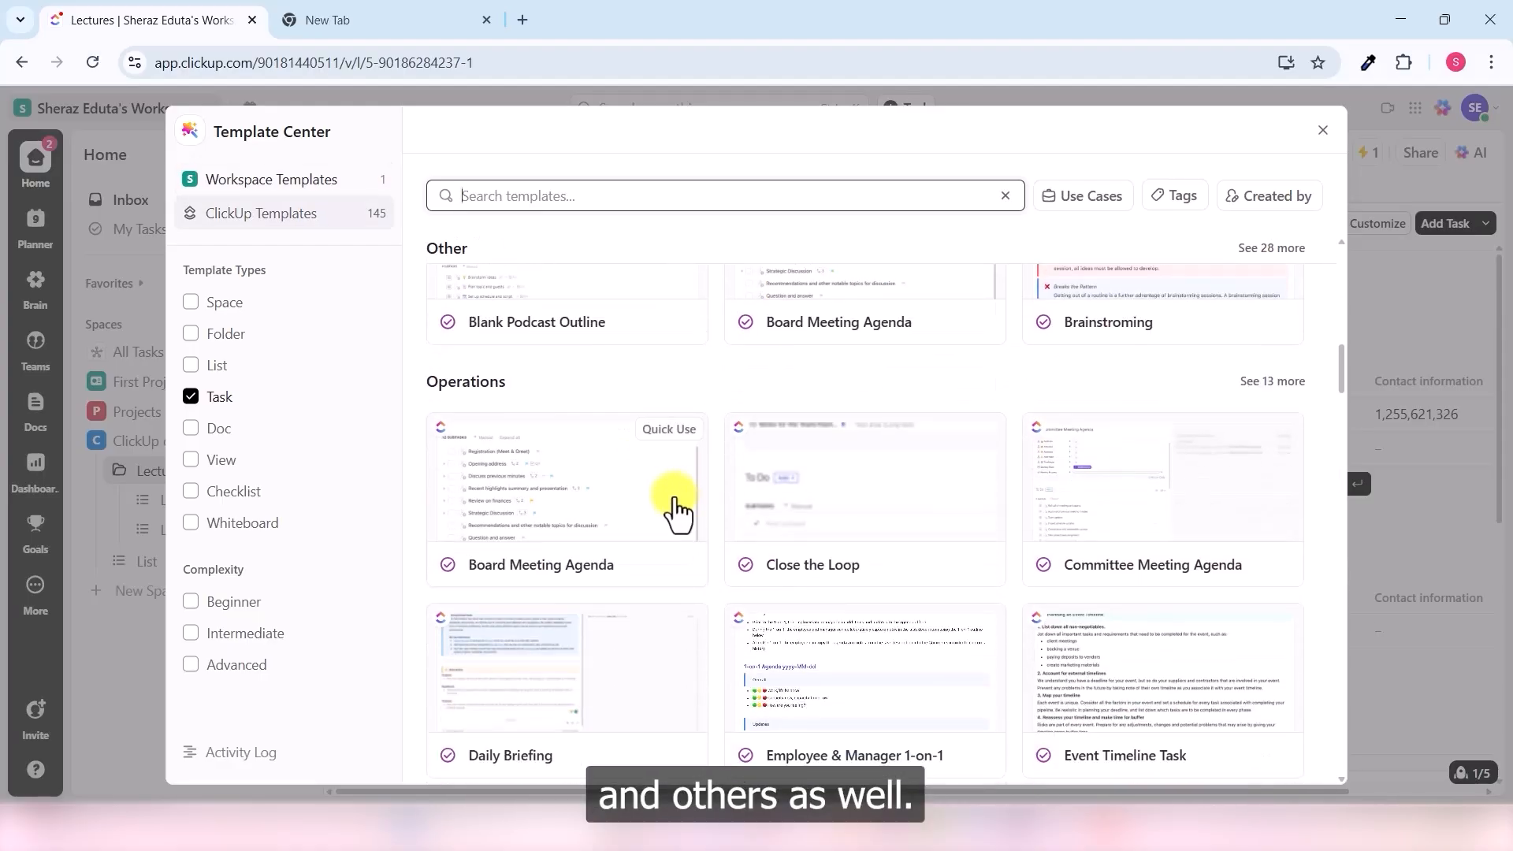
scroll(536, 402, "down", 5)
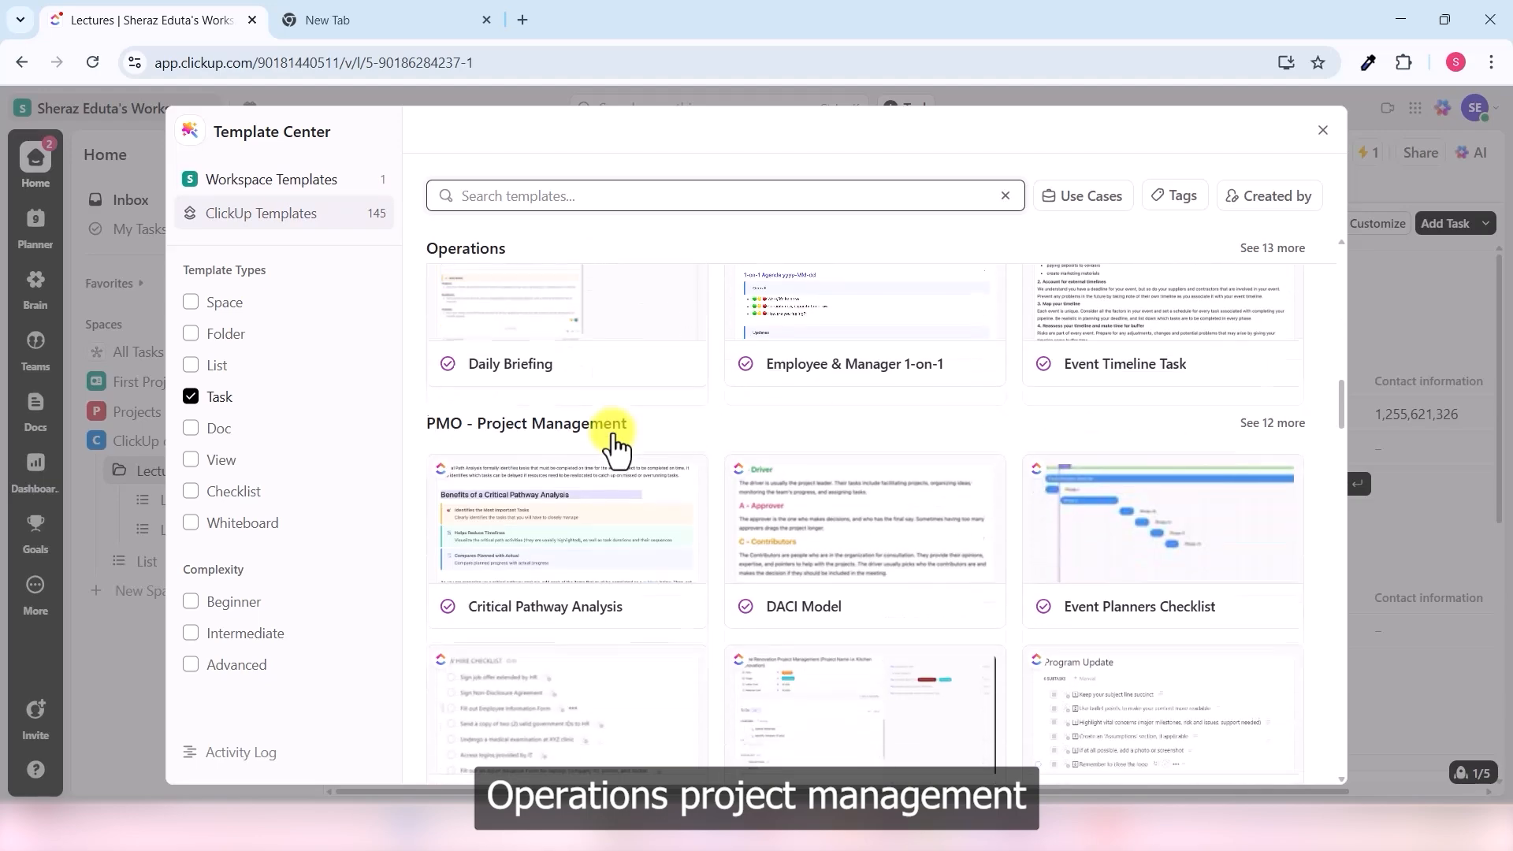
scroll(630, 429, "down", 6)
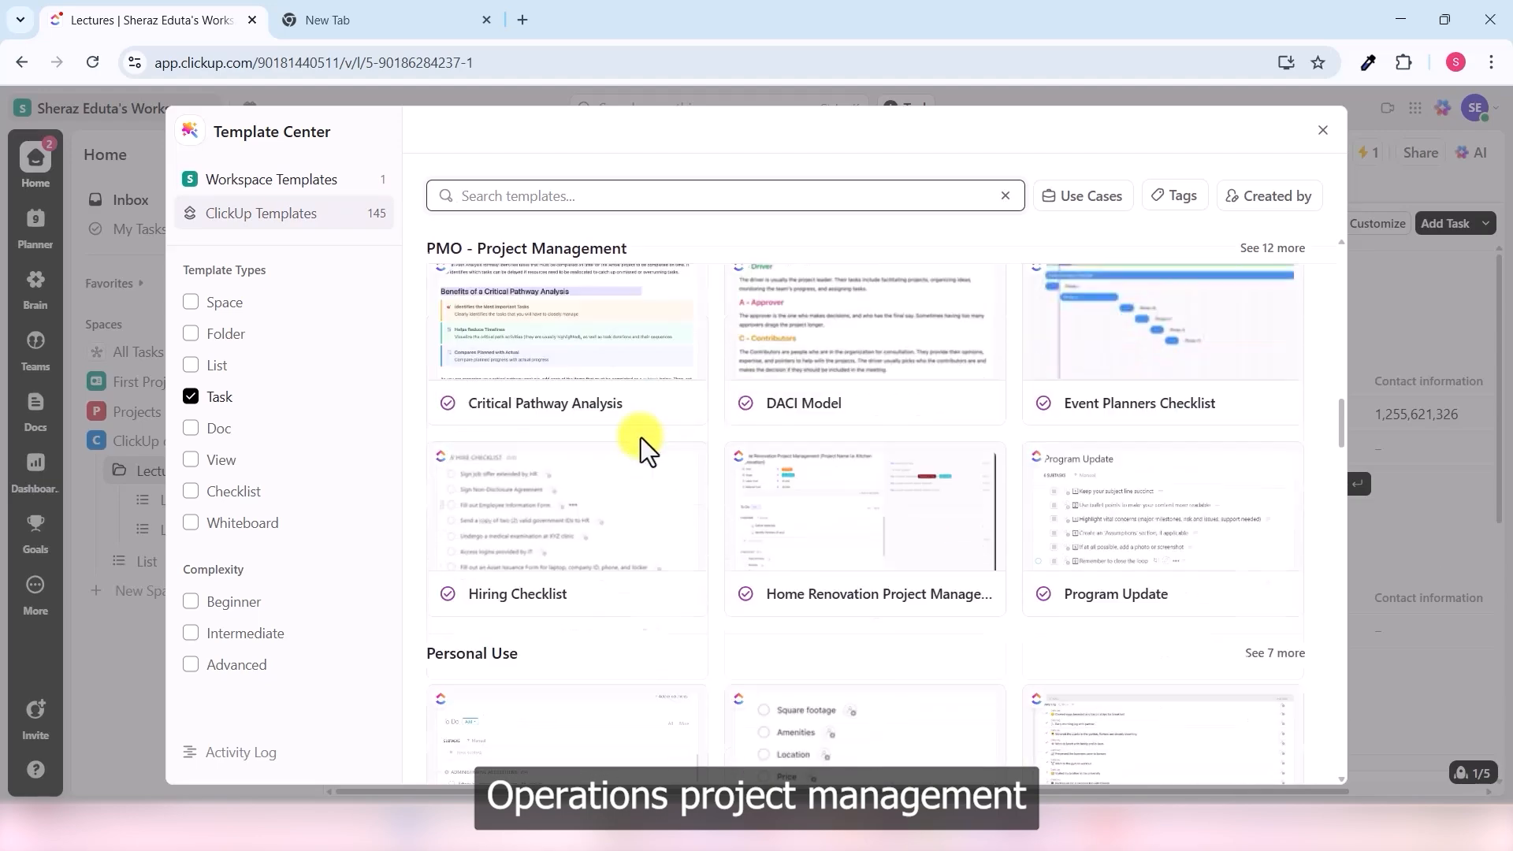
scroll(665, 450, "down", 6)
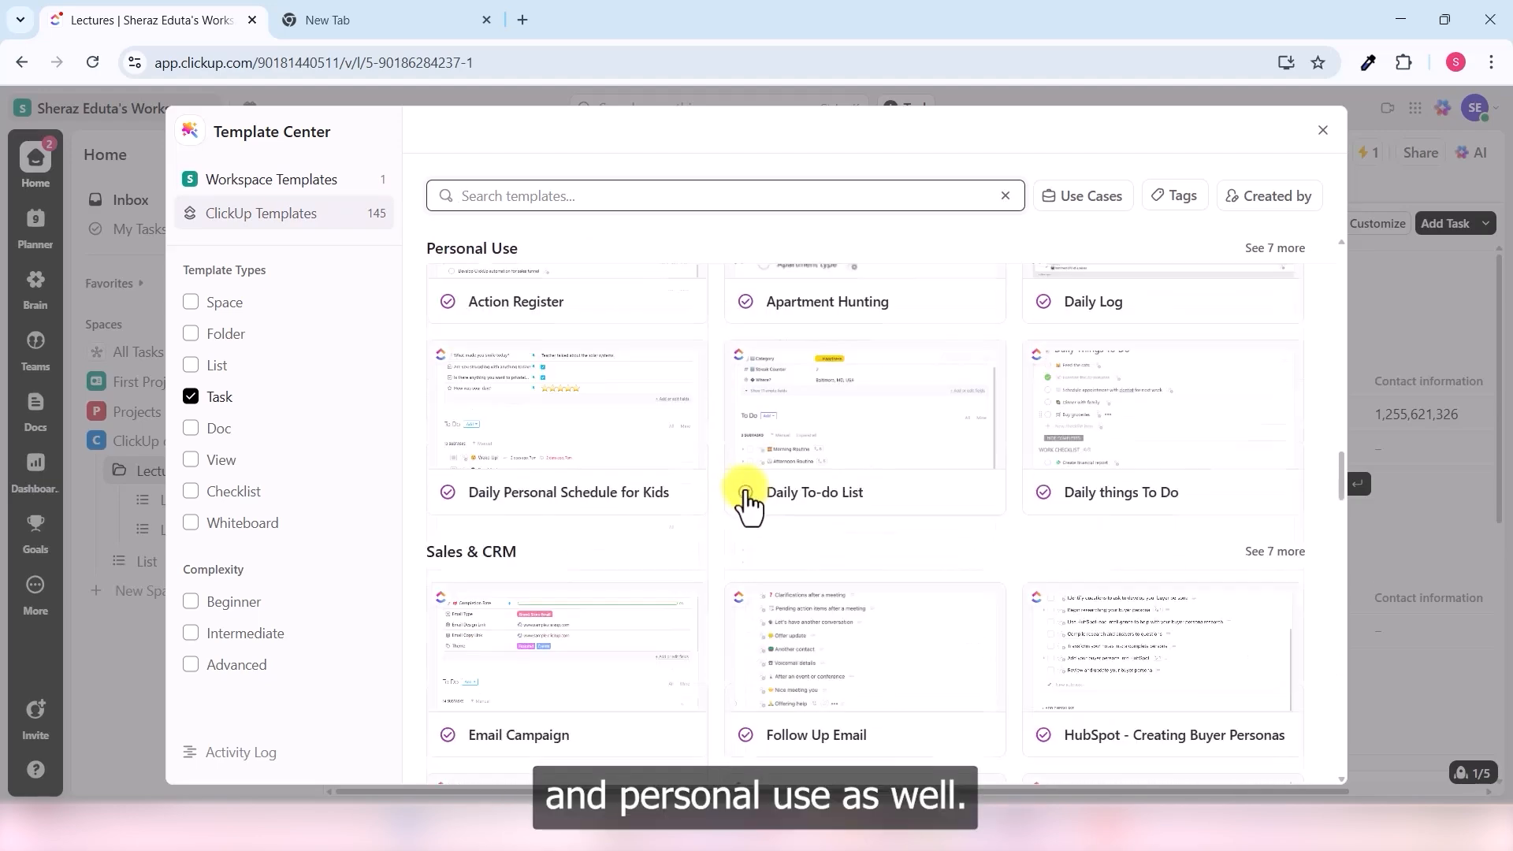
scroll(788, 520, "up", 2)
scroll(859, 511, "up", 20)
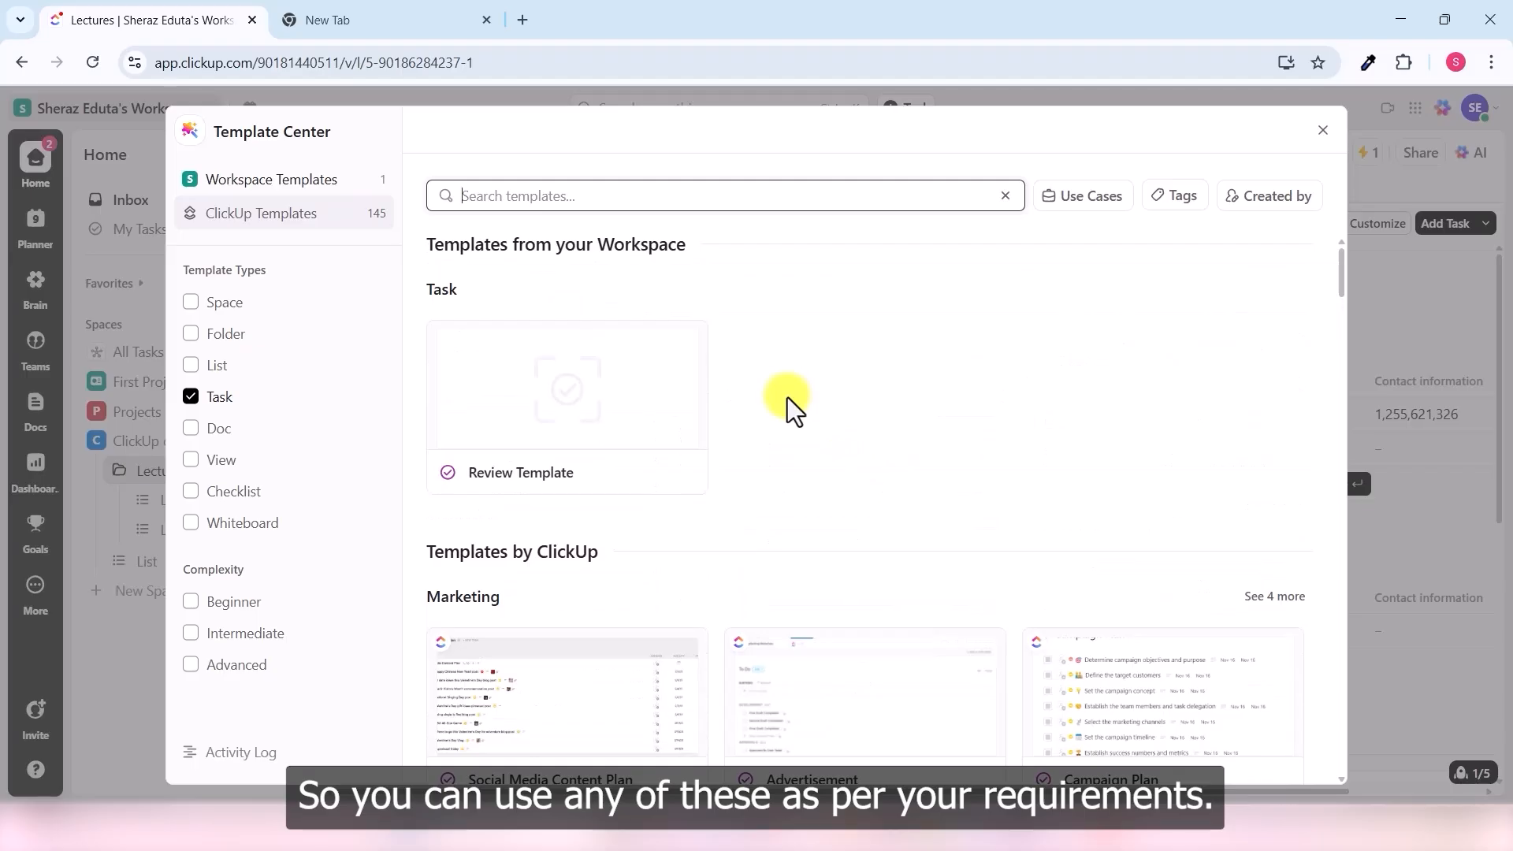
scroll(867, 410, "down", 15)
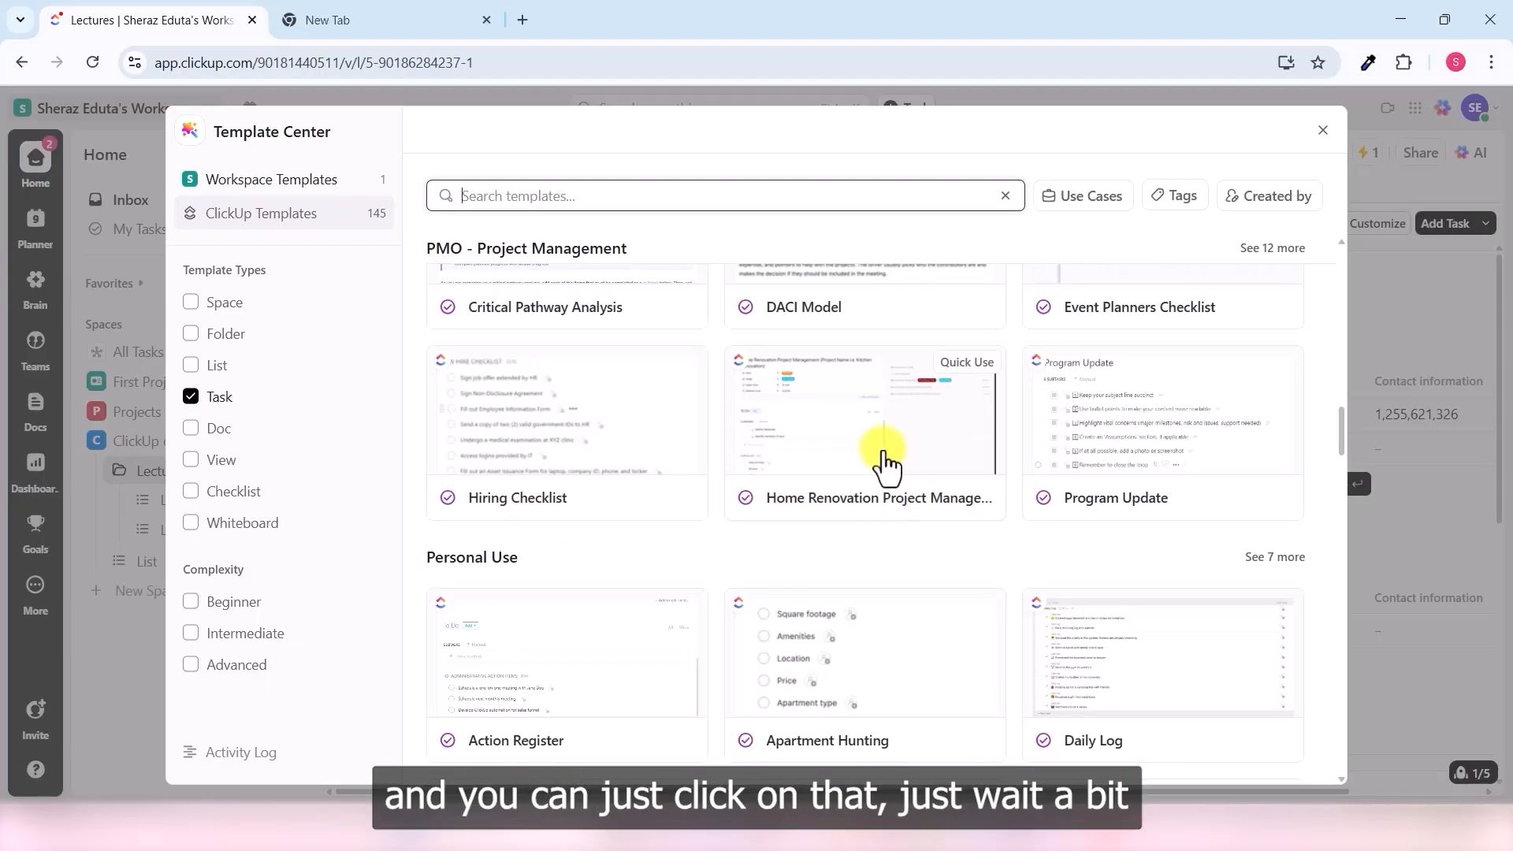
- Create Quiz Review from the Home Renovation Project Management template and open the new task
left_click(884, 465)
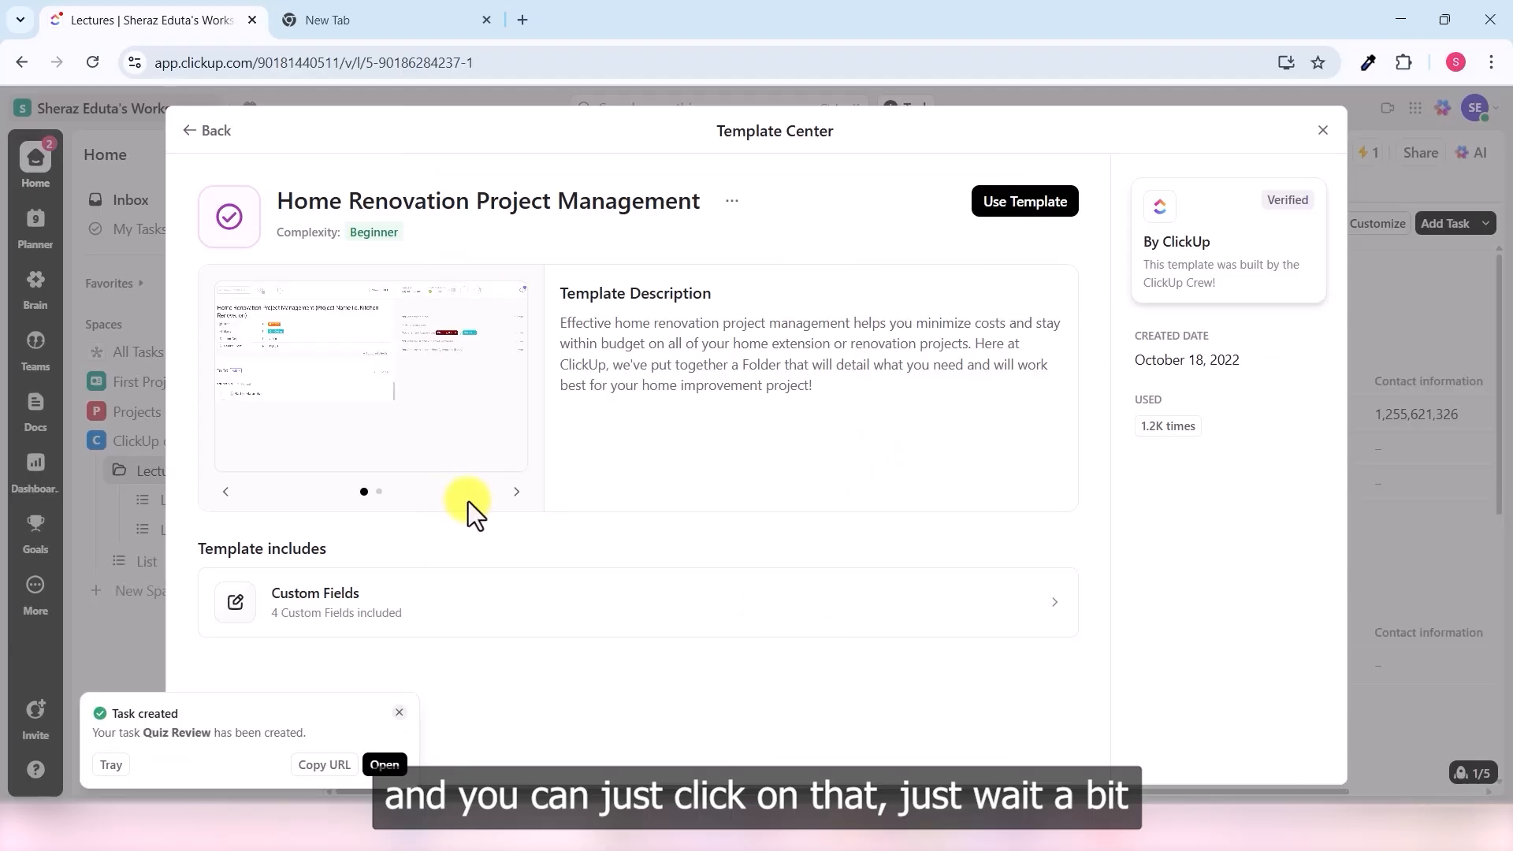
left_click(517, 493)
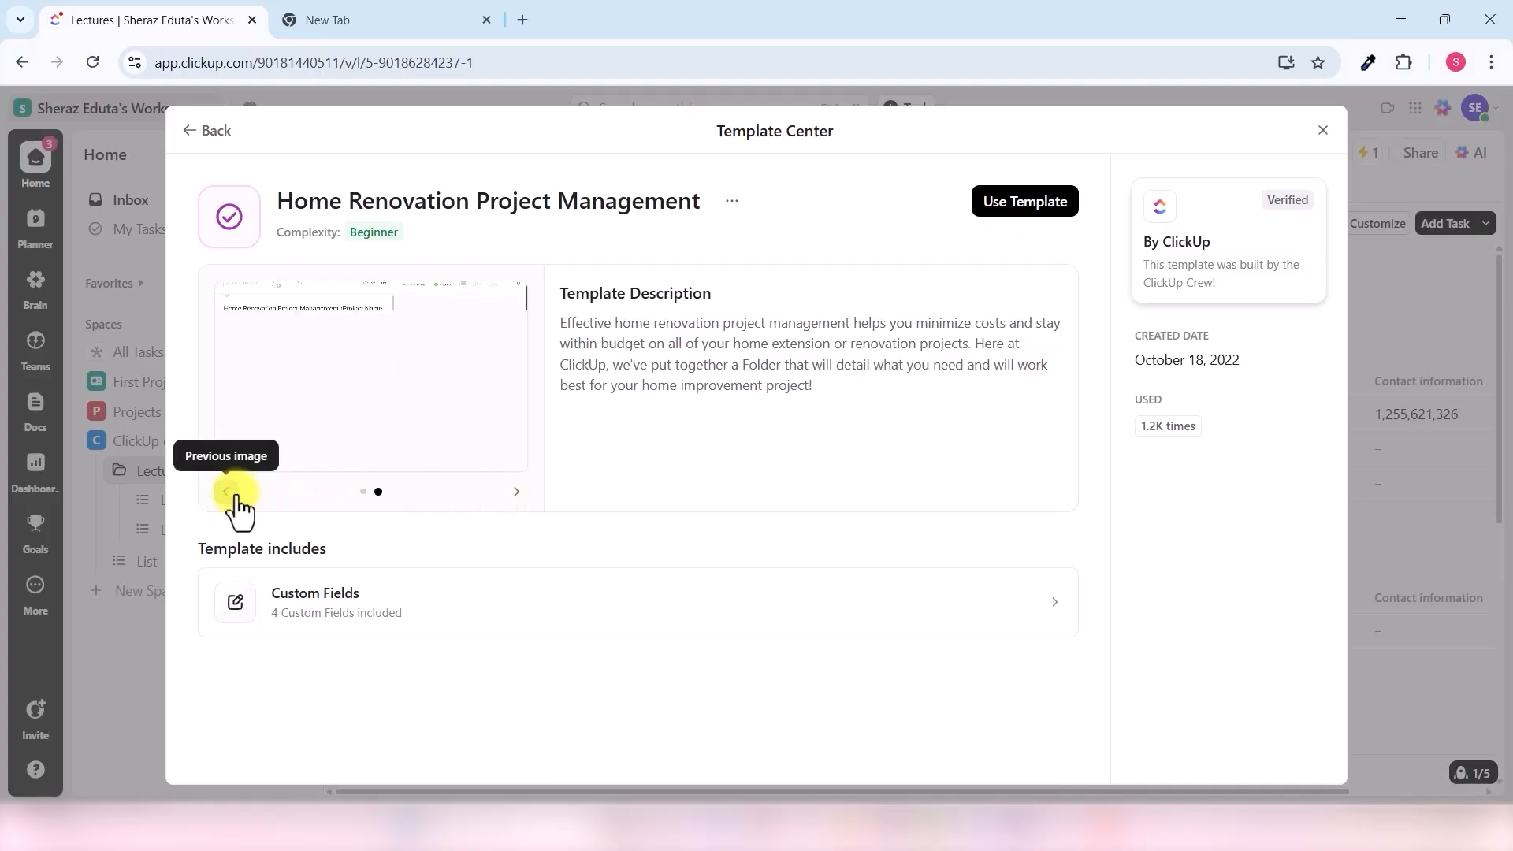
left_click(1033, 223)
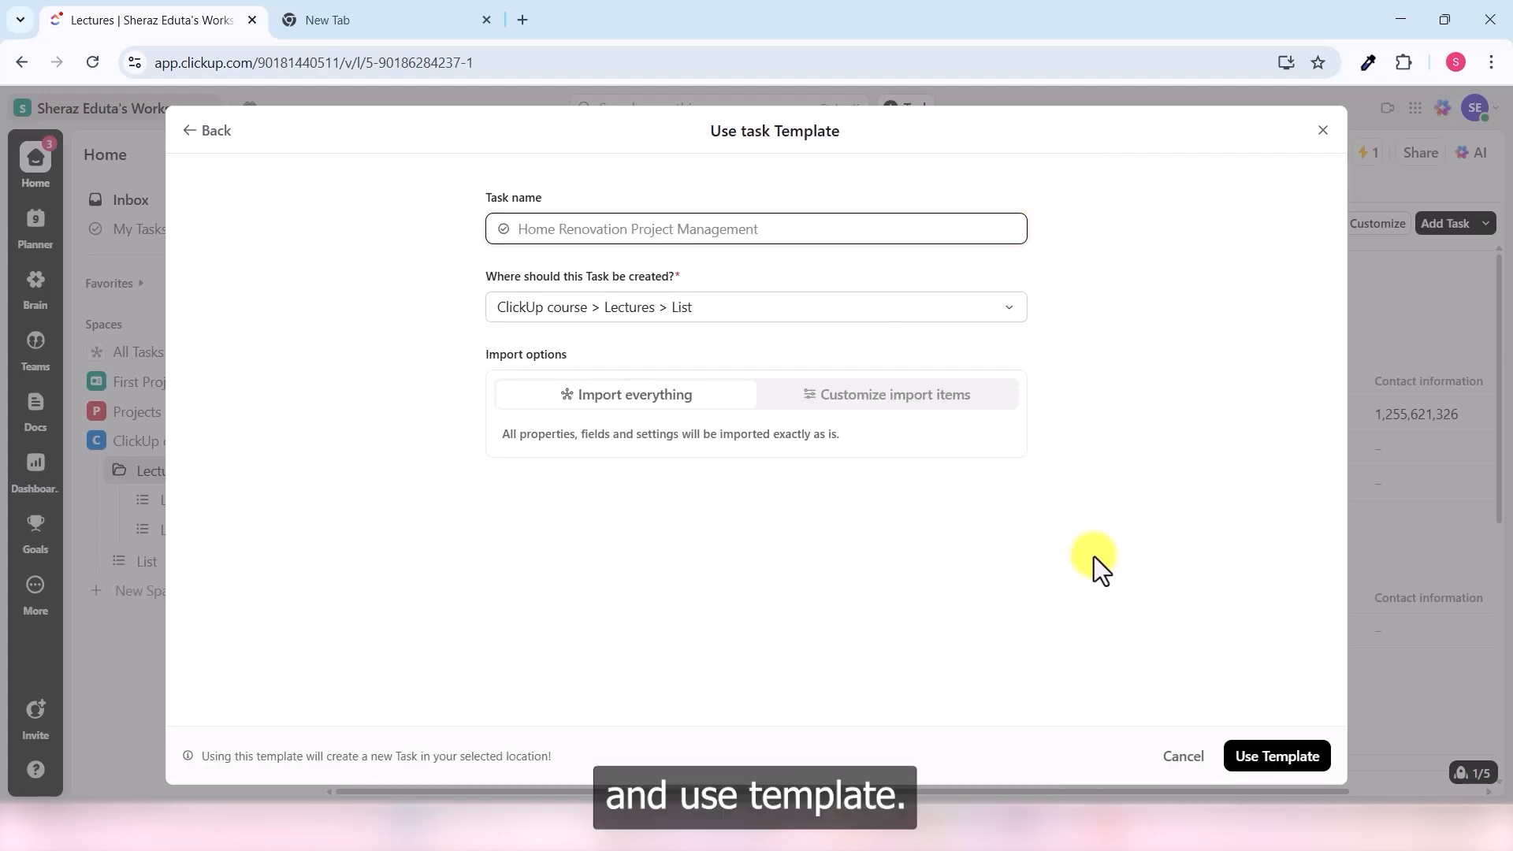
left_click(1288, 758)
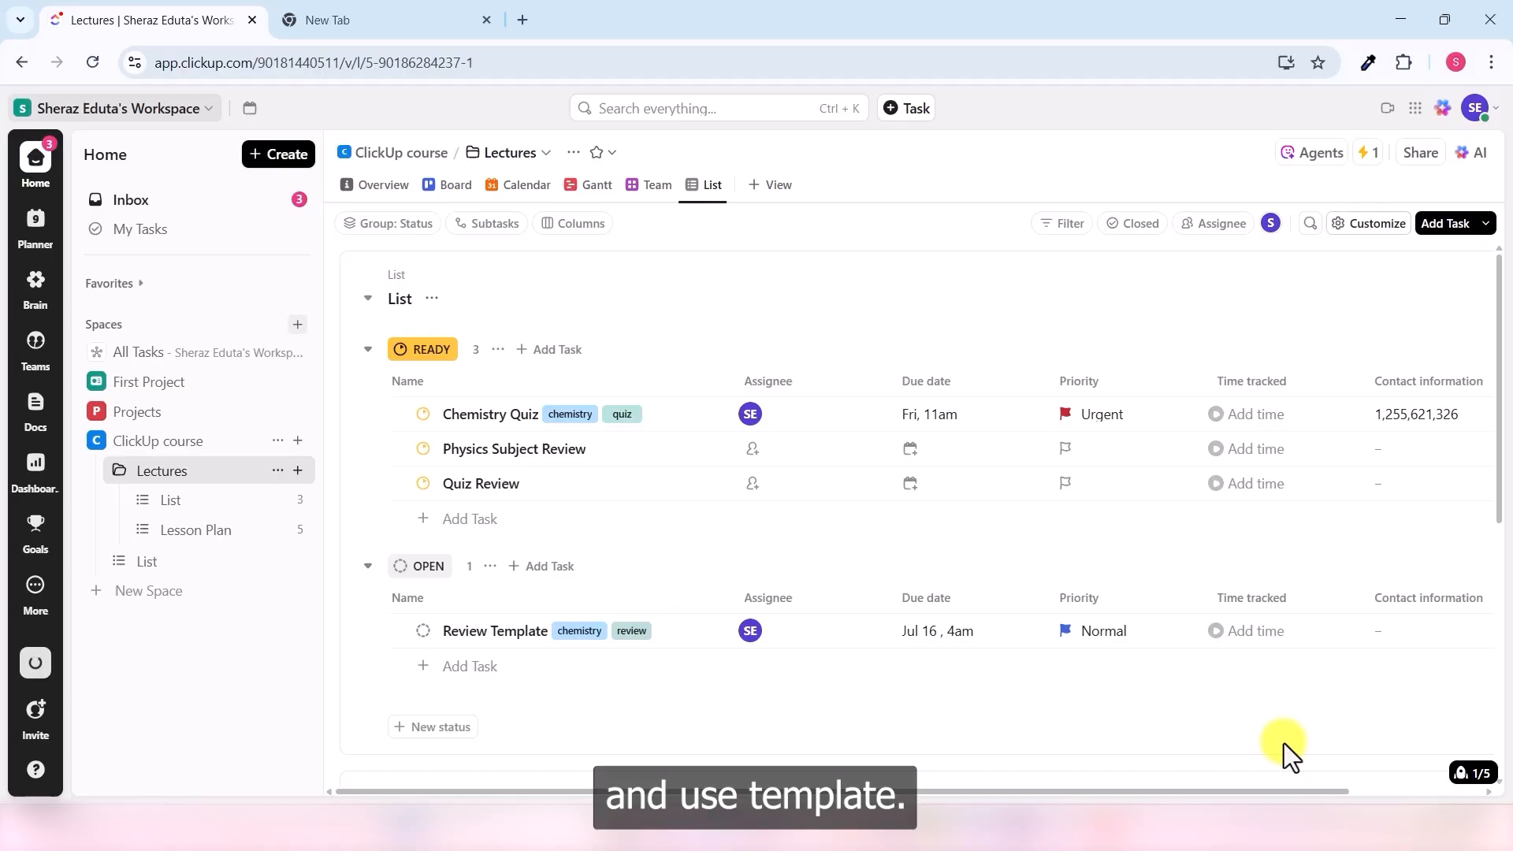
left_click(487, 493)
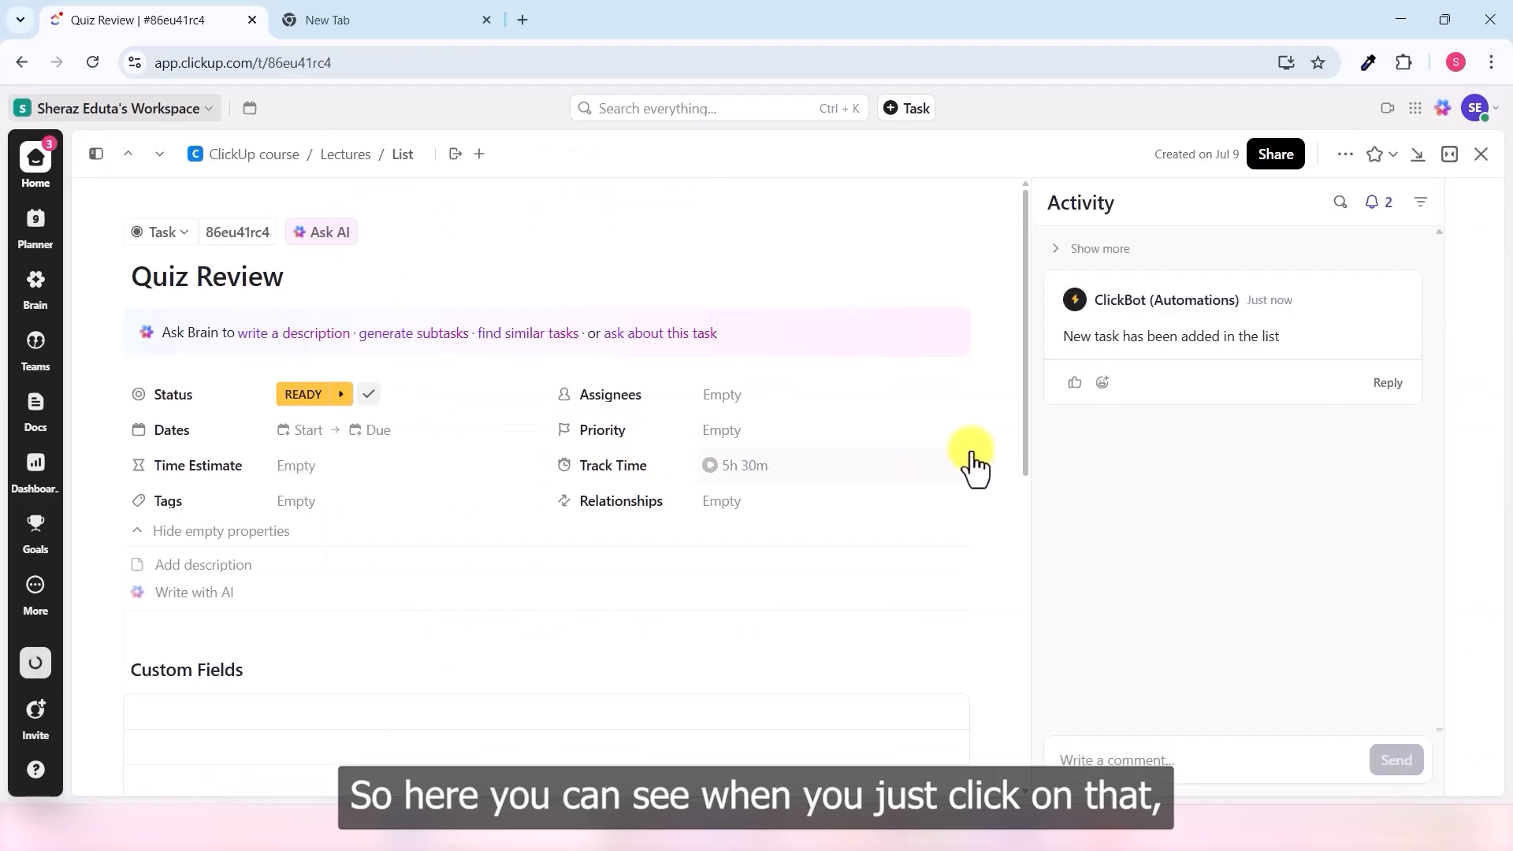
- Scroll Quiz Review down to its custom fields such as Area, Labor Cost and Material Cost
scroll(863, 480, "down", 4)
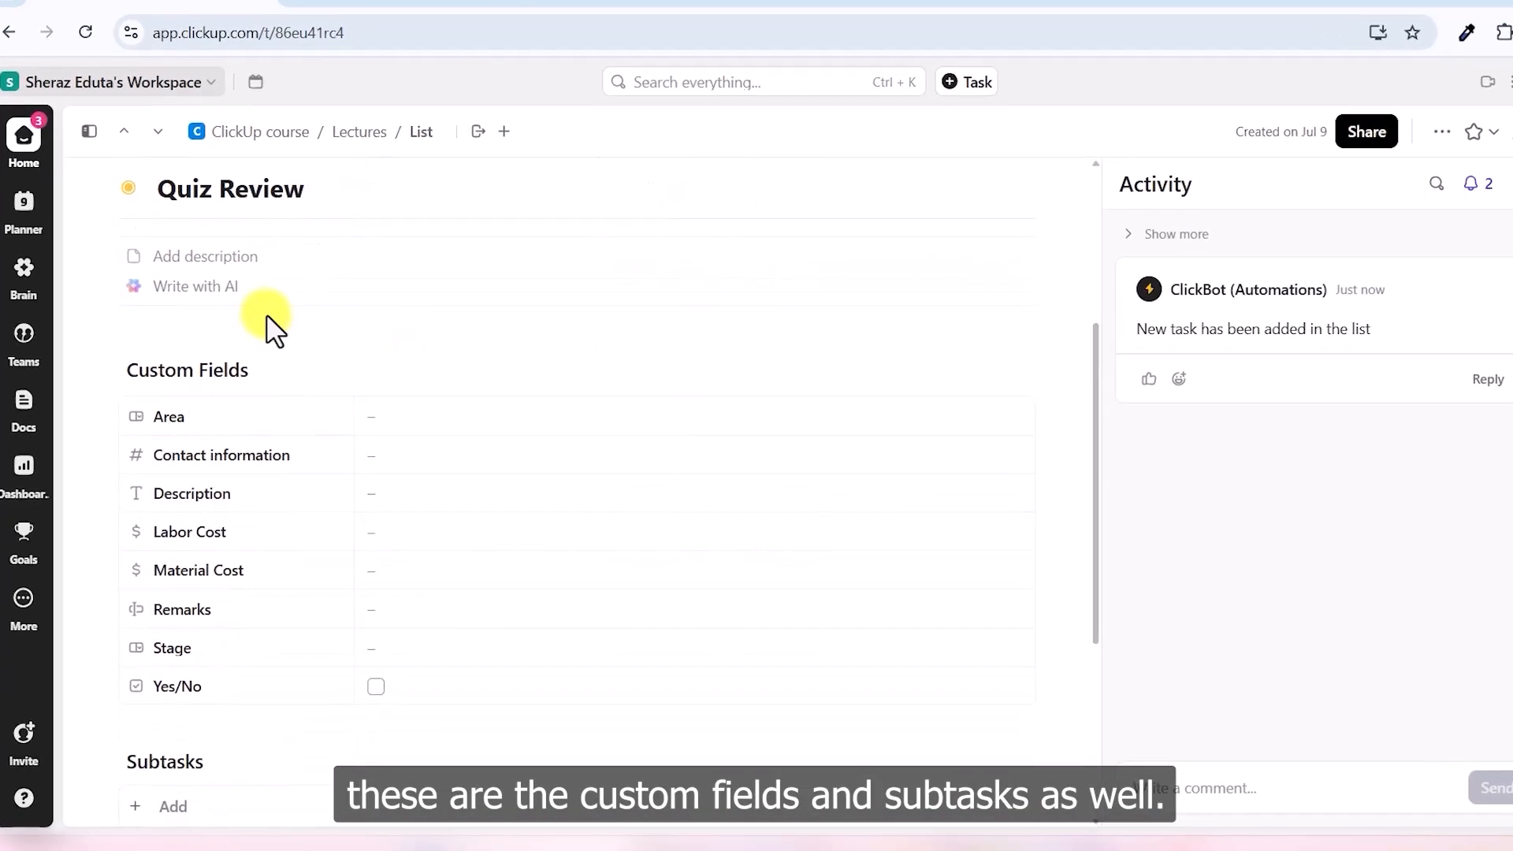
scroll(268, 394, "down", 4)
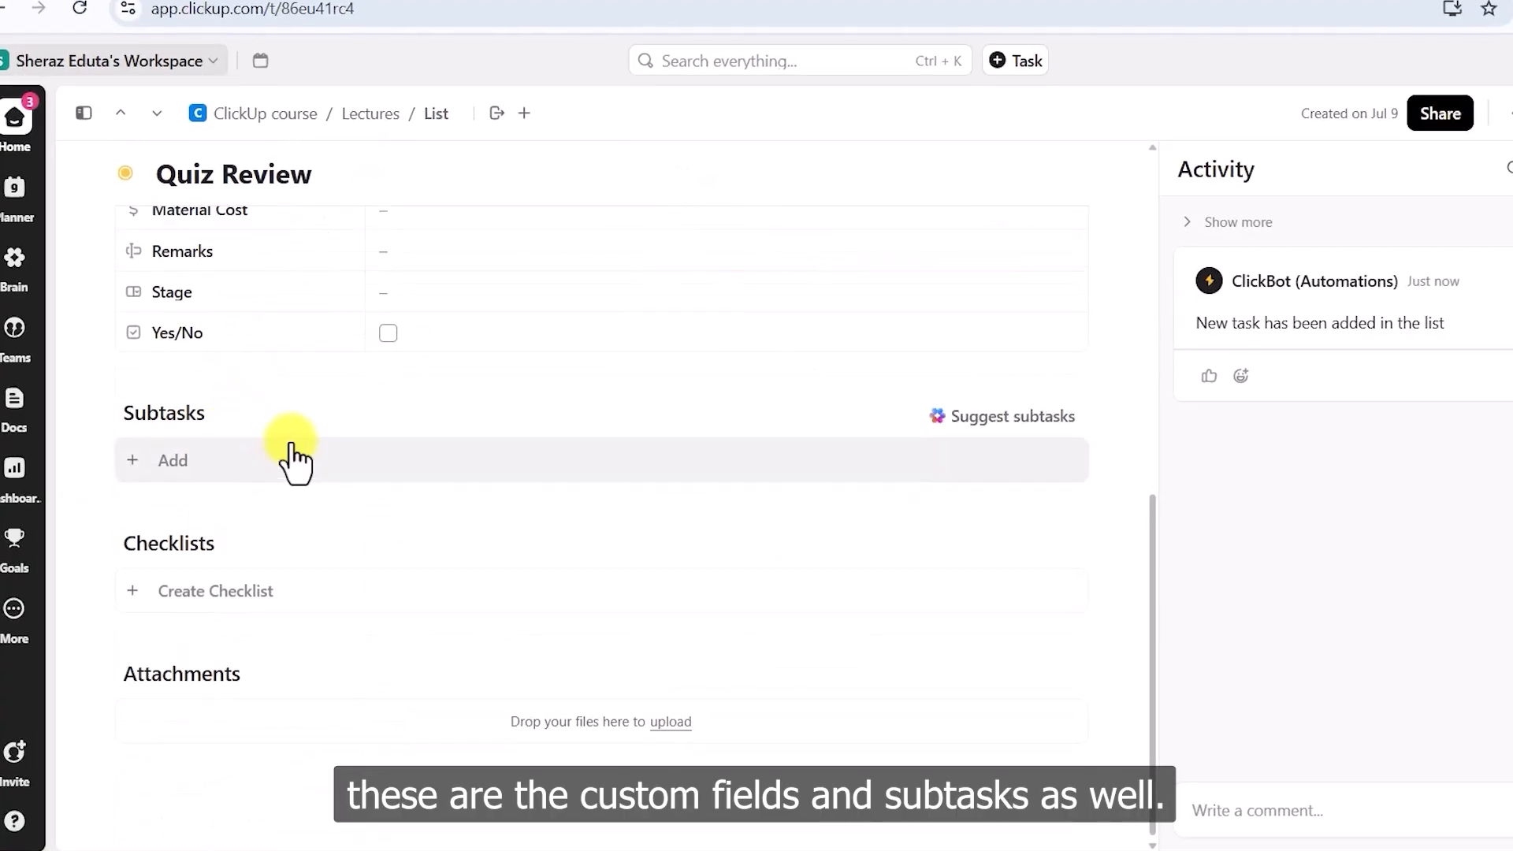
scroll(299, 463, "up", 7)
scroll(305, 465, "down", 3)
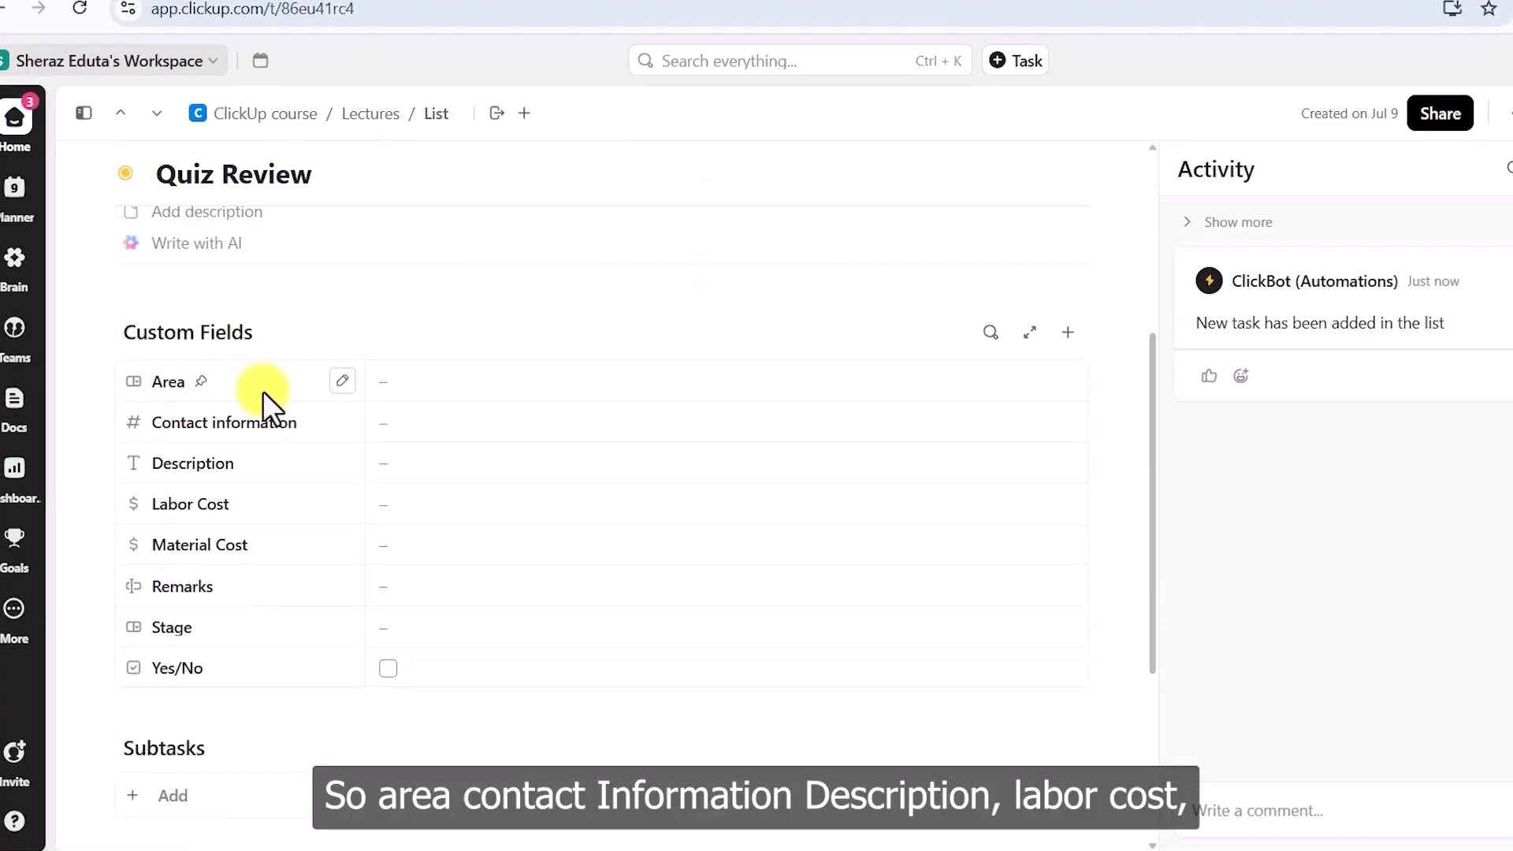
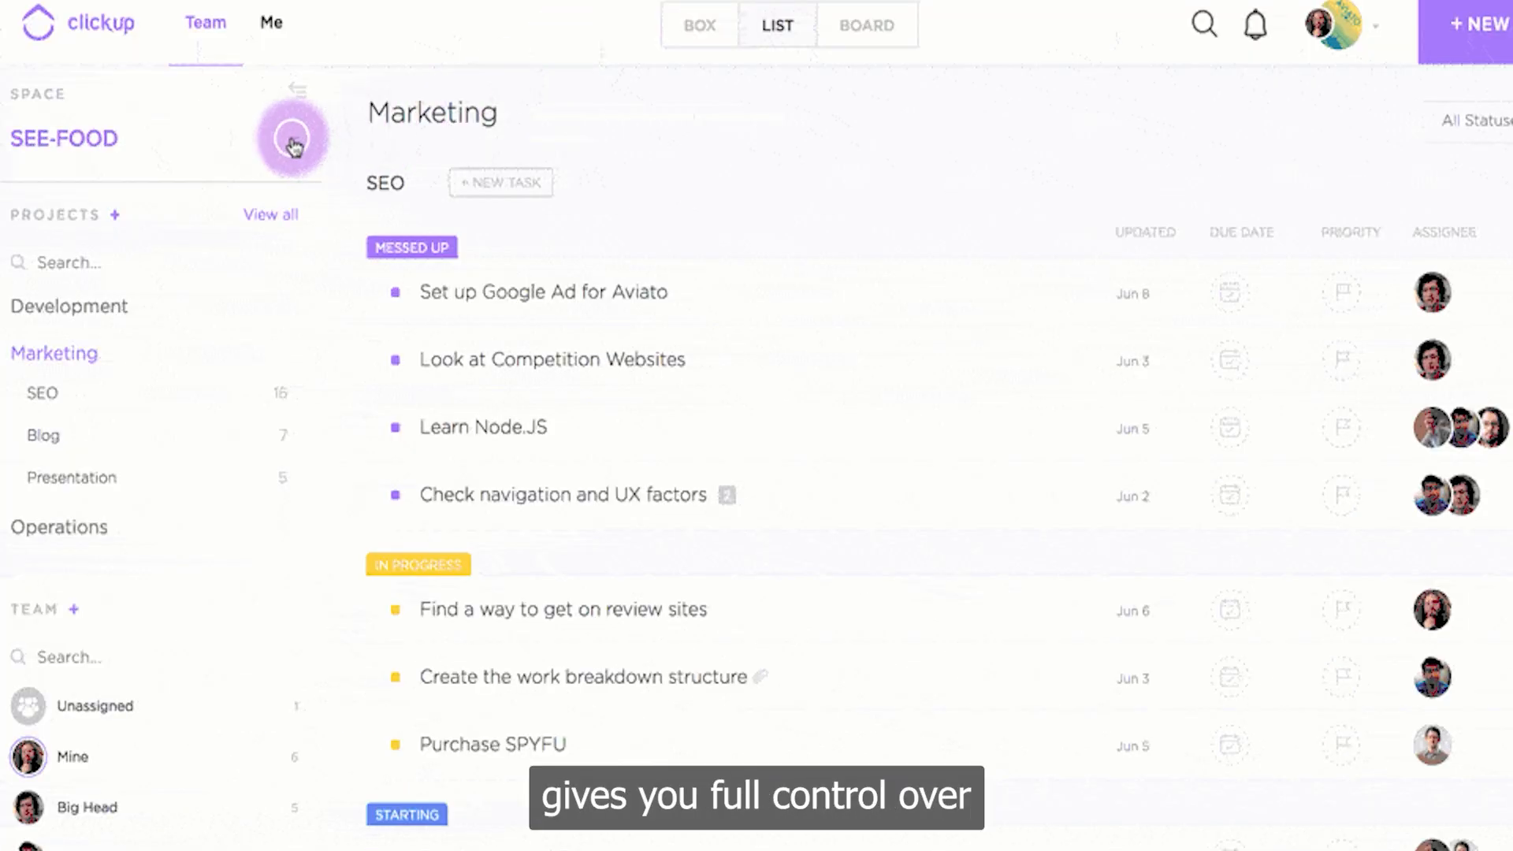
- Begin creating a new space, entering the name 'Test'
left_click(292, 138)
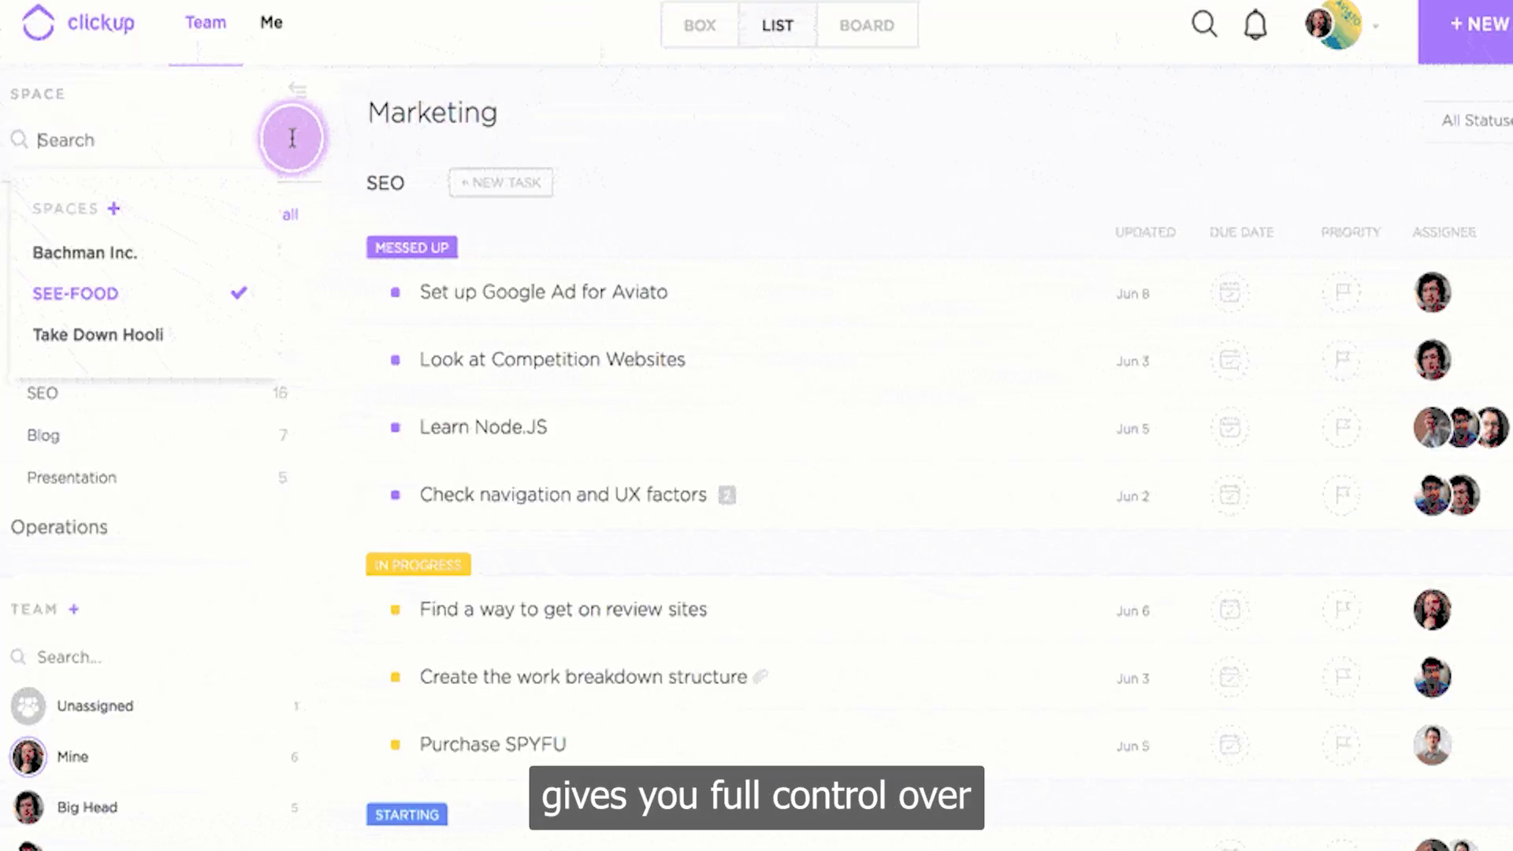
left_click(110, 218)
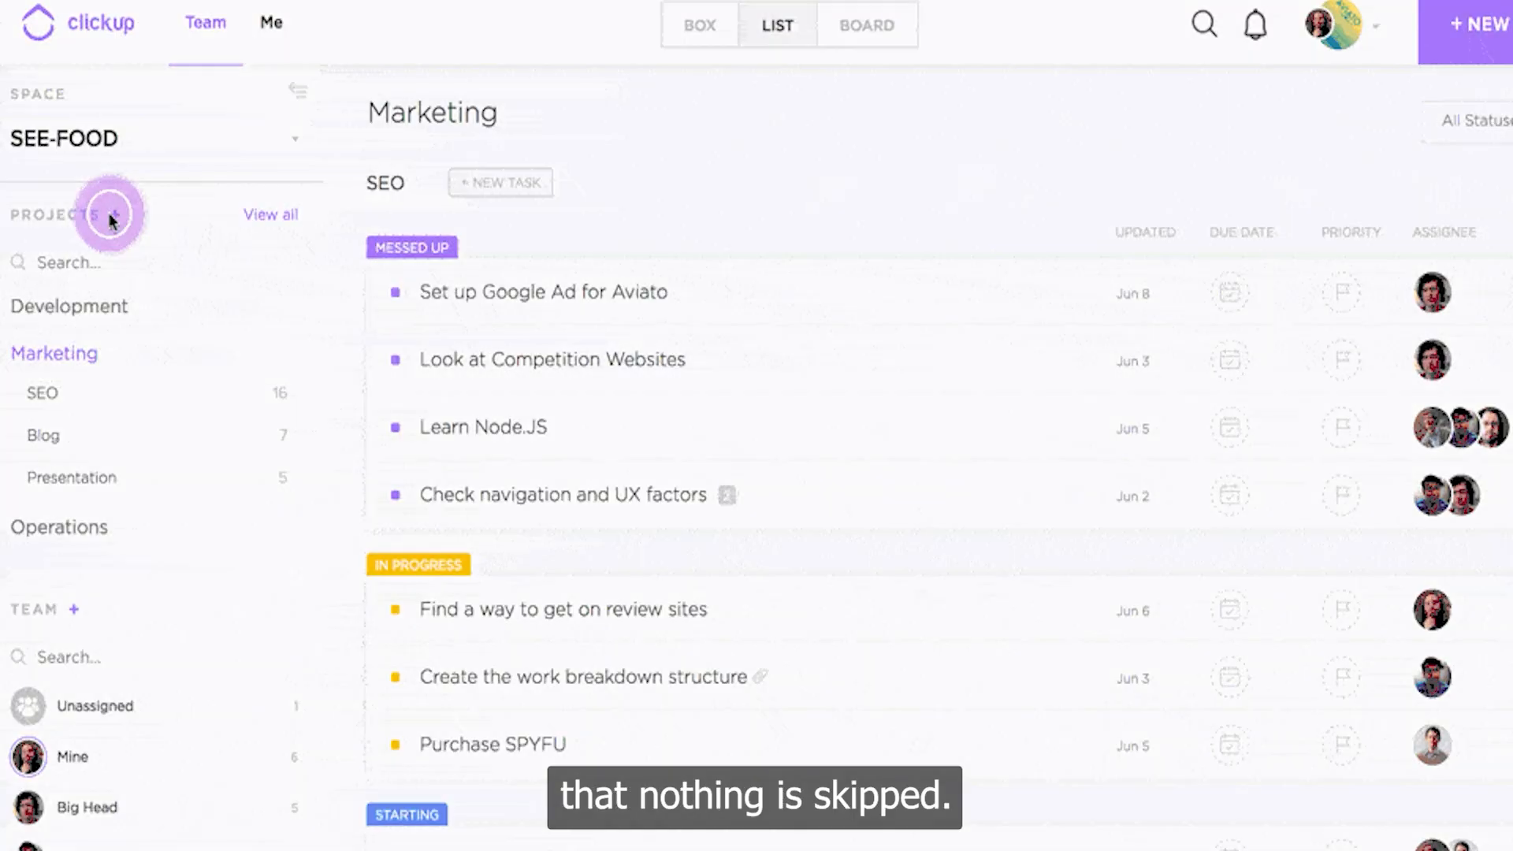
left_click(324, 294)
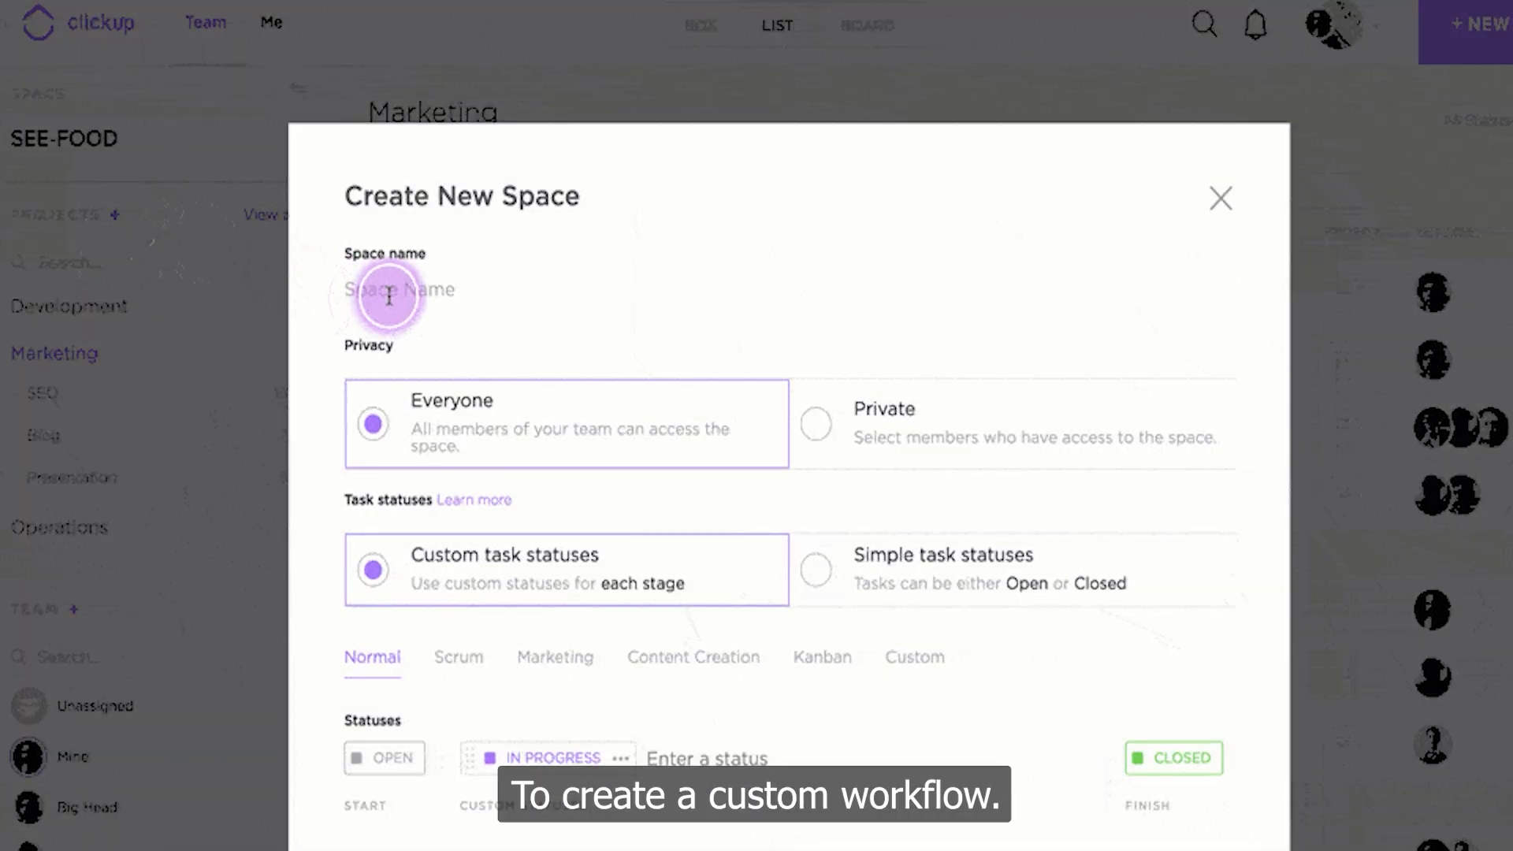
type("Test")
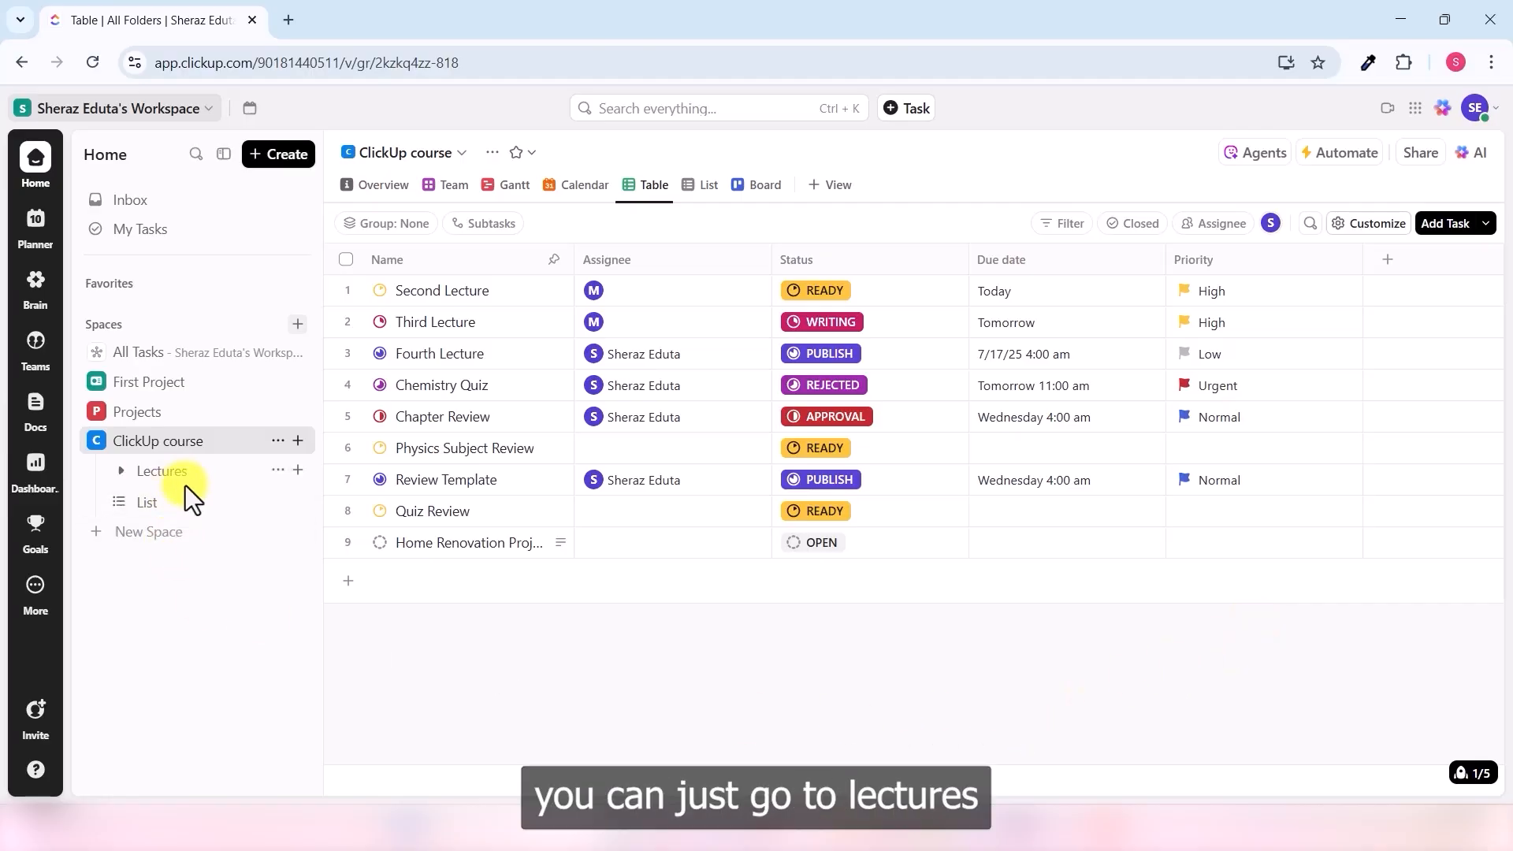
- Open the Lectures folder's task statuses and try the Normal and Scrum templates
left_click(276, 471)
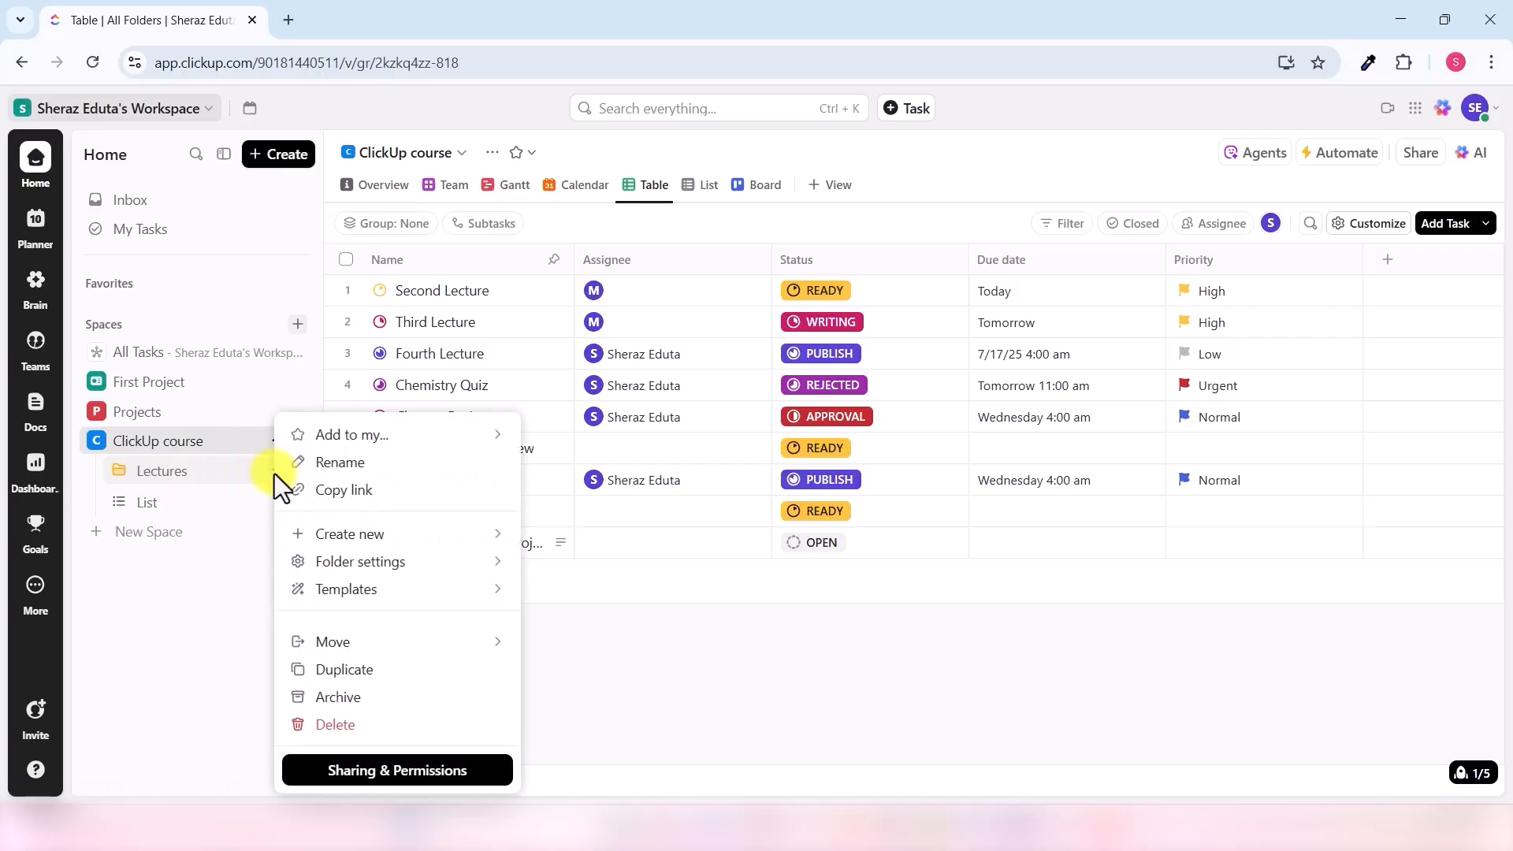
left_click(361, 563)
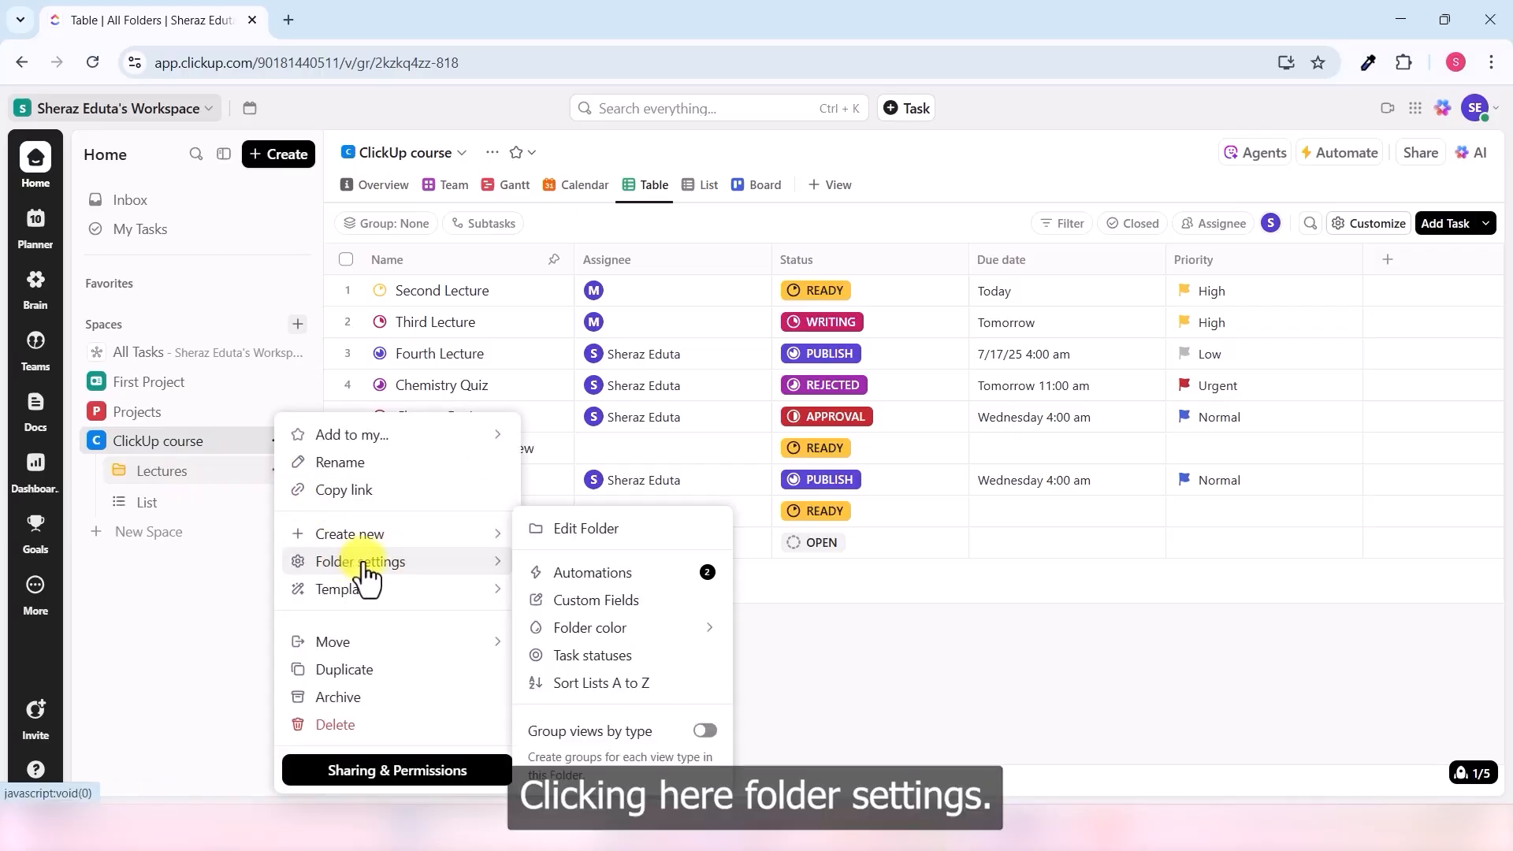
left_click(611, 661)
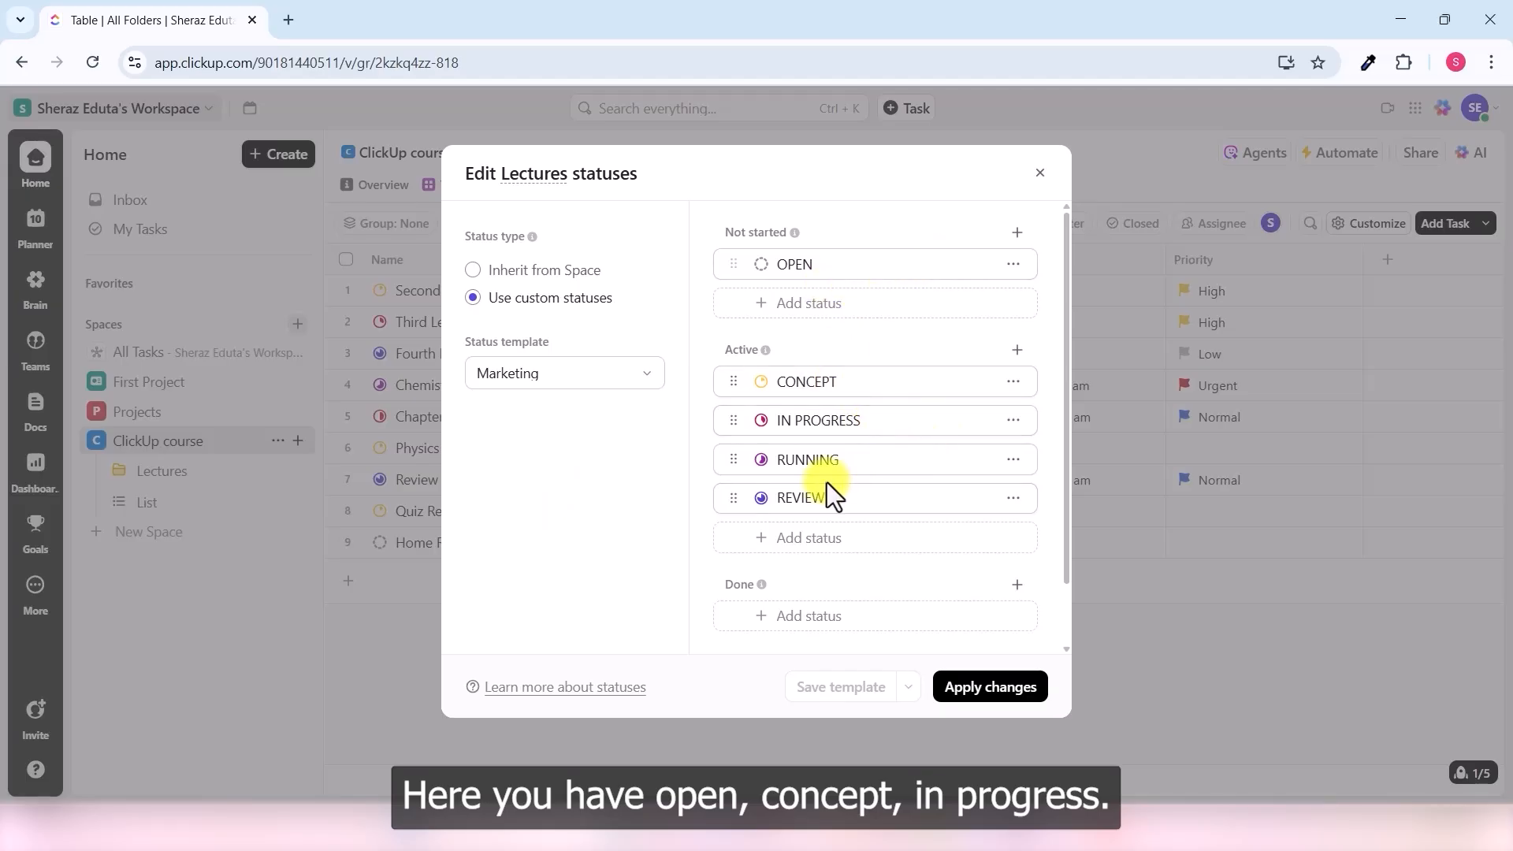
scroll(948, 559, "down", 1)
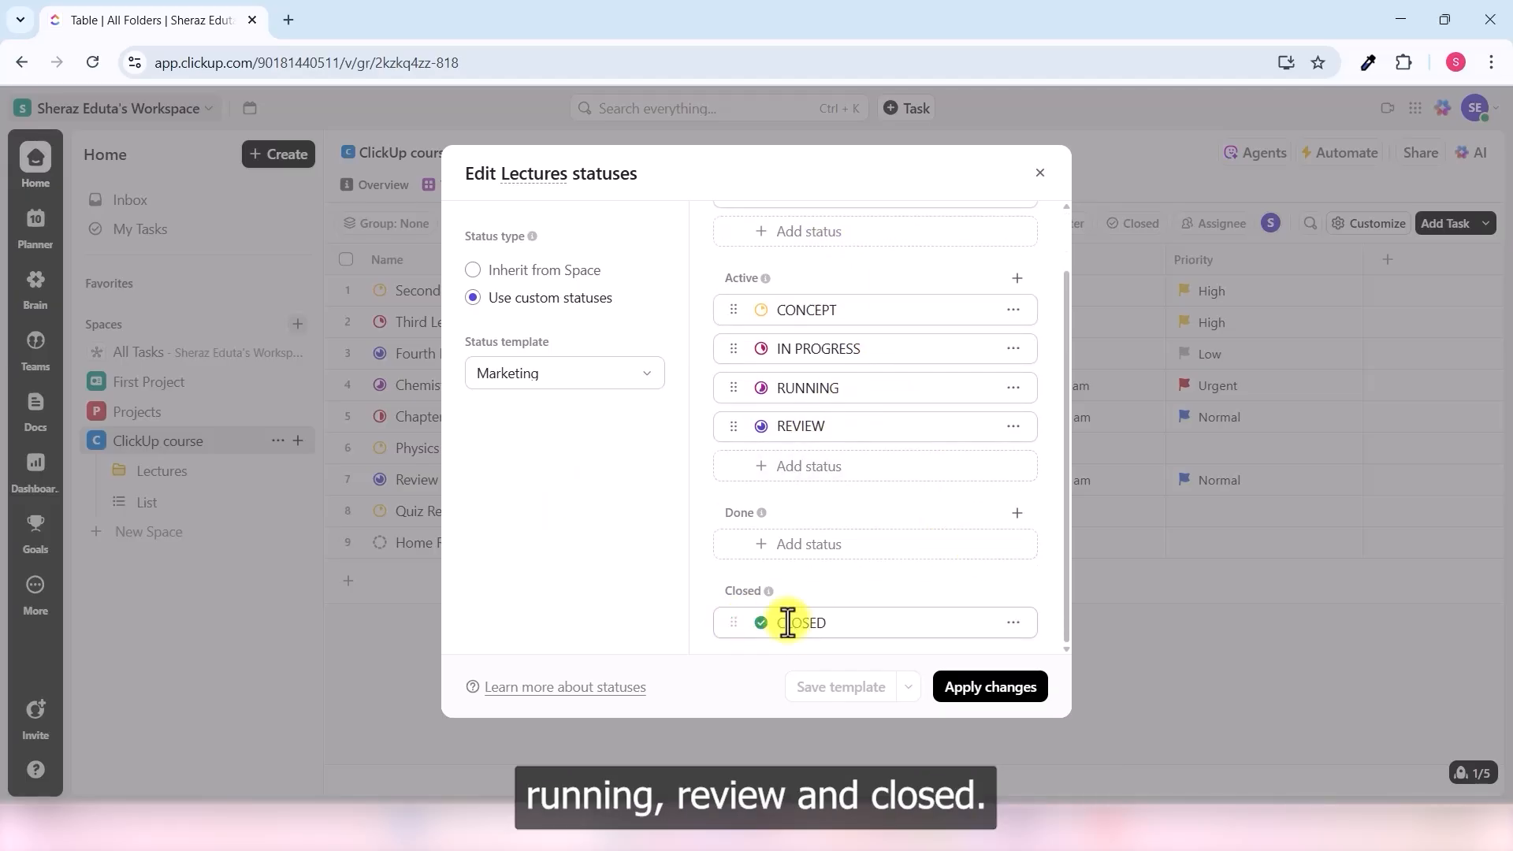
left_click(617, 398)
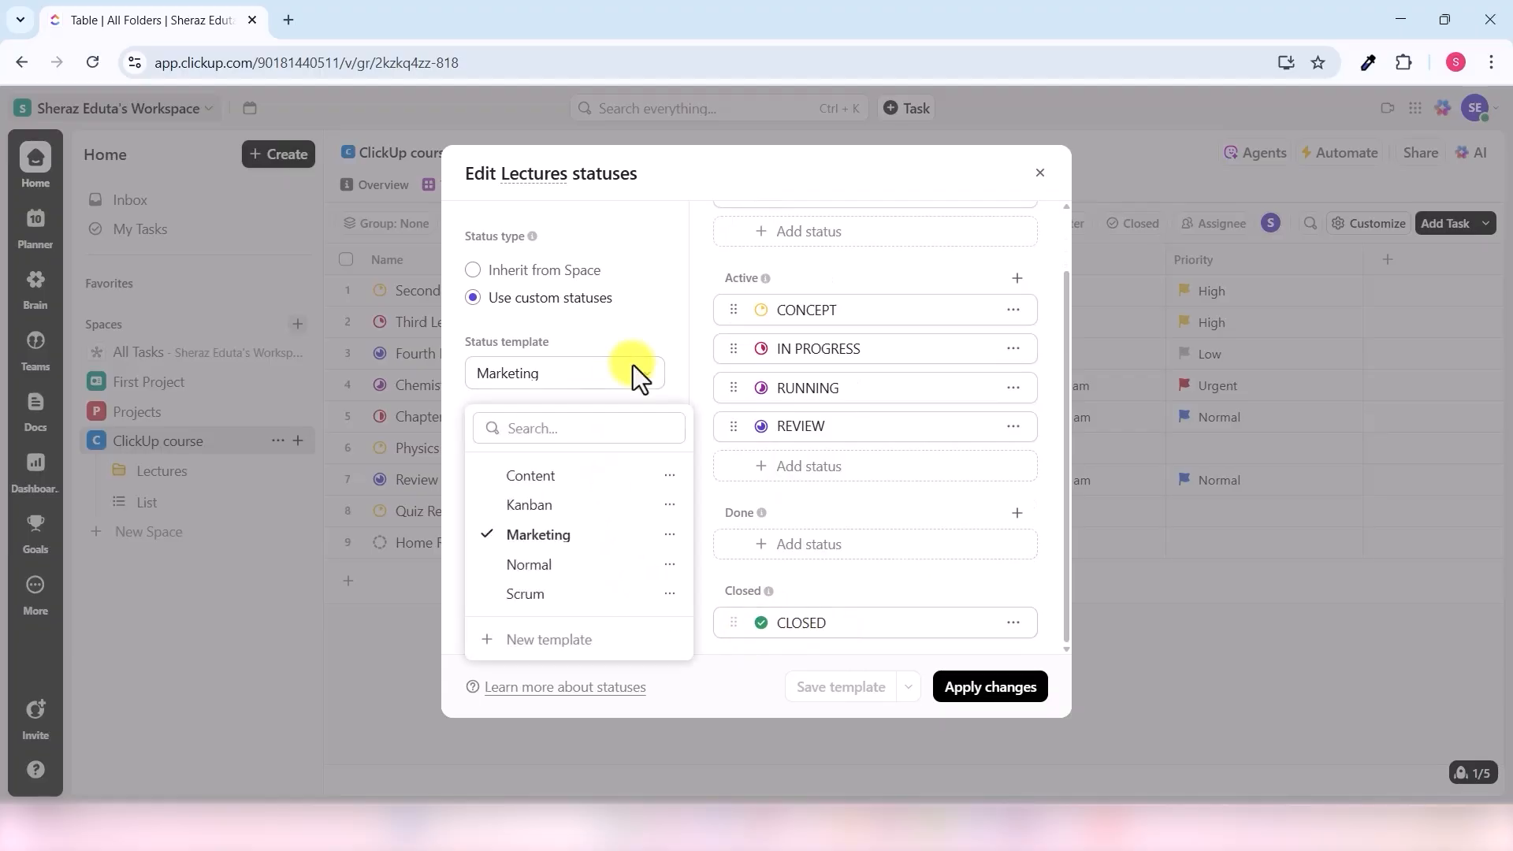
left_click(544, 567)
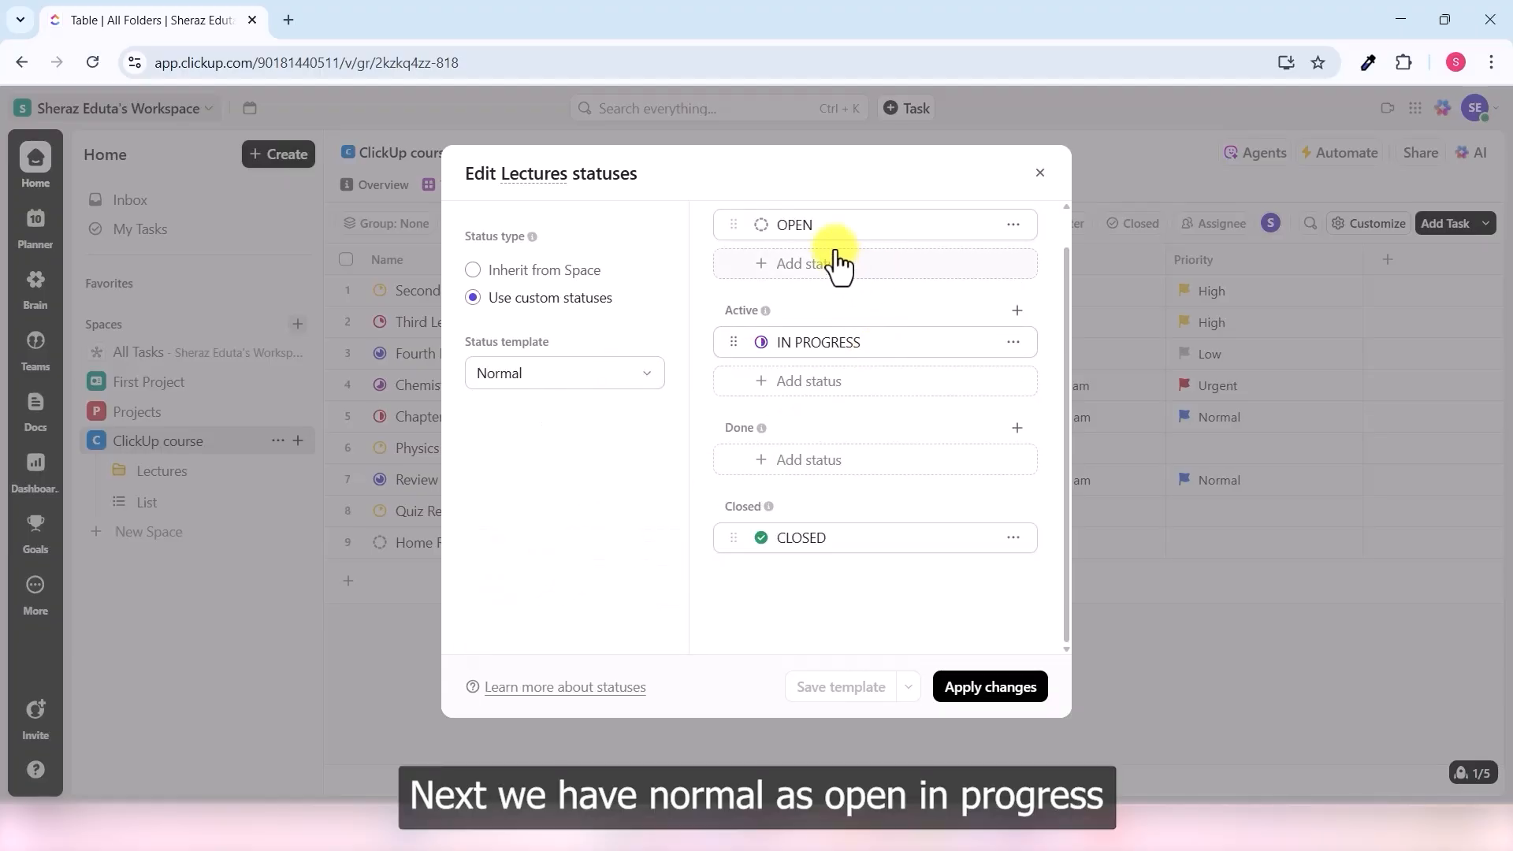
left_click(640, 377)
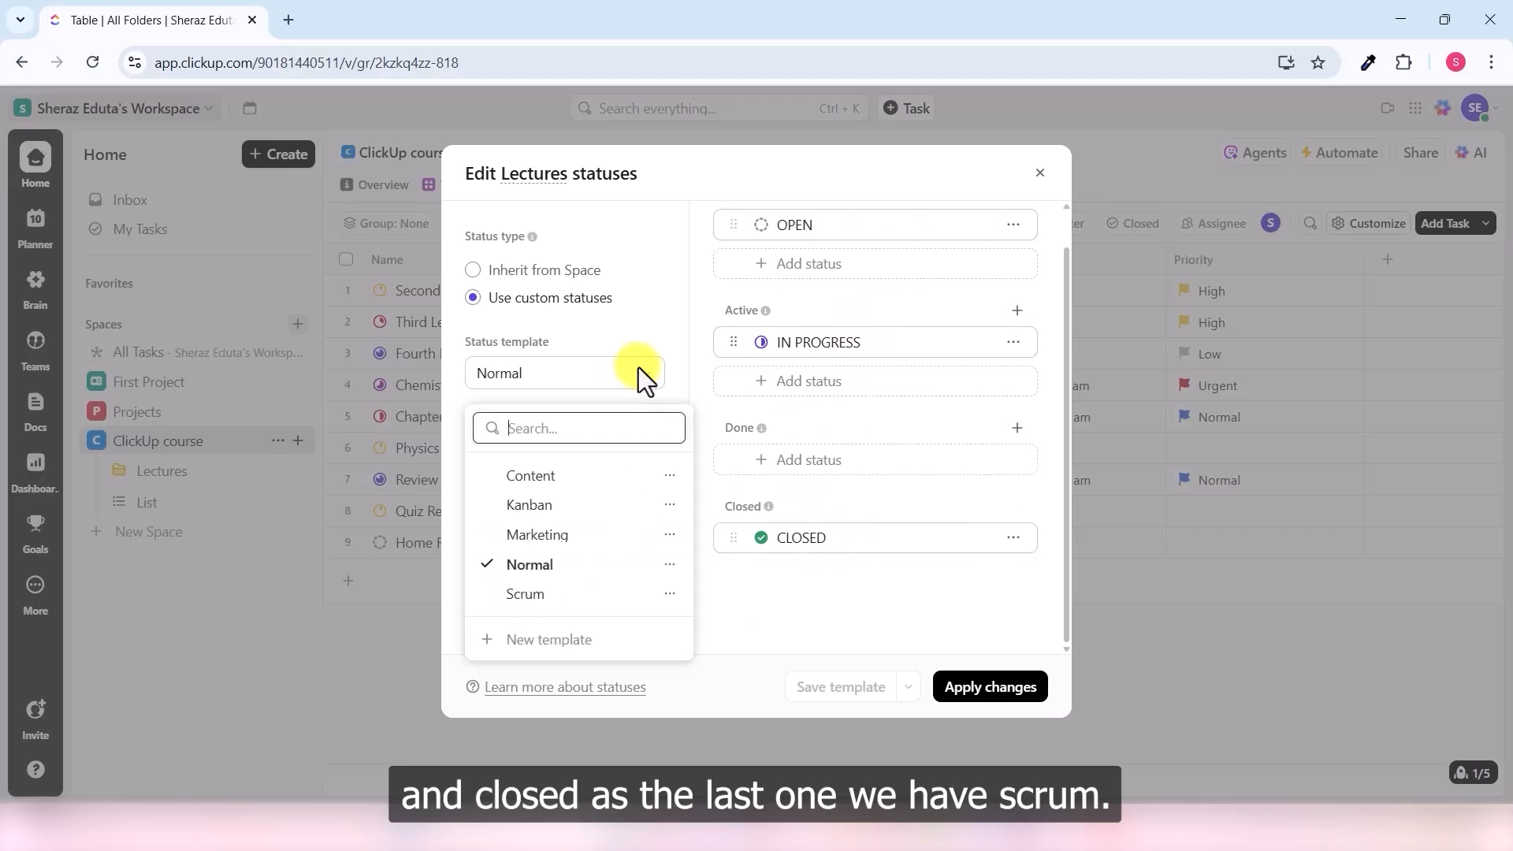
left_click(544, 603)
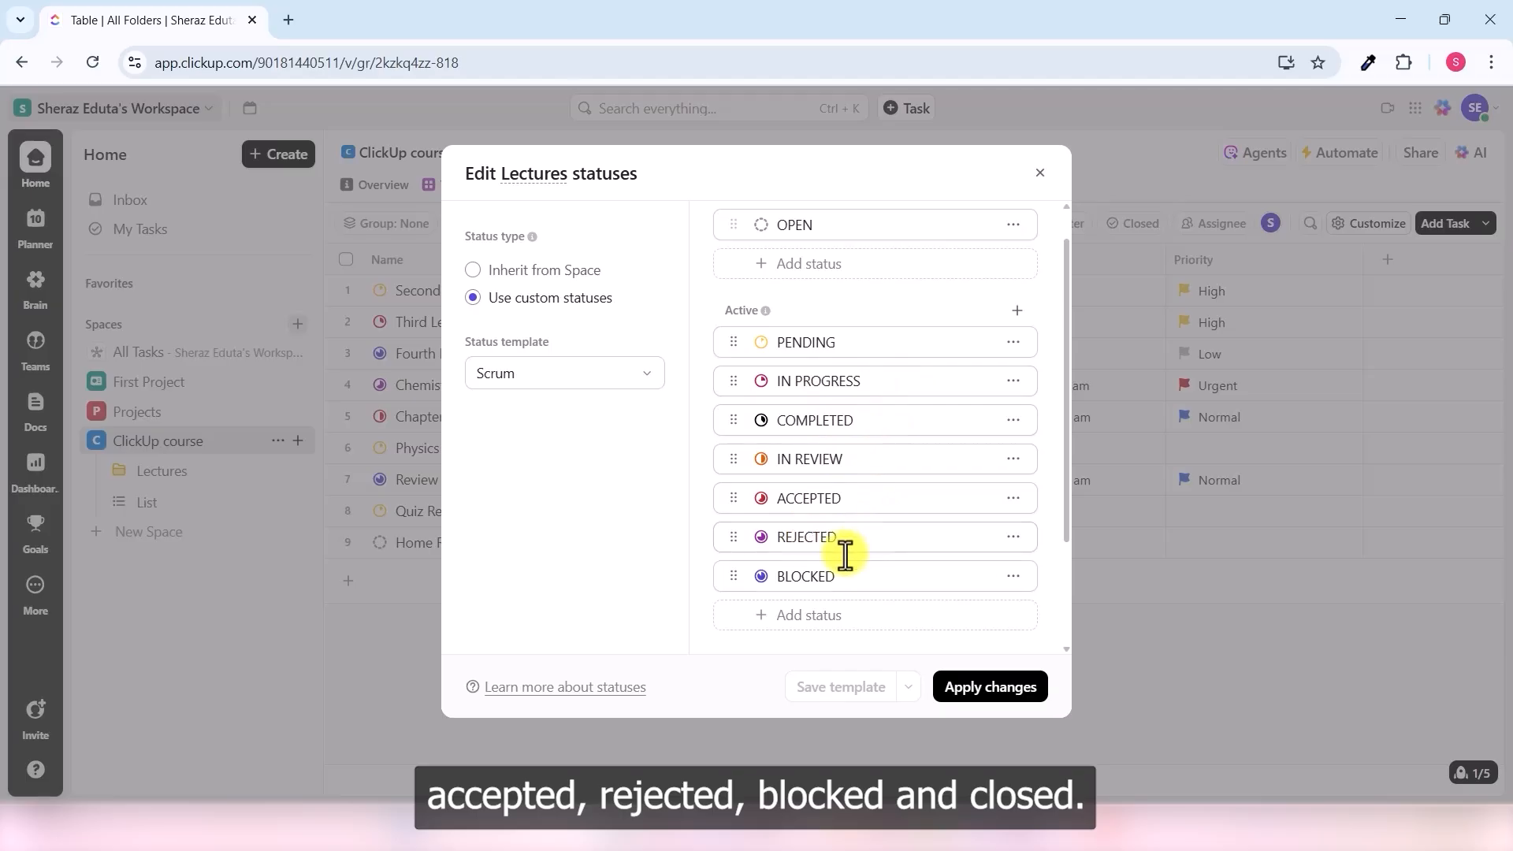
- Switch Lectures to the Content status template and apply the change
scroll(873, 553, "down", 2)
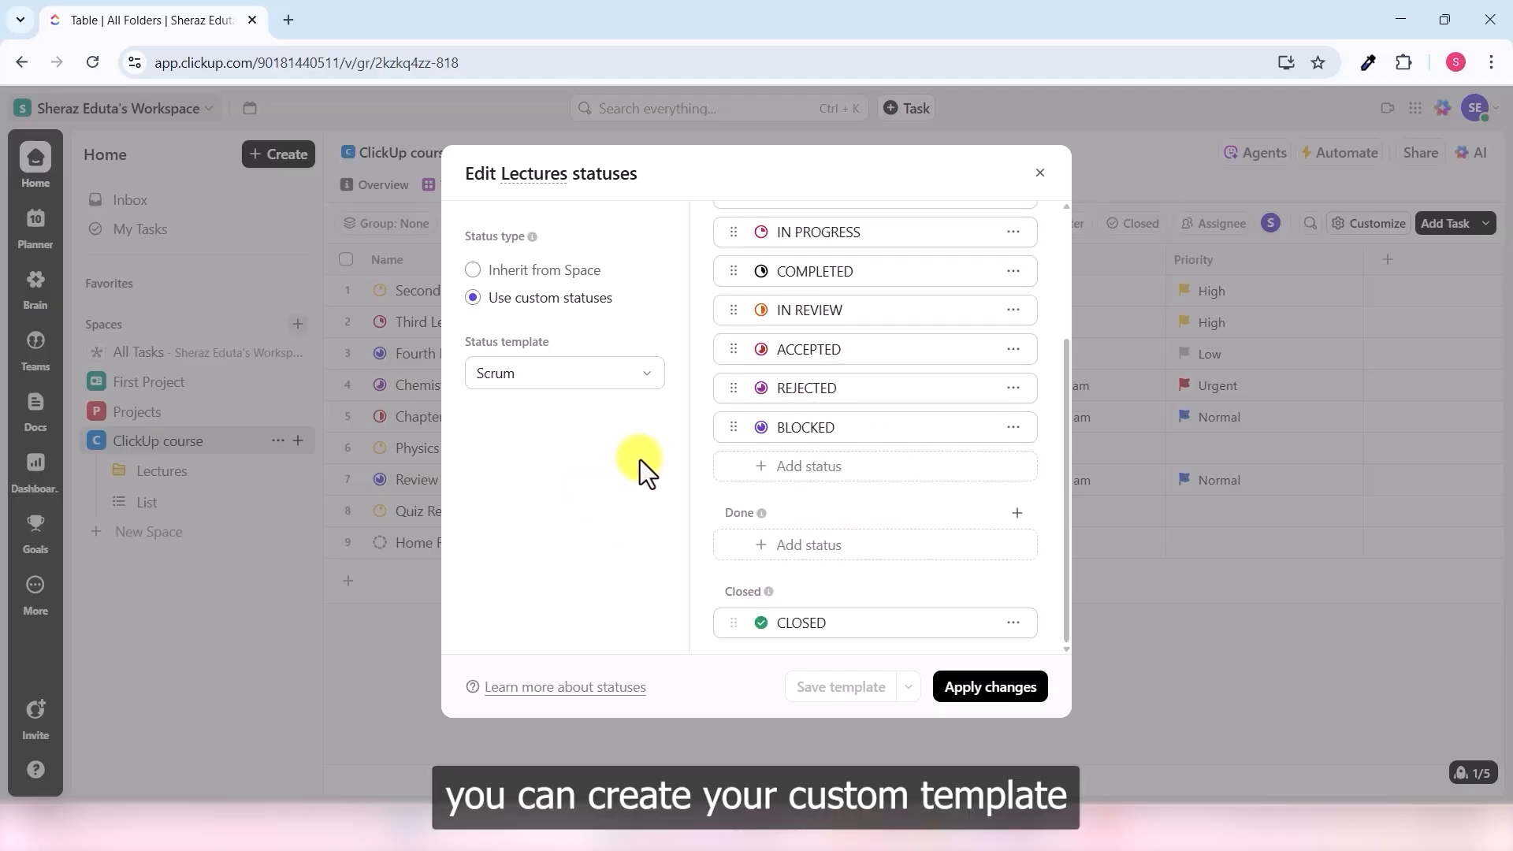
left_click(656, 376)
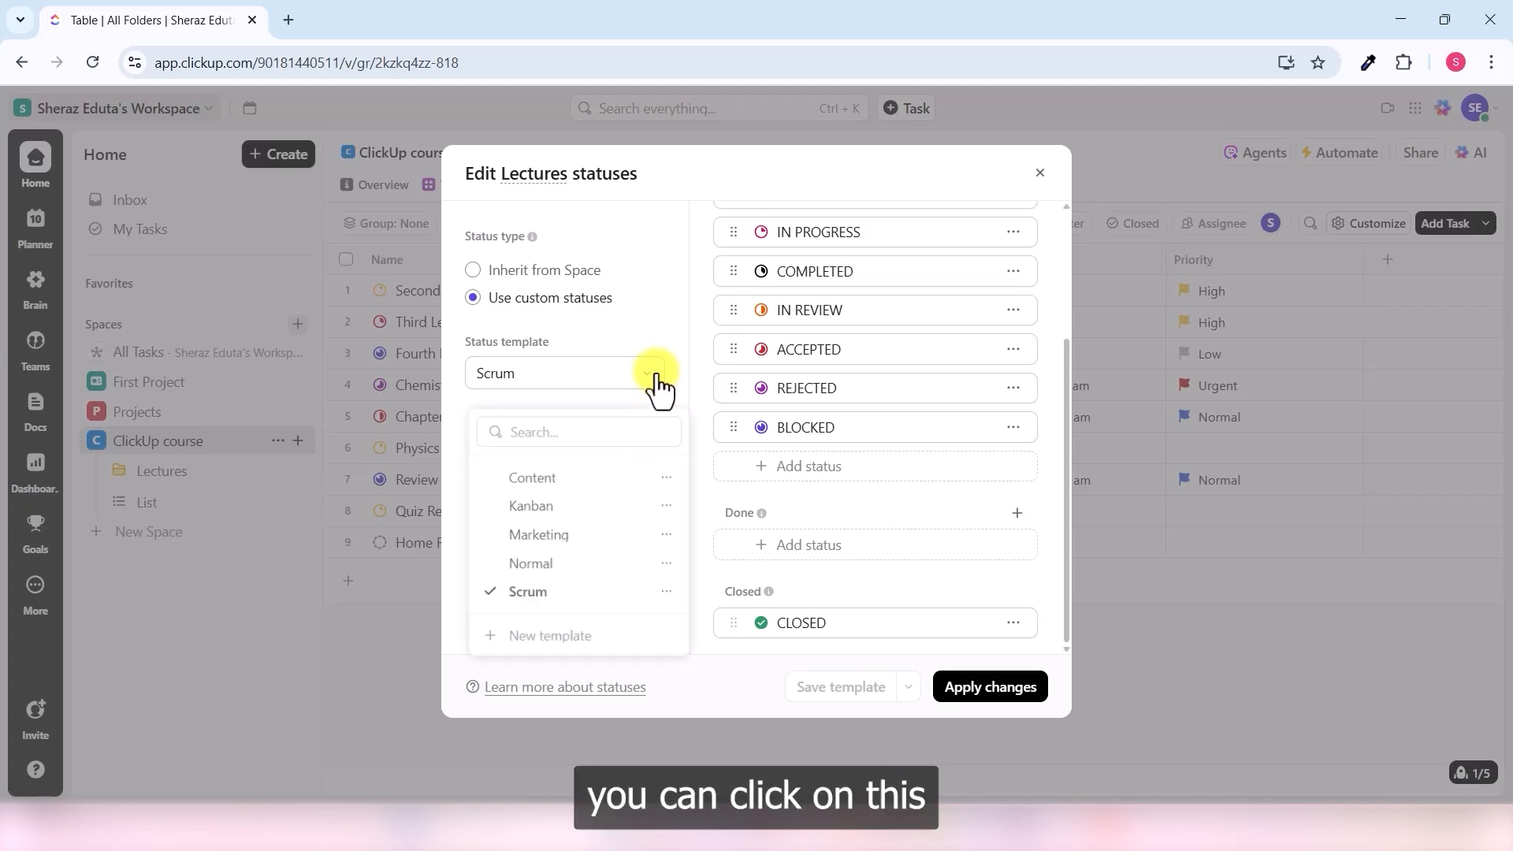
left_click(571, 642)
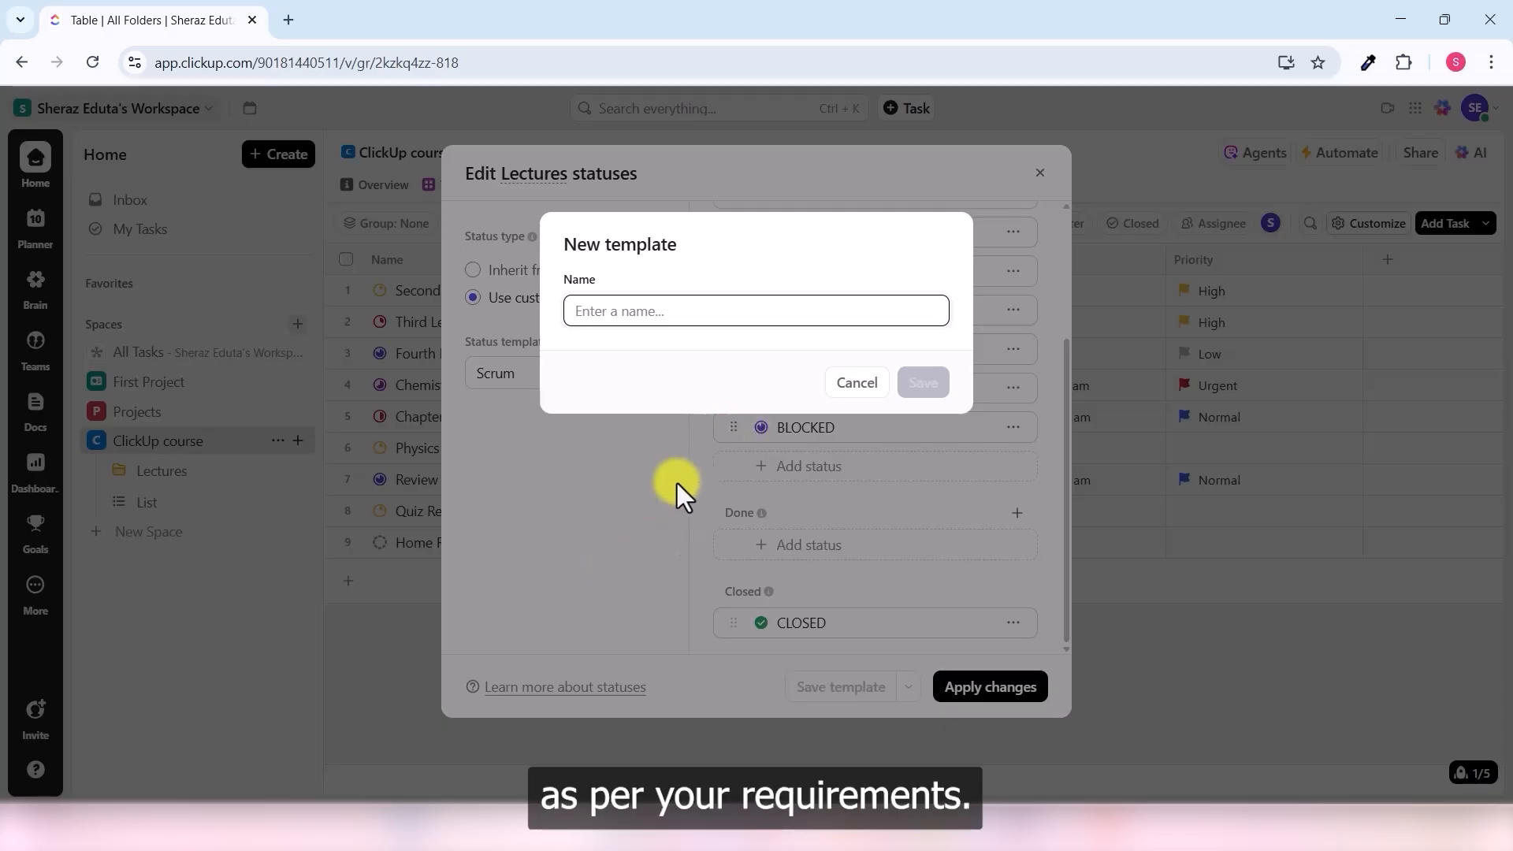
left_click(852, 399)
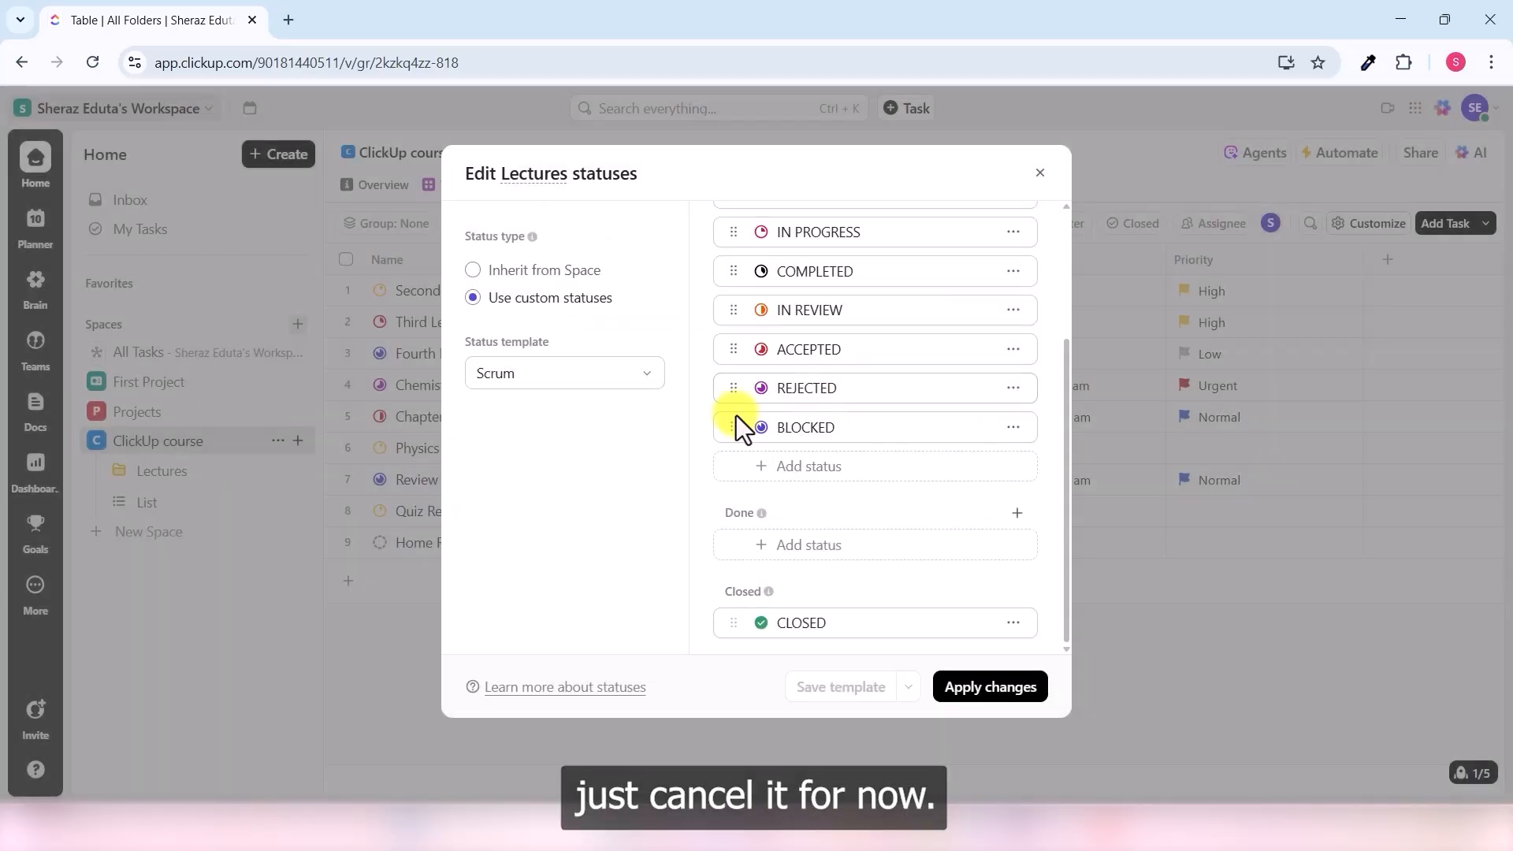
left_click(645, 386)
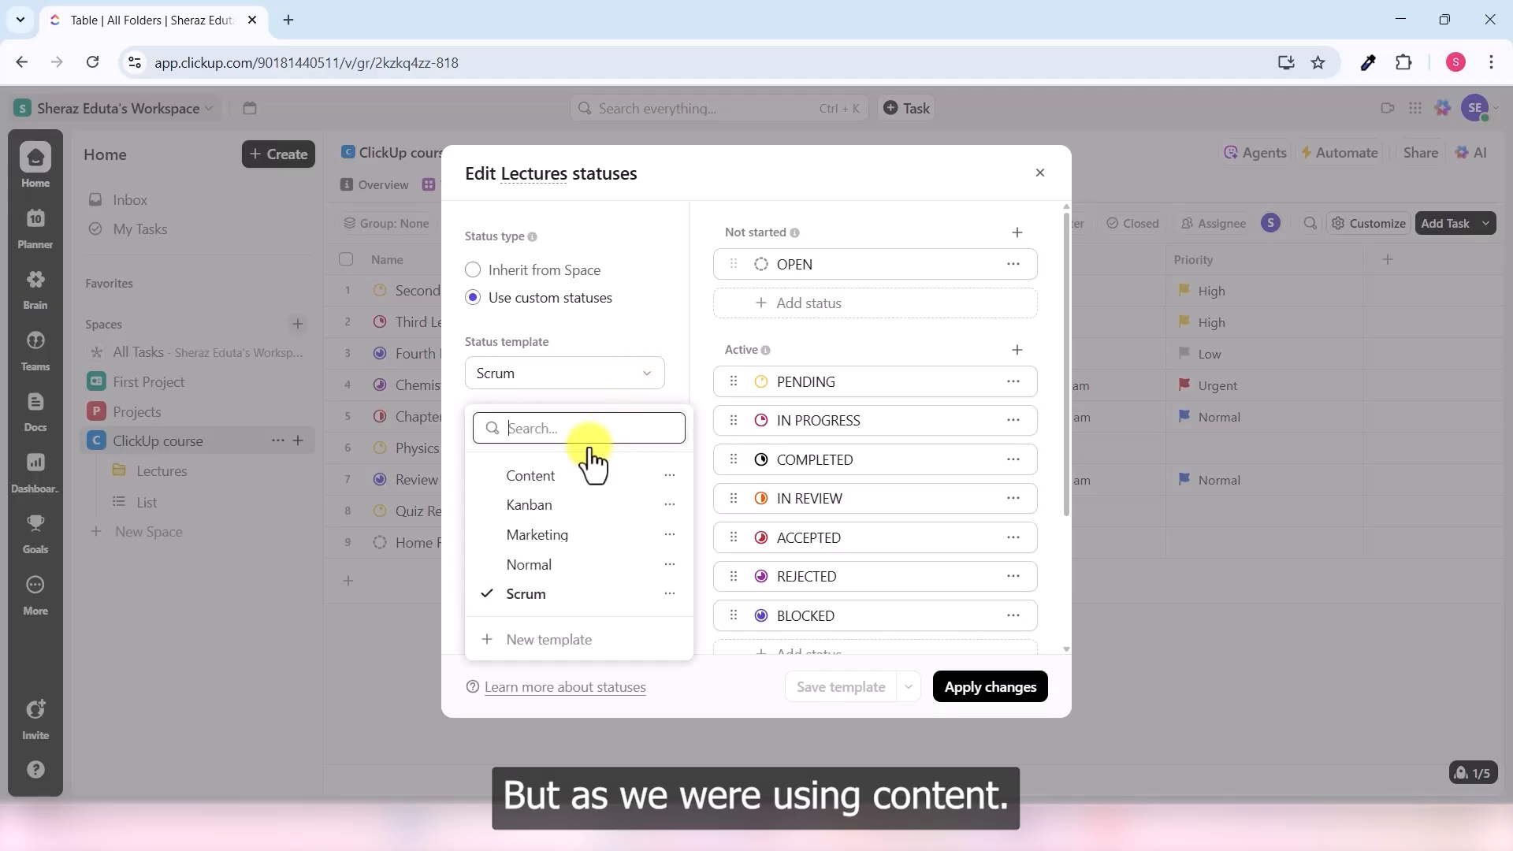
left_click(551, 478)
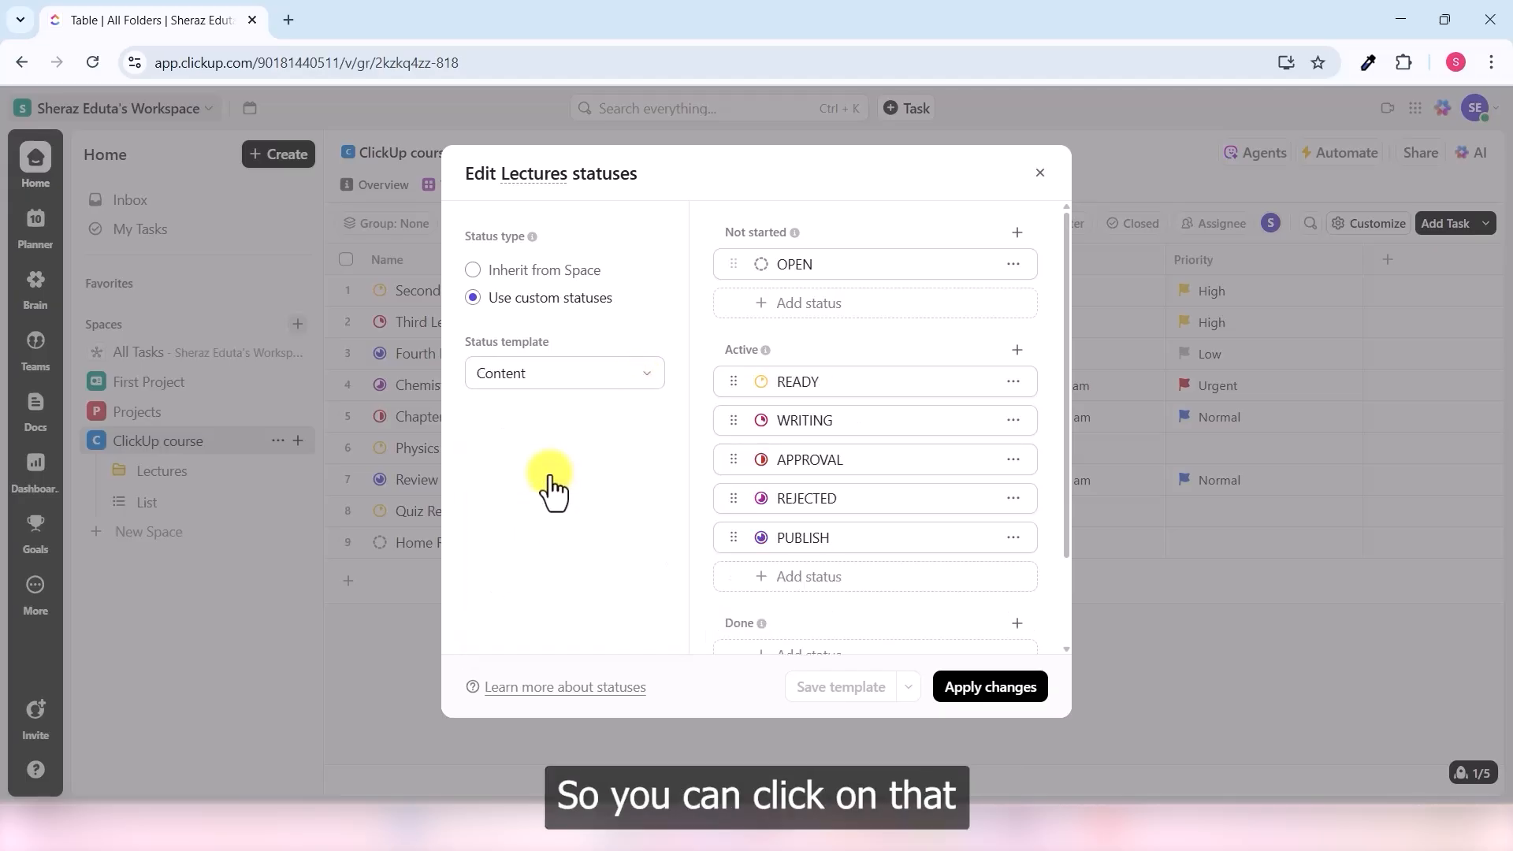
left_click(989, 693)
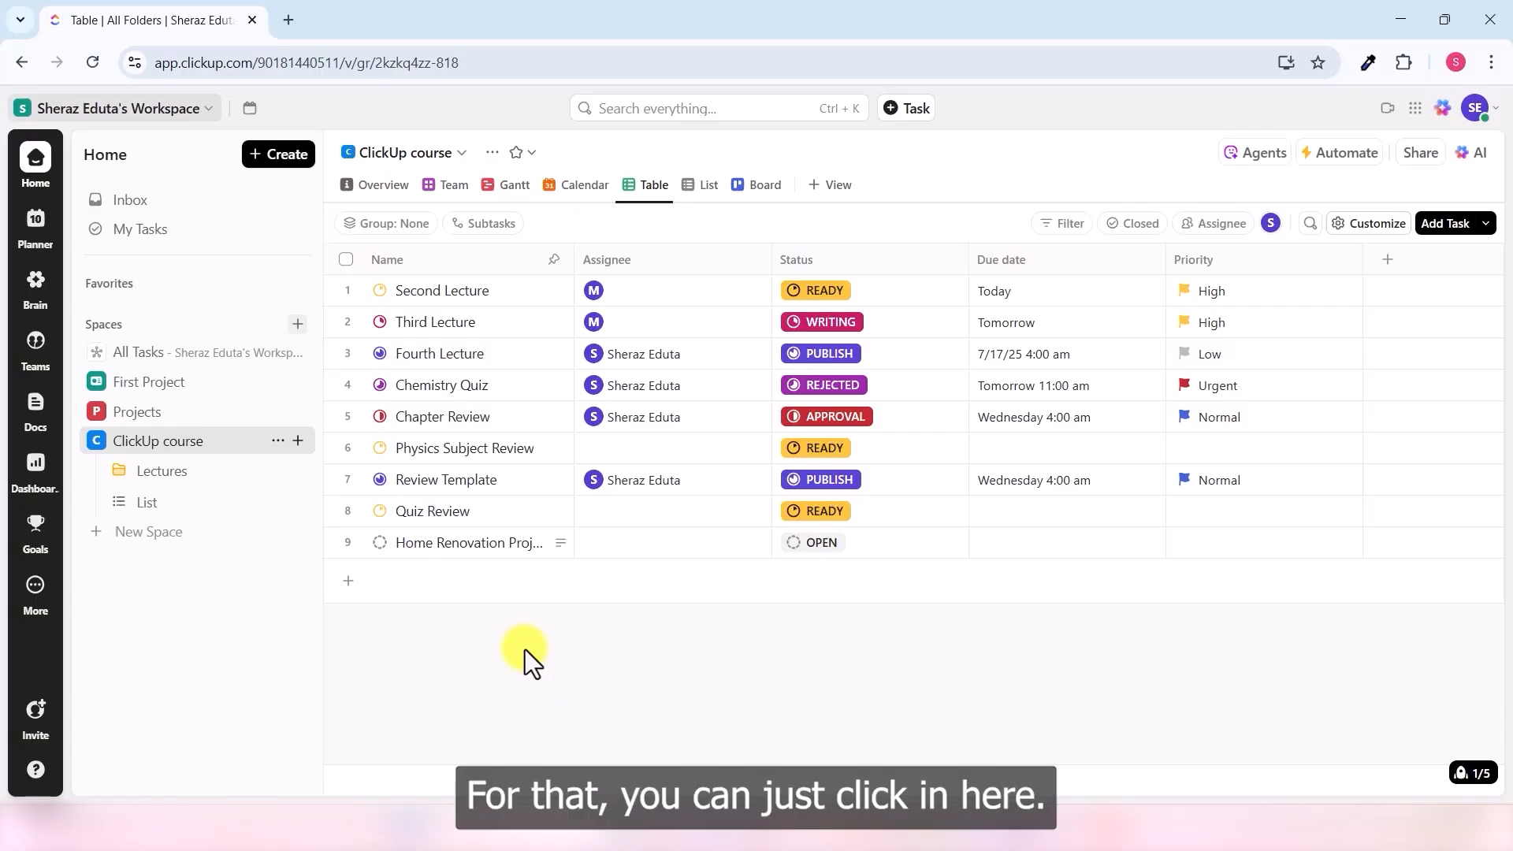
- Create a goal named 'Sales' owned by me with workspace-wide access
left_click(33, 544)
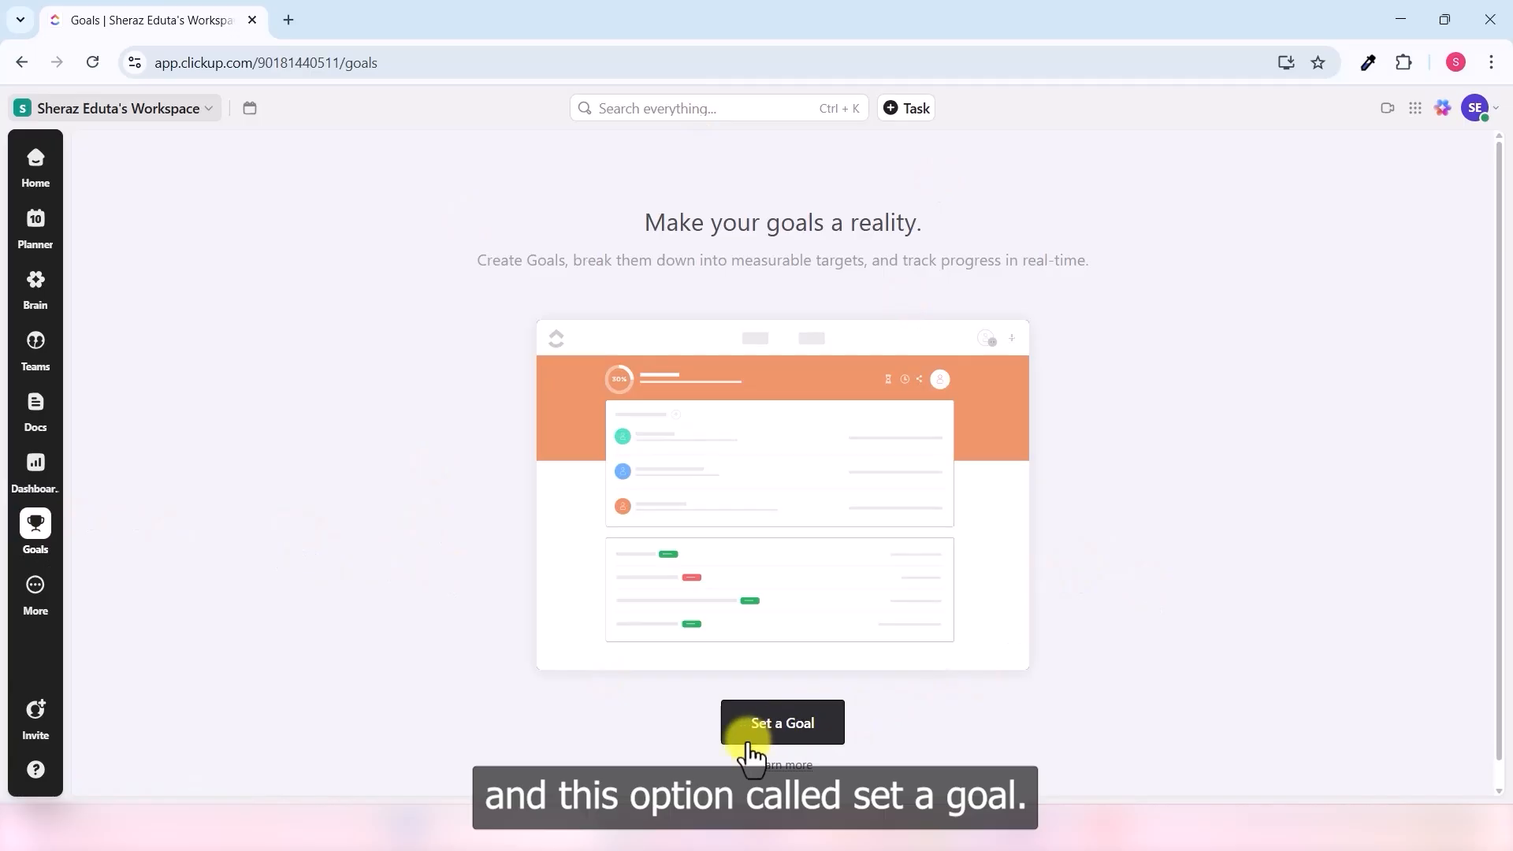
left_click(804, 733)
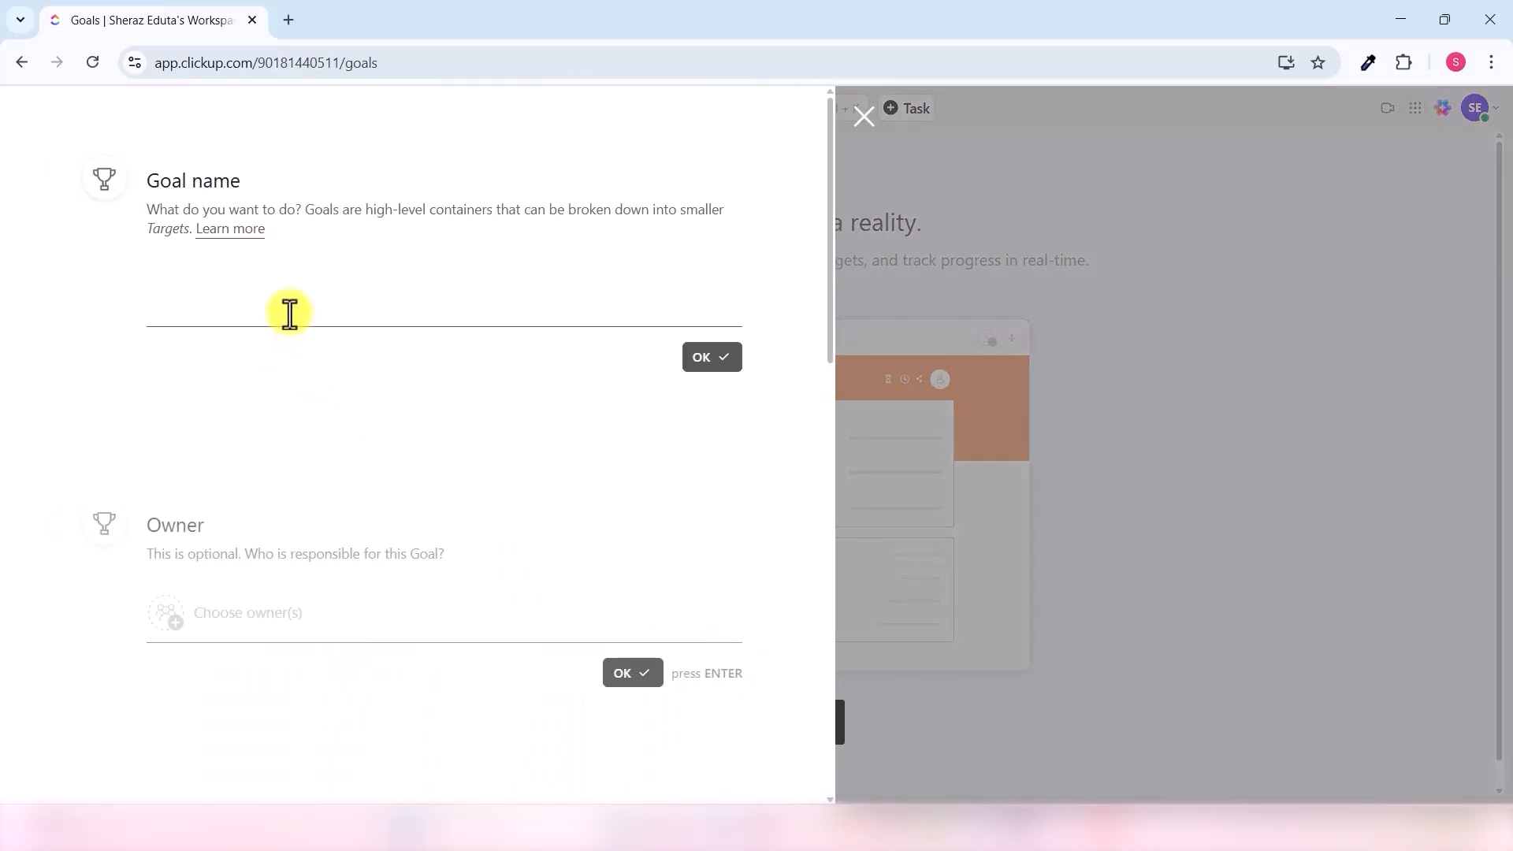
type("Sales")
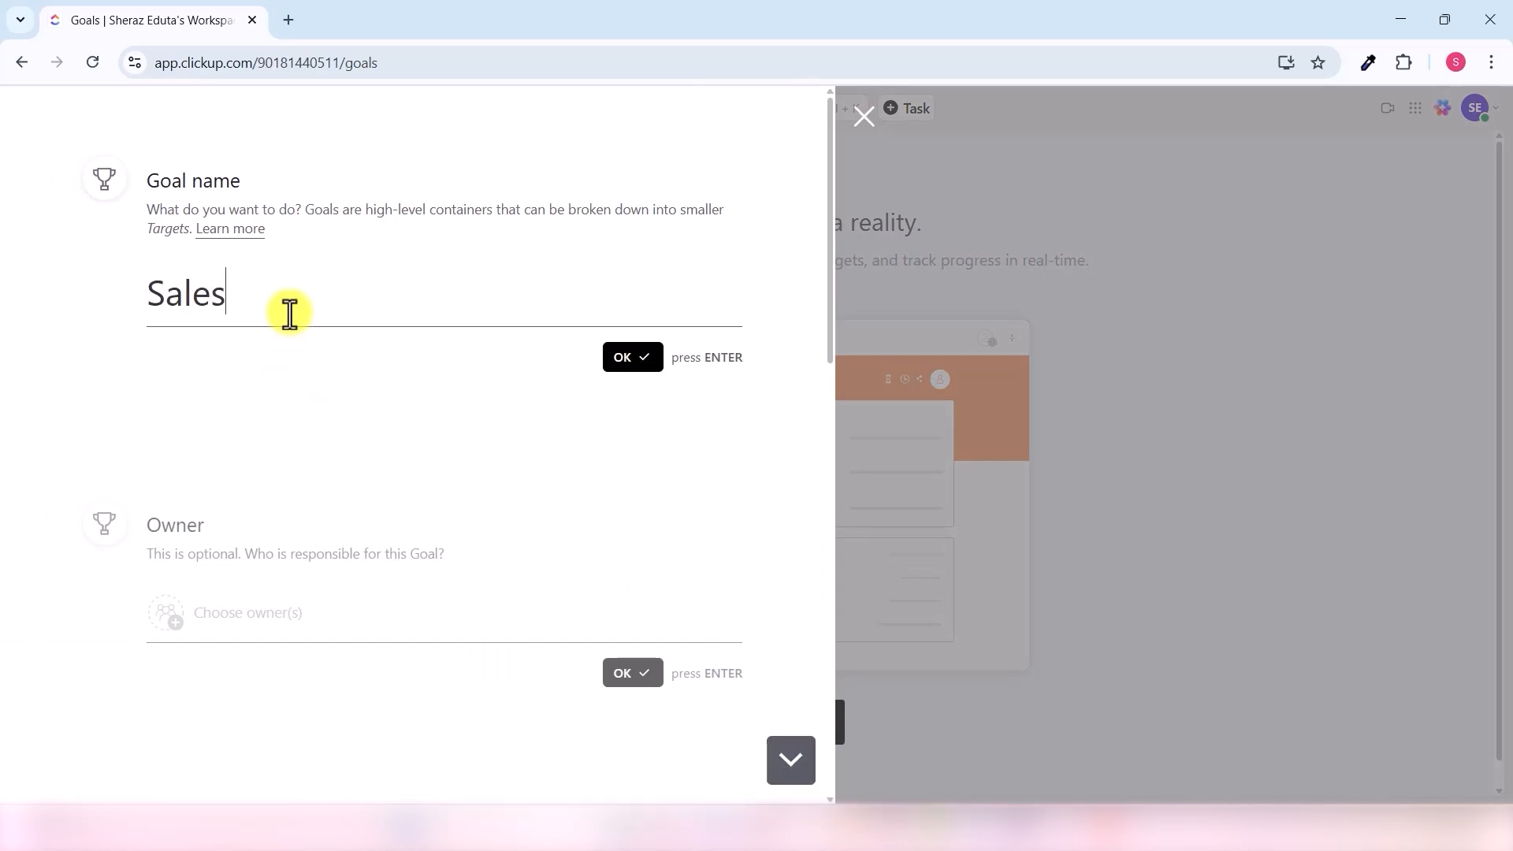
key("Return")
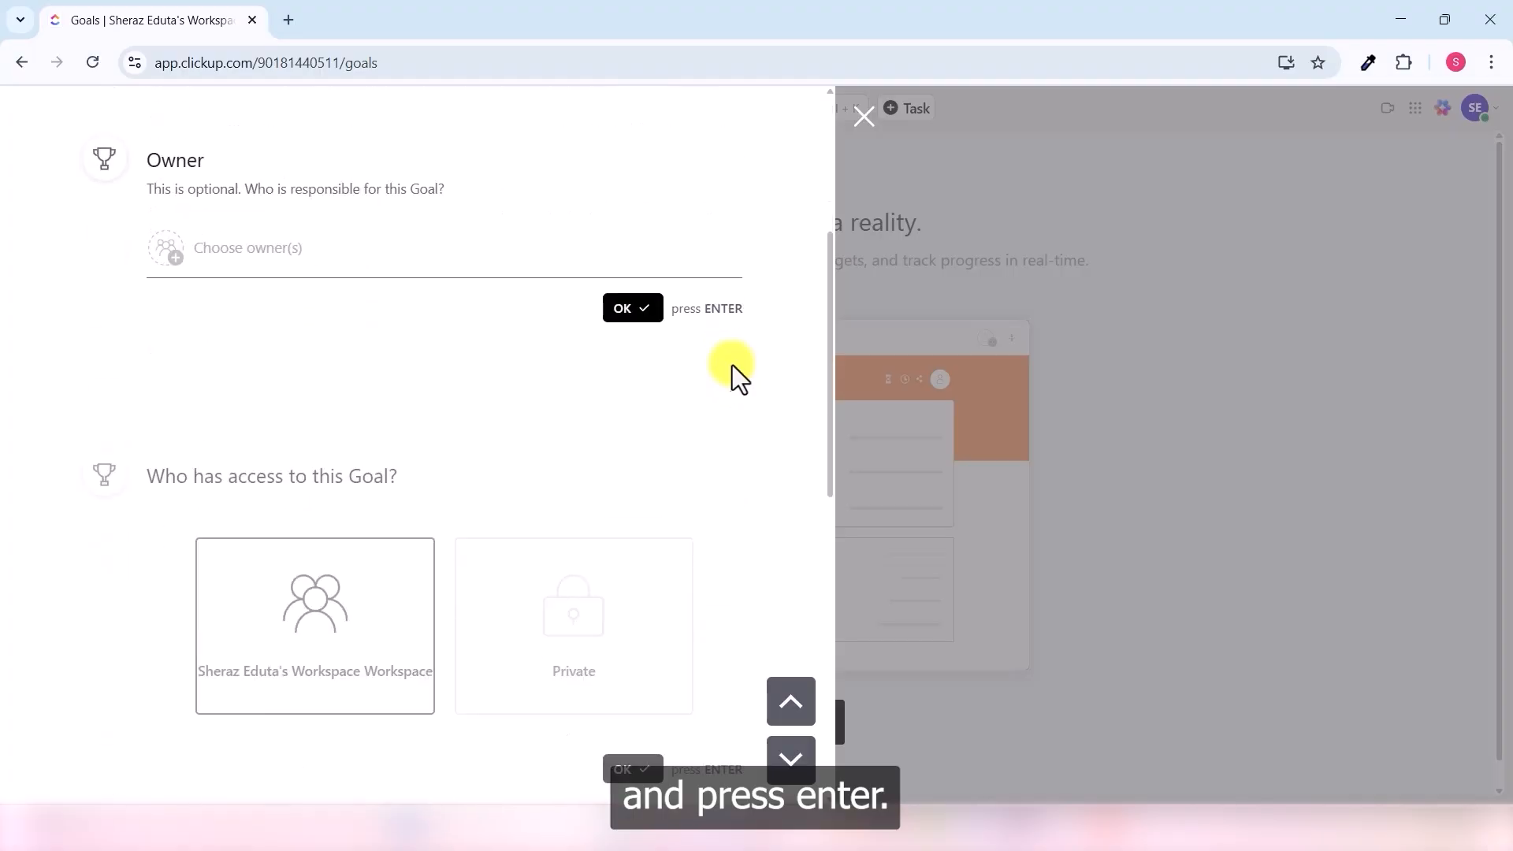
left_click(236, 247)
left_click(244, 349)
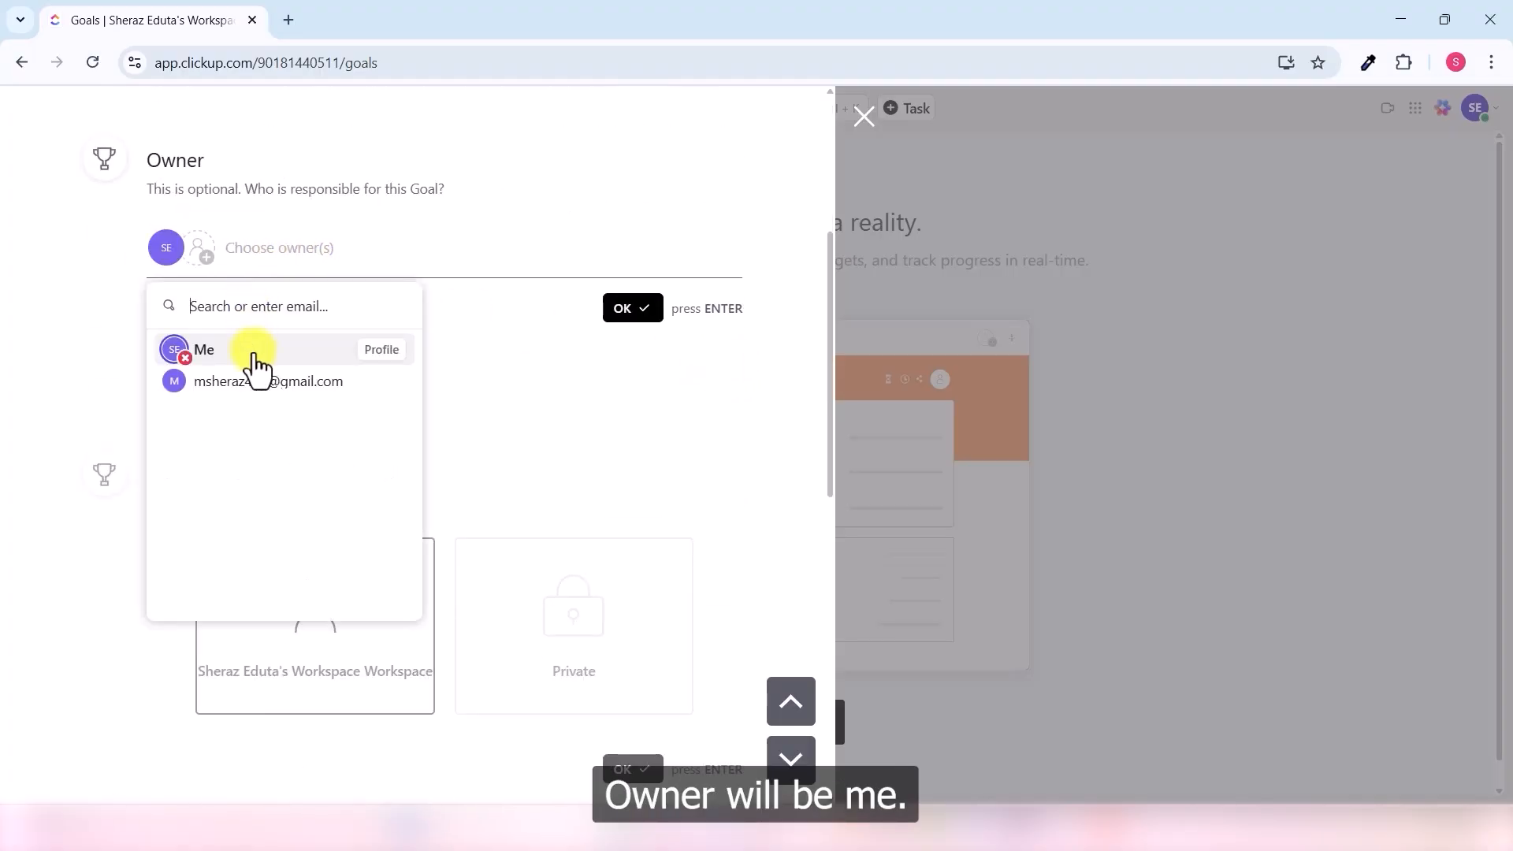
left_click(725, 306)
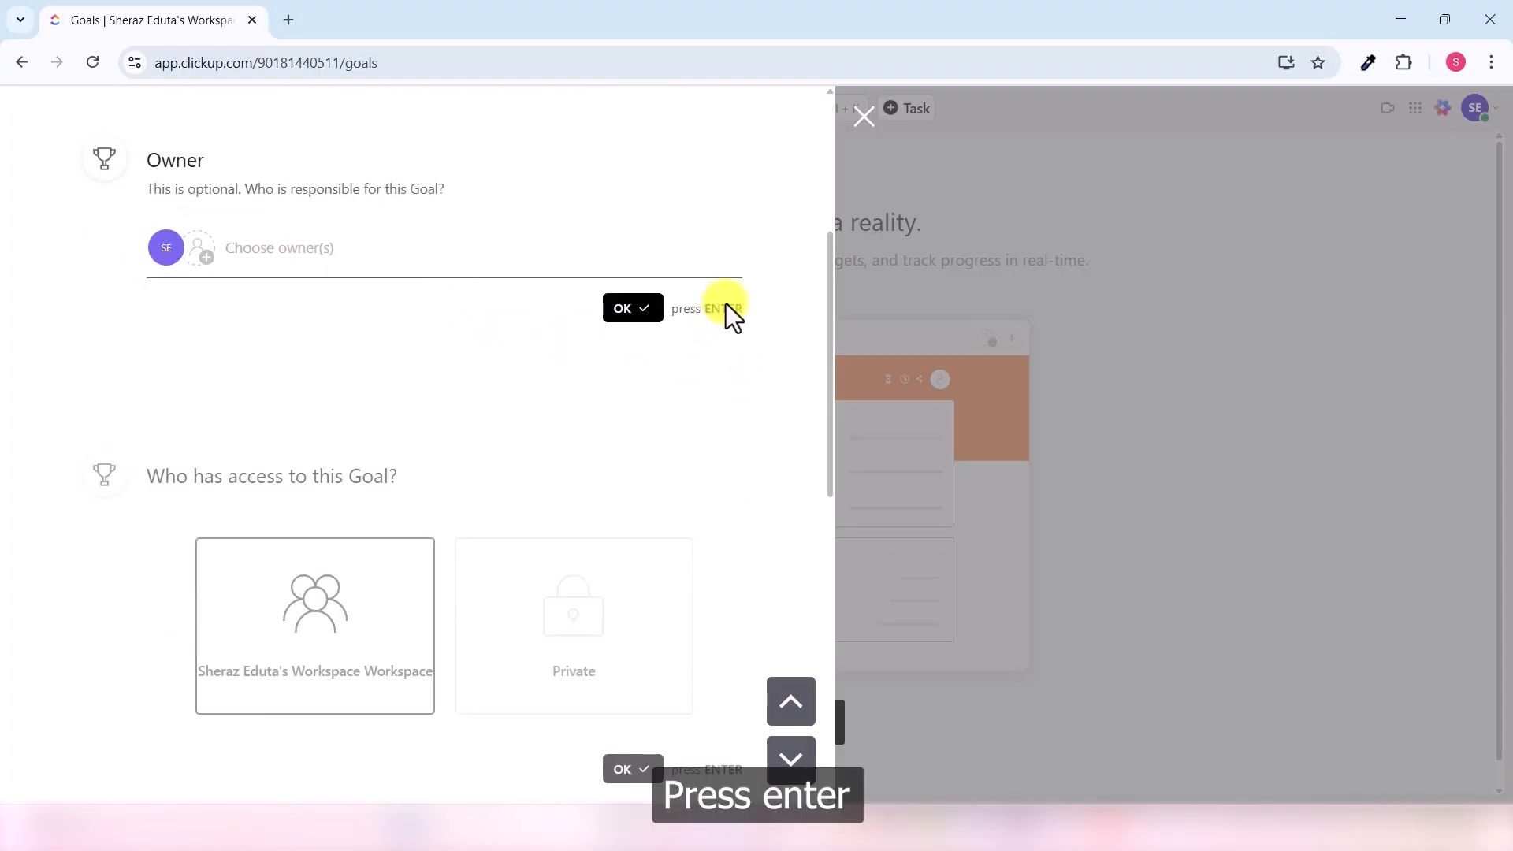
left_click(633, 308)
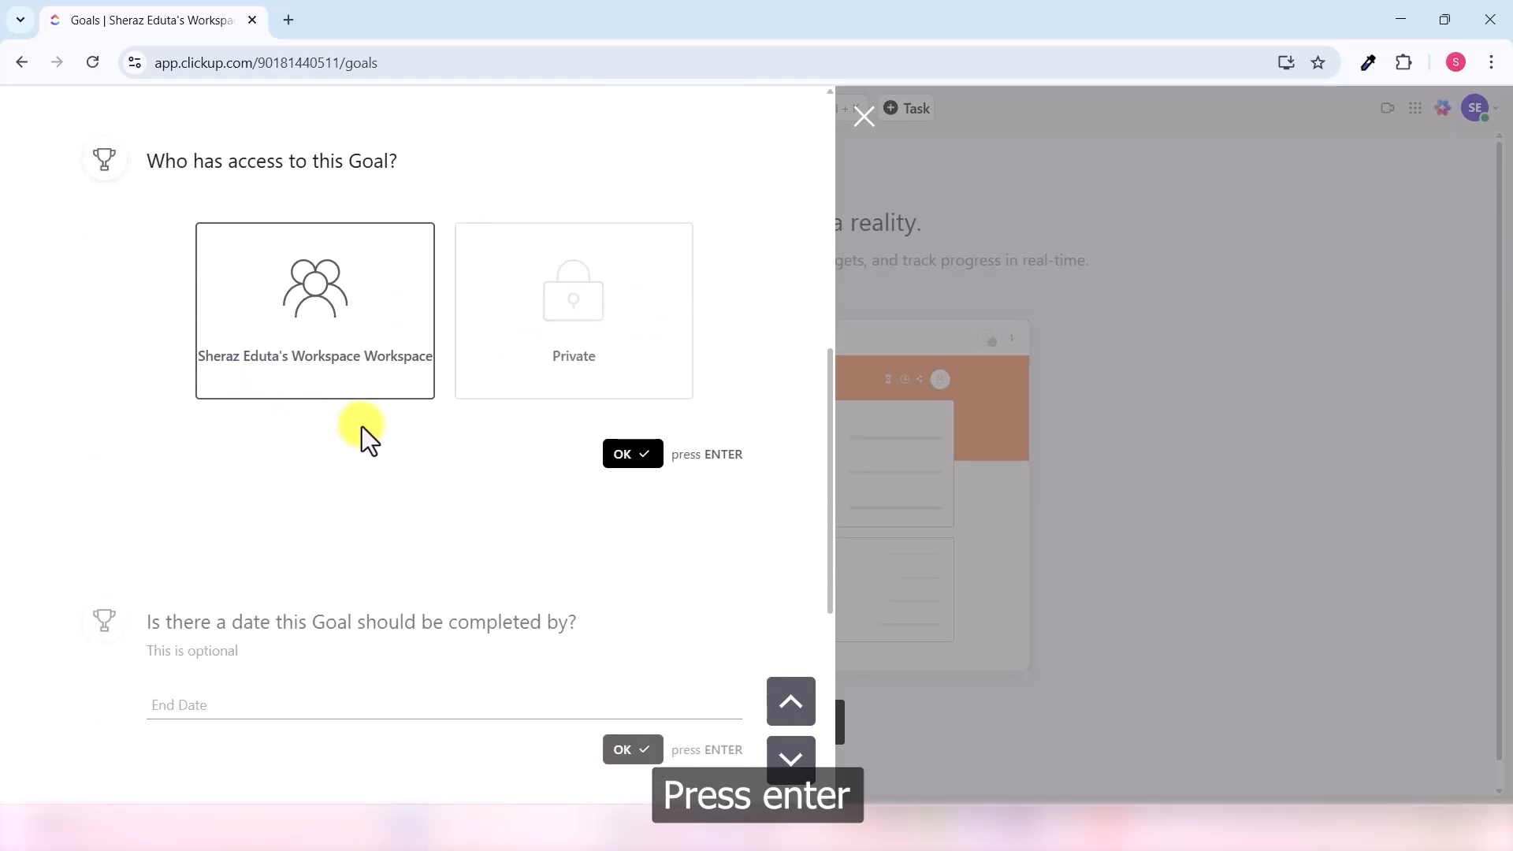
left_click(639, 455)
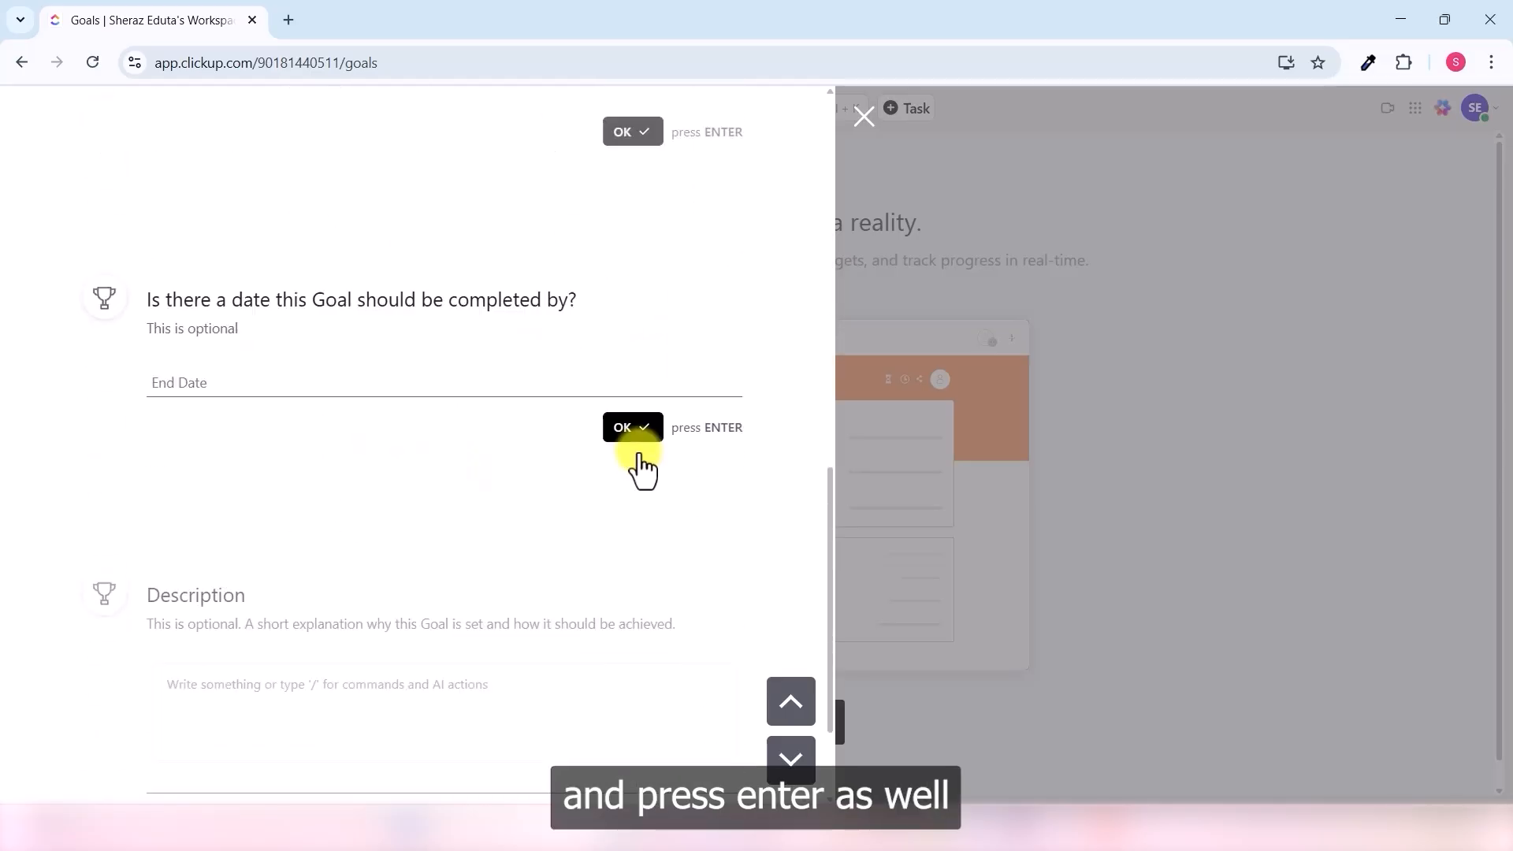
- Set the goal's end date to 7/31/25, add the description 'This will track goals set by for myself.', and save it
left_click(253, 246)
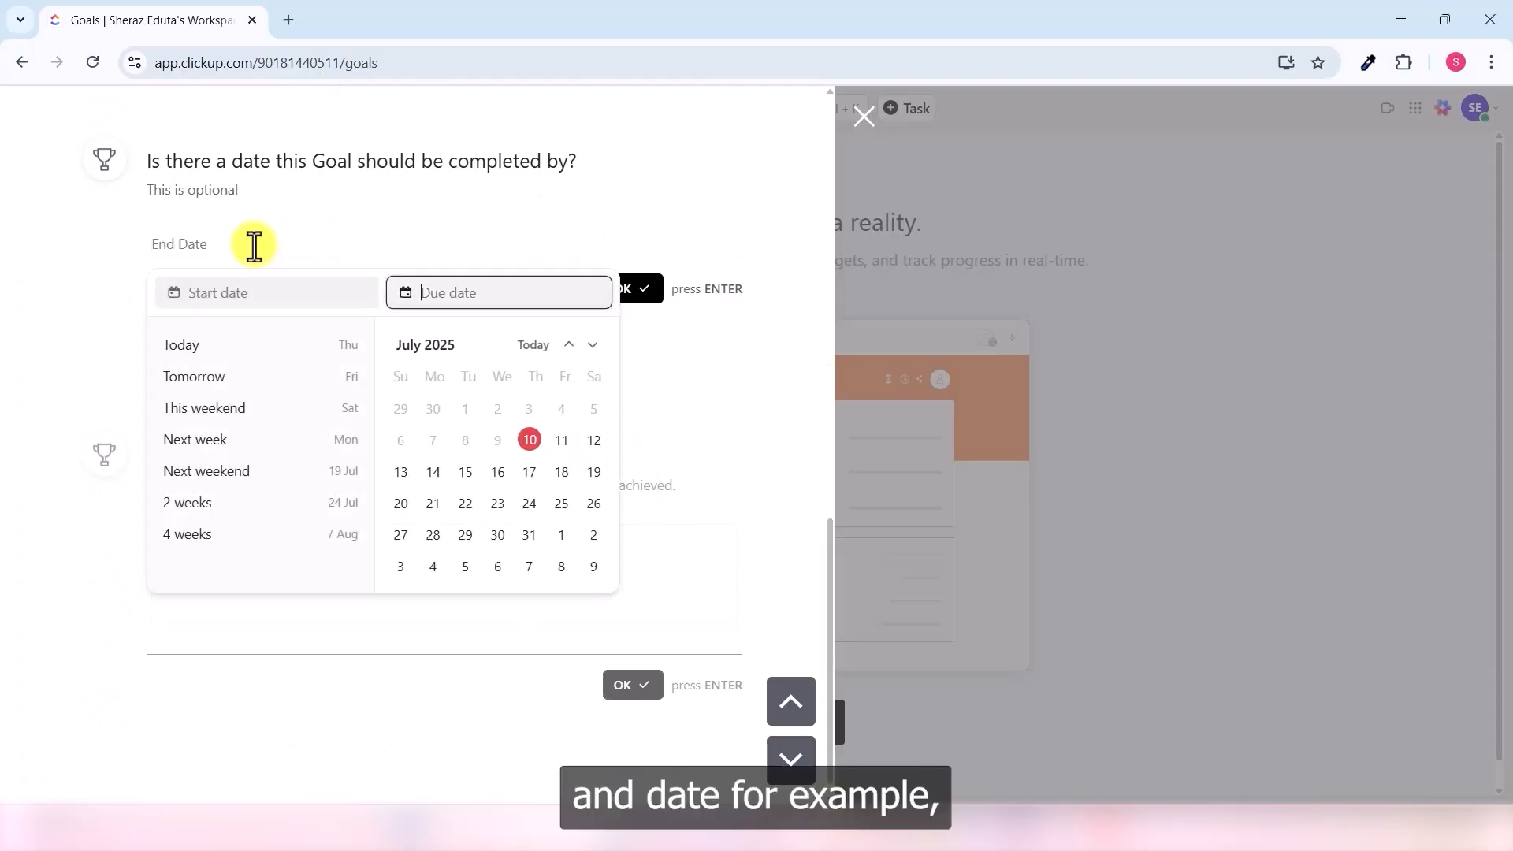
left_click(530, 539)
left_click(659, 287)
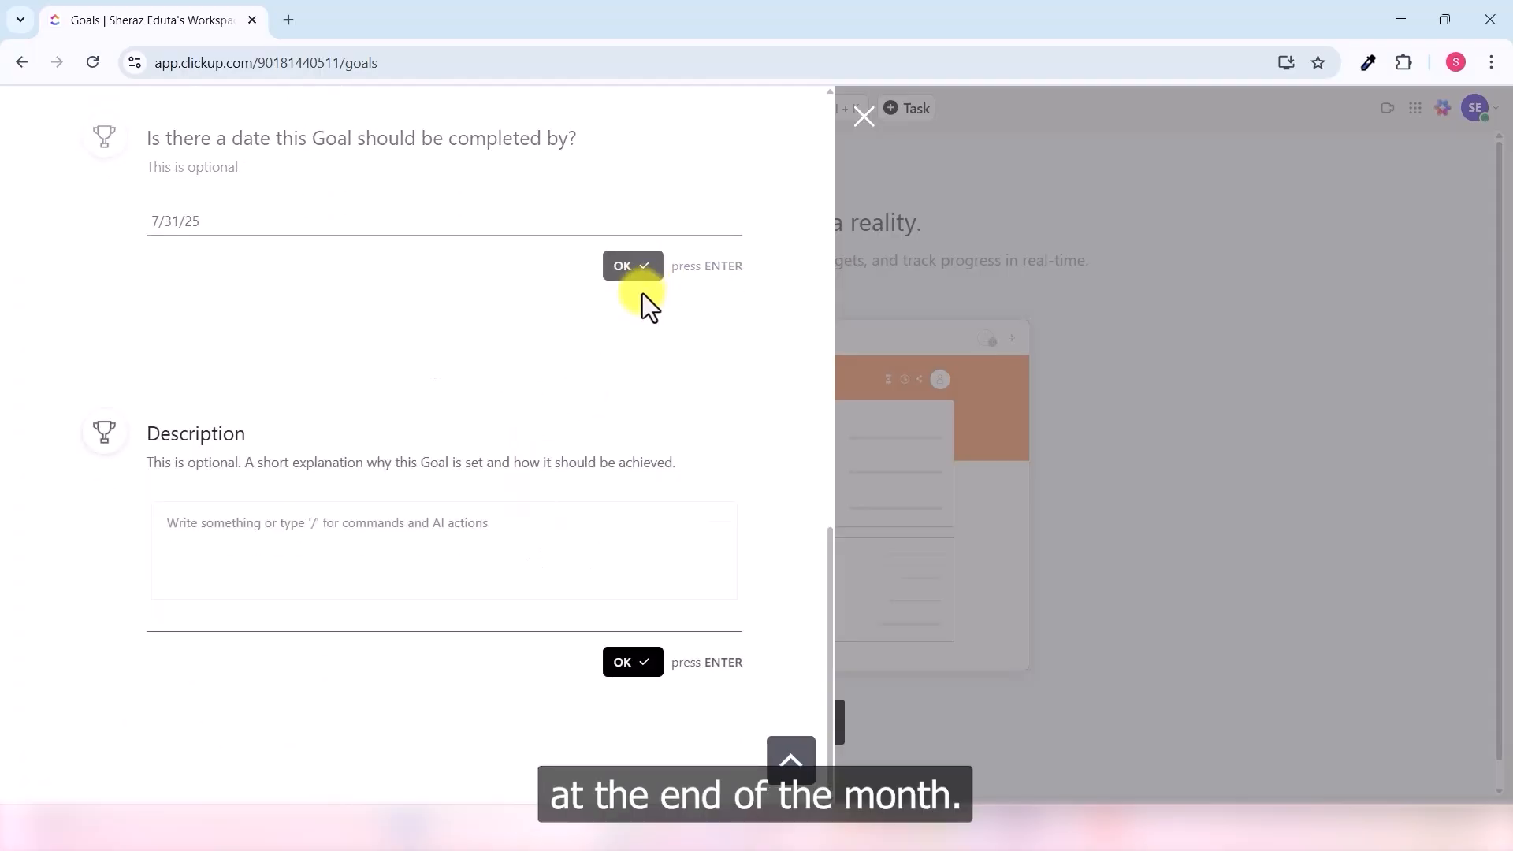
left_click(412, 540)
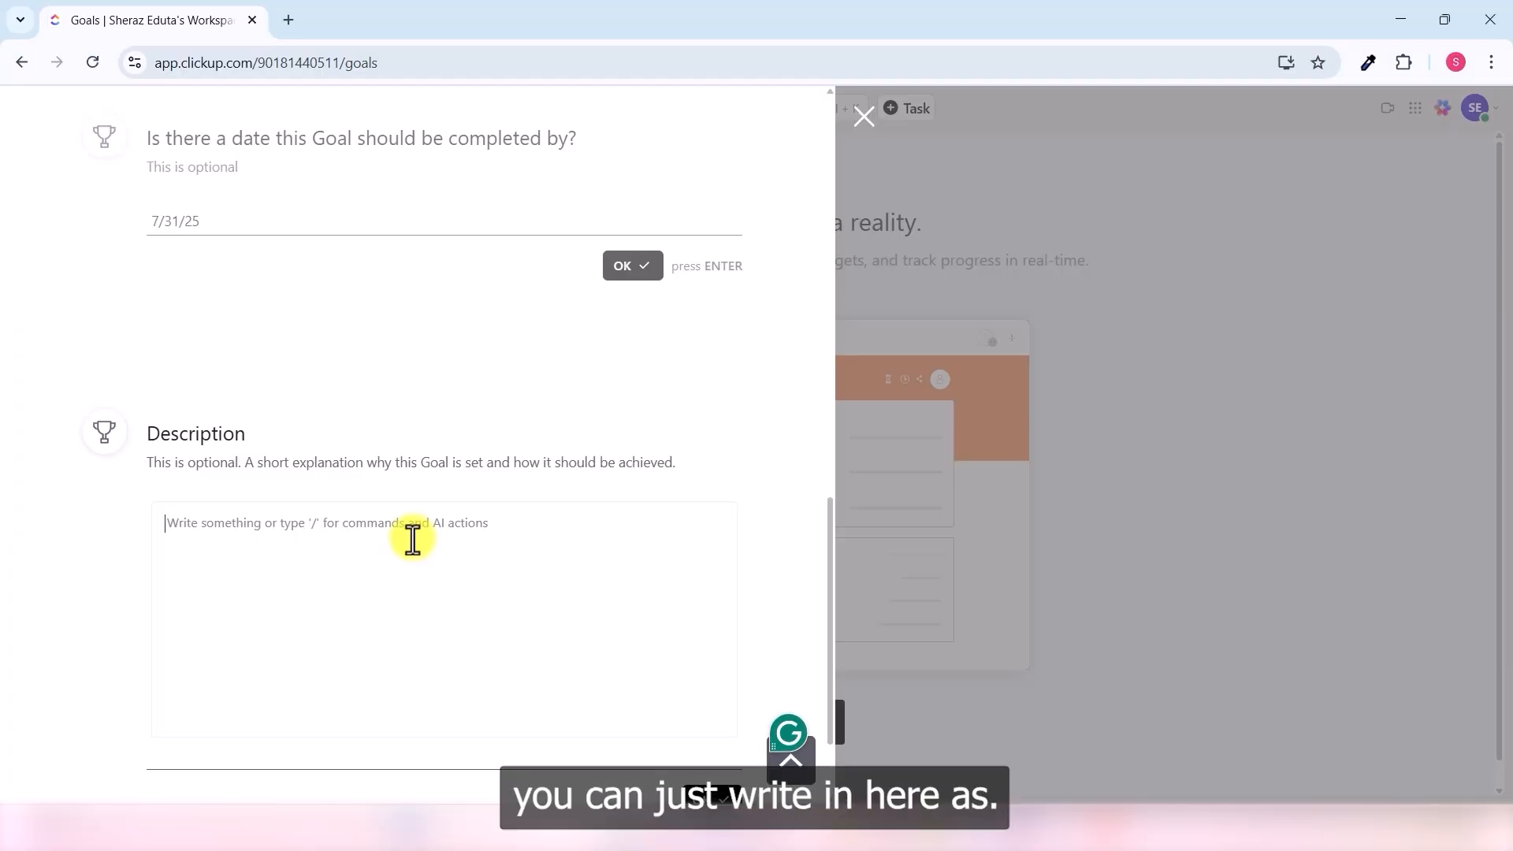
type("Th")
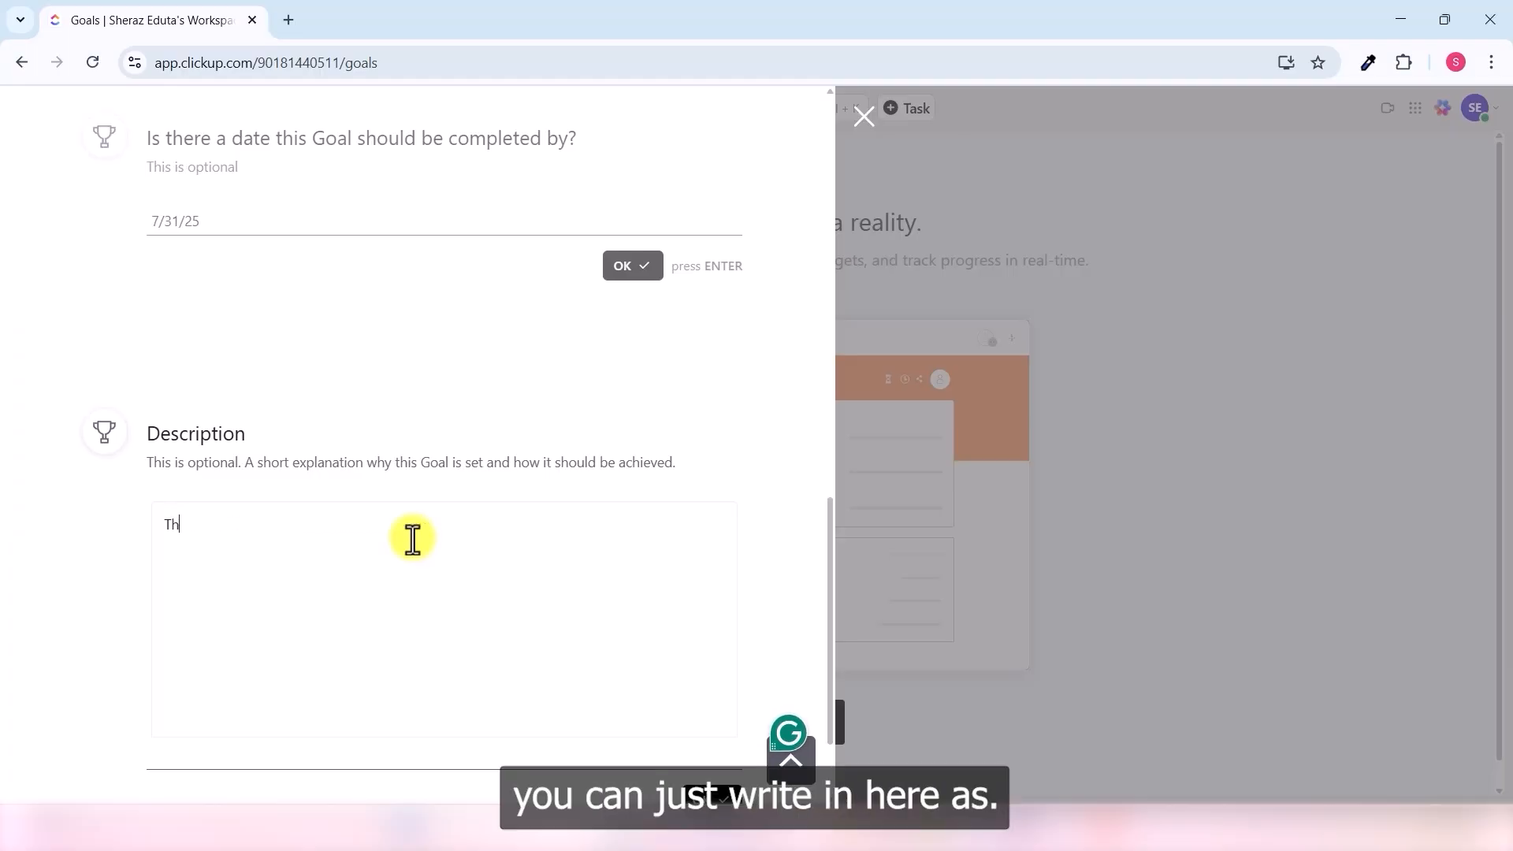
type("is will")
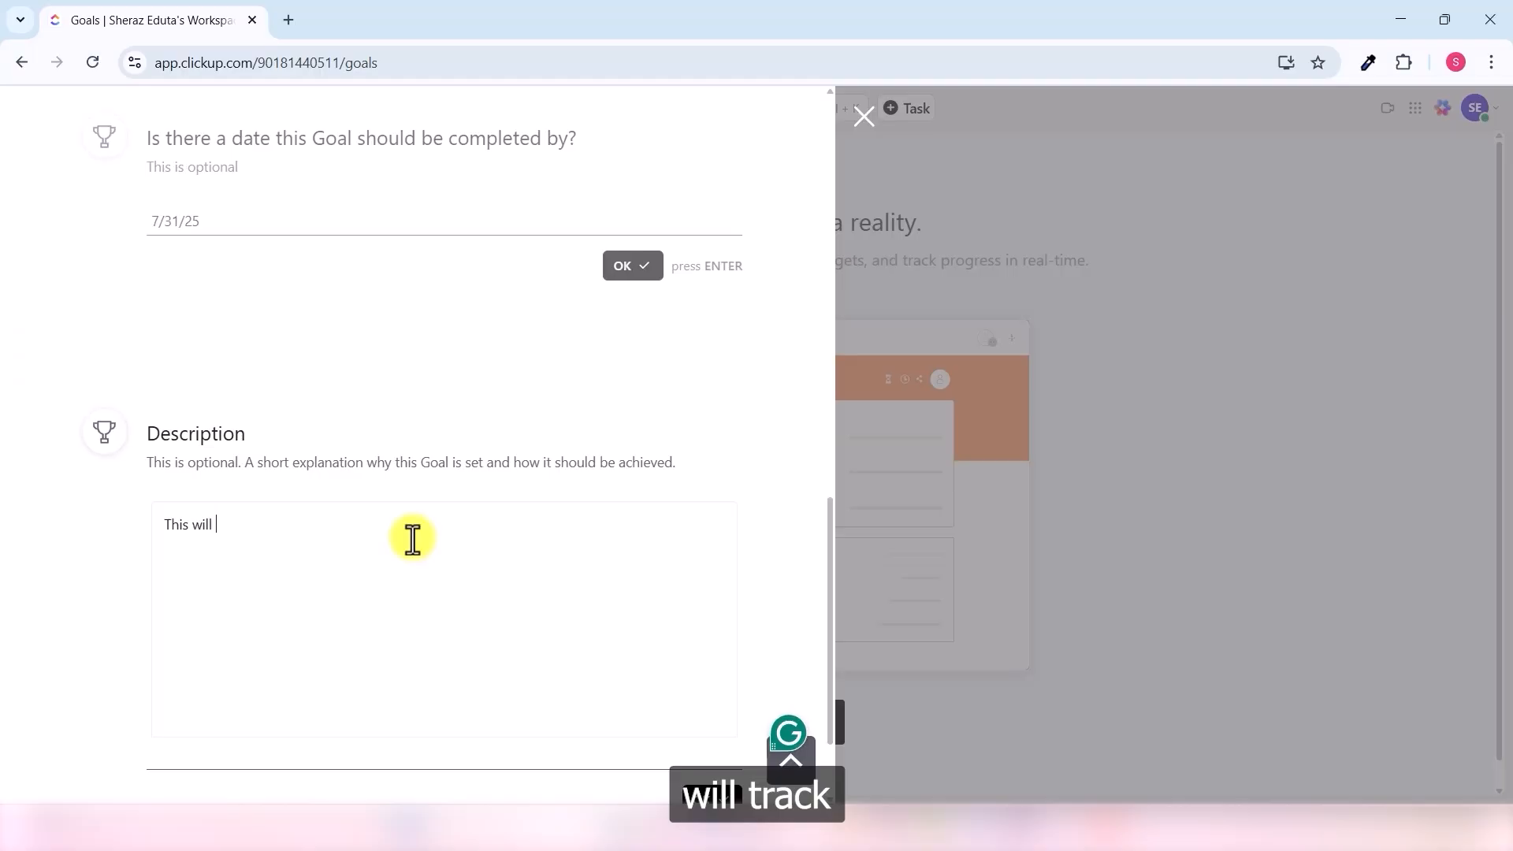
type(" track goals set")
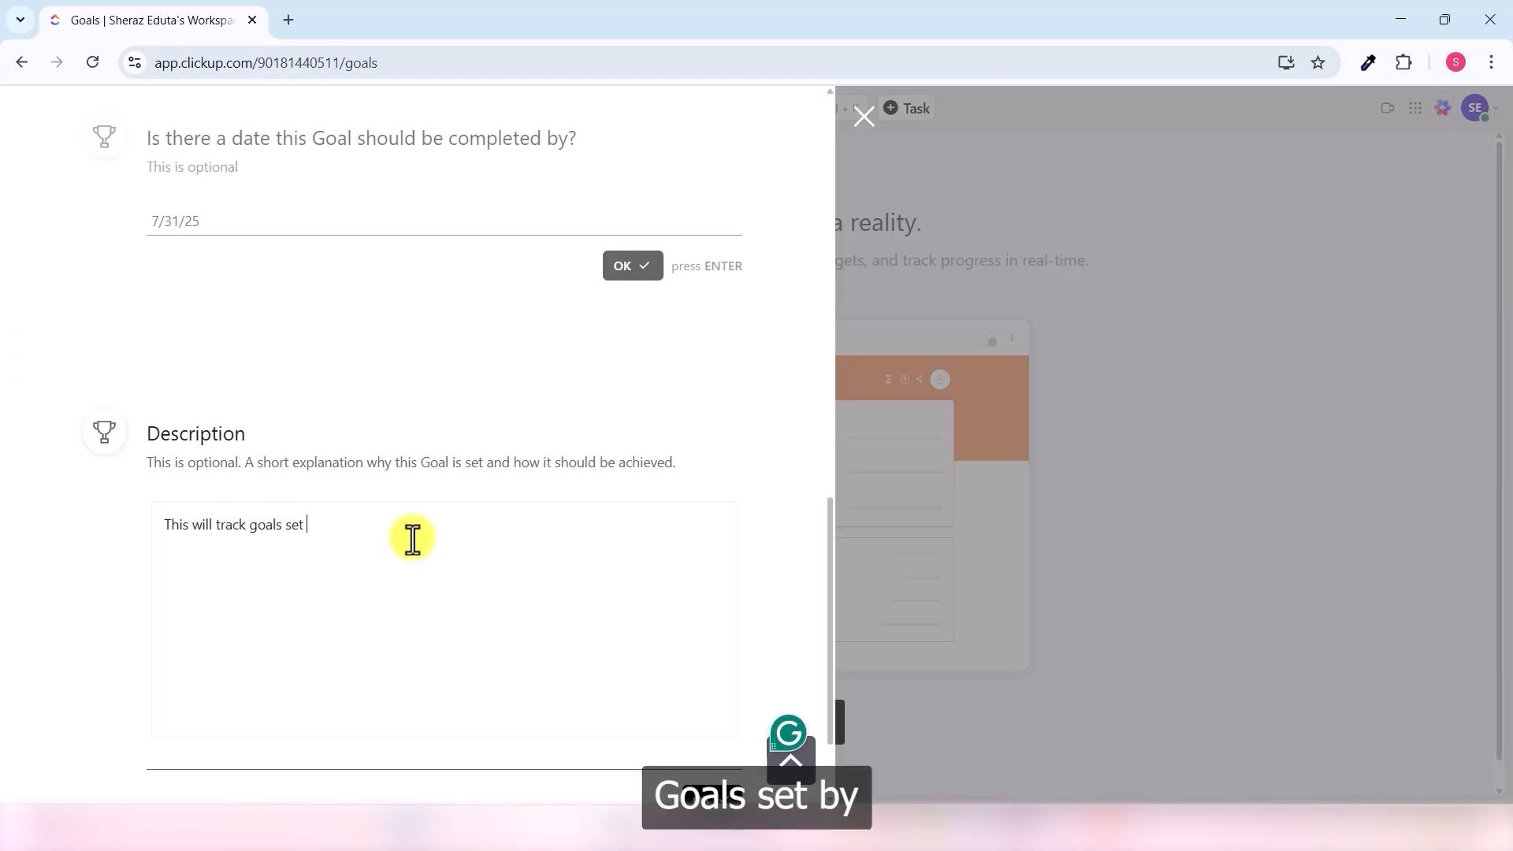
type(" by for mysel")
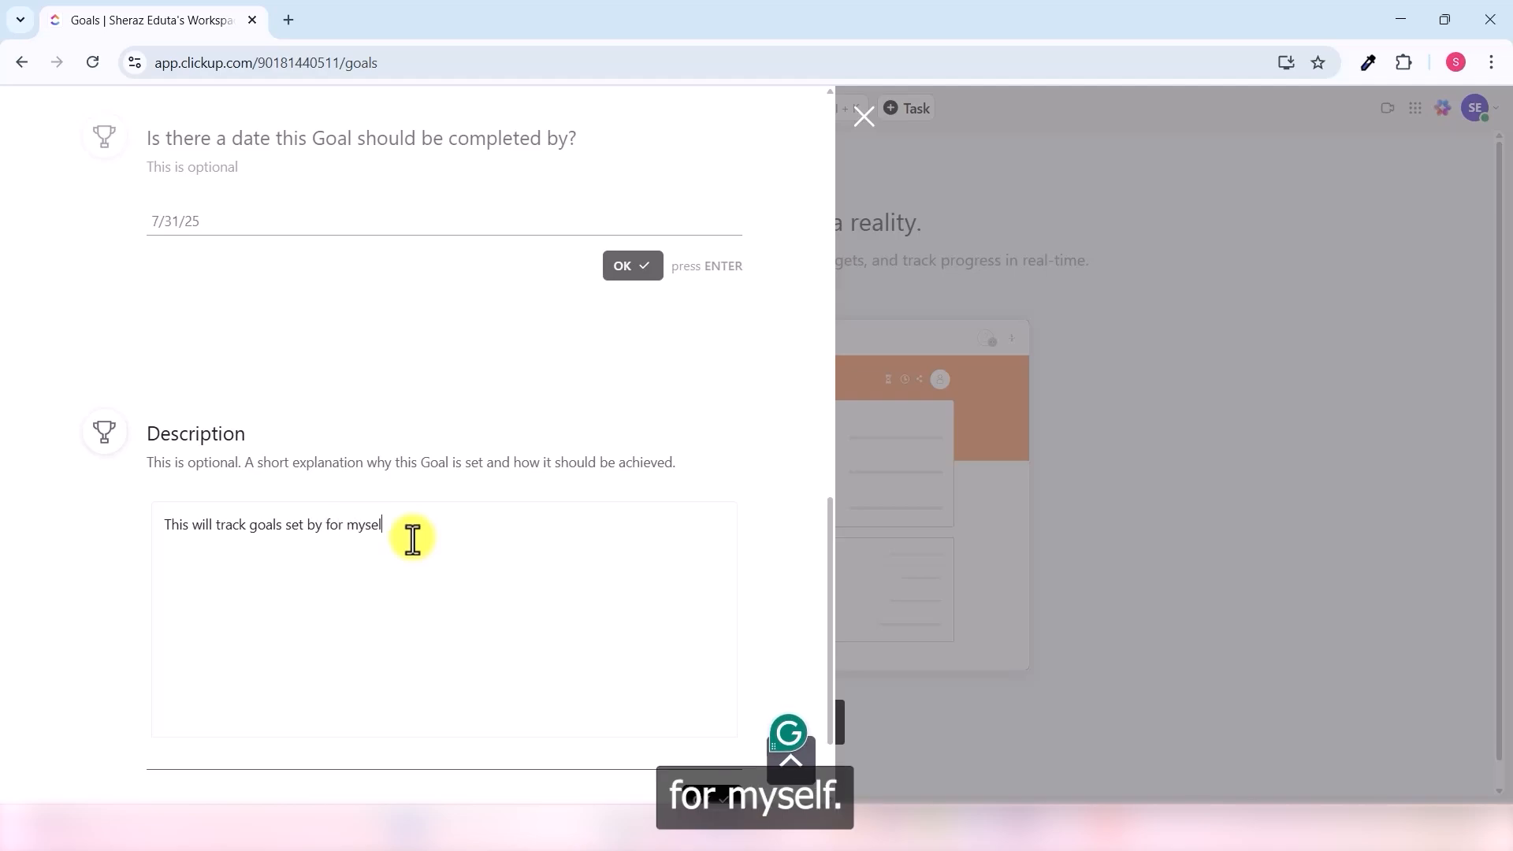
type("f.")
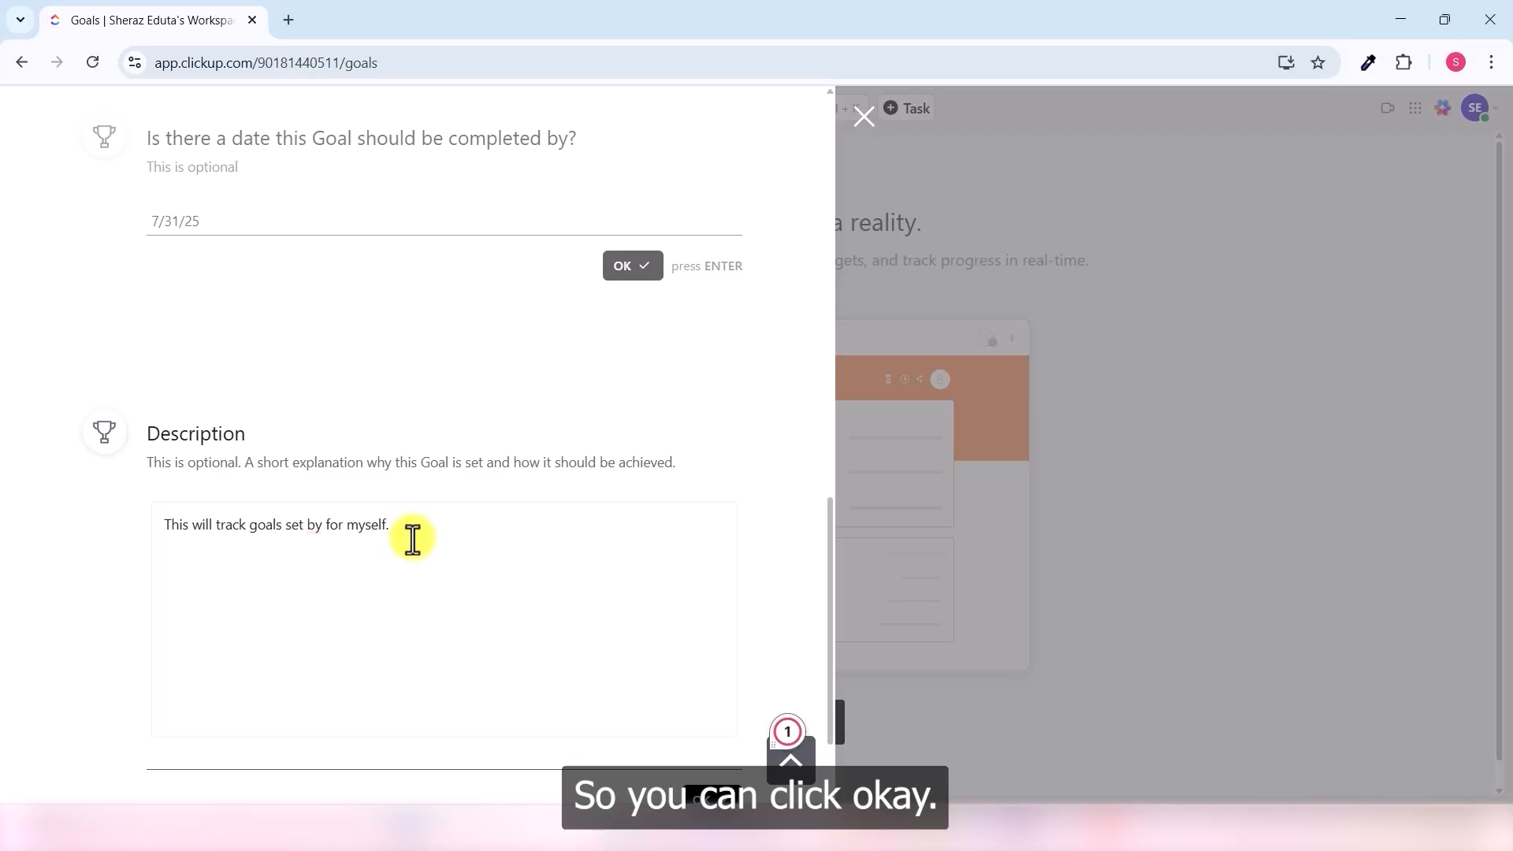
scroll(755, 629, "down", 2)
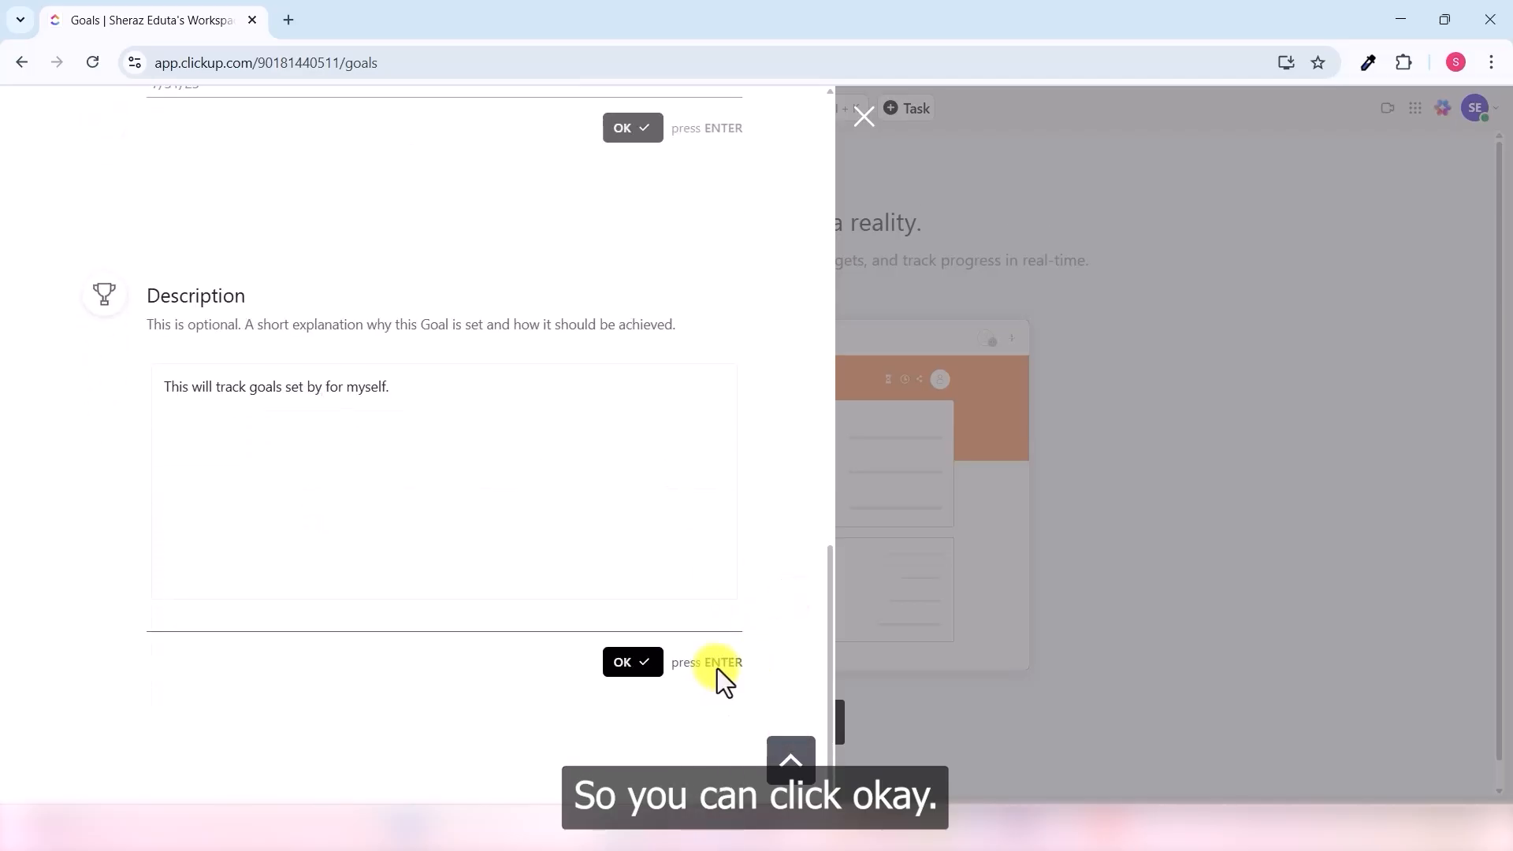
left_click(626, 666)
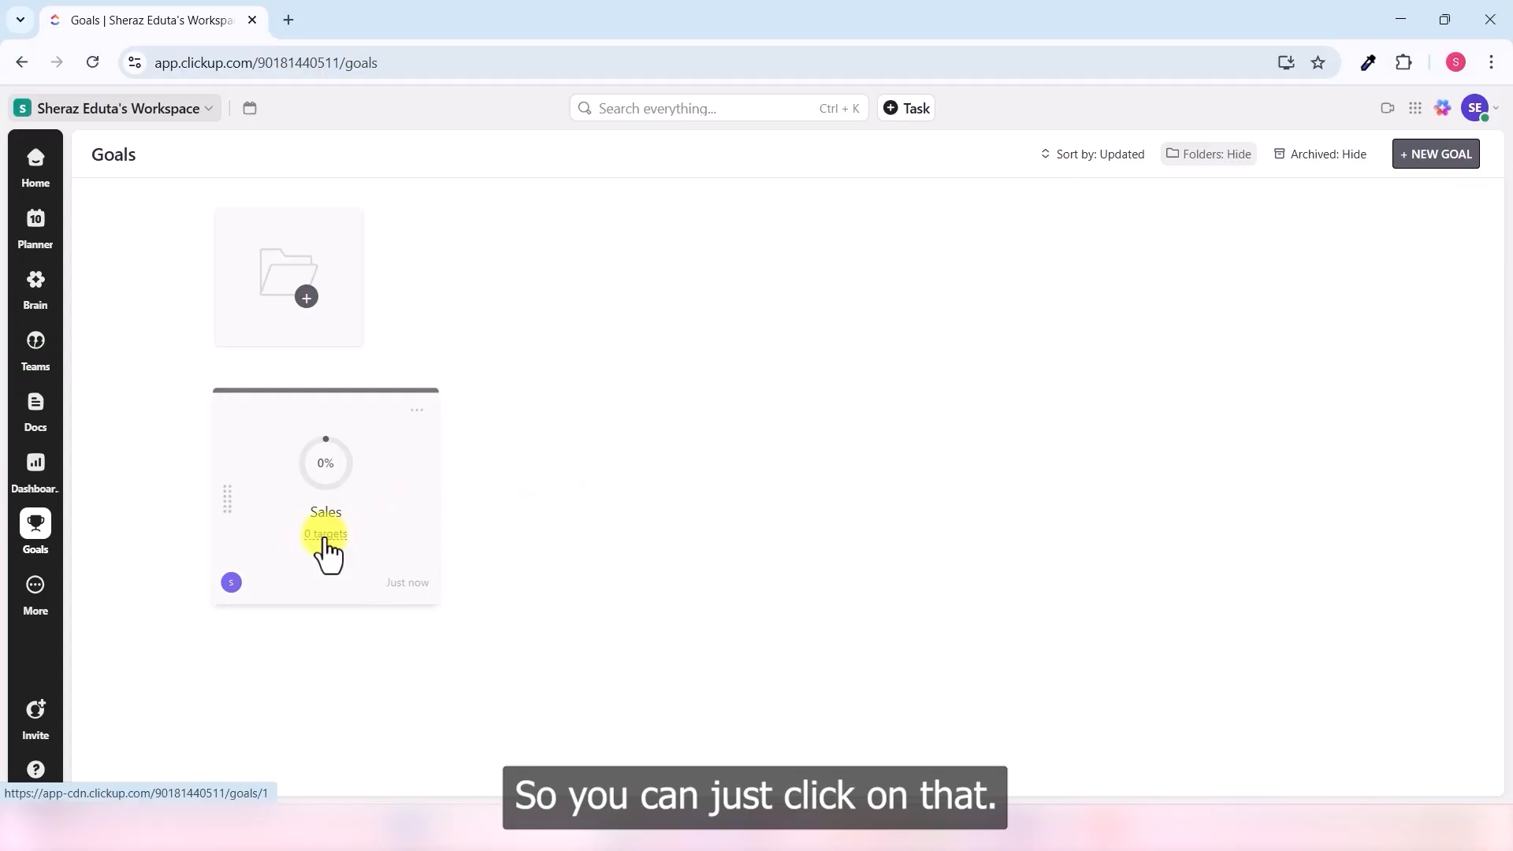
- Add a 'Number of sales' target to Sales, owned by me, with a goal value of 5
left_click(325, 540)
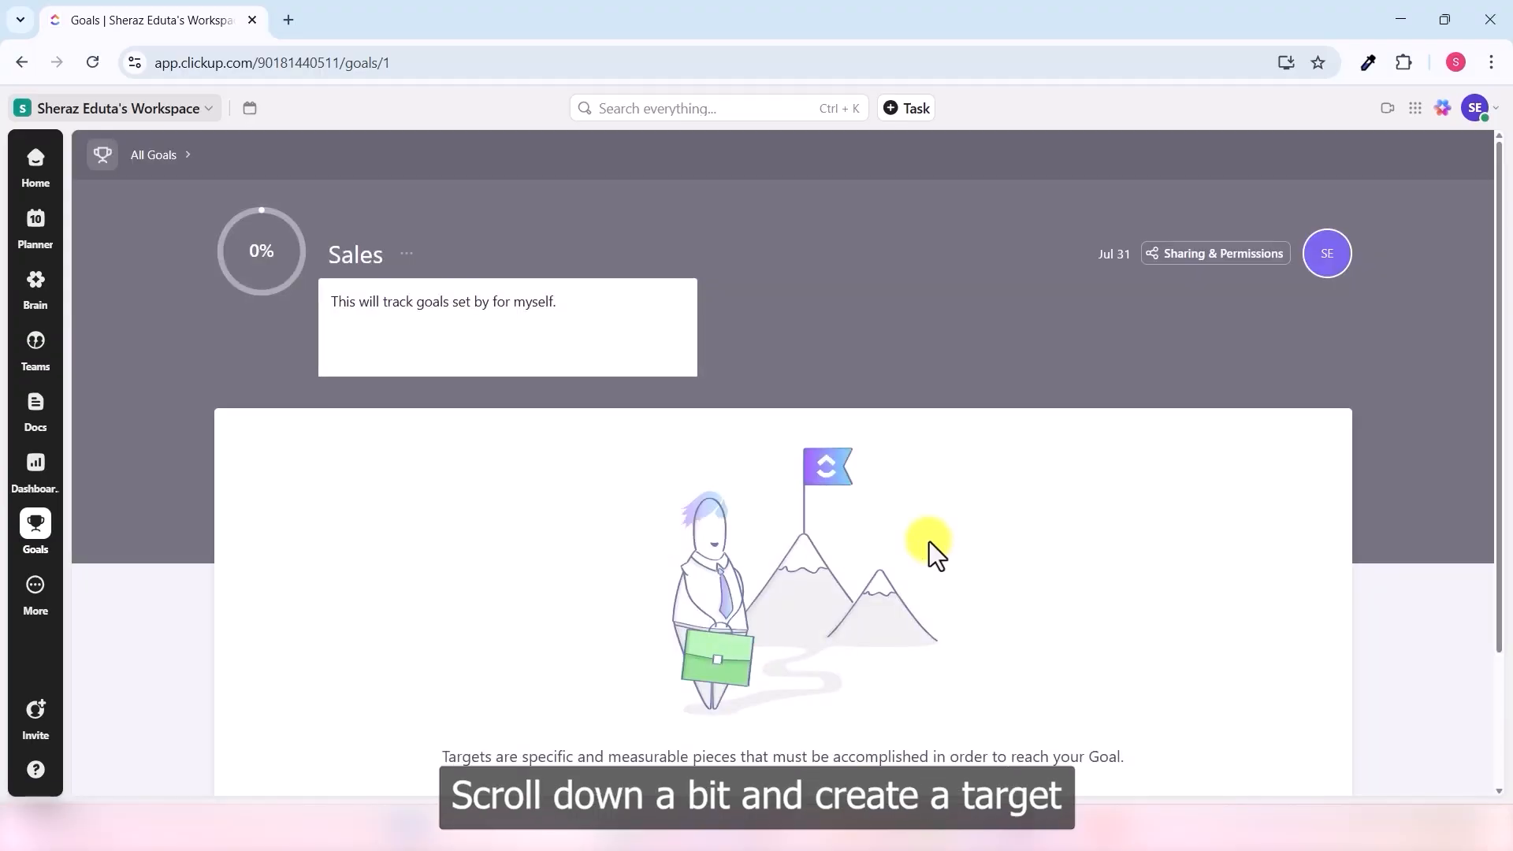
scroll(930, 544, "down", 2)
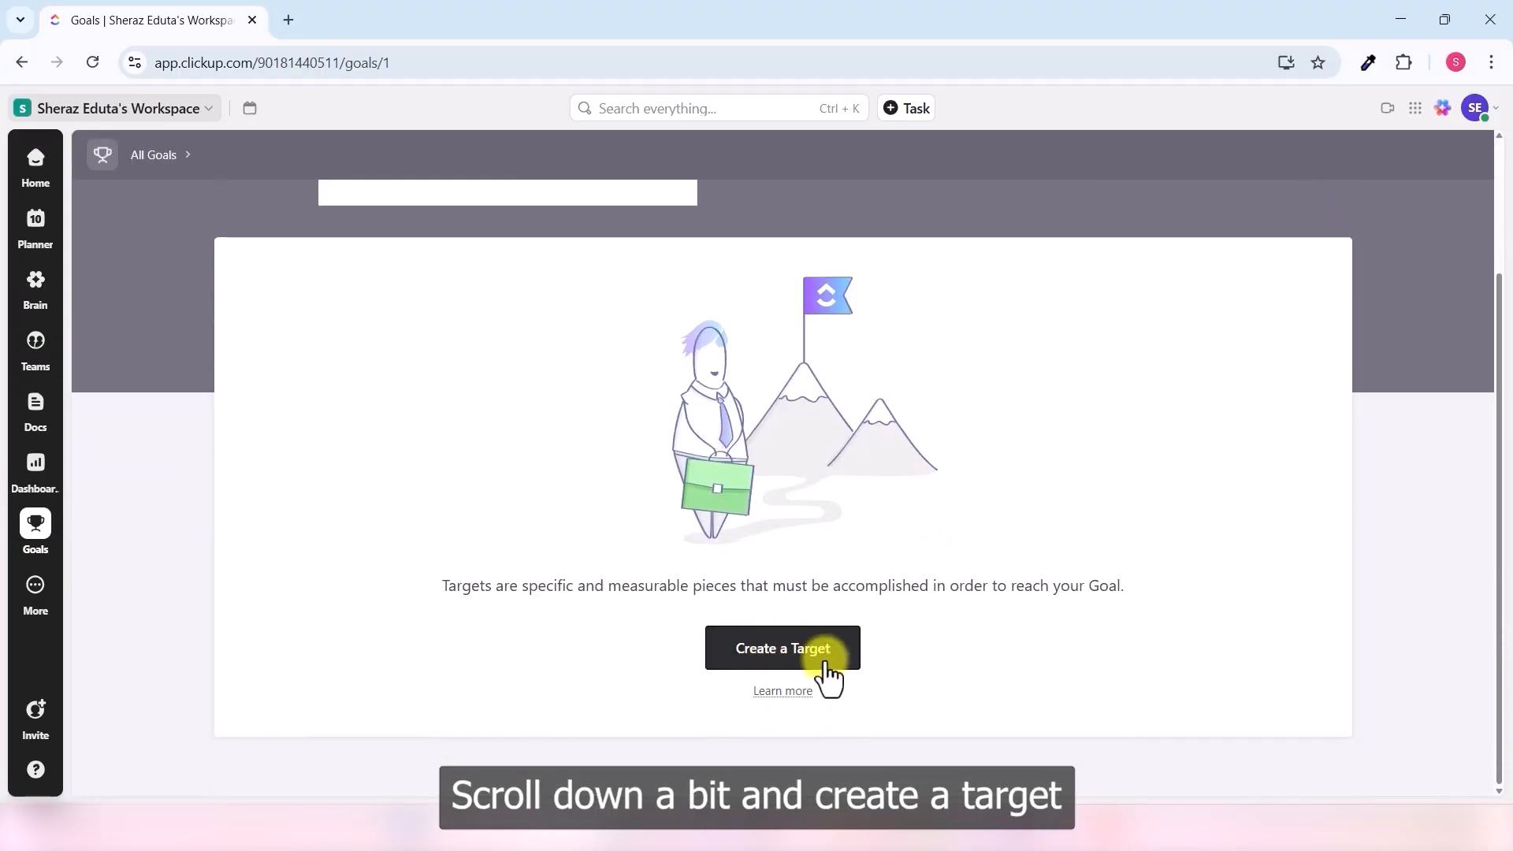
left_click(824, 667)
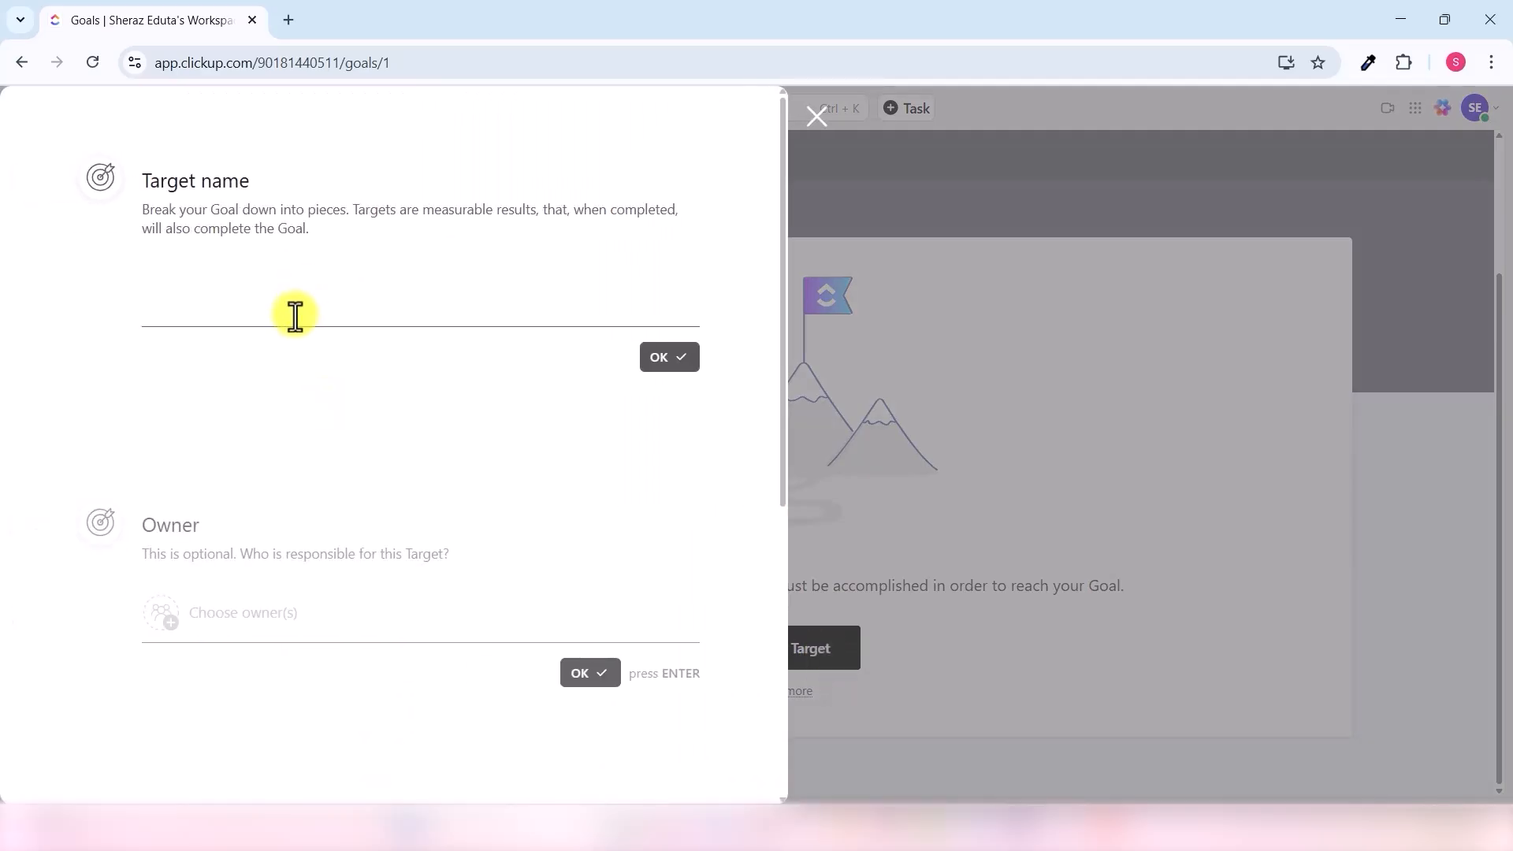
left_click(296, 316)
type("Num")
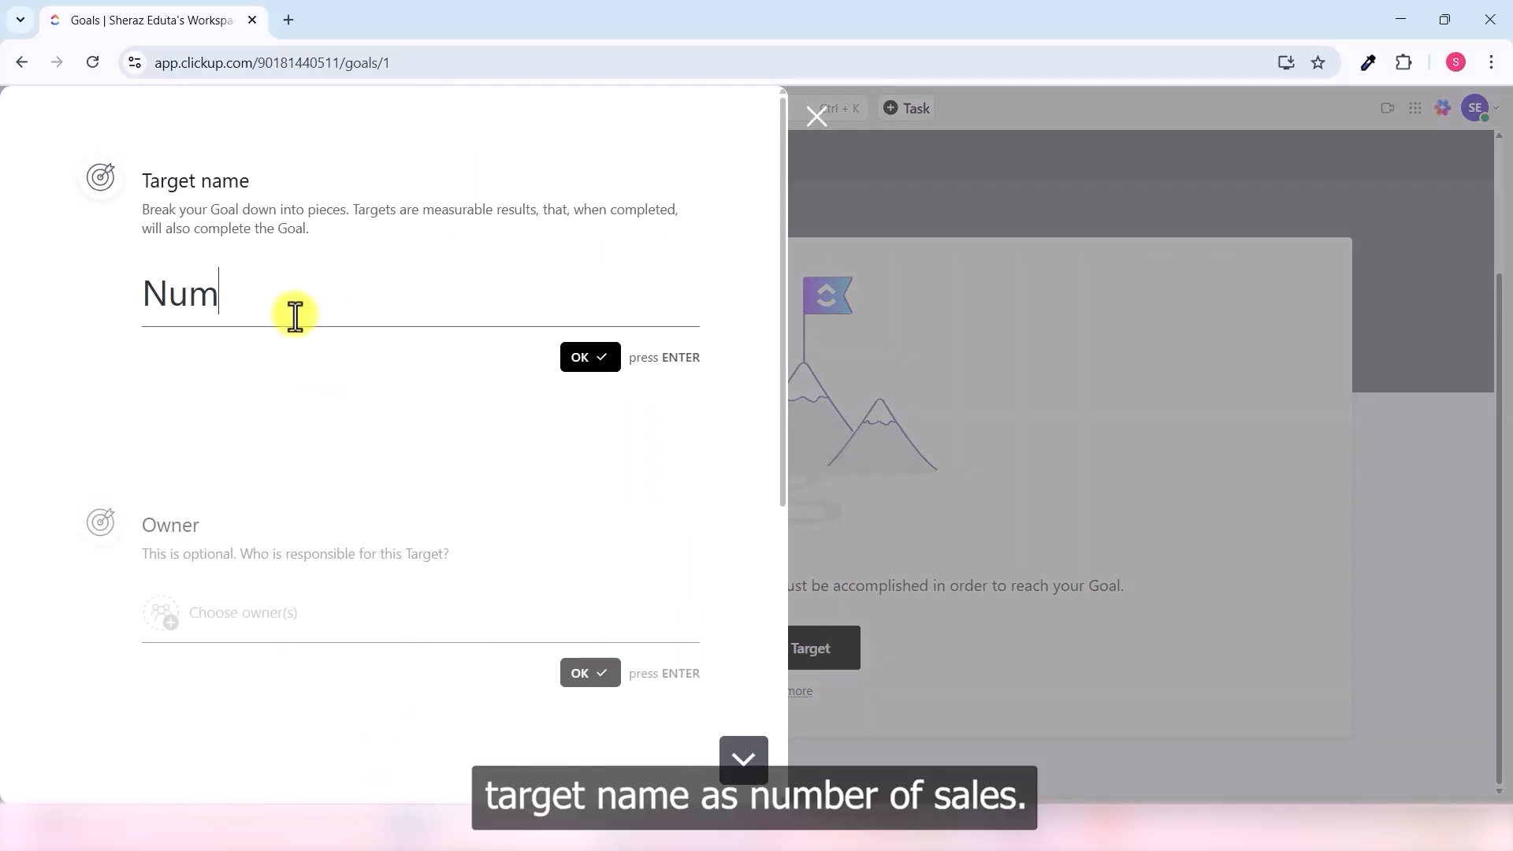
type("ber of sale")
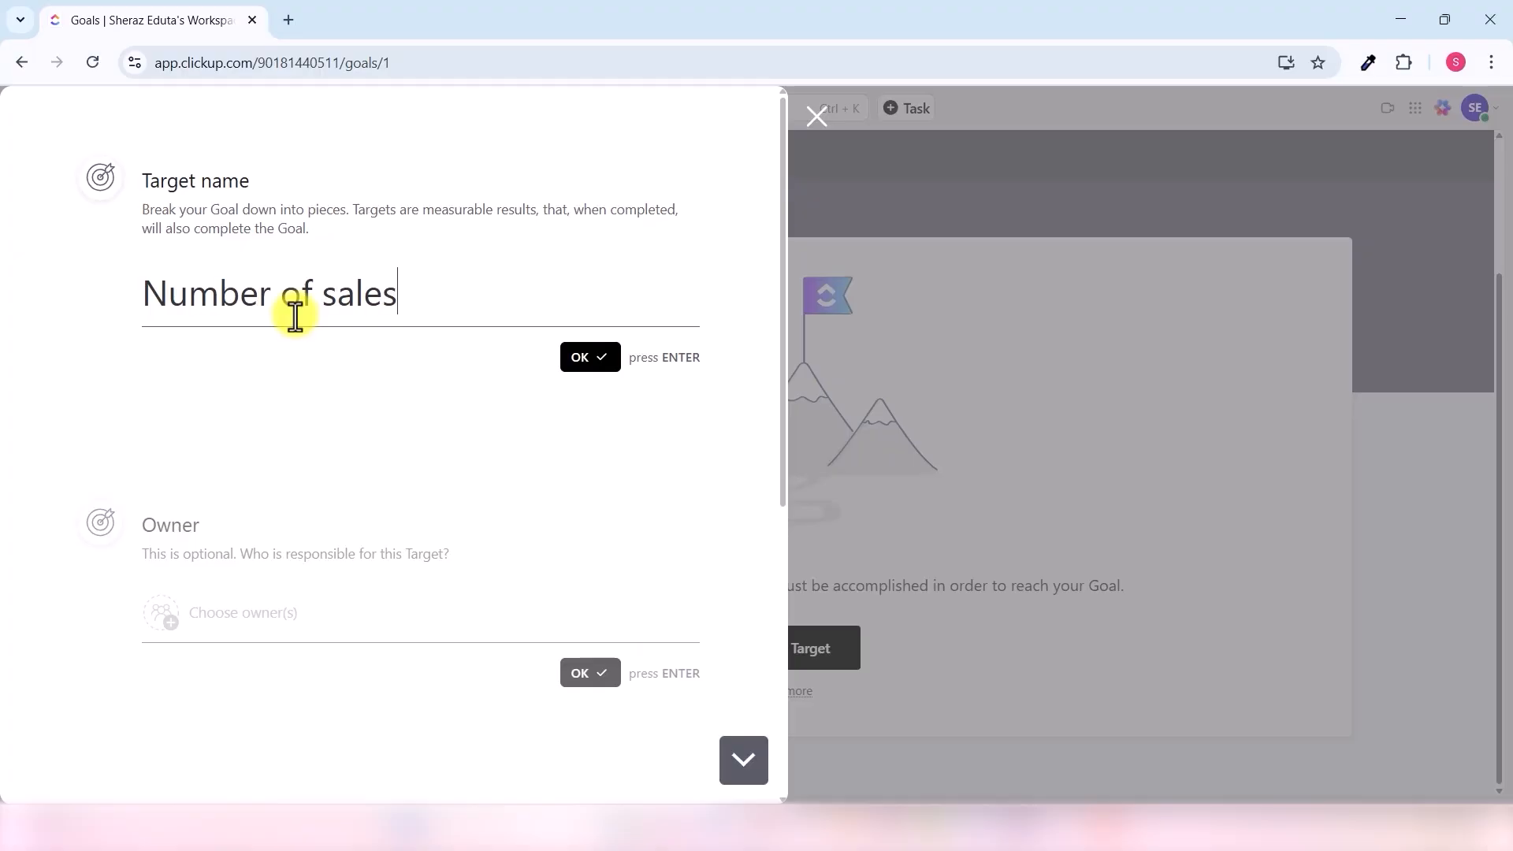
type("s")
left_click(583, 358)
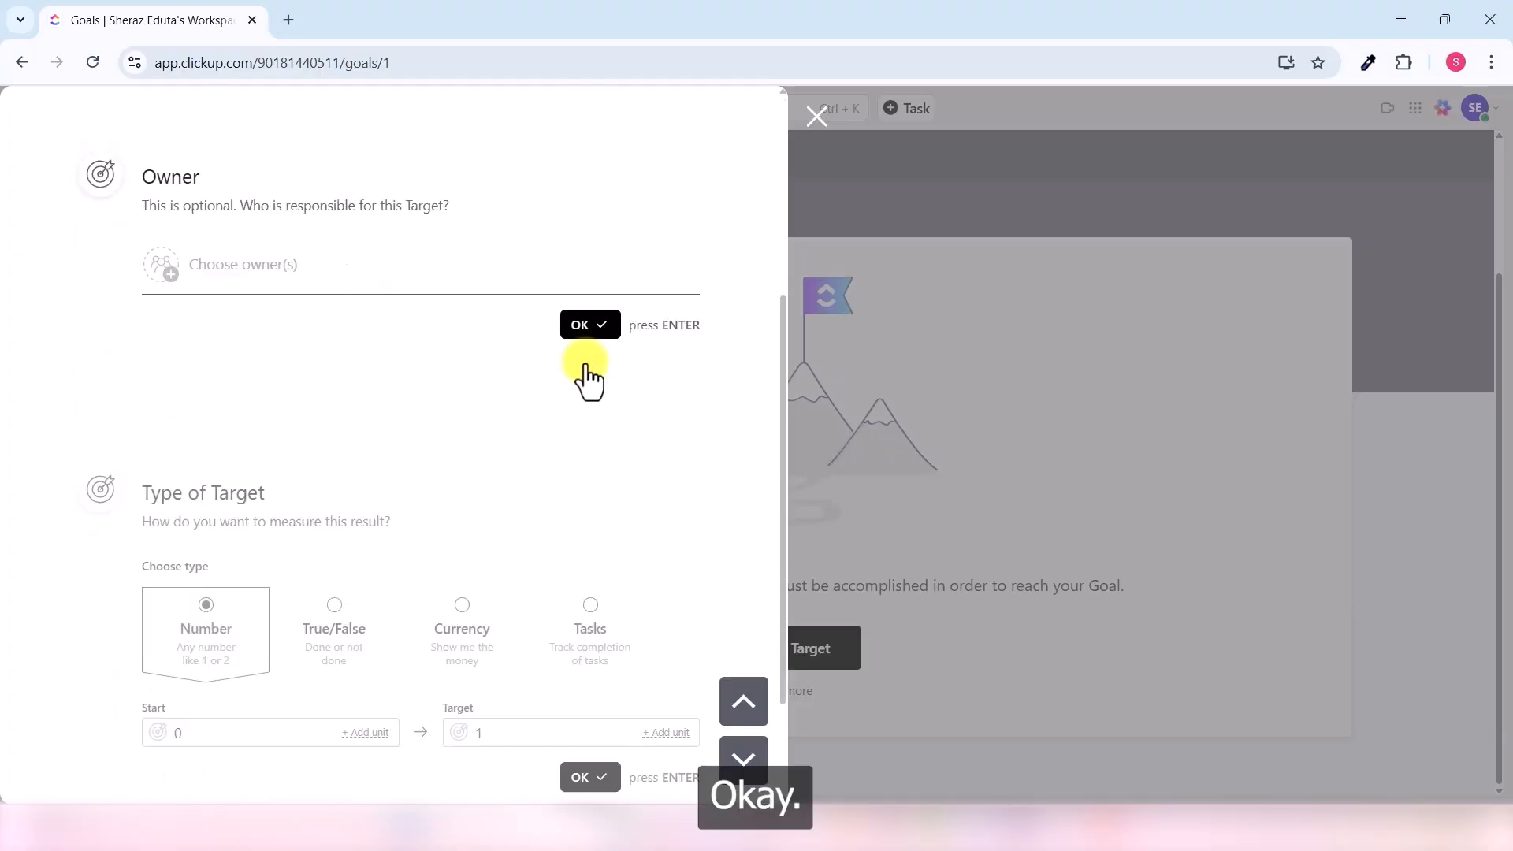
left_click(244, 260)
left_click(194, 351)
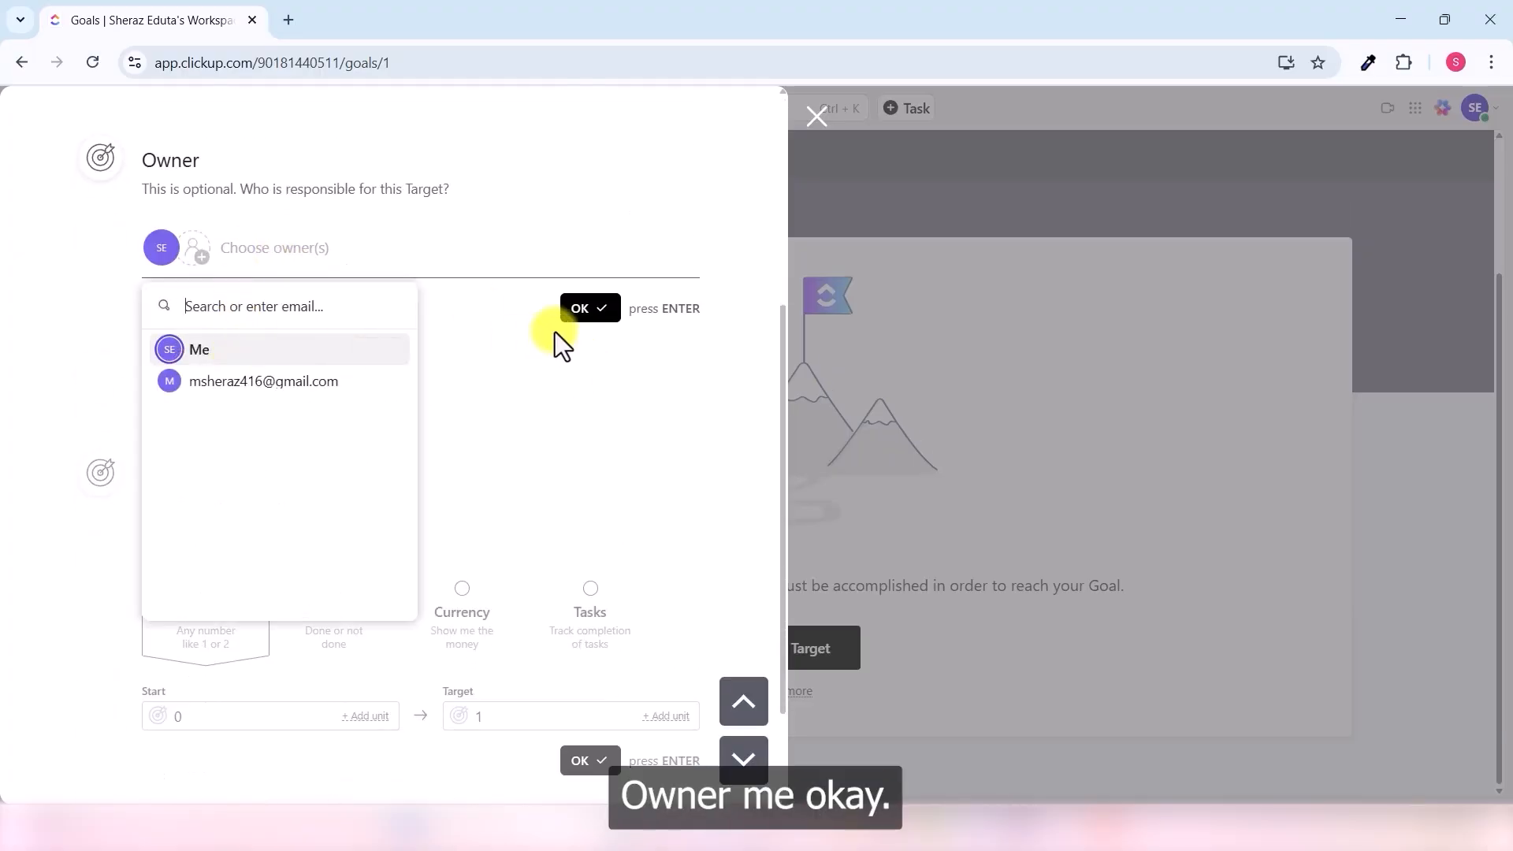
left_click(591, 309)
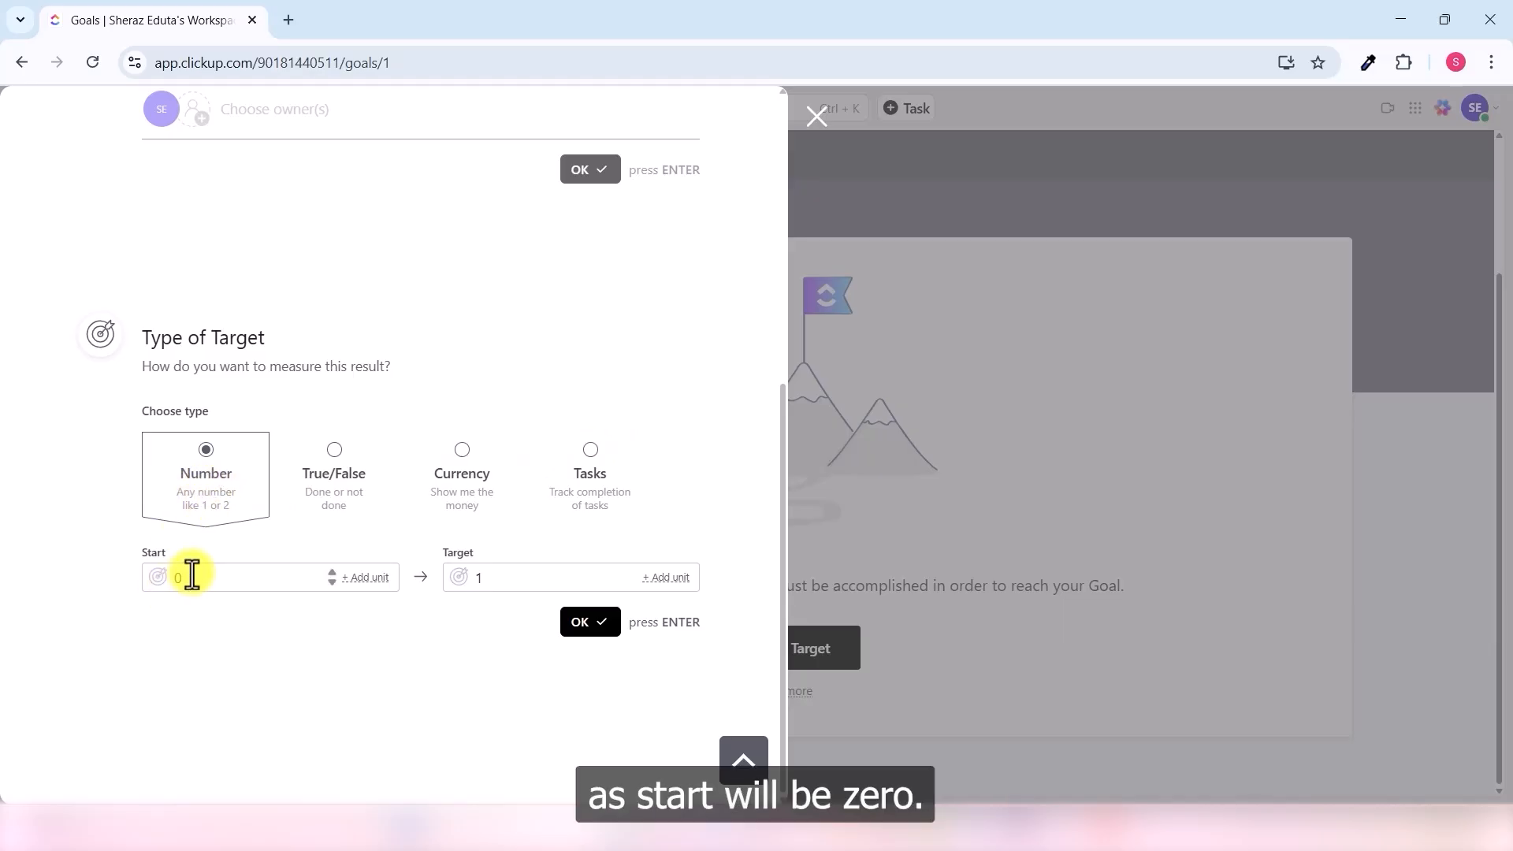
left_click(525, 578)
type("5")
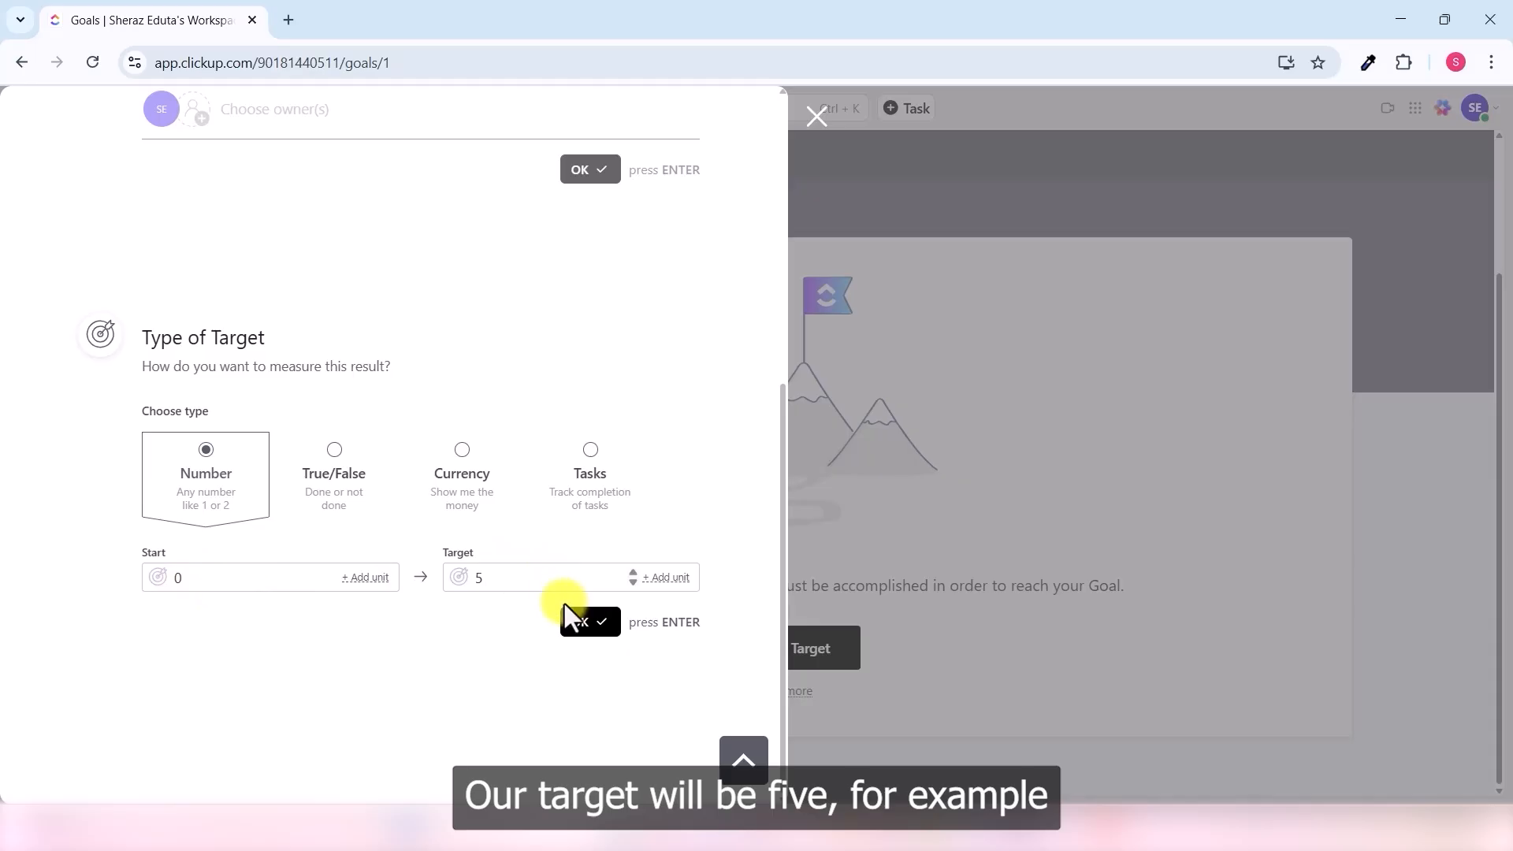
left_click(591, 622)
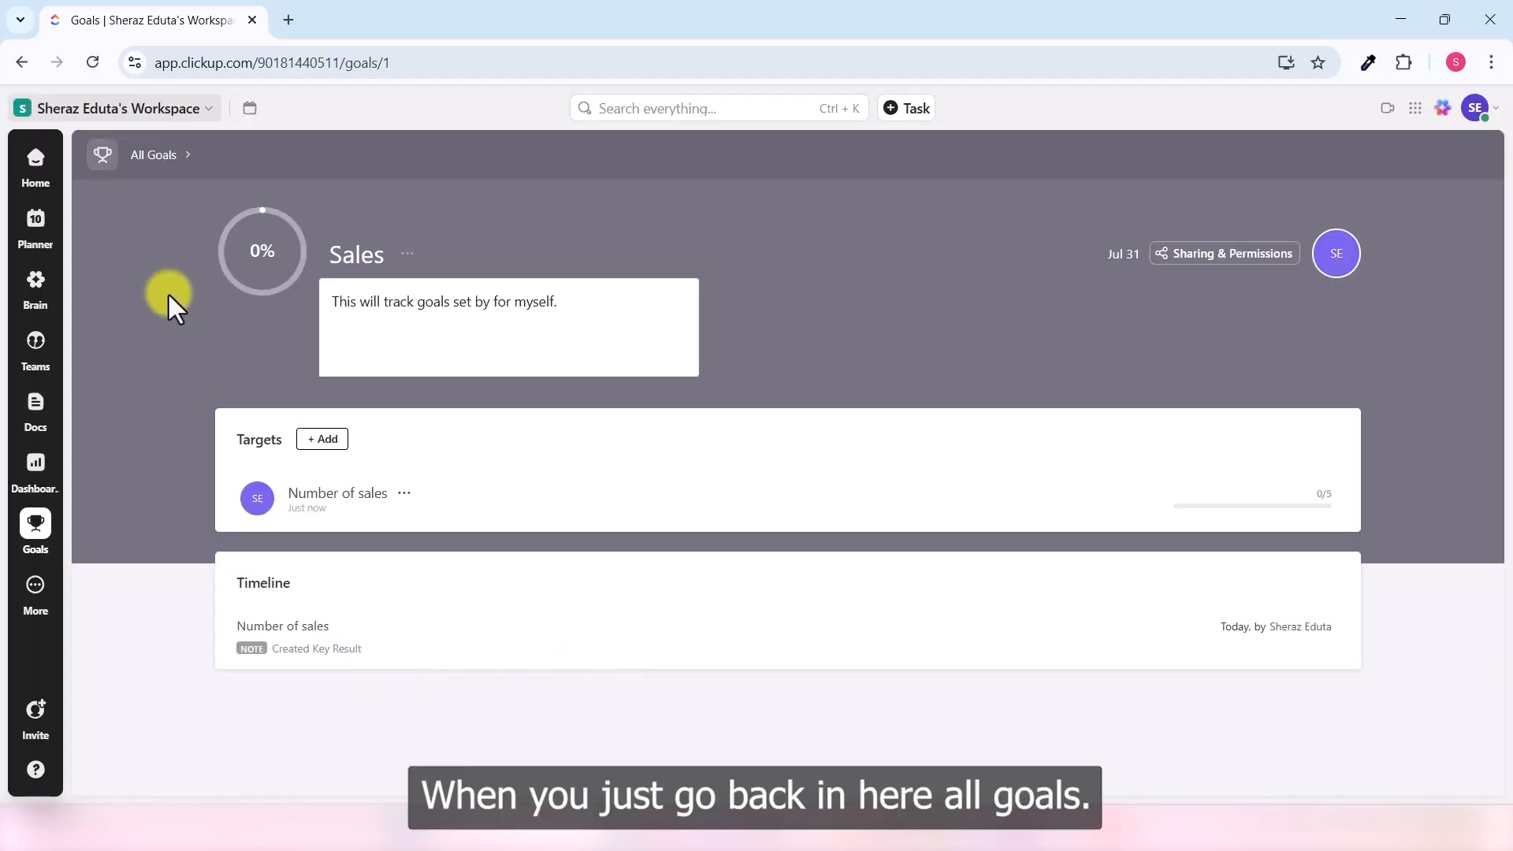
- Return to All Goals, reopen Sales, then go back to the course space's task table
left_click(151, 157)
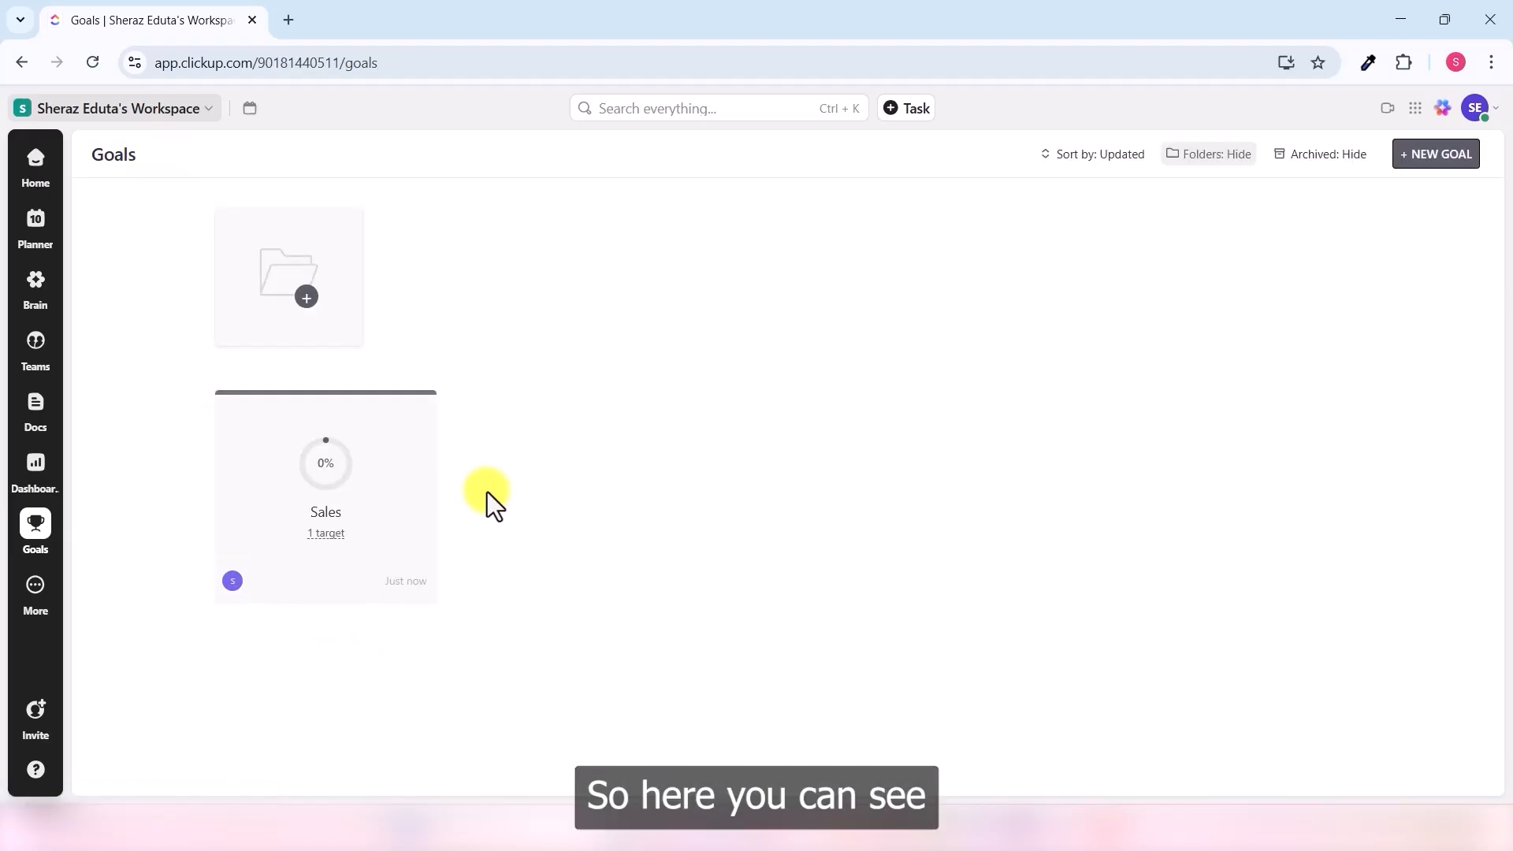
left_click(329, 550)
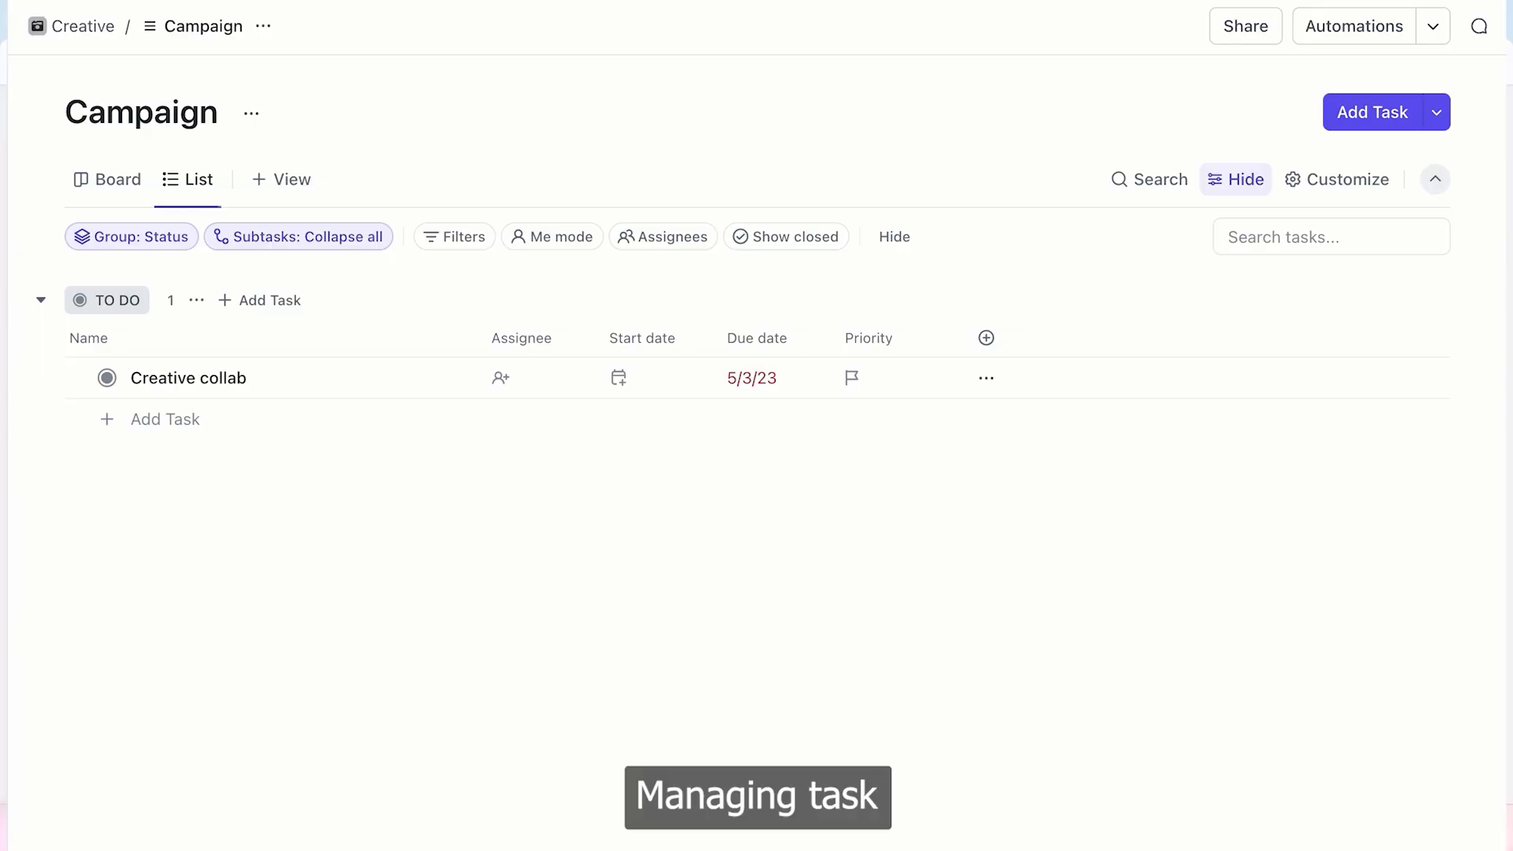
left_click_drag(1505, 441, 985, 347)
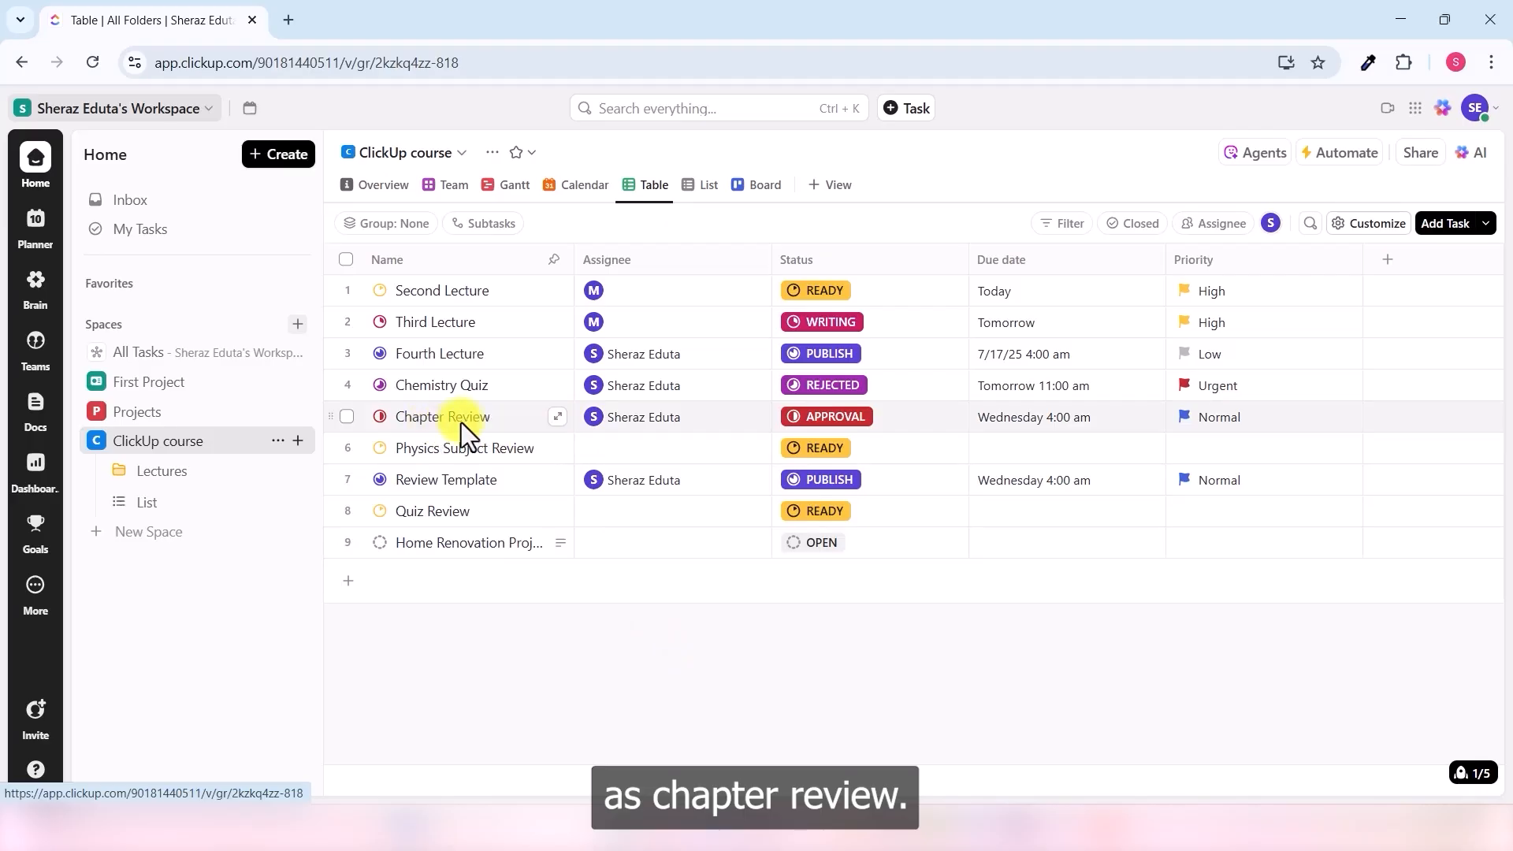
- Open Chapter Review's share settings and expand the Lesson Plan members with Full edit access
left_click(557, 418)
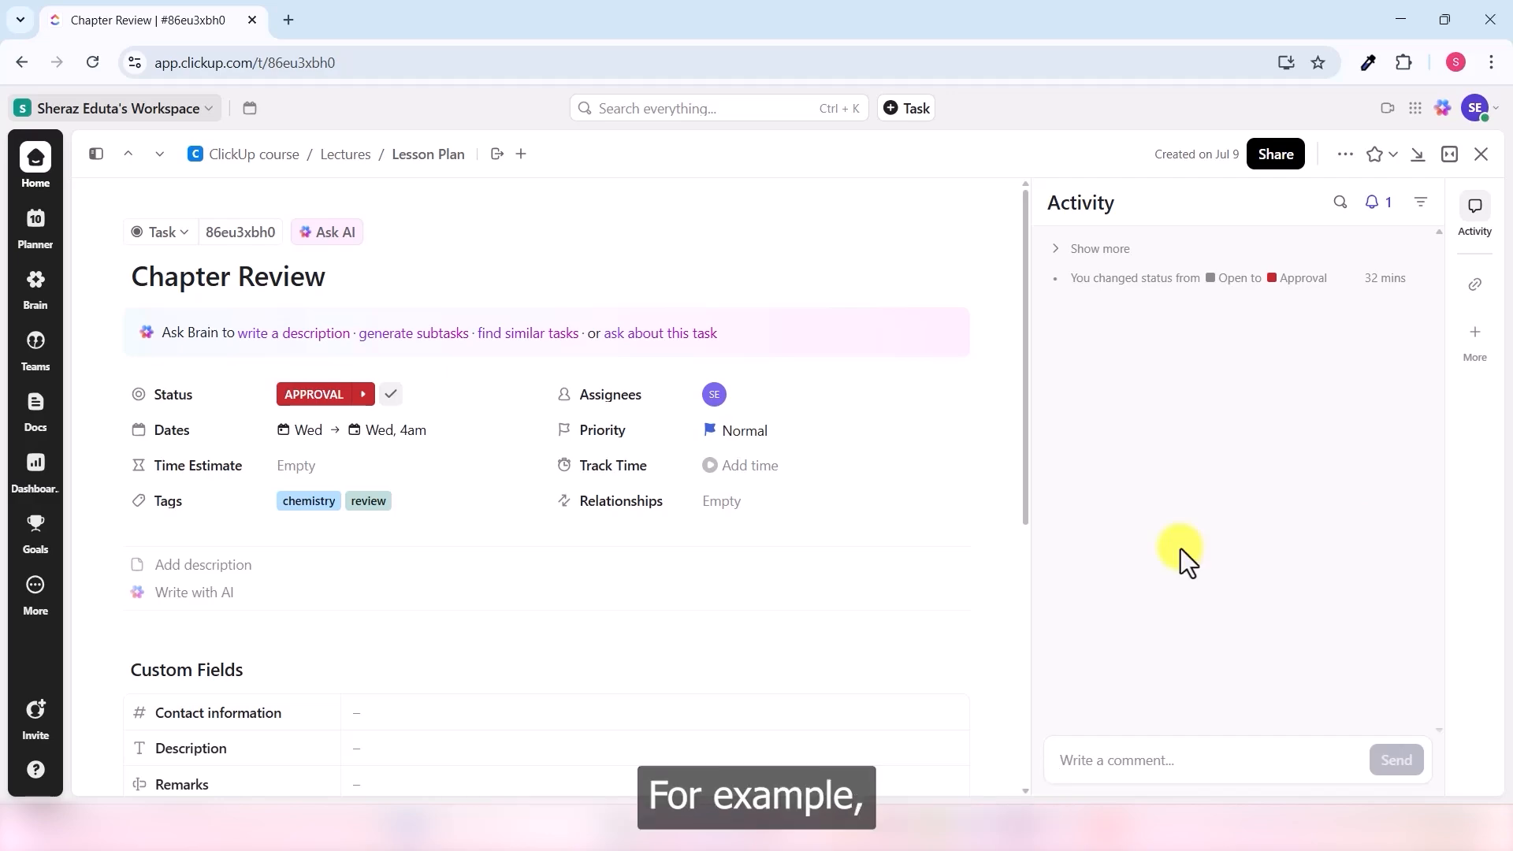
left_click(1275, 155)
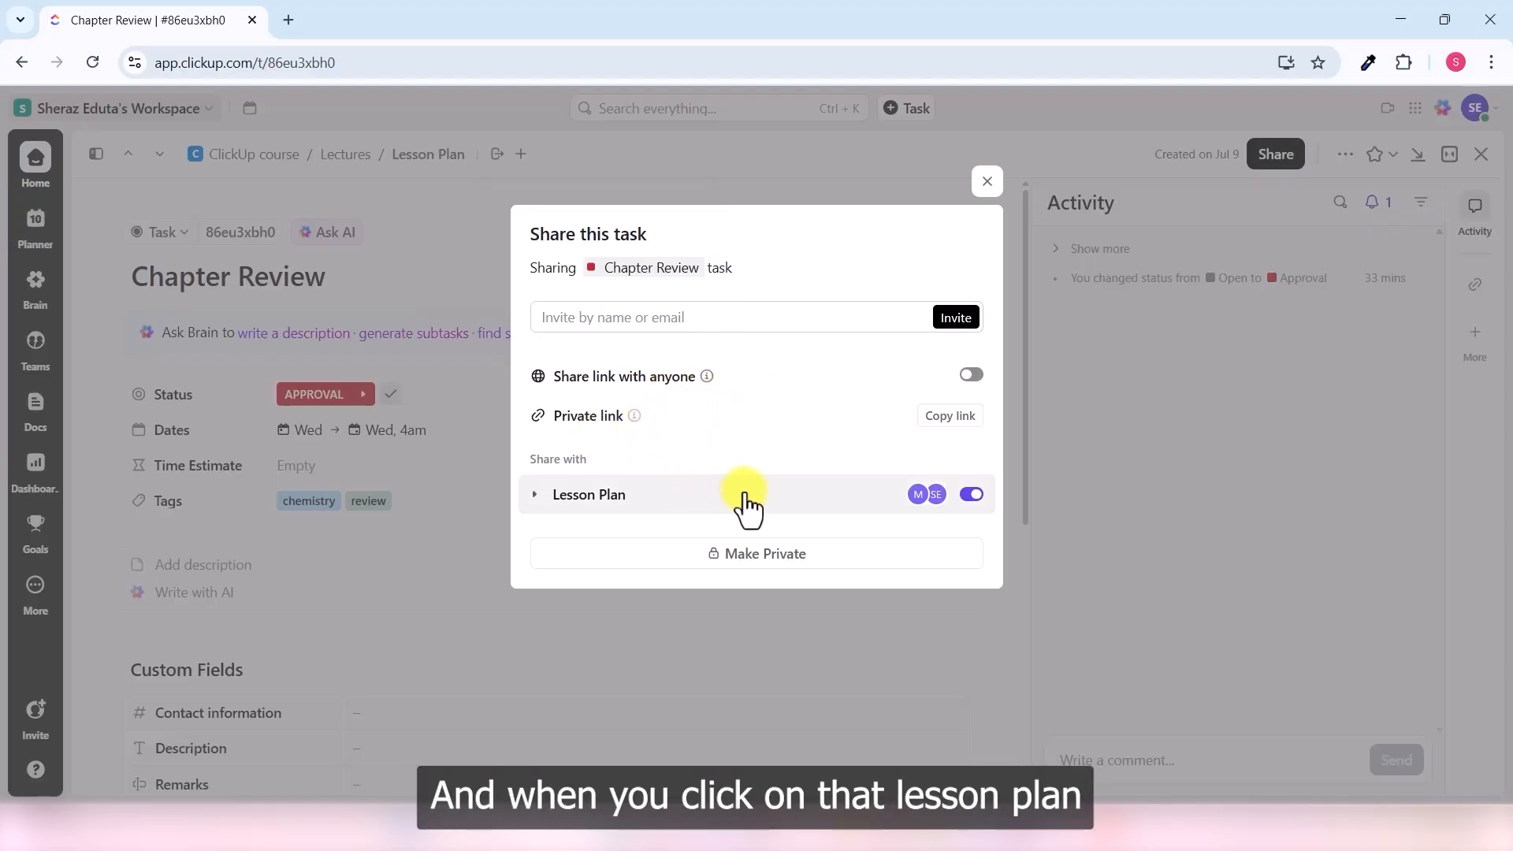
left_click(538, 496)
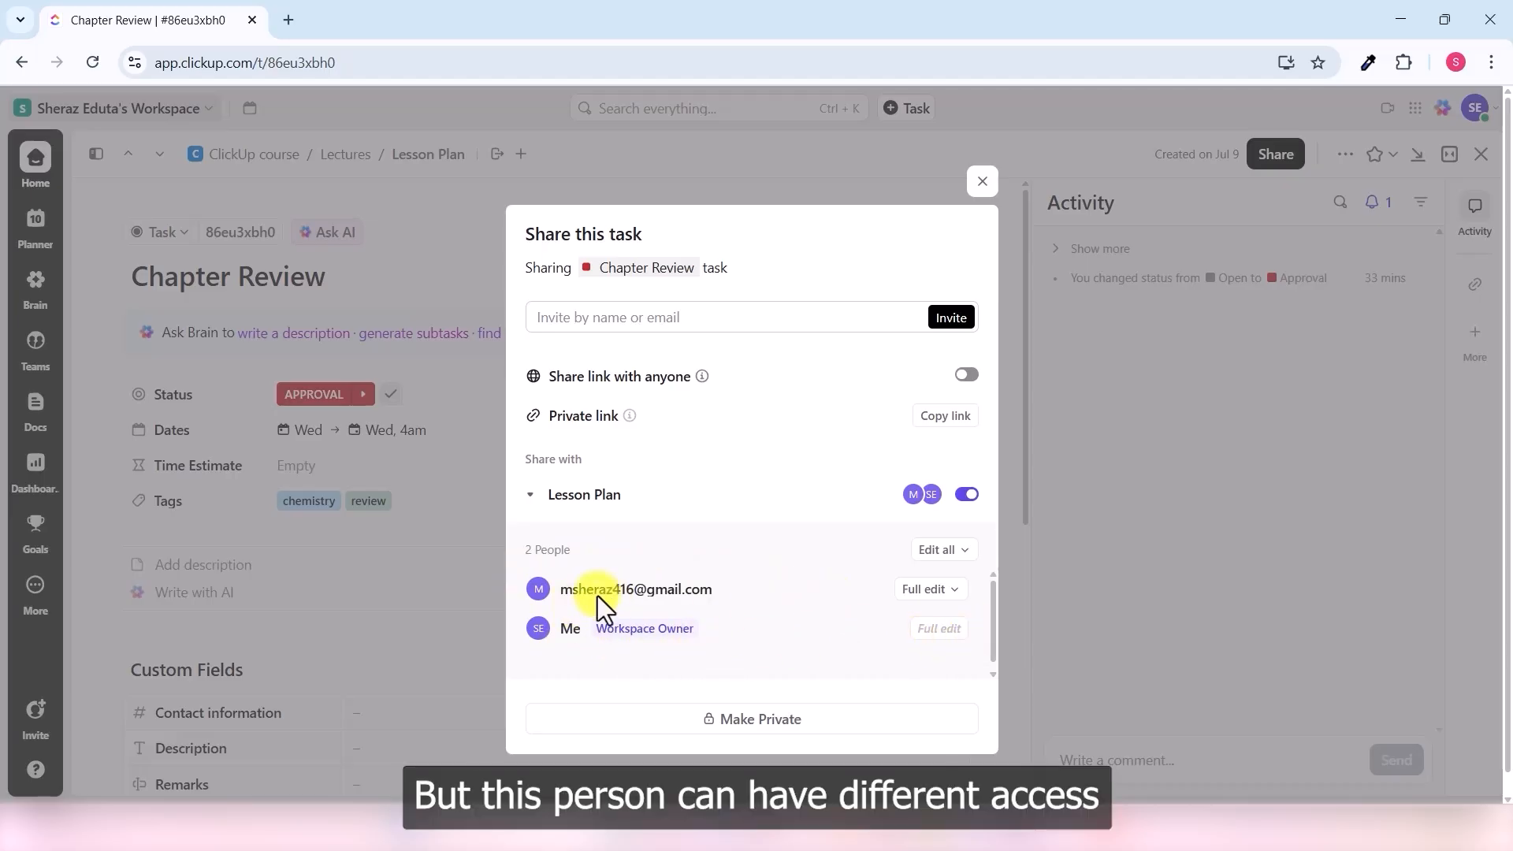
- Keep the other Lesson Plan member's access at Full edit
left_click(954, 597)
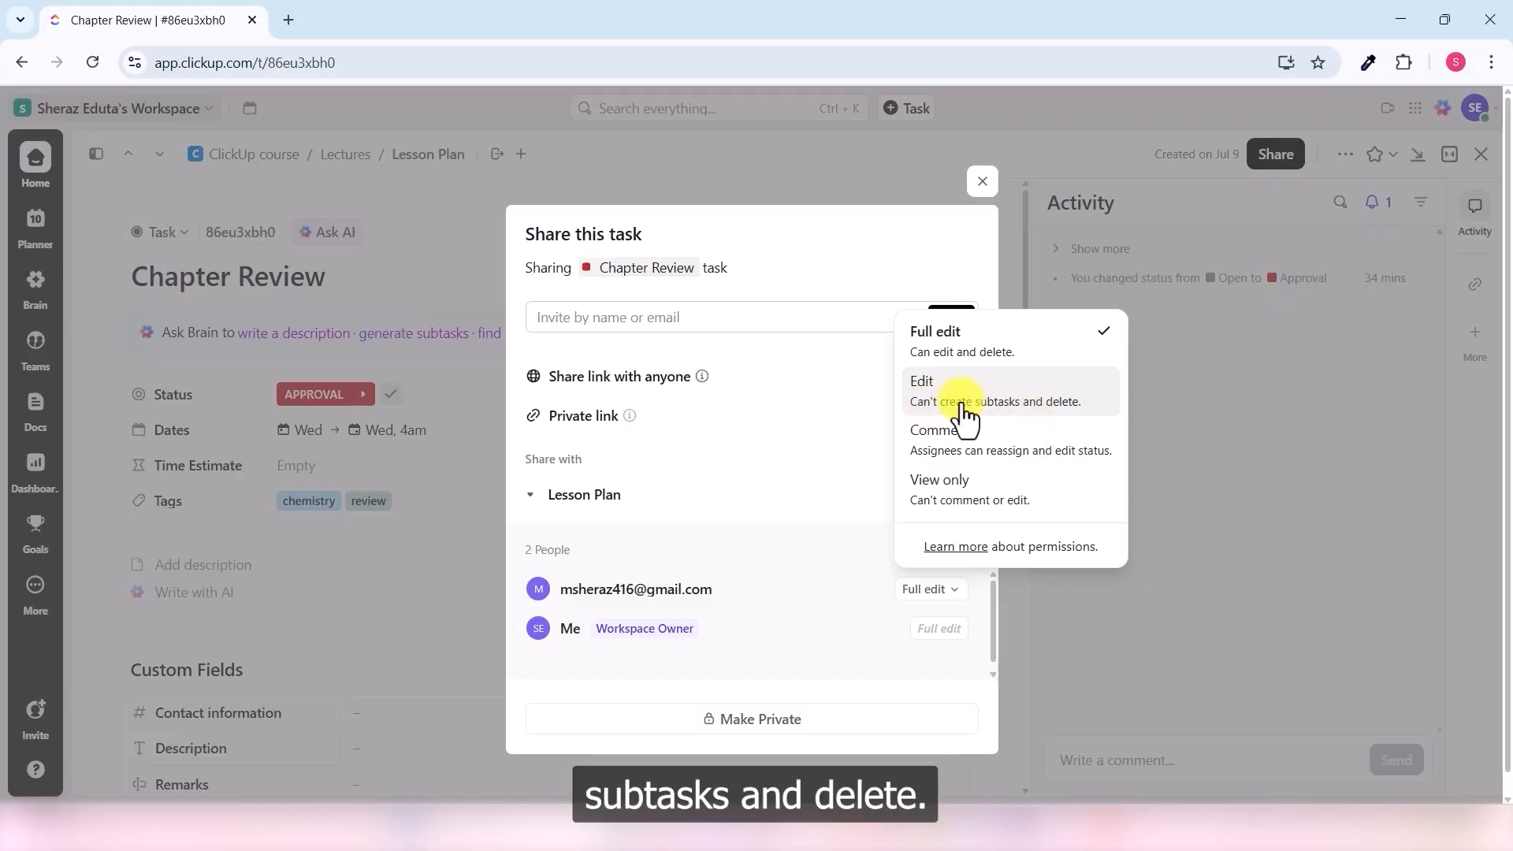
left_click(977, 360)
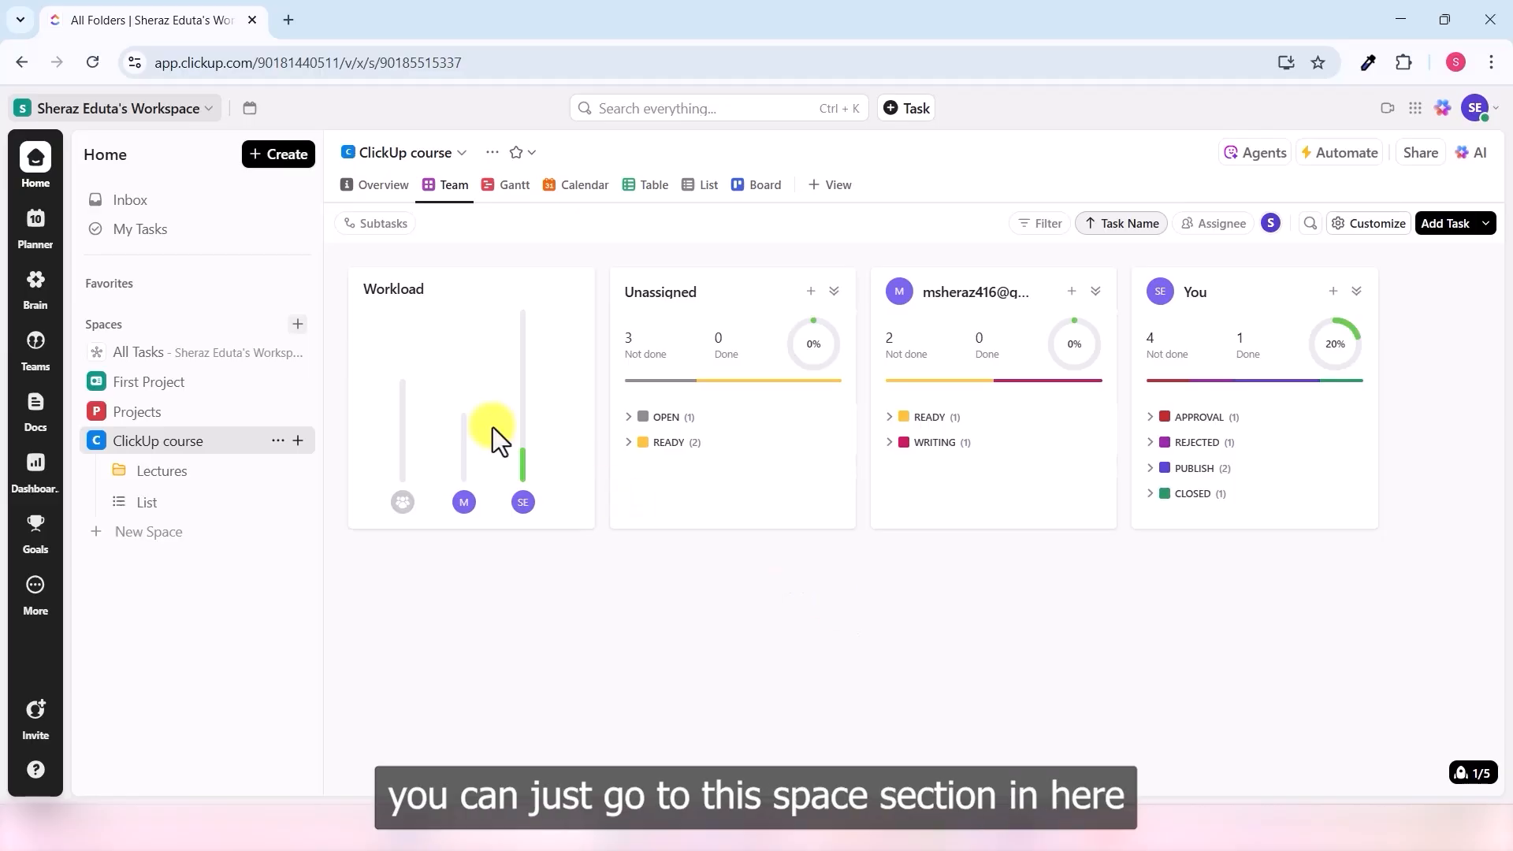
- Find the Google Drive integration in the App Center and start connecting it
left_click(203, 110)
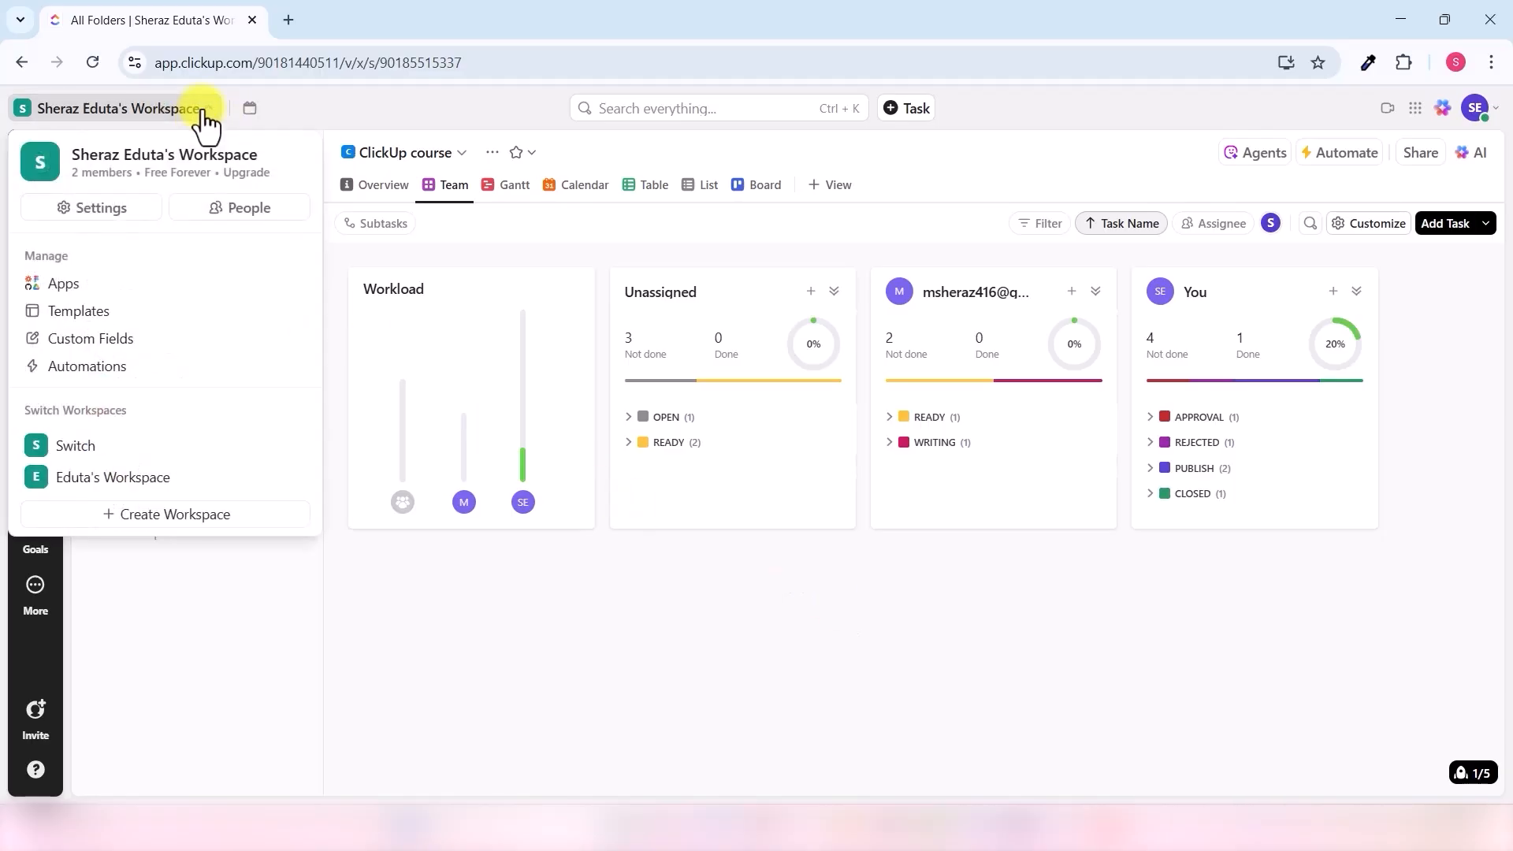
left_click(63, 283)
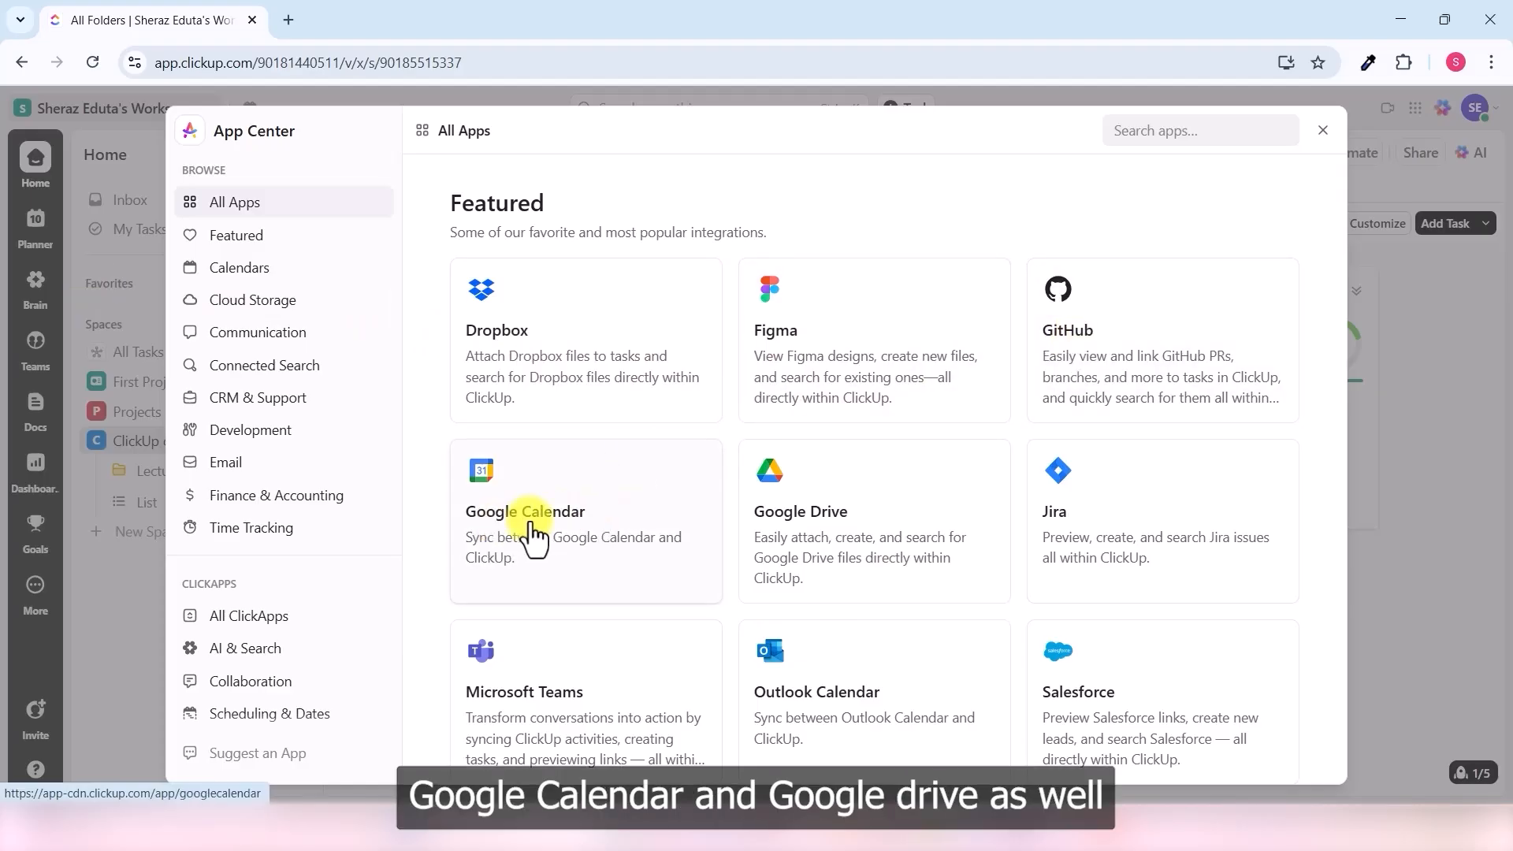
left_click(829, 505)
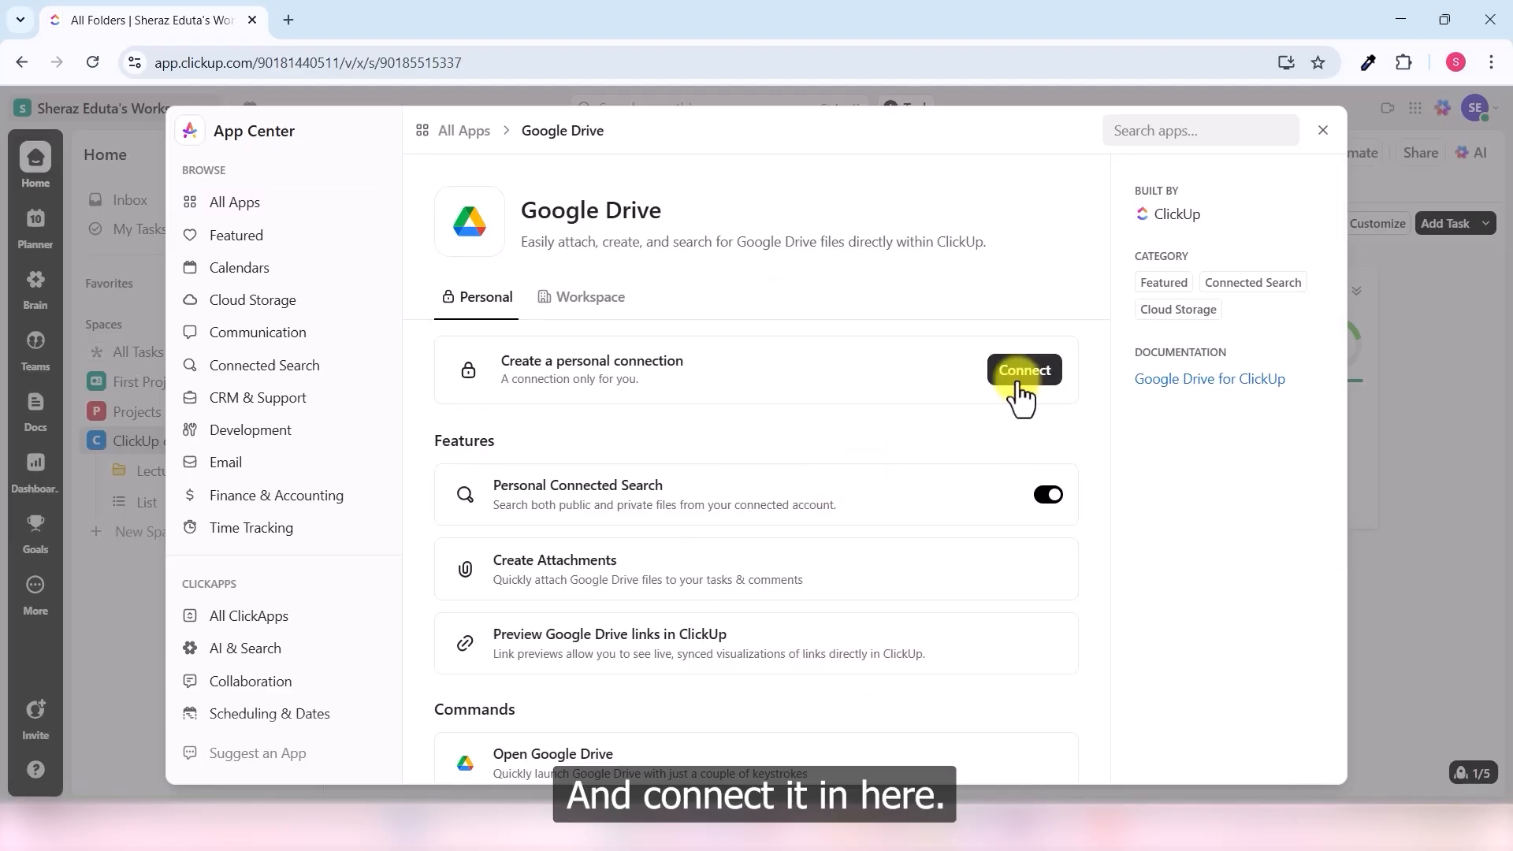
left_click(1037, 375)
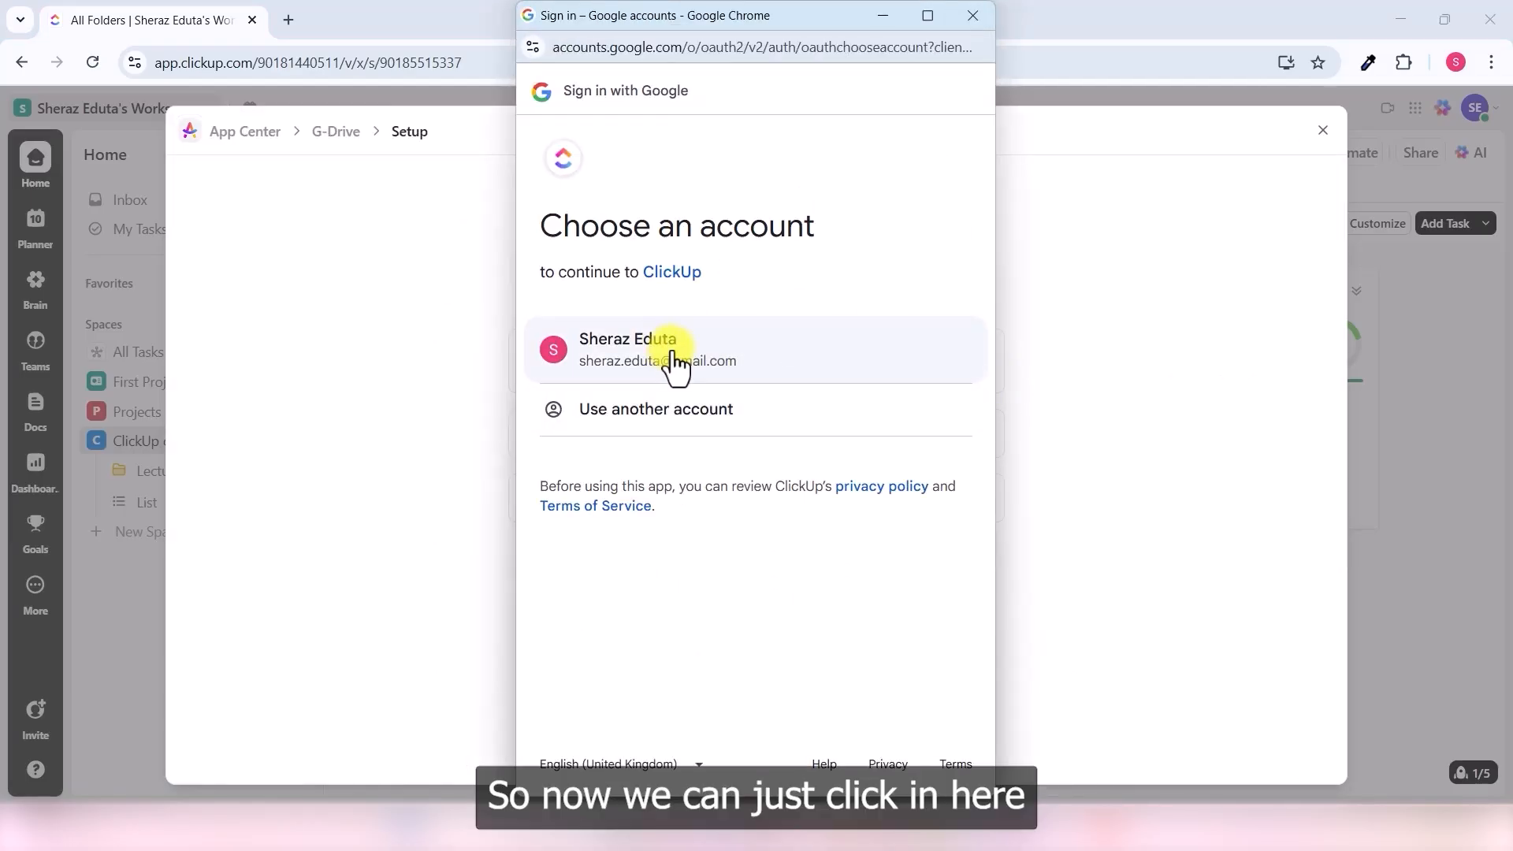
- Sign in with the Google account, grant all requested permissions, and finish the Drive setup
left_click(755, 361)
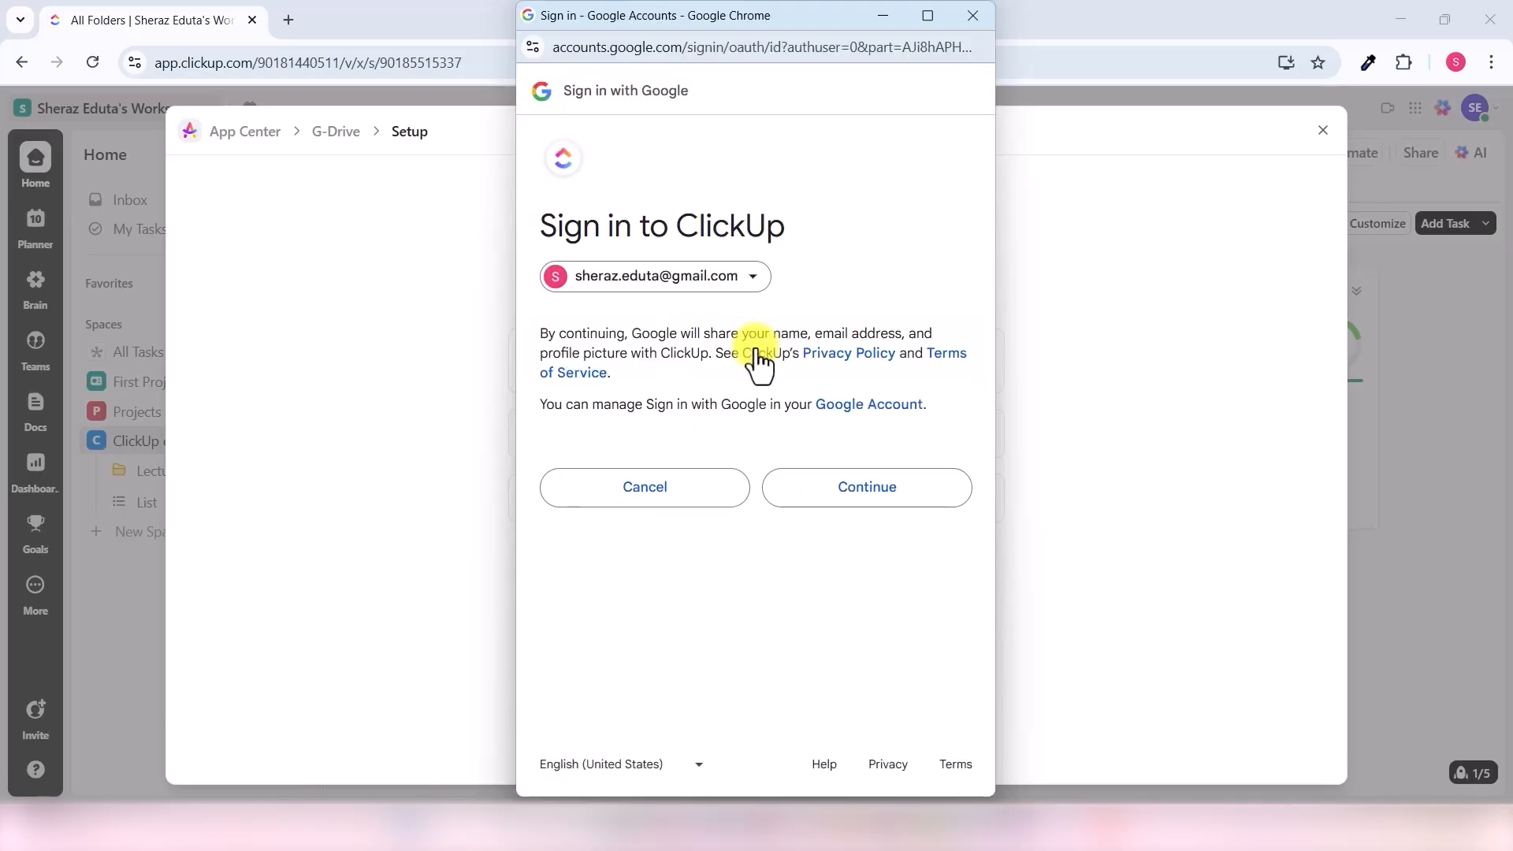
left_click(877, 506)
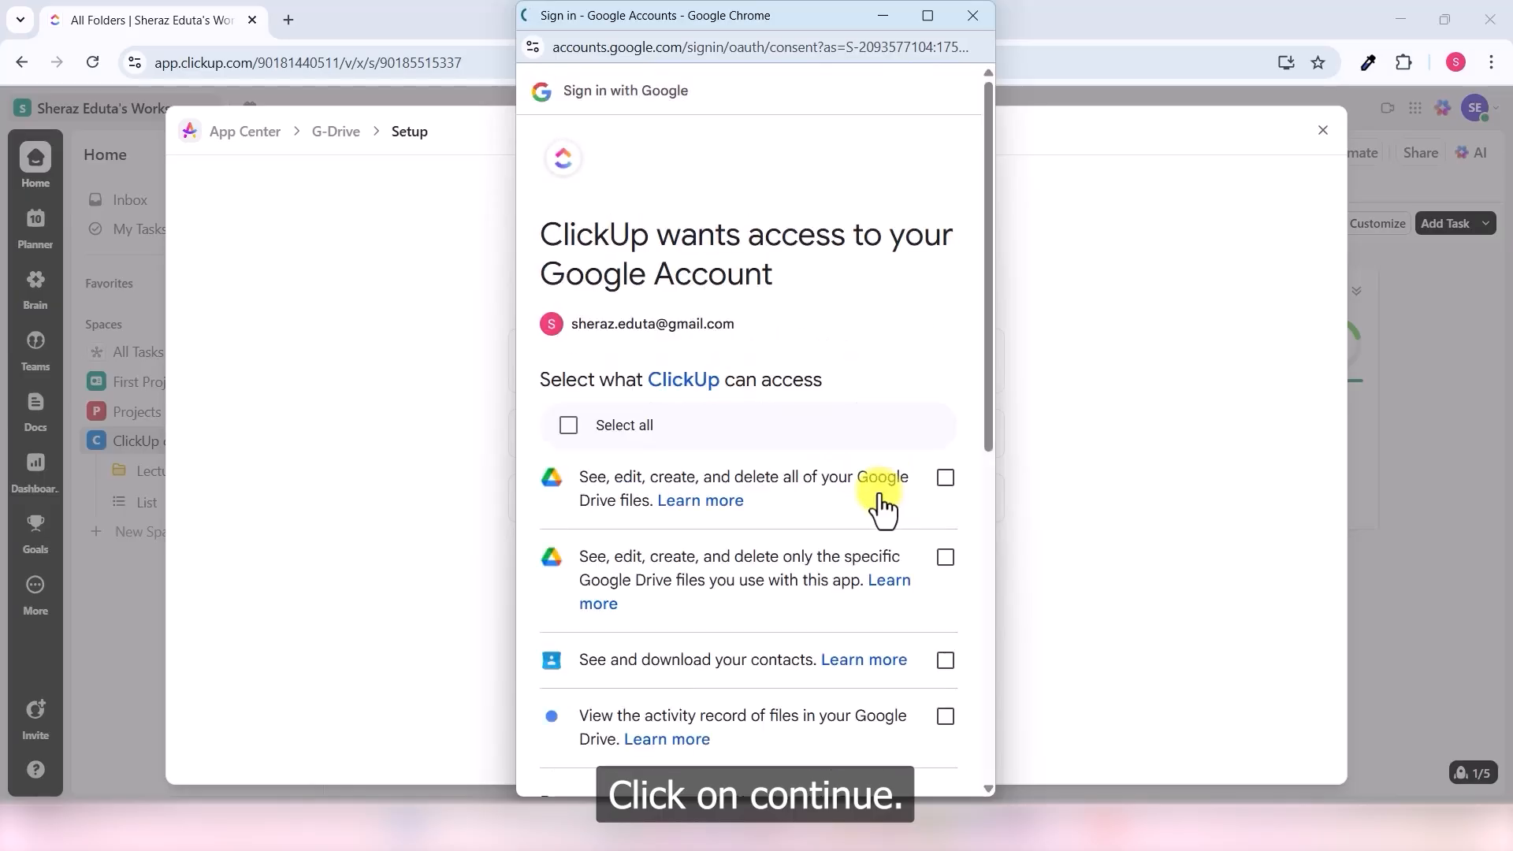
left_click(567, 427)
scroll(780, 465, "down", 8)
left_click(855, 693)
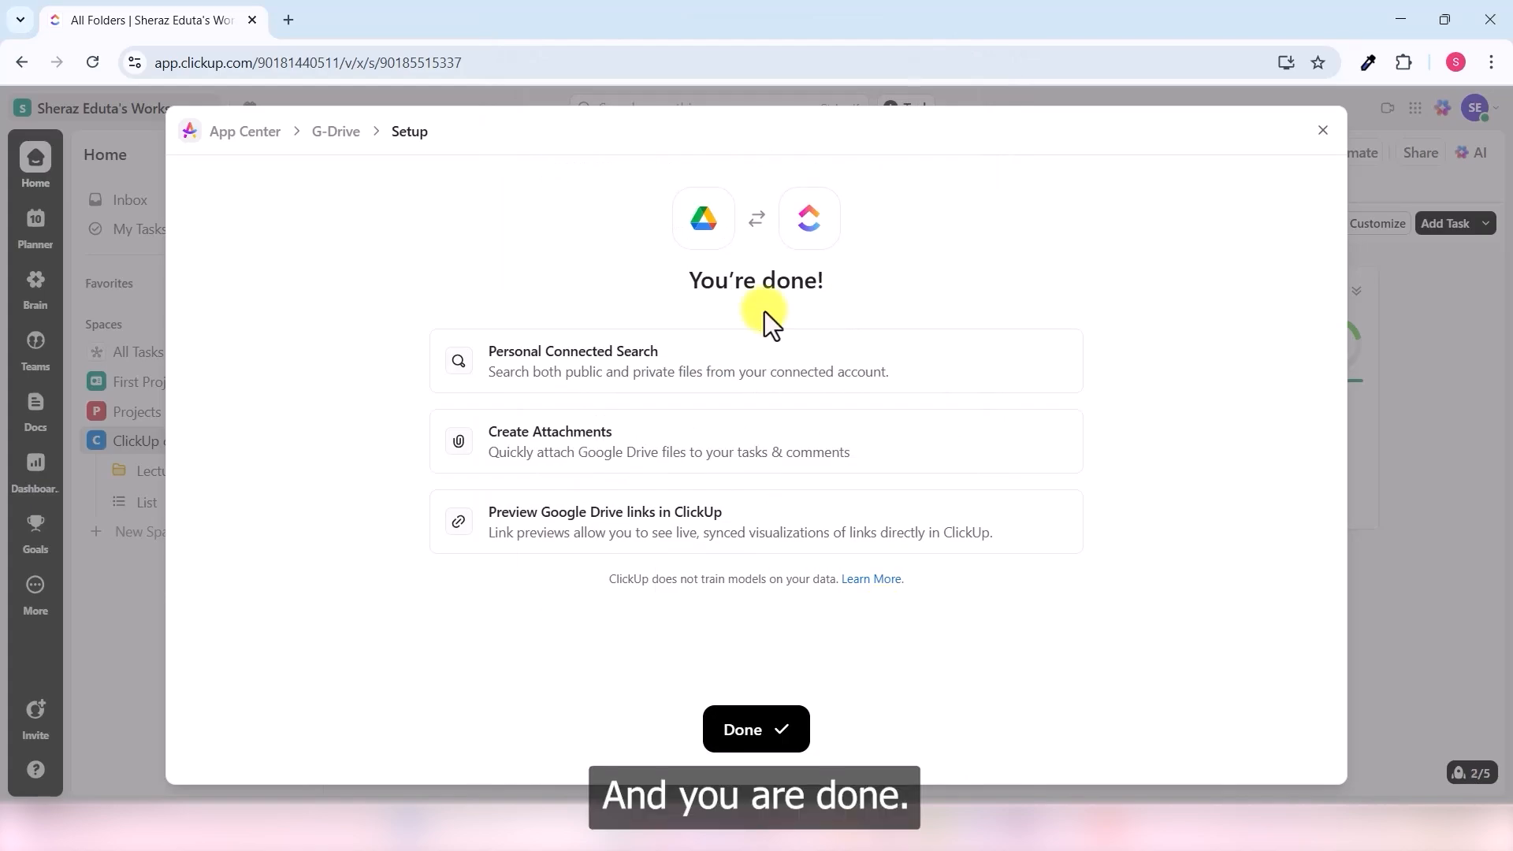
left_click_drag(737, 292, 872, 295)
left_click(894, 710)
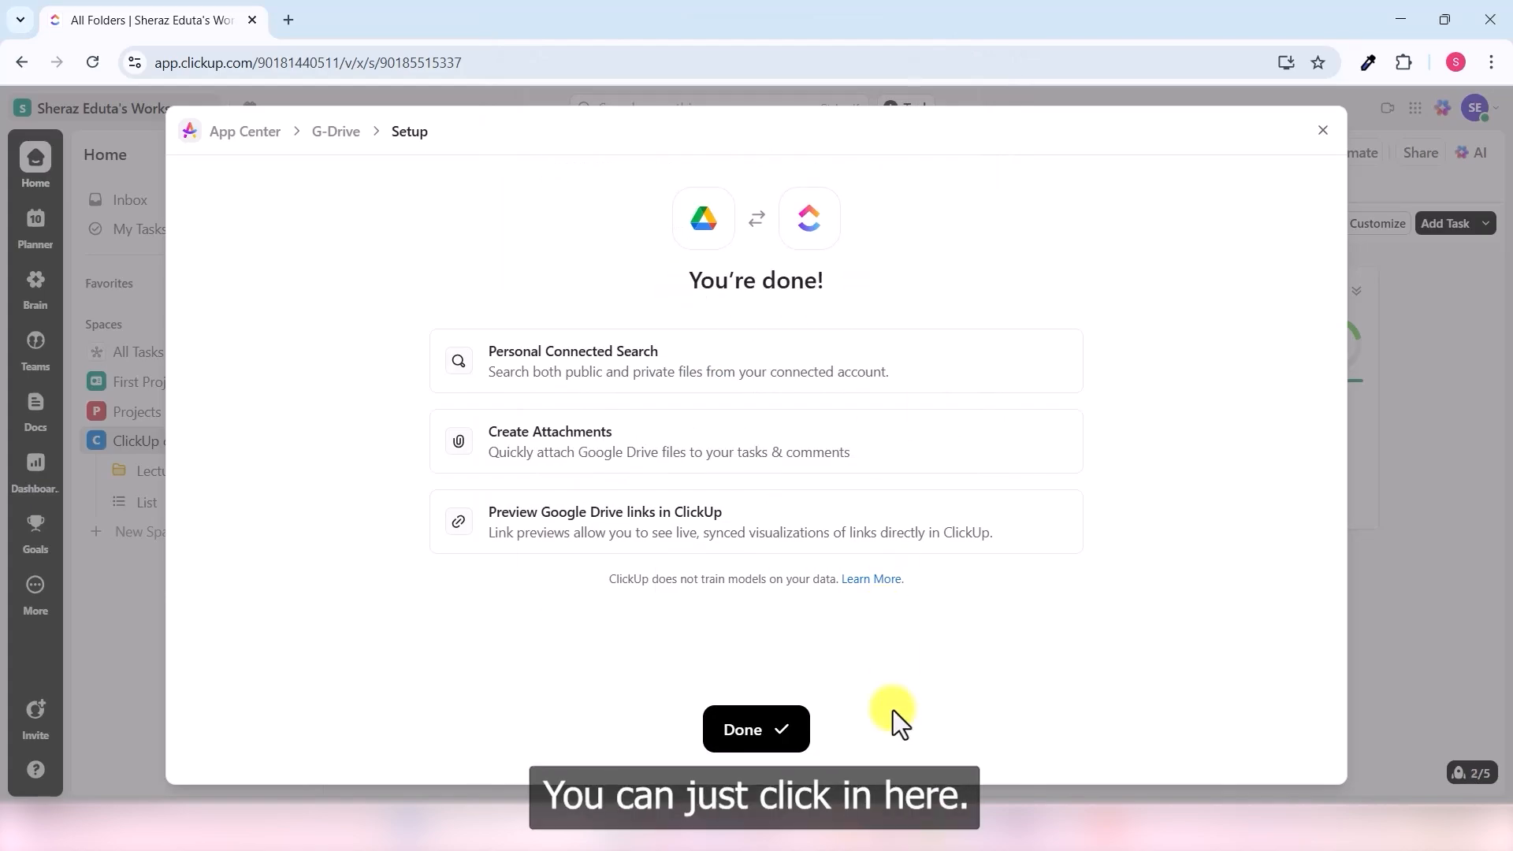
left_click(787, 726)
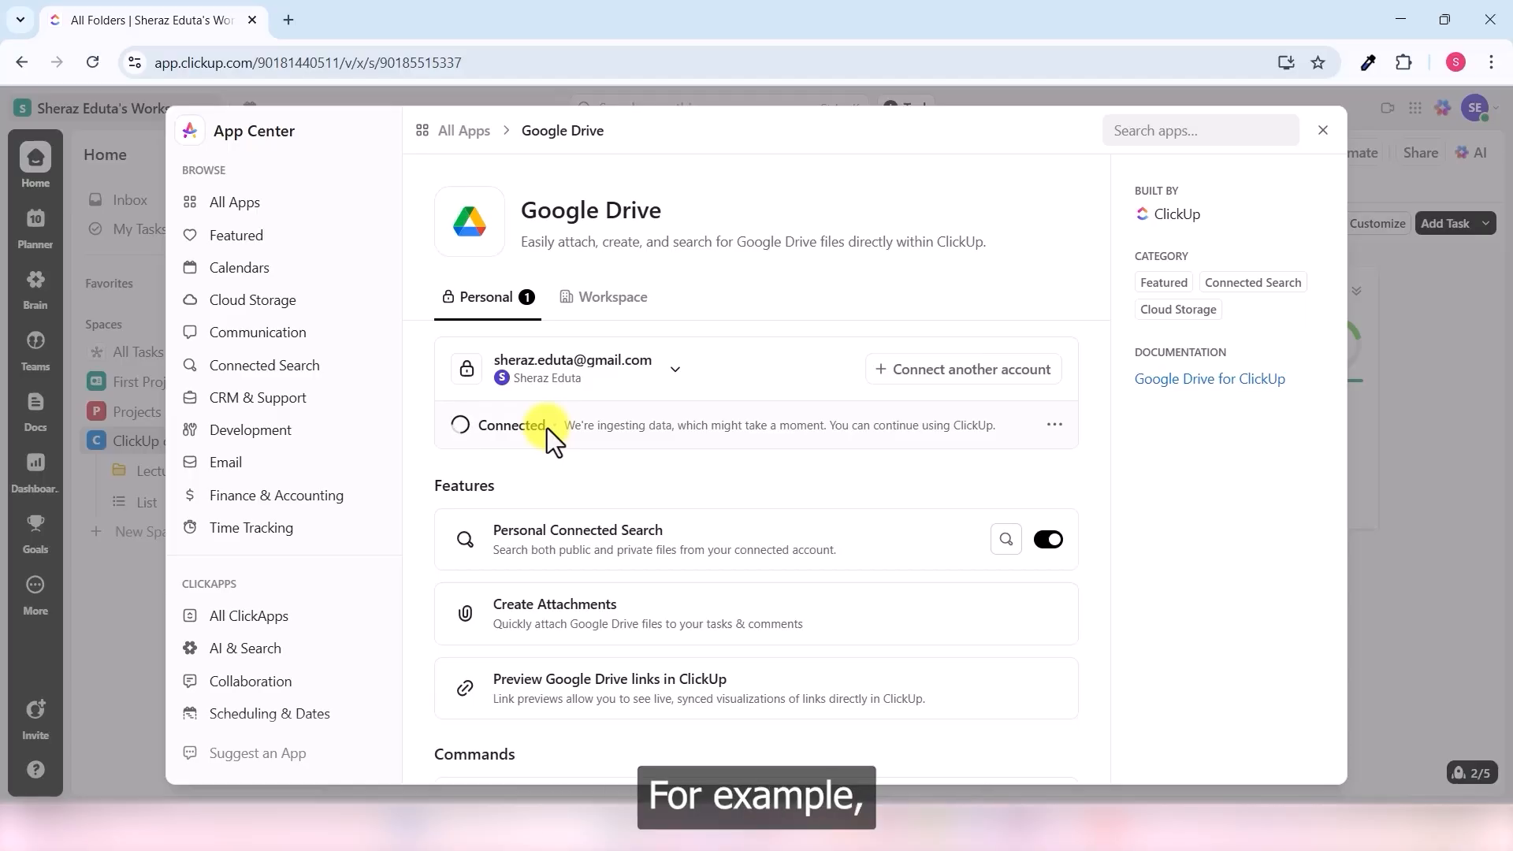
- Close the App Center and open the Review Template task from the Table view
left_click(1323, 131)
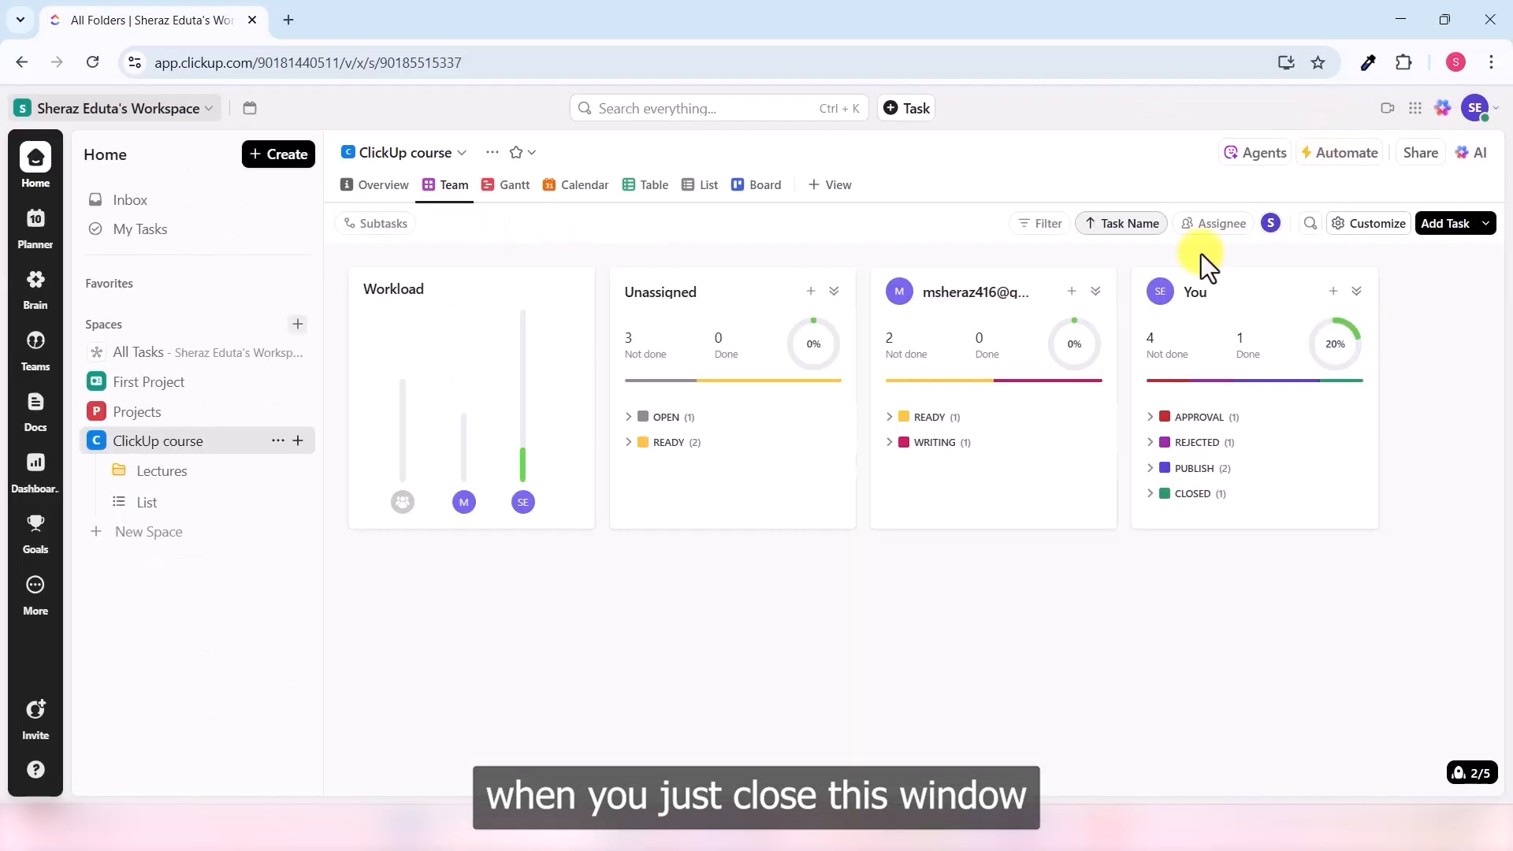
left_click(653, 185)
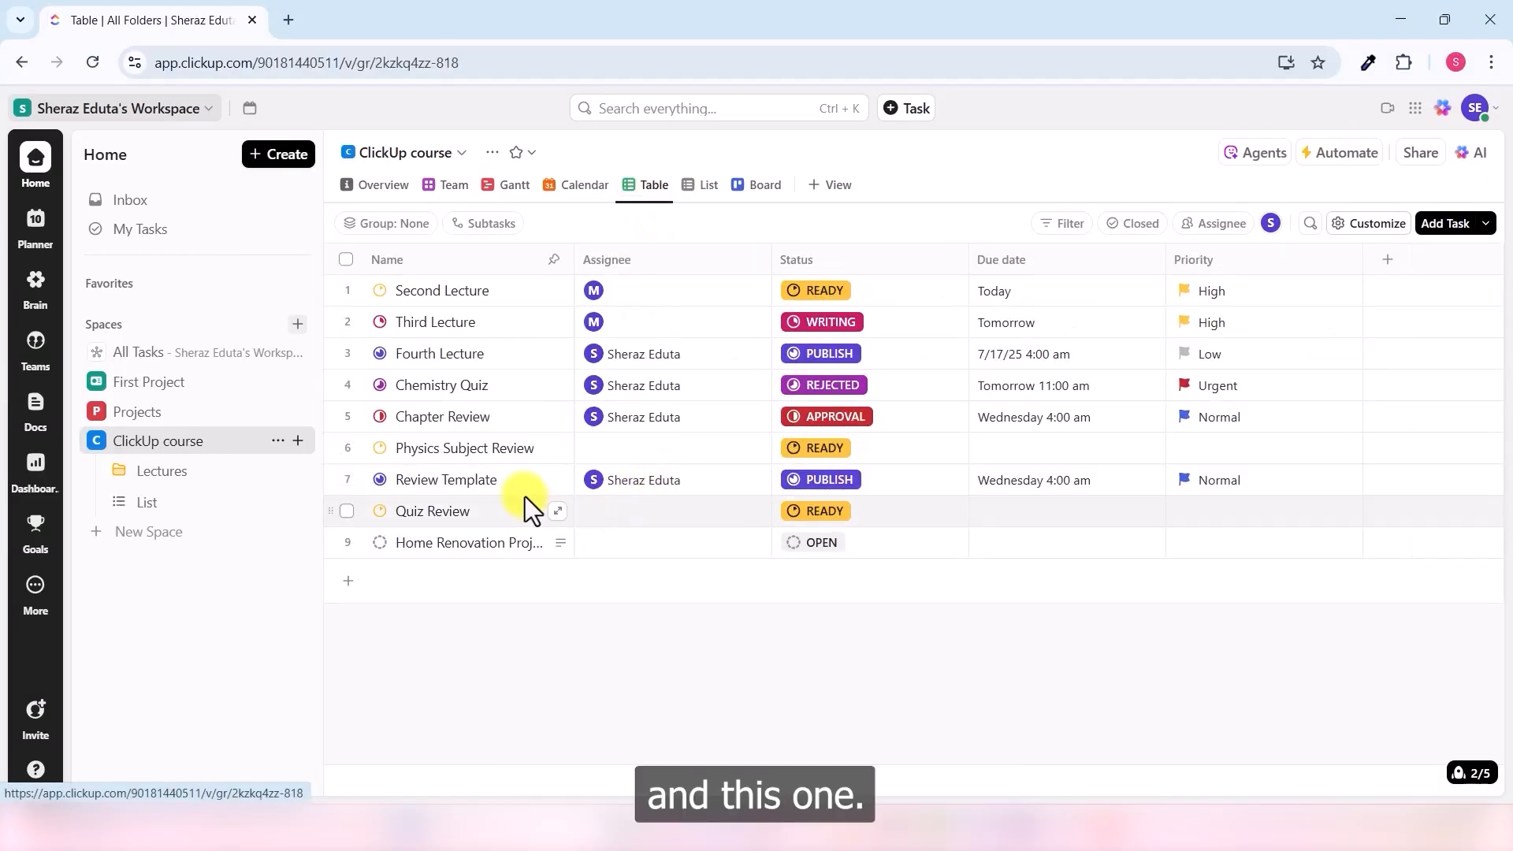
left_click(552, 482)
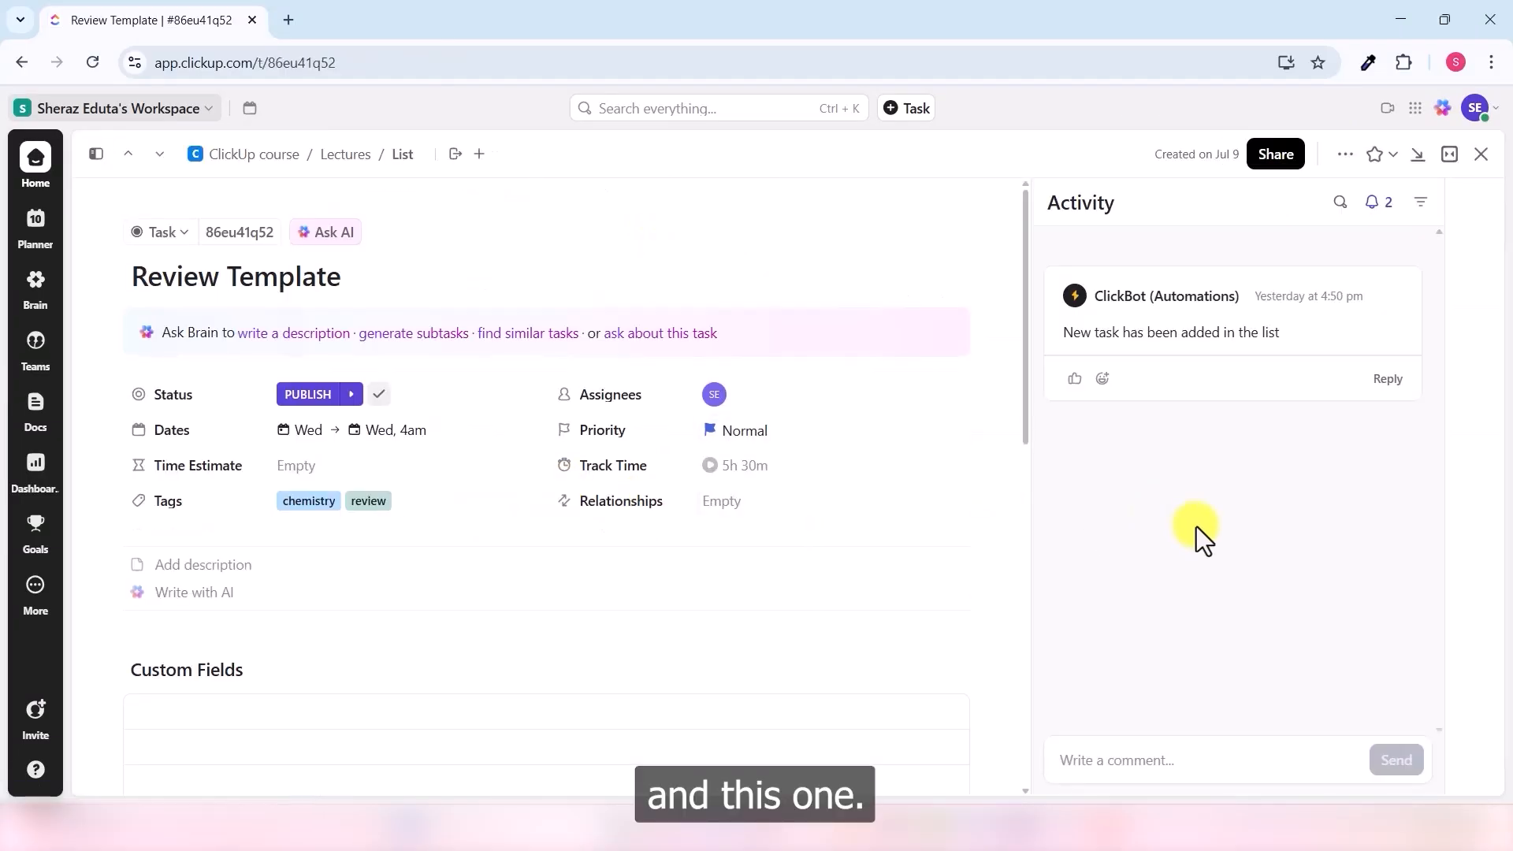
- Attach the white grid-line pattern image from Google Drive to a new comment
left_click(1135, 758)
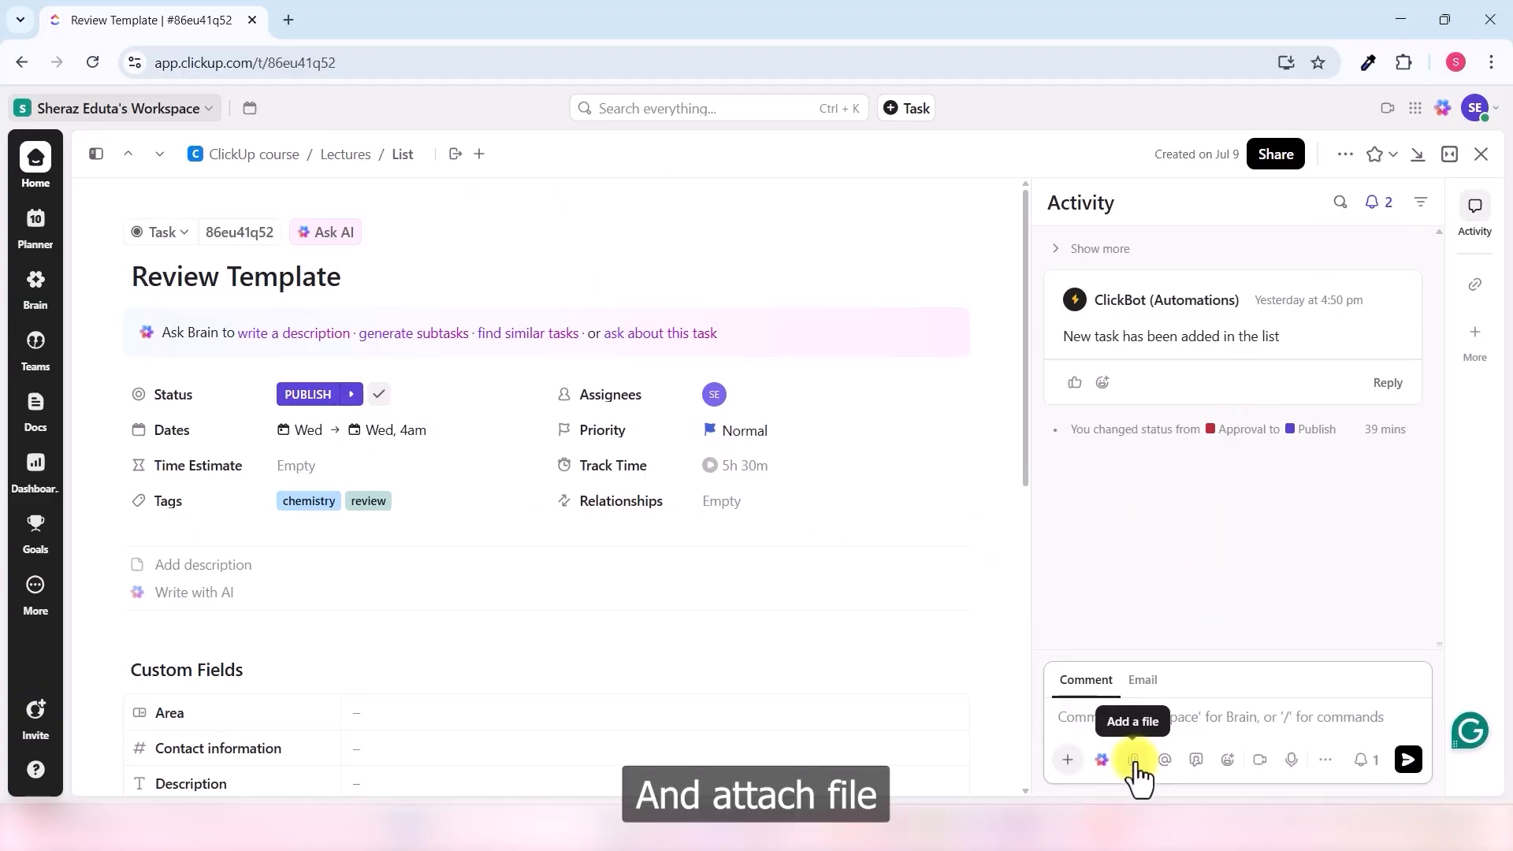
left_click(1135, 758)
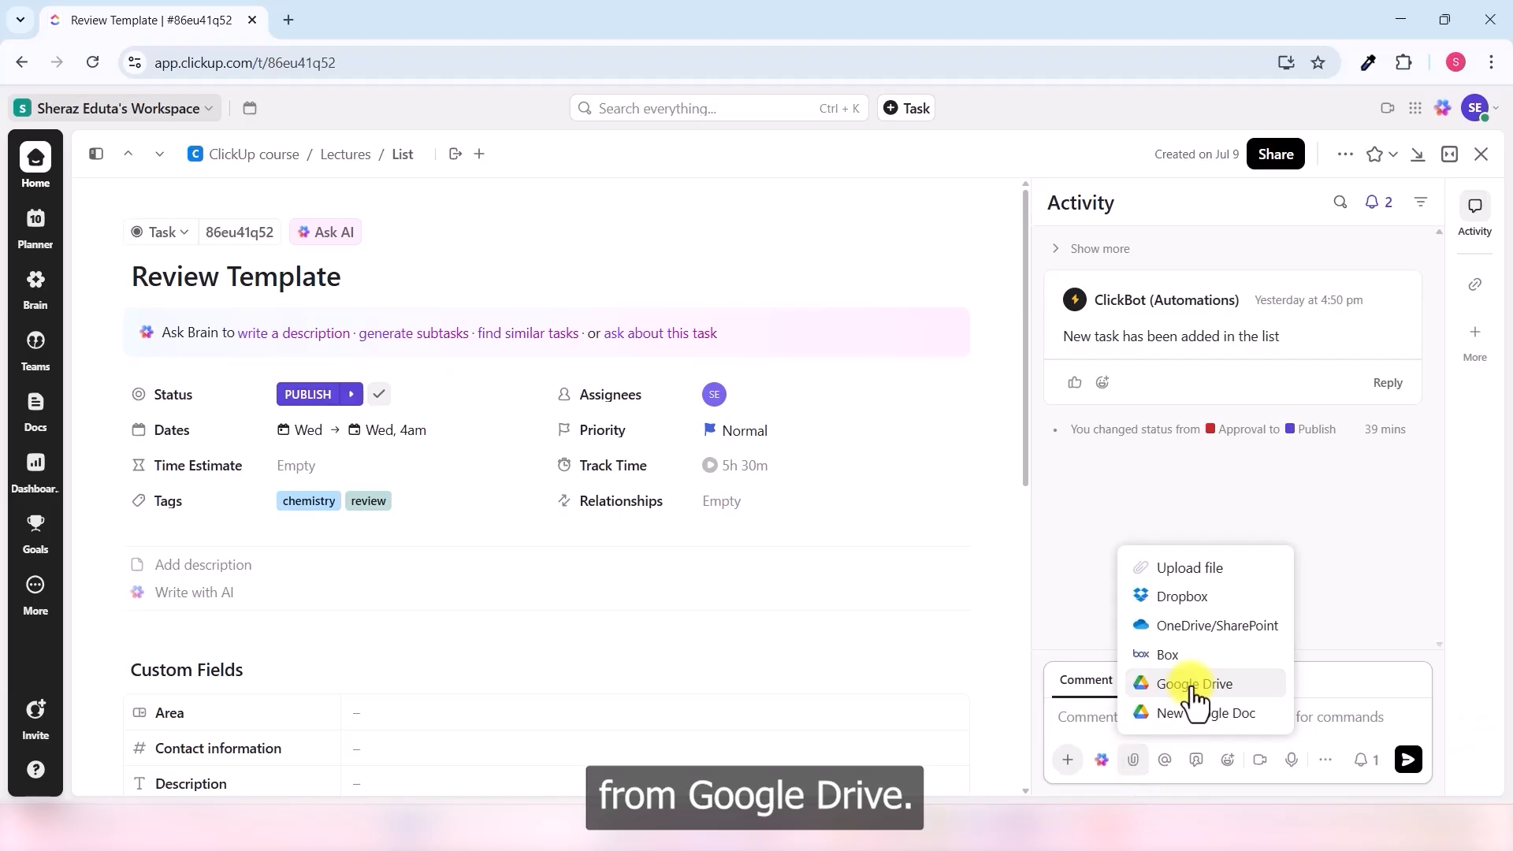
left_click(1231, 688)
left_click(698, 349)
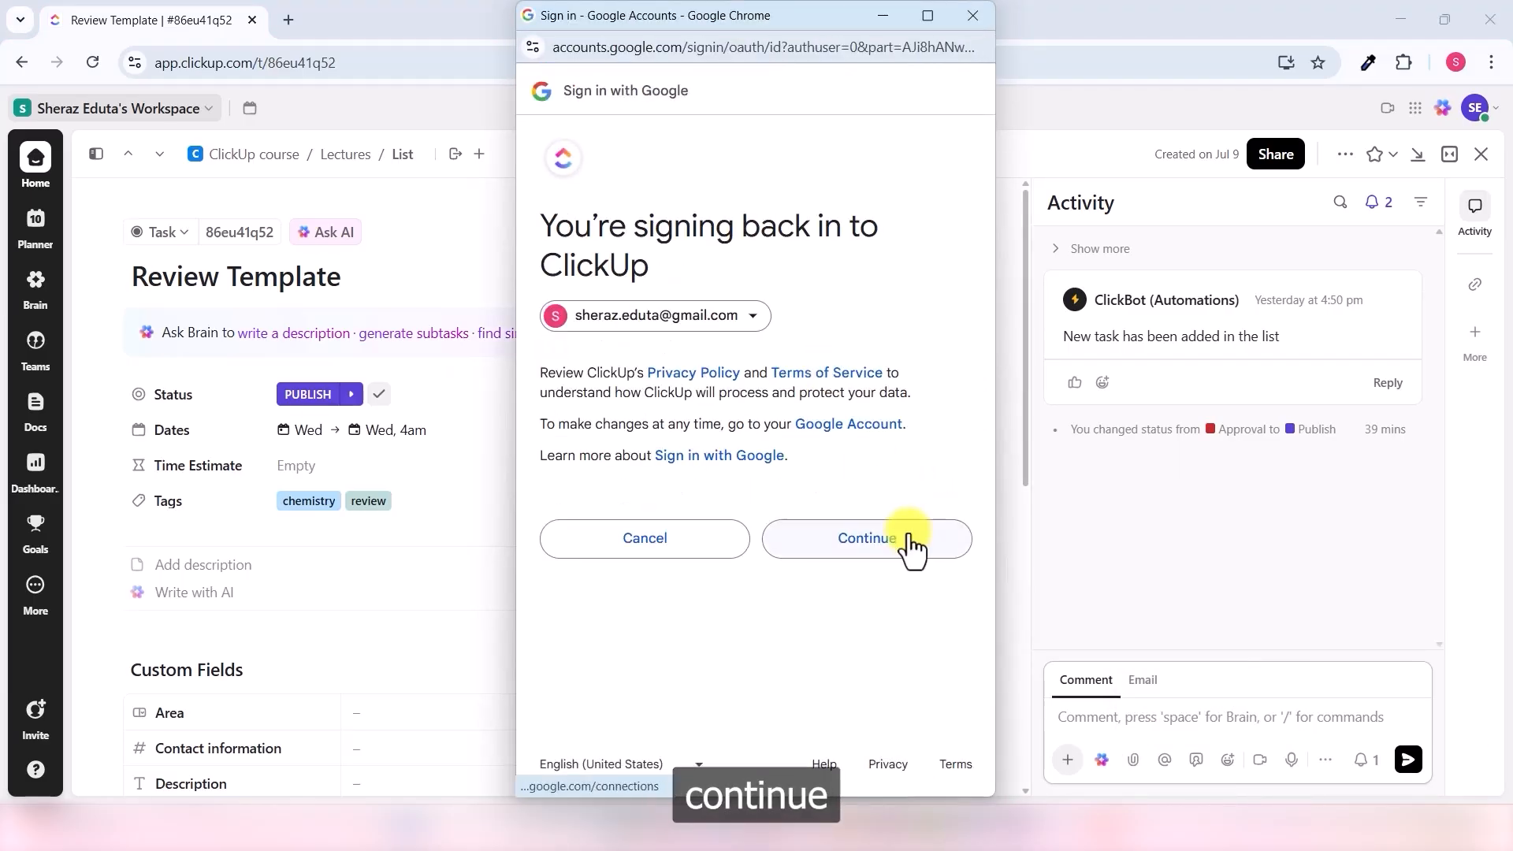
left_click(908, 539)
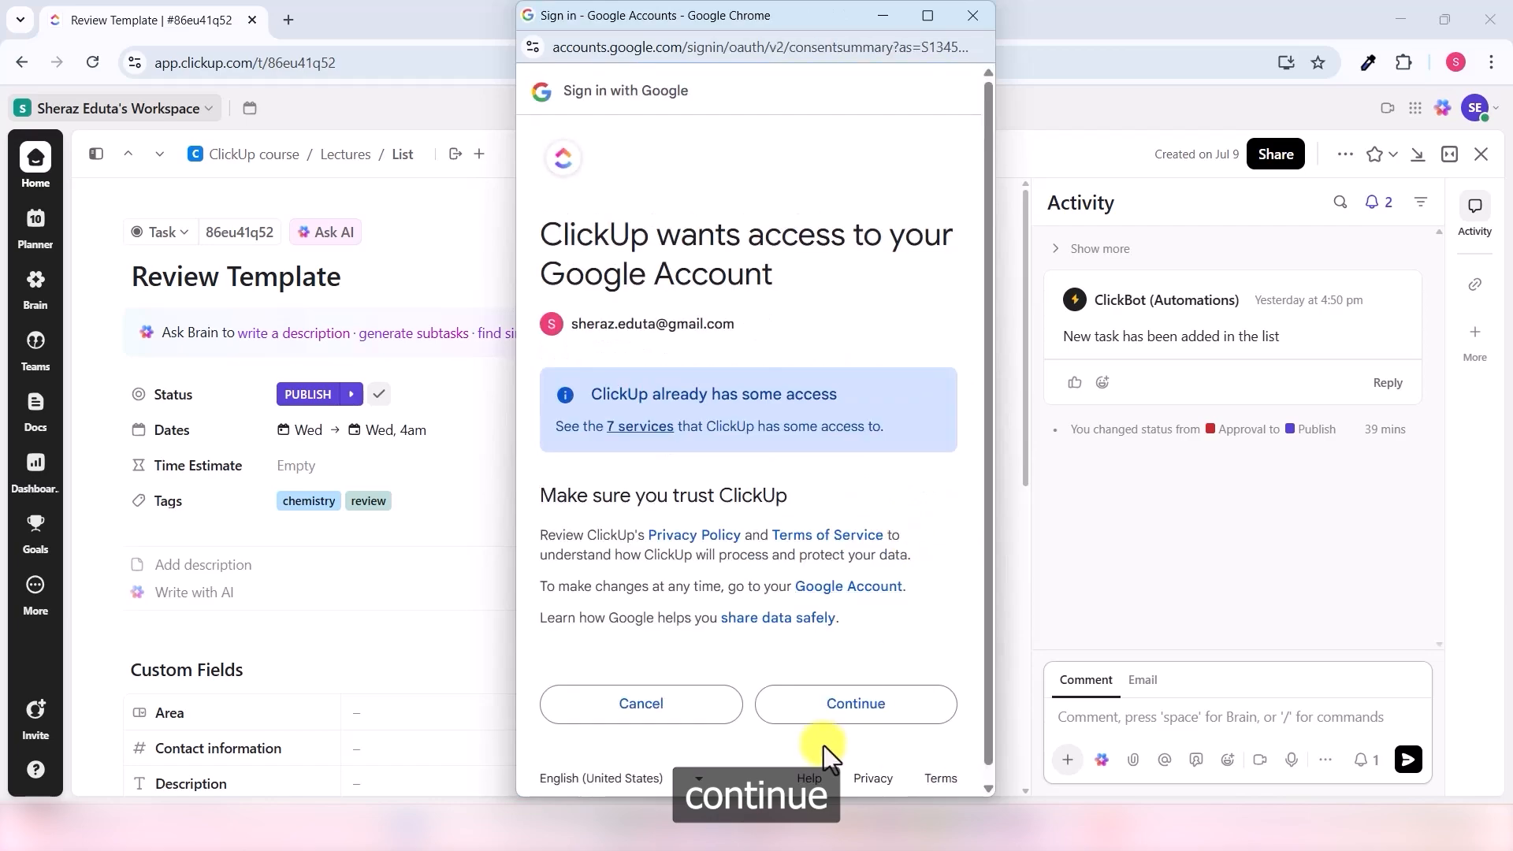
left_click(857, 710)
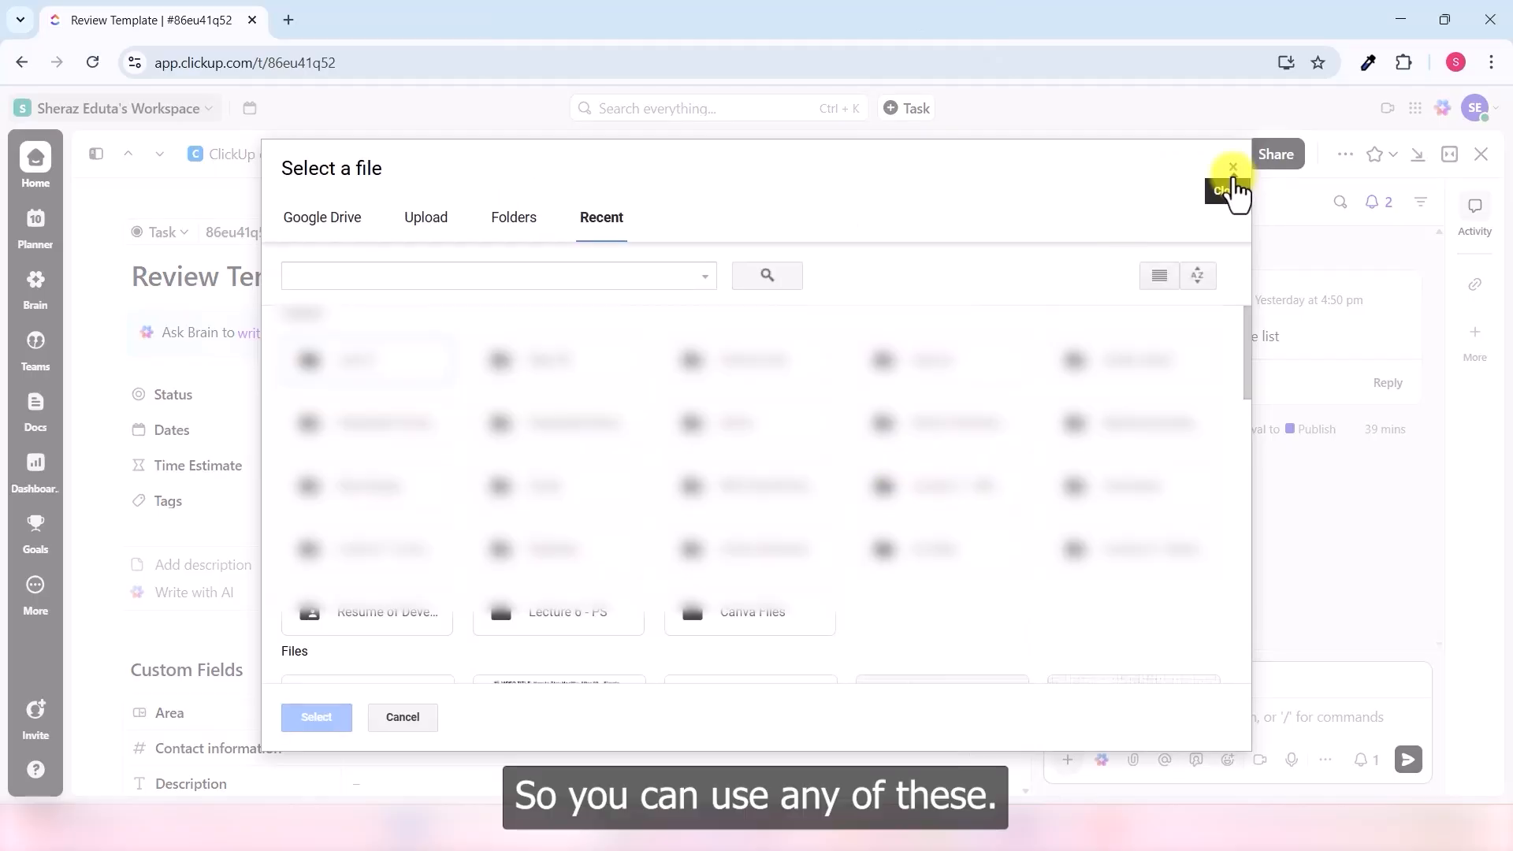
scroll(949, 531, "down", 3)
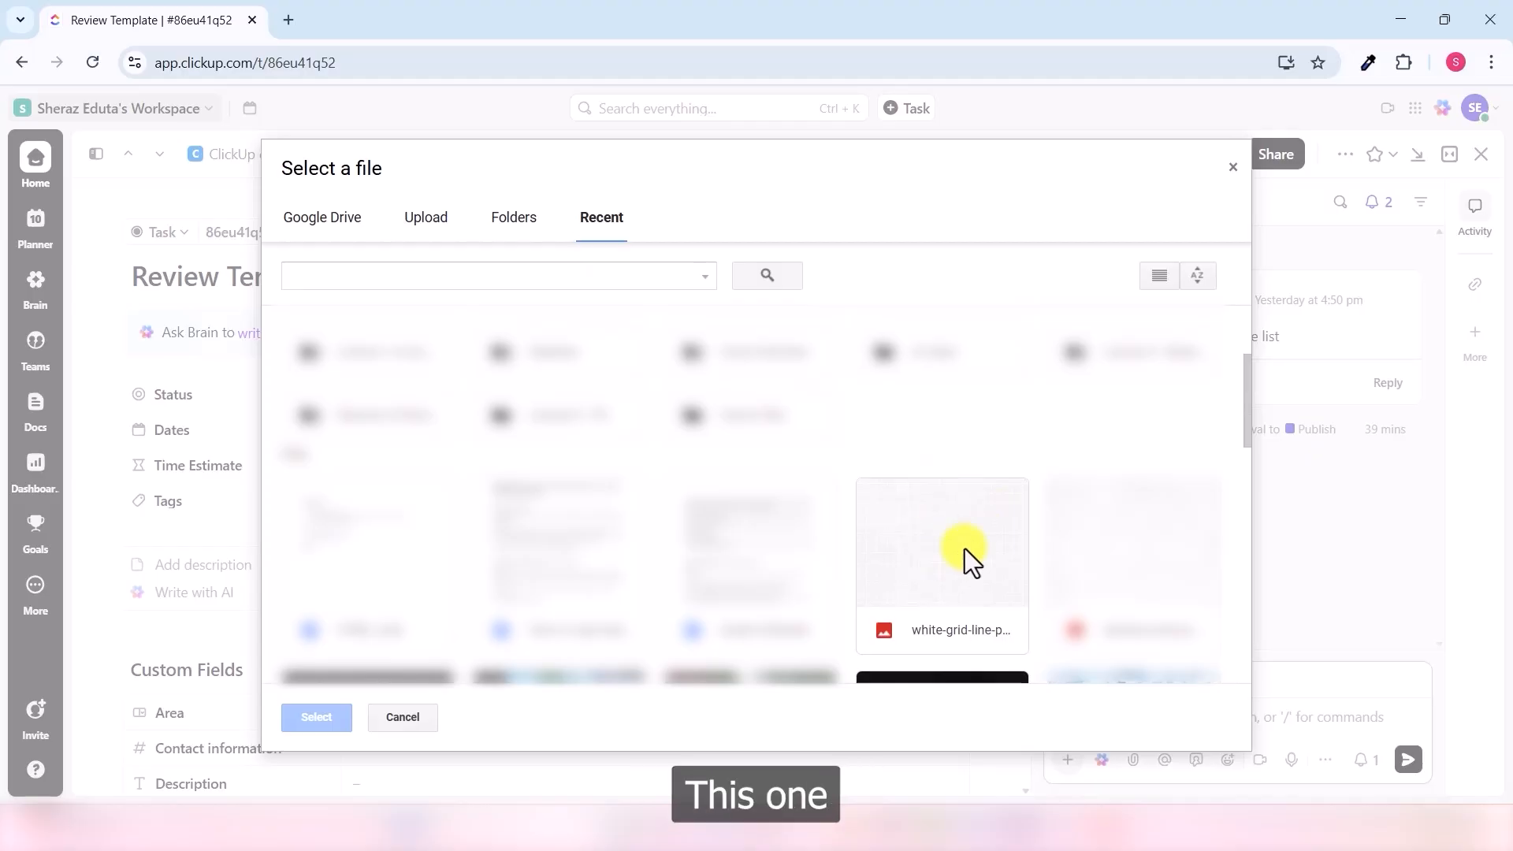
left_click(965, 548)
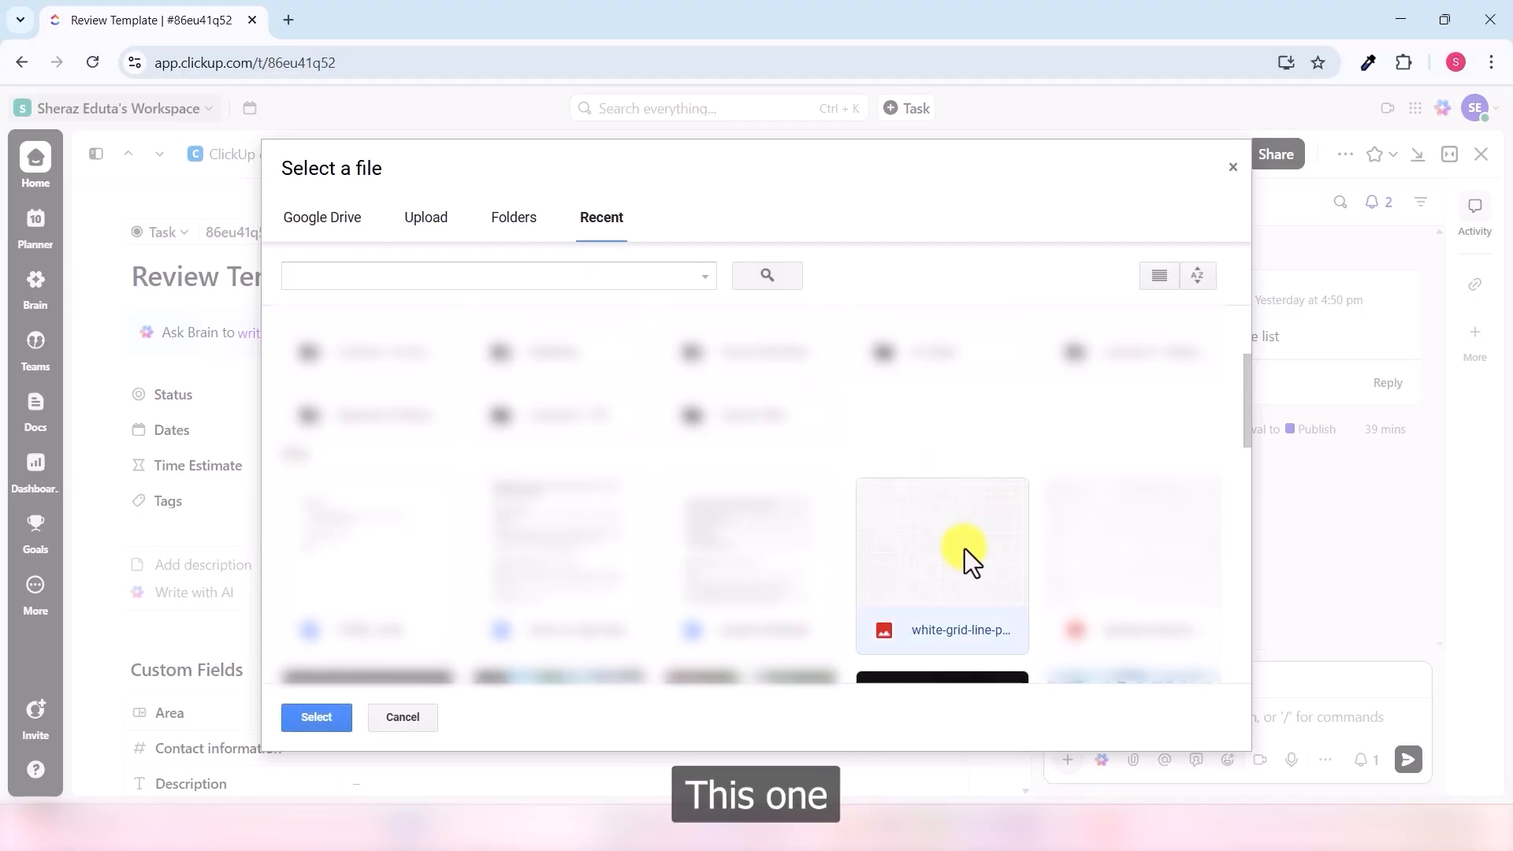
left_click(316, 717)
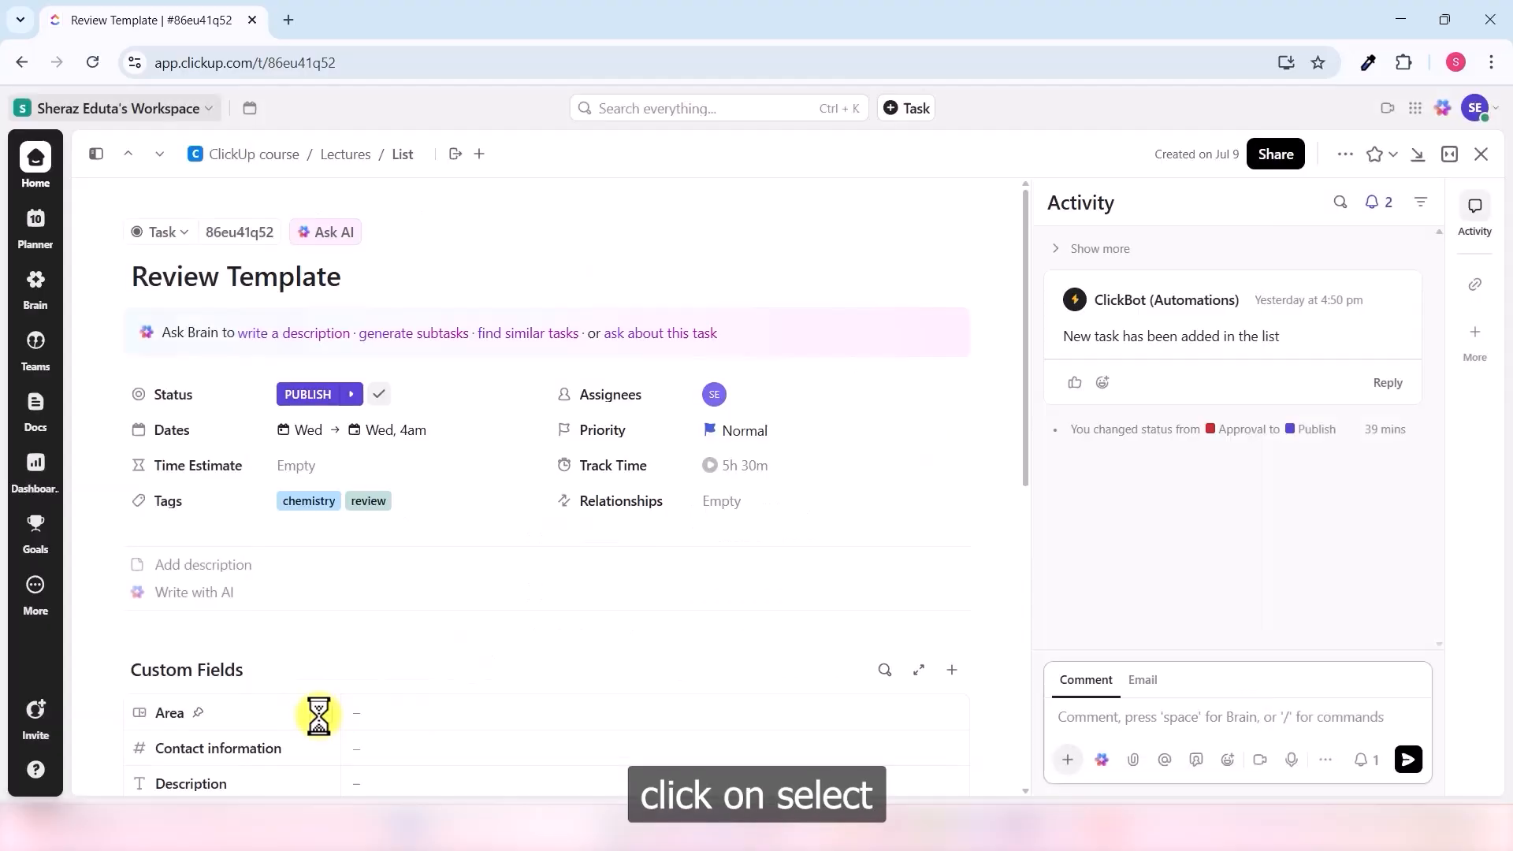
- Post the comment carrying the grid-line image and collapse the comment editor
left_click(1409, 761)
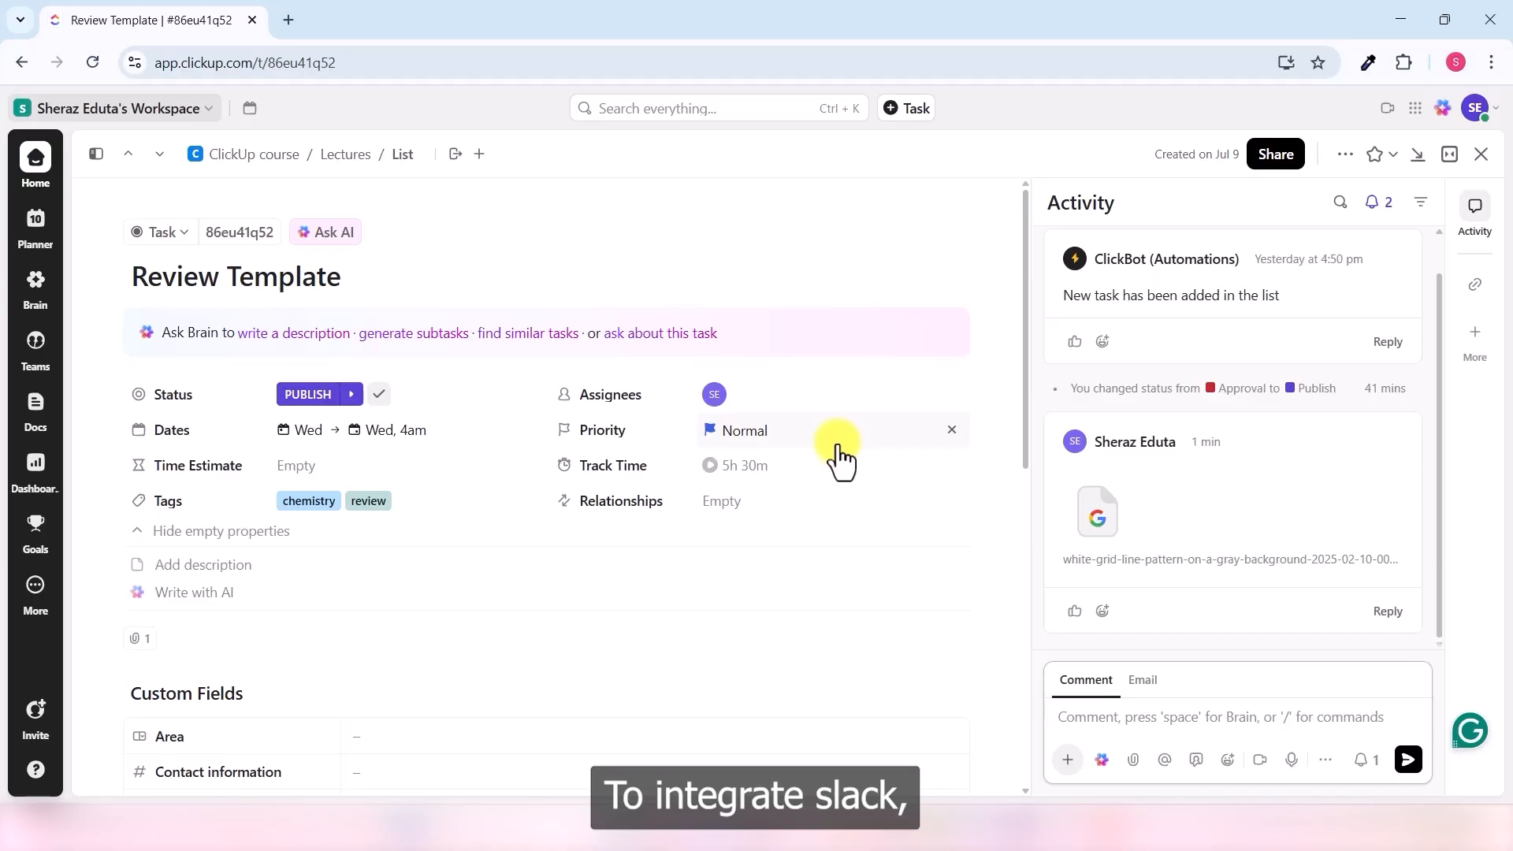
left_click(589, 613)
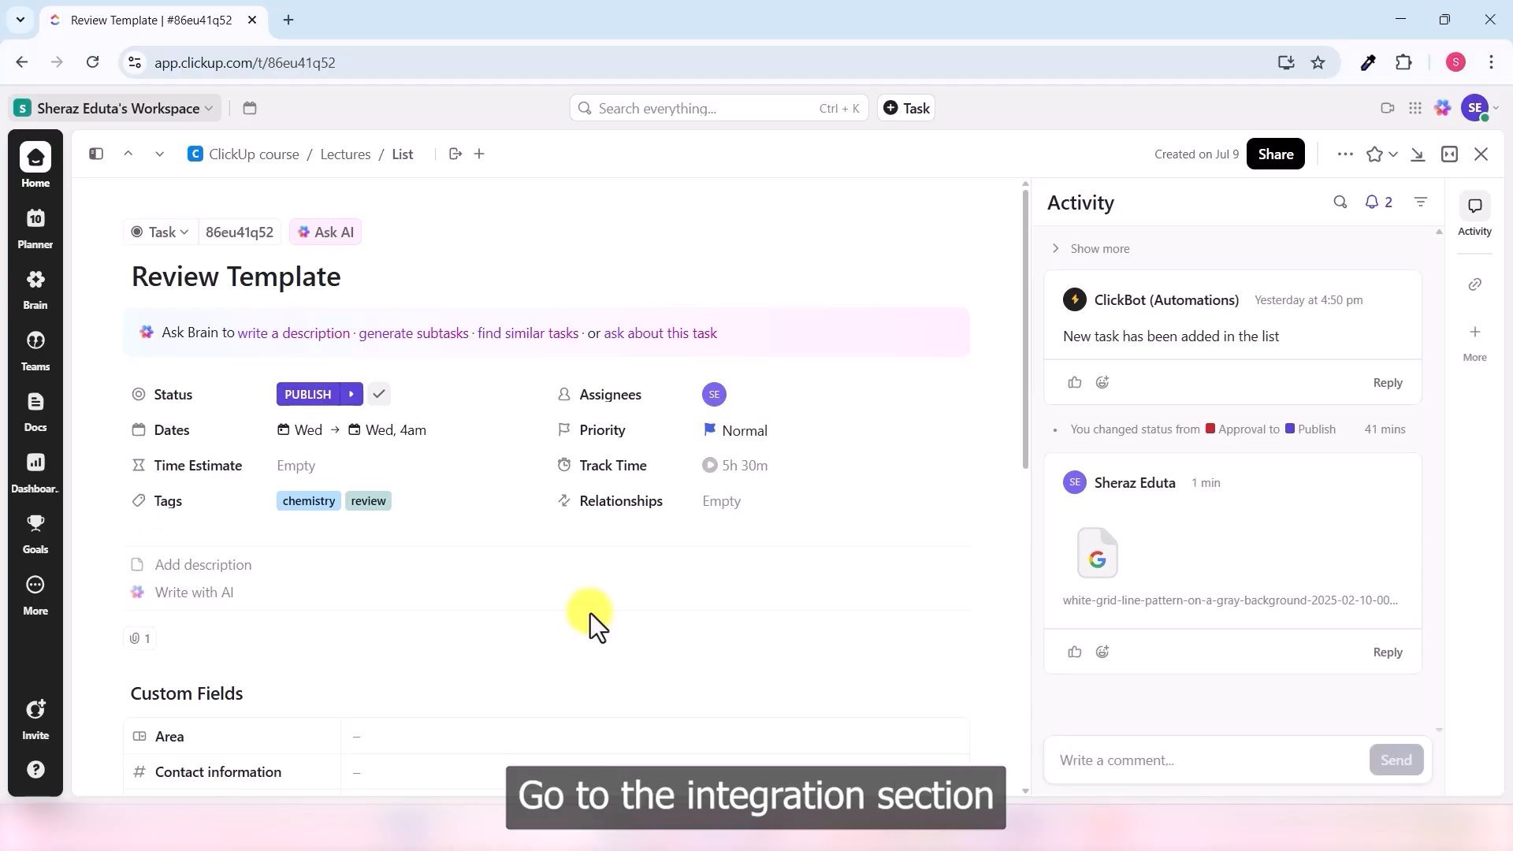
left_click(204, 112)
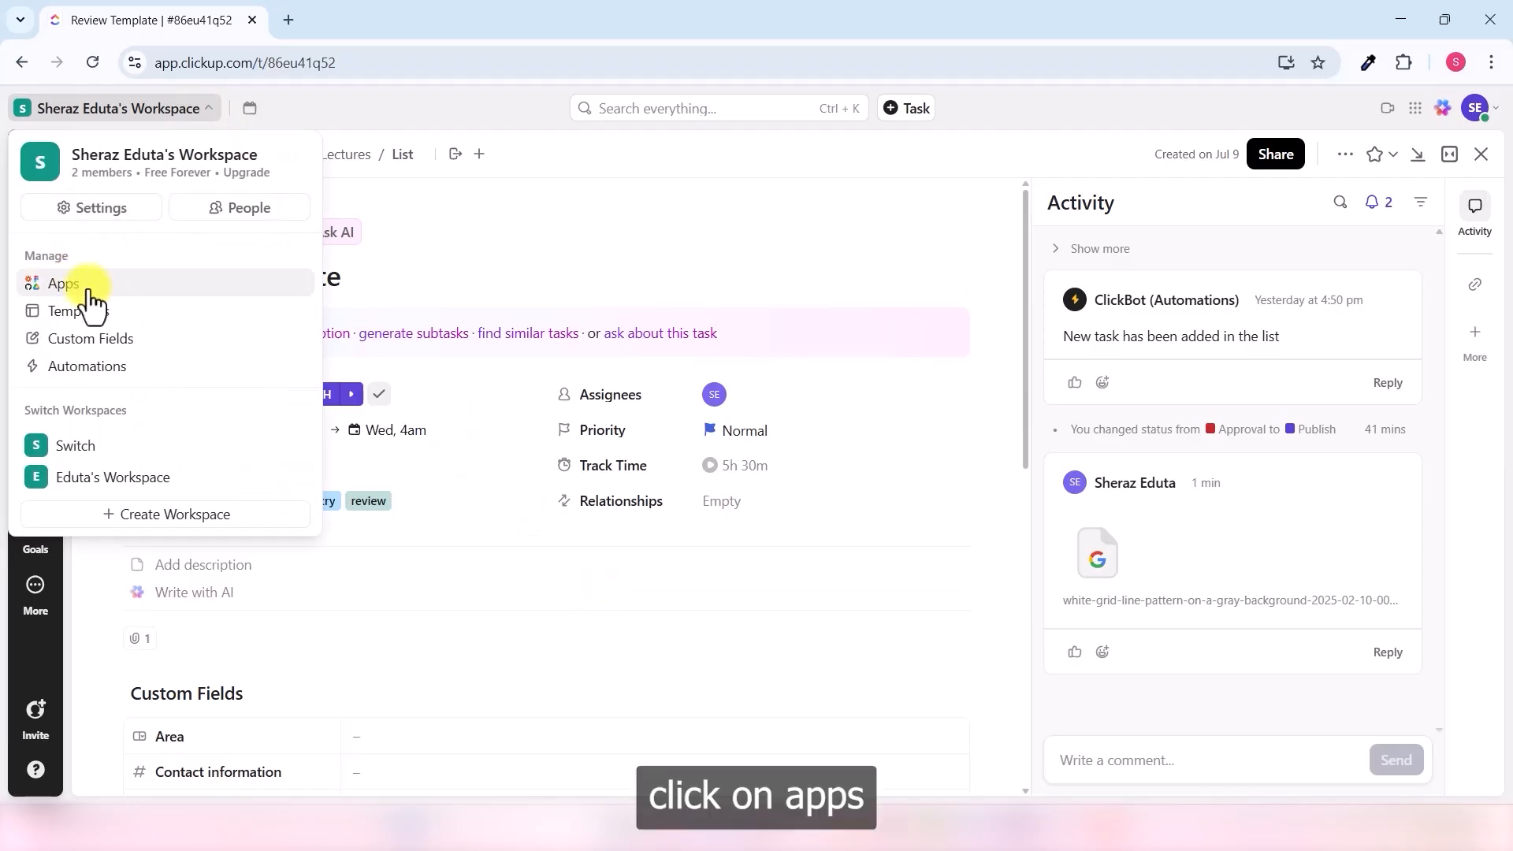
left_click(89, 298)
scroll(867, 544, "down", 4)
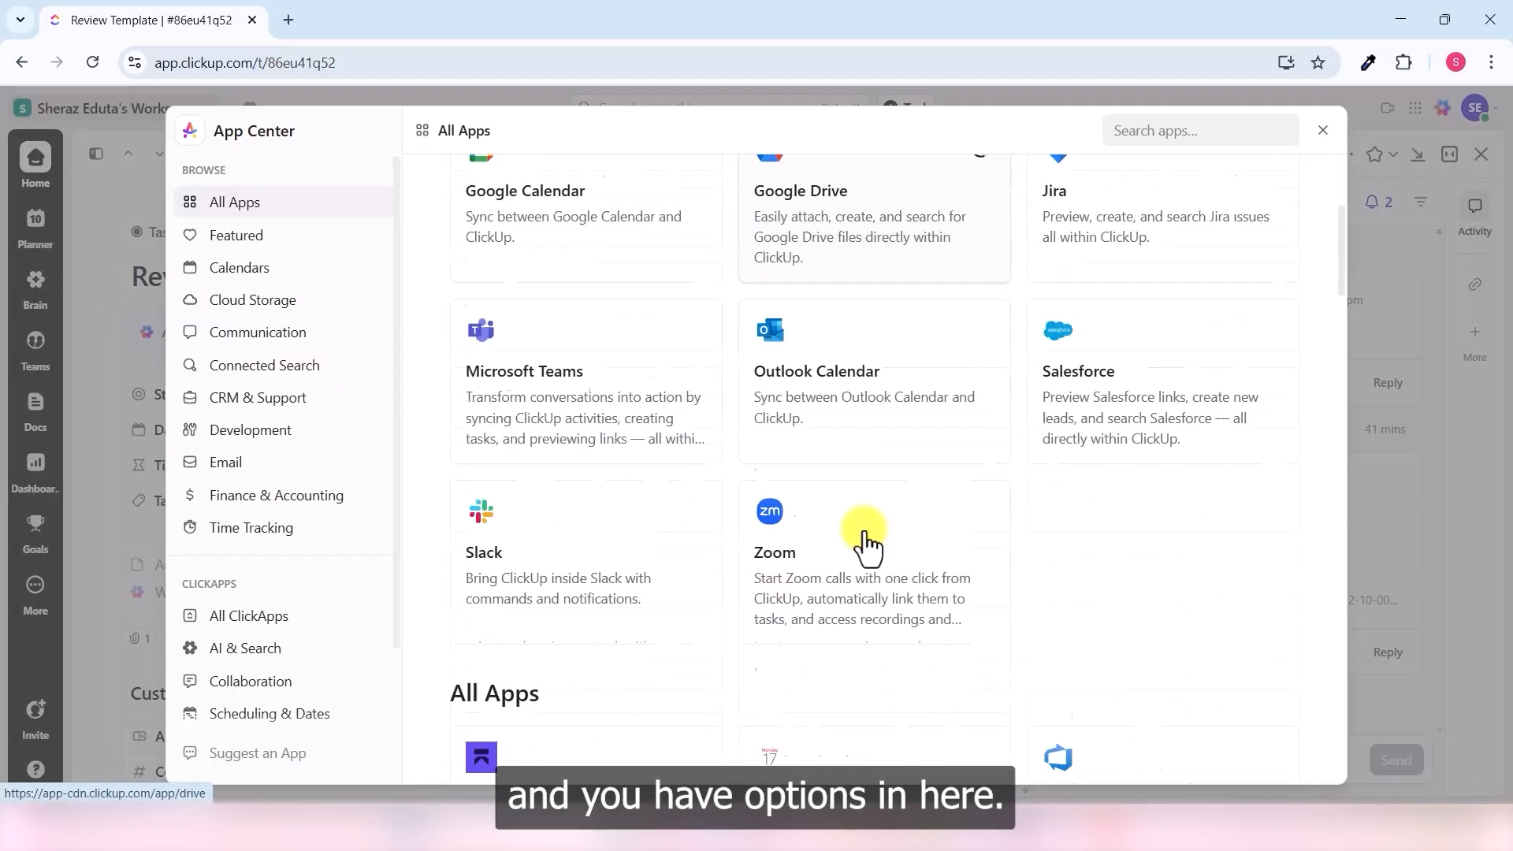
scroll(915, 339, "up", 4)
scroll(922, 386, "down", 3)
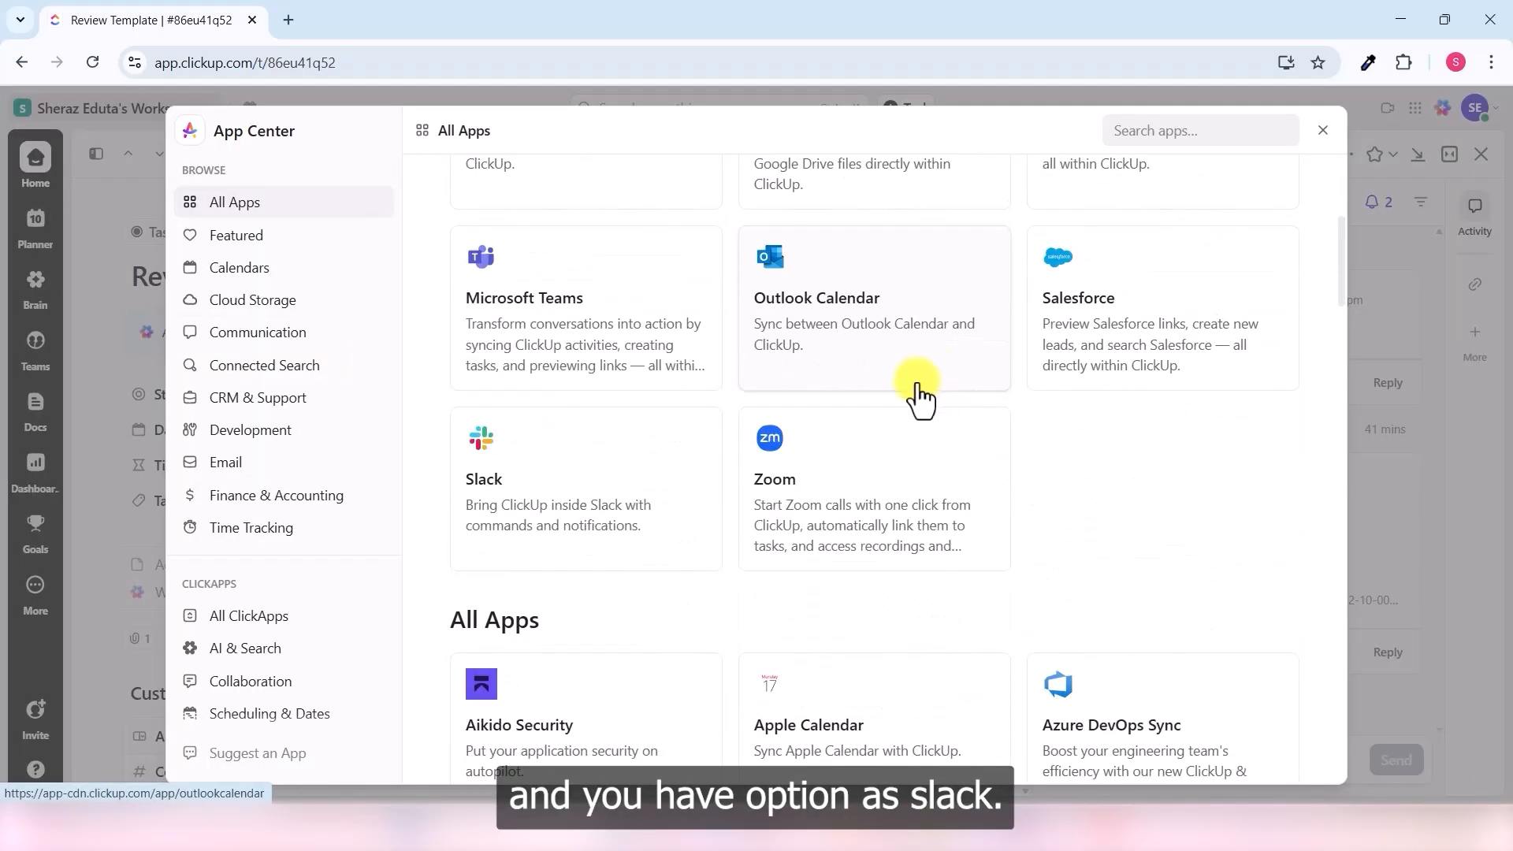
left_click(528, 496)
scroll(840, 451, "up", 5)
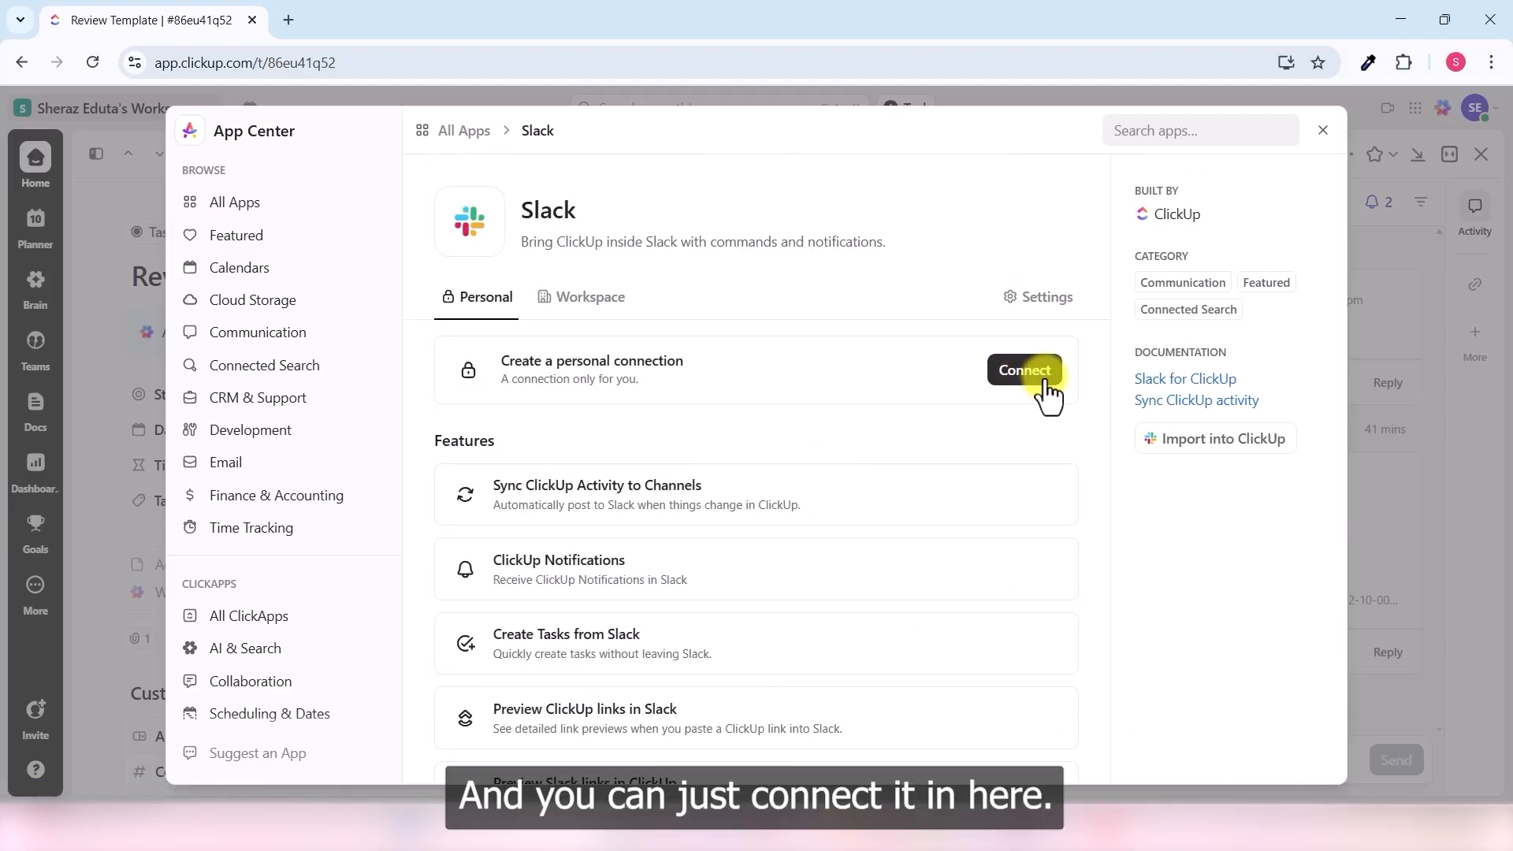
left_click(1046, 382)
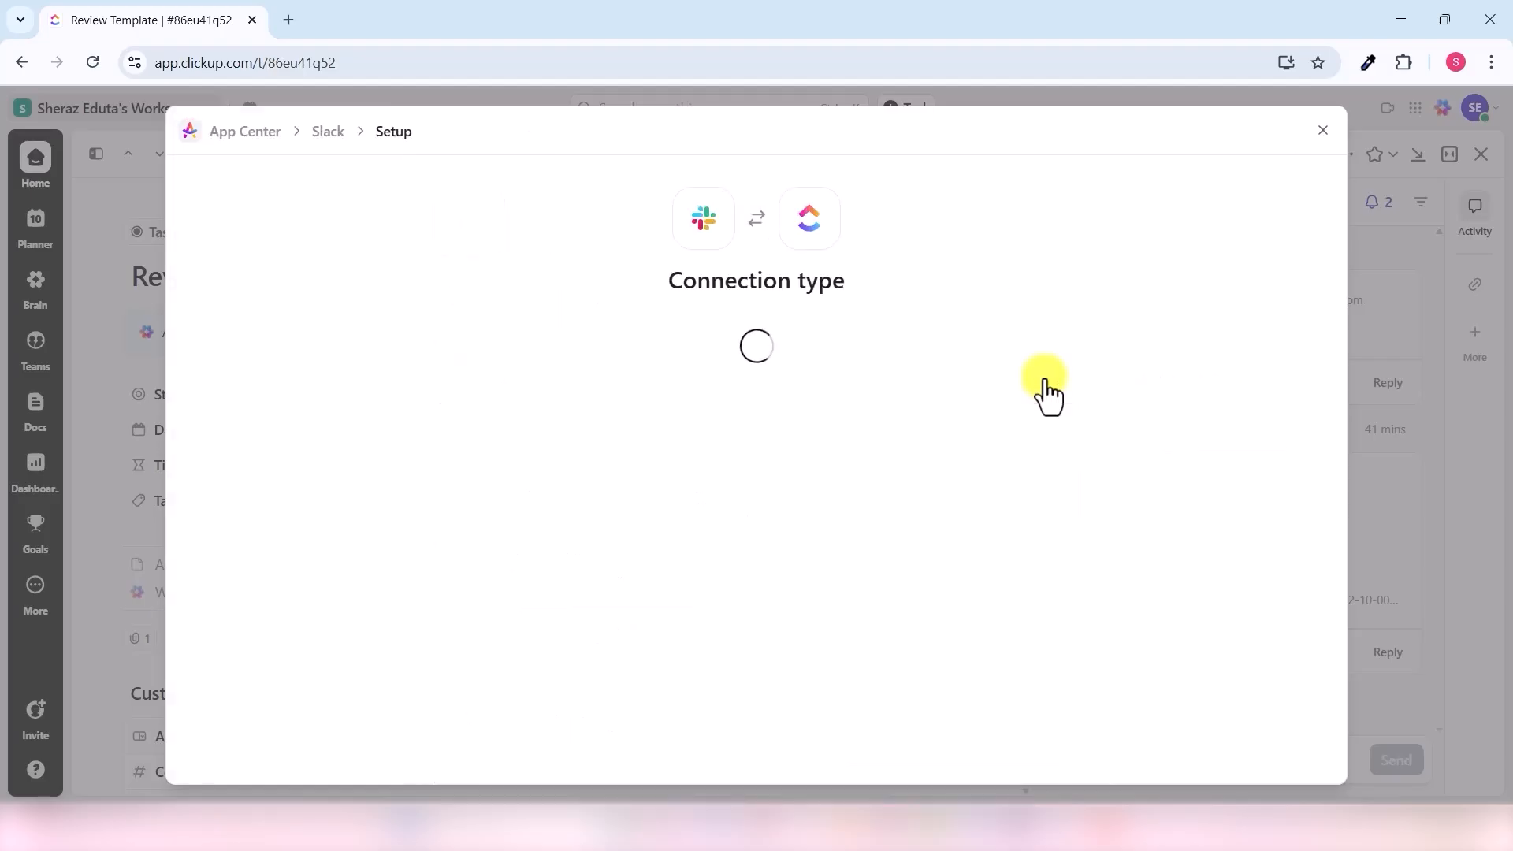
scroll(835, 472, "down", 3)
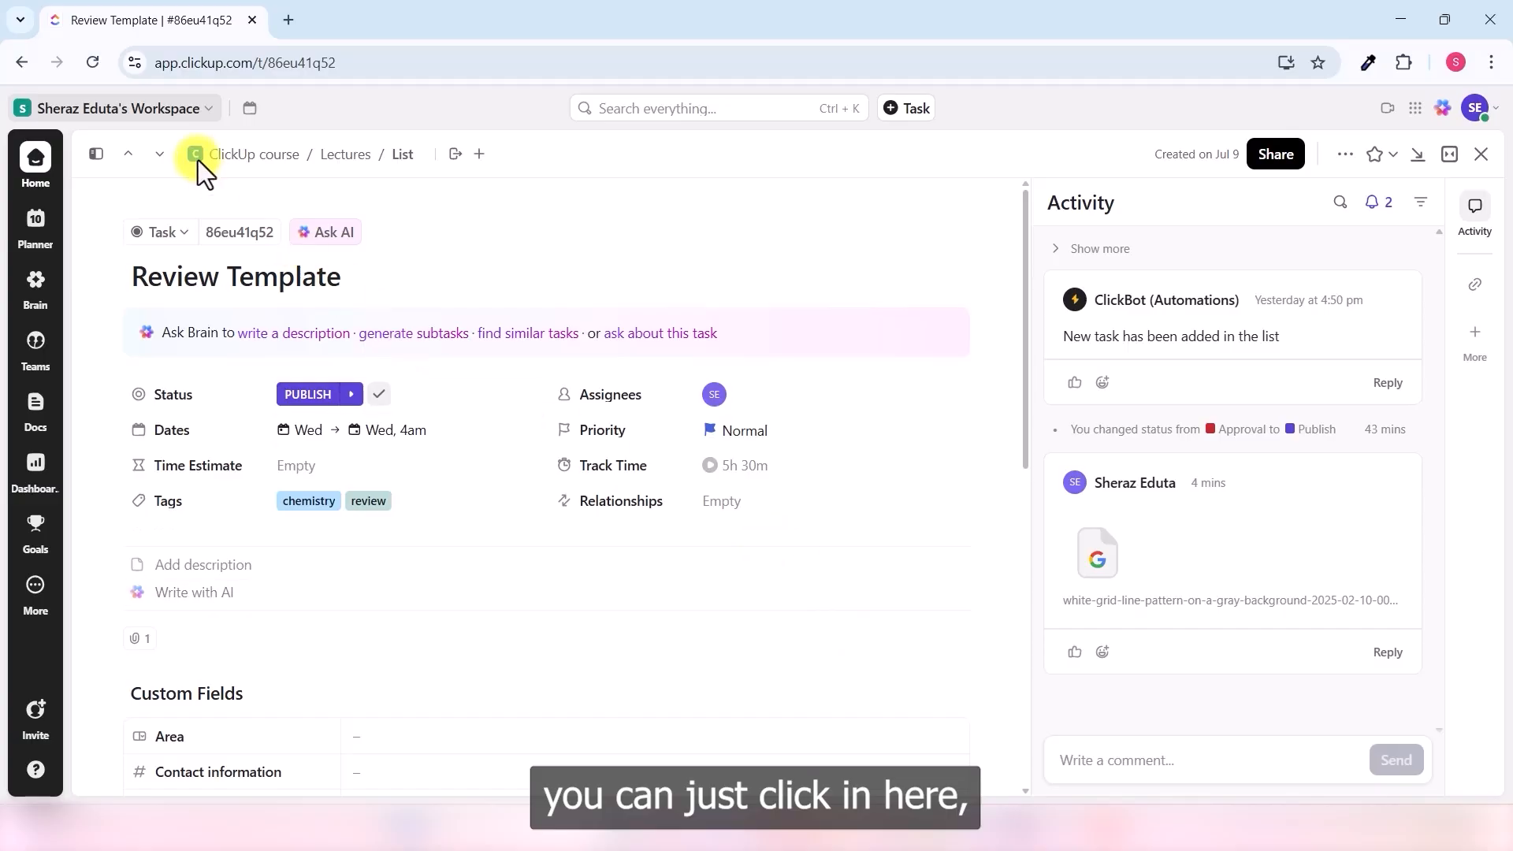
left_click(205, 111)
left_click(88, 285)
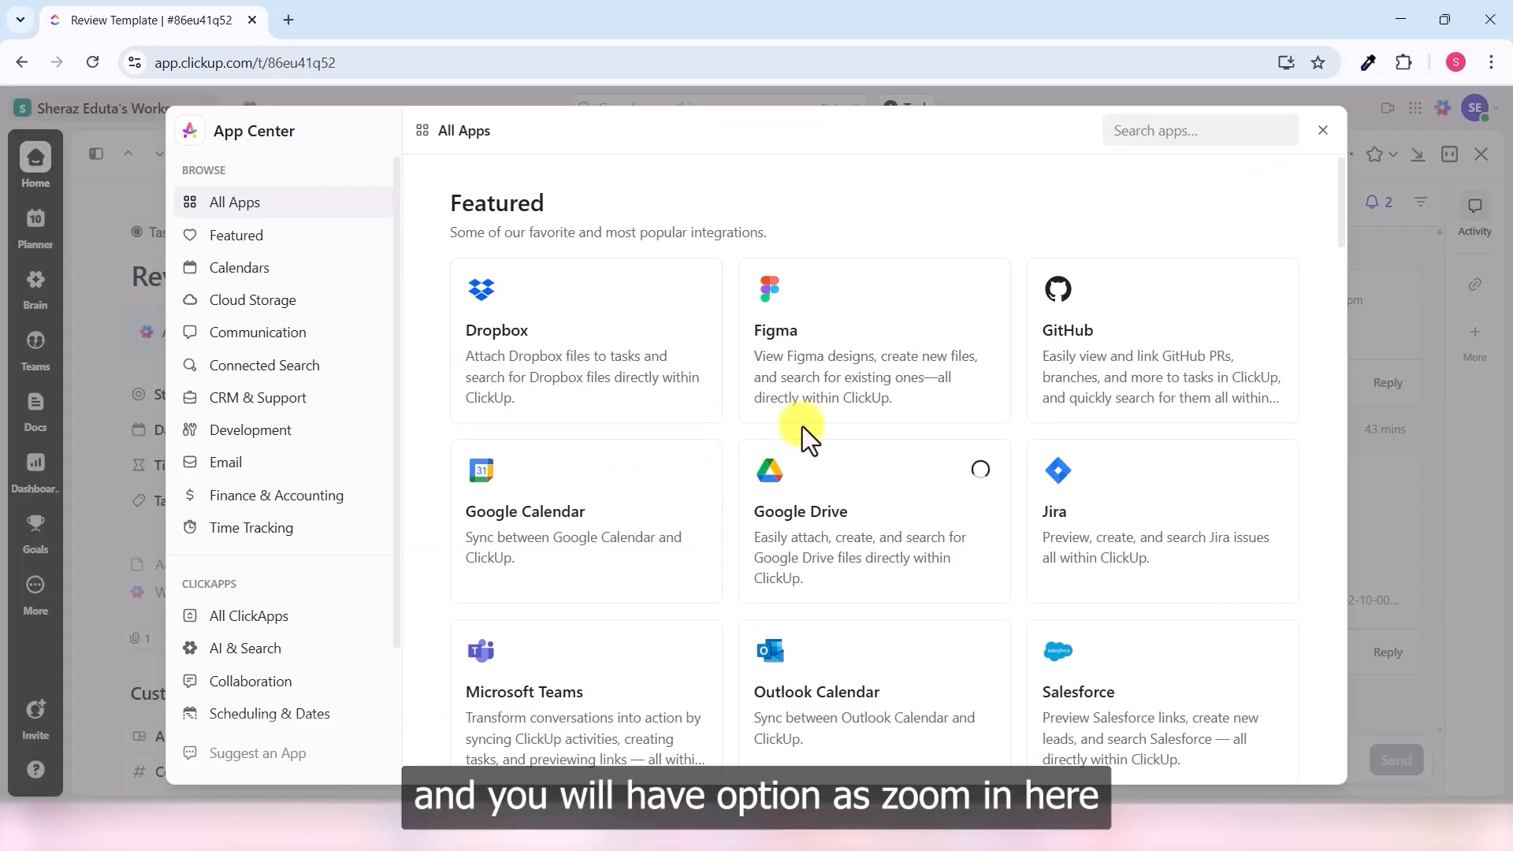
scroll(802, 429, "down", 5)
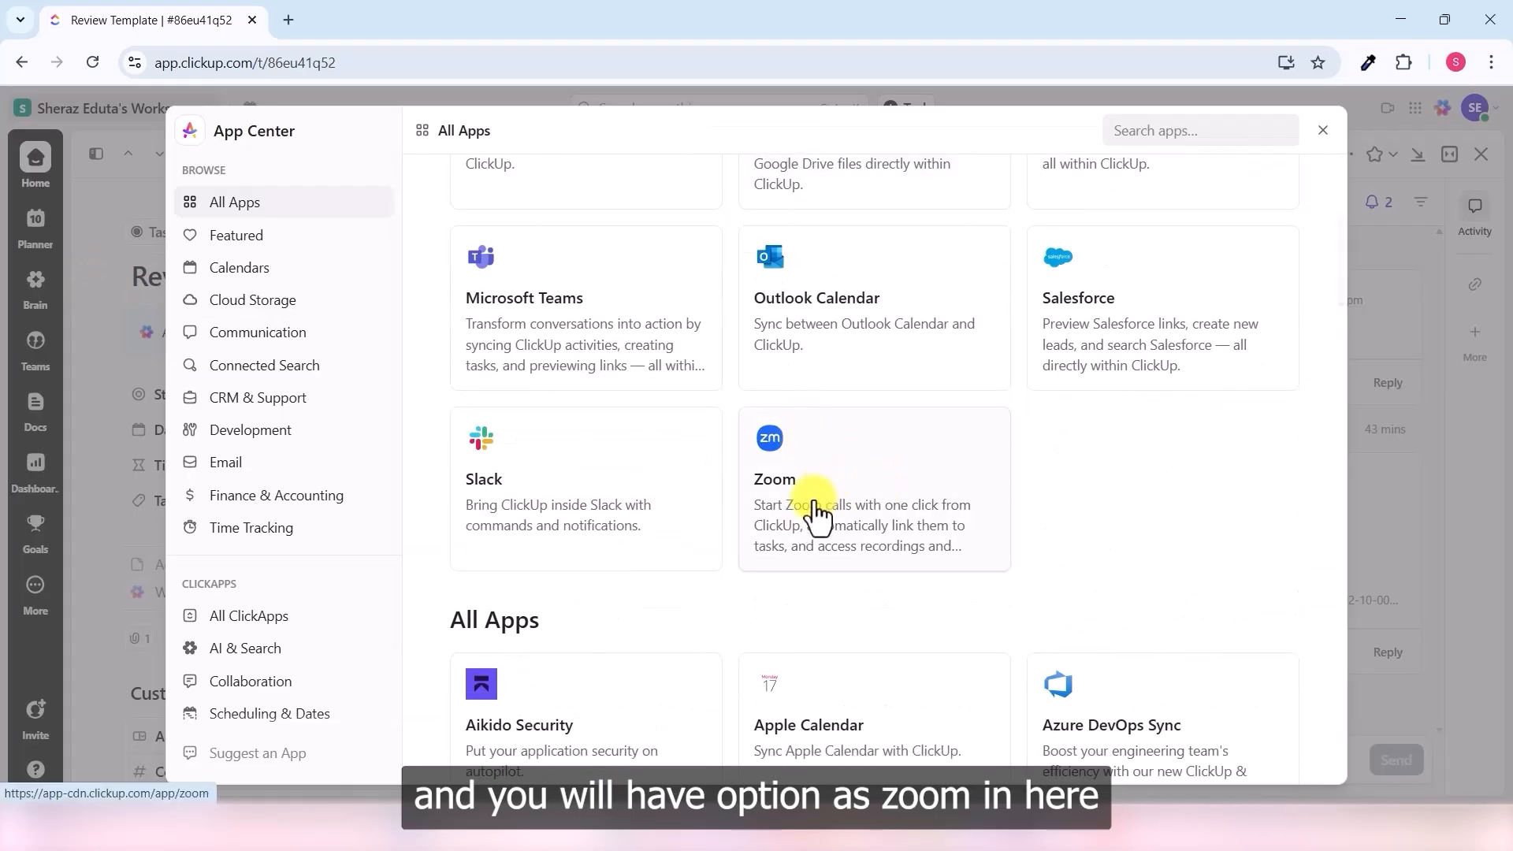
left_click(823, 481)
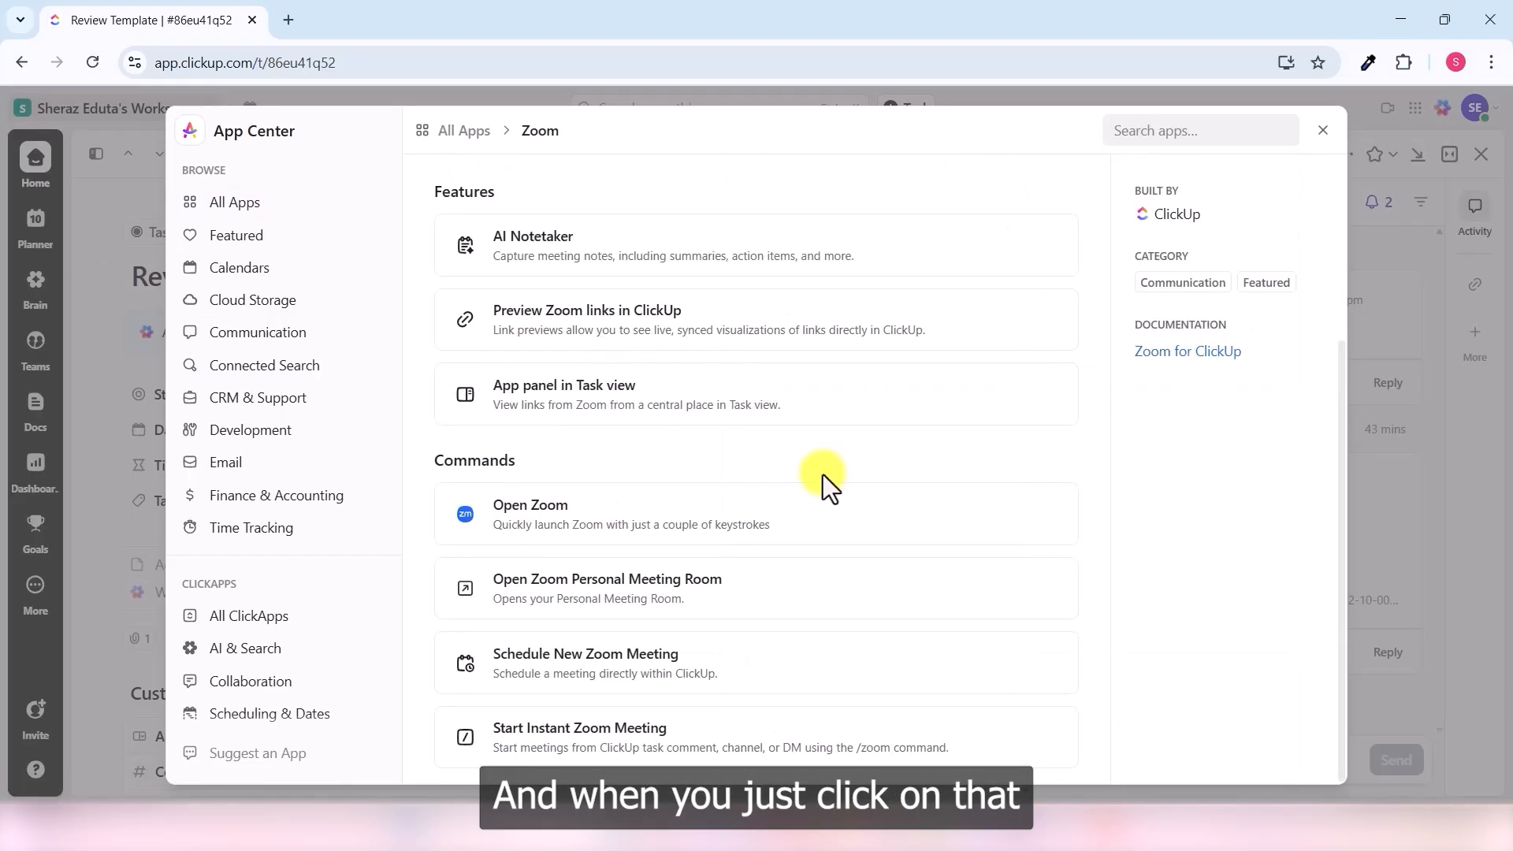
scroll(822, 474, "up", 5)
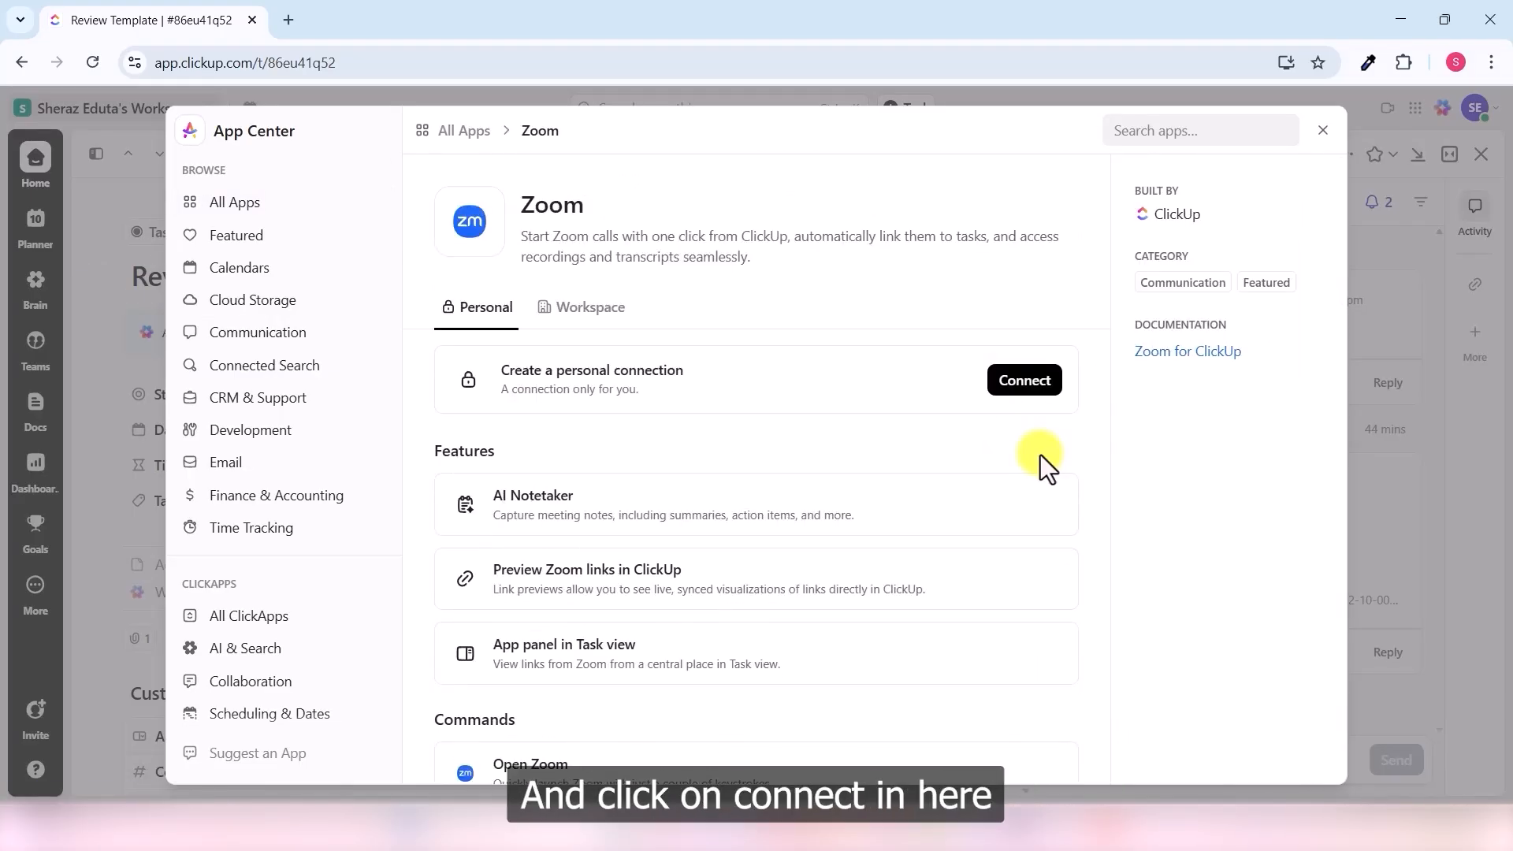
left_click(1024, 381)
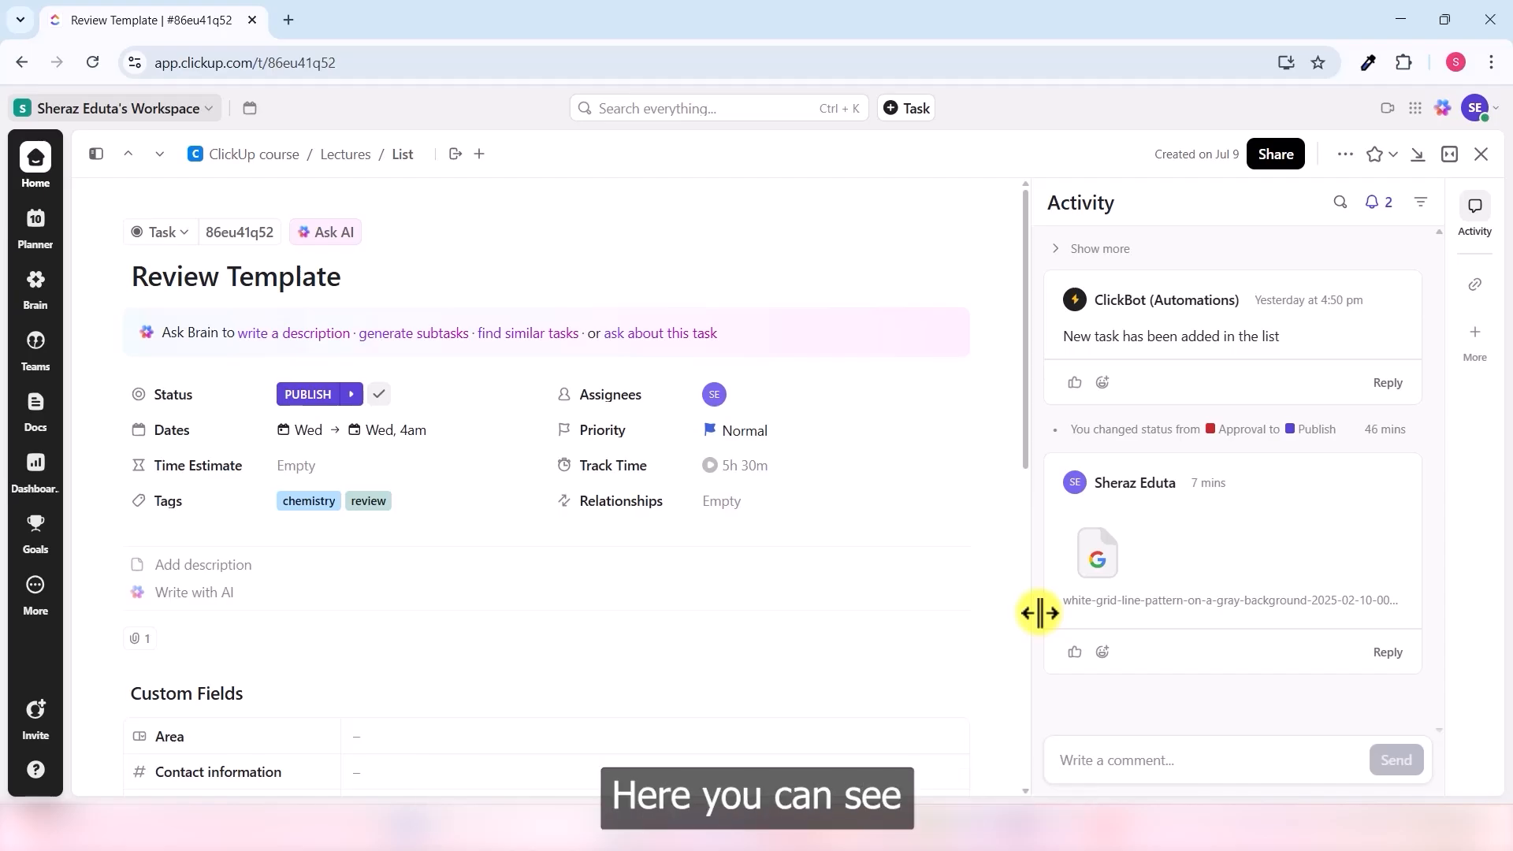
- Create a Team Reporting dashboard that uses the ClickUp course space as its data location
mouse_move(45, 477)
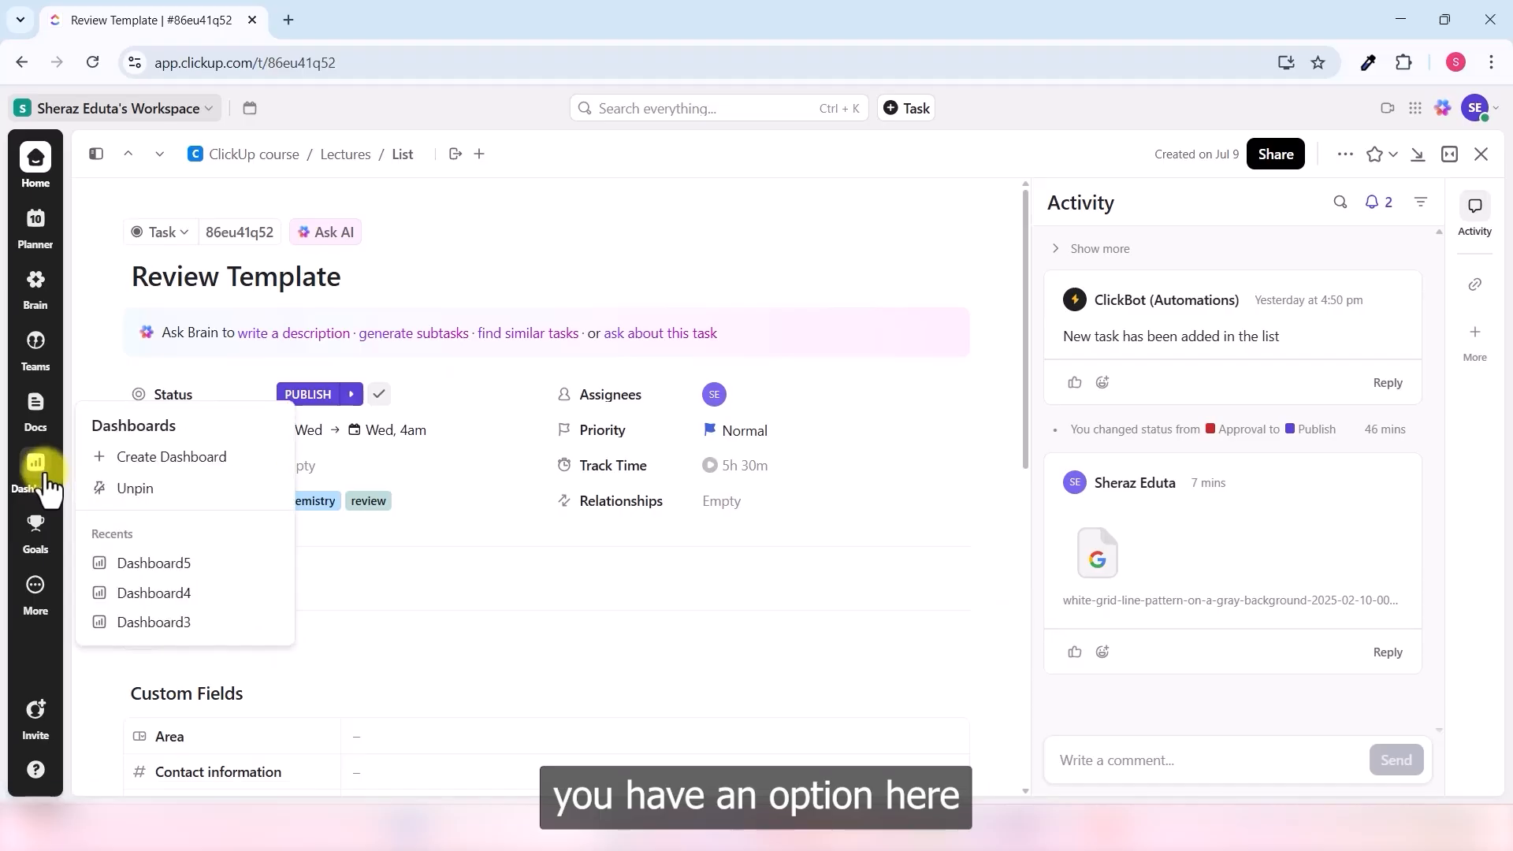
left_click(225, 471)
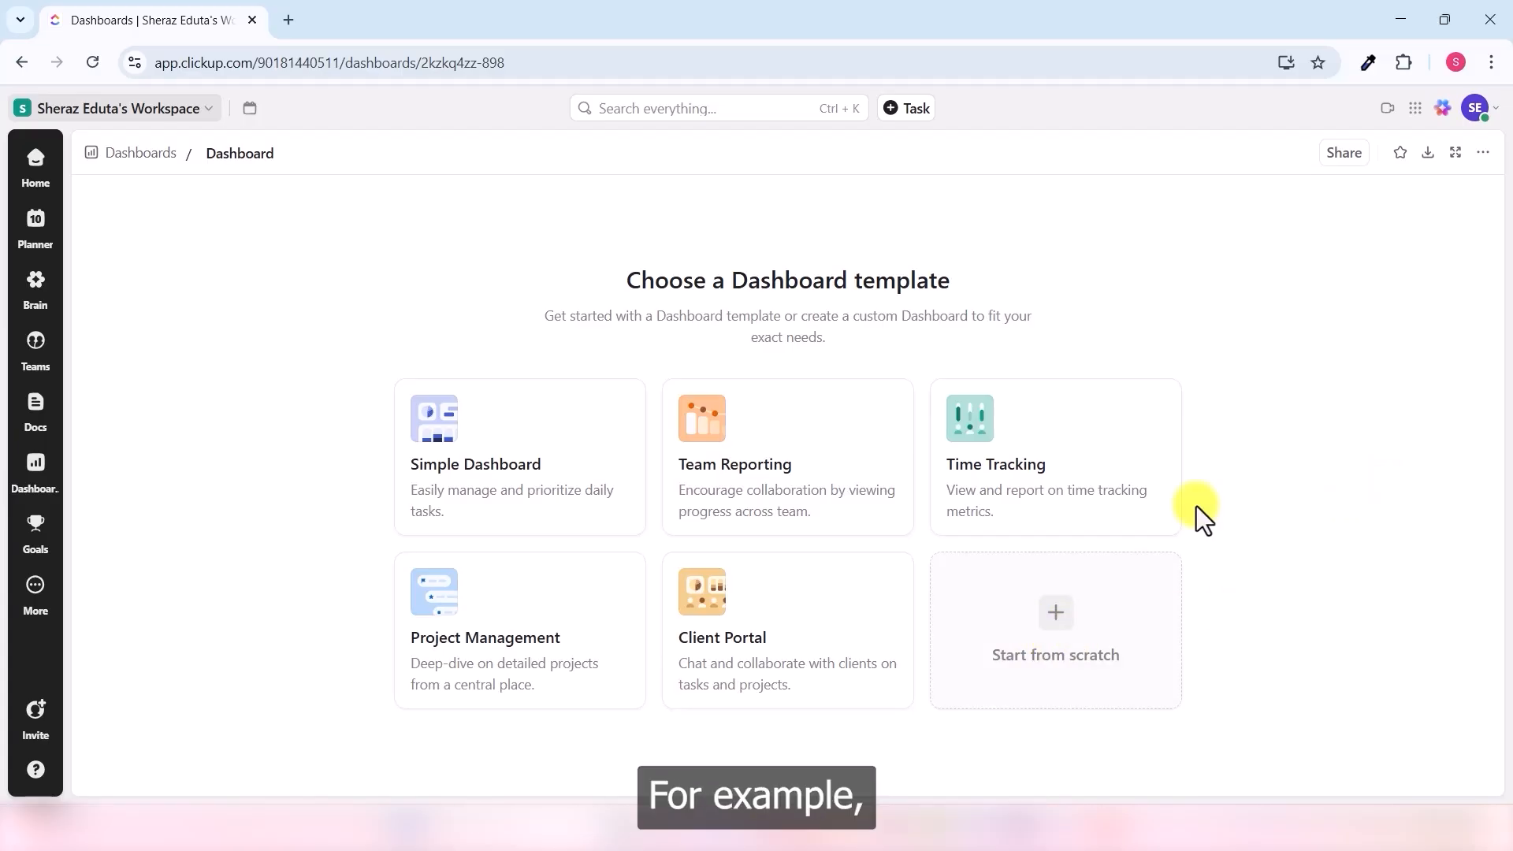
left_click(791, 477)
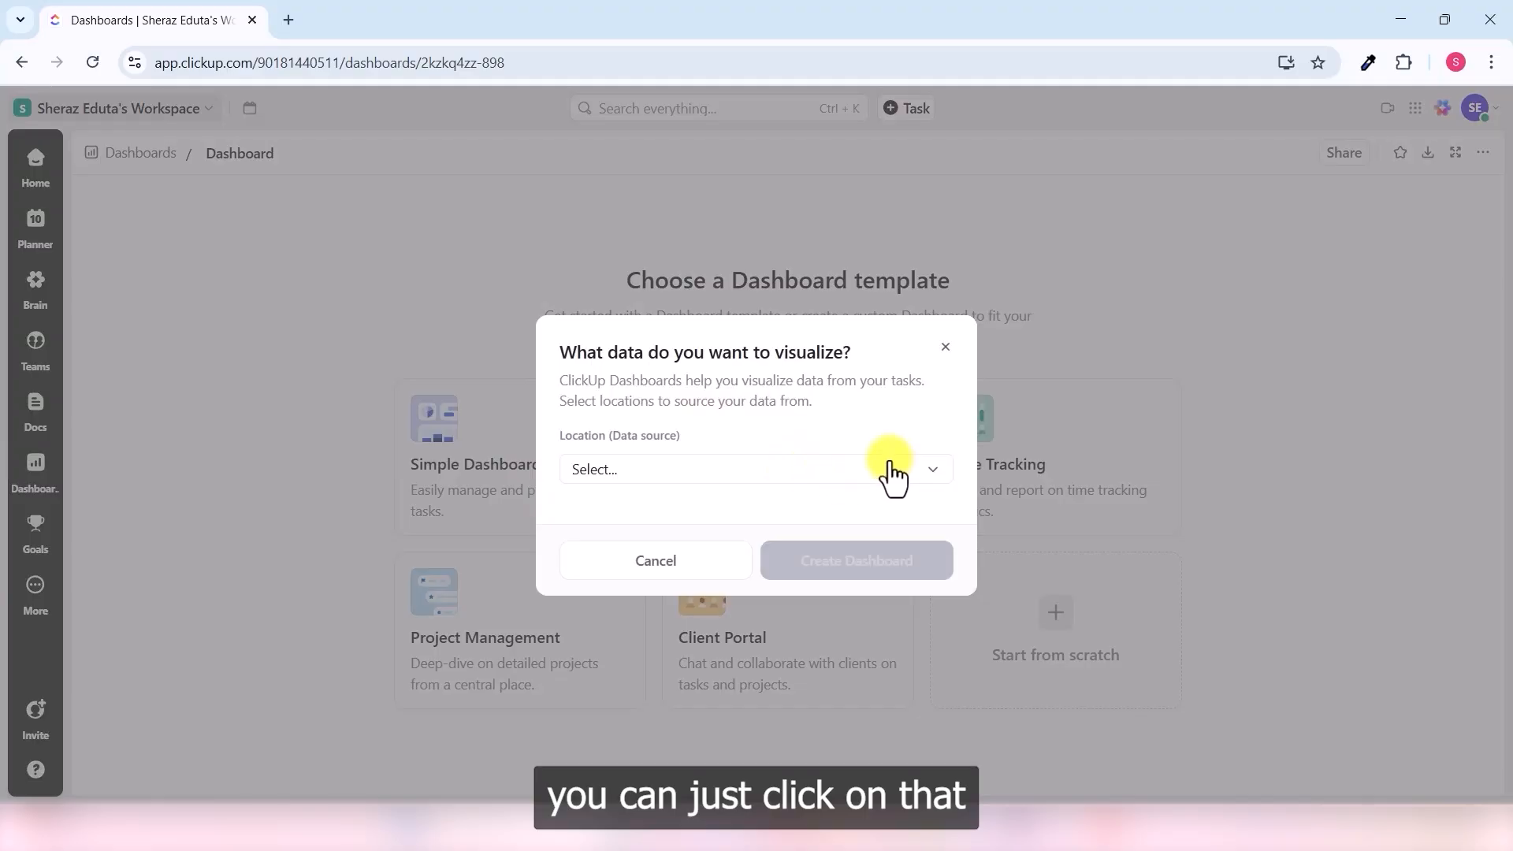
left_click(933, 473)
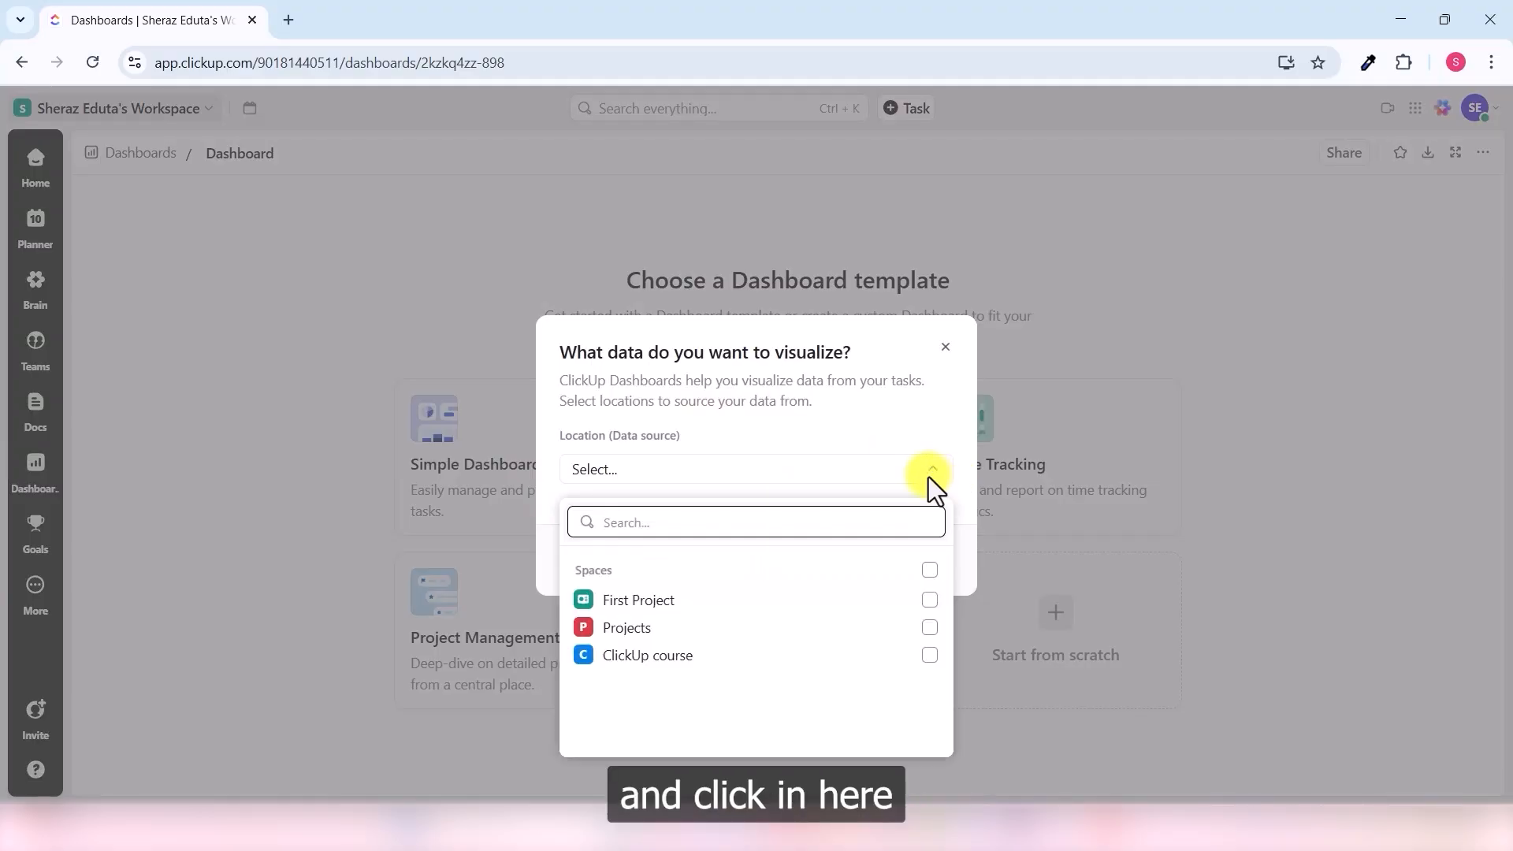
left_click(929, 658)
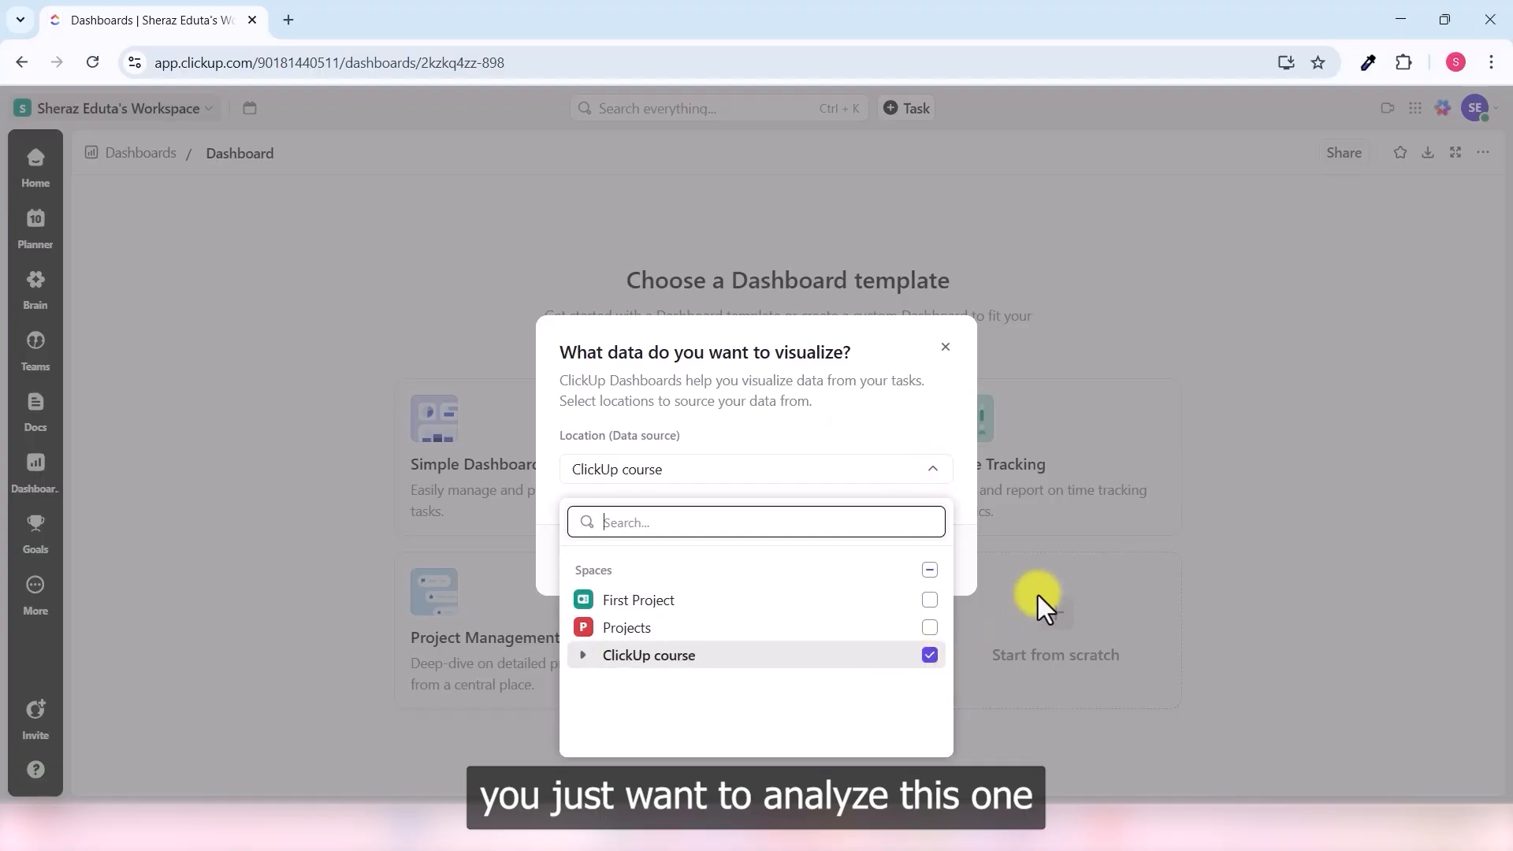
left_click(972, 547)
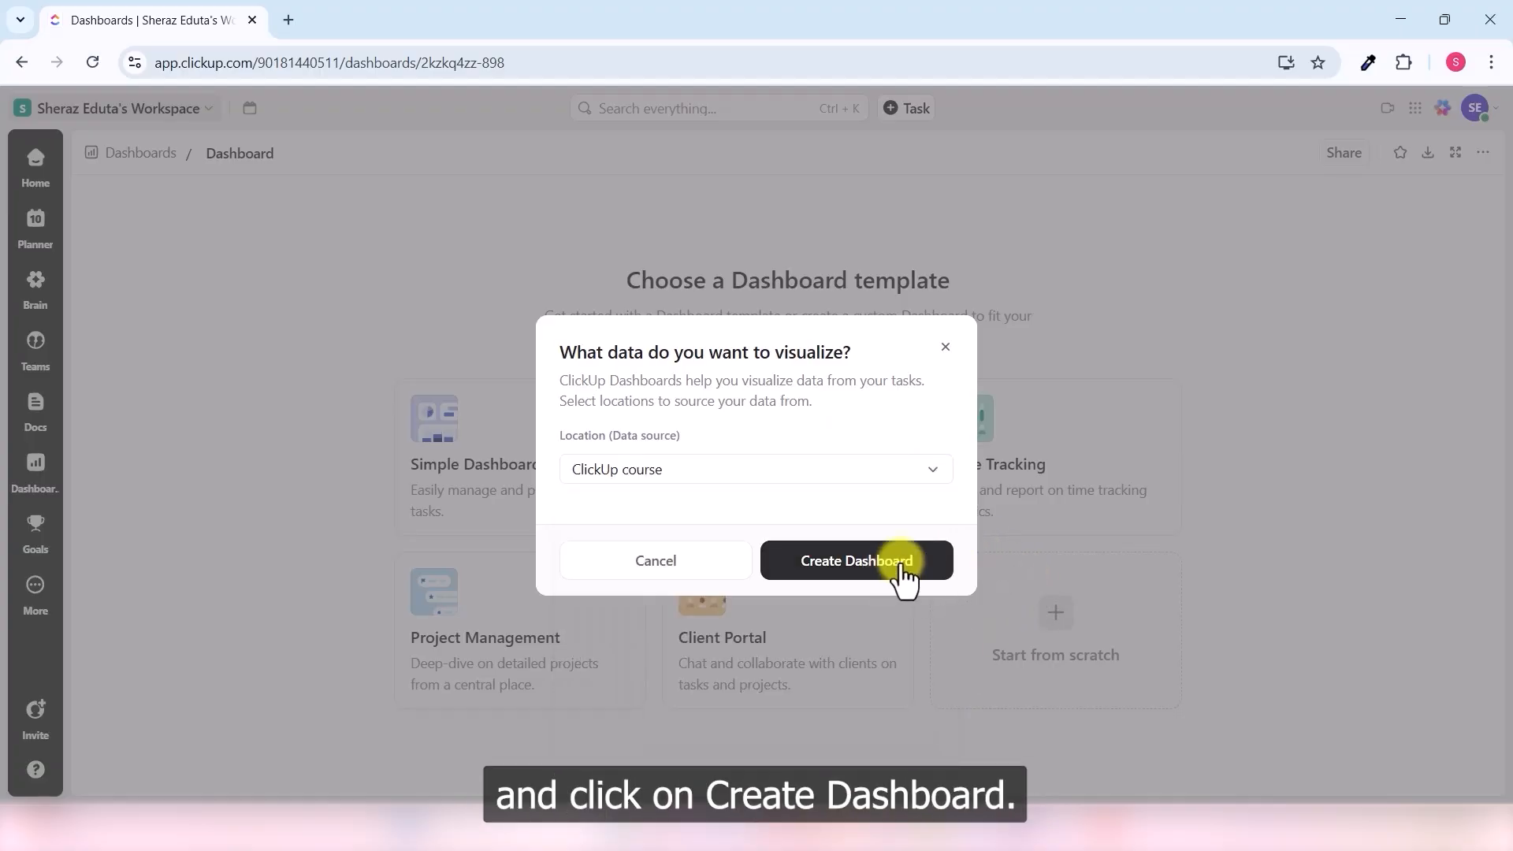
left_click(901, 561)
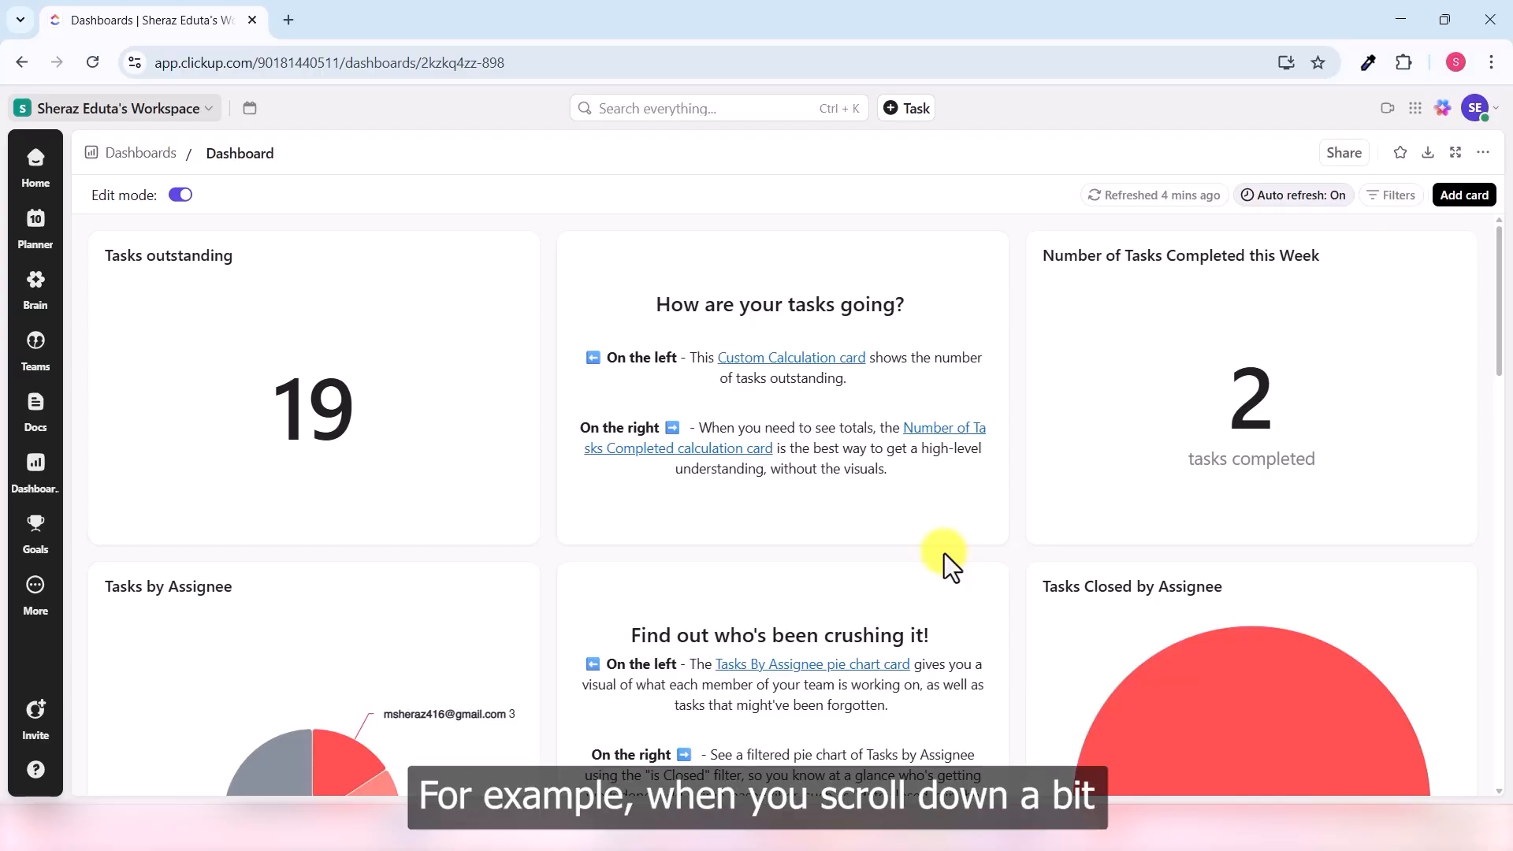
scroll(1013, 385, "down", 5)
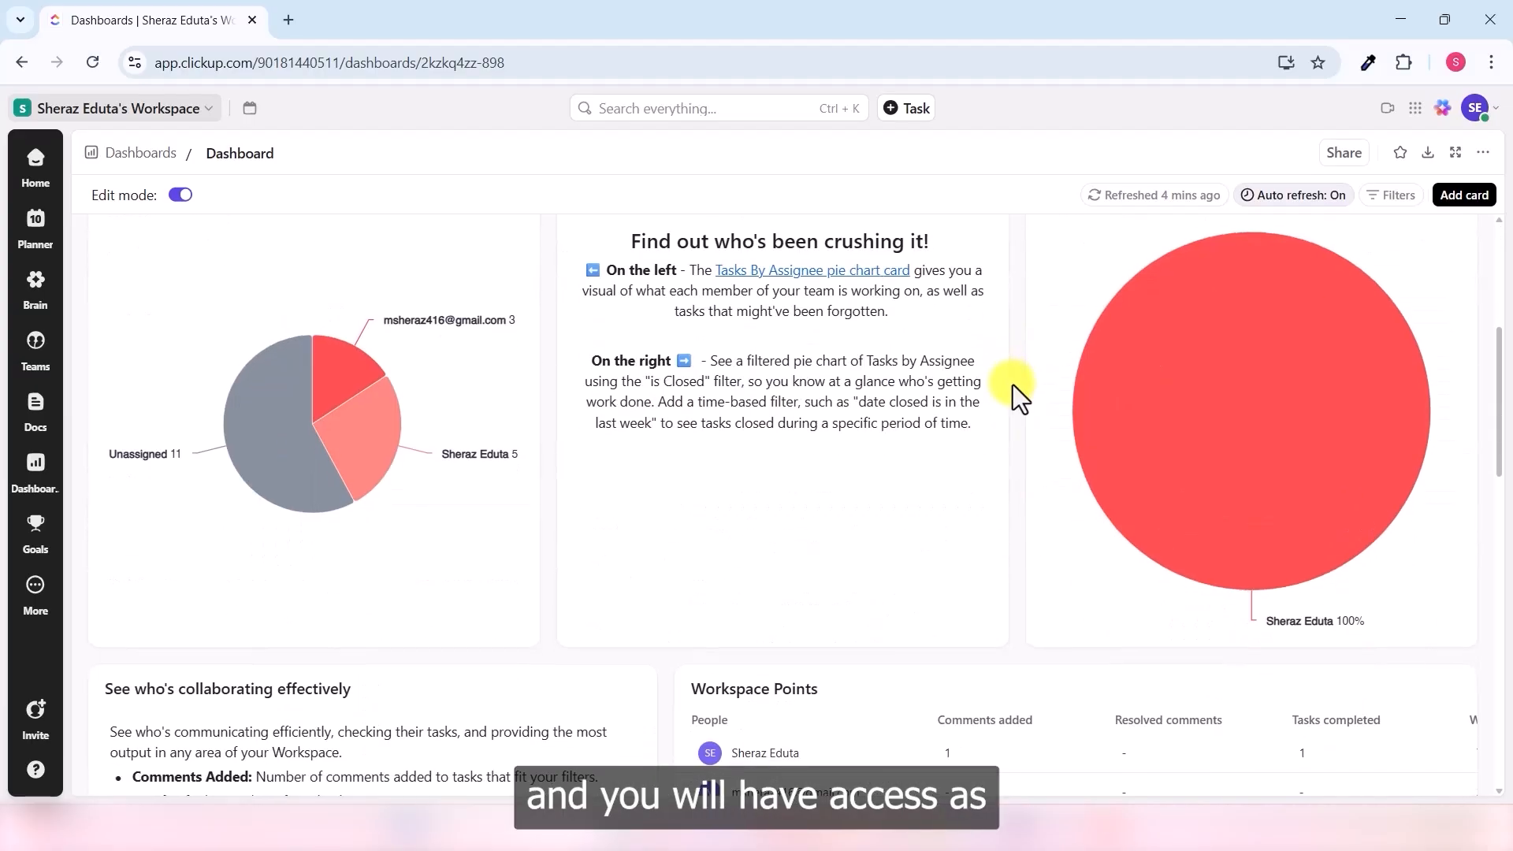
scroll(1013, 385, "up", 4)
scroll(1057, 489, "down", 3)
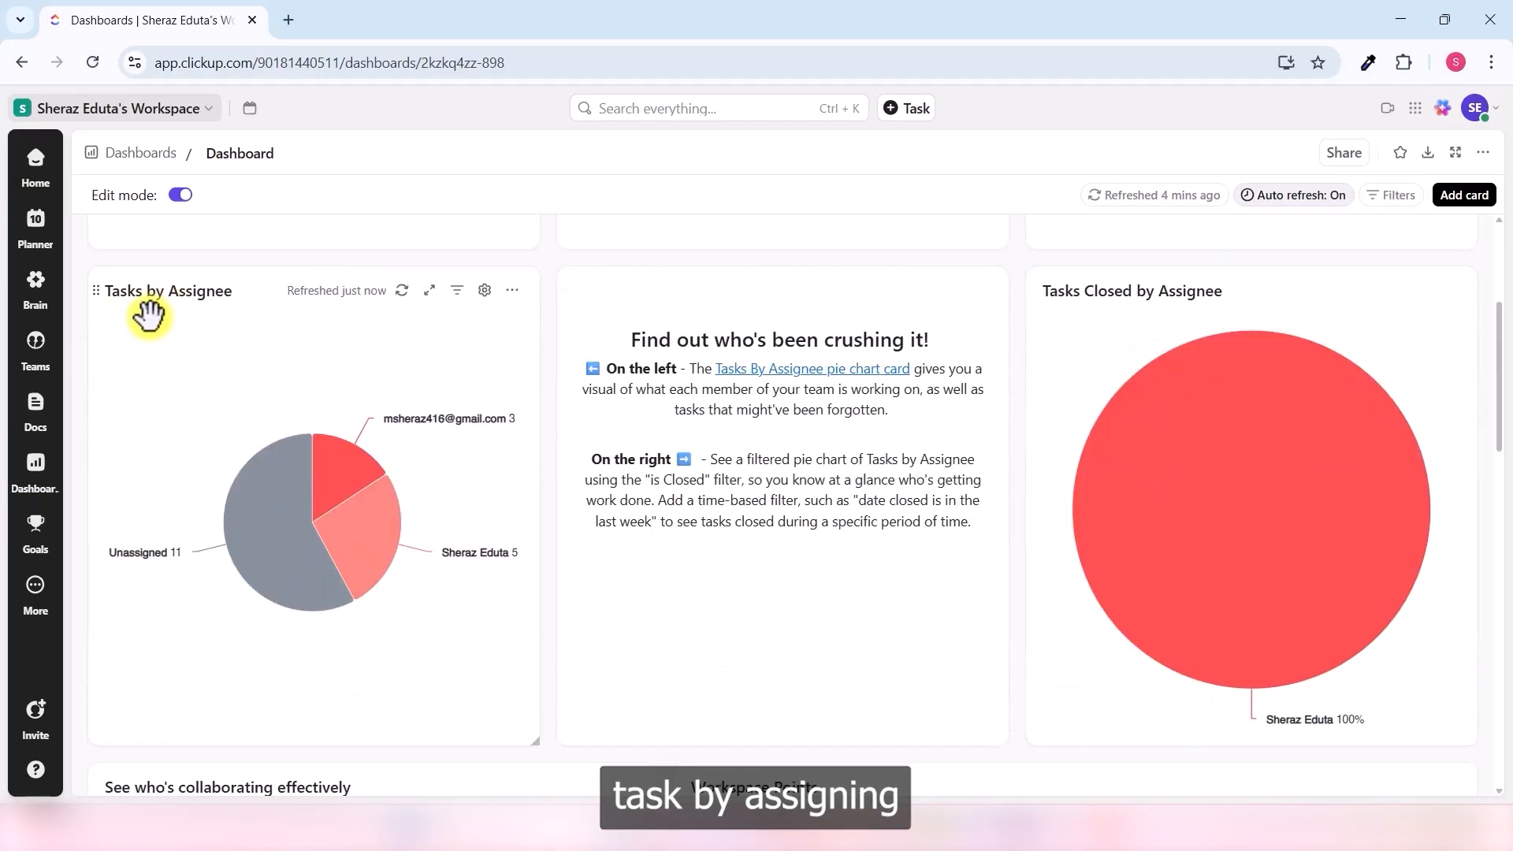
scroll(563, 450, "down", 5)
scroll(553, 459, "down", 5)
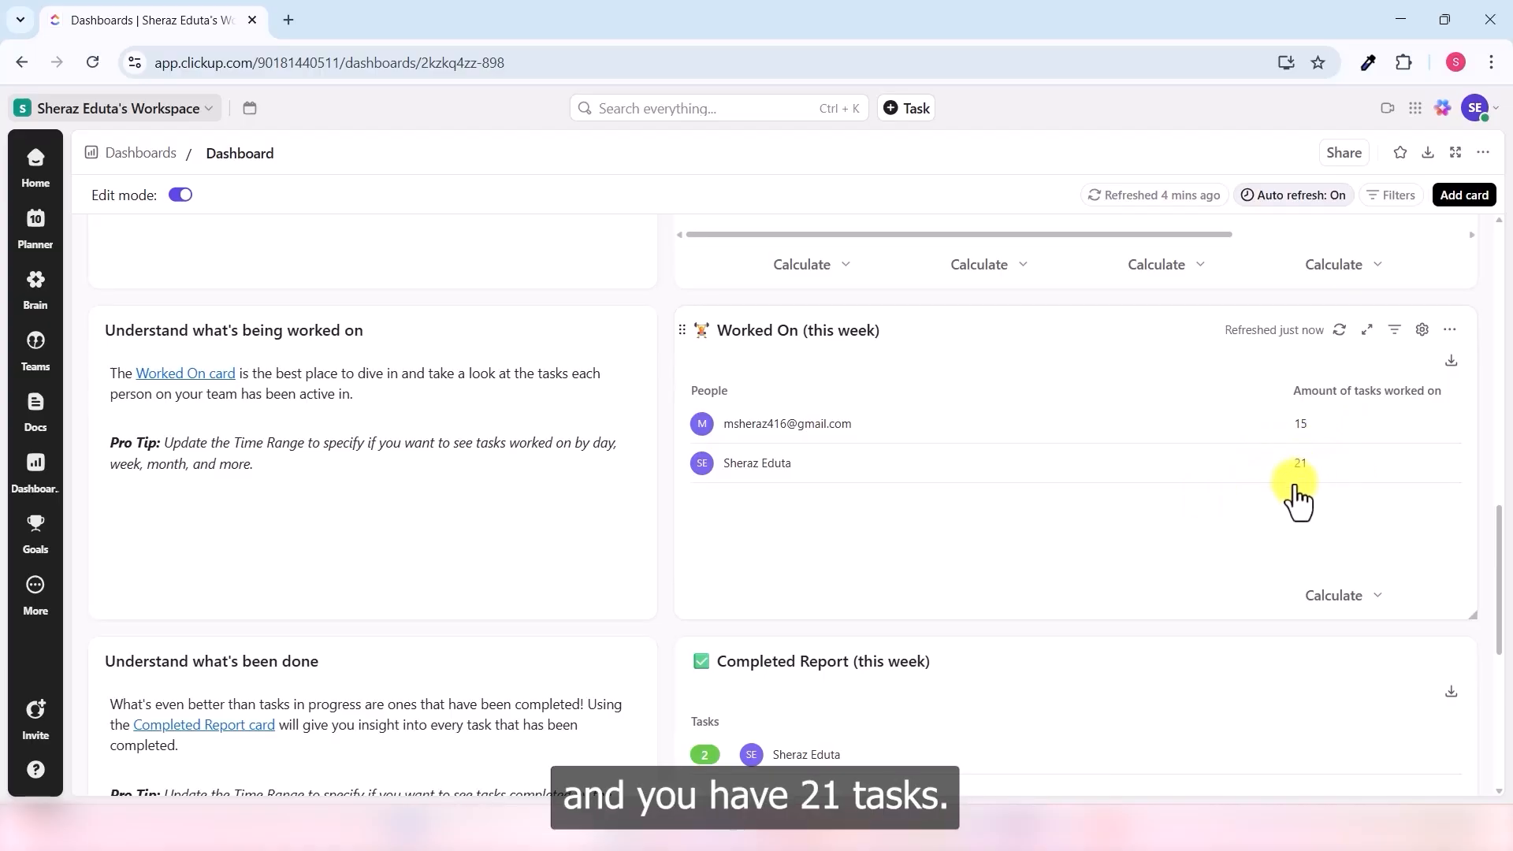
scroll(1080, 490, "down", 6)
scroll(1034, 561, "up", 6)
scroll(1113, 564, "up", 15)
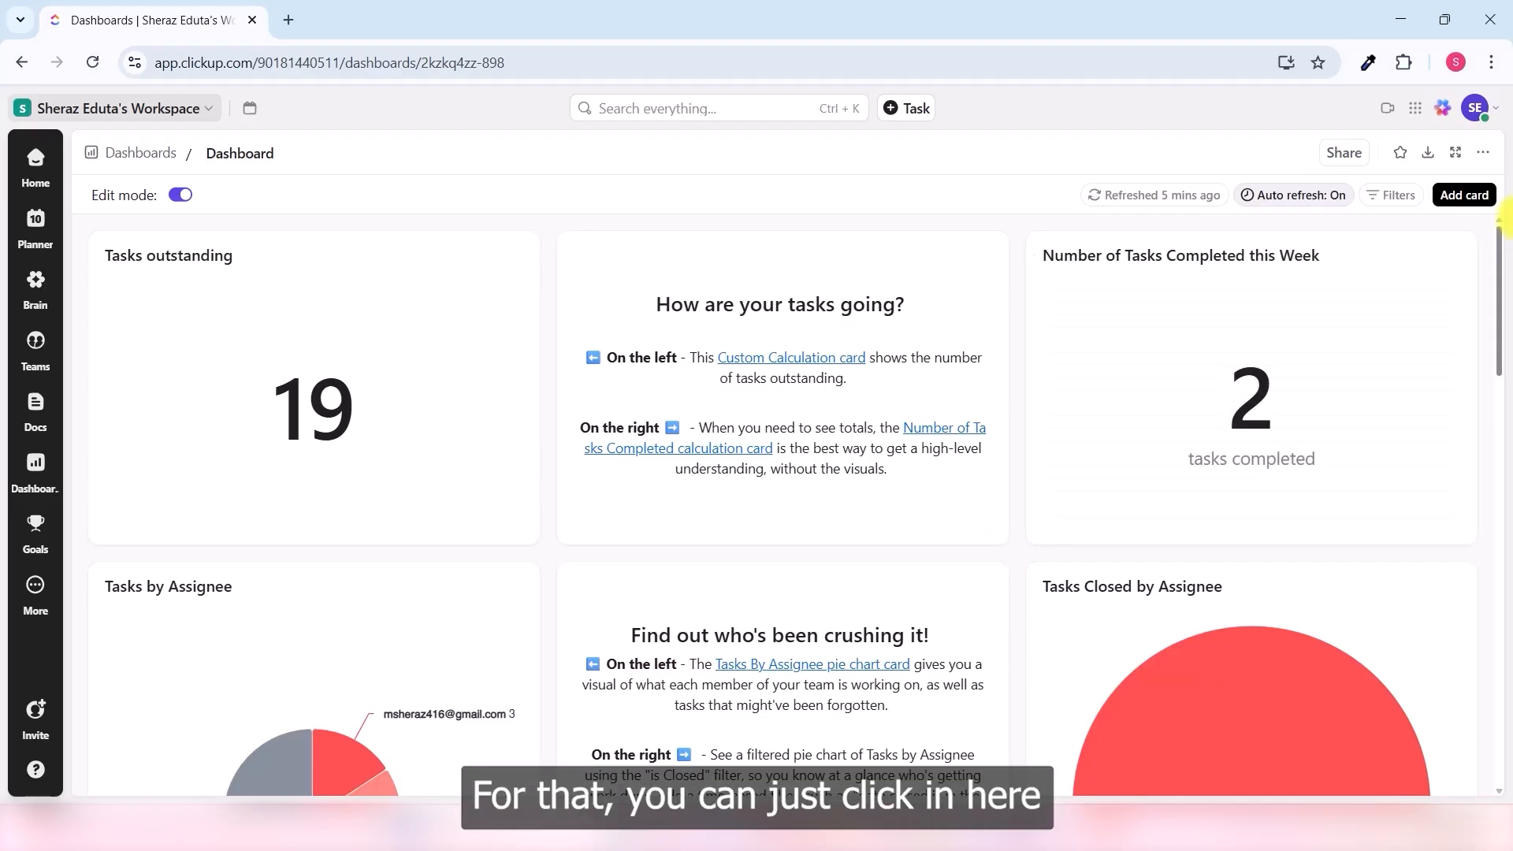
- Add a Task List card showing ClickUp course tasks grouped by status, such as PUBLISH and REJECTED
left_click(1463, 197)
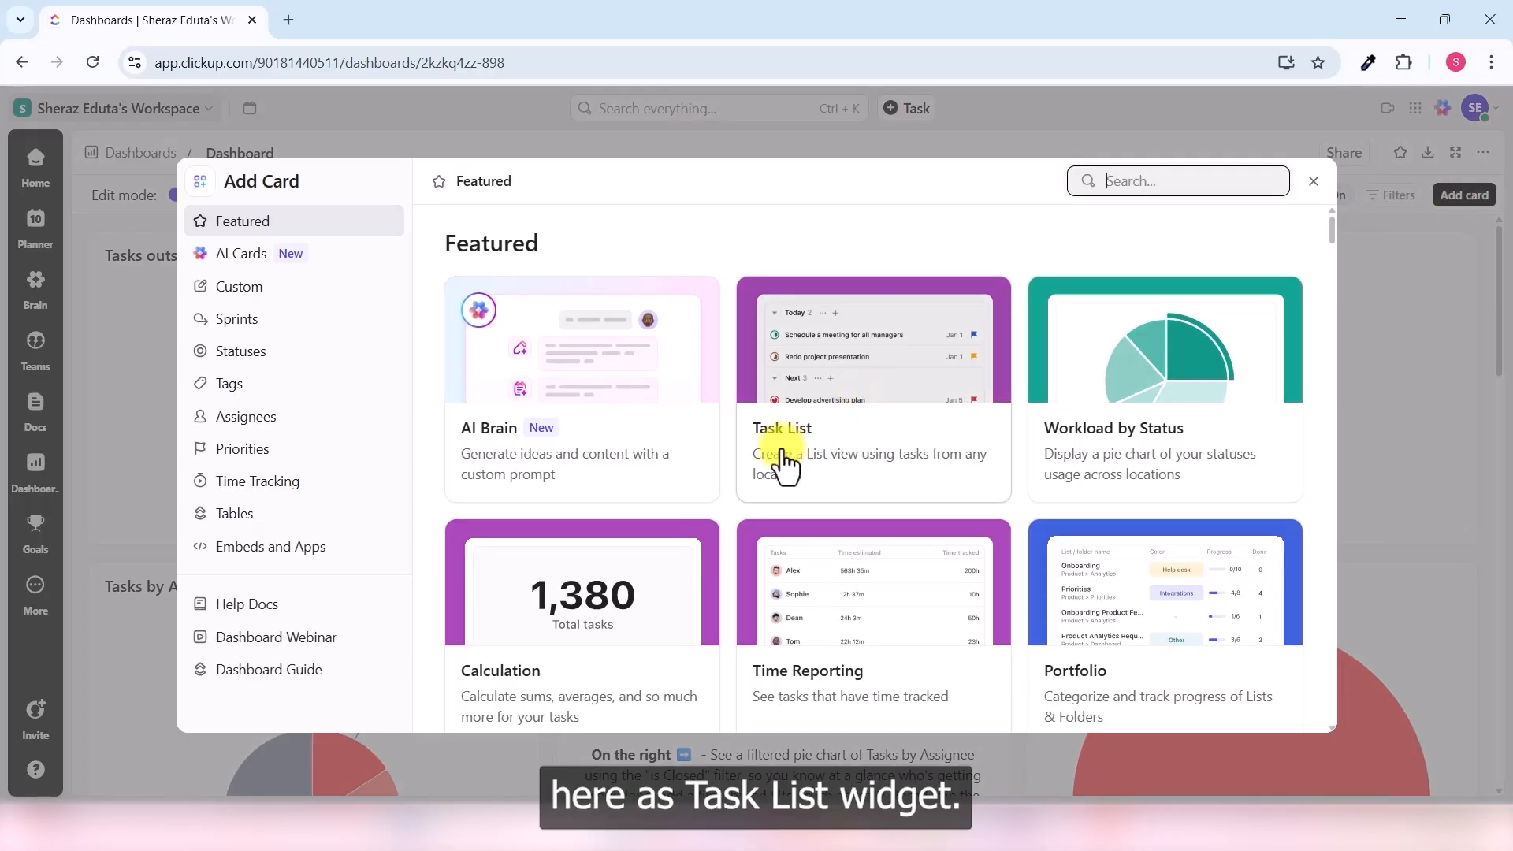
left_click(844, 446)
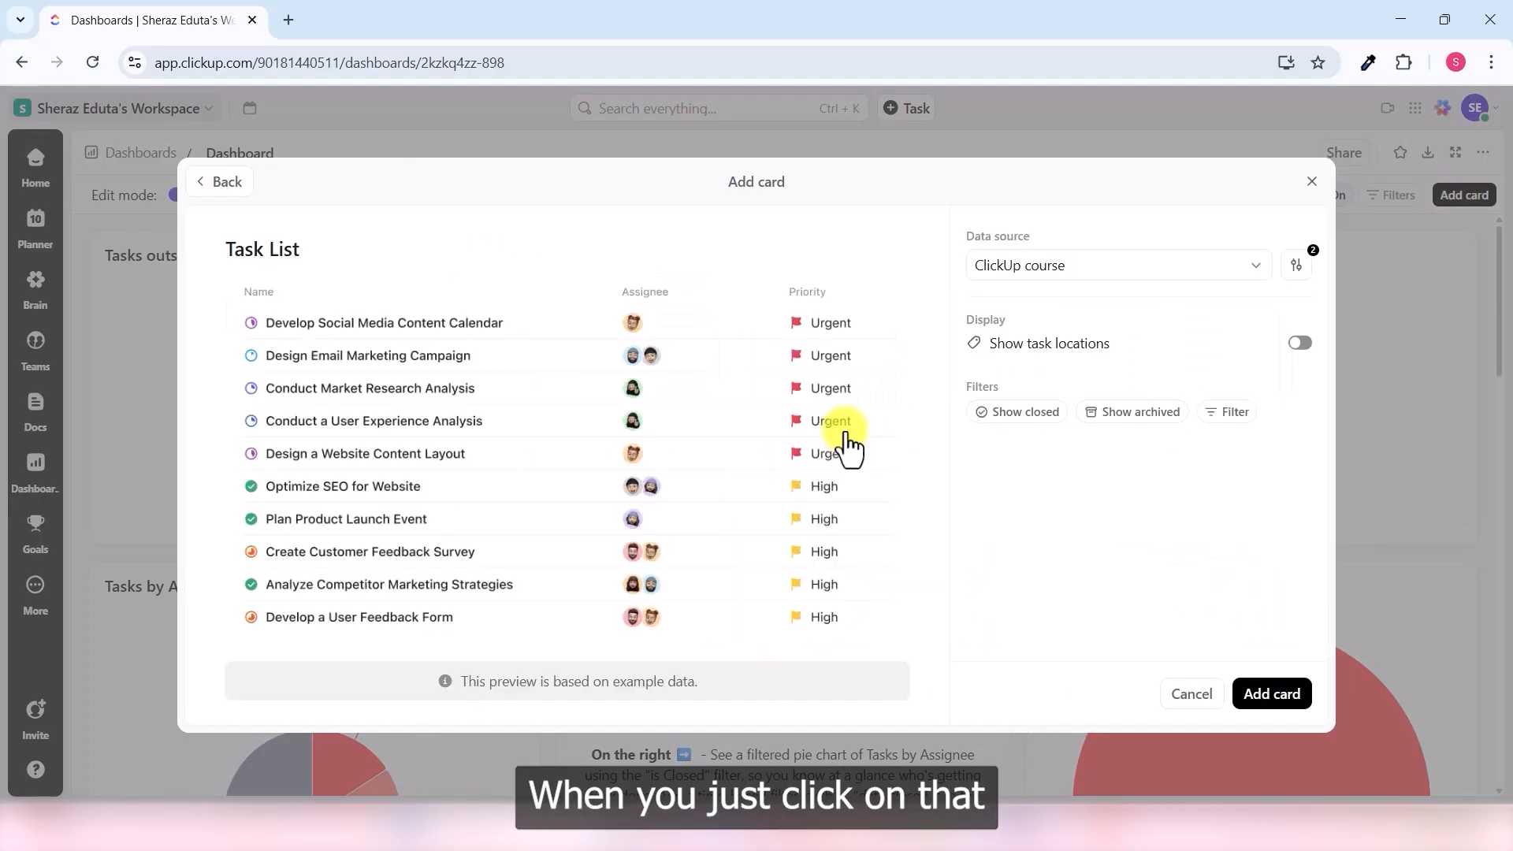
left_click(1284, 696)
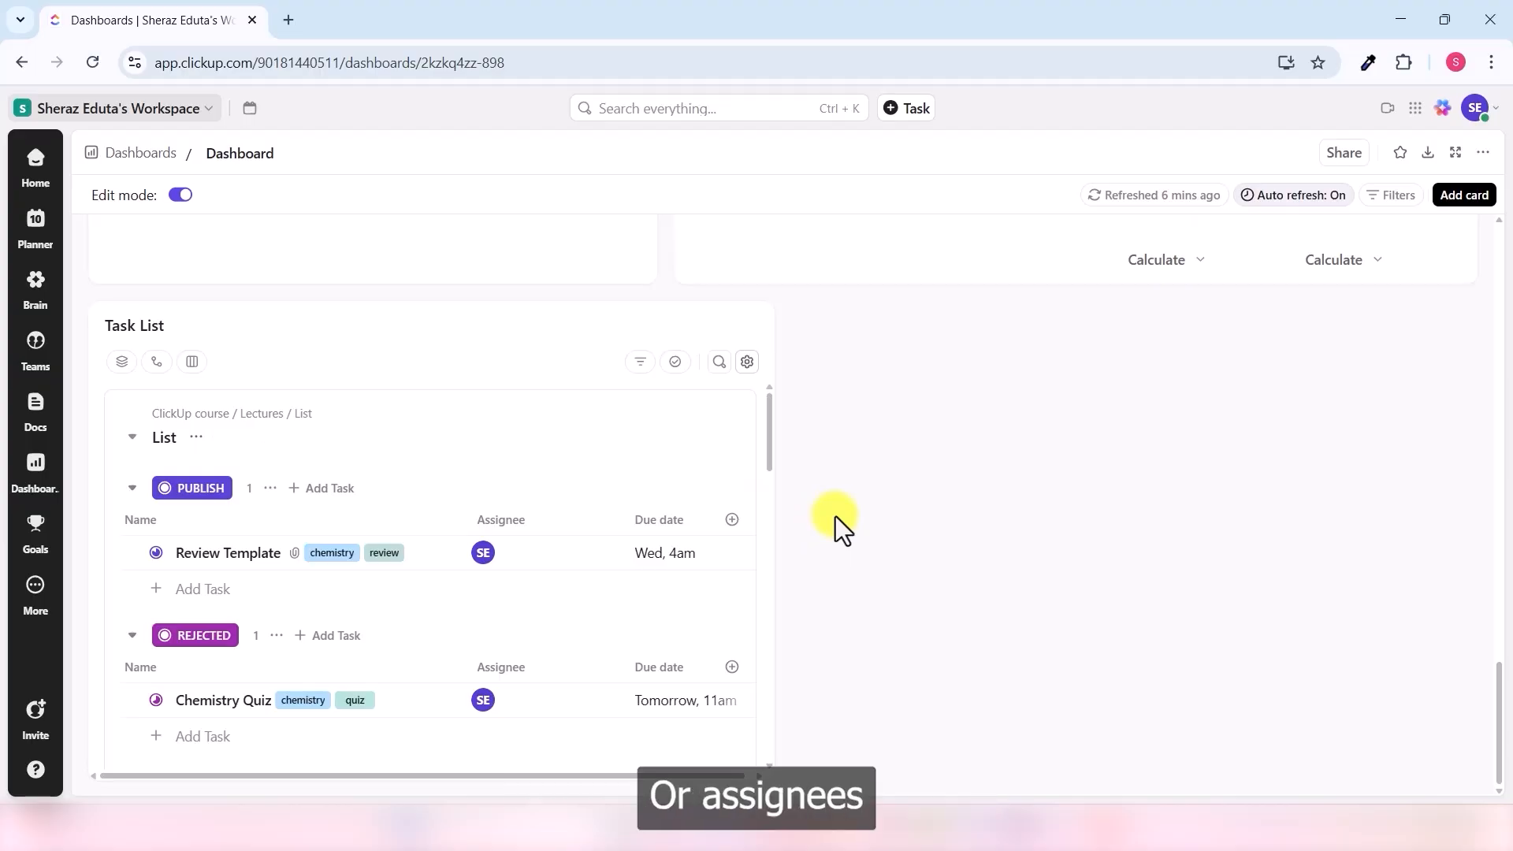
scroll(549, 490, "down", 10)
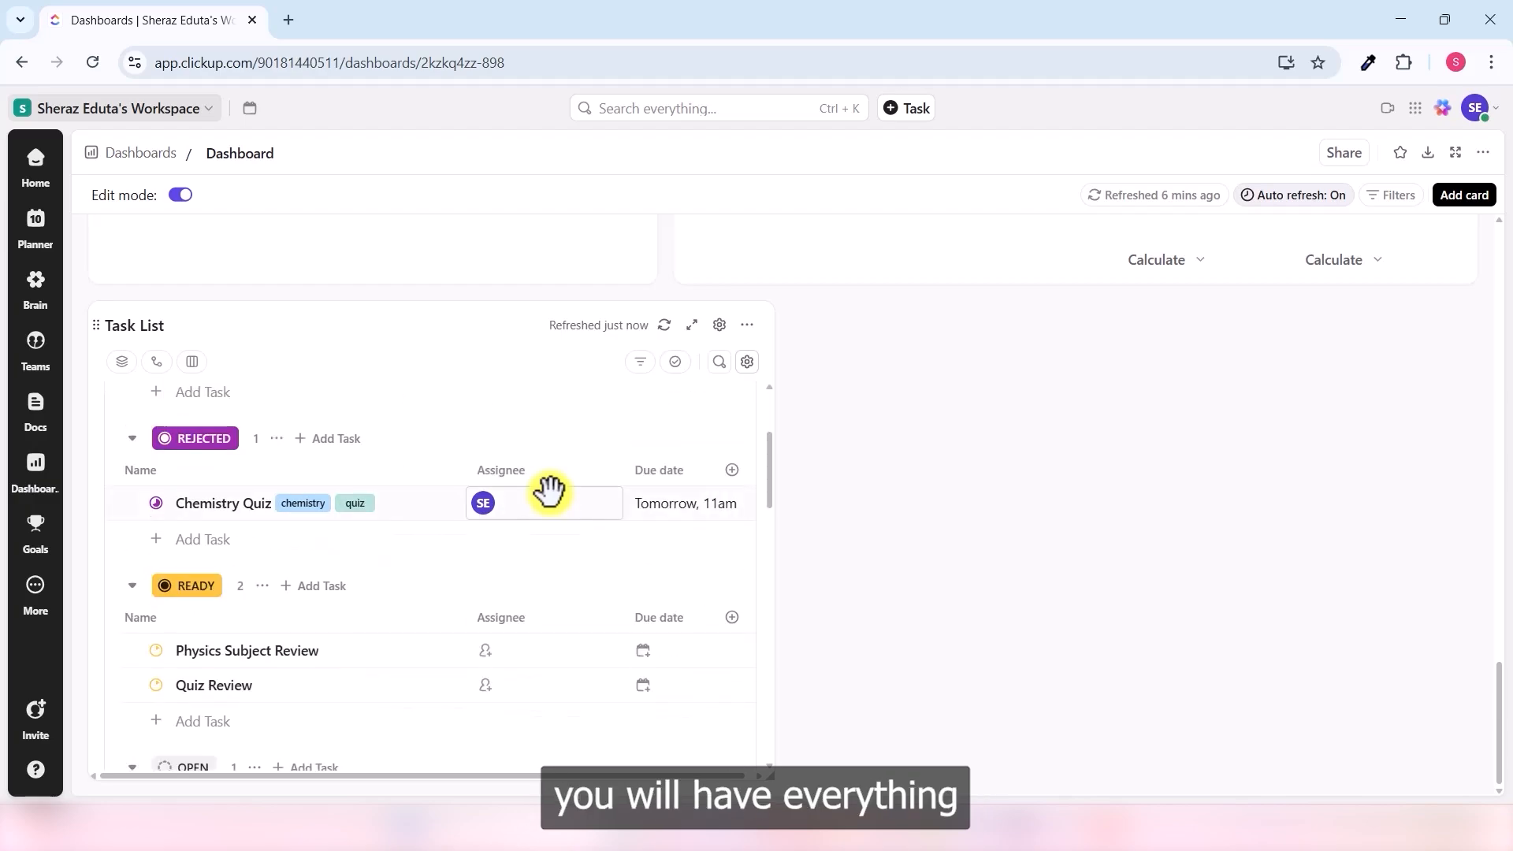
scroll(559, 498, "down", 10)
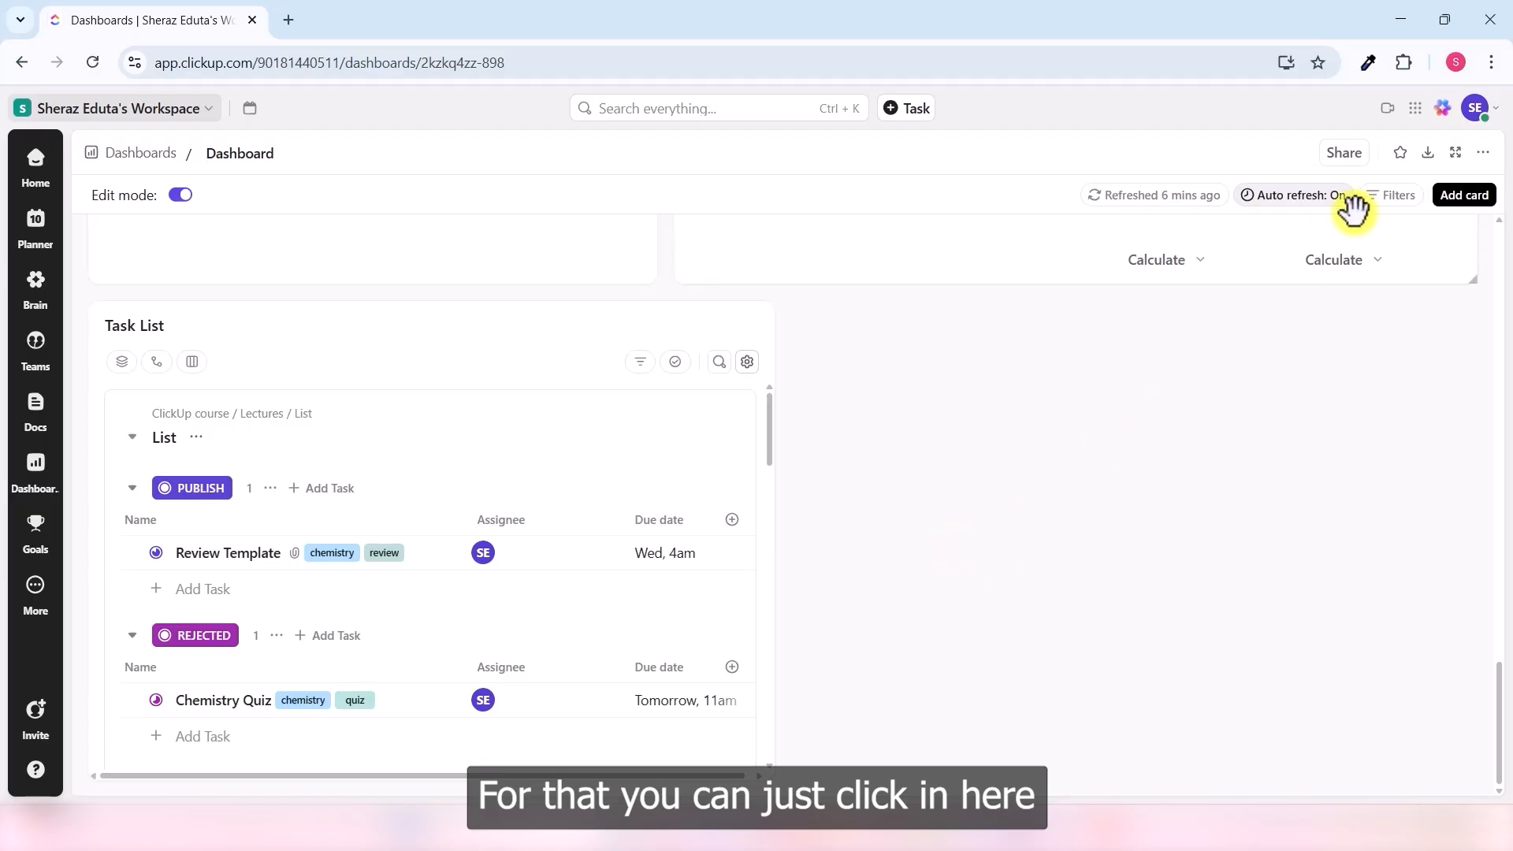
- Add the 'workload' search result Workload by Status bar chart card, counting 11 Open and 7 To Do
left_click(1464, 197)
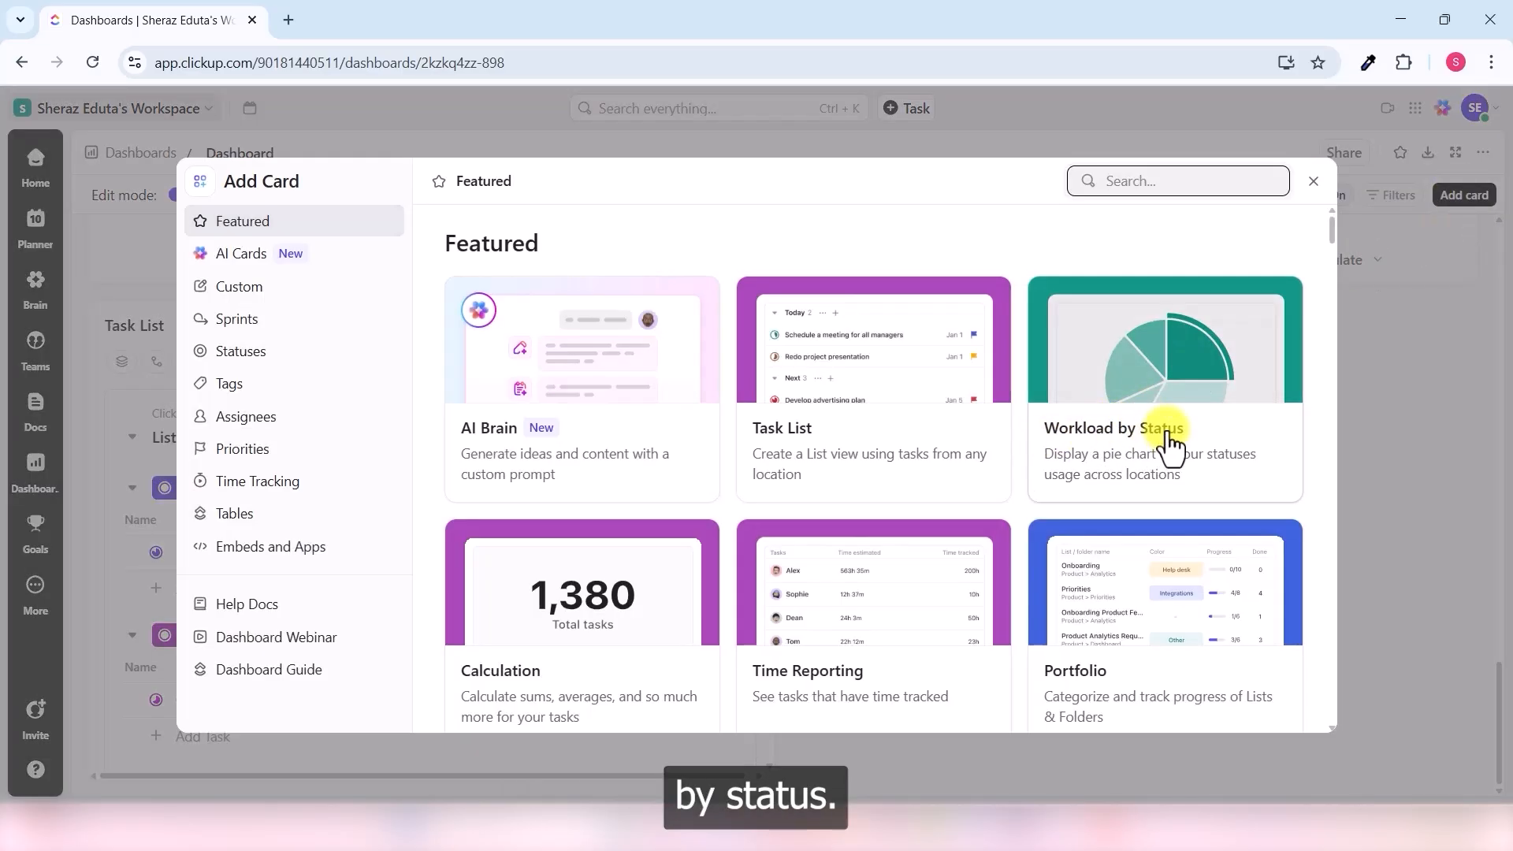
type("workload")
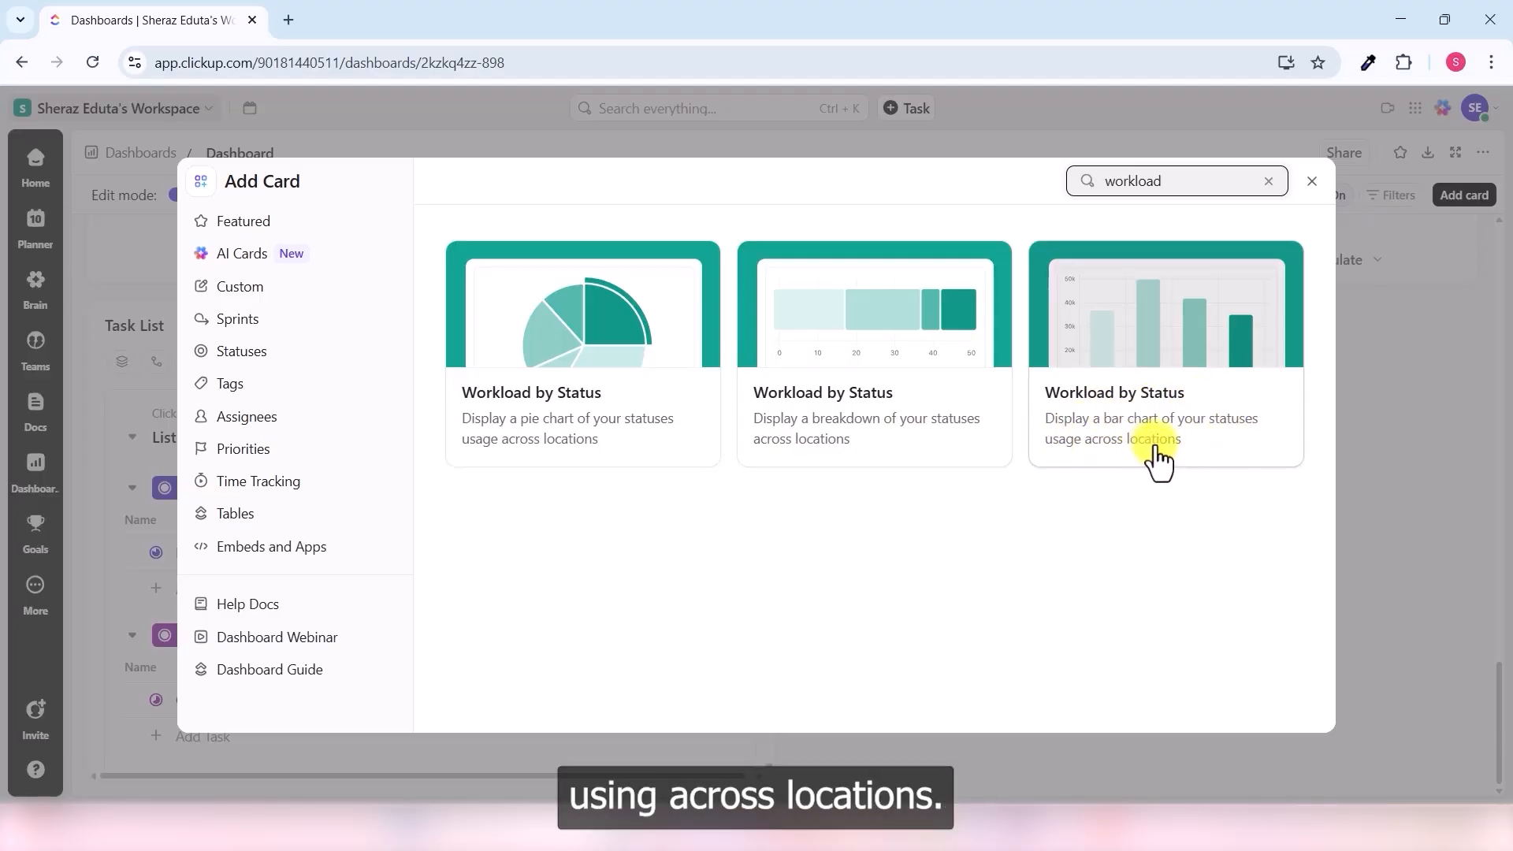
left_click(1172, 372)
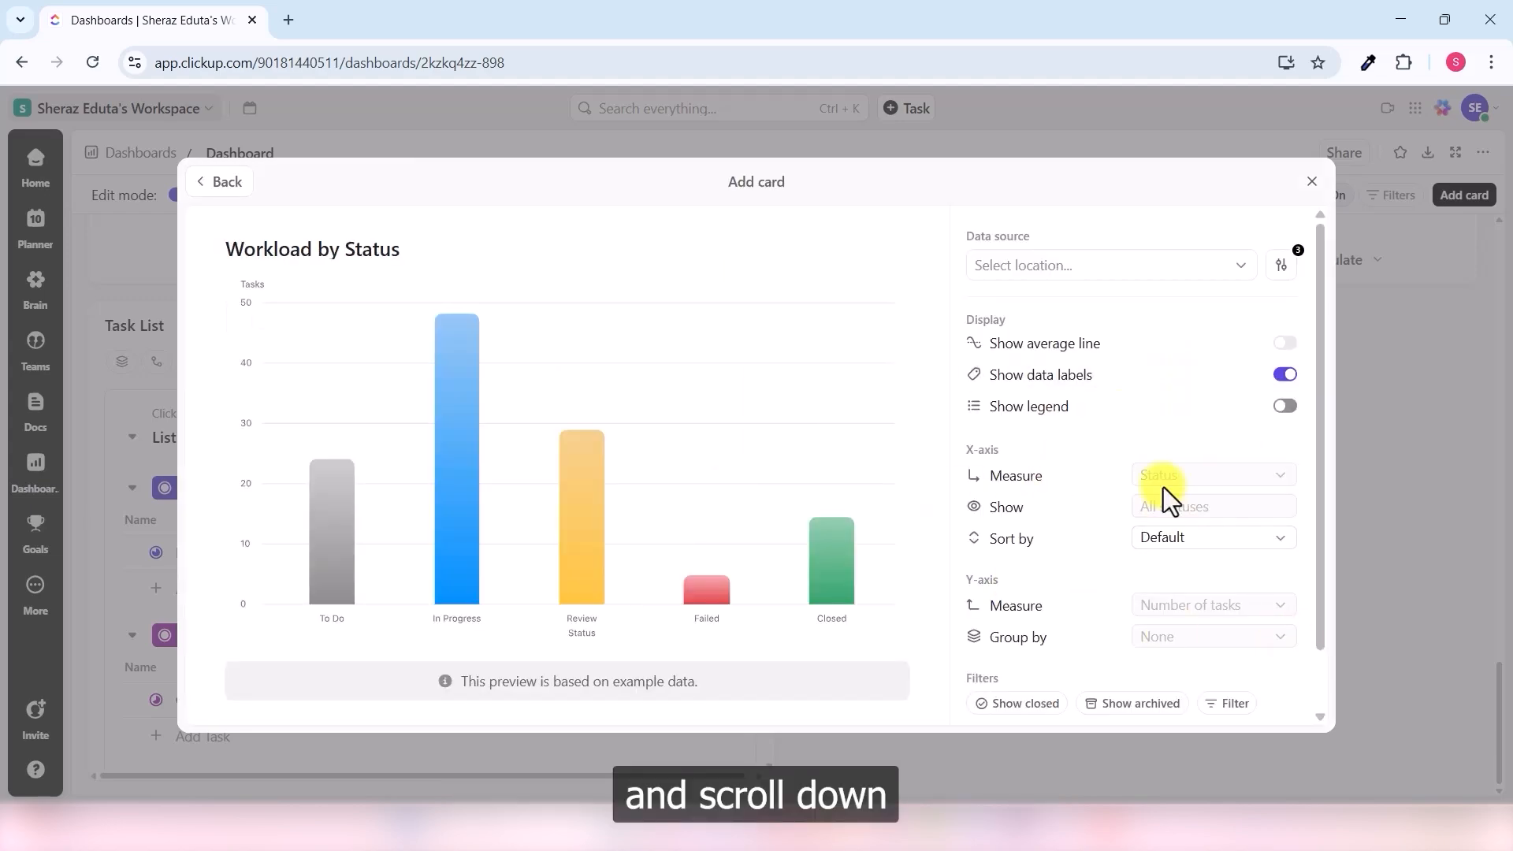
scroll(1163, 492, "down", 1)
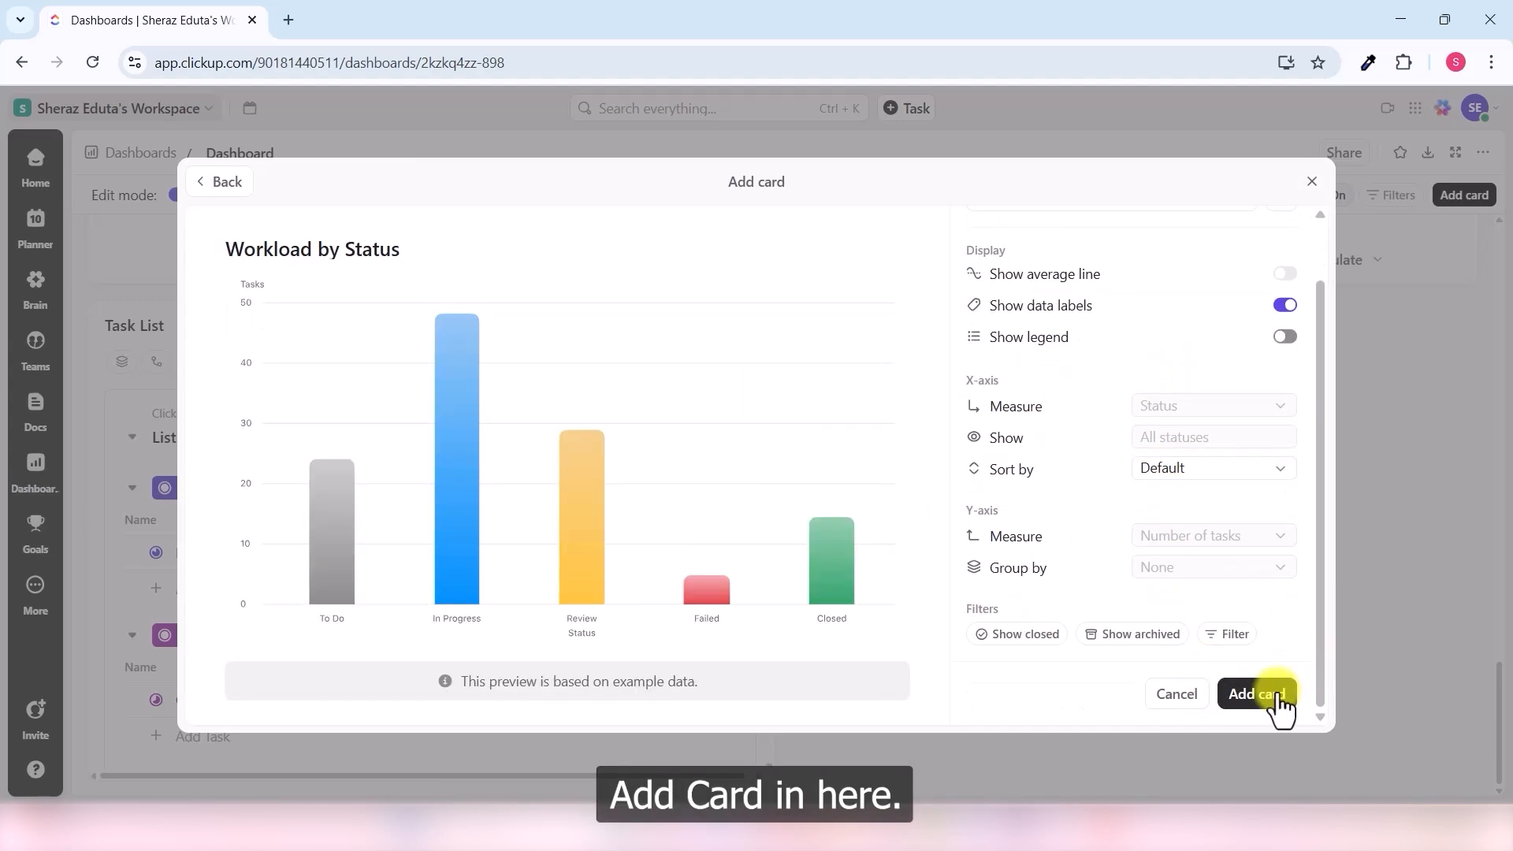
left_click(1258, 695)
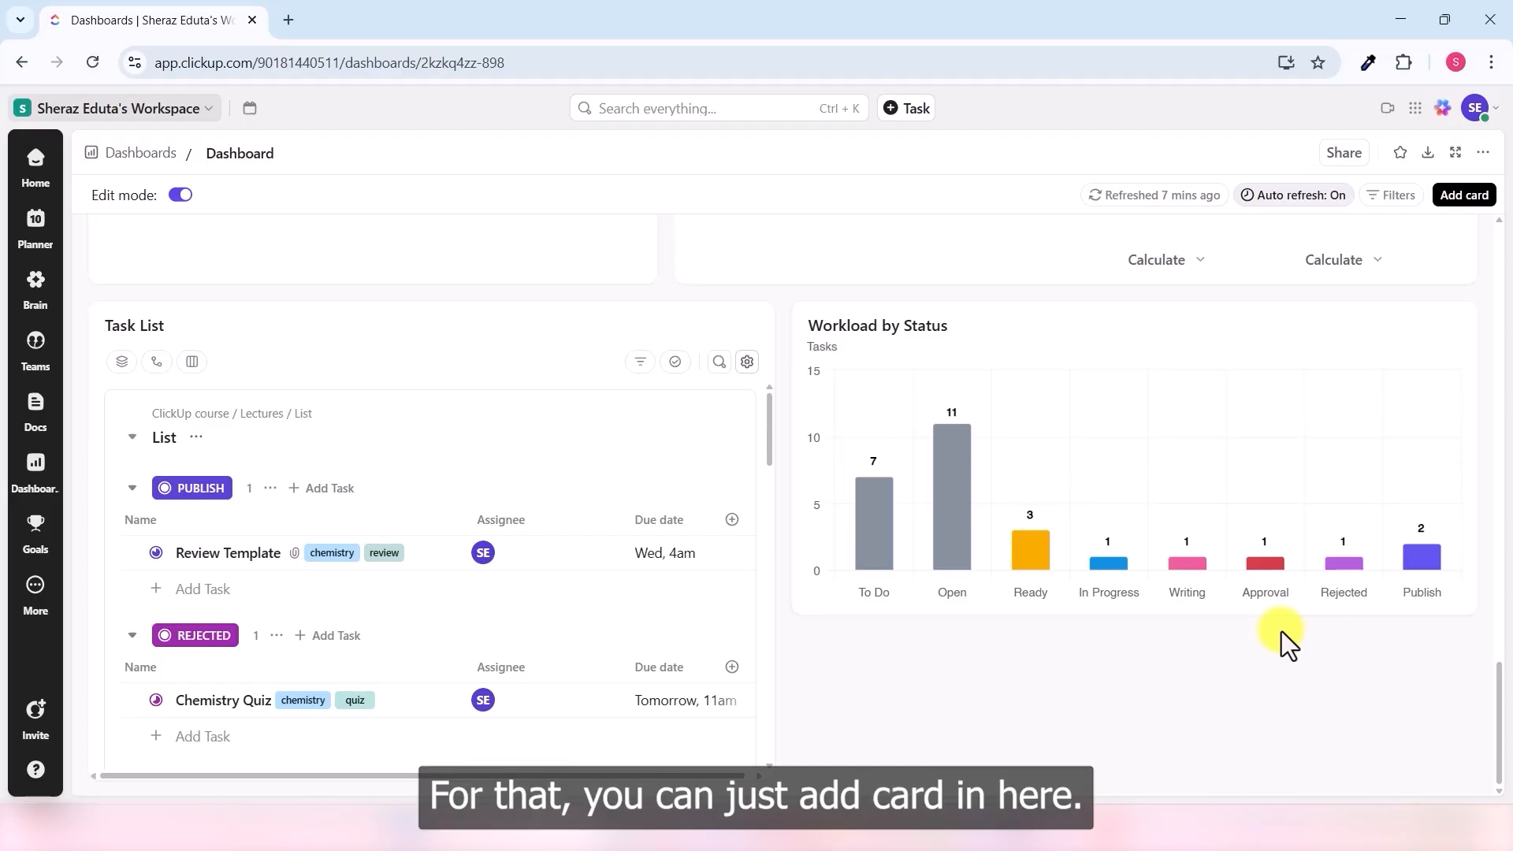
- Add a Time Reporting card comparing each member's estimated and tracked time this week
left_click(1481, 200)
left_click(1164, 178)
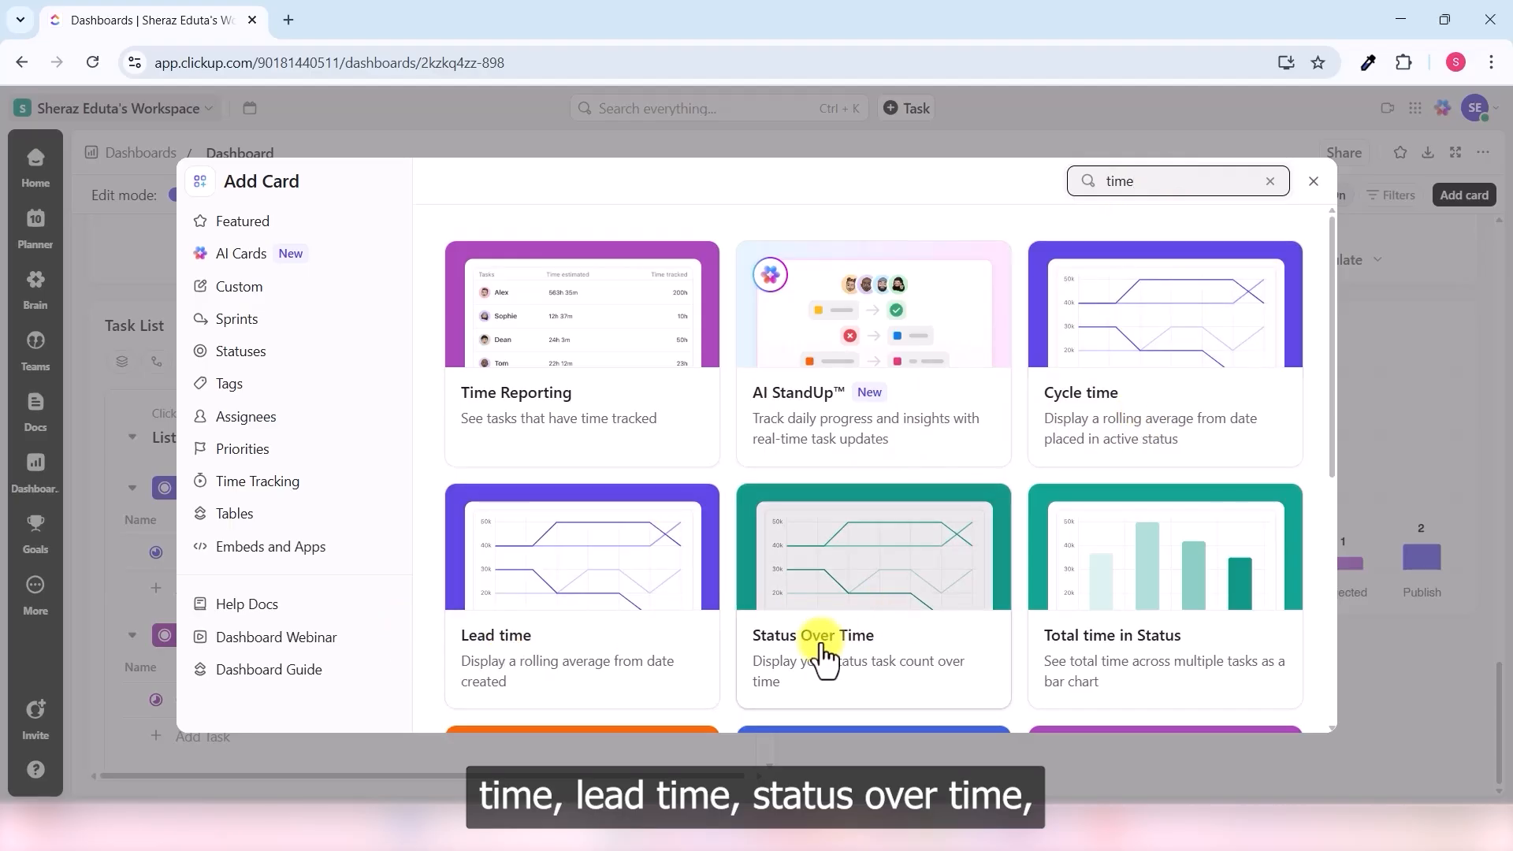
scroll(1104, 567, "down", 3)
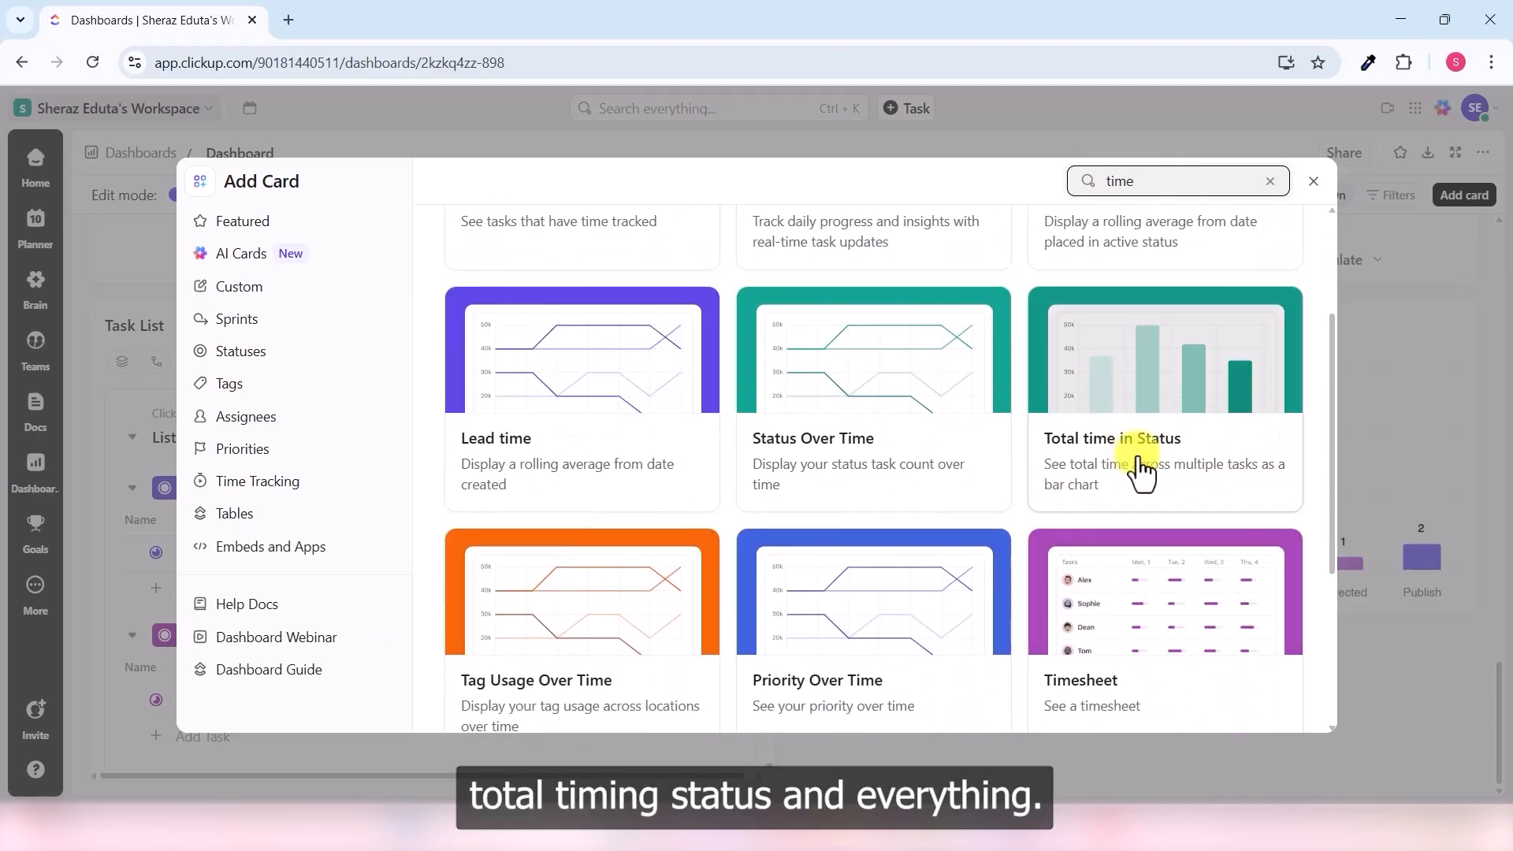
scroll(1158, 489, "down", 1)
scroll(824, 506, "up", 5)
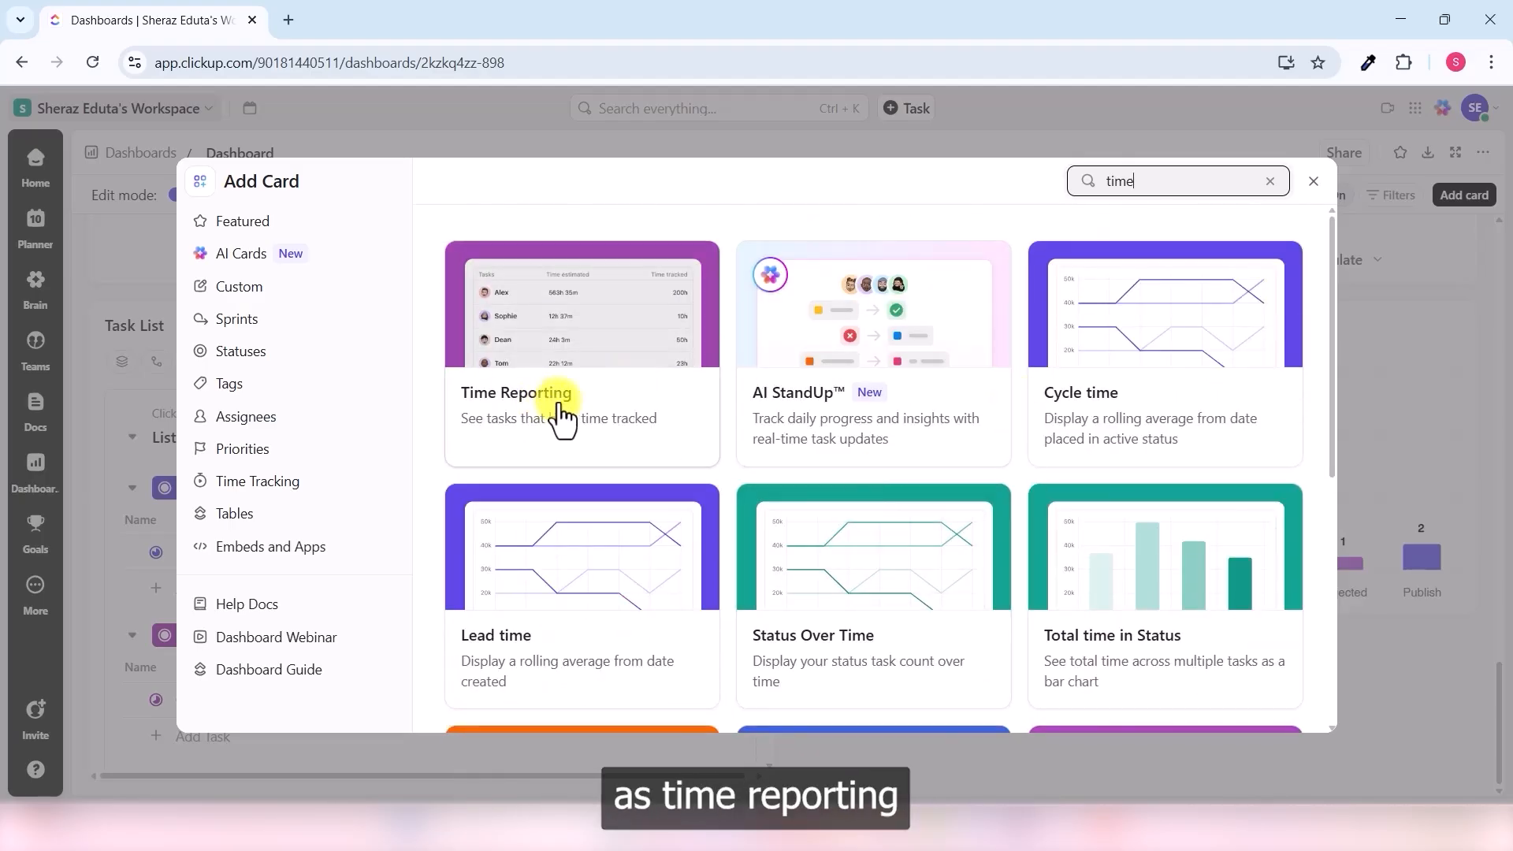
left_click(562, 418)
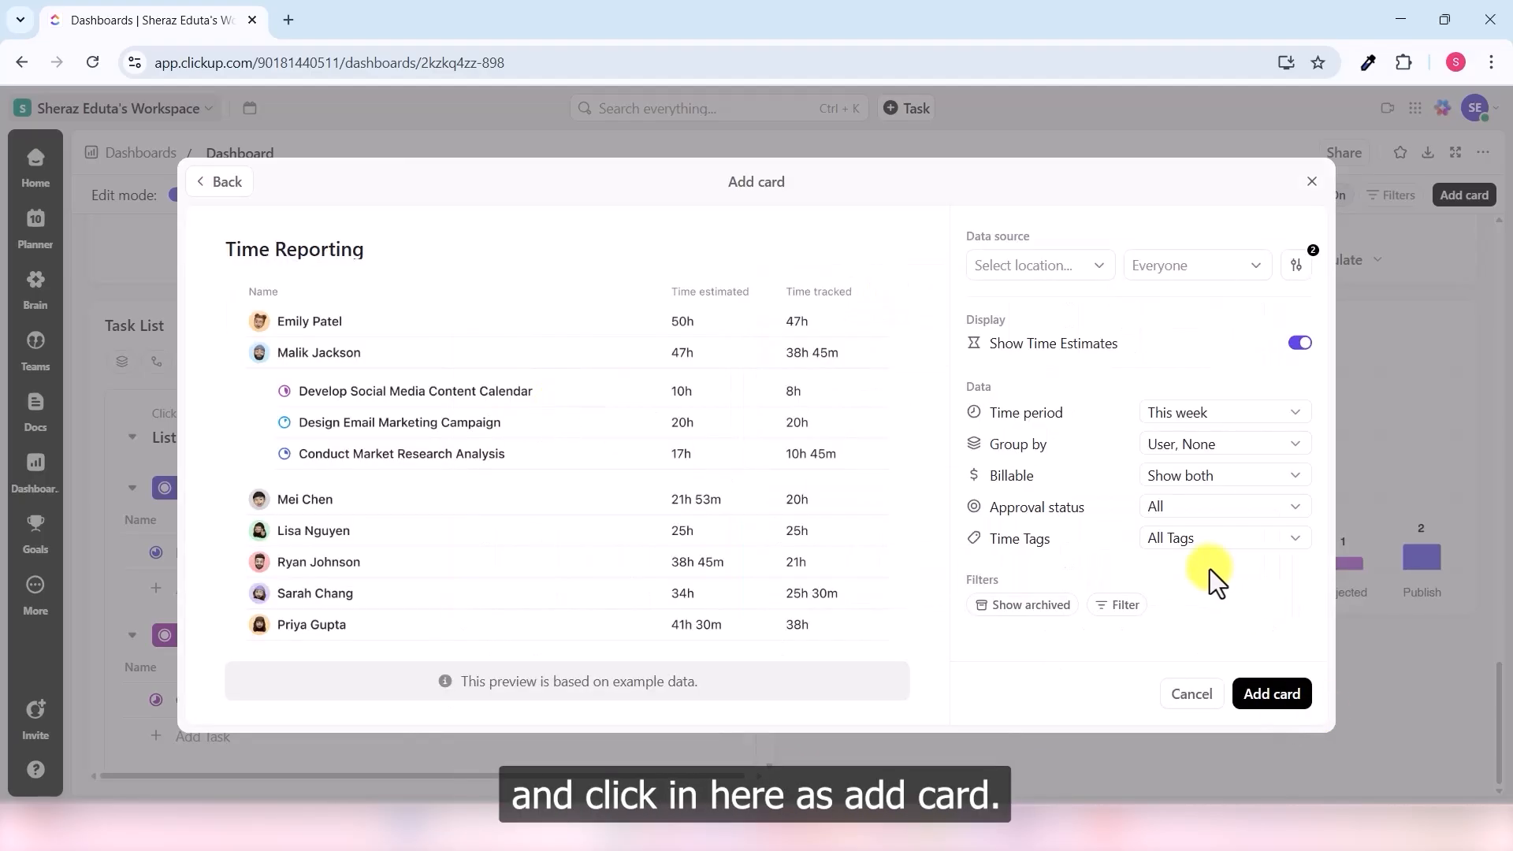
left_click(1272, 694)
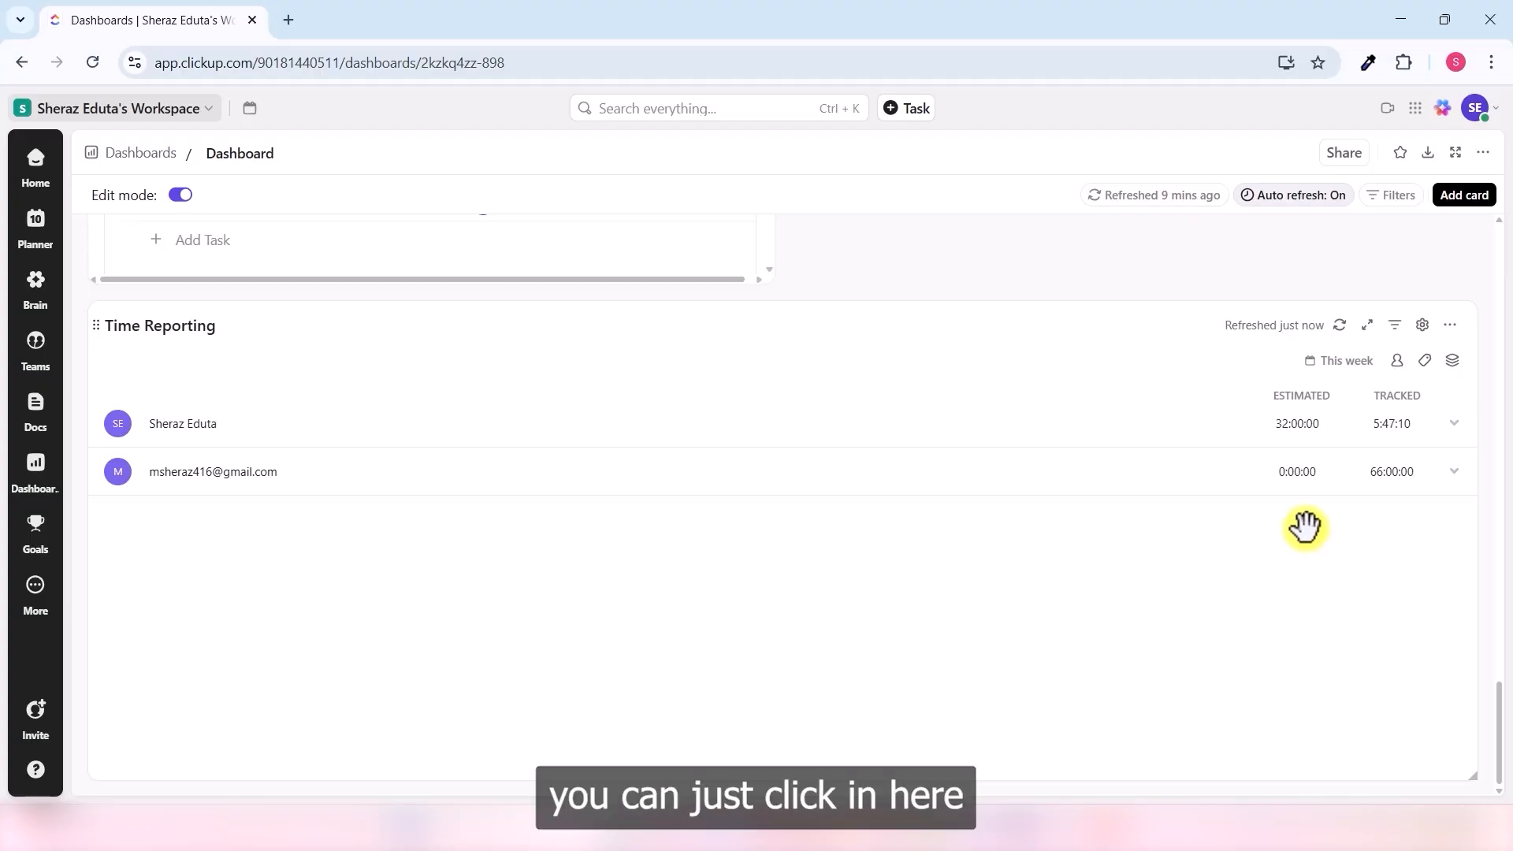
- Make the dashboard public to the whole workspace and copy its share link
left_click(1343, 155)
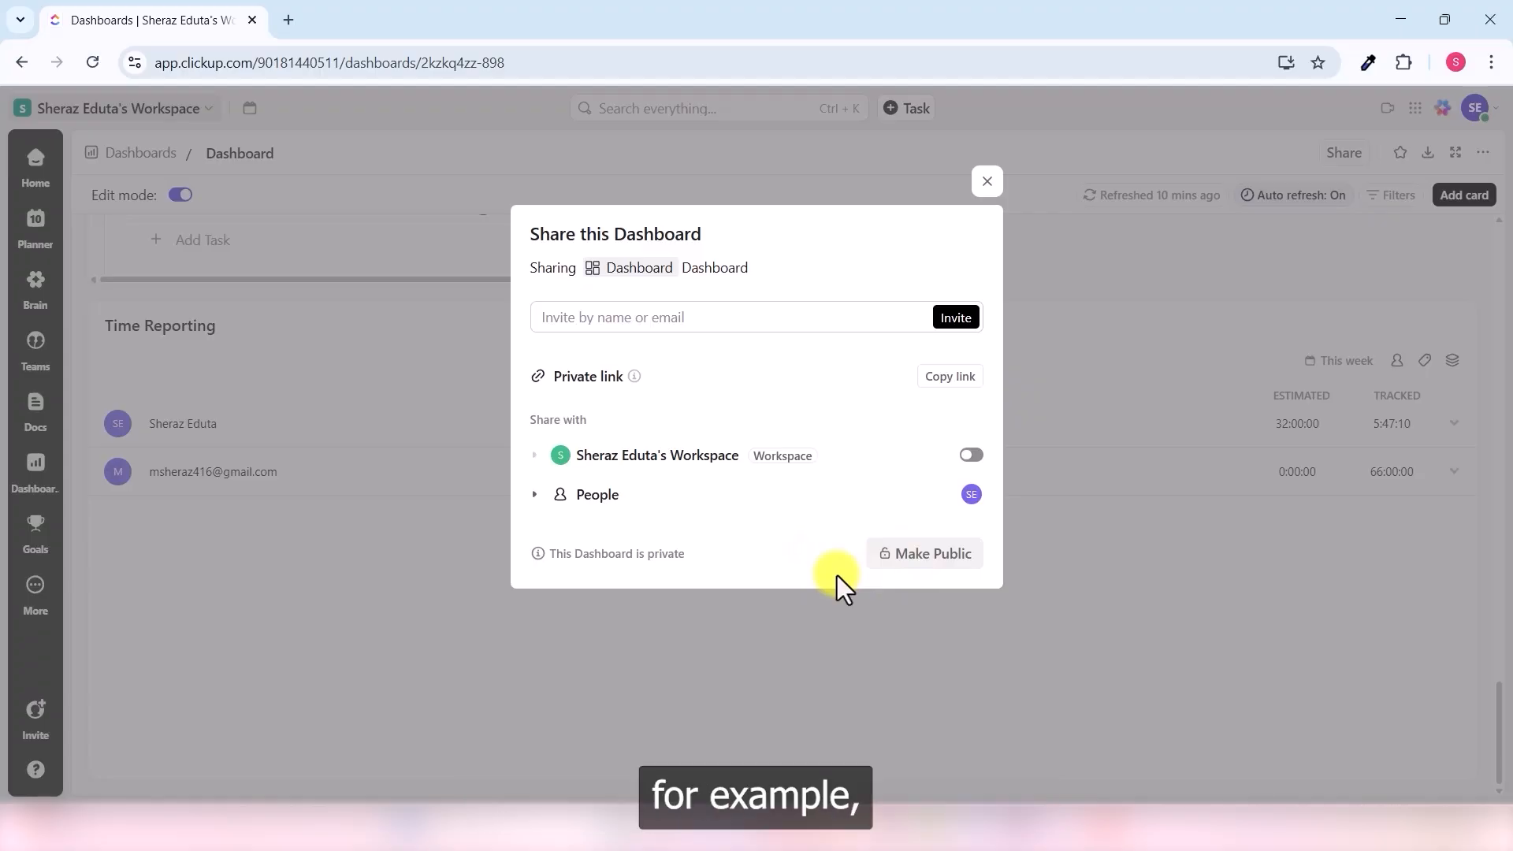
left_click(942, 558)
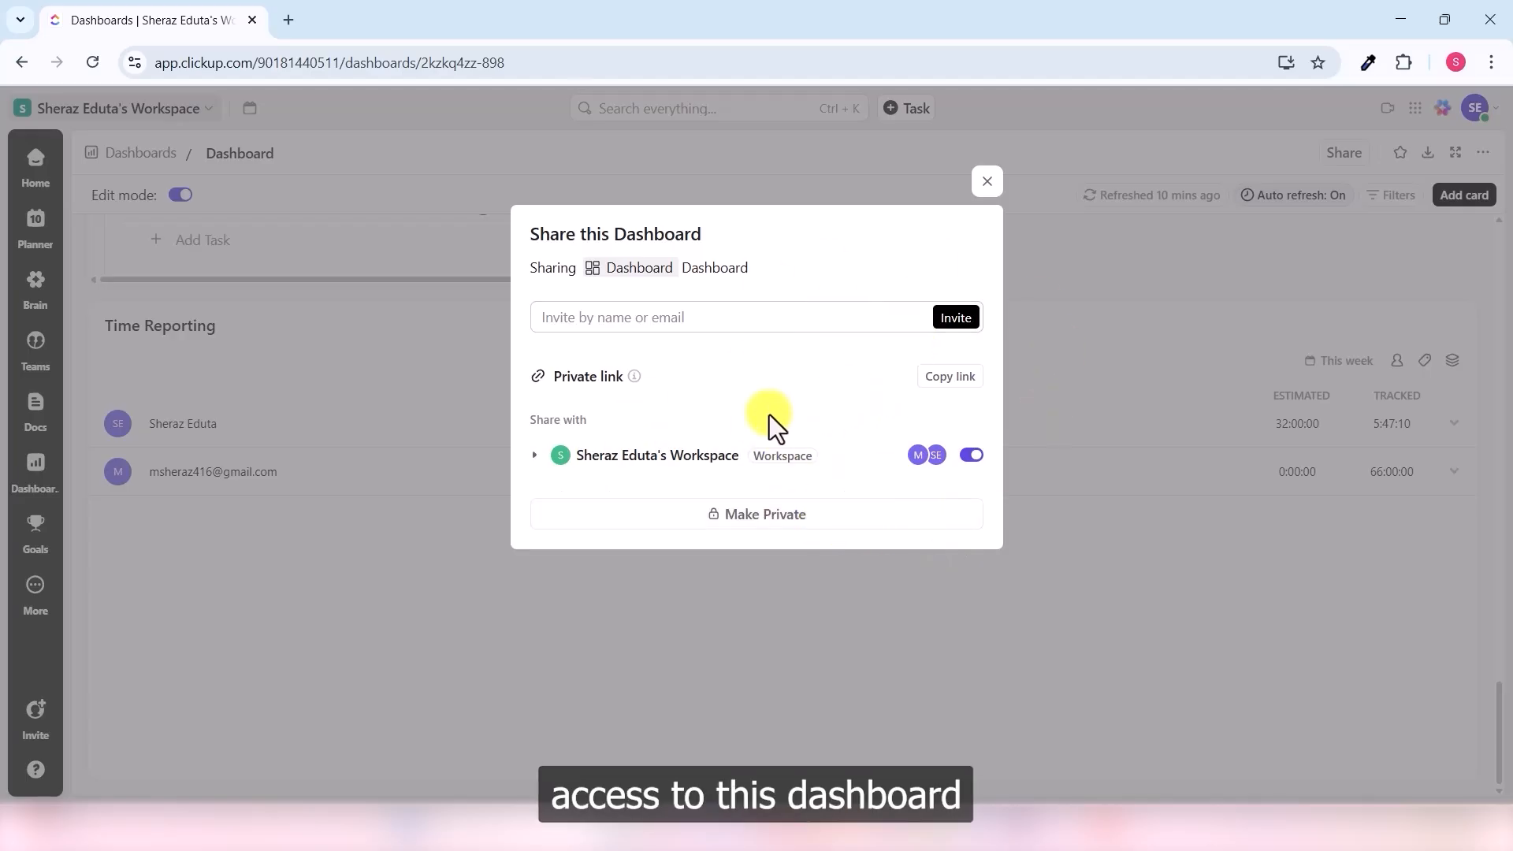
left_click(956, 383)
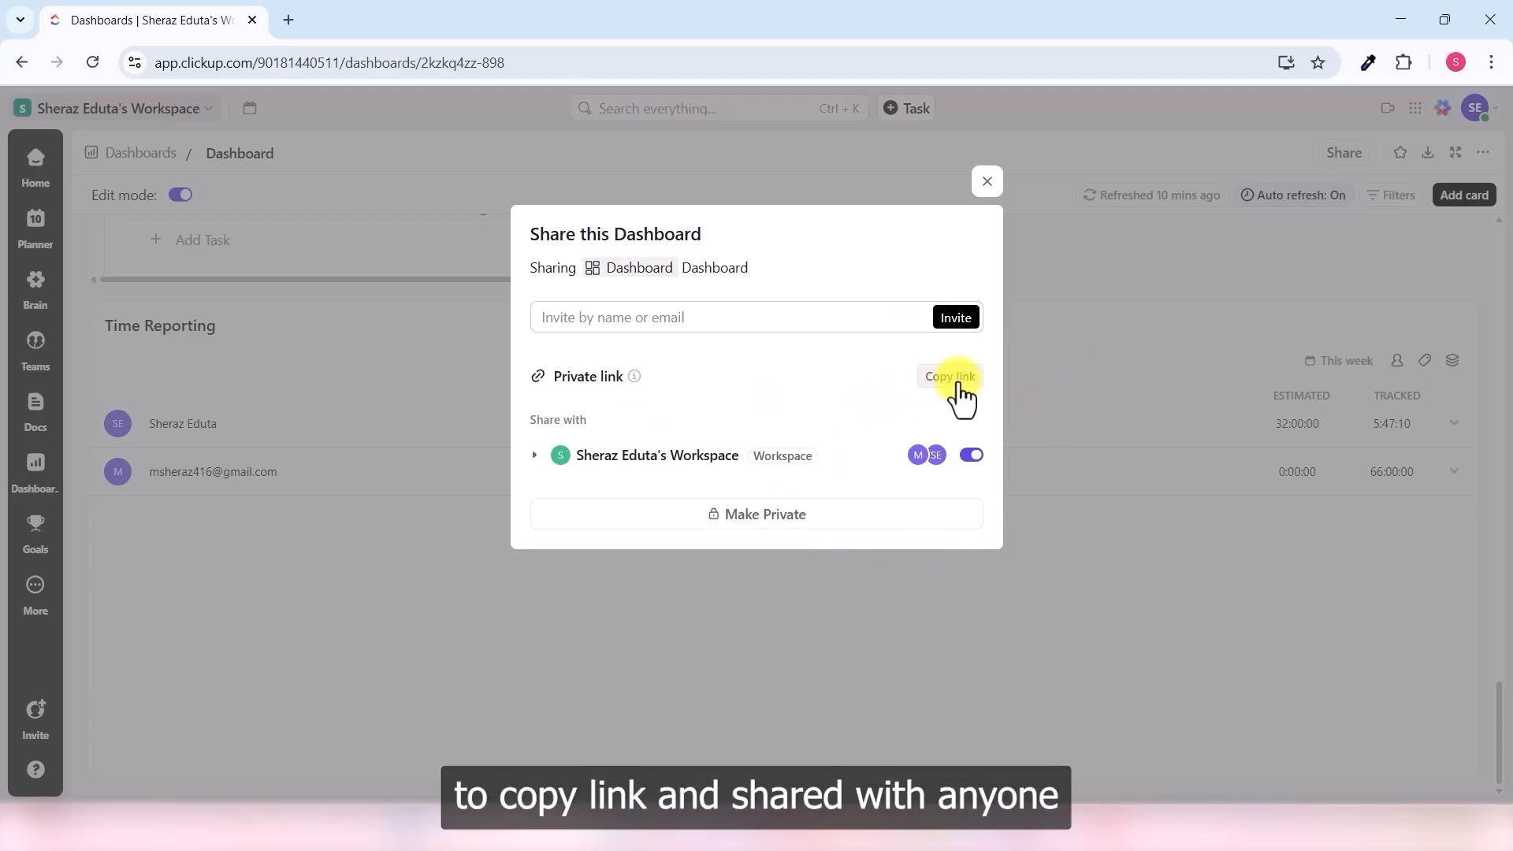